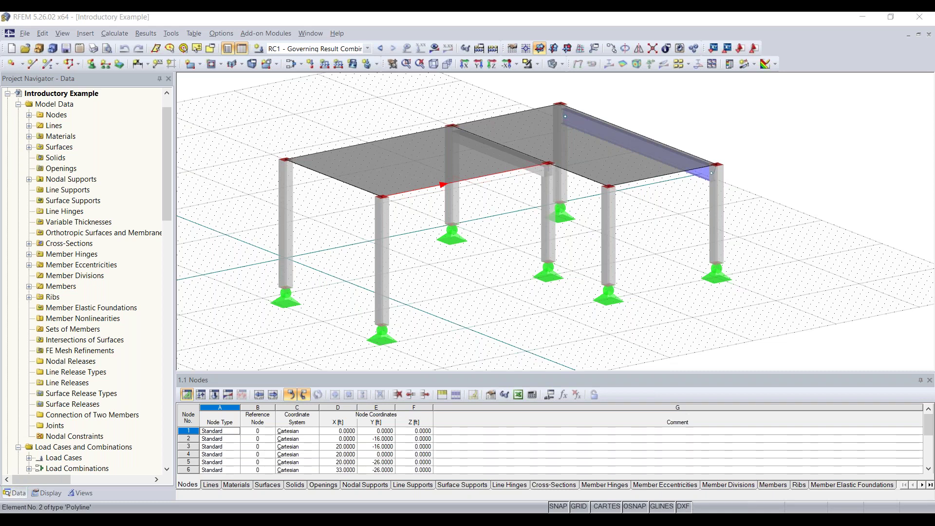
# Step: Highlight the model elements made of the concrete material and check the steel material in the project data tree
pyautogui.moveTo(499, 281); pyautogui.dragTo(535, 282, button='middle')
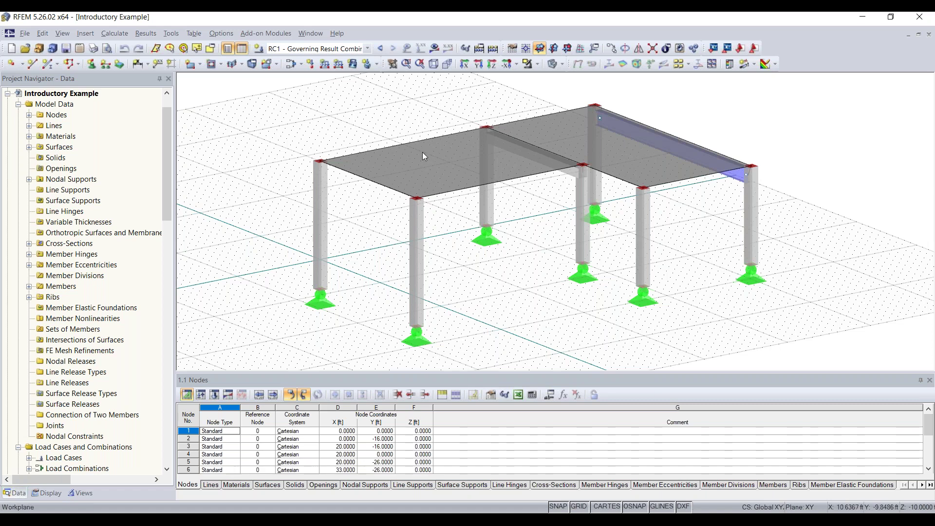
pyautogui.moveTo(421, 190)
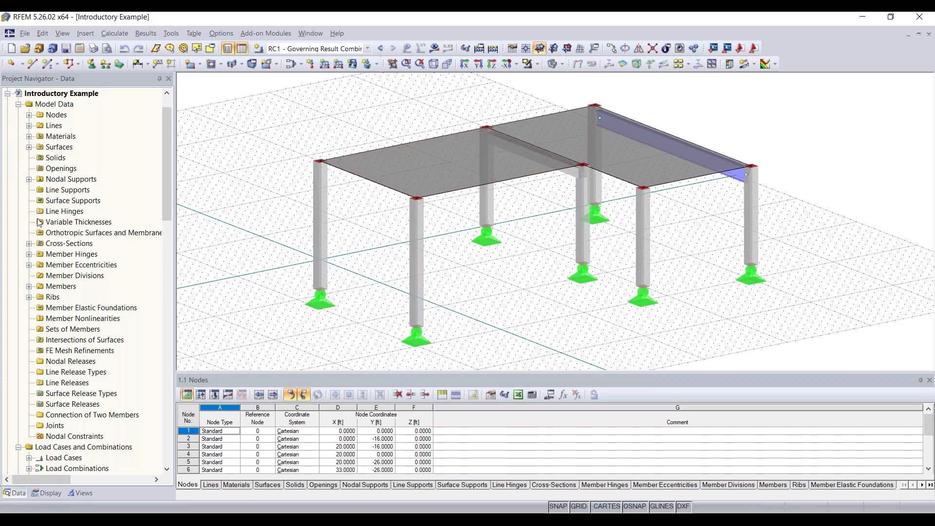
pyautogui.click(65, 97)
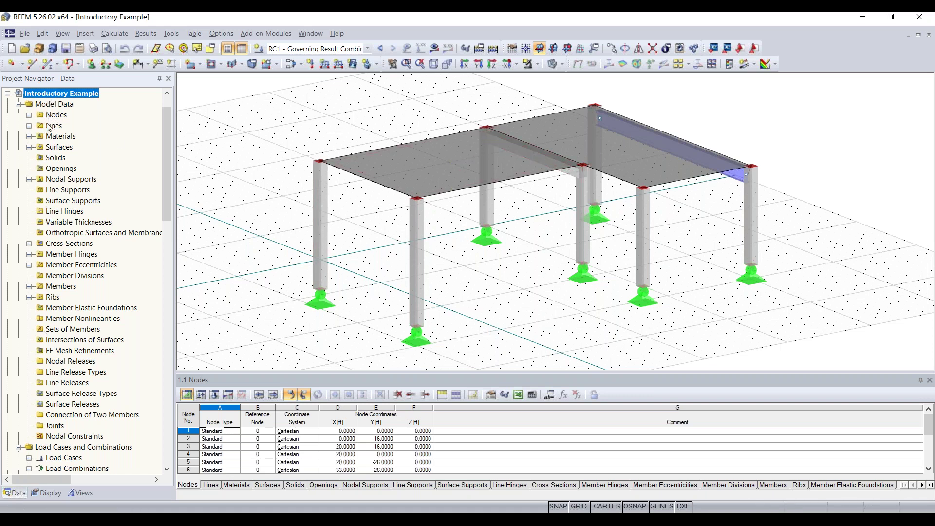
pyautogui.click(29, 116)
pyautogui.click(29, 116)
pyautogui.click(29, 137)
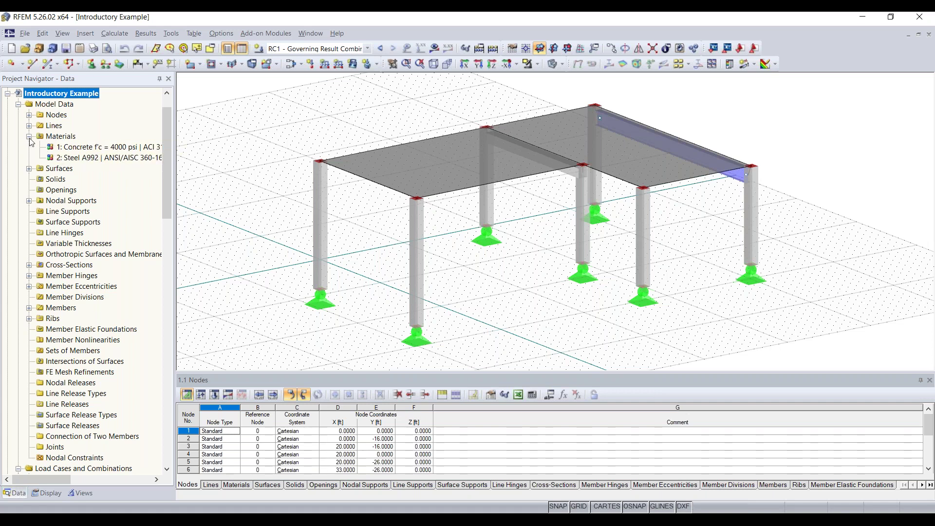
pyautogui.click(80, 147)
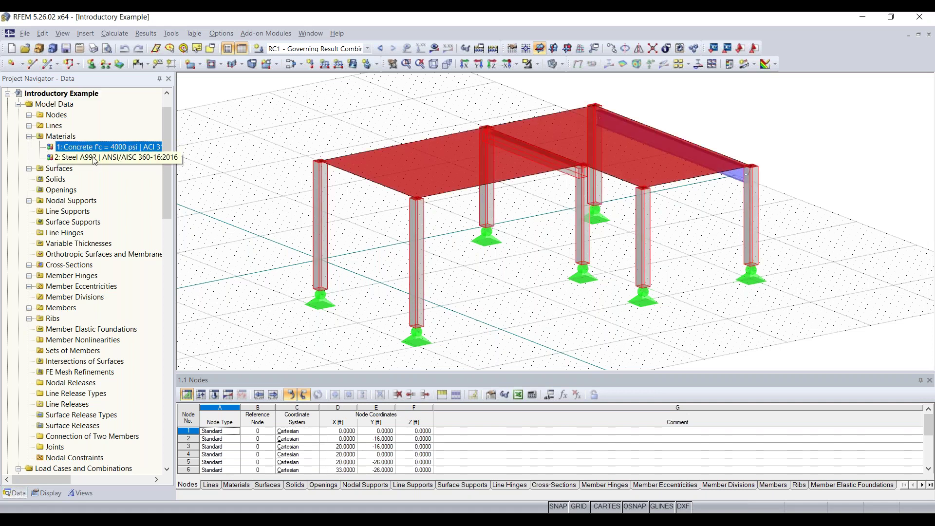
pyautogui.click(94, 158)
pyautogui.click(30, 137)
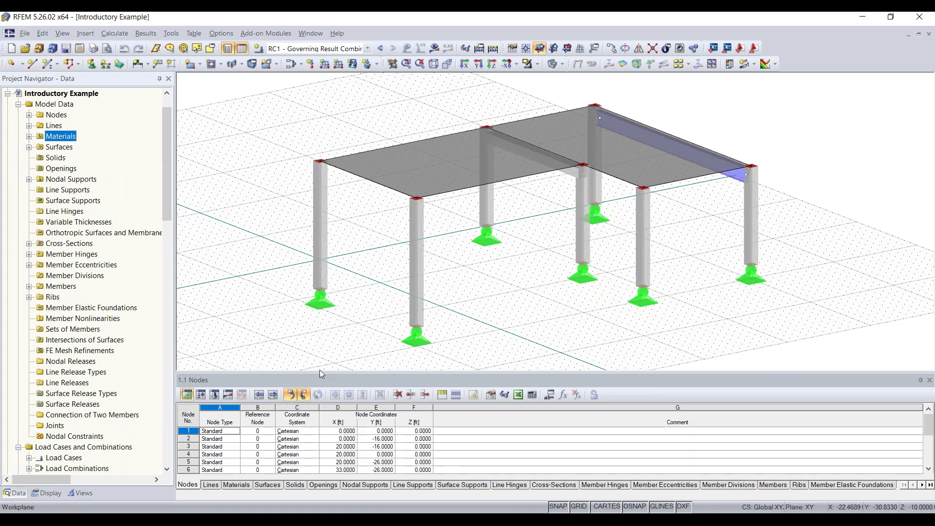
# Step: Enlarge the table area and view the Line Supports and Nodes input tables, keeping the whole model in view
pyautogui.moveTo(320, 371); pyautogui.dragTo(320, 271)
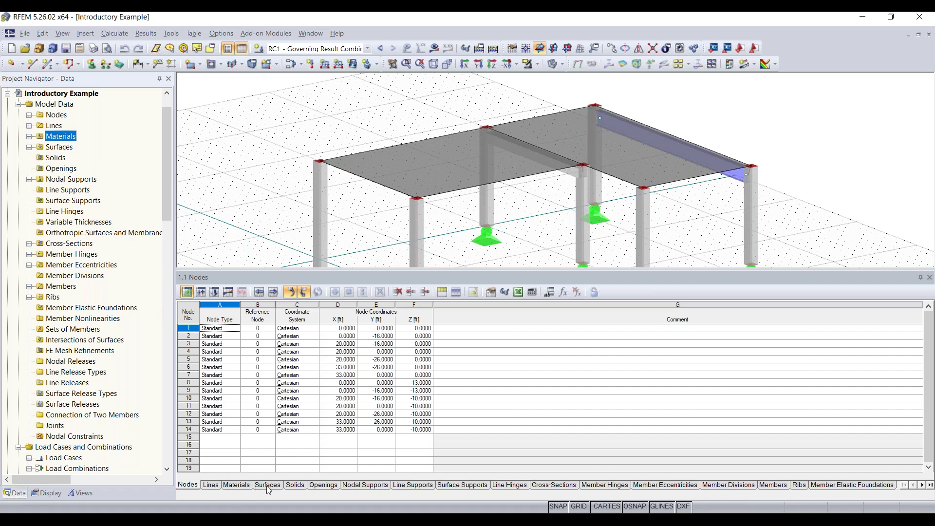
pyautogui.click(396, 483)
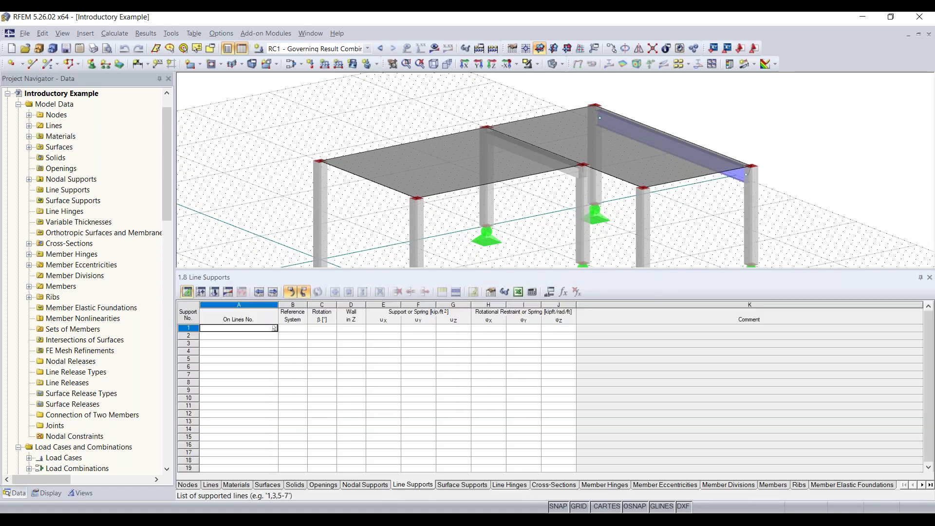
pyautogui.click(187, 485)
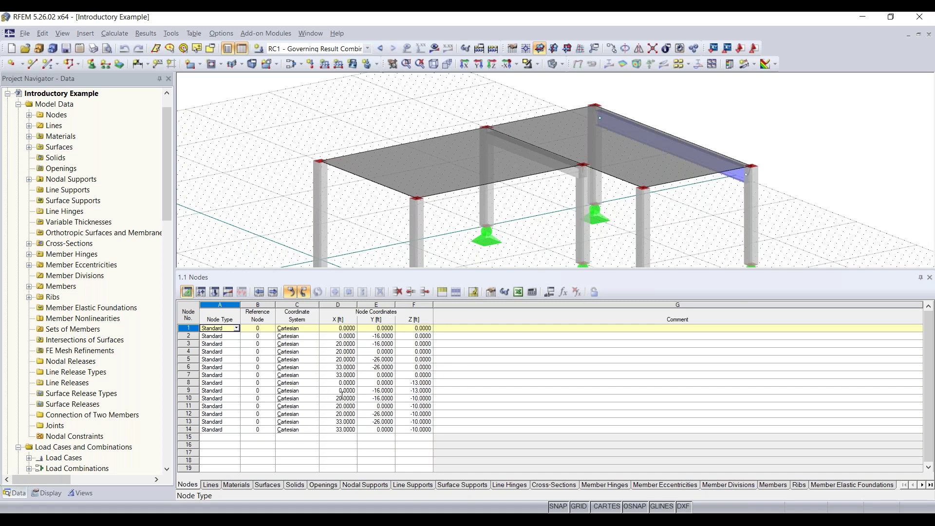
pyautogui.scroll(-3, 445, 222)
pyautogui.moveTo(443, 217); pyautogui.dragTo(418, 161, button='middle')
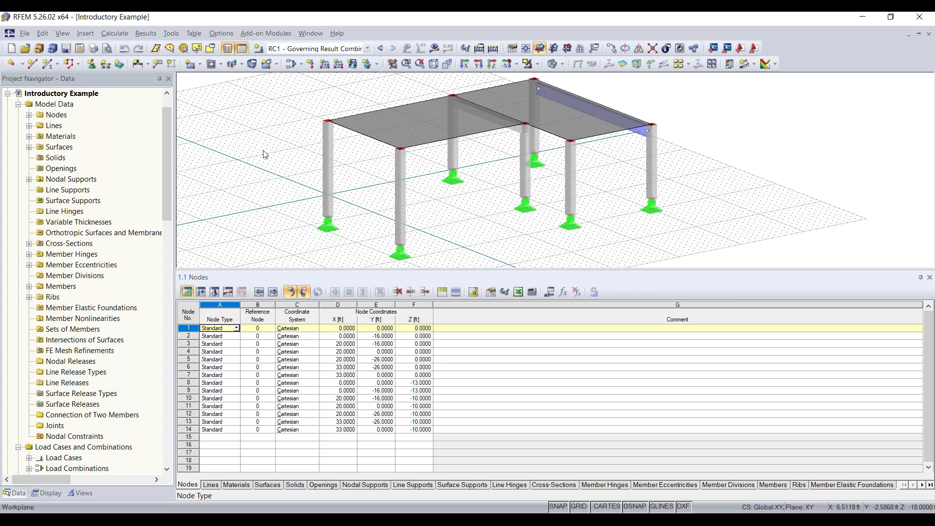
pyautogui.scroll(-1, 598, 146)
pyautogui.moveTo(524, 203); pyautogui.dragTo(560, 216, button='middle')
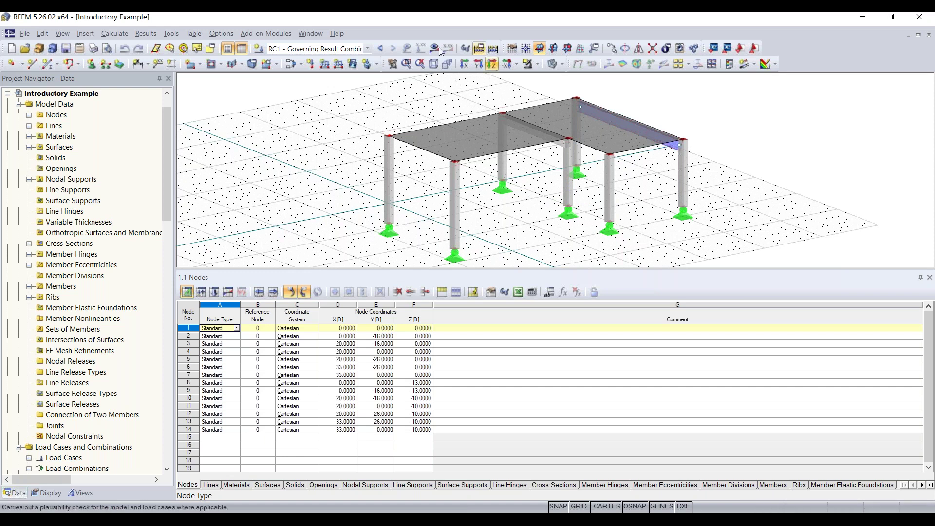
# Step: Try the "Standard with black background" configuration and restore the "Standard - White" configuration
pyautogui.click(228, 34)
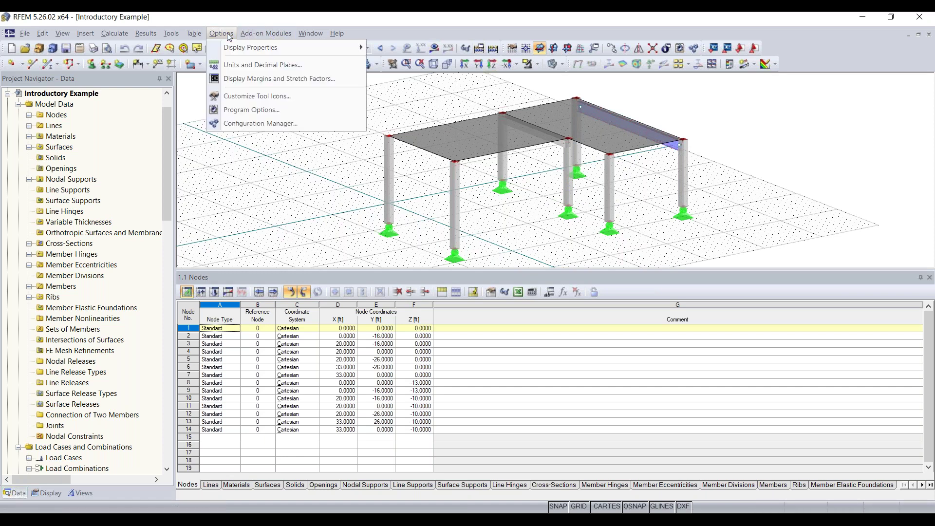
pyautogui.click(258, 125)
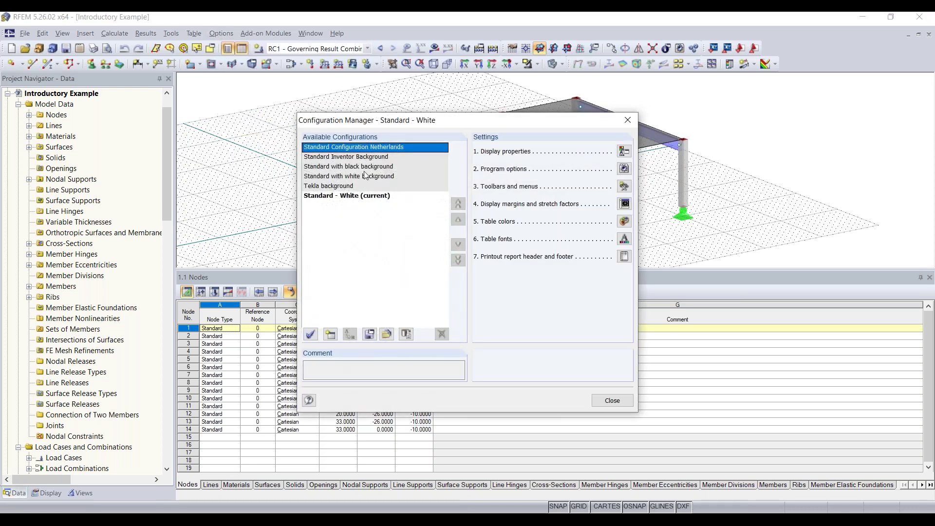
pyautogui.click(355, 167)
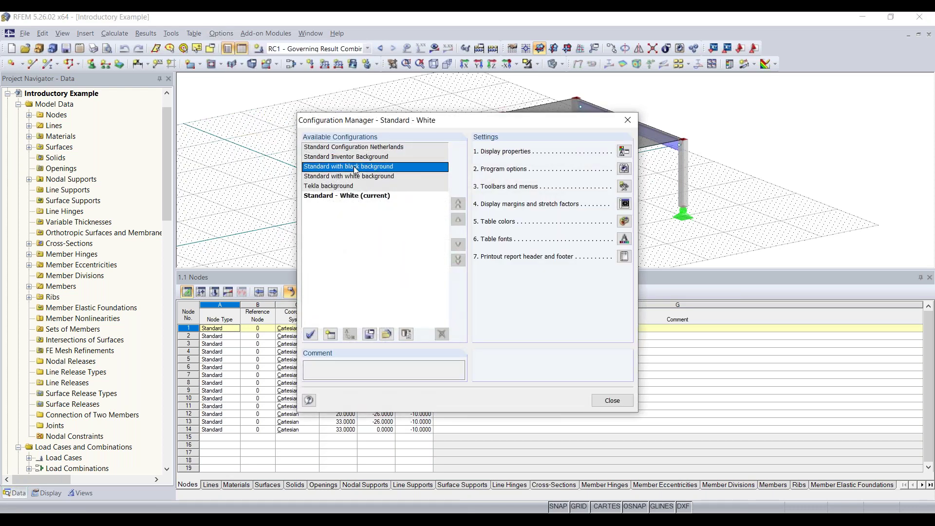
pyautogui.click(311, 335)
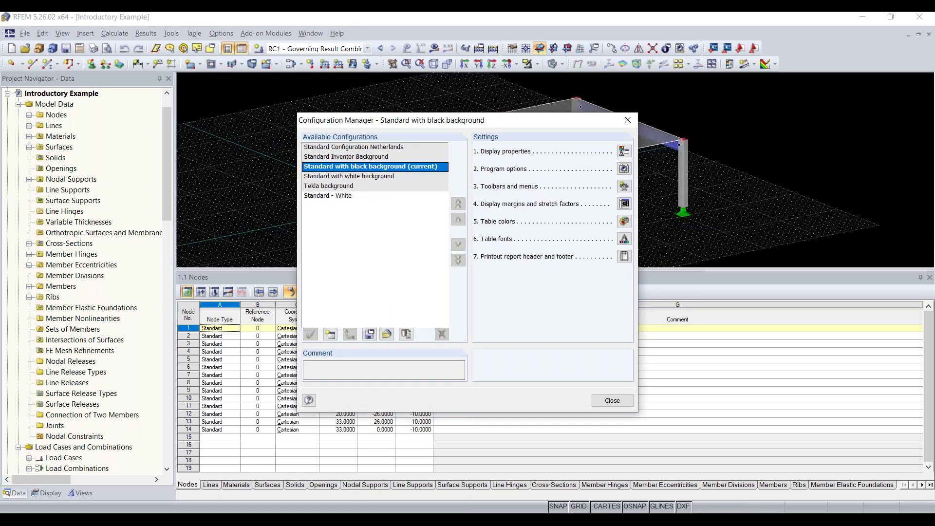
pyautogui.click(324, 197)
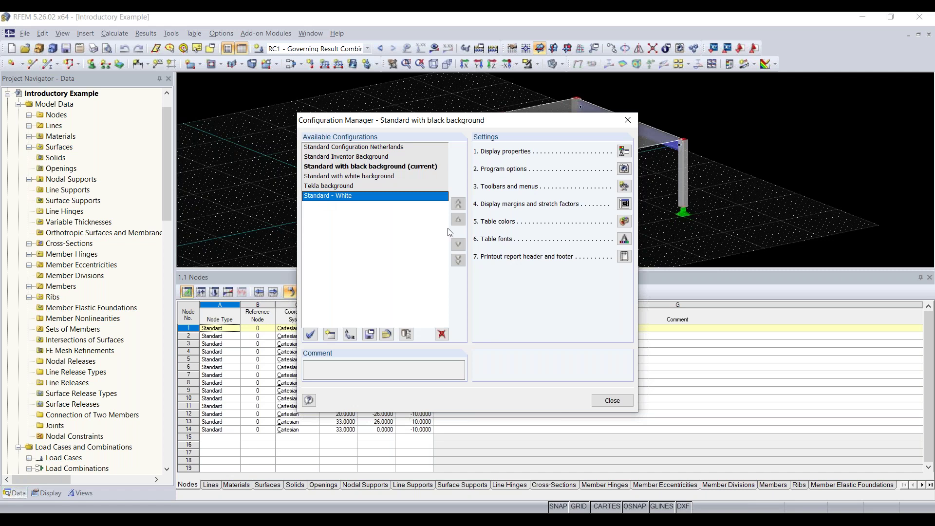
pyautogui.click(612, 401)
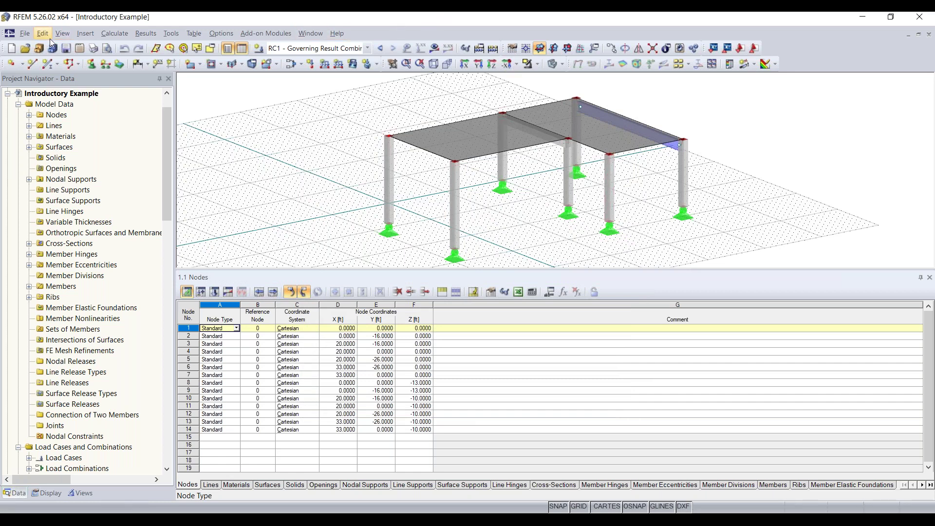
pyautogui.click(84, 33)
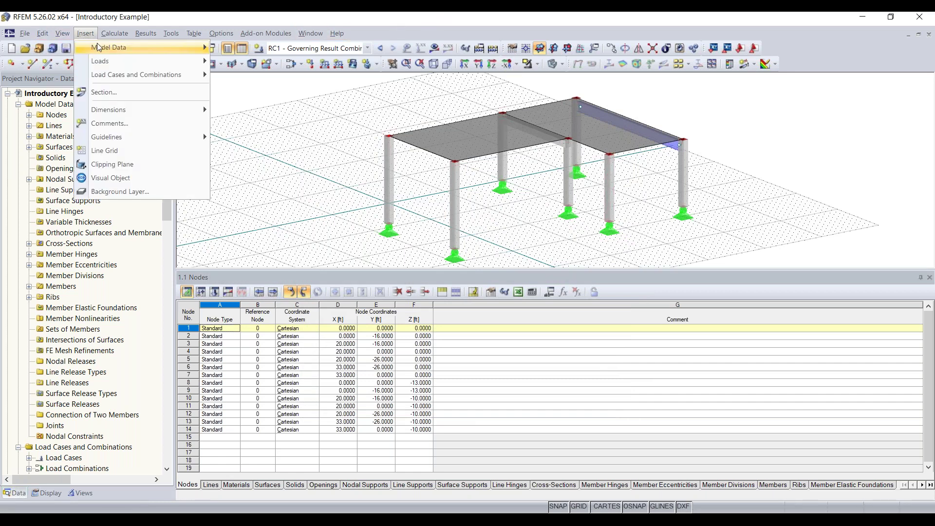
pyautogui.moveTo(98, 47)
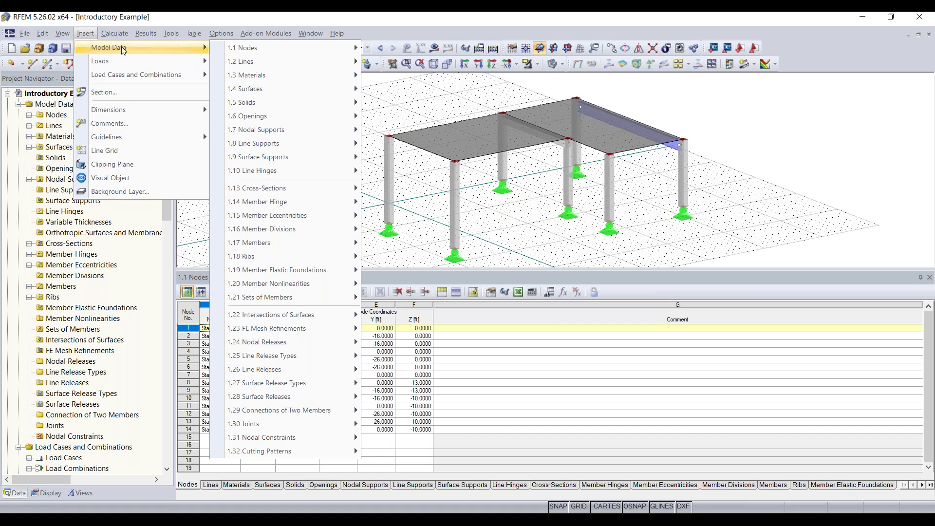
pyautogui.moveTo(266, 56)
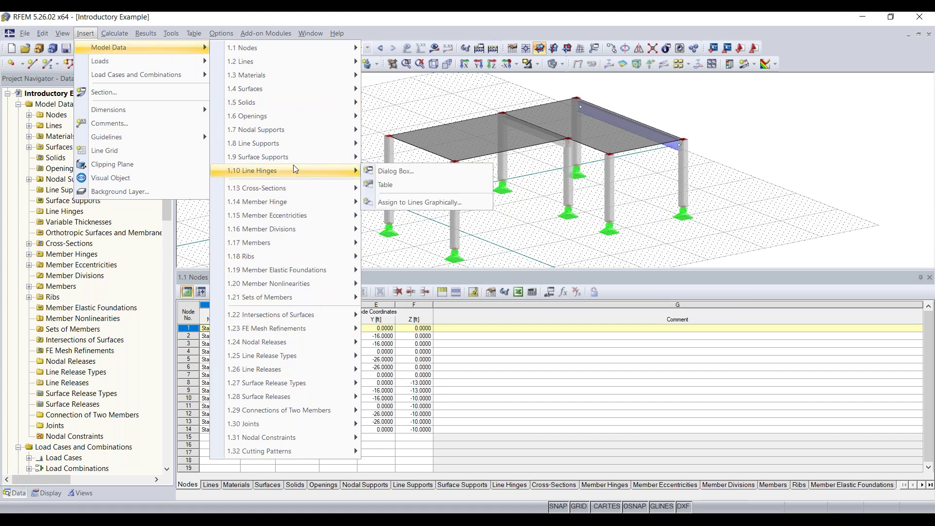
pyautogui.moveTo(311, 99)
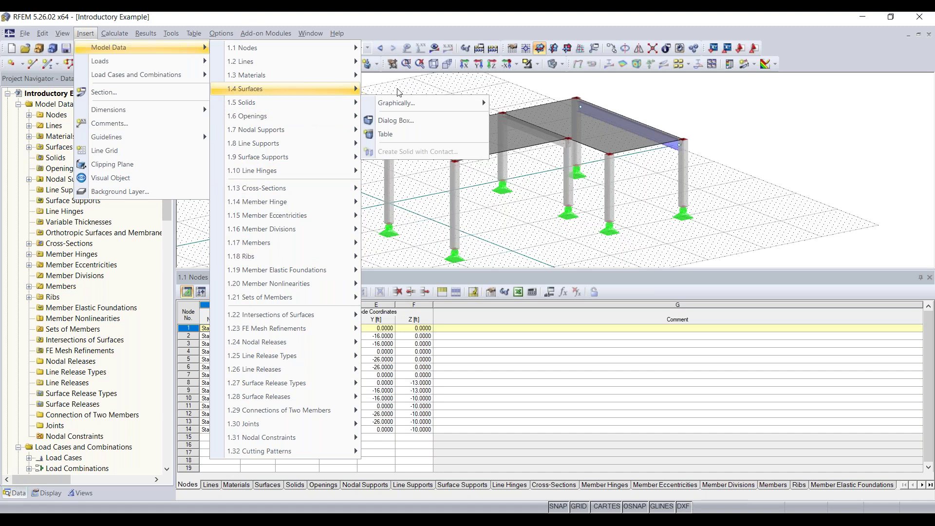
pyautogui.click(656, 99)
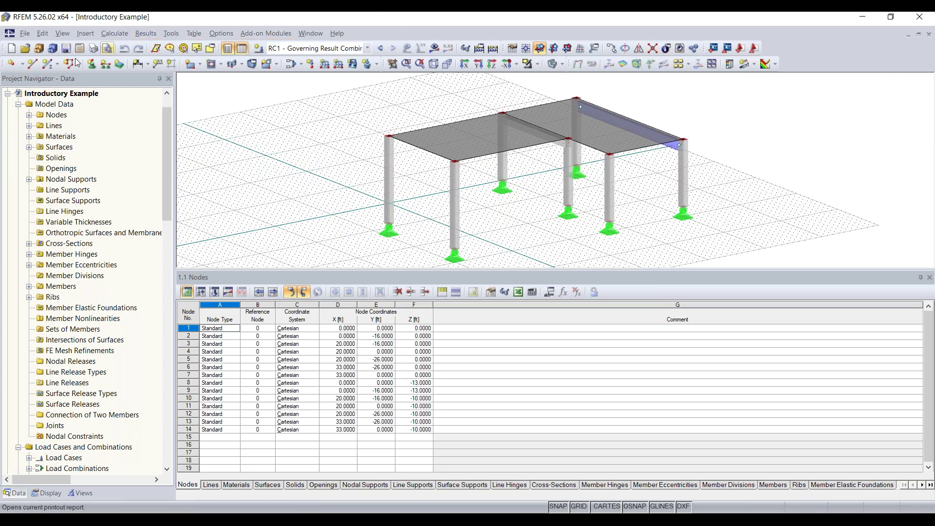
pyautogui.click(516, 55)
pyautogui.click(553, 64)
# Step: Reset all toolbars and menus to their default arrangement
pyautogui.rightClick(800, 52)
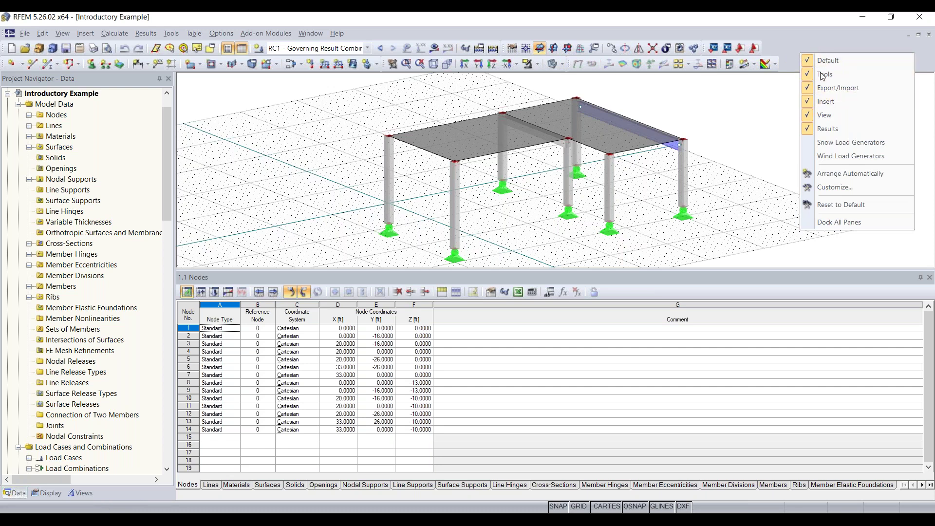
pyautogui.click(848, 204)
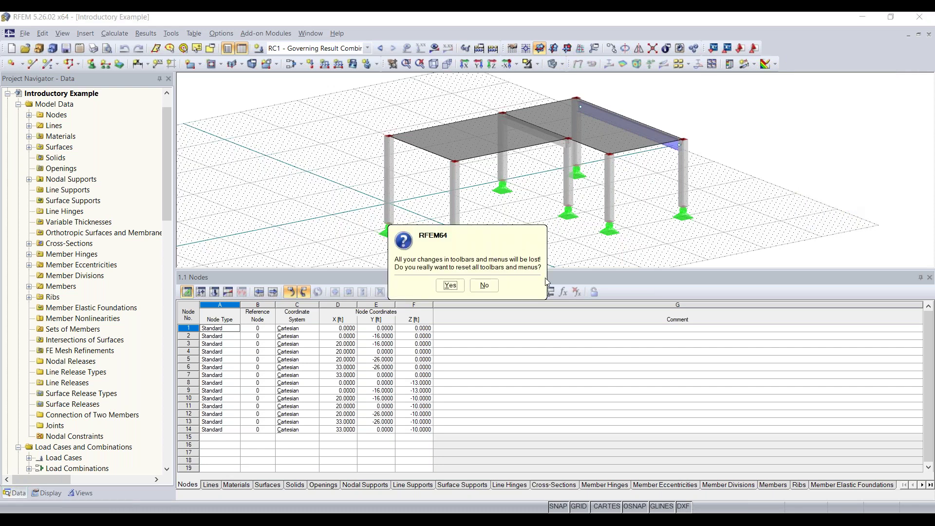
pyautogui.click(464, 286)
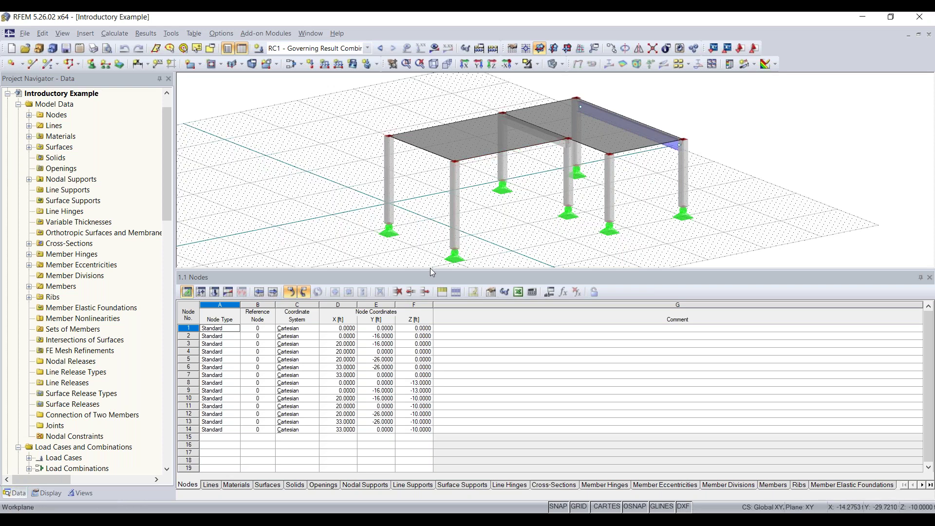
# Step: Shrink the table area and view the model in the Y, Z and reverse X directions, ending in the isometric view
pyautogui.moveTo(429, 269); pyautogui.dragTo(433, 347)
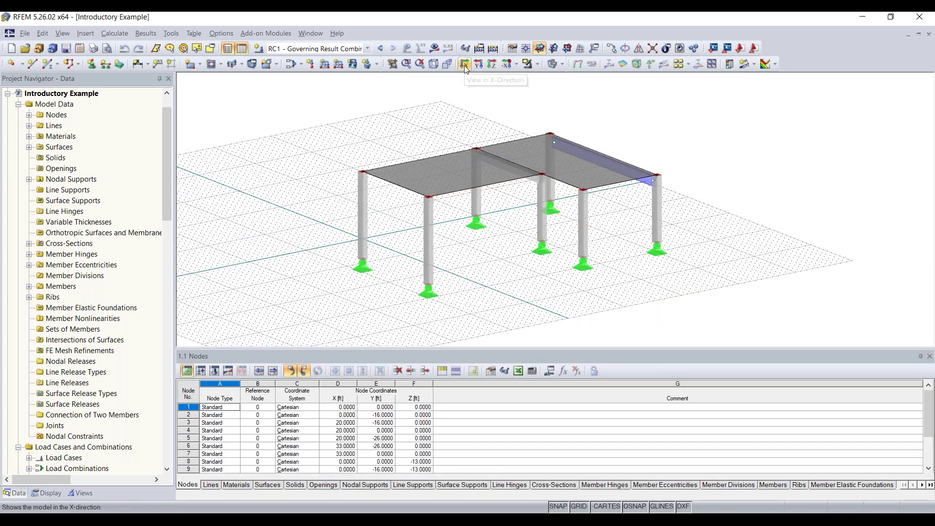
pyautogui.click(479, 65)
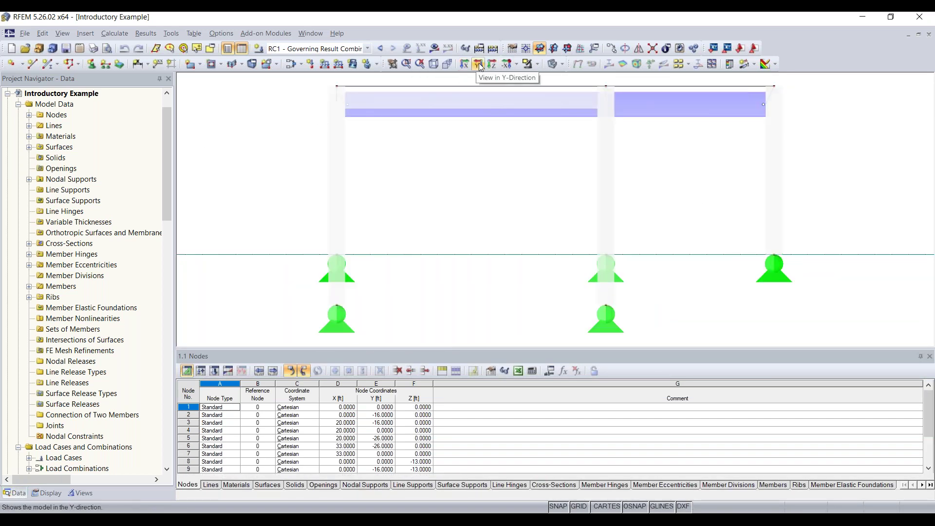
pyautogui.click(495, 65)
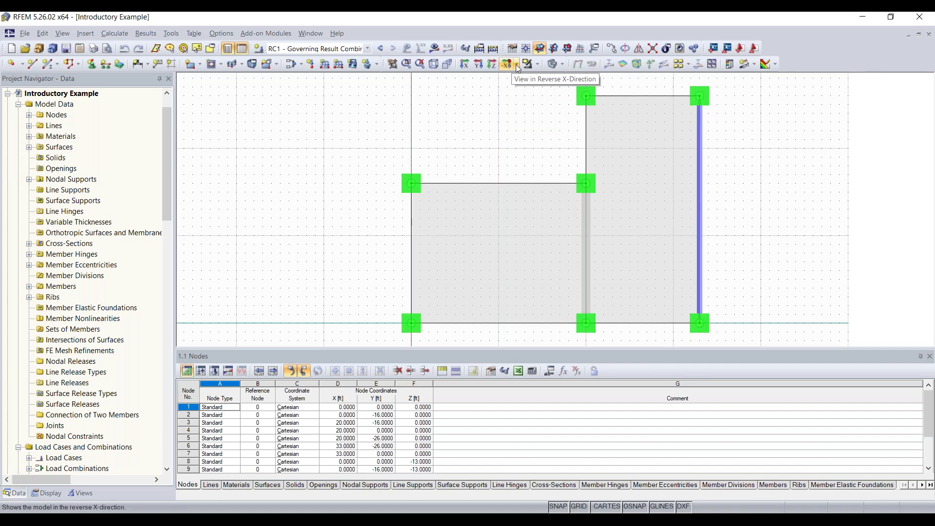
pyautogui.click(517, 66)
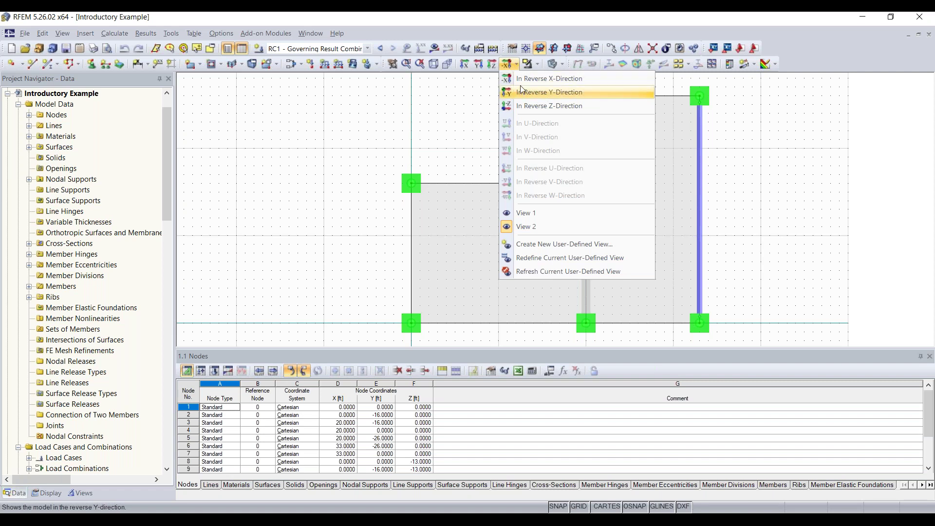
pyautogui.click(538, 78)
pyautogui.click(447, 64)
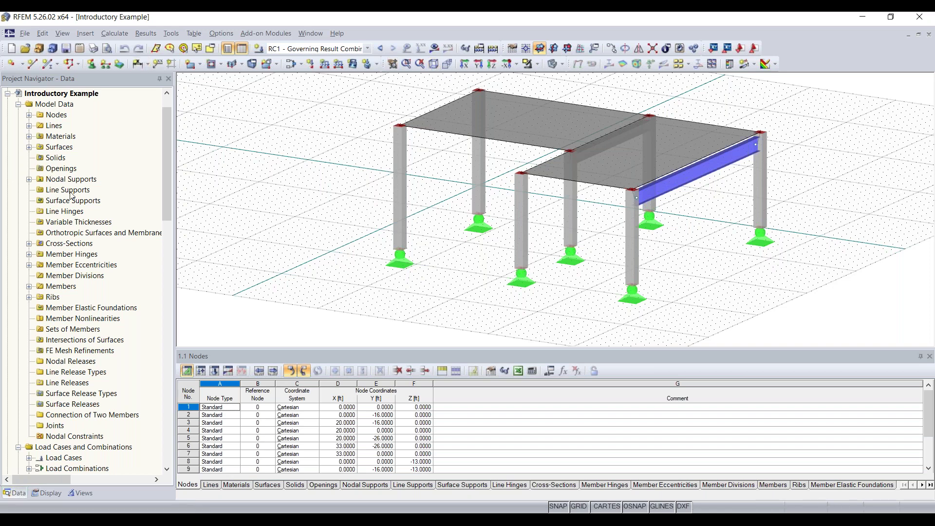
# Step: Look through the available add-on modules in the project data tree and bring up the navigator's display settings
pyautogui.scroll(-11, 103, 192)
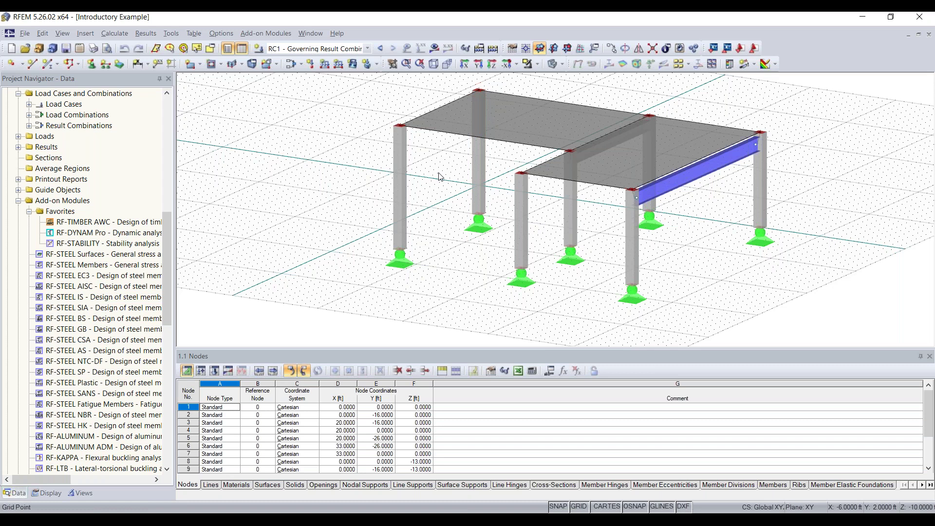
pyautogui.scroll(-3, 117, 288)
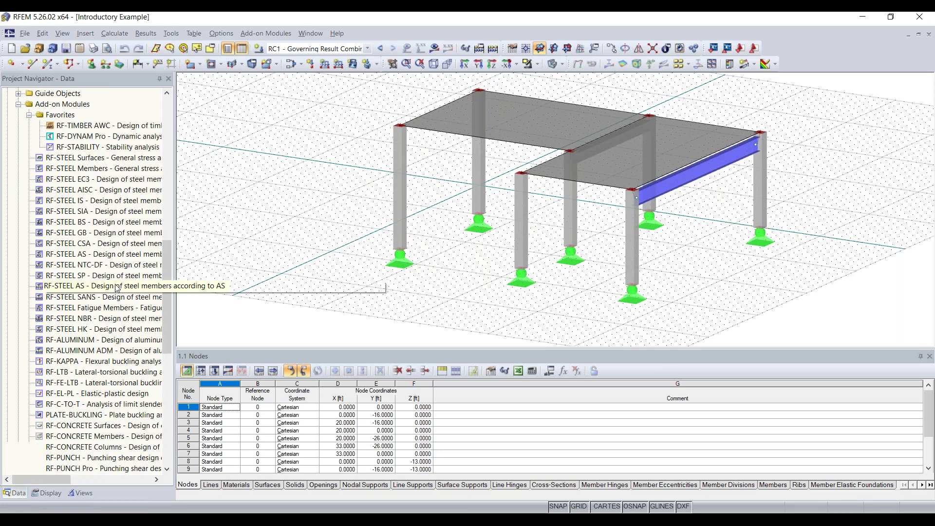
pyautogui.scroll(-3, 115, 165)
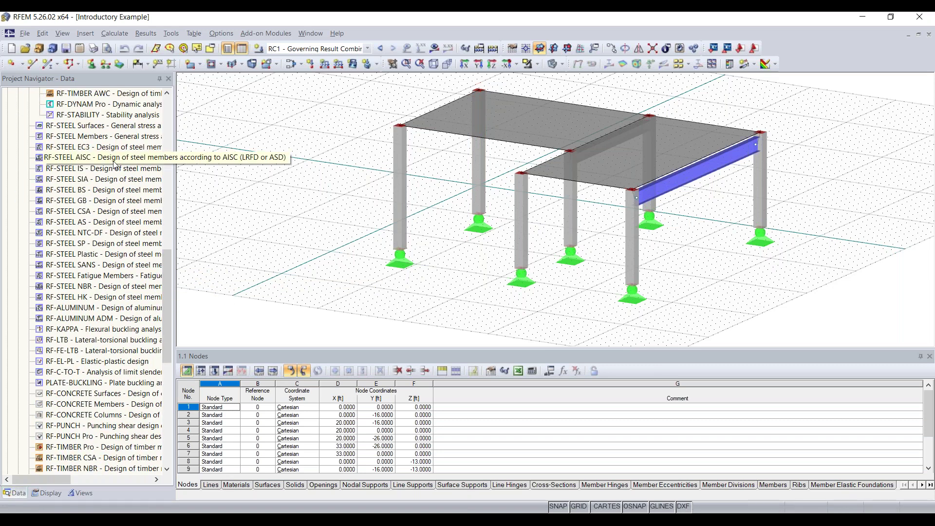
pyautogui.scroll(-3, 121, 363)
pyautogui.scroll(2, 99, 265)
pyautogui.scroll(3, 100, 265)
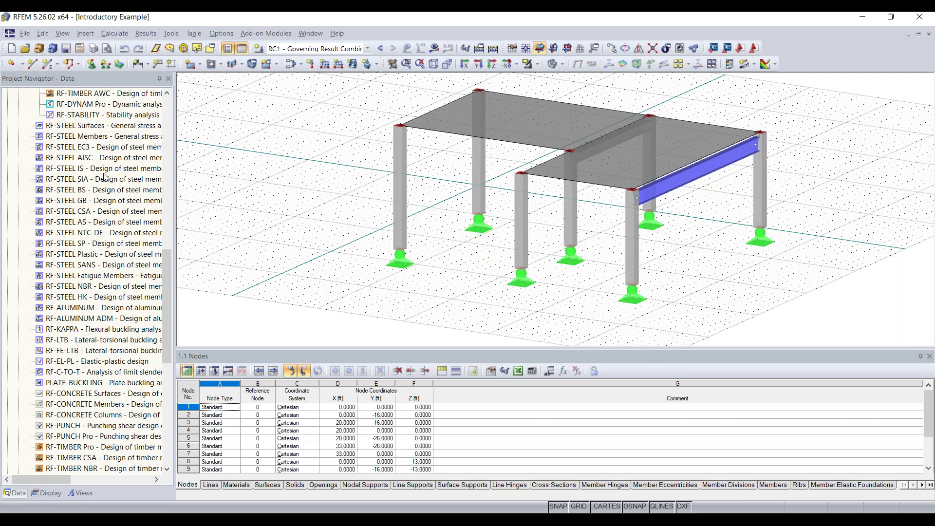
pyautogui.click(47, 492)
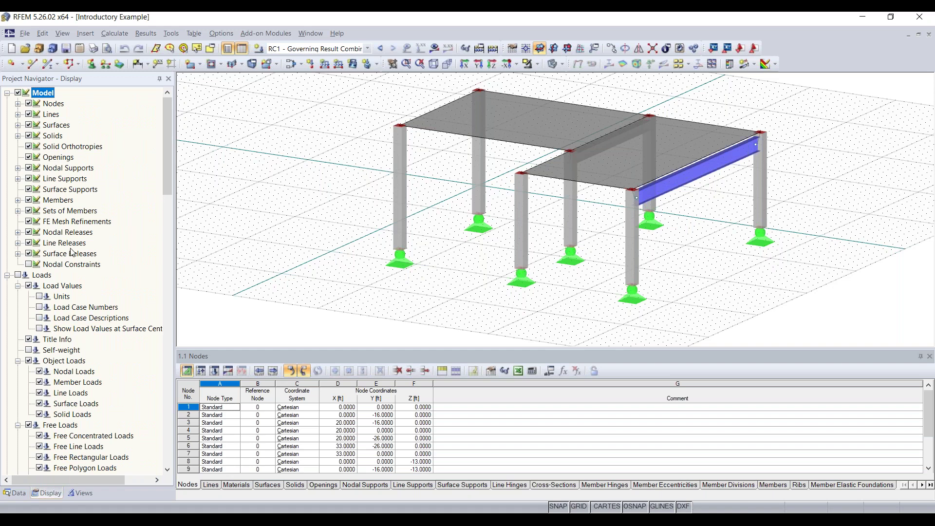
# Step: Hide the surfaces of the model in the display settings and show them again
pyautogui.scroll(-5, 93, 220)
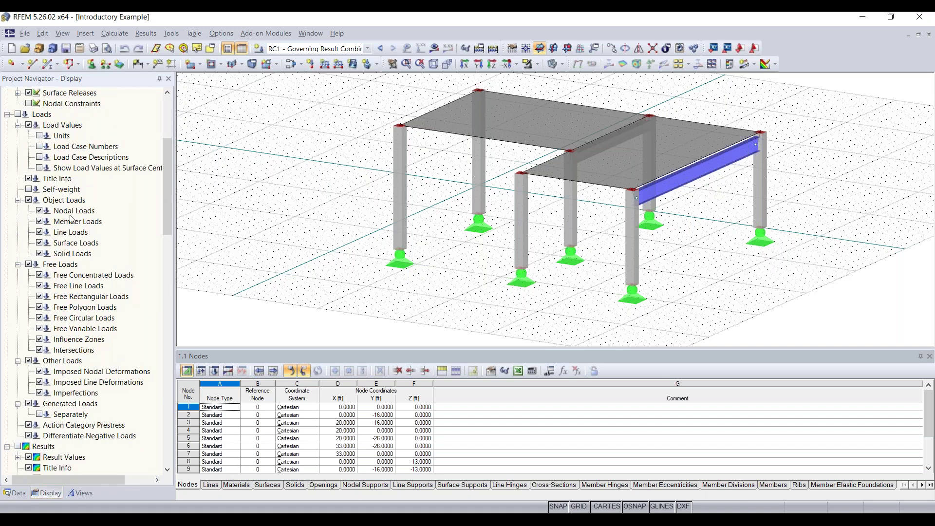
pyautogui.scroll(-3, 58, 427)
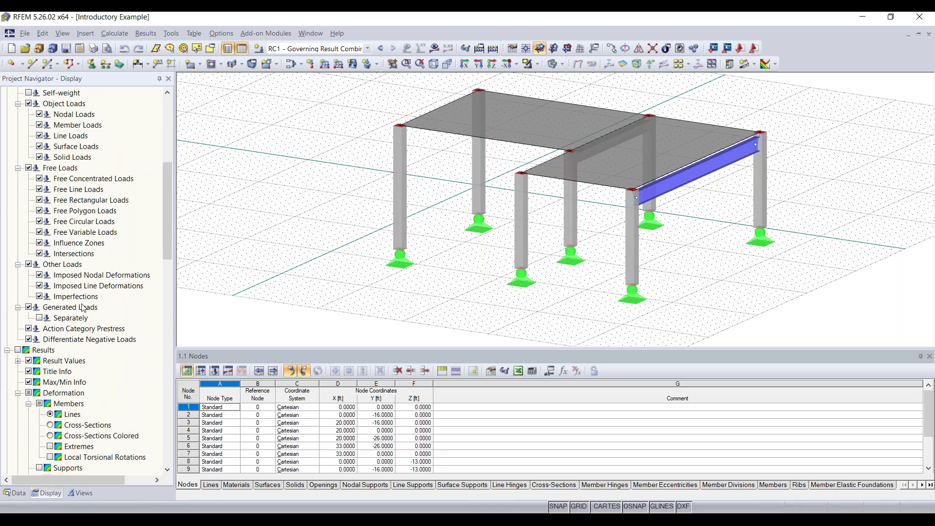
pyautogui.scroll(-2, 63, 298)
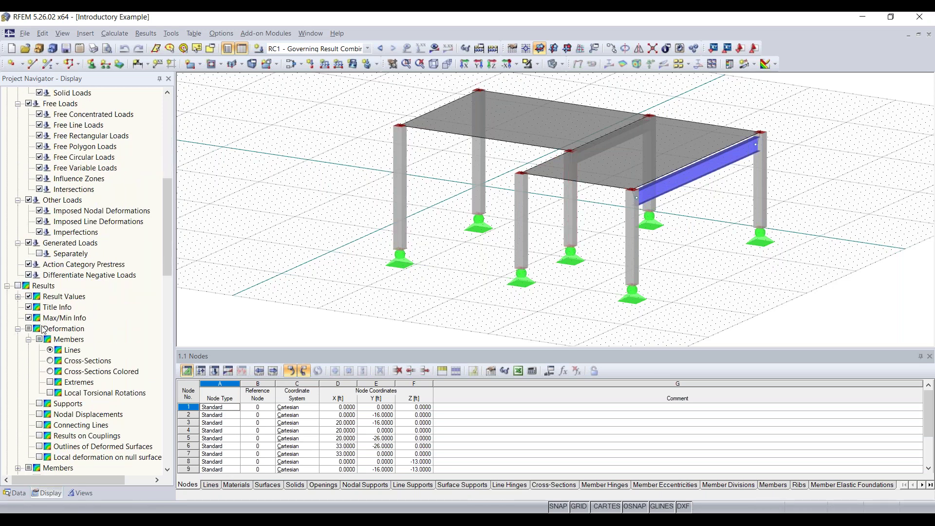
pyautogui.scroll(10, 80, 258)
pyautogui.click(28, 125)
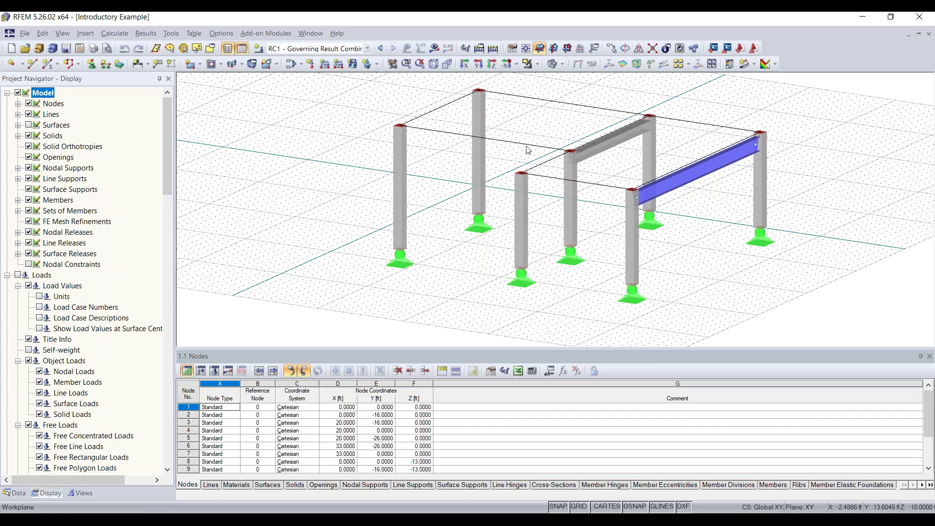
pyautogui.scroll(-1, 536, 153)
pyautogui.moveTo(547, 151); pyautogui.dragTo(432, 157, button='middle')
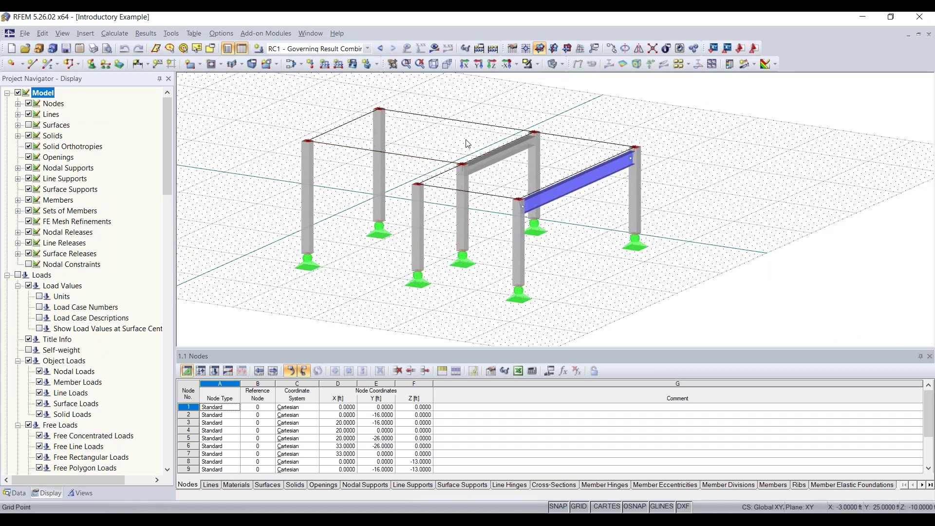
pyautogui.click(30, 127)
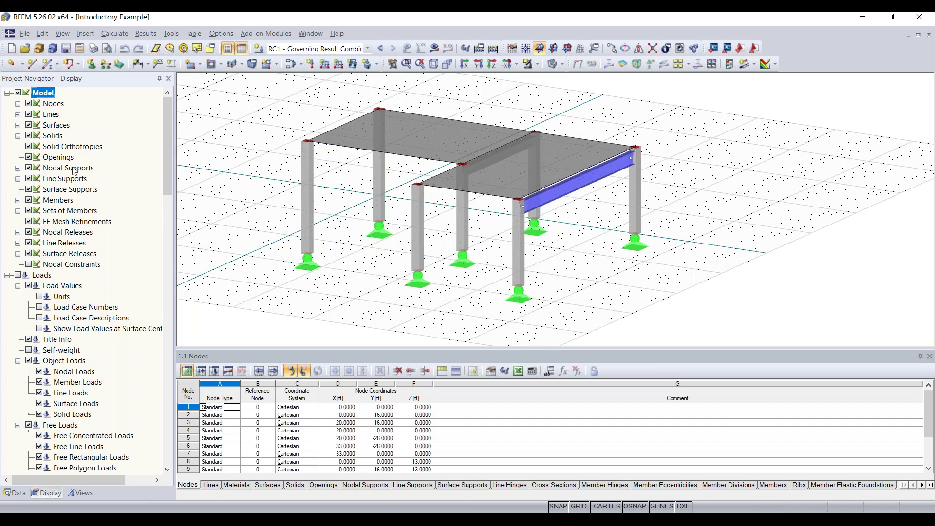
# Step: Look through the model, load and result categories available in the display settings
pyautogui.scroll(-3, 75, 197)
pyautogui.scroll(-3, 76, 198)
pyautogui.scroll(-3, 65, 259)
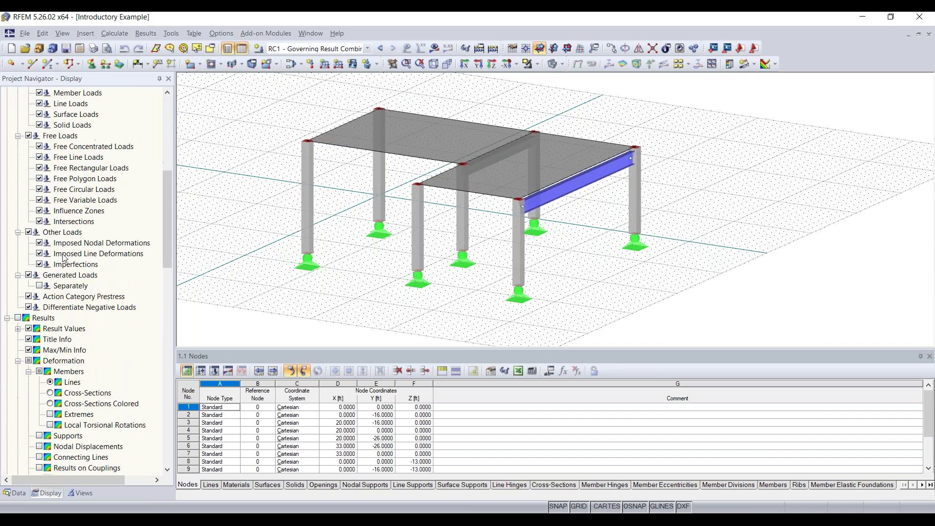
pyautogui.scroll(-3, 71, 343)
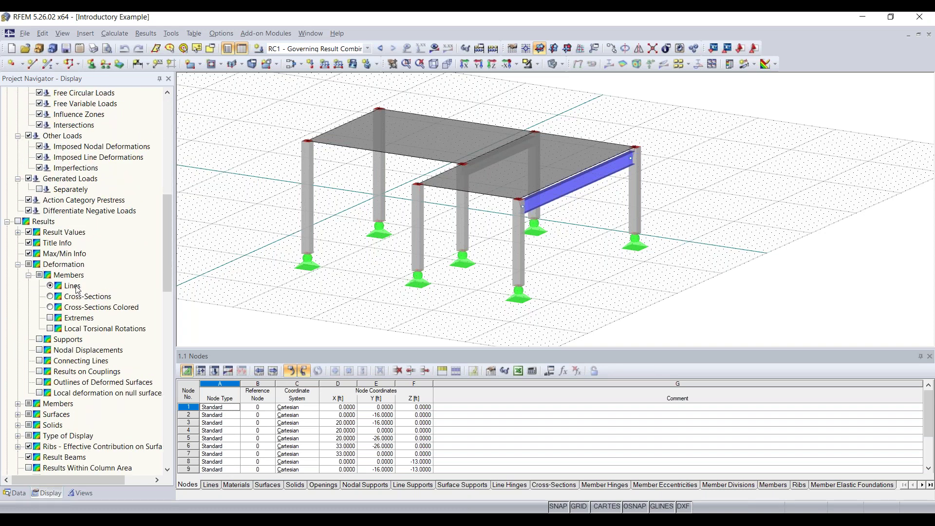
pyautogui.scroll(-3, 77, 289)
pyautogui.scroll(-2, 77, 288)
pyautogui.scroll(17, 119, 207)
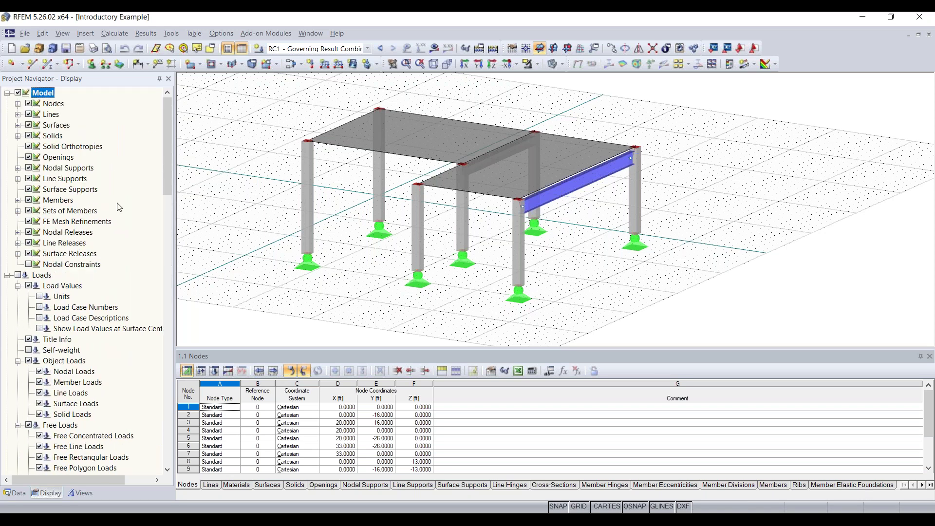
# Step: Bring up the views settings, turn on the visibilities and expand the generated Members by Cross-Section group
pyautogui.click(79, 493)
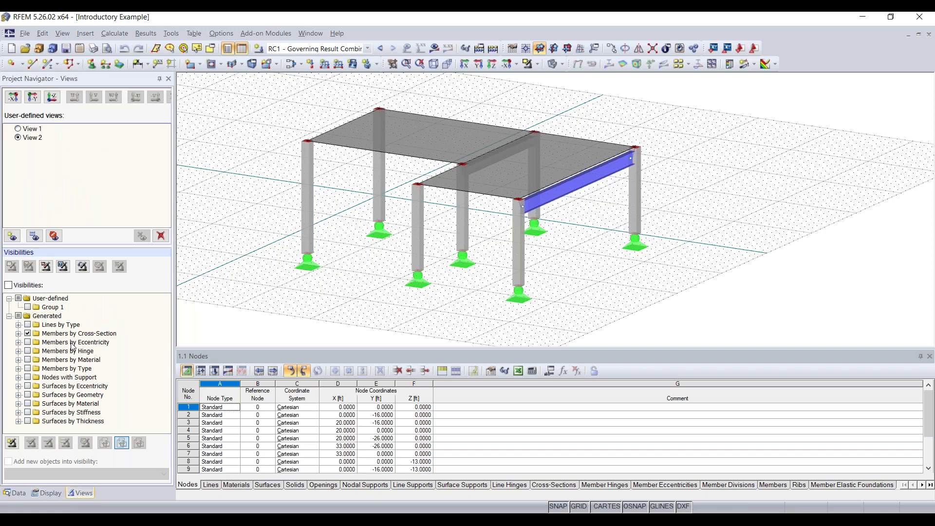
pyautogui.click(24, 287)
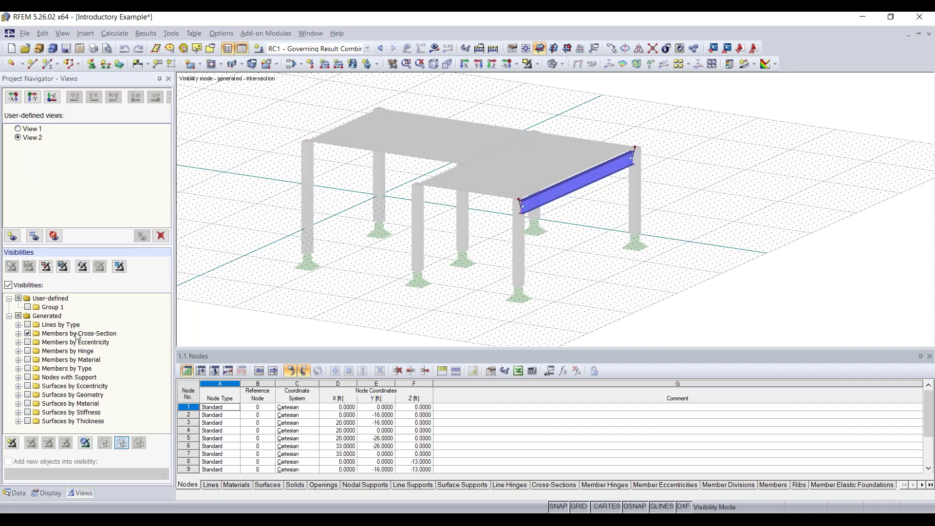
pyautogui.click(18, 334)
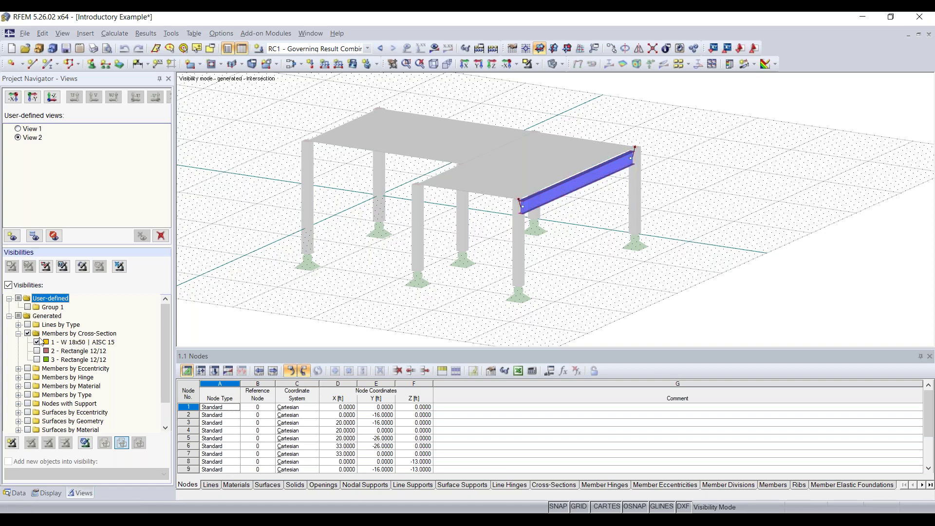
# Step: Select across the whole structure with a window in visibility mode and clear the selection
pyautogui.moveTo(610, 224)
pyautogui.keyDown('ctrl'); pyautogui.mouseDown(button='middle')
pyautogui.moveTo(574, 205)
pyautogui.moveTo(494, 187)
pyautogui.moveTo(624, 235)
pyautogui.mouseUp(button='middle'); pyautogui.keyUp('ctrl')
pyautogui.moveTo(680, 99); pyautogui.dragTo(411, 297)
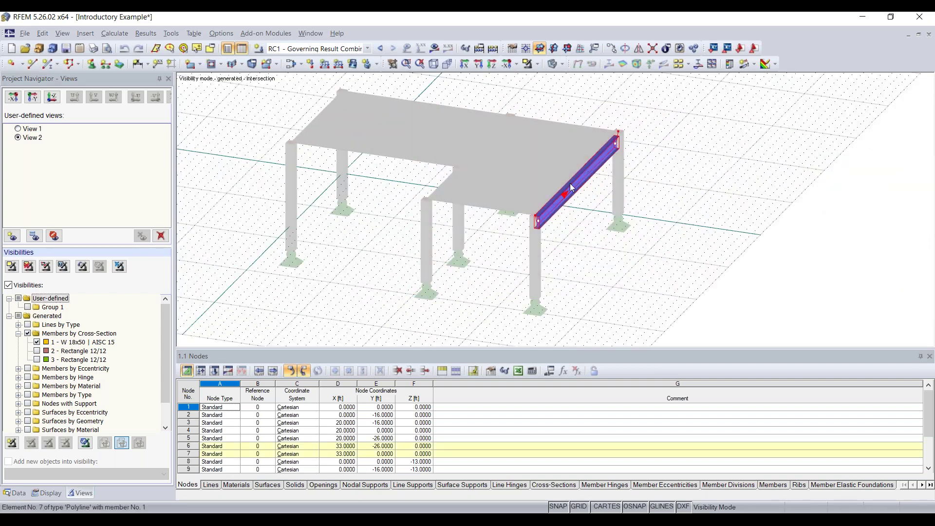
pyautogui.keyDown('ctrl'); pyautogui.moveTo(665, 210); pyautogui.dragTo(636, 186, button='middle'); pyautogui.keyUp('ctrl')
pyautogui.rightClick(635, 186)
pyautogui.click(599, 125)
pyautogui.moveTo(547, 201)
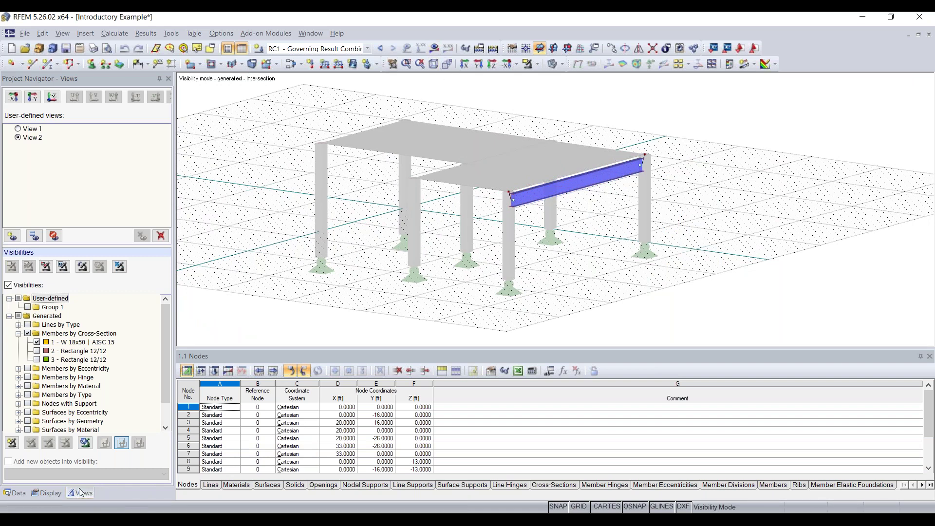
# Step: Show the results of RC1, turn off the visibilities and return to the navigator's result settings
pyautogui.click(436, 50)
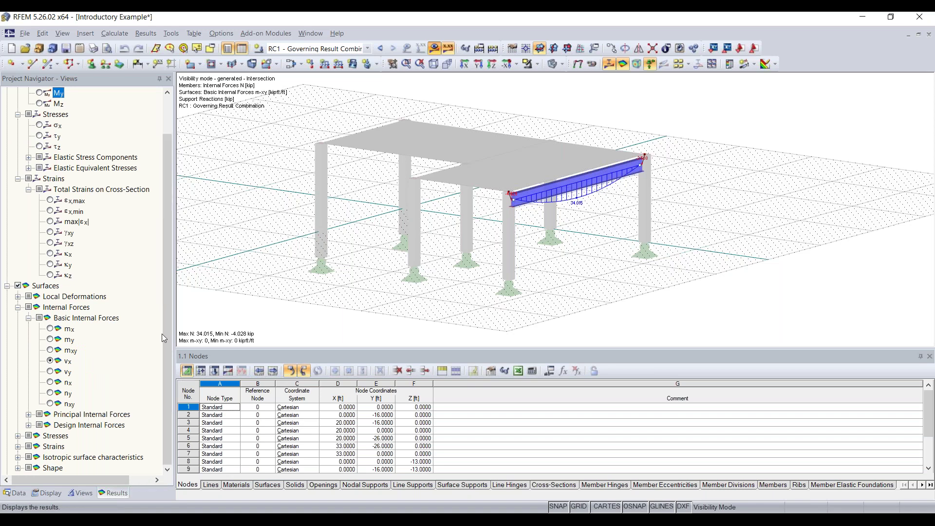
pyautogui.click(80, 492)
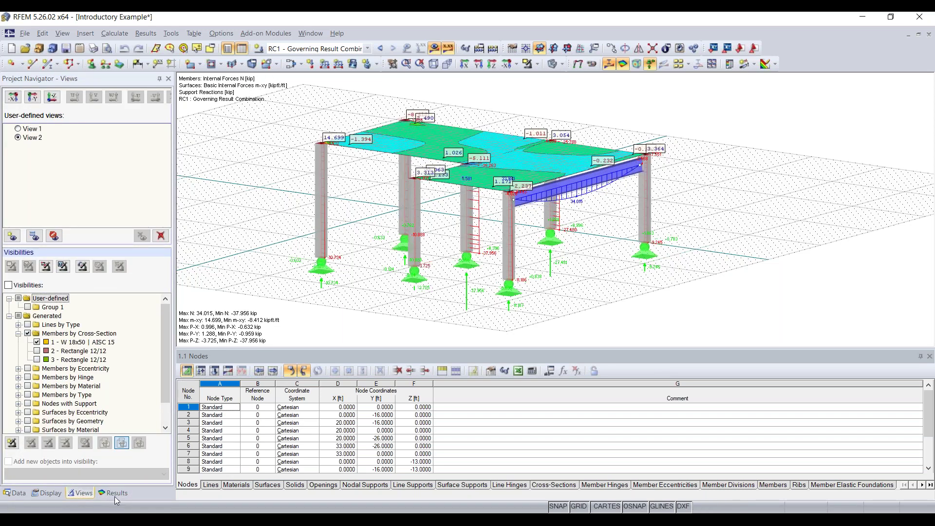
pyautogui.click(115, 494)
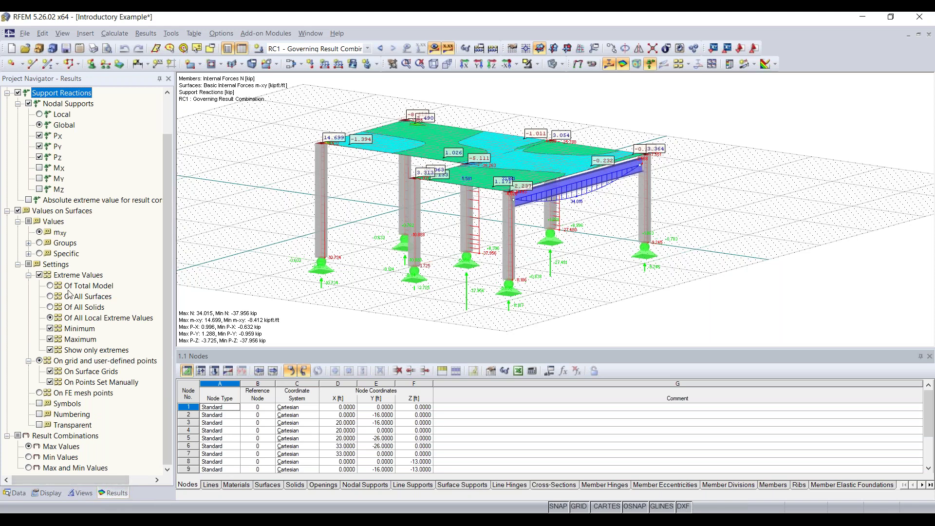
# Step: Expand the member result types and display the global deformations u of the model
pyautogui.scroll(2, 68, 293)
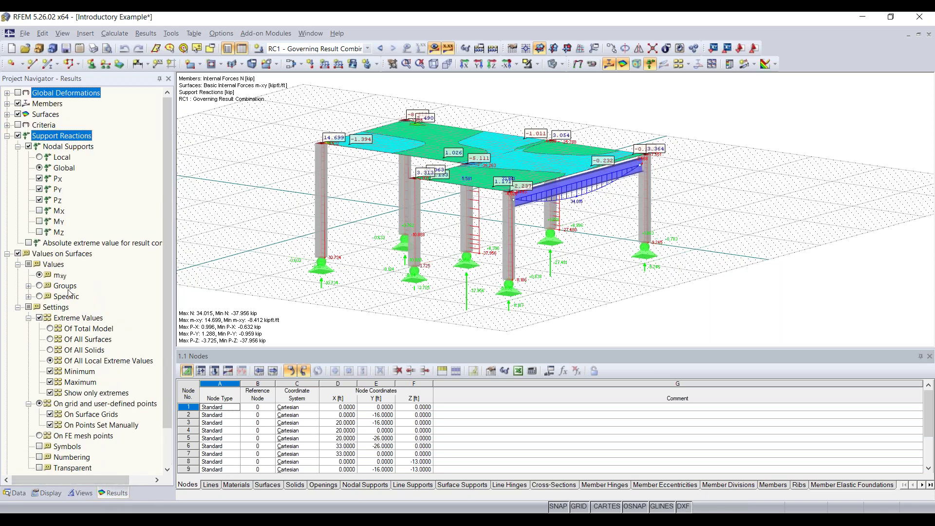
pyautogui.click(7, 104)
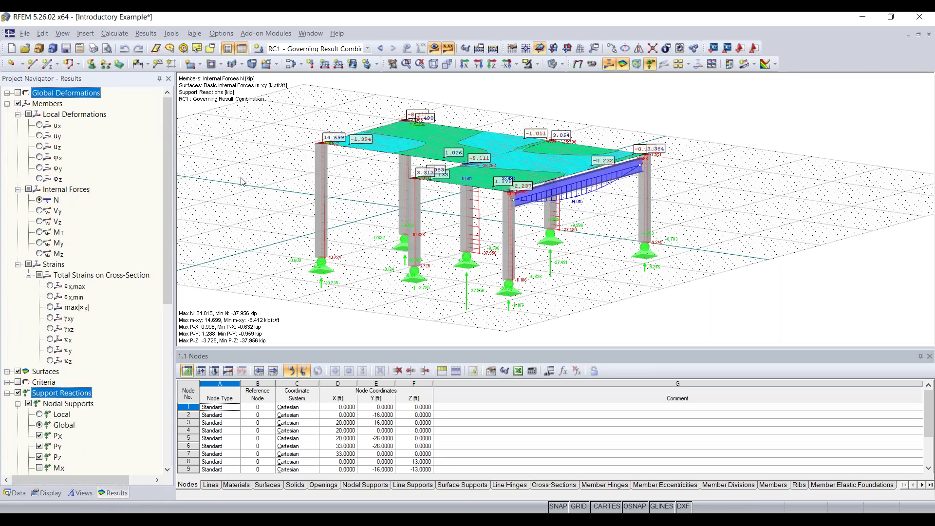
pyautogui.keyDown('ctrl'); pyautogui.moveTo(636, 211); pyautogui.dragTo(545, 214, button='middle'); pyautogui.keyUp('ctrl')
pyautogui.click(19, 92)
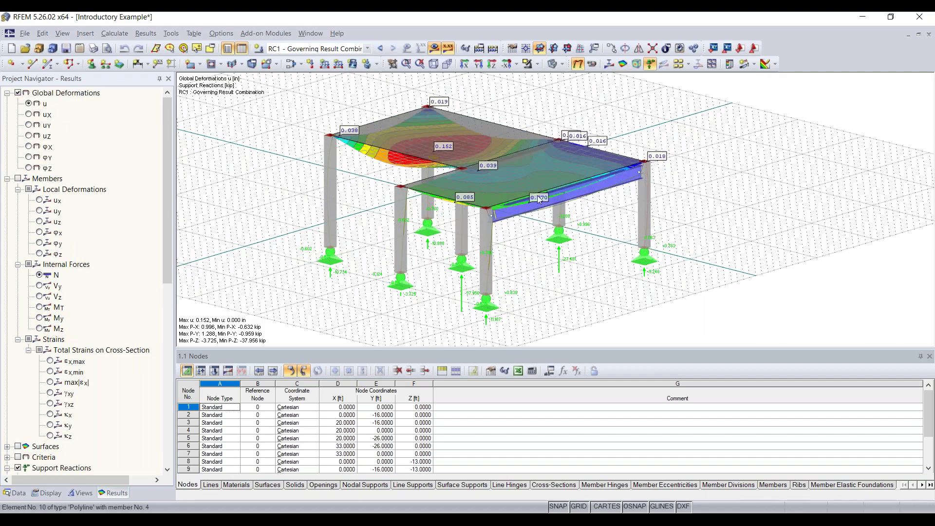
pyautogui.keyDown('ctrl'); pyautogui.moveTo(572, 301); pyautogui.dragTo(593, 294, button='middle'); pyautogui.keyUp('ctrl')
pyautogui.moveTo(593, 294); pyautogui.dragTo(595, 294, button='right')
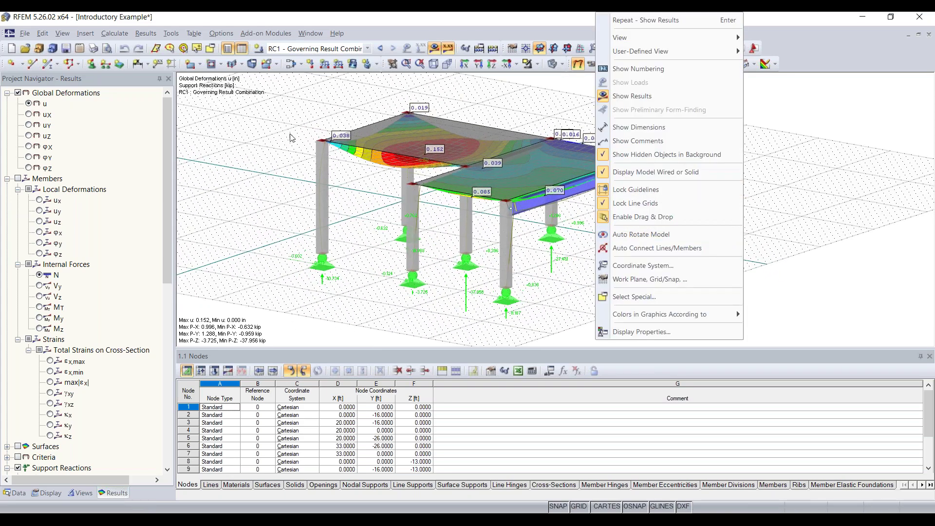
pyautogui.click(285, 112)
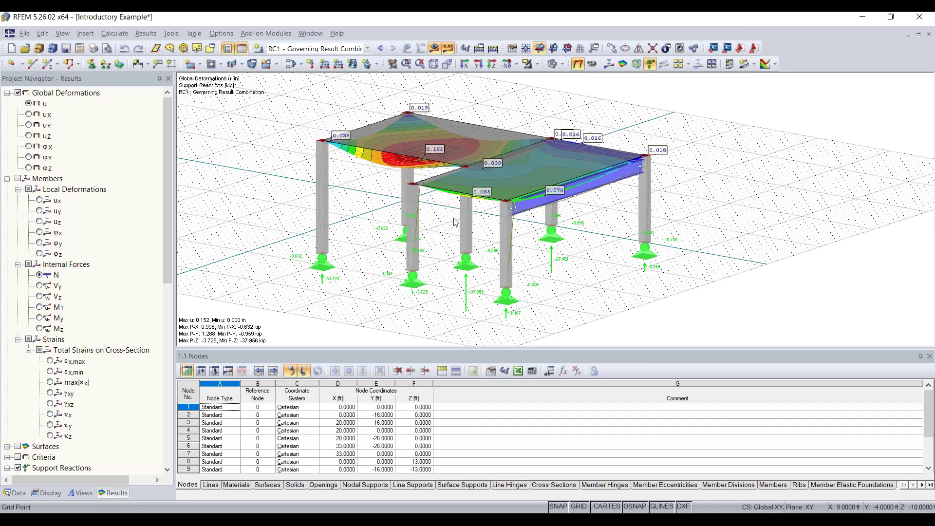
pyautogui.scroll(-3, 63, 317)
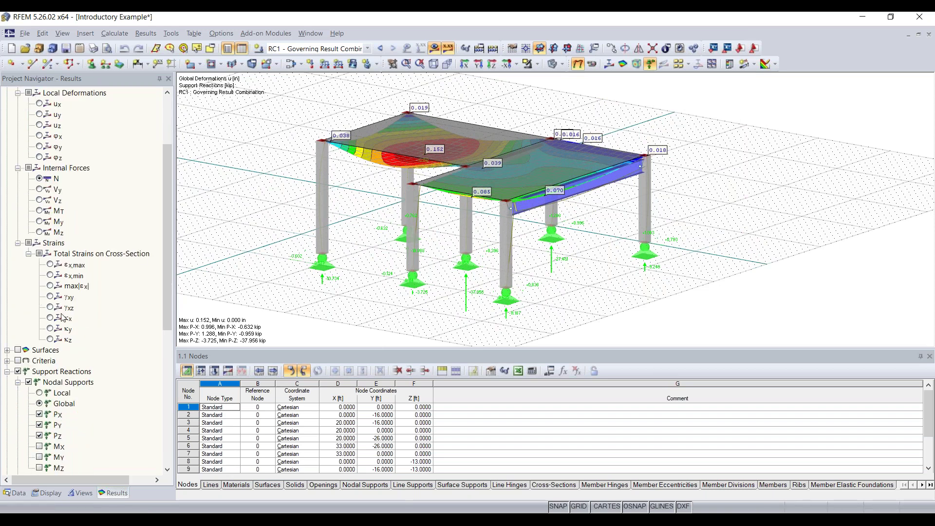
pyautogui.scroll(3, 62, 317)
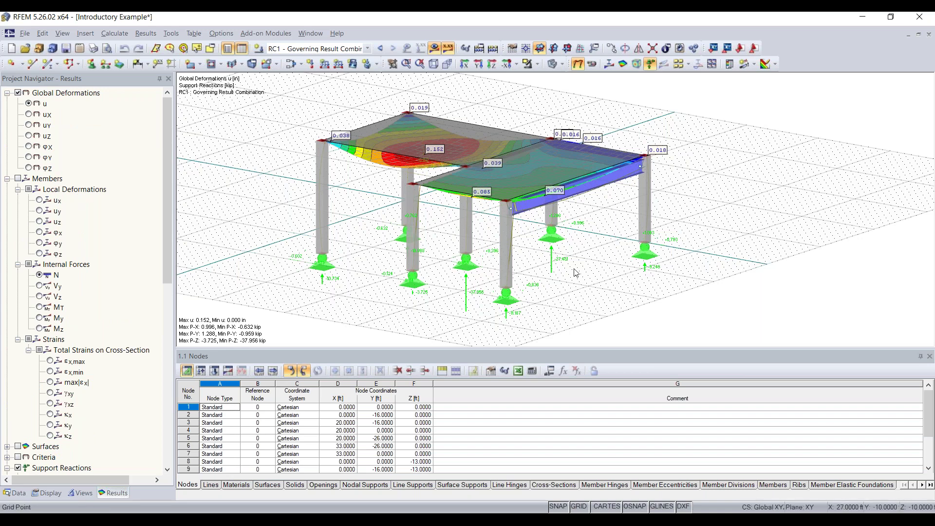
# Step: Pan, zoom in and out, and orbit the view of the deformed model
pyautogui.moveTo(573, 276); pyautogui.dragTo(554, 271, button='middle')
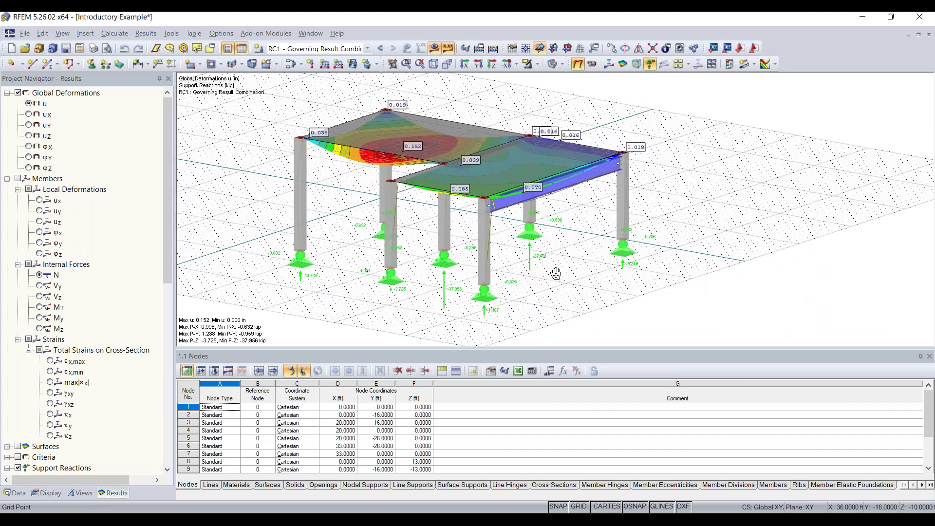
pyautogui.scroll(1, 558, 275)
pyautogui.moveTo(557, 275); pyautogui.dragTo(592, 253, button='middle')
pyautogui.scroll(-5, 620, 259)
pyautogui.scroll(6, 623, 259)
pyautogui.scroll(-4, 624, 259)
pyautogui.scroll(5, 615, 251)
pyautogui.scroll(-1, 607, 244)
pyautogui.moveTo(607, 244); pyautogui.dragTo(605, 269, button='middle')
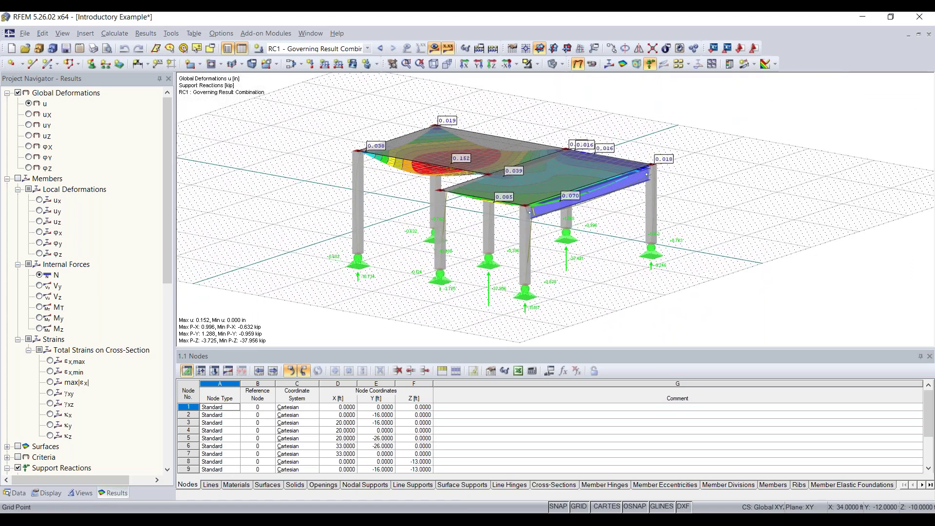
pyautogui.moveTo(605, 269)
pyautogui.keyDown('ctrl'); pyautogui.mouseDown(button='middle')
pyautogui.moveTo(653, 184)
pyautogui.moveTo(548, 248)
pyautogui.moveTo(589, 265)
pyautogui.mouseUp(button='middle'); pyautogui.keyUp('ctrl')
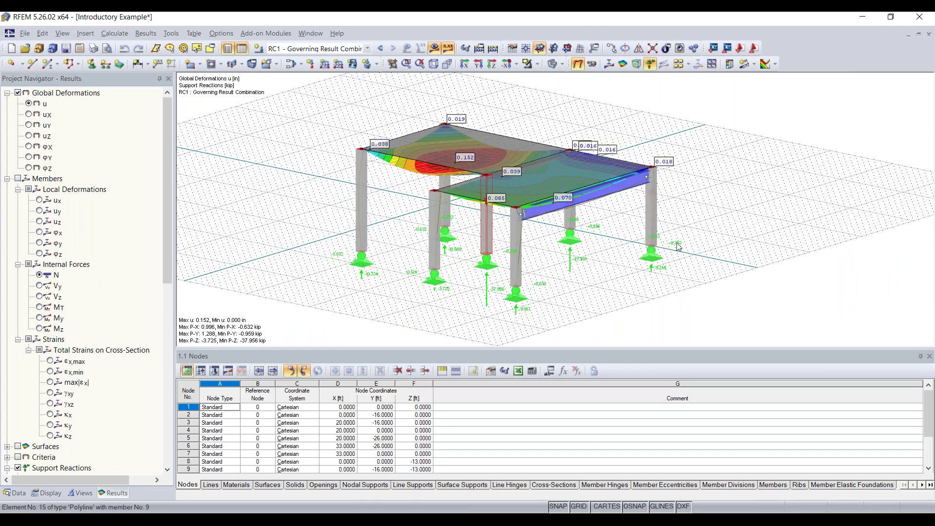
# Step: Shift the view of the deformed model sideways, up and down in fixed increments
pyautogui.press('Left')
pyautogui.press('Left')
pyautogui.press('Right')
pyautogui.press('Right')
pyautogui.press('Right')
pyautogui.press('Right')
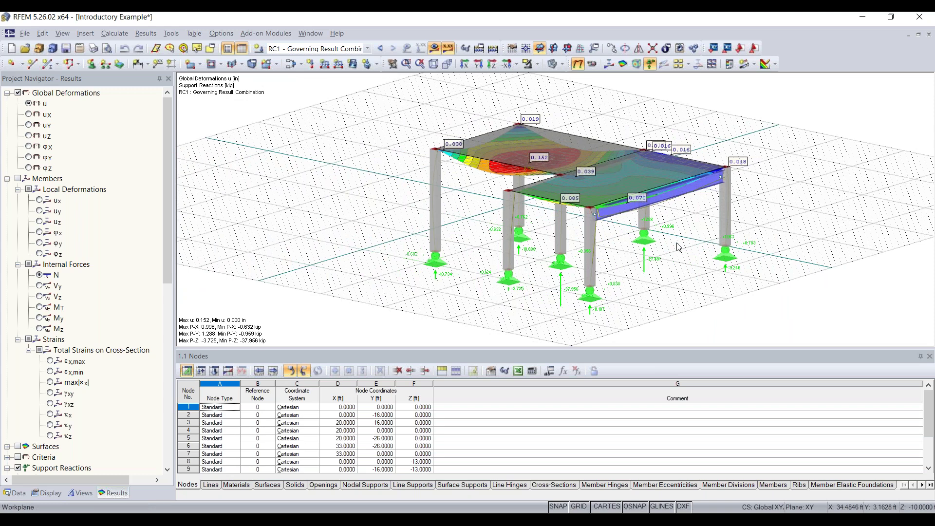
pyautogui.press('Left')
pyautogui.press('Left')
pyautogui.press('Right')
pyautogui.press('Up')
pyautogui.press('Down')
pyautogui.press('Up')
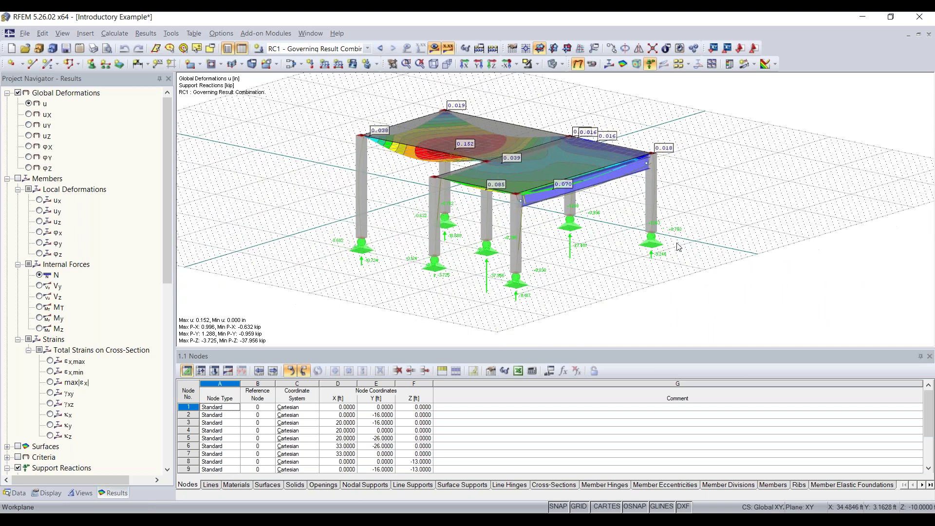
pyautogui.press('Right')
# Step: Rotate the view of the deformed model sideways and tilt it up and down in fixed increments
pyautogui.hotkey('ctrl', 'Right')
pyautogui.hotkey('ctrl', 'Right')
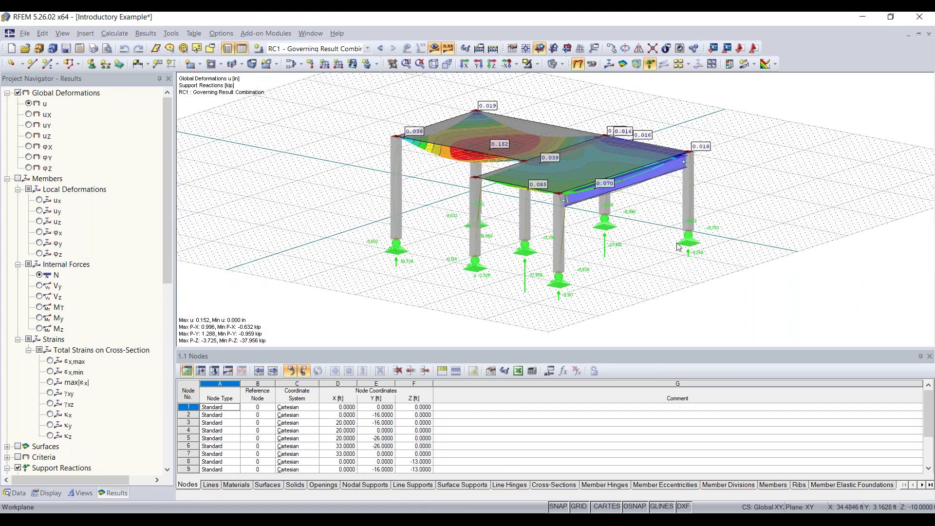
pyautogui.hotkey('ctrl', 'Right')
pyautogui.hotkey('ctrl', 'Right')
pyautogui.hotkey('ctrl', 'Right')
pyautogui.hotkey('ctrl', 'Up')
pyautogui.hotkey('ctrl', 'Up')
pyautogui.hotkey('ctrl', 'Down')
pyautogui.hotkey('ctrl', 'Down')
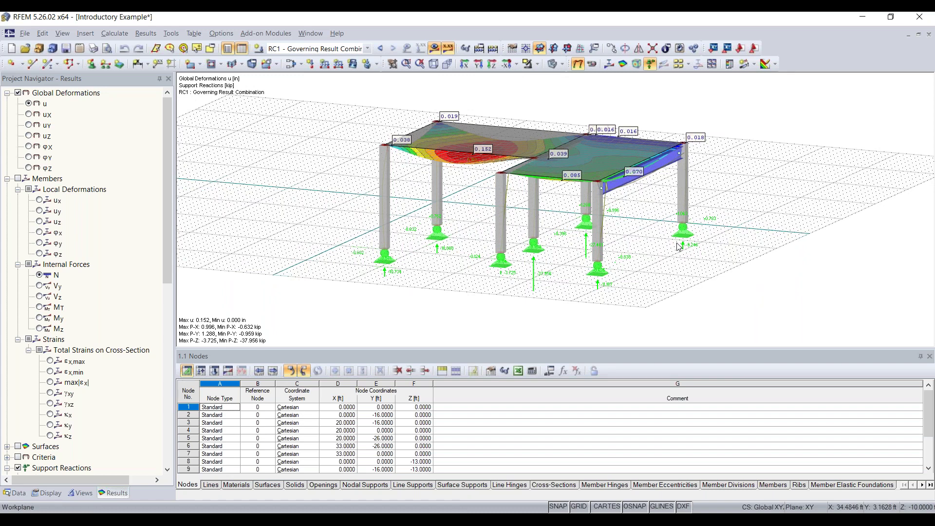
pyautogui.hotkey('ctrl', 'Up')
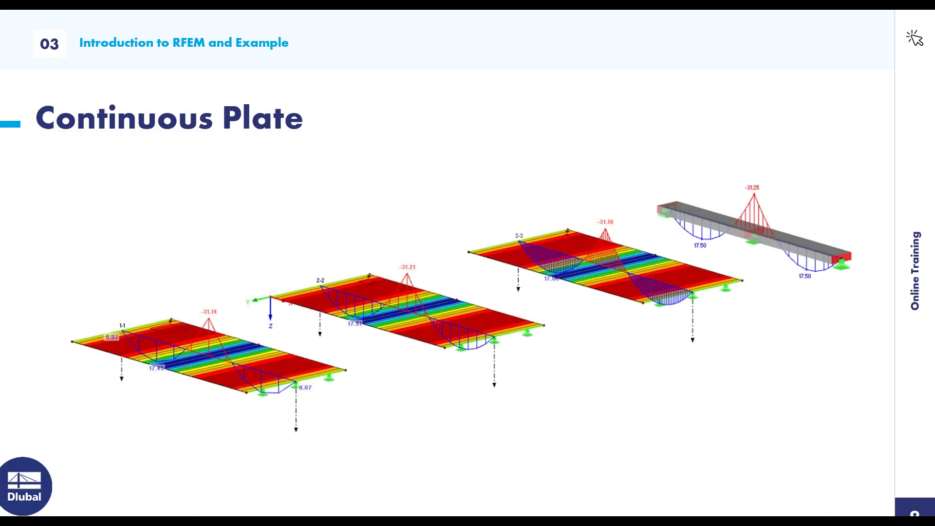
pyautogui.press('Right')
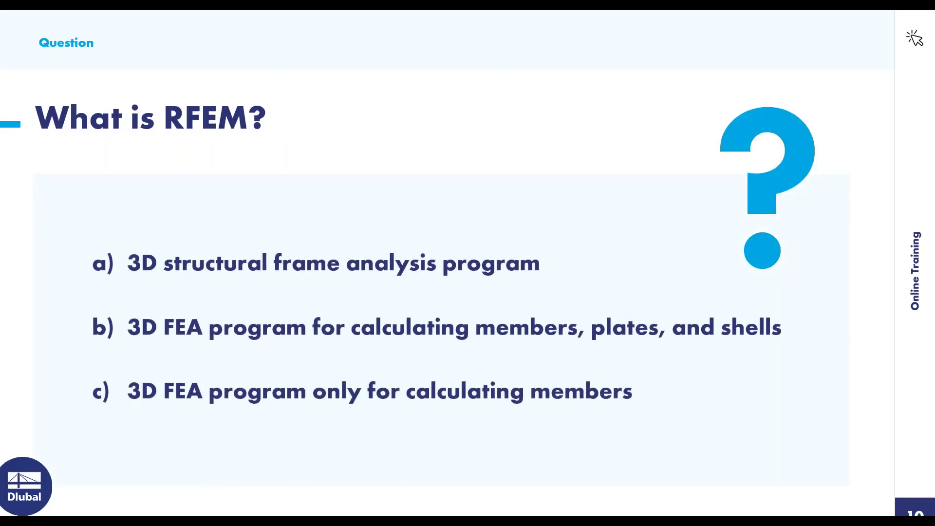
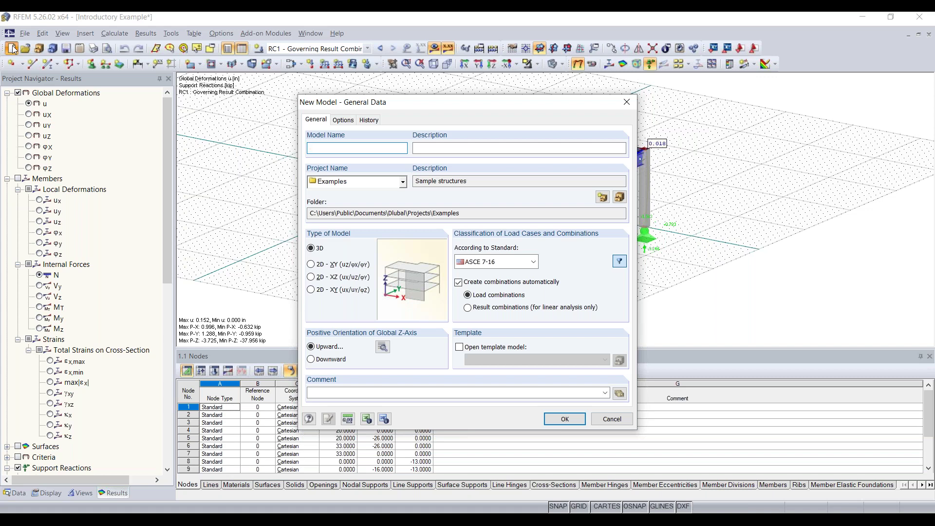
# Step: Name the new model "Continous Plate 20" in the general data
pyautogui.write('Continous Plate')
pyautogui.write('20')
pyautogui.click(469, 145)
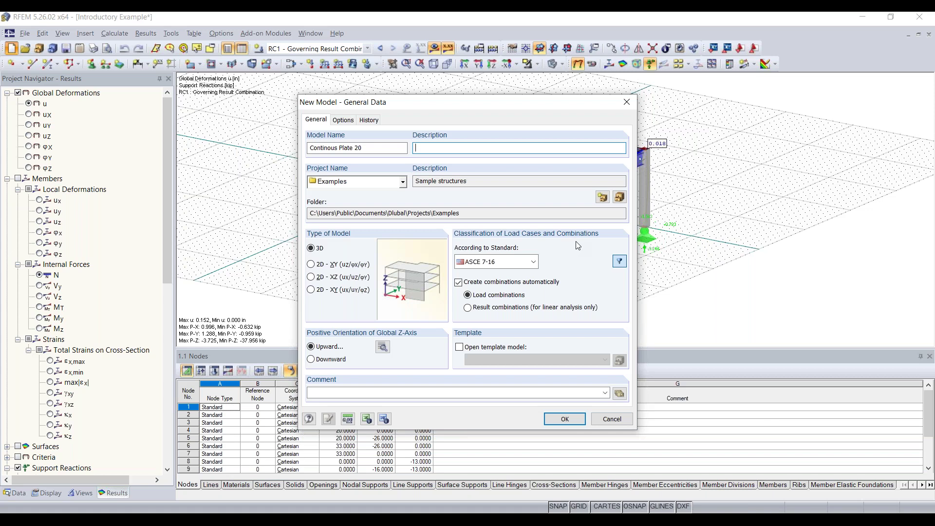
# Step: Review the available standards and select ASCE 7-16 for classifying load cases and combinations
pyautogui.click(534, 263)
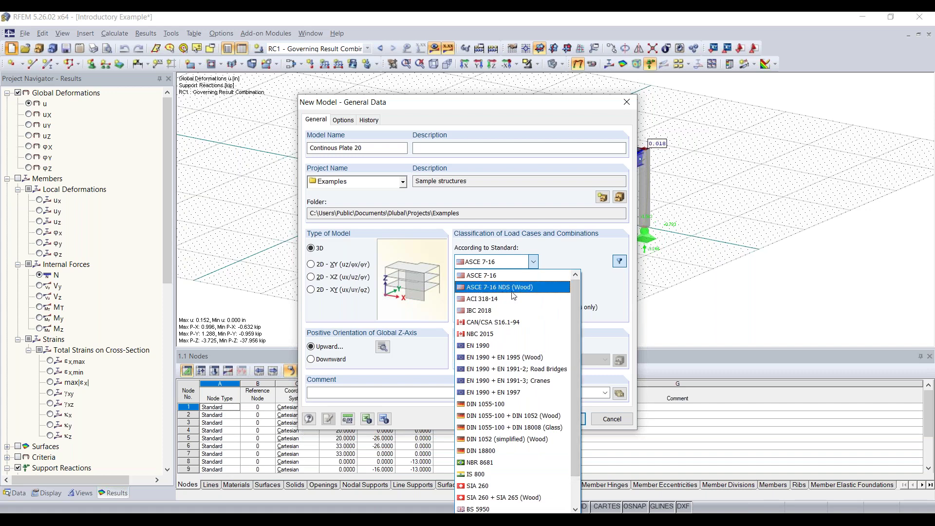
pyautogui.scroll(-1, 509, 297)
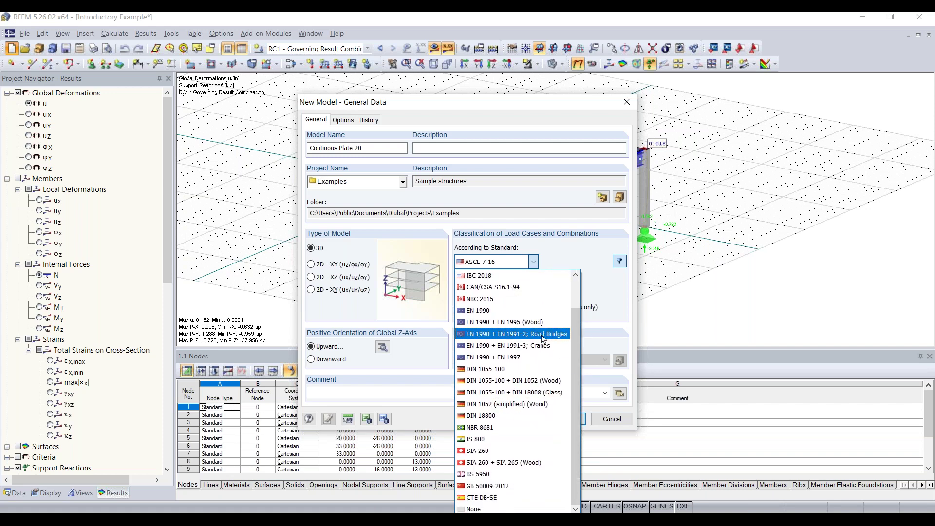
pyautogui.scroll(1, 544, 339)
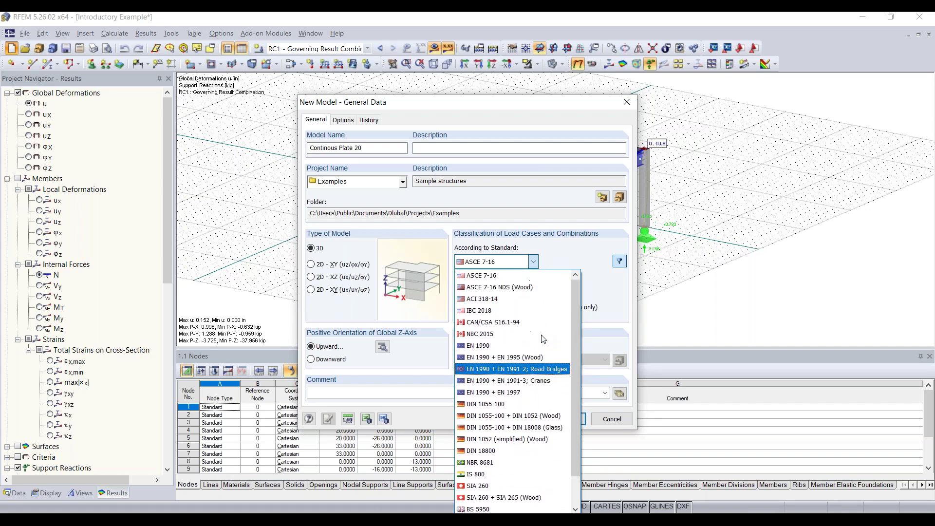
pyautogui.click(504, 277)
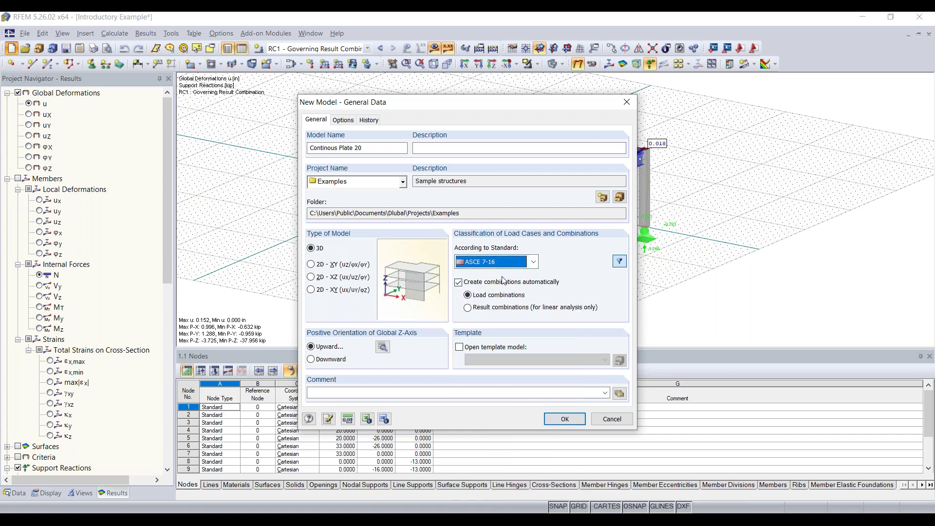
pyautogui.click(533, 263)
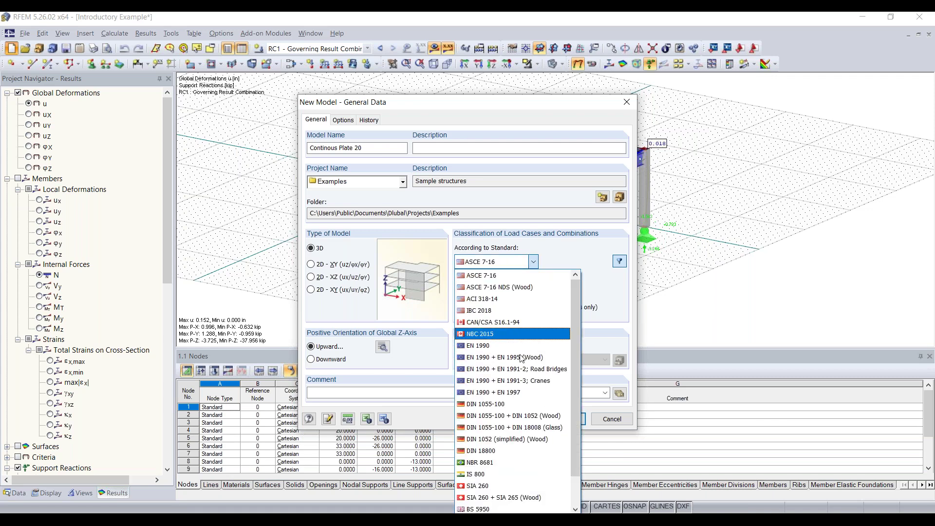
pyautogui.click(534, 266)
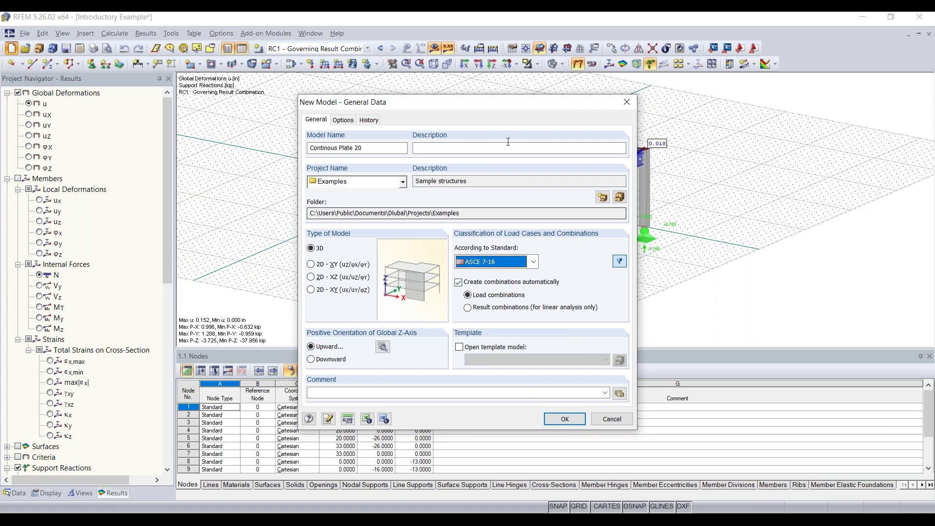
# Step: Confirm the downward orientation of the local z-axis and create the 3D model
pyautogui.moveTo(487, 107); pyautogui.dragTo(462, 78)
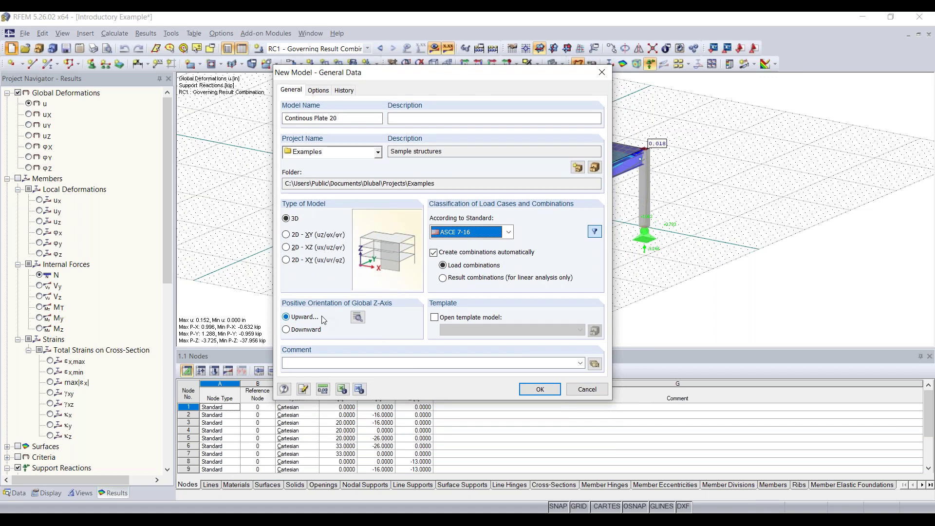
pyautogui.click(359, 318)
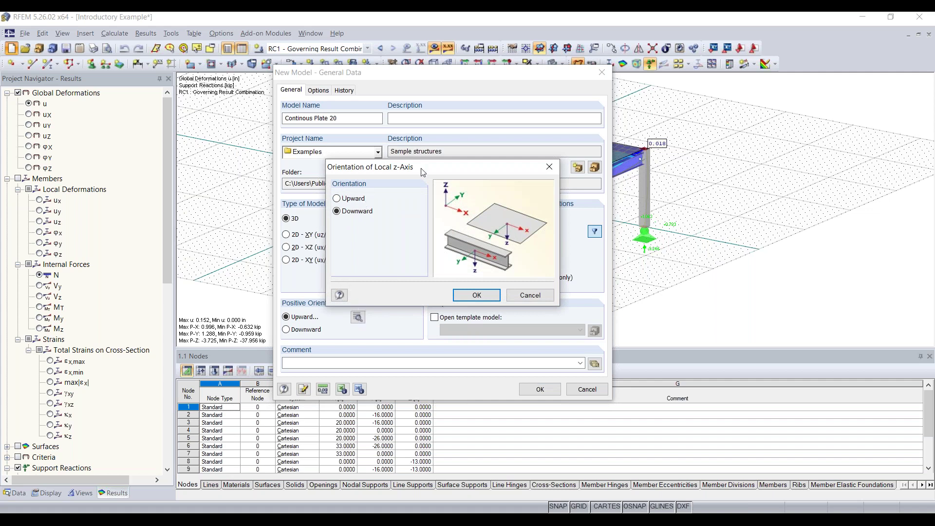
pyautogui.moveTo(424, 171); pyautogui.dragTo(410, 177)
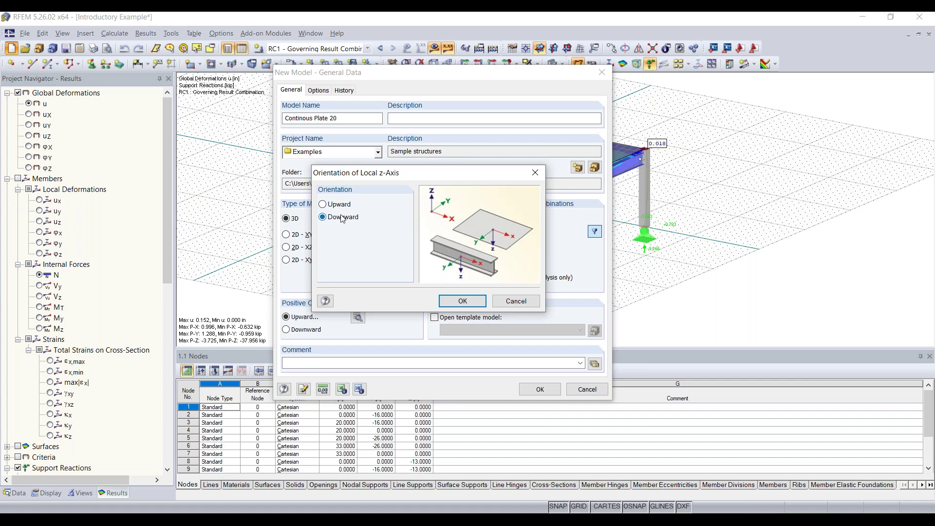
pyautogui.click(471, 301)
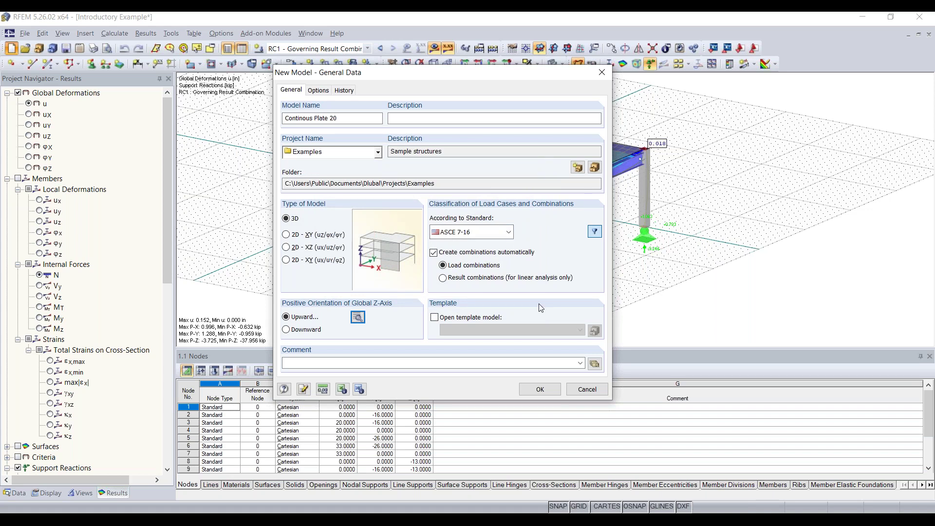
pyautogui.click(540, 389)
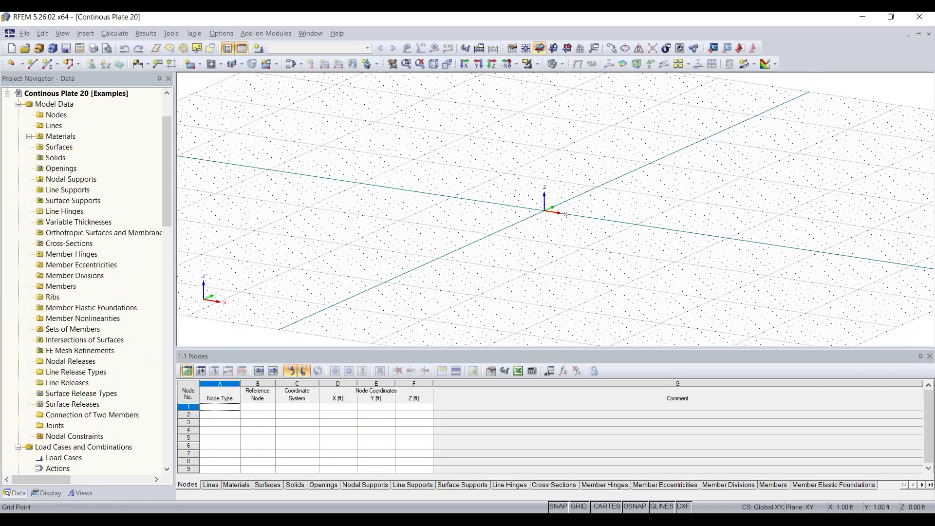
# Step: Load the Metric profile for the model's units and decimal places
pyautogui.moveTo(525, 205)
pyautogui.mouseDown(button='middle')
pyautogui.moveTo(490, 204)
pyautogui.moveTo(515, 219)
pyautogui.mouseUp(button='middle')
pyautogui.scroll(-1, 528, 218)
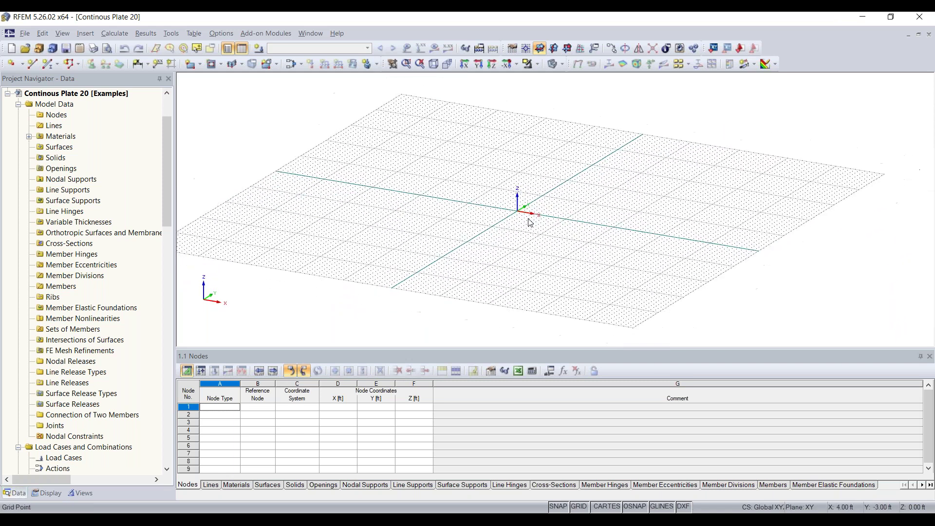
pyautogui.click(222, 33)
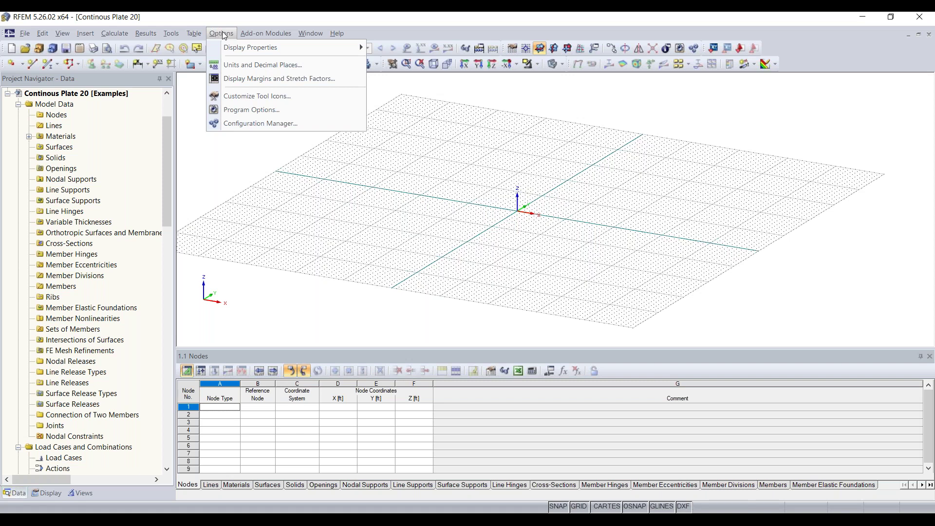
pyautogui.click(259, 67)
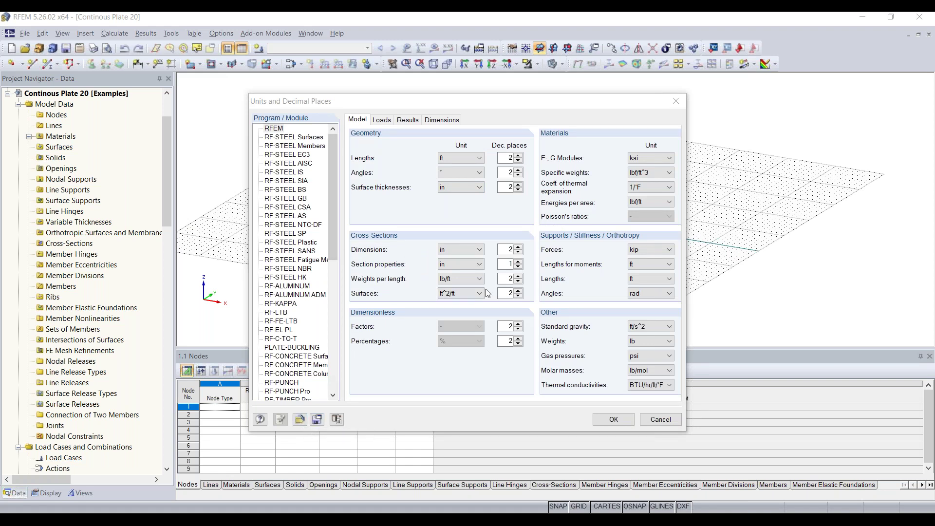
pyautogui.click(300, 419)
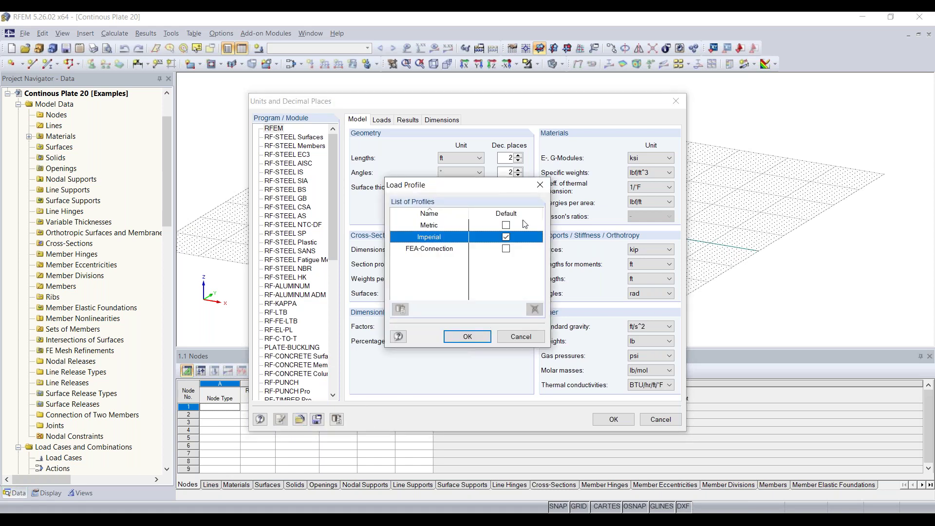
pyautogui.click(436, 227)
pyautogui.click(468, 337)
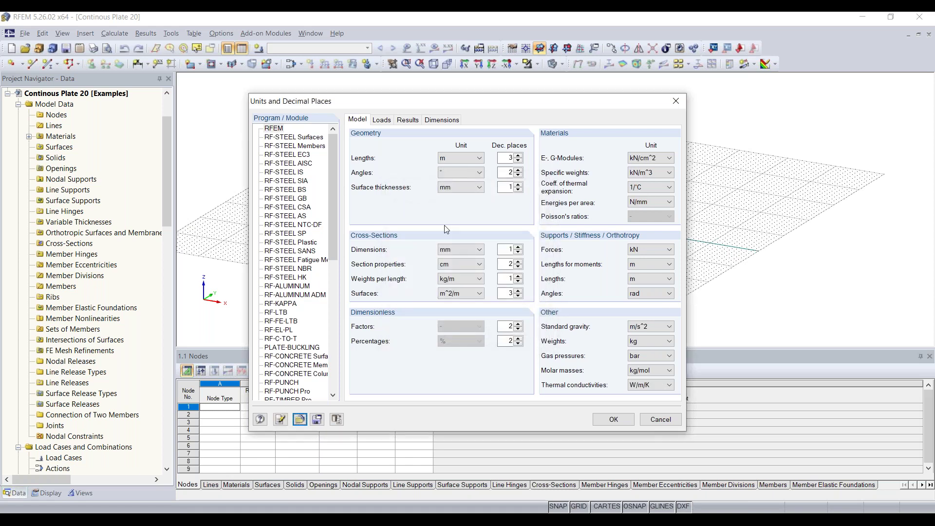
# Step: Load the Imperial profile for the units and decimal places and apply it to the model
pyautogui.click(301, 418)
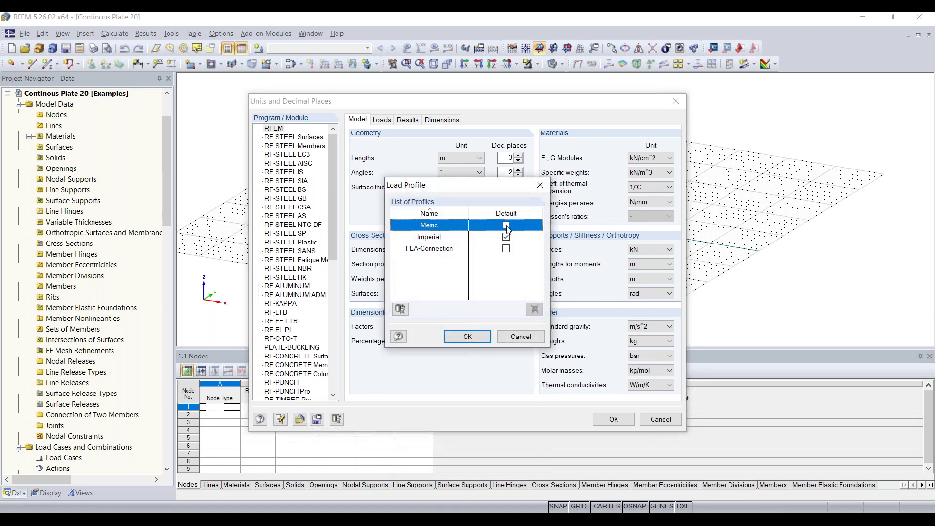
pyautogui.click(436, 239)
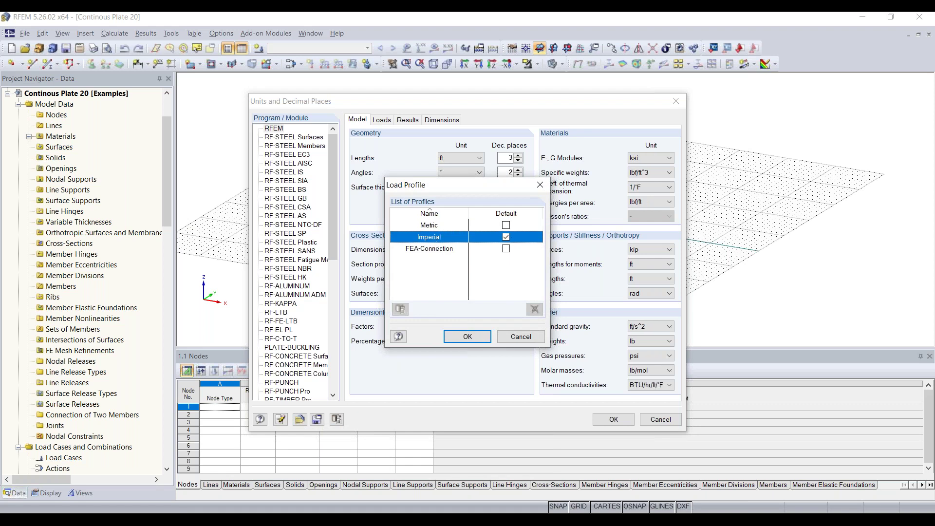
pyautogui.click(467, 336)
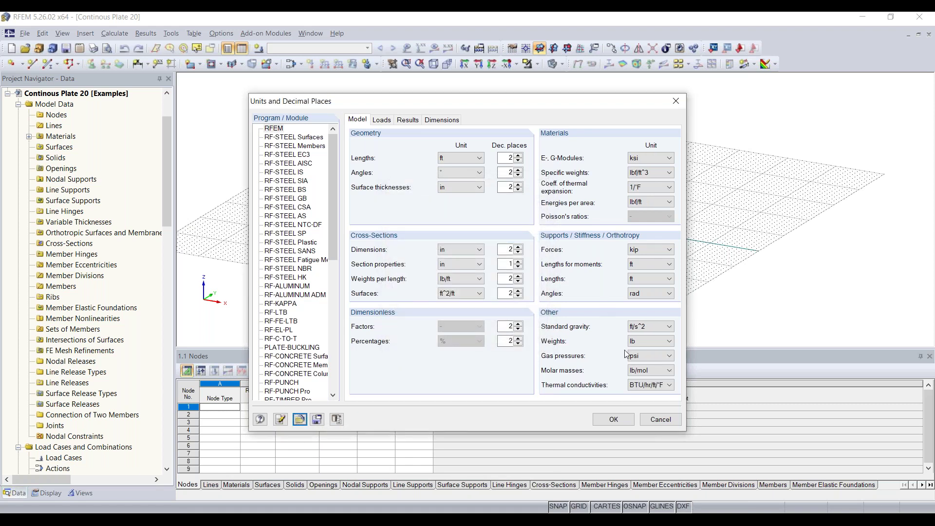
pyautogui.click(614, 419)
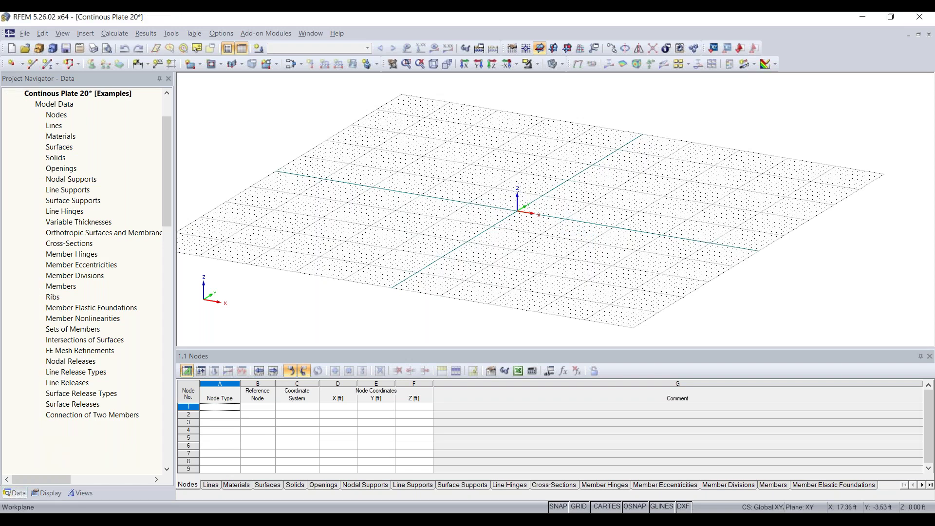
# Step: Examine the work plane grid and its settings for grid point spacing and number of grid points
pyautogui.scroll(-2, 553, 210)
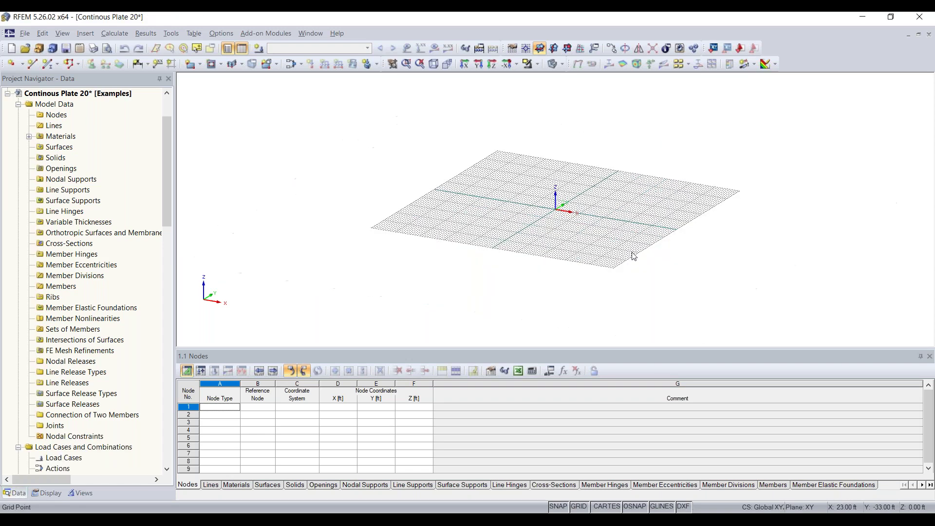
pyautogui.scroll(2, 556, 210)
pyautogui.scroll(5, 556, 210)
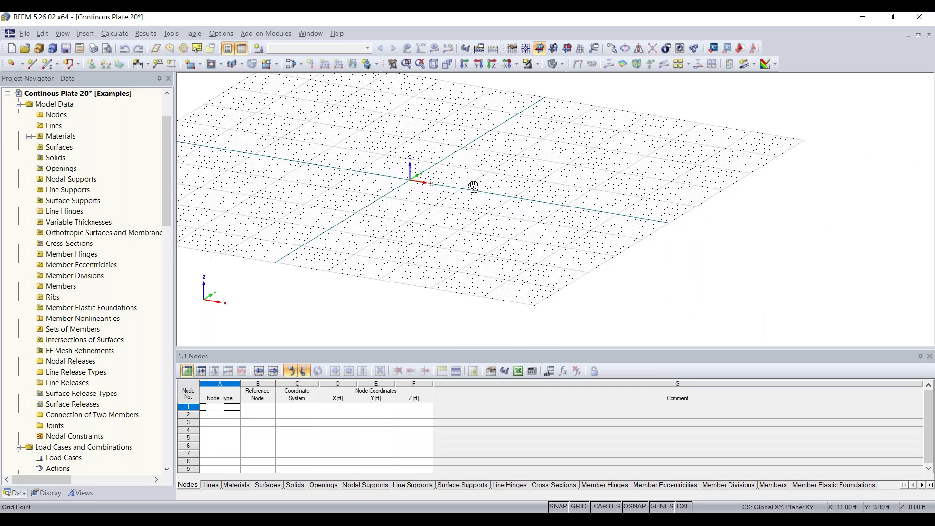
pyautogui.moveTo(533, 177); pyautogui.dragTo(536, 261, button='middle')
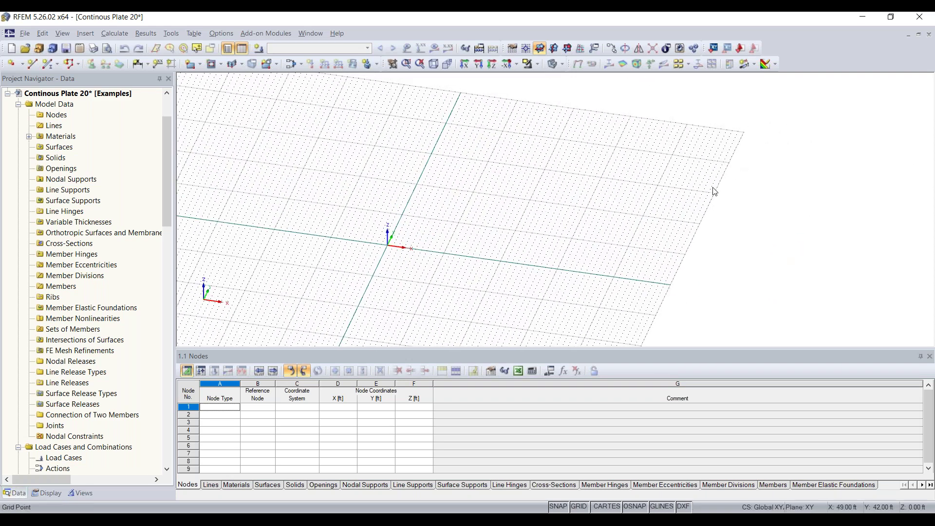
pyautogui.scroll(3, 422, 256)
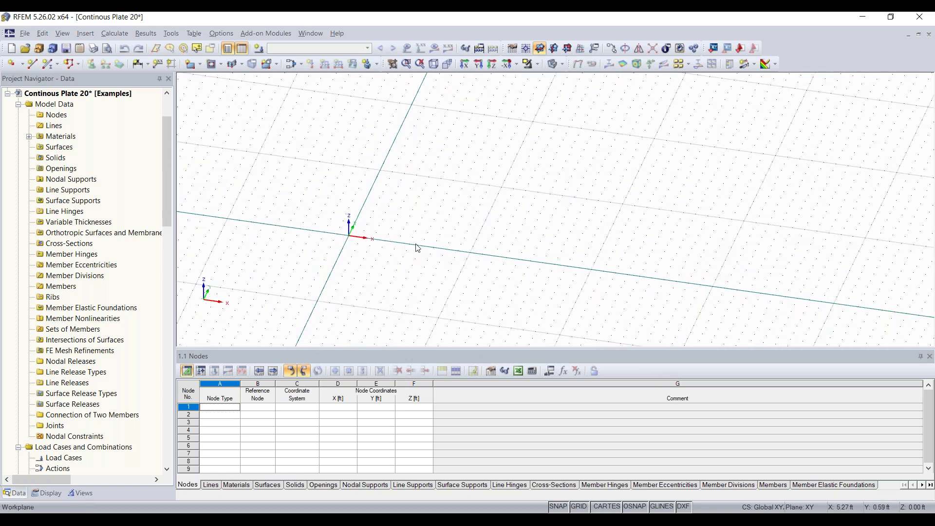
pyautogui.click(511, 48)
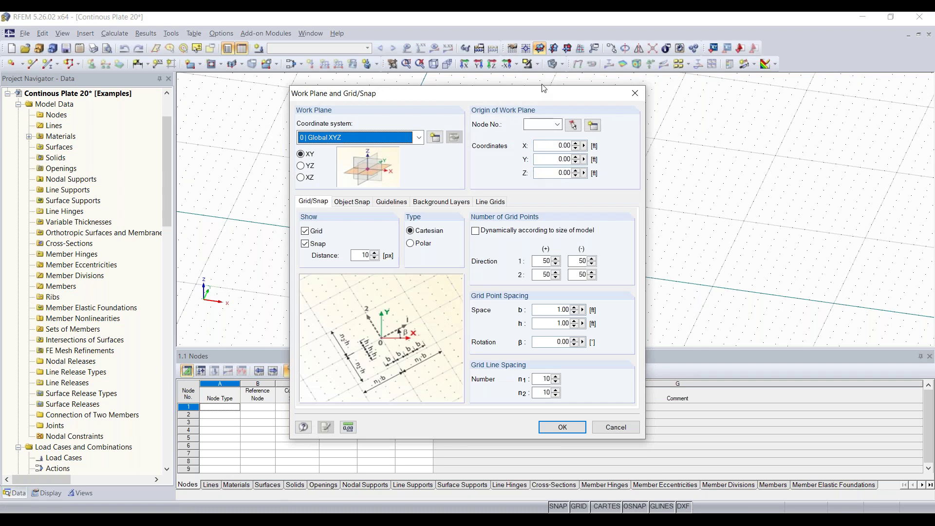
pyautogui.moveTo(526, 95); pyautogui.dragTo(490, 90)
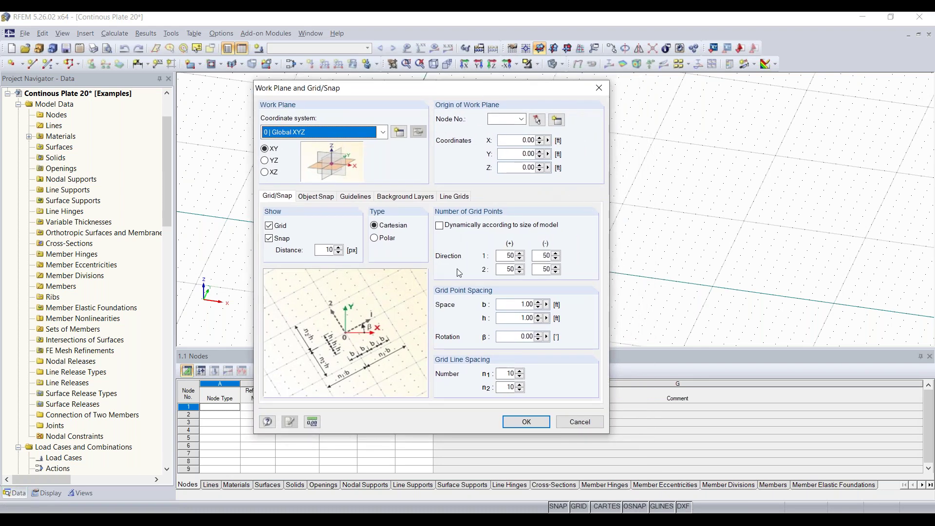
pyautogui.doubleClick(526, 304)
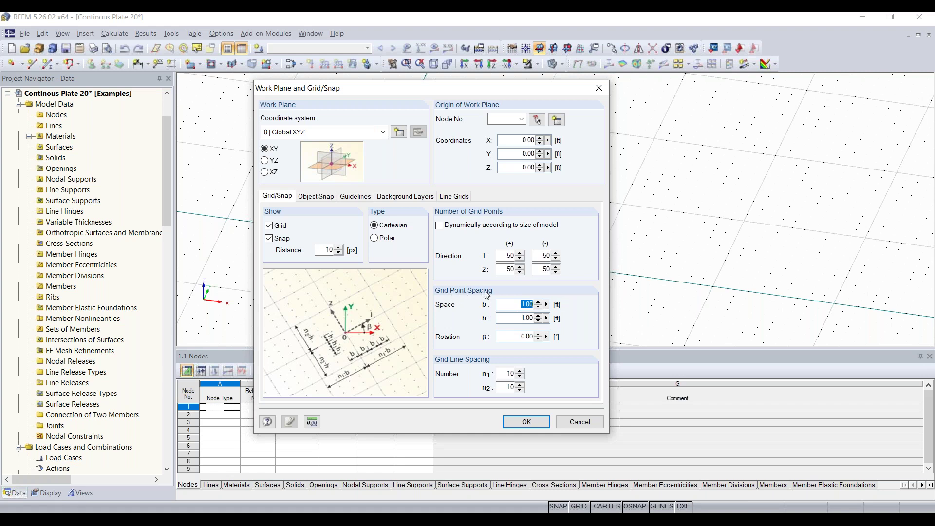
pyautogui.press('Tab')
pyautogui.click(507, 255)
pyautogui.doubleClick(507, 255)
pyautogui.click(602, 88)
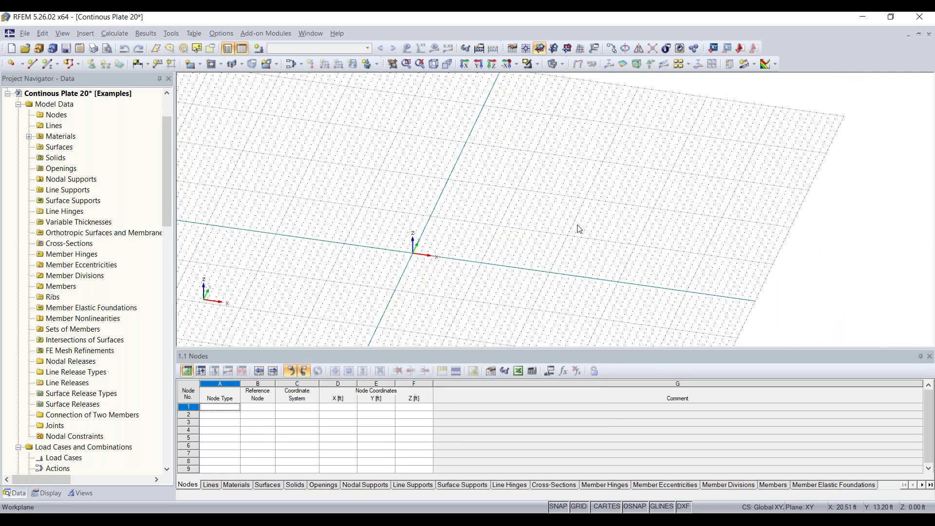
# Step: Start a new rectangular surface with the material Concrete f'c = 4000 psi, ACI 318-19
pyautogui.moveTo(476, 232); pyautogui.dragTo(350, 222, button='middle')
pyautogui.scroll(4, 389, 263)
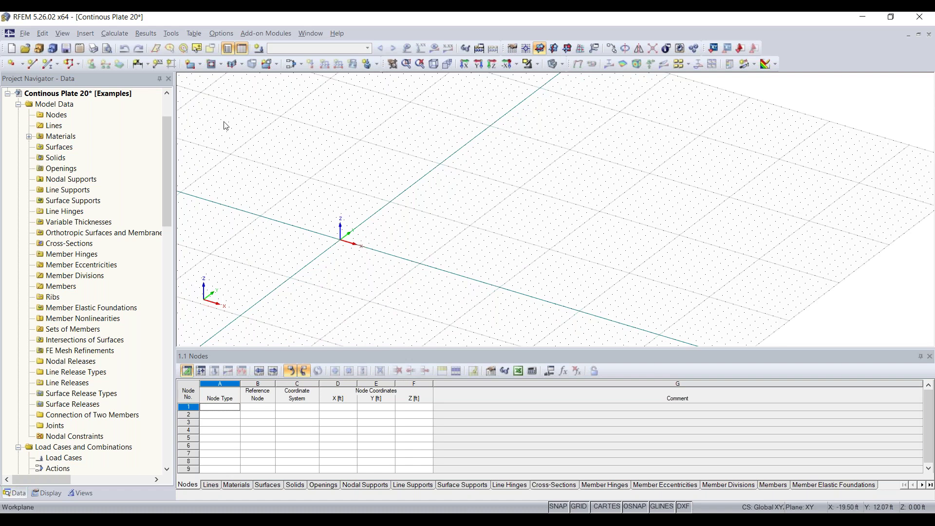
pyautogui.click(190, 65)
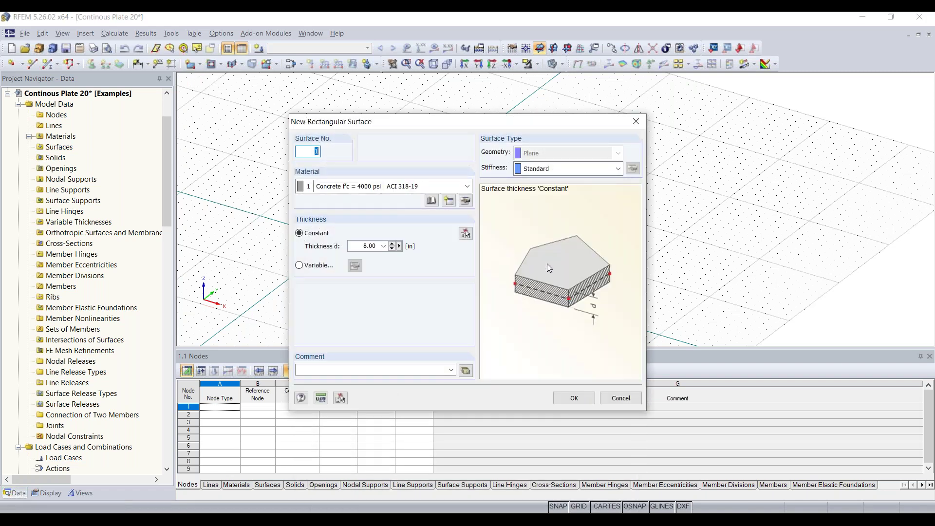
pyautogui.moveTo(451, 122); pyautogui.dragTo(434, 100)
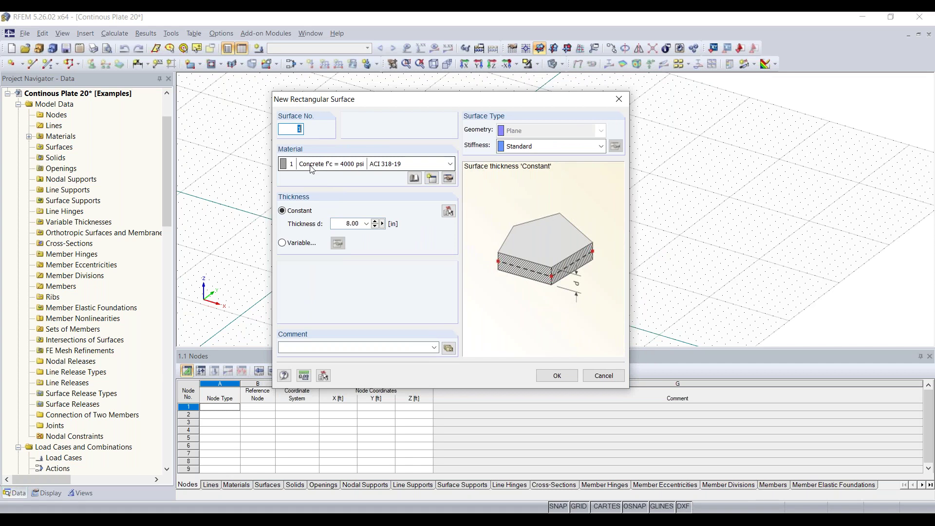
pyautogui.click(384, 168)
pyautogui.click(385, 168)
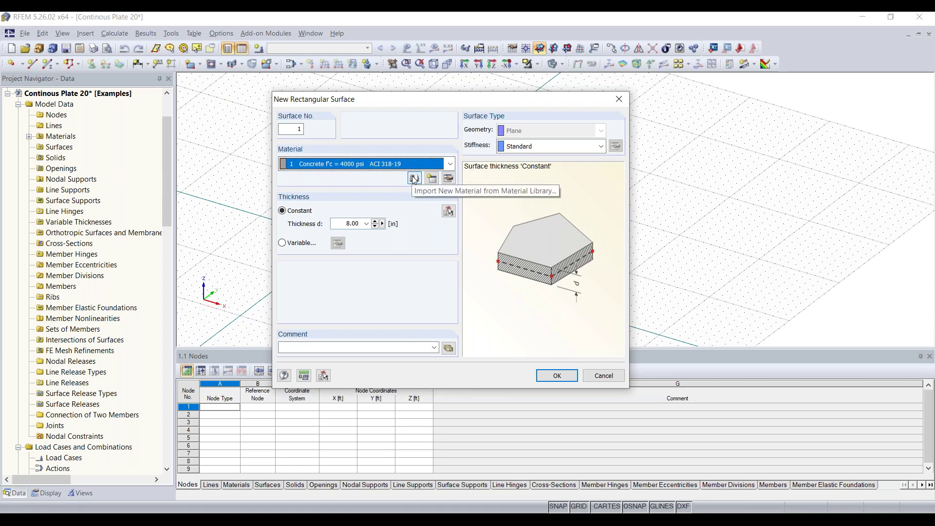
# Step: Start a new material for the surface and filter the material library to the Concrete category group and Concrete category
pyautogui.click(431, 178)
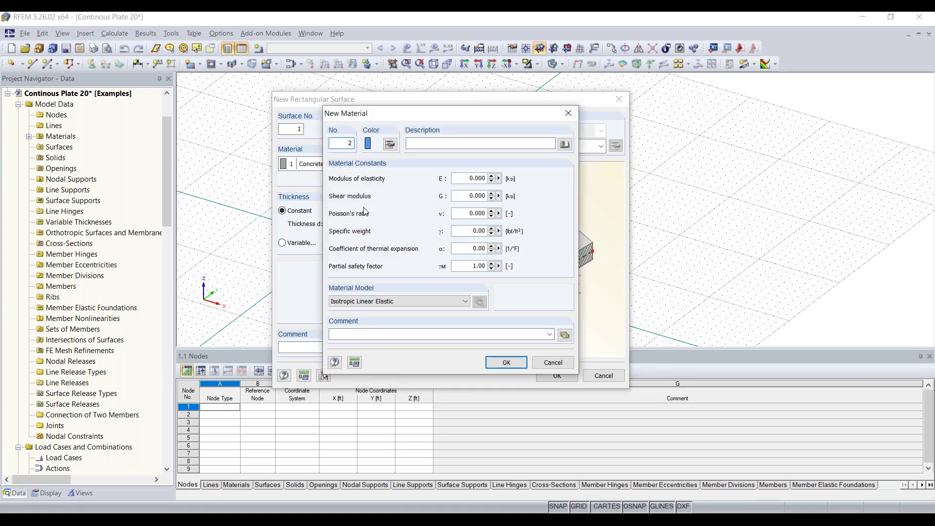
pyautogui.click(566, 145)
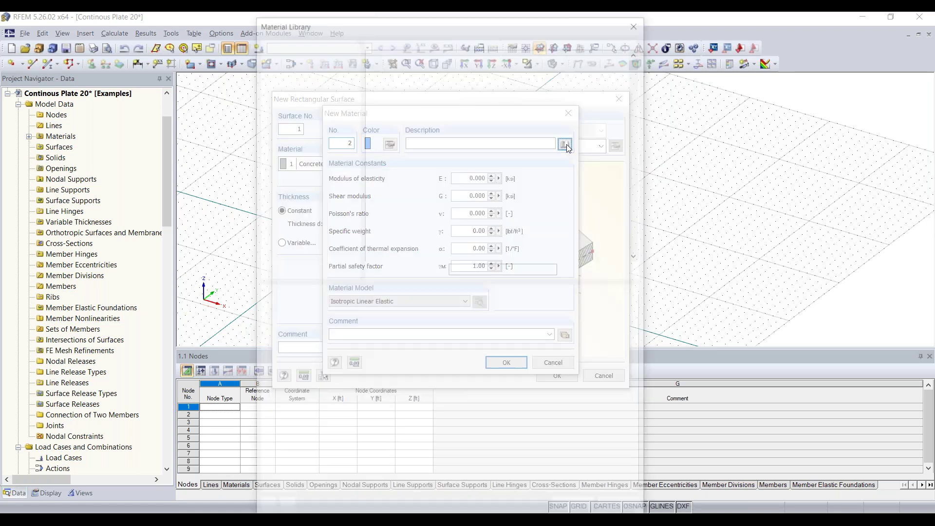
pyautogui.click(349, 67)
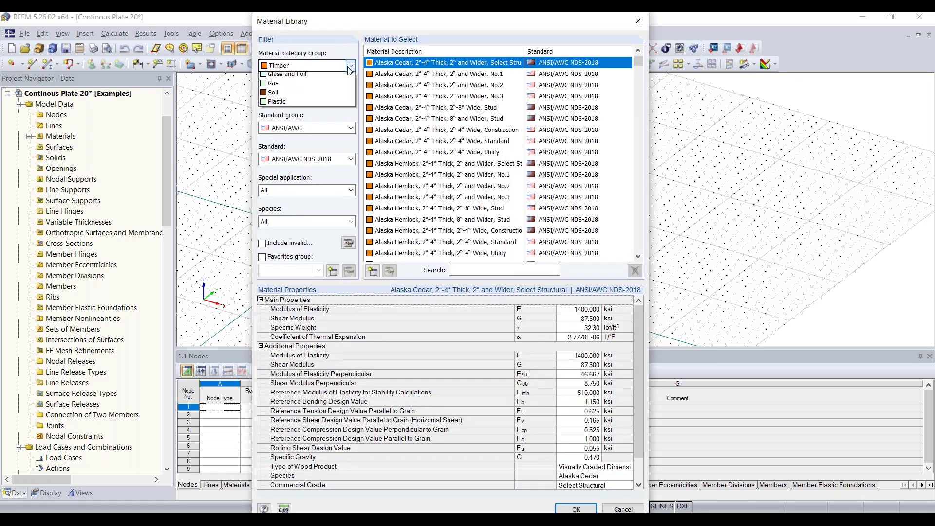
pyautogui.click(350, 66)
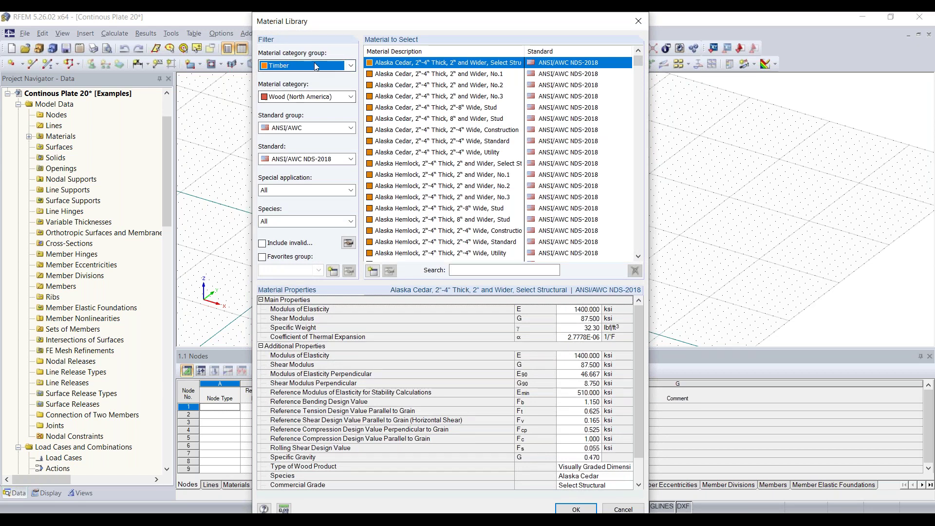
pyautogui.click(351, 67)
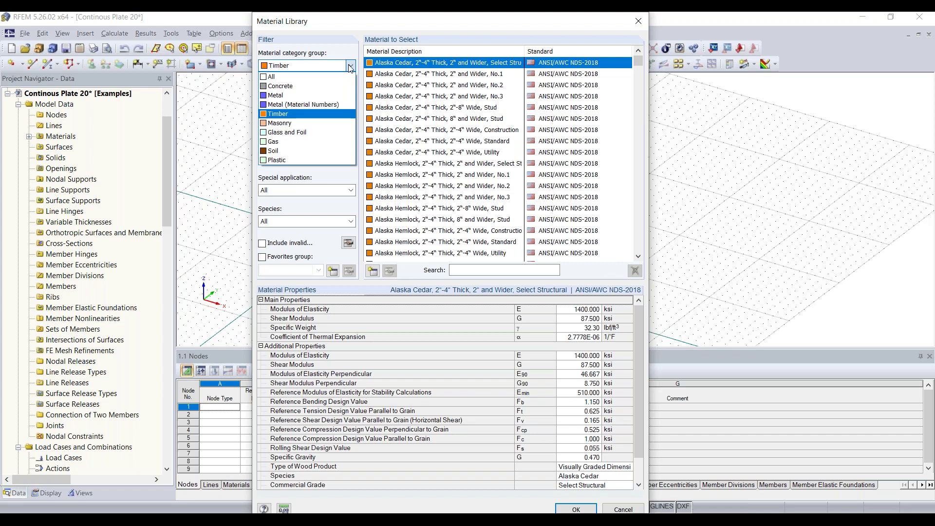
pyautogui.click(300, 86)
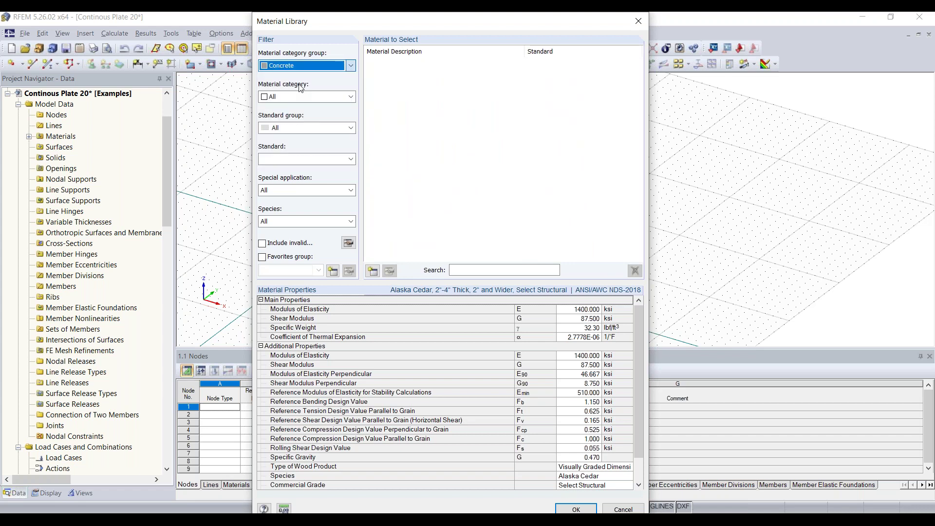
pyautogui.click(326, 97)
pyautogui.click(314, 117)
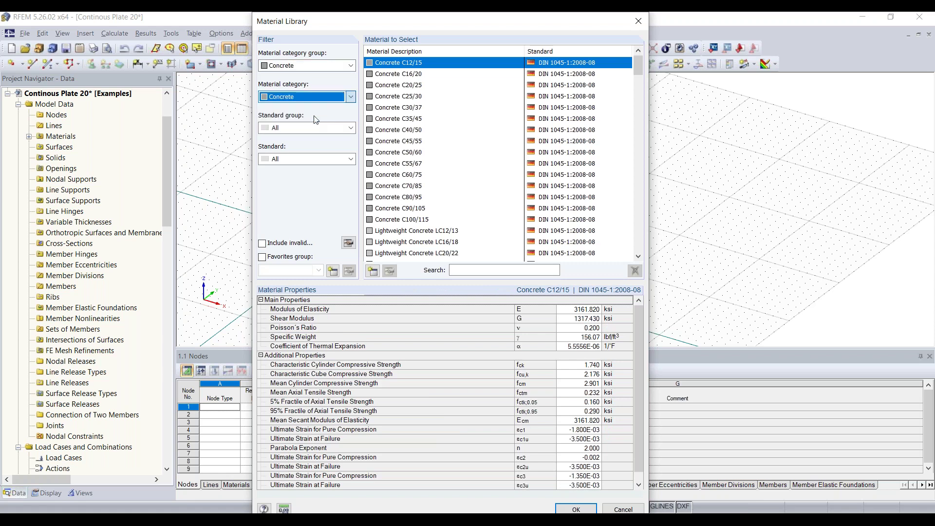
# Step: Restrict the library to the ACI group and ACI 318-19 standard, and assign Concrete f'c = 4000 psi as the surface's new material
pyautogui.click(312, 127)
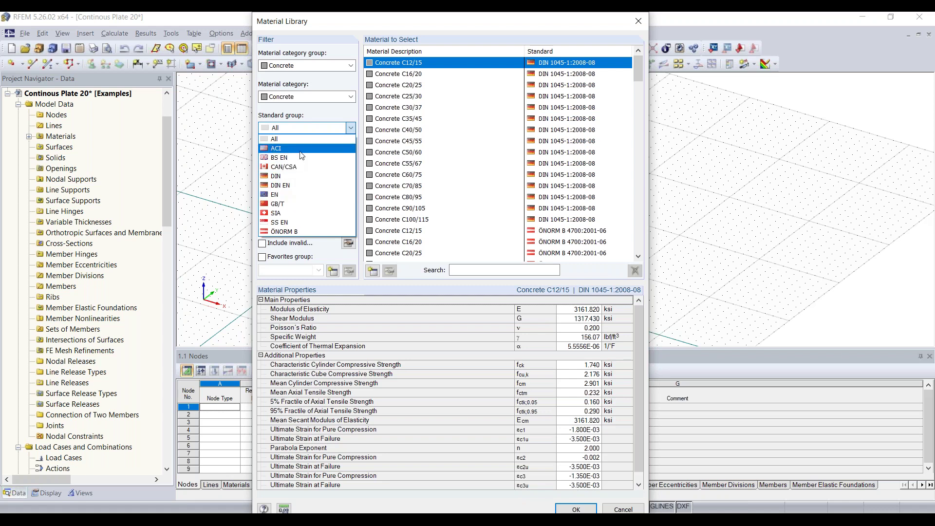
pyautogui.click(302, 149)
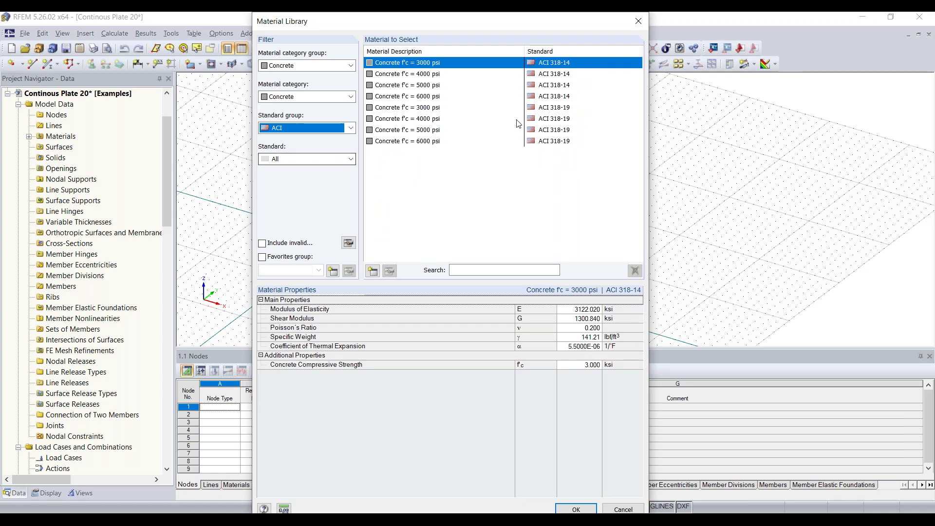
pyautogui.click(348, 155)
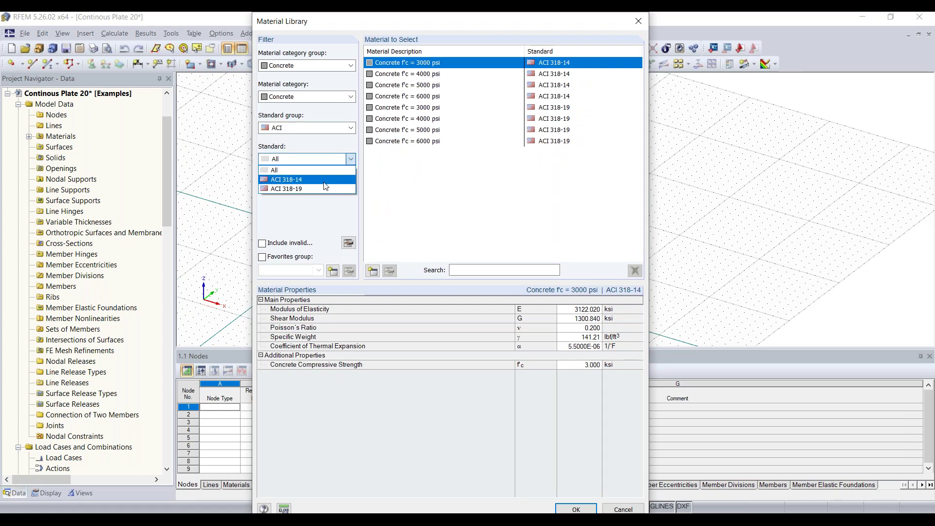
pyautogui.click(324, 186)
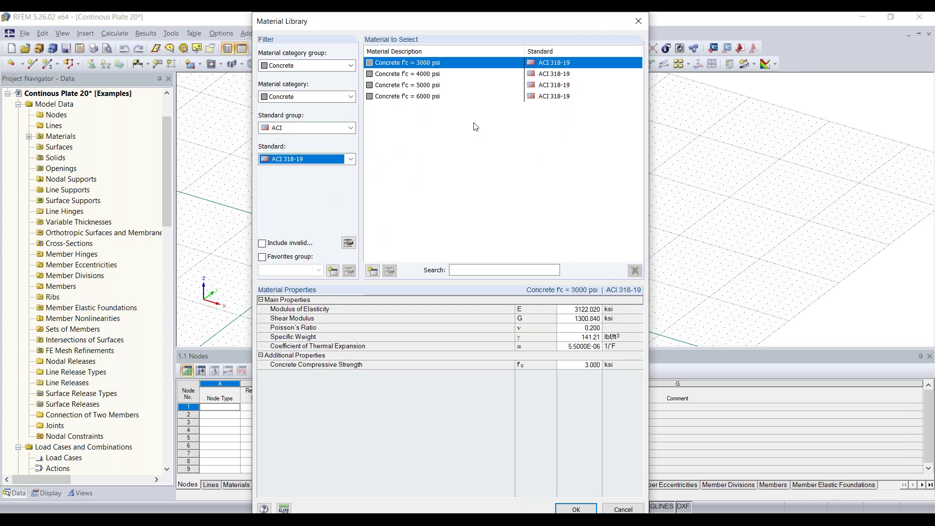
pyautogui.click(434, 74)
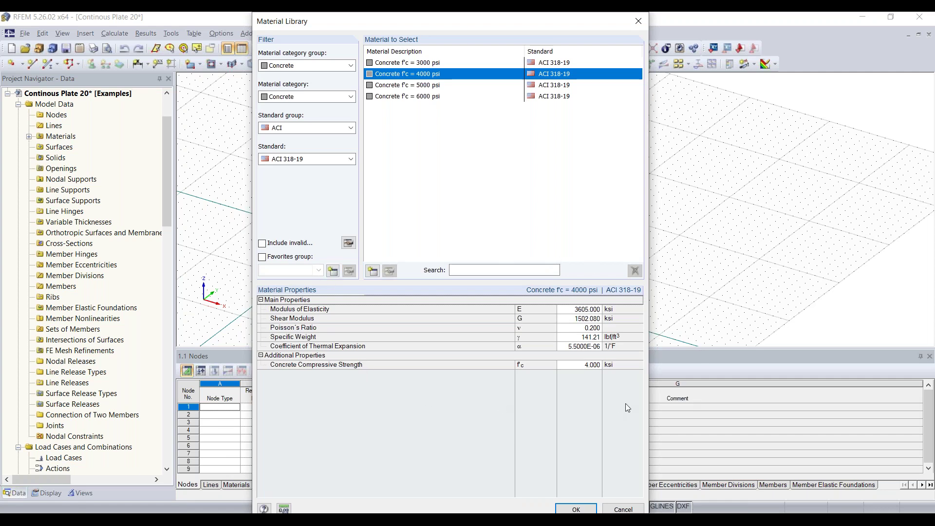
pyautogui.click(580, 508)
pyautogui.click(512, 364)
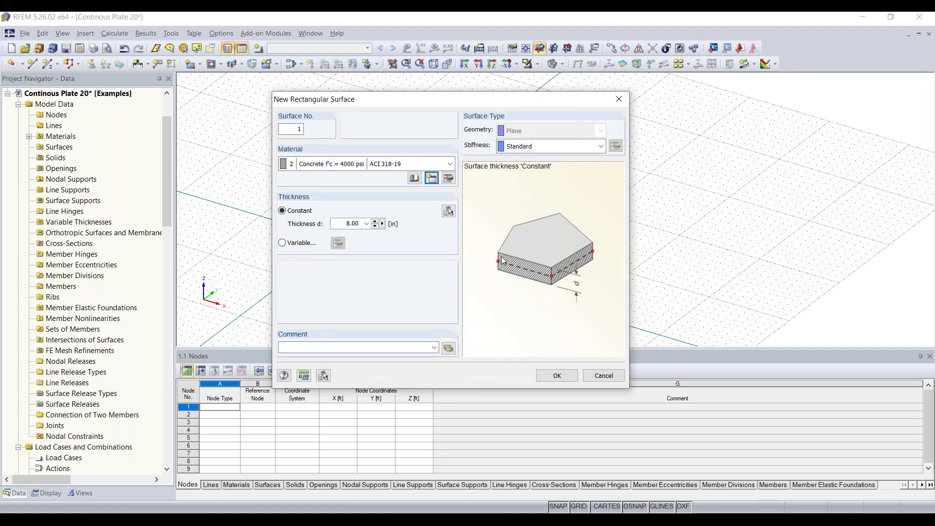
# Step: Set the surface's constant thickness to 12 in and accept the surface settings
pyautogui.moveTo(341, 223); pyautogui.dragTo(404, 229)
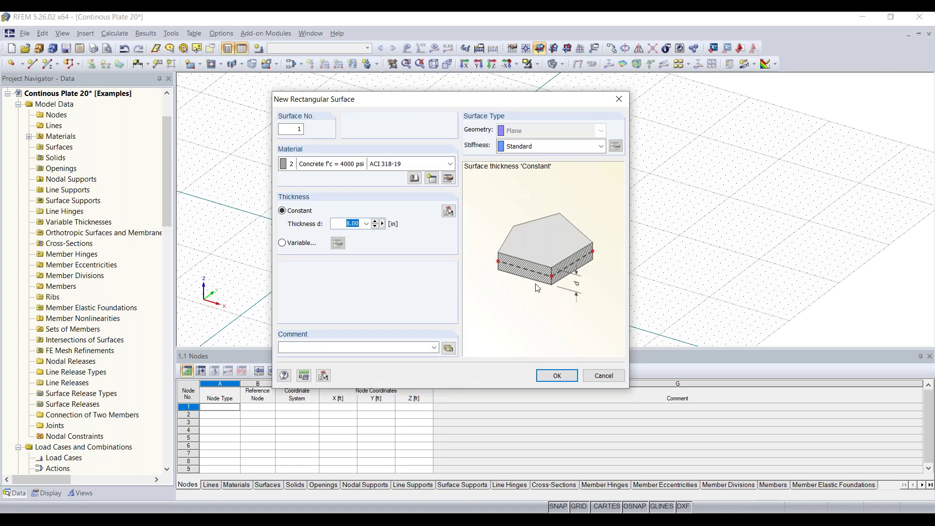
pyautogui.write('12')
pyautogui.click(560, 378)
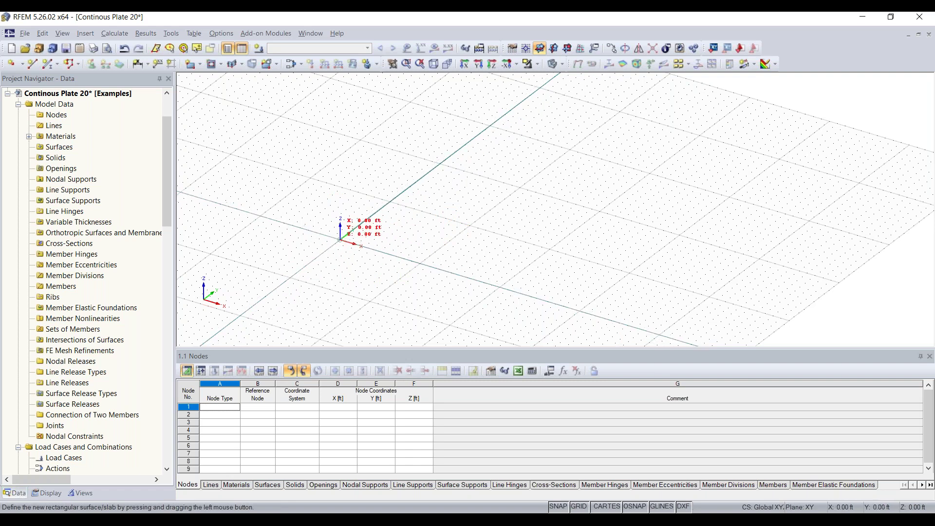
# Step: Draw the rectangular plate from the origin to the opposite corner at X 32 ft, Y 16 ft, and end the surface command
pyautogui.click(340, 240)
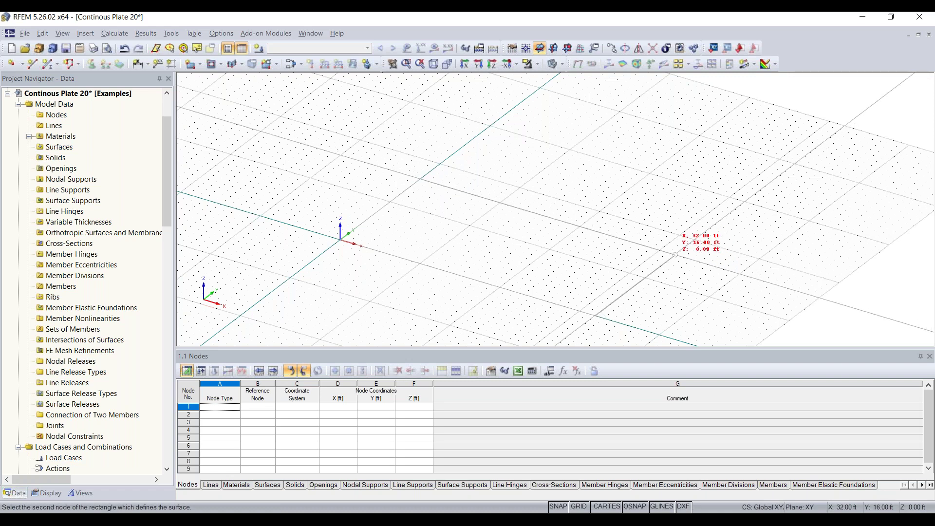
pyautogui.click(675, 254)
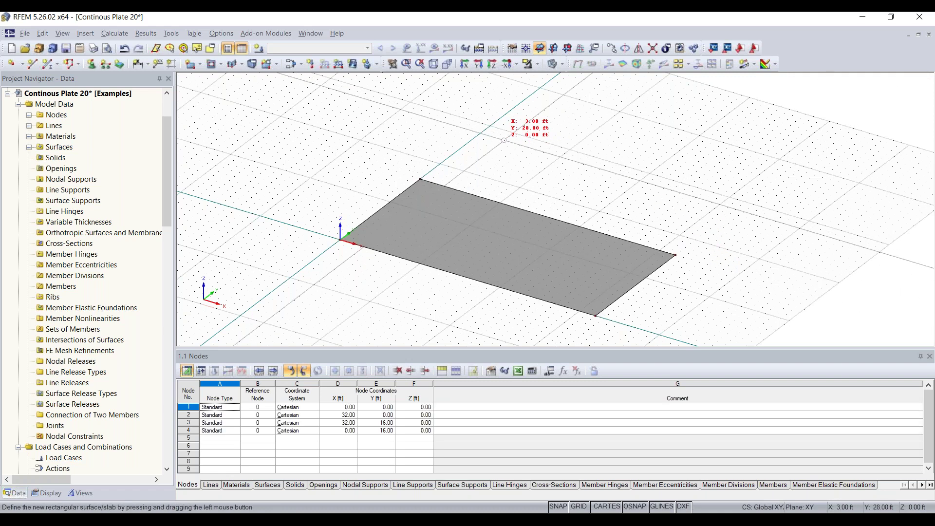
pyautogui.scroll(-1, 590, 193)
pyautogui.scroll(-1, 590, 192)
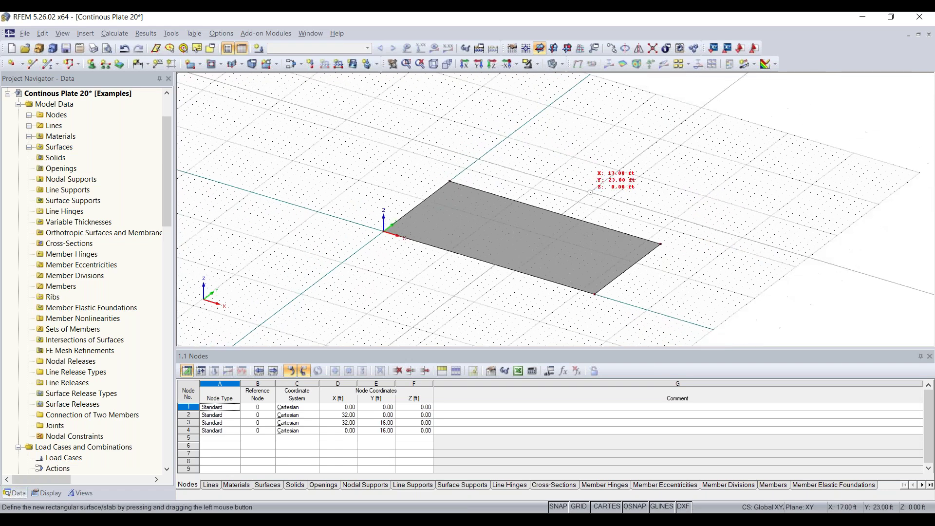
pyautogui.keyDown('ctrl'); pyautogui.moveTo(547, 181); pyautogui.dragTo(496, 191, button='middle'); pyautogui.keyUp('ctrl')
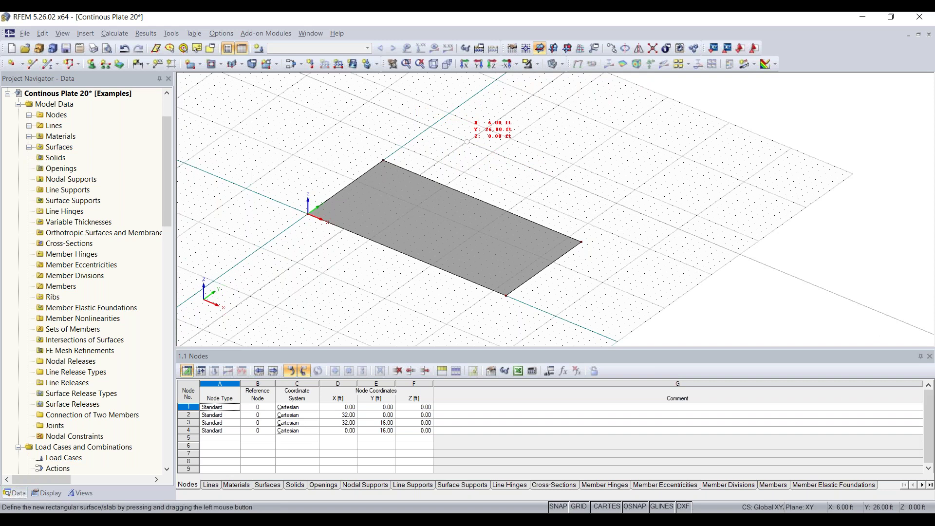
pyautogui.press('Escape')
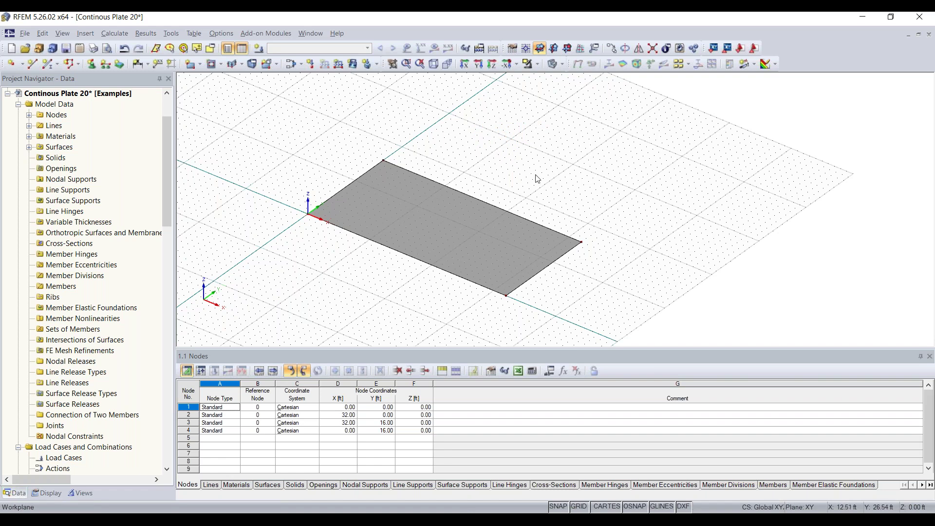
# Step: Copy the whole plate along the Y axis so the copy's first corner lies at X 0, Y 21 ft
pyautogui.scroll(-1, 560, 182)
pyautogui.moveTo(631, 147); pyautogui.dragTo(276, 307)
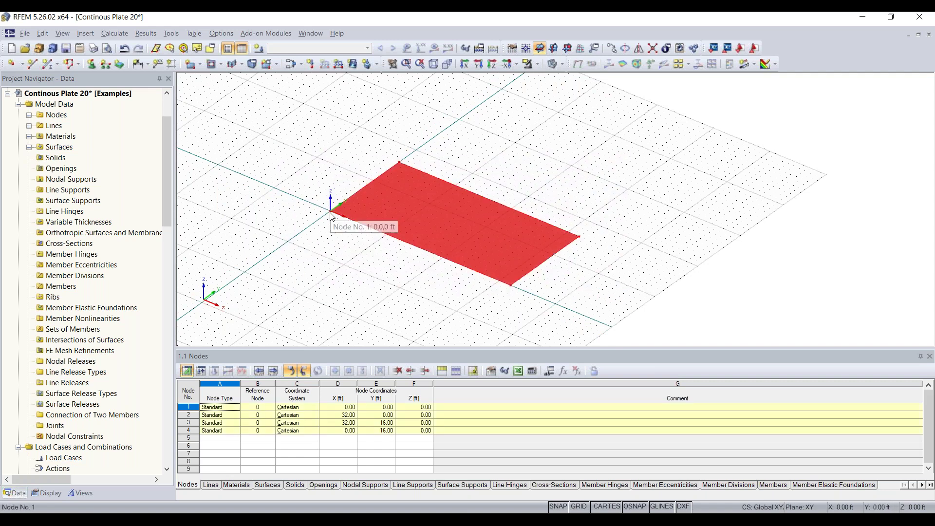
pyautogui.keyDown('ctrl'); pyautogui.moveTo(330, 215); pyautogui.dragTo(421, 149); pyautogui.keyUp('ctrl')
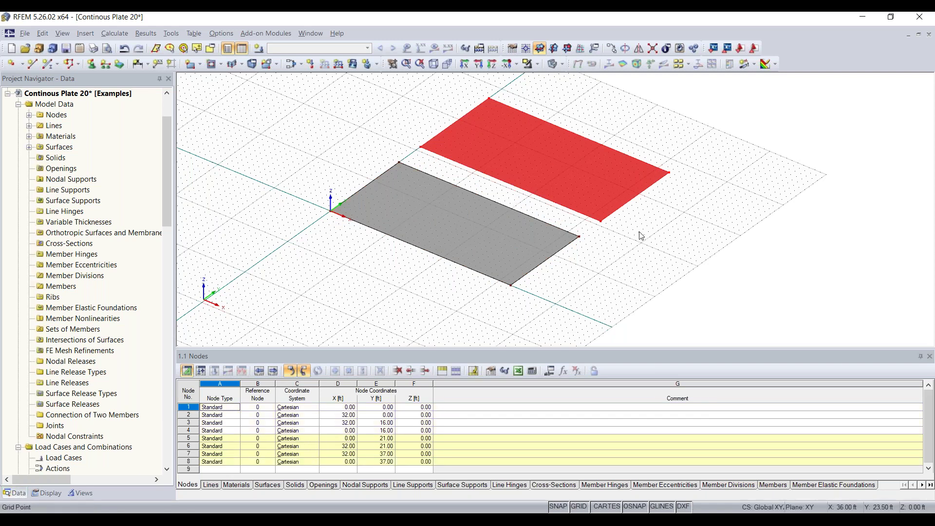
pyautogui.click(506, 195)
# Step: Create one copy of the second plate with a displacement of 21 ft in the Y direction, and clear the selection
pyautogui.moveTo(667, 249); pyautogui.dragTo(574, 284, button='middle')
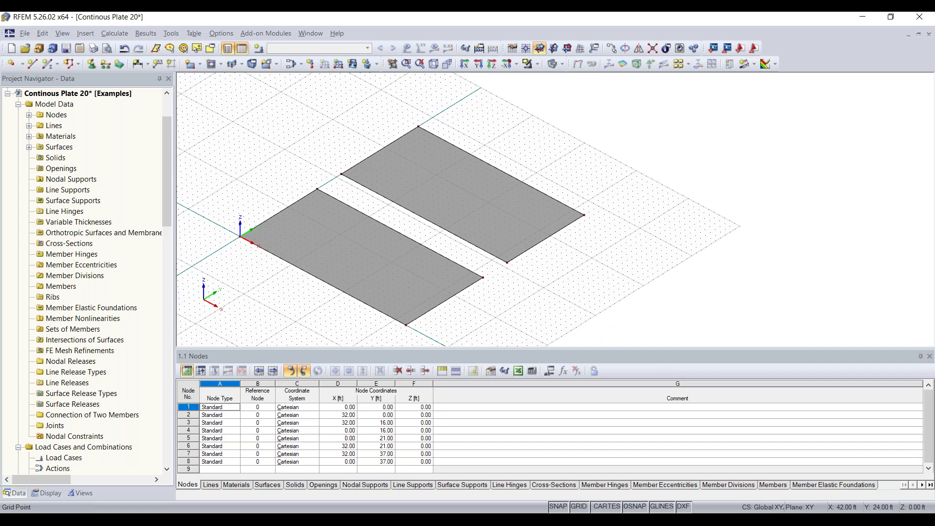
pyautogui.keyDown('ctrl'); pyautogui.moveTo(390, 237); pyautogui.dragTo(597, 205, button='middle'); pyautogui.keyUp('ctrl')
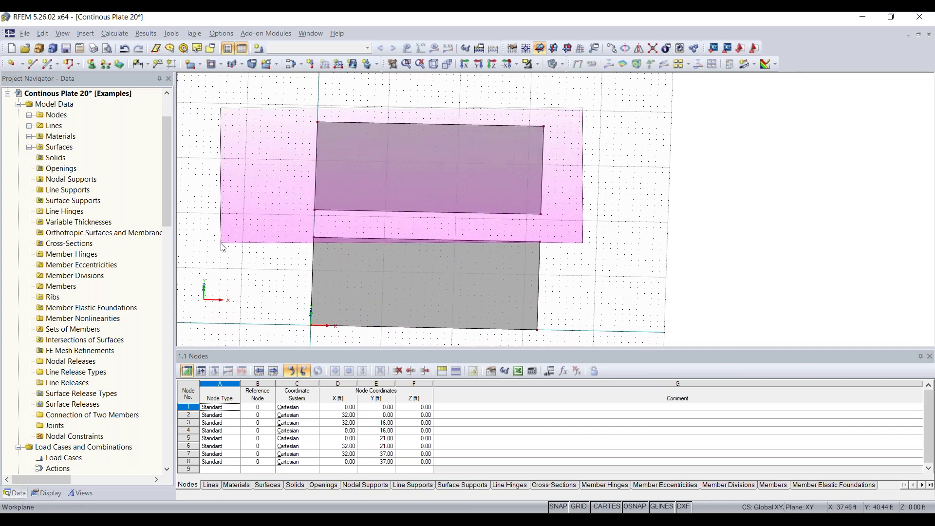
pyautogui.click(457, 183)
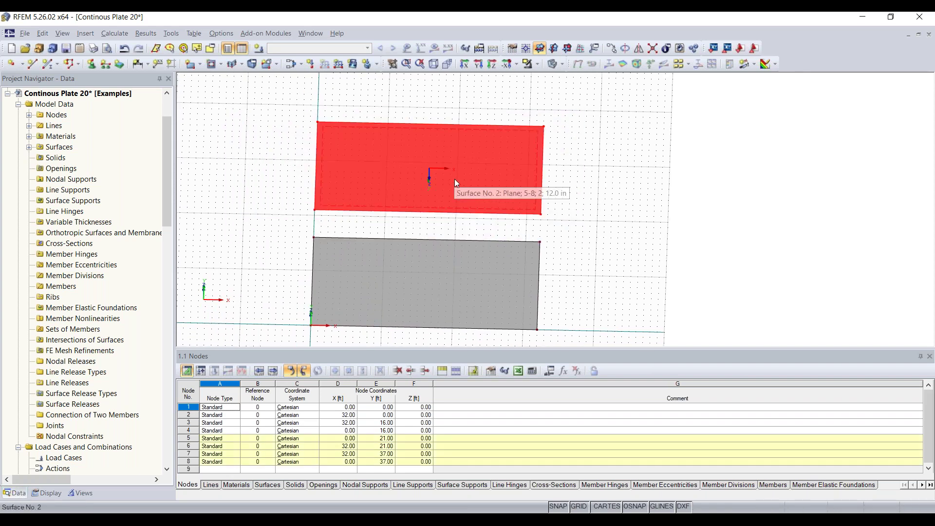
pyautogui.click(611, 49)
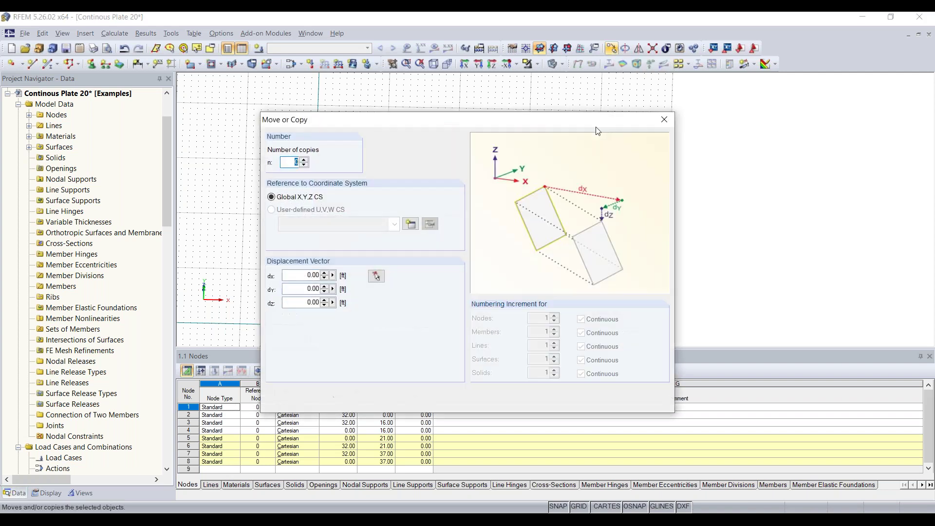
pyautogui.click(304, 160)
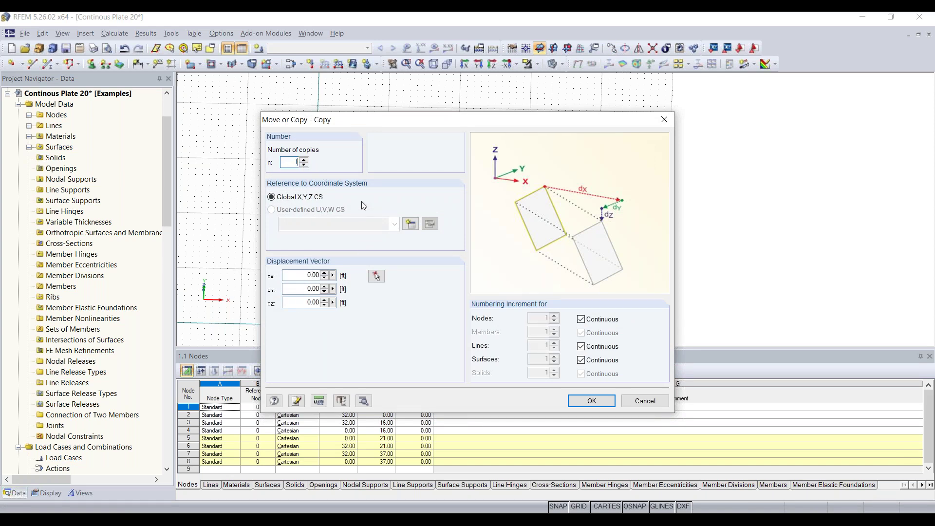
pyautogui.click(314, 289)
pyautogui.write('21')
pyautogui.click(603, 406)
pyautogui.keyDown('ctrl'); pyautogui.moveTo(643, 254); pyautogui.dragTo(456, 192, button='middle'); pyautogui.keyUp('ctrl')
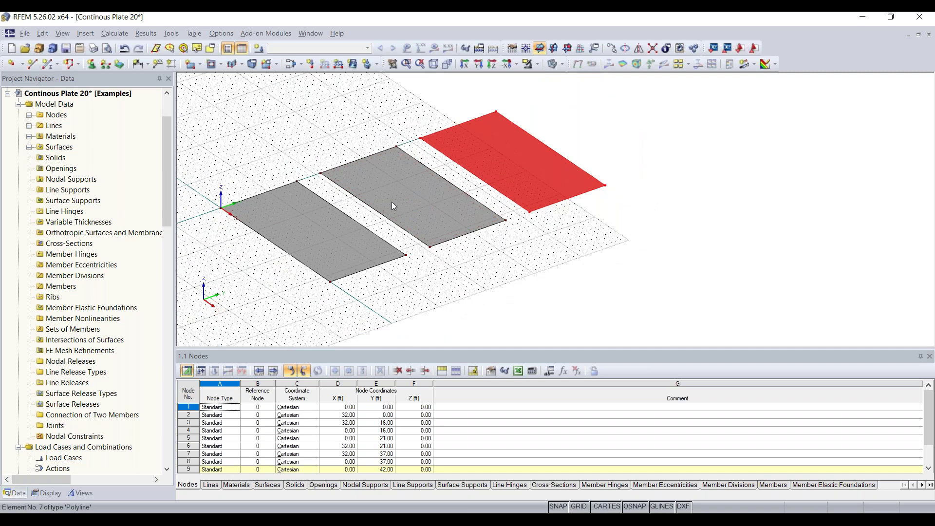
pyautogui.press('Escape')
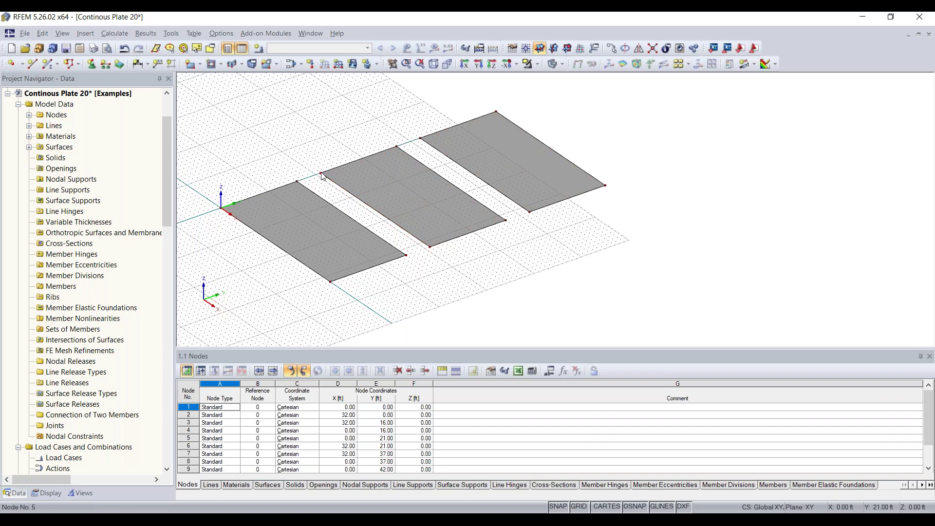
# Step: Move all three plates together so the middle plate's corner at X 0, Y 21 ft lies on the origin, and clear the selection
pyautogui.scroll(1, 320, 171)
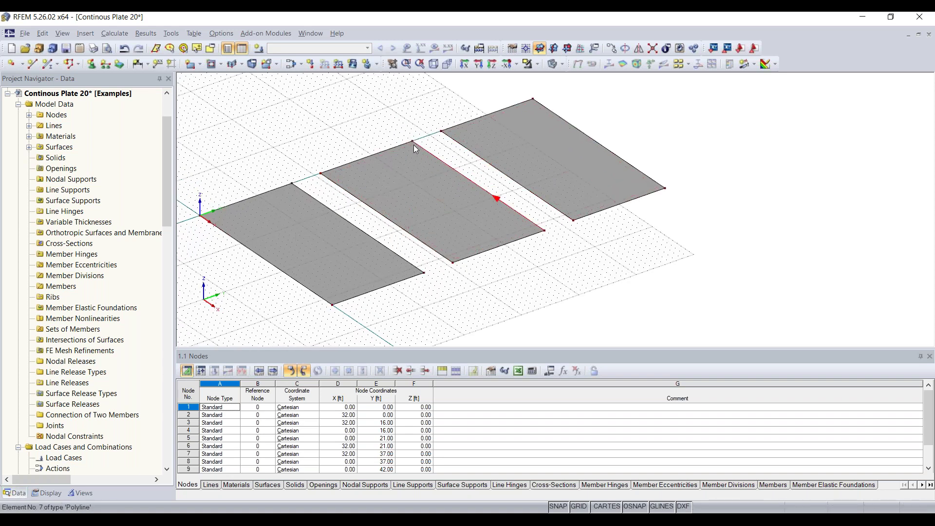
pyautogui.keyDown('ctrl'); pyautogui.moveTo(537, 294); pyautogui.dragTo(619, 262, button='middle'); pyautogui.keyUp('ctrl')
pyautogui.moveTo(557, 267); pyautogui.dragTo(601, 269, button='middle')
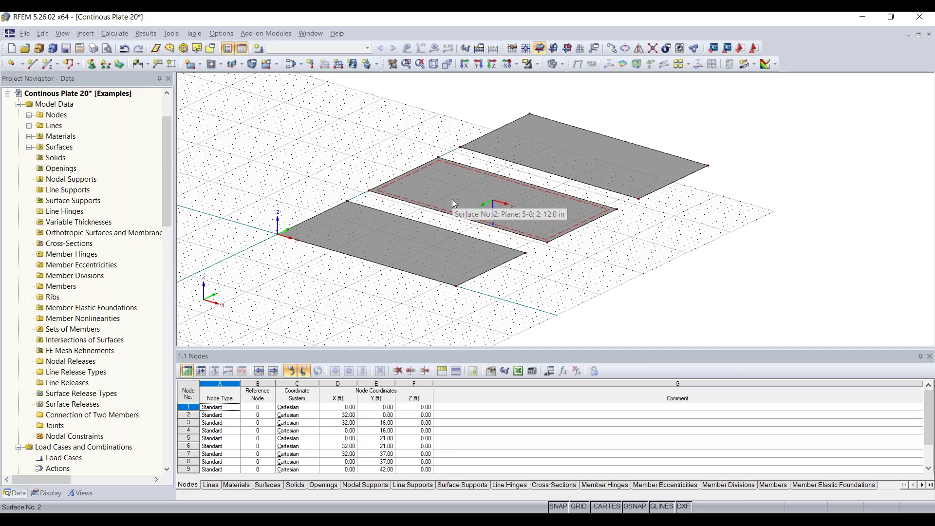
pyautogui.keyDown('ctrl'); pyautogui.moveTo(452, 200); pyautogui.dragTo(487, 250, button='middle'); pyautogui.keyUp('ctrl')
pyautogui.moveTo(697, 117); pyautogui.dragTo(300, 327)
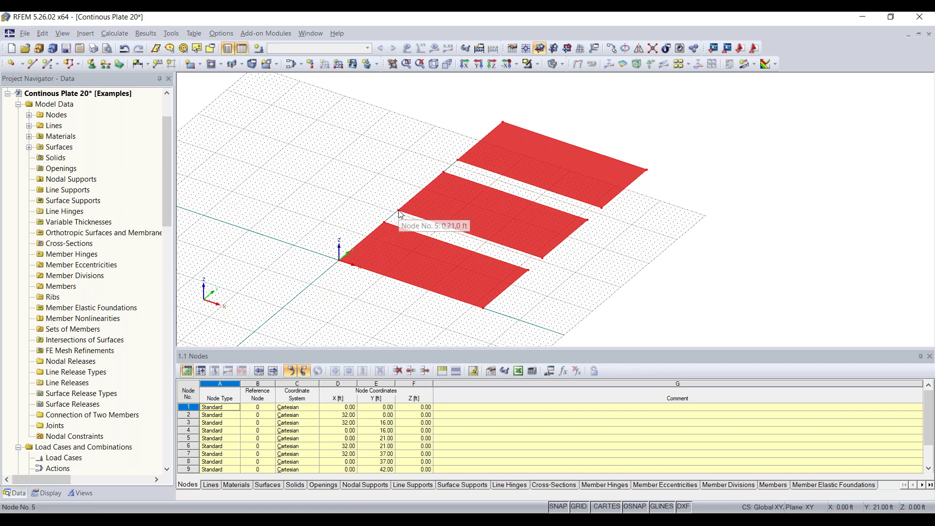
pyautogui.moveTo(398, 213); pyautogui.dragTo(340, 261)
pyautogui.moveTo(293, 230); pyautogui.dragTo(350, 184, button='middle')
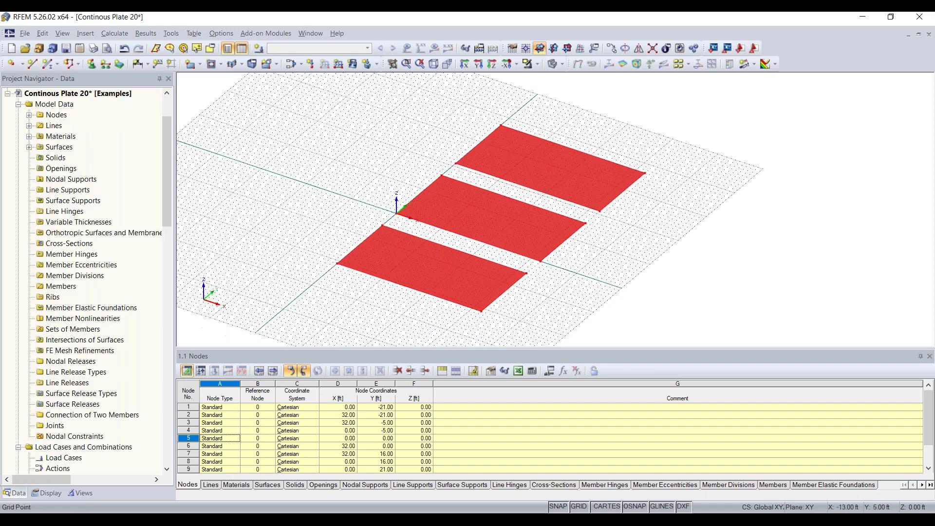
pyautogui.scroll(-1, 351, 185)
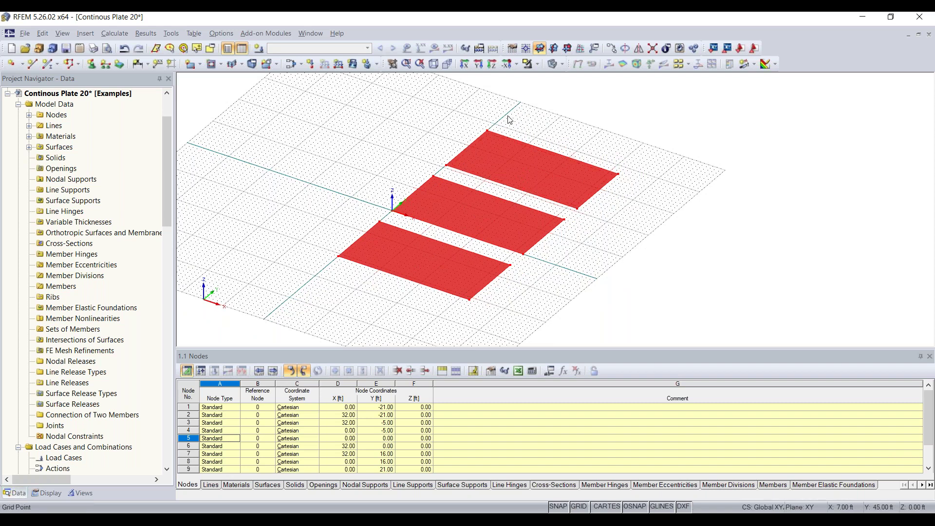
pyautogui.press('Escape')
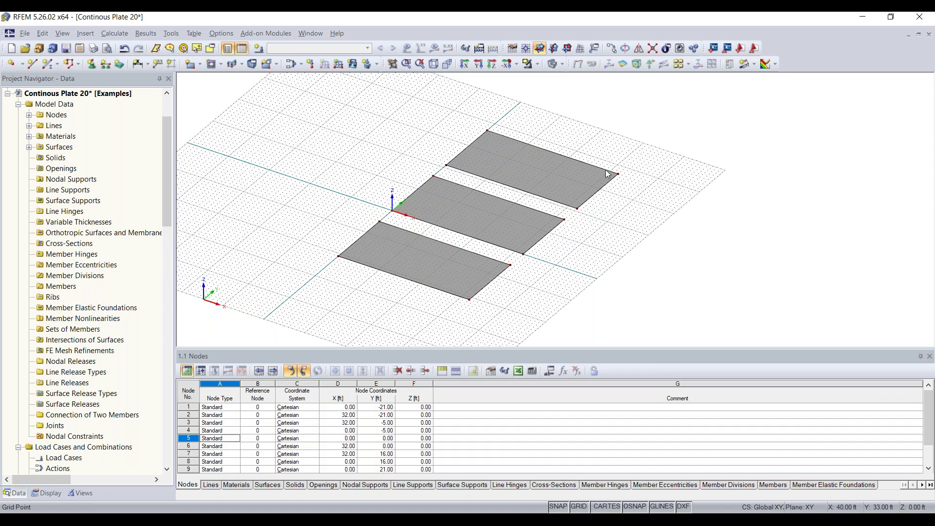
# Step: Create a solid rectangular concrete cross-section 40 in wide and 12 in deep, with material f'c = 4000 psi, for a new beam member
pyautogui.click(52, 64)
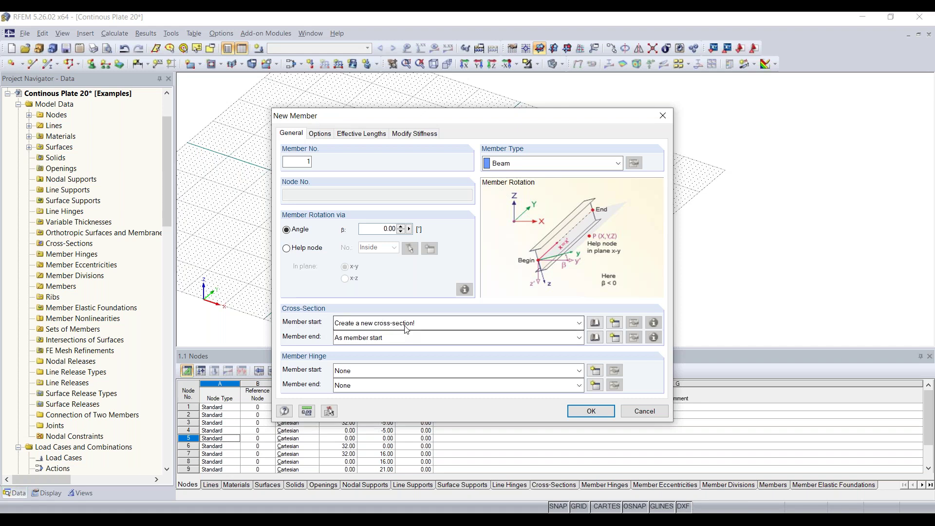
pyautogui.click(616, 324)
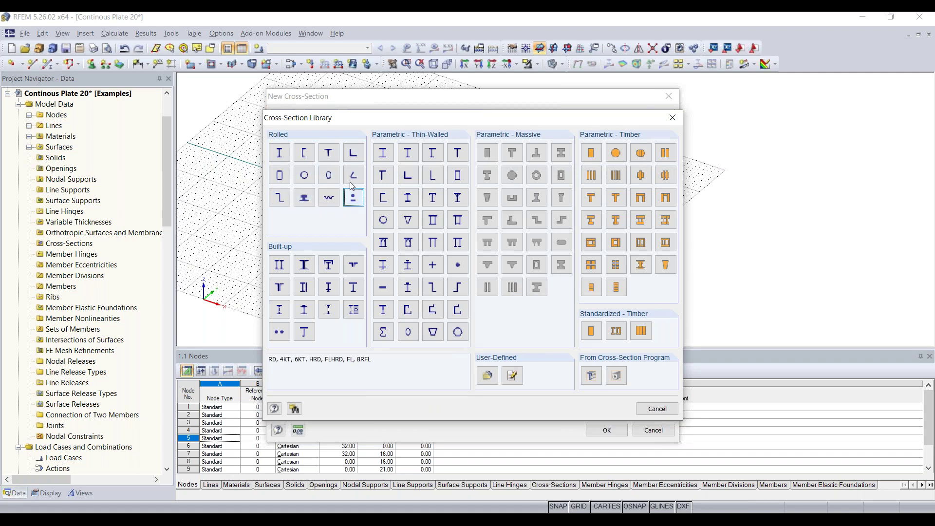
pyautogui.click(308, 203)
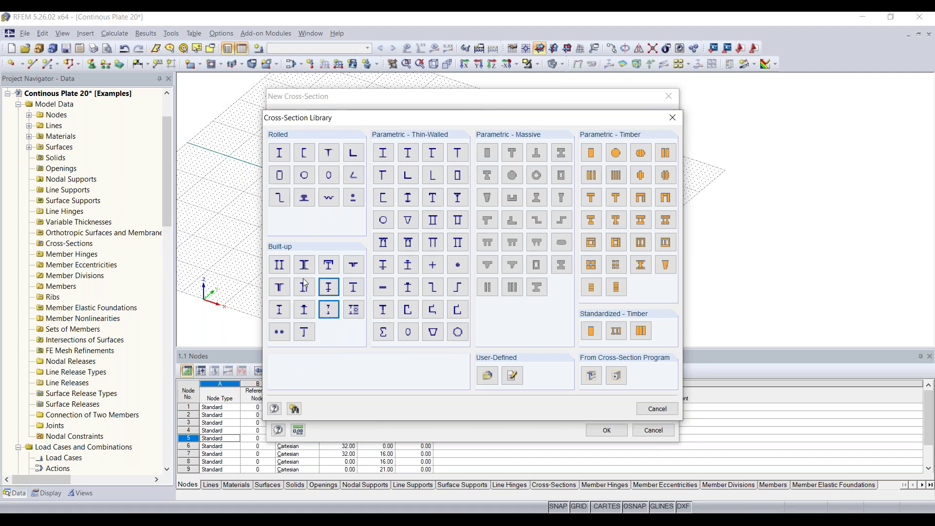
pyautogui.click(304, 332)
pyautogui.click(280, 292)
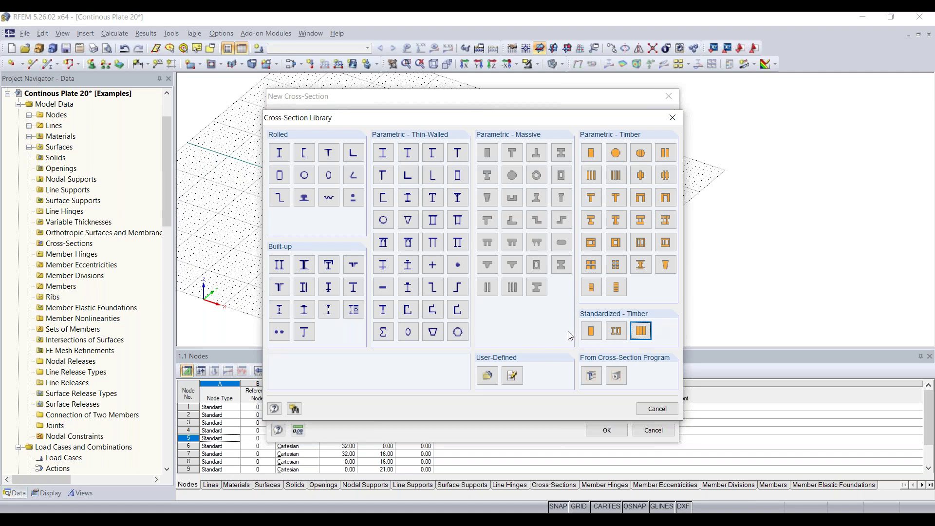
pyautogui.click(488, 154)
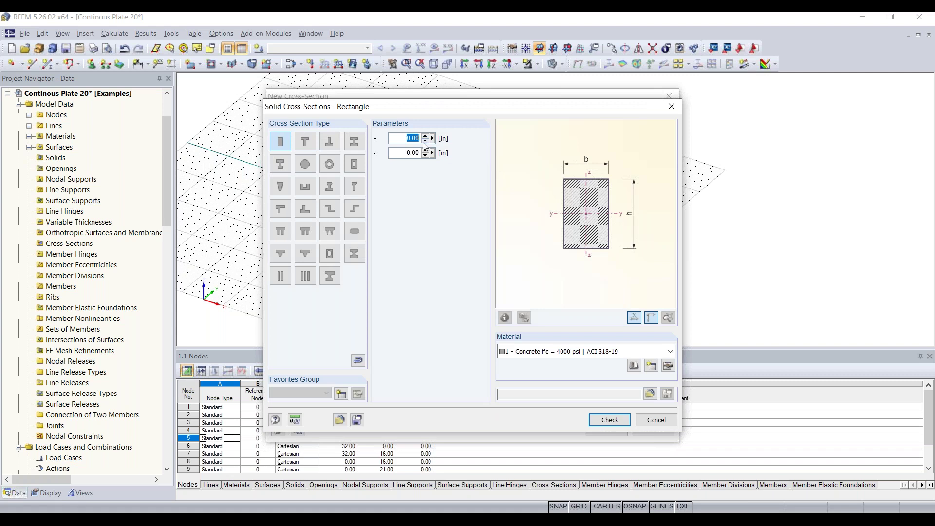
pyautogui.write('40')
pyautogui.press('Tab')
pyautogui.write('16')
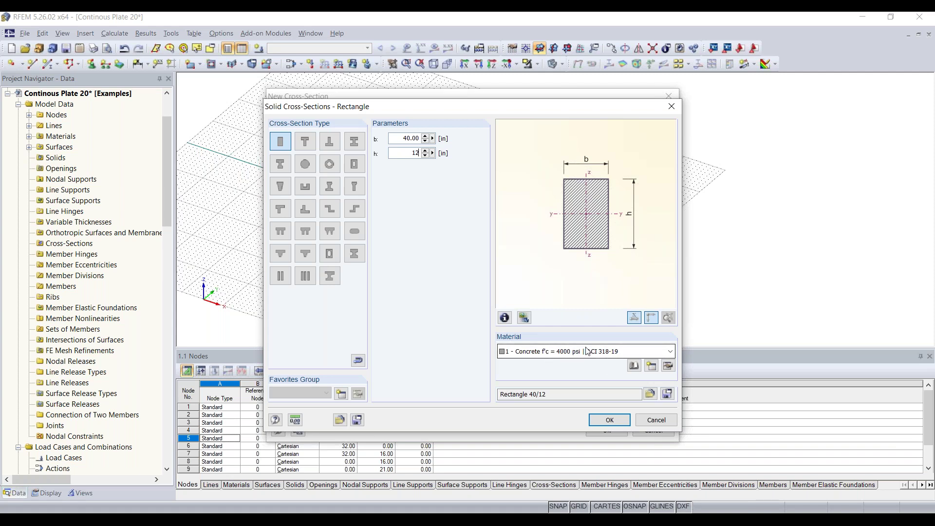
pyautogui.click(610, 420)
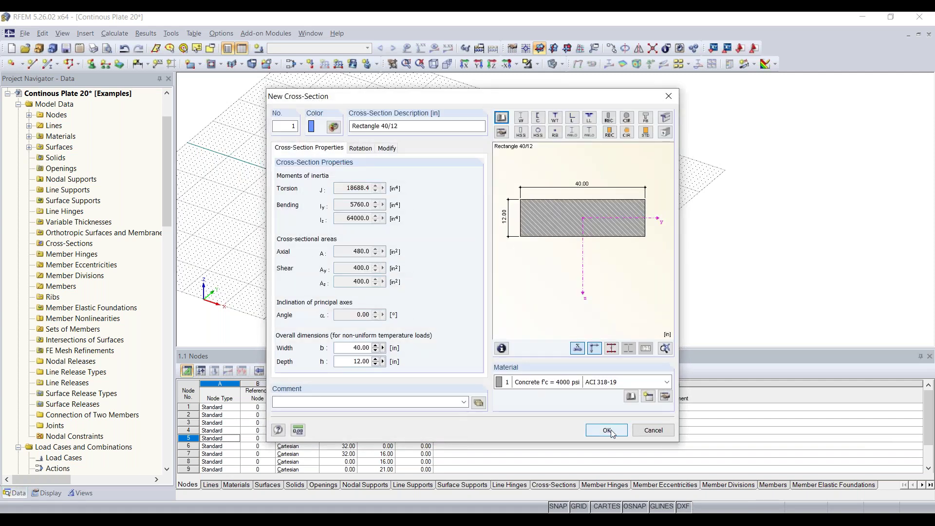
pyautogui.click(609, 431)
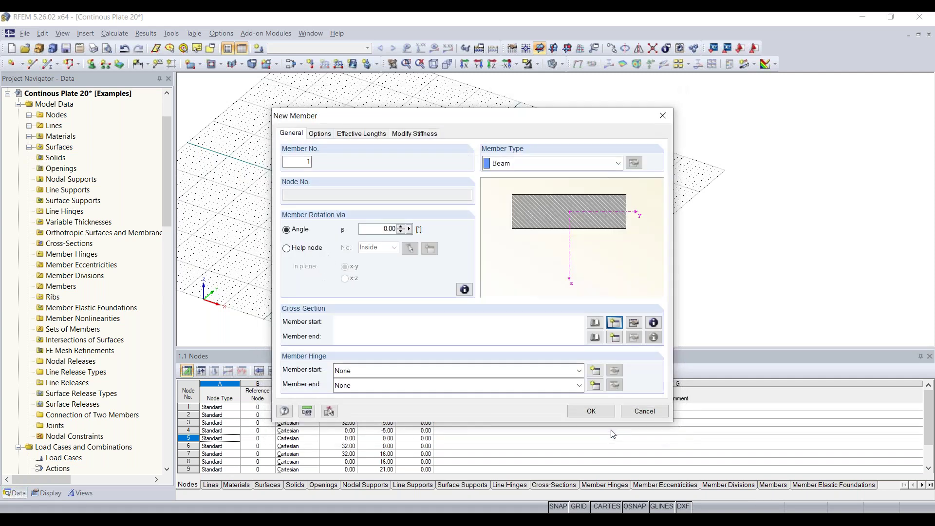
# Step: Draw one beam member from X 0, Y 42 ft parallel to the outermost plate's long edge, spanning the plate's full length, and end the command
pyautogui.click(592, 412)
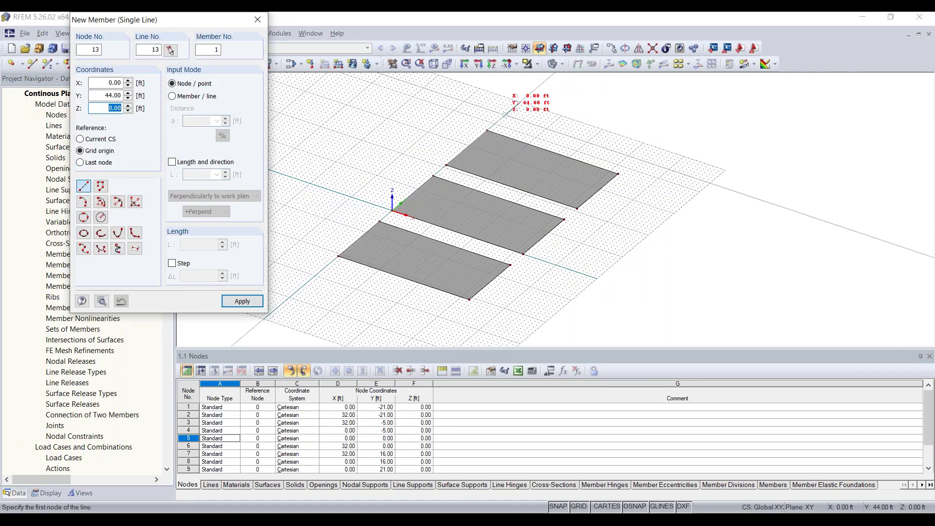
pyautogui.moveTo(498, 128); pyautogui.dragTo(399, 175, button='middle')
pyautogui.scroll(2, 462, 178)
pyautogui.scroll(4, 463, 177)
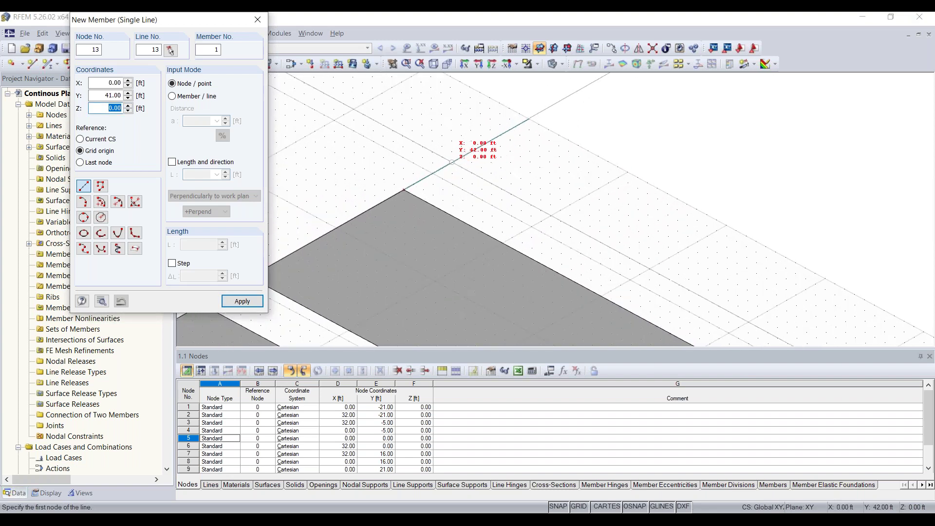
pyautogui.click(452, 162)
pyautogui.moveTo(482, 220); pyautogui.dragTo(358, 176, button='middle')
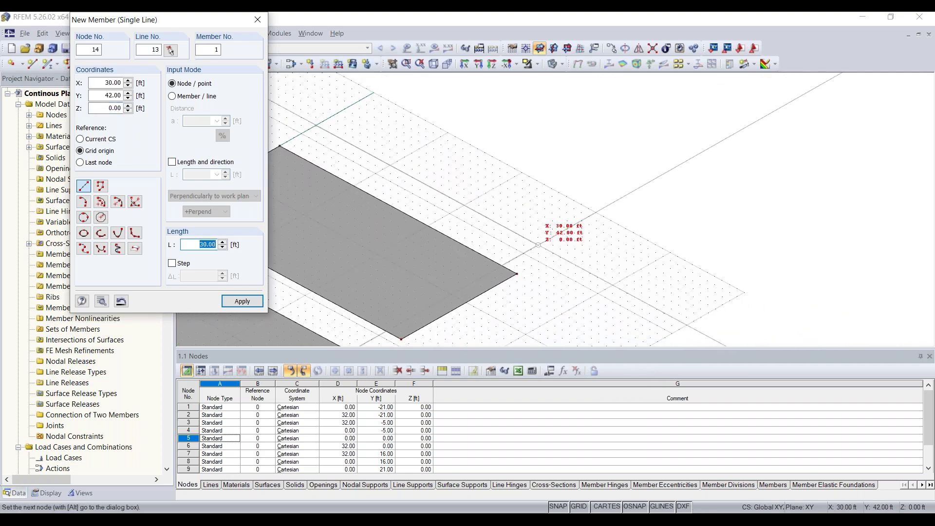
pyautogui.click(553, 253)
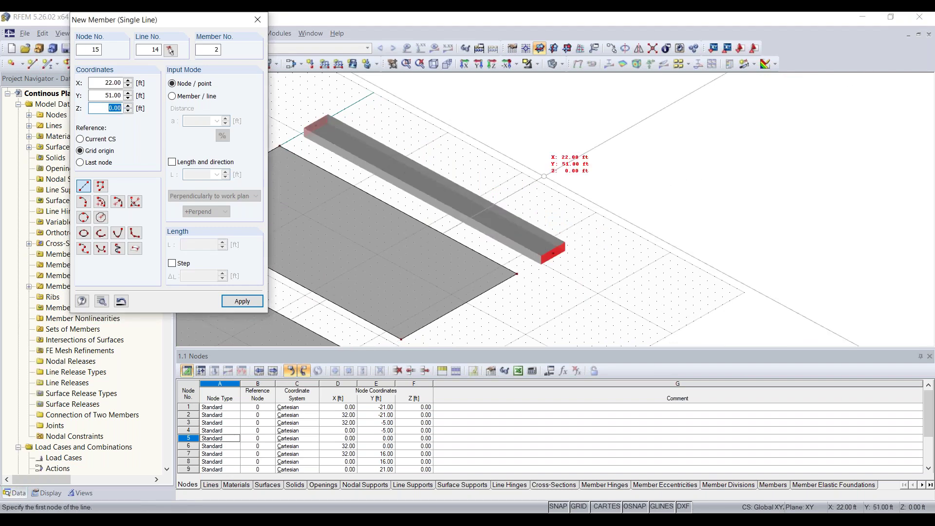
pyautogui.press('Escape')
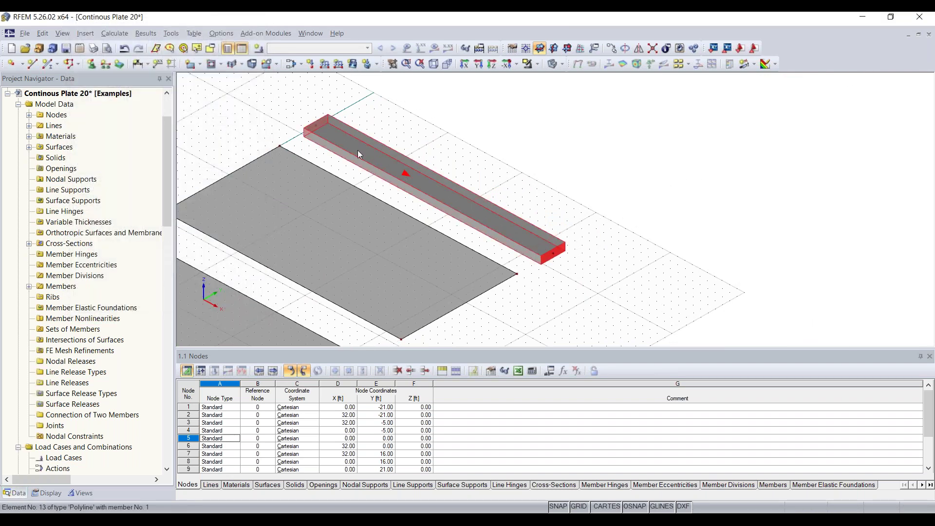
# Step: Graphically divide both long edges of the plate between Y -21 ft and Y -5 ft at 16 ft along each edge
pyautogui.keyDown('ctrl'); pyautogui.moveTo(585, 204); pyautogui.dragTo(538, 212, button='middle'); pyautogui.keyUp('ctrl')
pyautogui.scroll(-4, 488, 213)
pyautogui.moveTo(517, 284); pyautogui.dragTo(556, 200, button='middle')
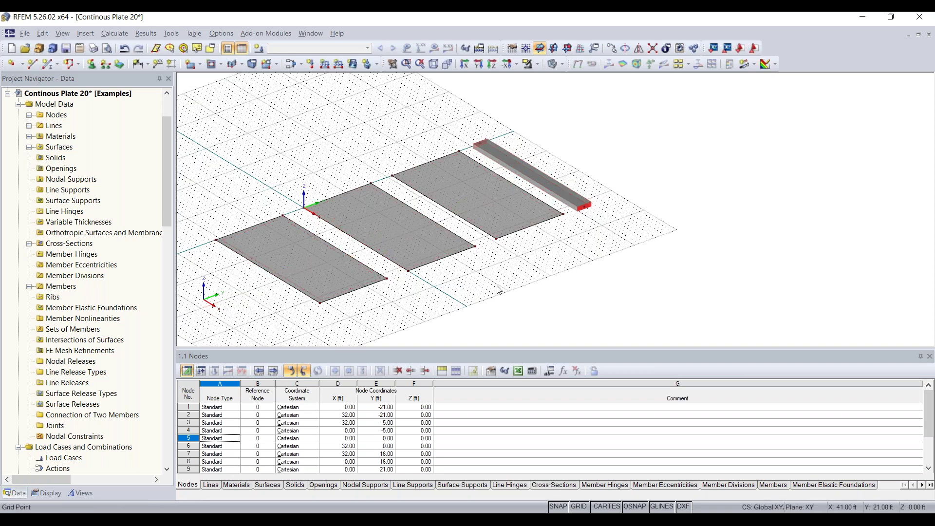
pyautogui.keyDown('ctrl'); pyautogui.moveTo(490, 291); pyautogui.dragTo(610, 264, button='middle'); pyautogui.keyUp('ctrl')
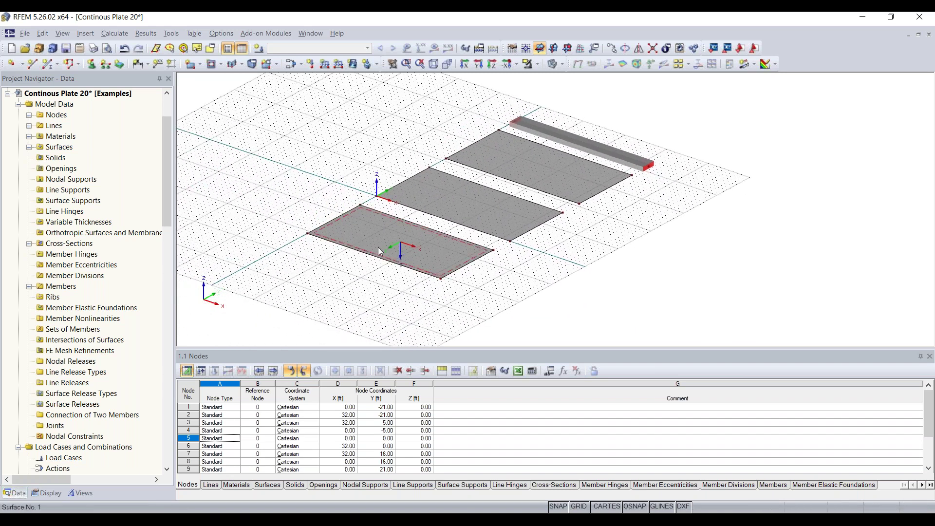
pyautogui.scroll(3, 384, 249)
pyautogui.scroll(1, 384, 249)
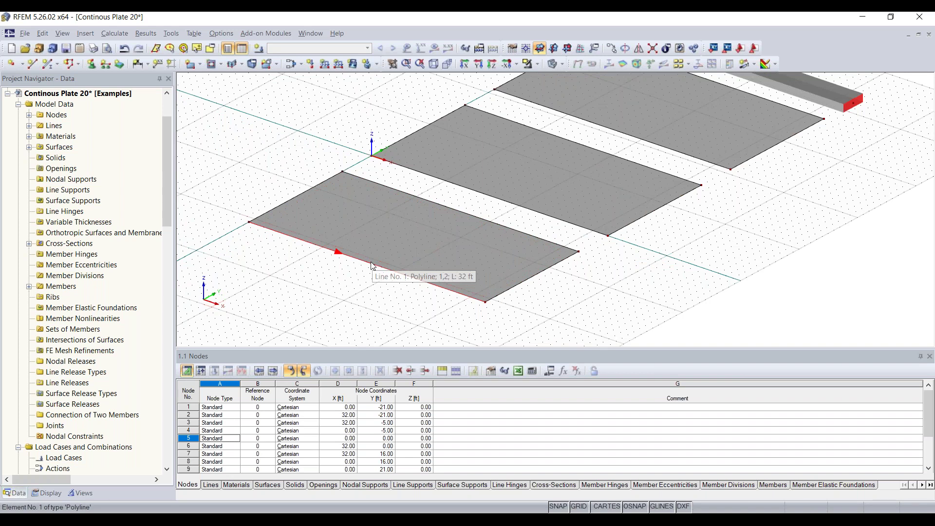
pyautogui.rightClick(372, 265)
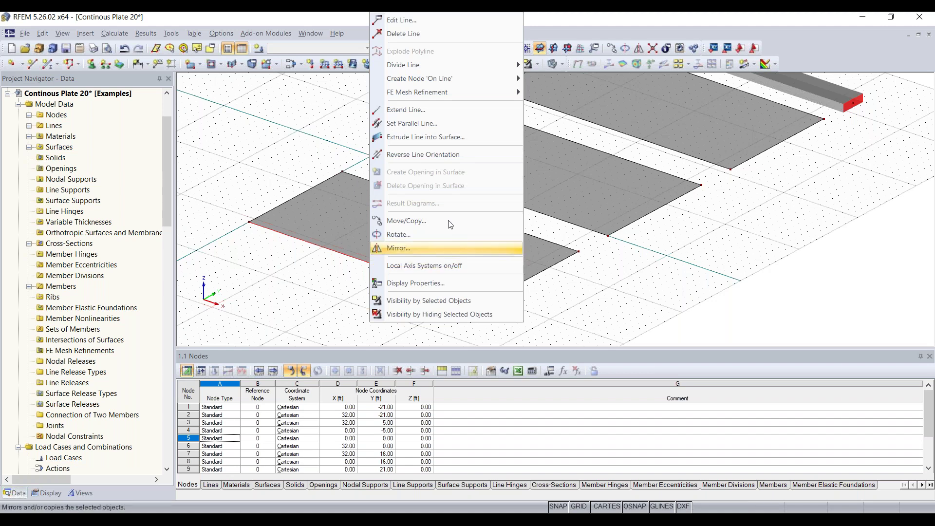
pyautogui.moveTo(427, 70)
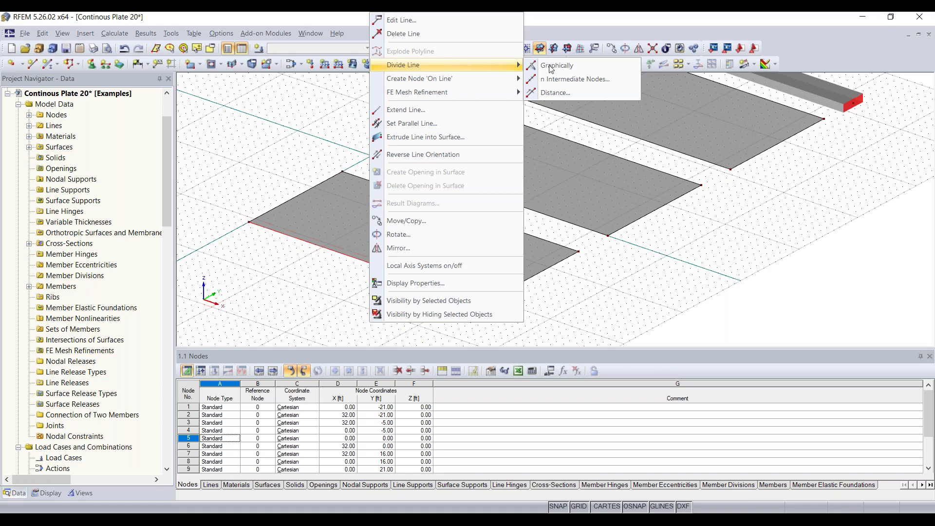
pyautogui.click(599, 65)
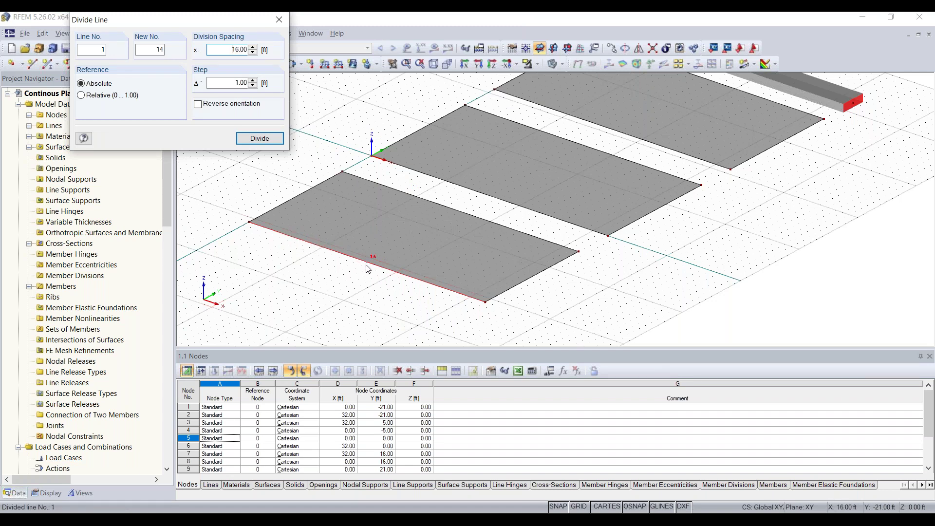
pyautogui.click(366, 266)
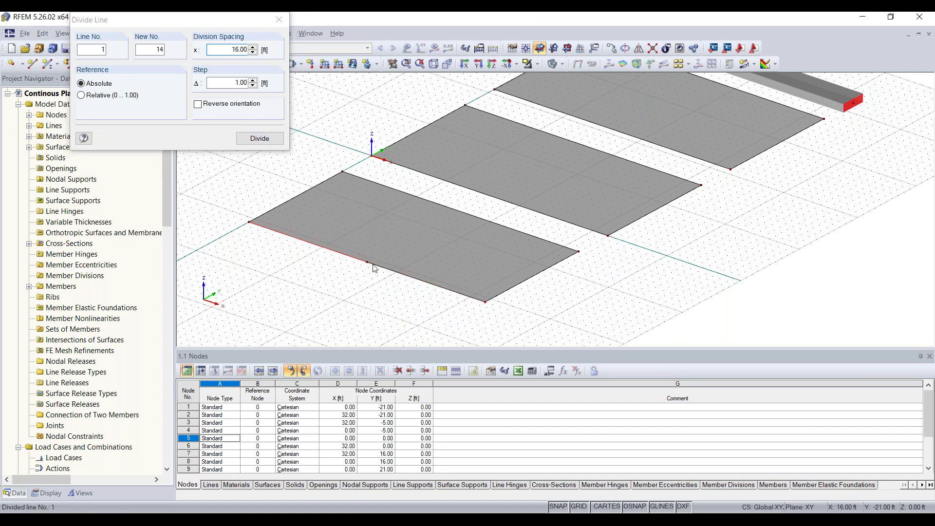
pyautogui.click(457, 210)
# Step: Divide the middle plate's long edge through the origin with one intermediate node
pyautogui.keyDown('ctrl'); pyautogui.moveTo(495, 210); pyautogui.dragTo(475, 218, button='middle'); pyautogui.keyUp('ctrl')
pyautogui.rightClick(479, 200)
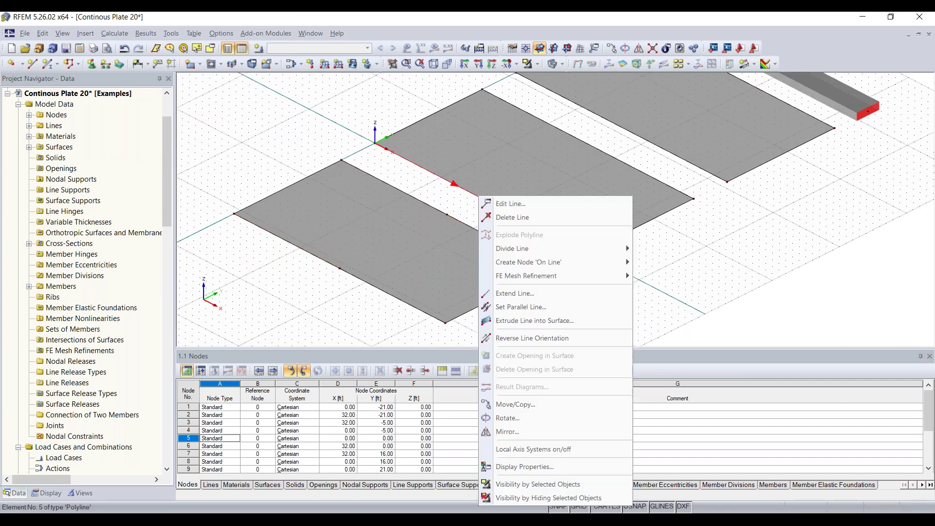
pyautogui.moveTo(543, 249)
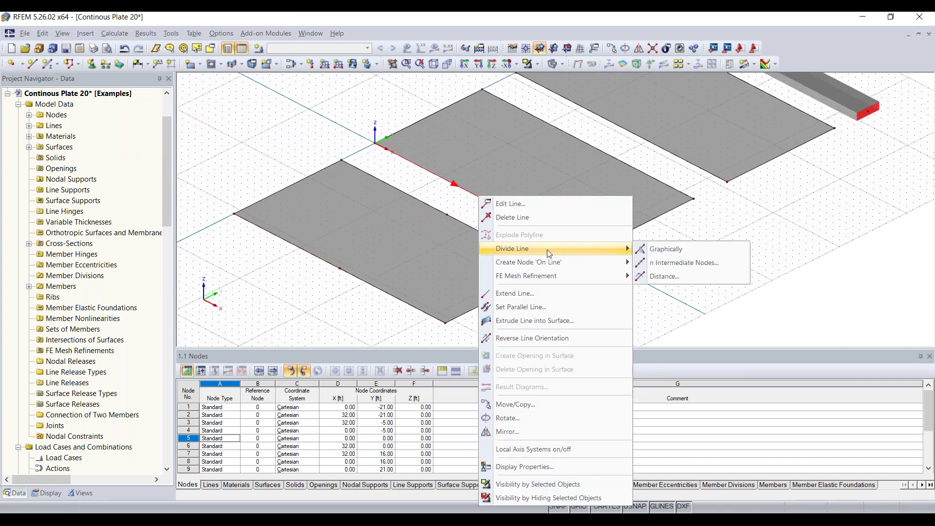
pyautogui.click(674, 262)
pyautogui.moveTo(484, 146); pyautogui.dragTo(236, 99)
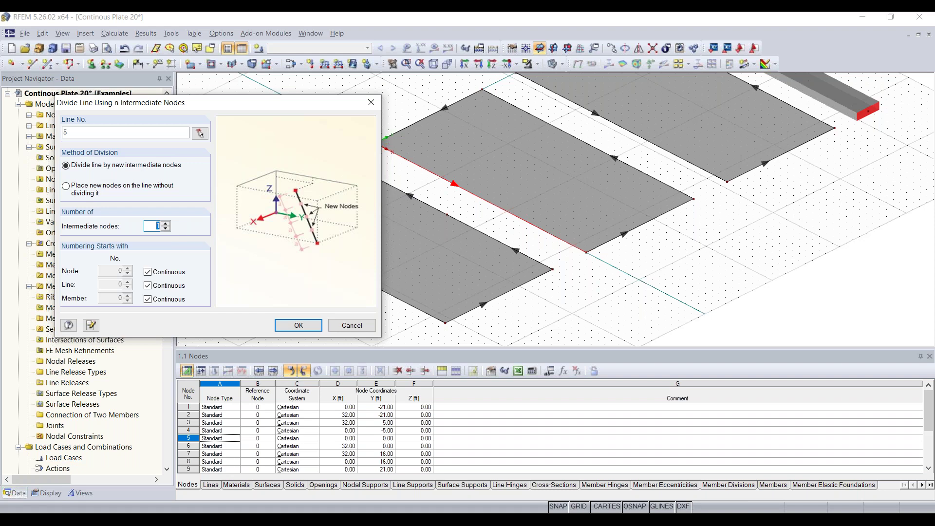
pyautogui.click(298, 325)
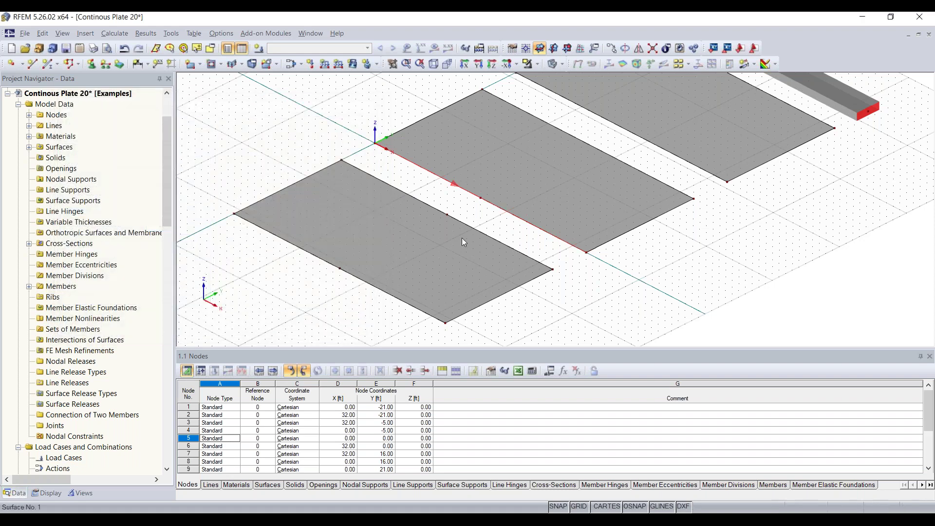
# Step: Divide the middle plate's opposite long edge by distance, with a new intermediate node 16 ft (50 %) from the line start
pyautogui.moveTo(592, 149); pyautogui.dragTo(484, 204, button='middle')
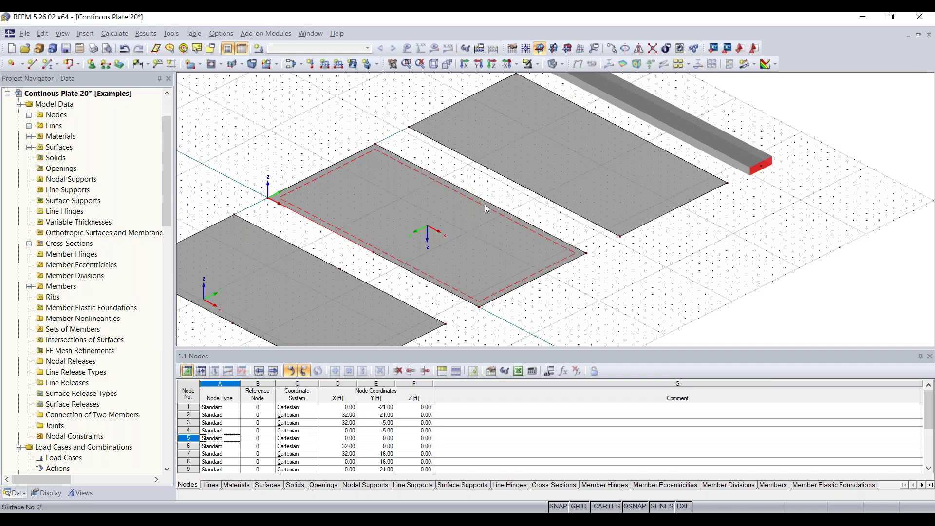
pyautogui.rightClick(484, 198)
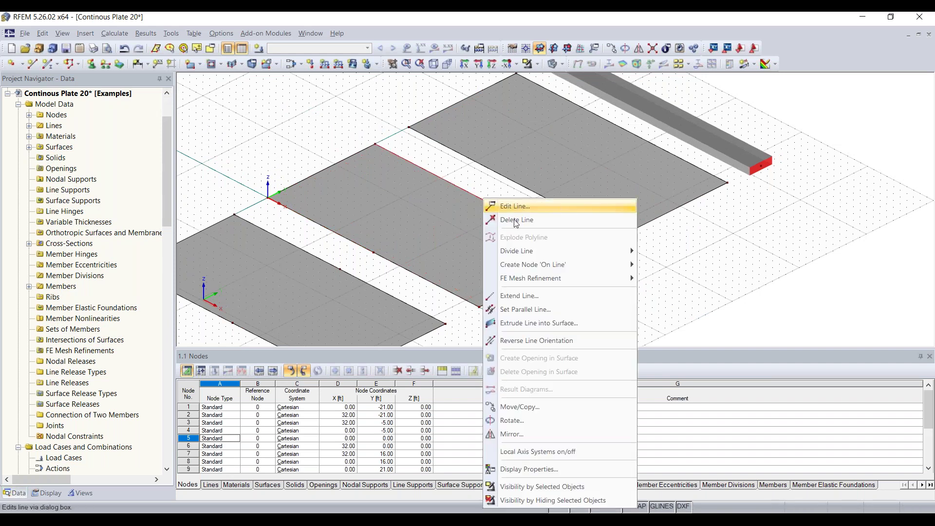
pyautogui.moveTo(532, 248)
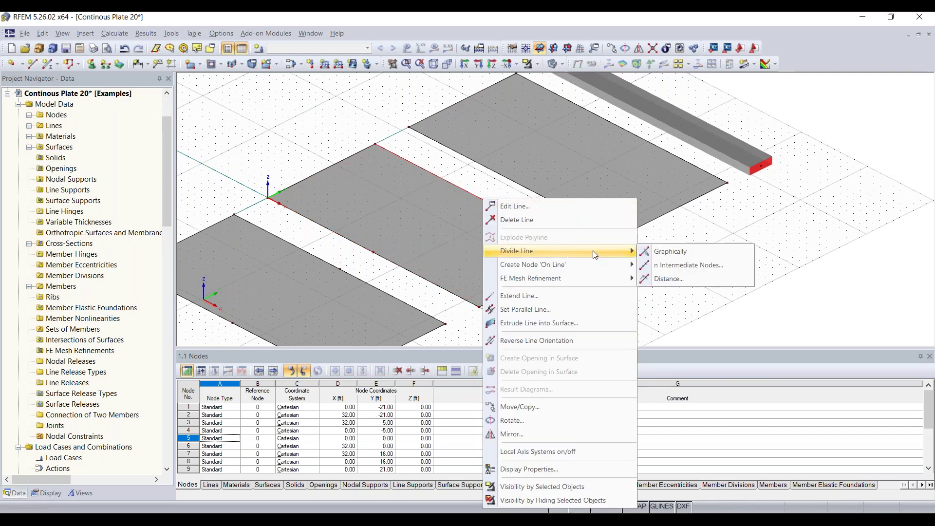
pyautogui.click(677, 276)
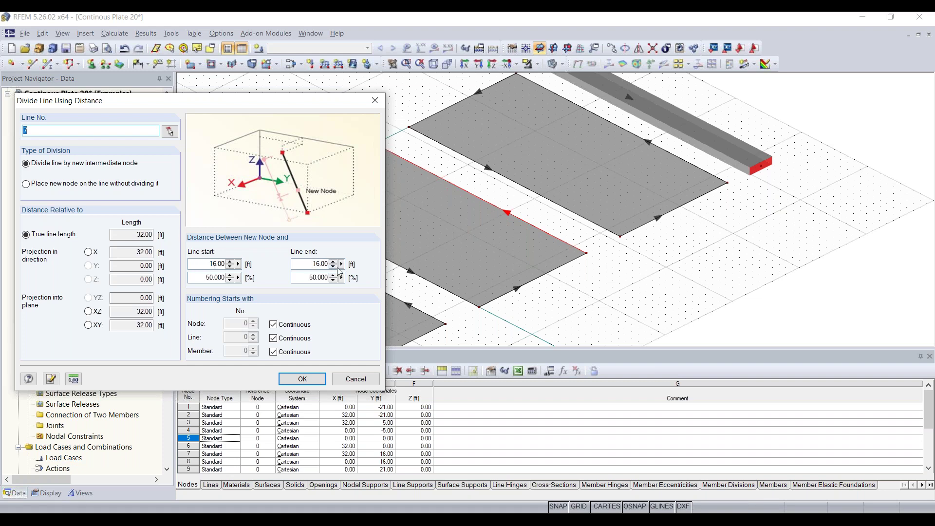
pyautogui.moveTo(203, 277); pyautogui.dragTo(236, 278)
pyautogui.click(202, 277)
pyautogui.click(304, 379)
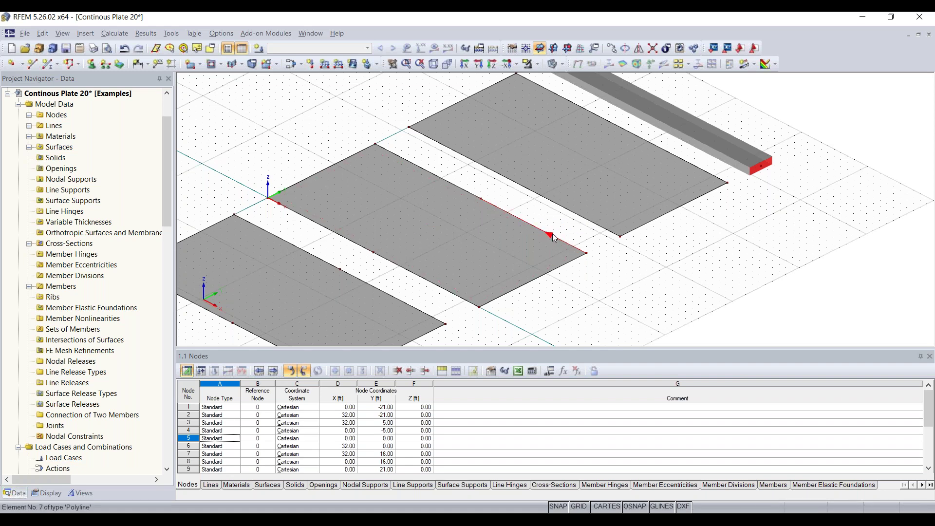
# Step: Graphically divide both long edges of the plate next to the beam at 16 ft along each edge, and end the command
pyautogui.scroll(3, 552, 233)
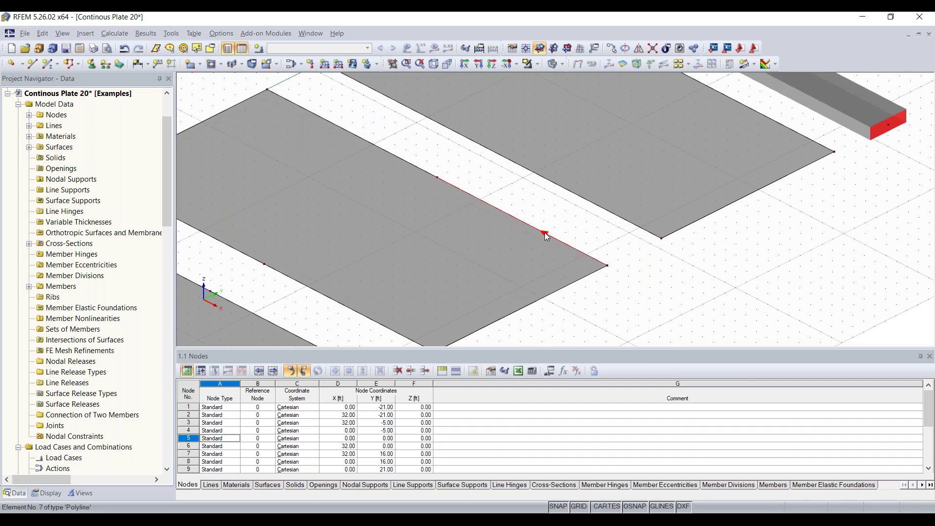
pyautogui.scroll(-3, 544, 230)
pyautogui.moveTo(552, 229); pyautogui.dragTo(530, 240, button='middle')
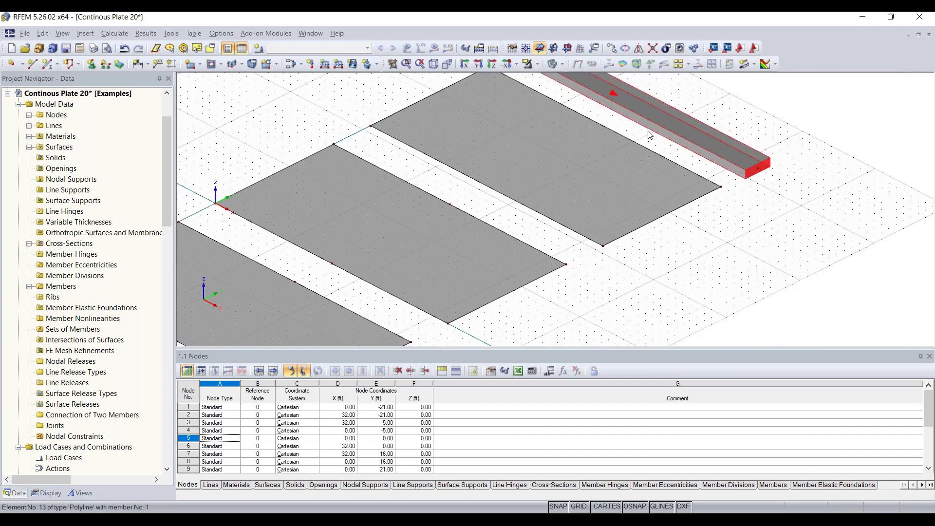
pyautogui.scroll(-2, 648, 136)
pyautogui.scroll(1, 671, 153)
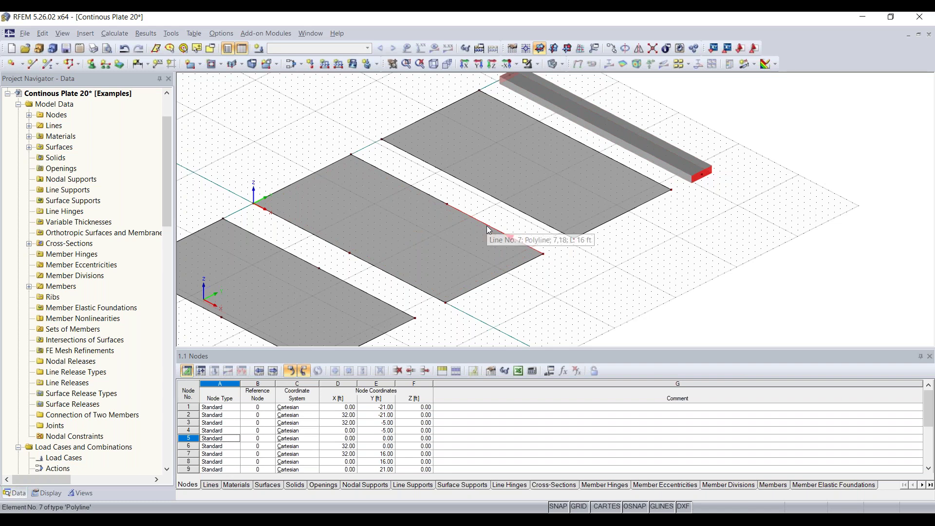
pyautogui.rightClick(501, 202)
pyautogui.moveTo(547, 254)
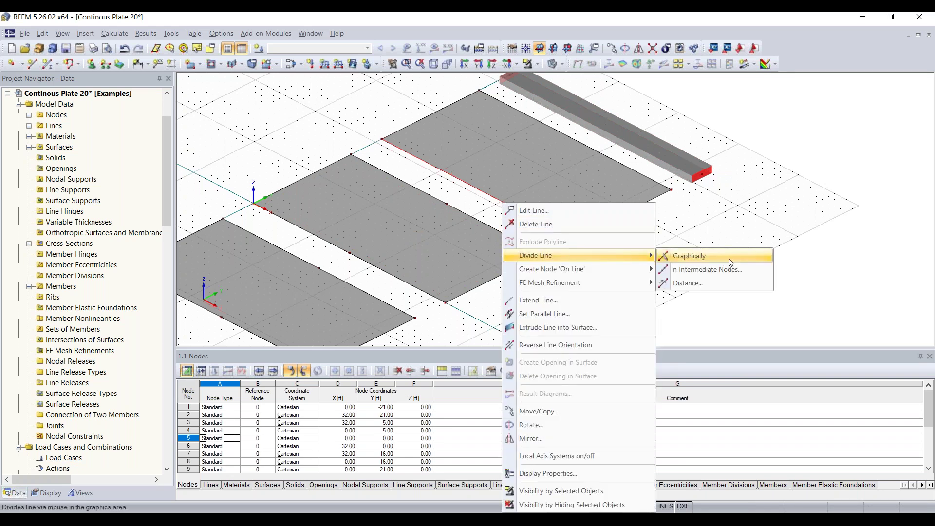
pyautogui.click(729, 259)
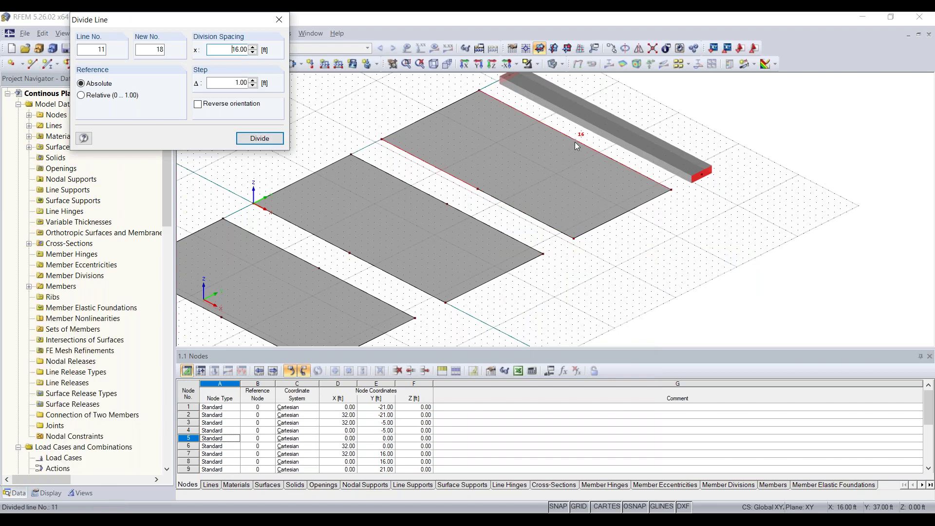
pyautogui.press('Escape')
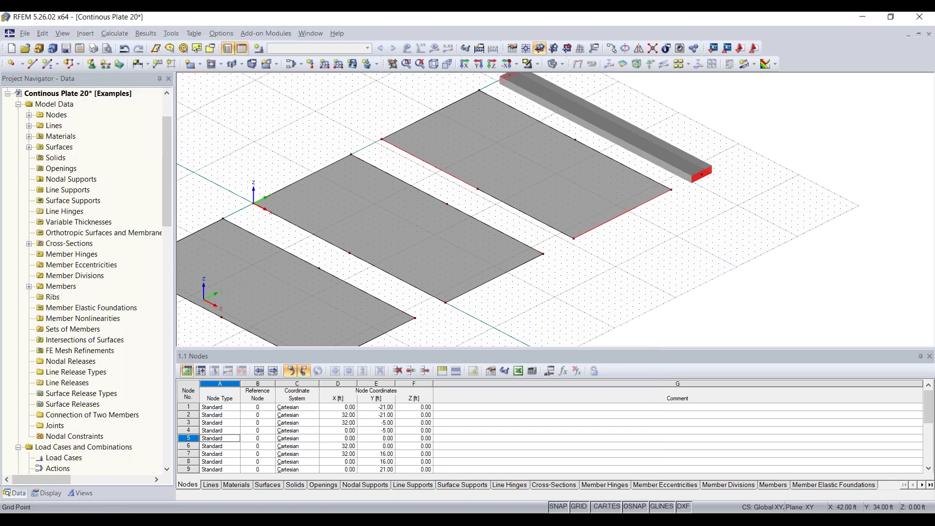
# Step: Divide the 40/12 beam member at midspan with one intermediate node
pyautogui.click(767, 248)
pyautogui.rightClick(592, 124)
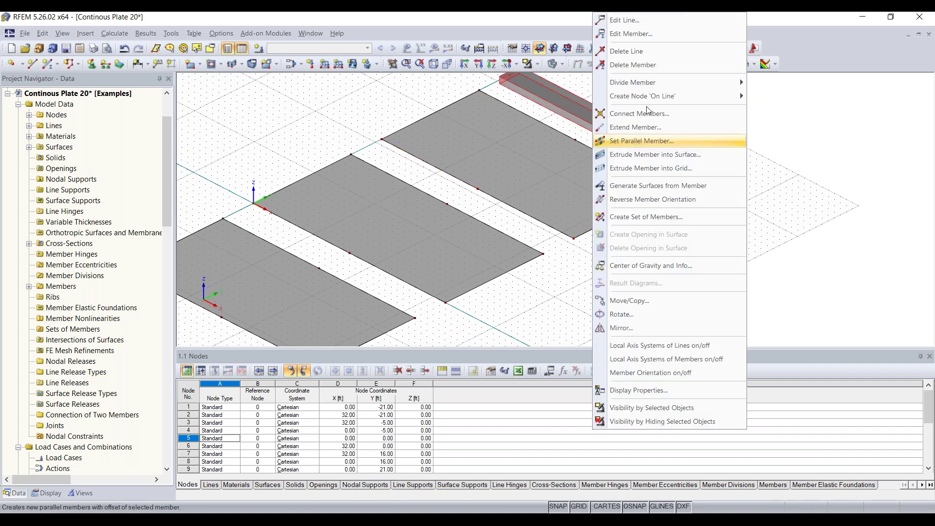
pyautogui.moveTo(690, 83)
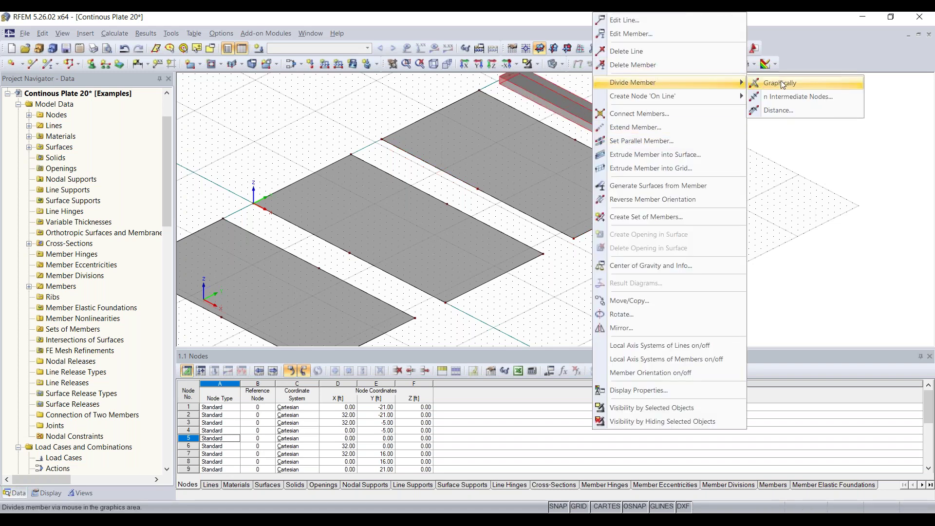
pyautogui.click(779, 96)
pyautogui.click(546, 372)
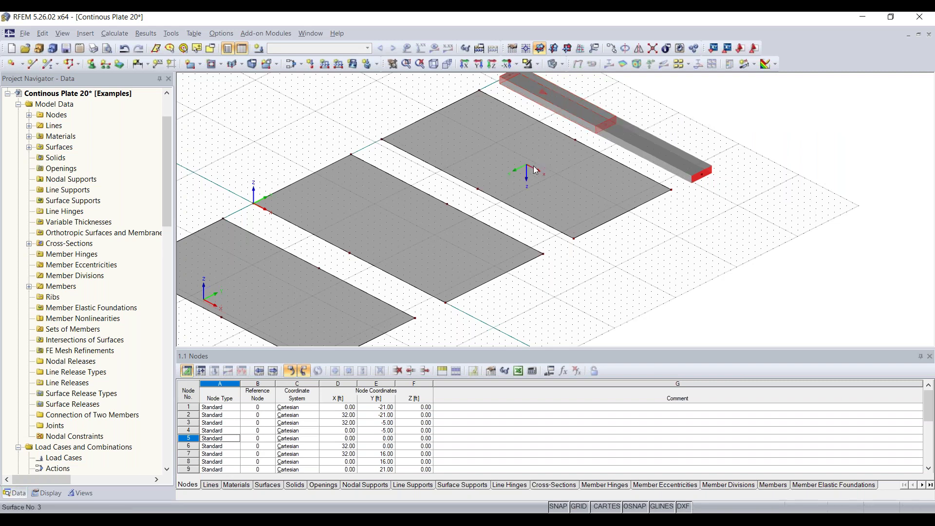
# Step: Draw a line across each of the three plates joining its two mid-edge nodes, and end the line command
pyautogui.scroll(-2, 487, 278)
pyautogui.moveTo(512, 294); pyautogui.dragTo(534, 274, button='middle')
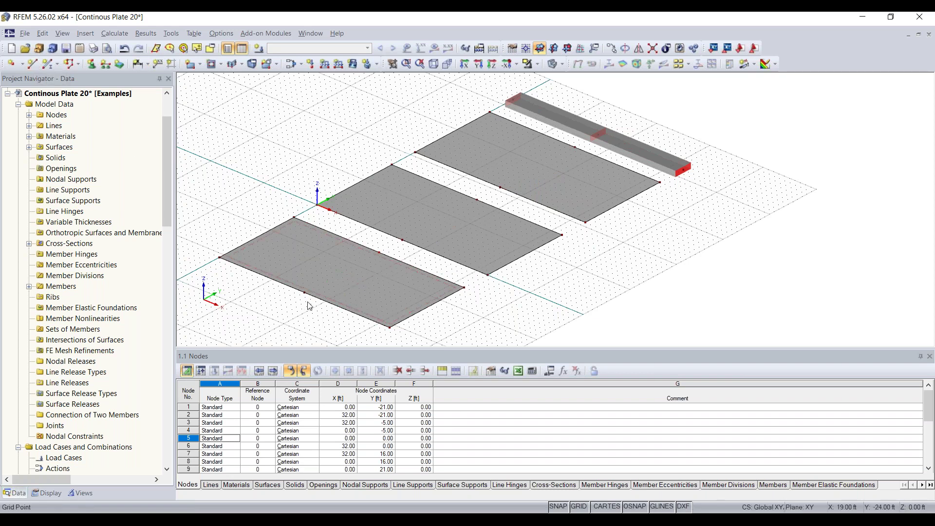
pyautogui.click(32, 64)
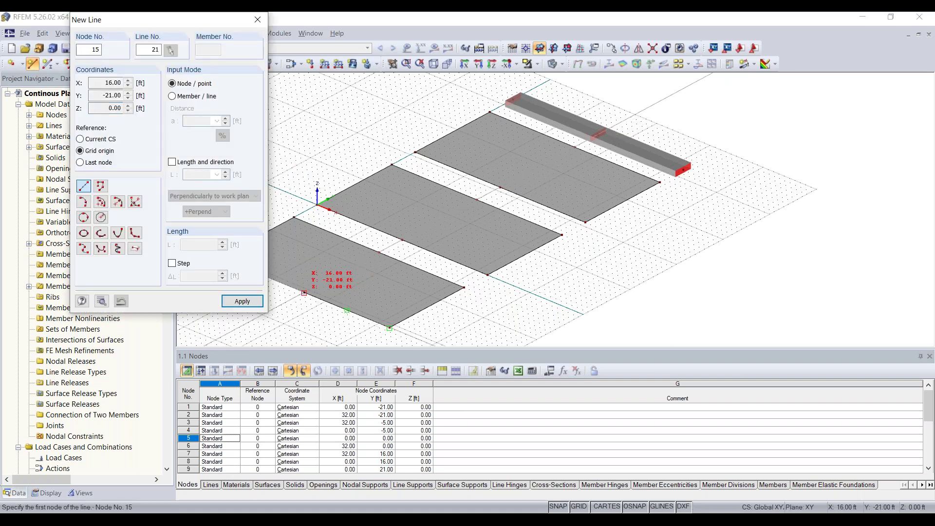
pyautogui.click(304, 293)
pyautogui.click(378, 252)
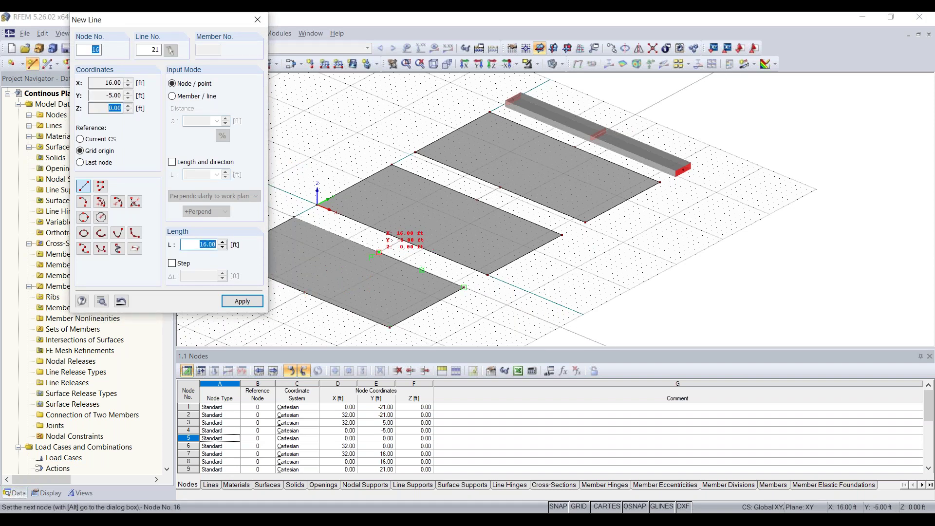
pyautogui.click(402, 240)
pyautogui.click(476, 200)
pyautogui.click(477, 200)
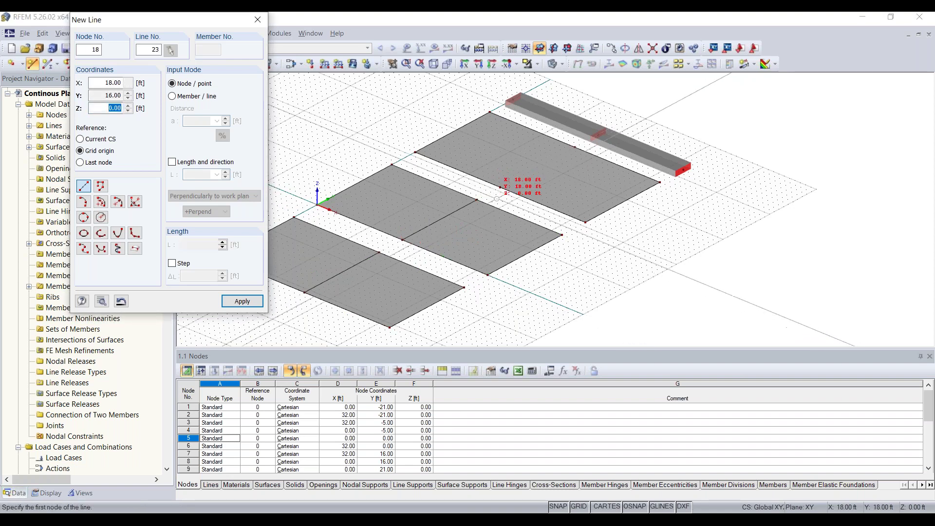
pyautogui.click(499, 188)
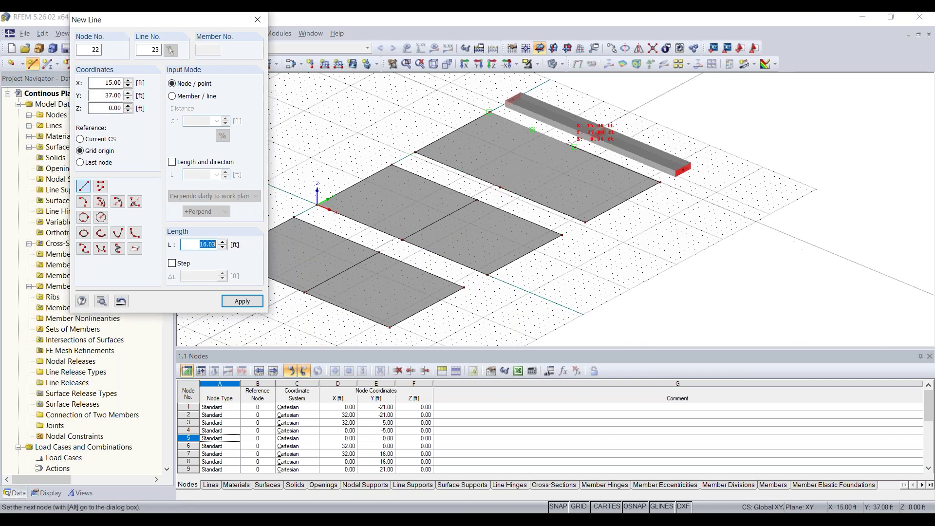
pyautogui.click(575, 147)
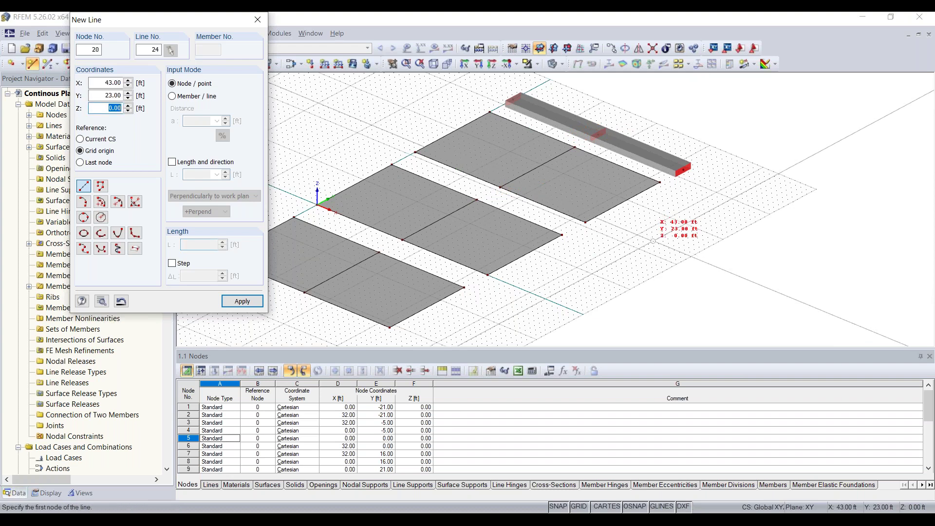
pyautogui.press('Escape')
# Step: Create a hinged line support type in global axes X,Y,Z with uX, uY and uZ fixed and all rotations free
pyautogui.keyDown('ctrl'); pyautogui.moveTo(284, 185); pyautogui.dragTo(271, 158, button='middle'); pyautogui.keyUp('ctrl')
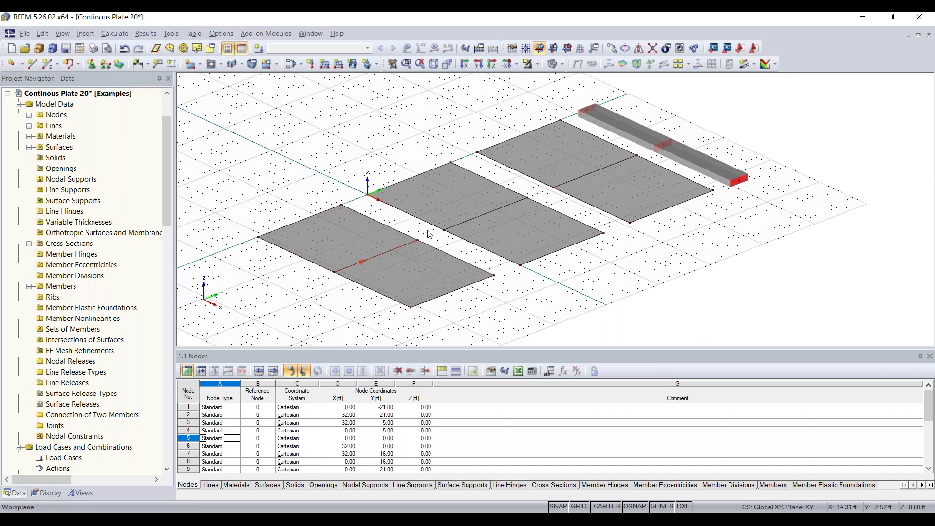
pyautogui.click(105, 64)
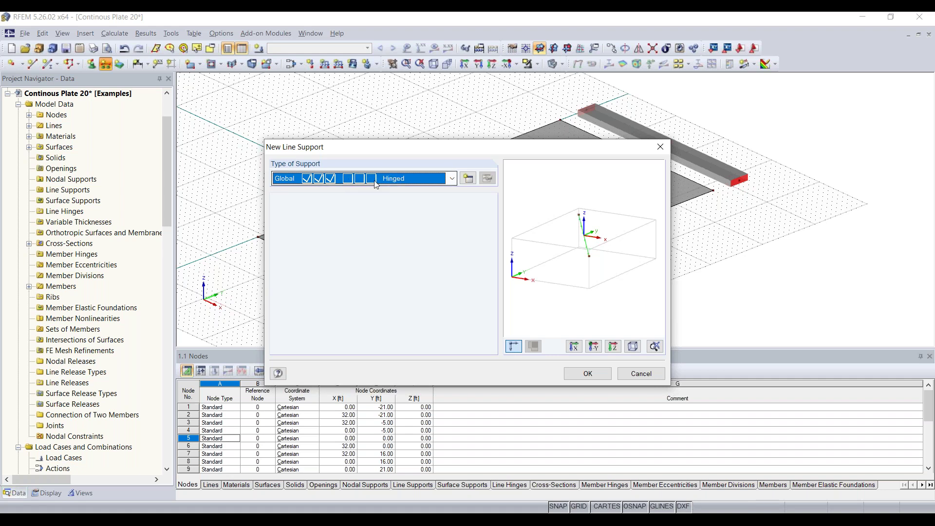
pyautogui.click(451, 180)
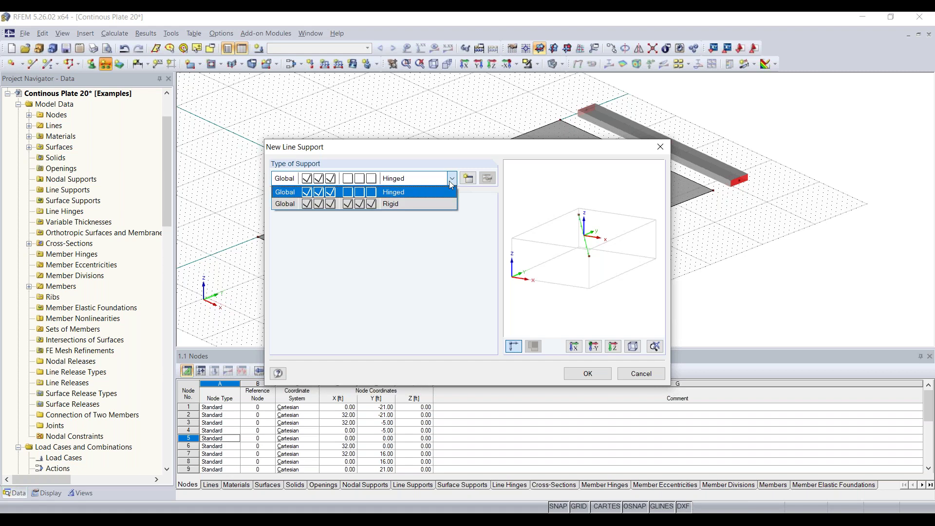
pyautogui.click(443, 192)
pyautogui.click(451, 181)
pyautogui.click(438, 192)
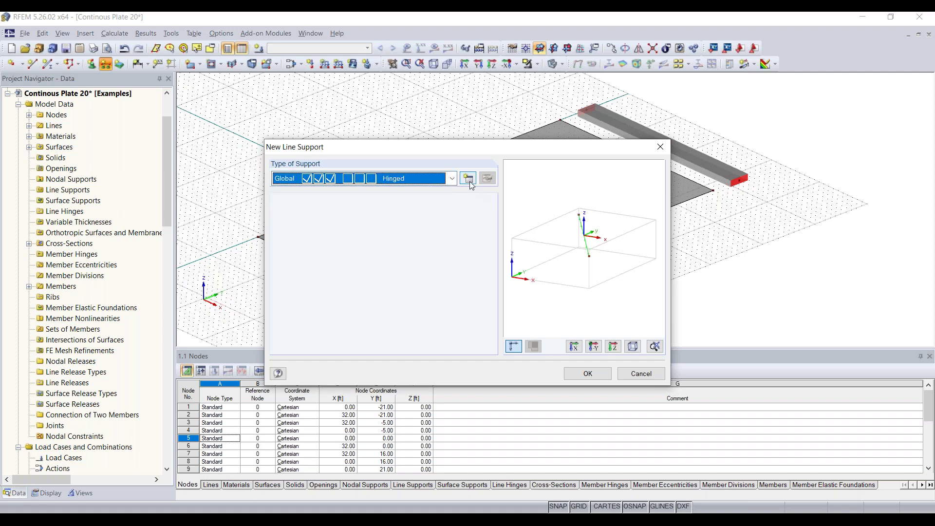
pyautogui.click(470, 182)
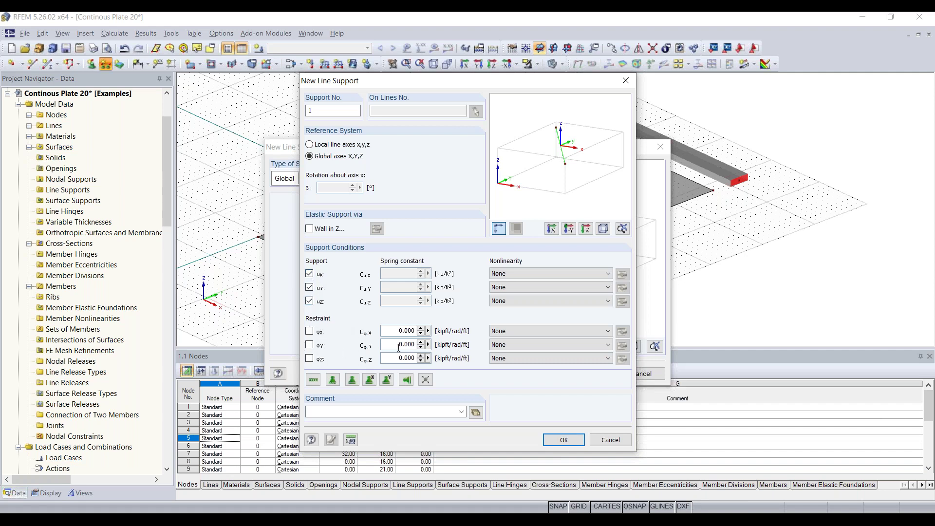
pyautogui.click(563, 439)
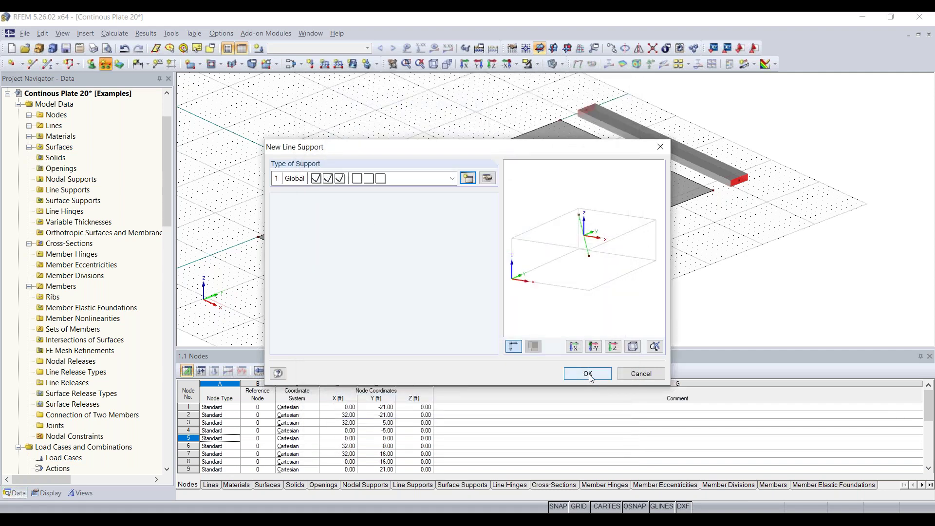
pyautogui.click(588, 374)
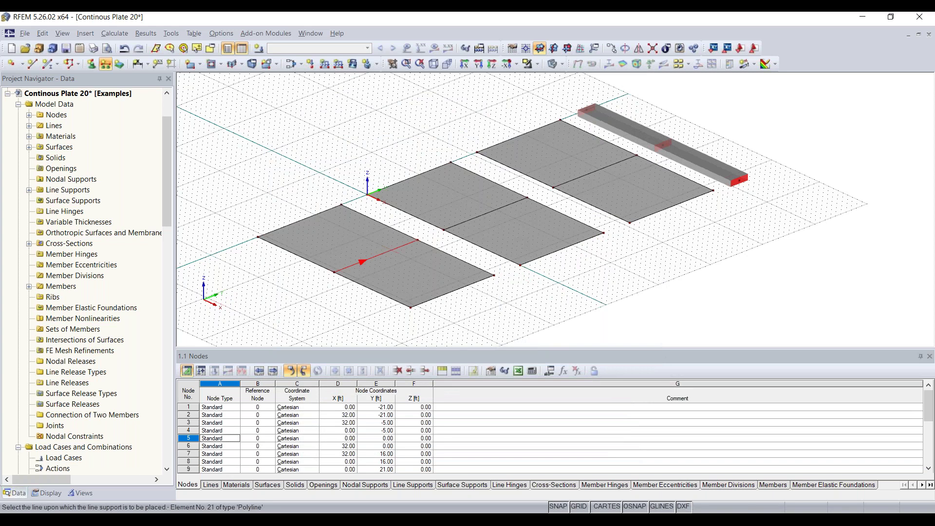
# Step: Place the hinged line support on the middle line and both short edges of all three plates, and end the command
pyautogui.click(496, 209)
pyautogui.click(593, 171)
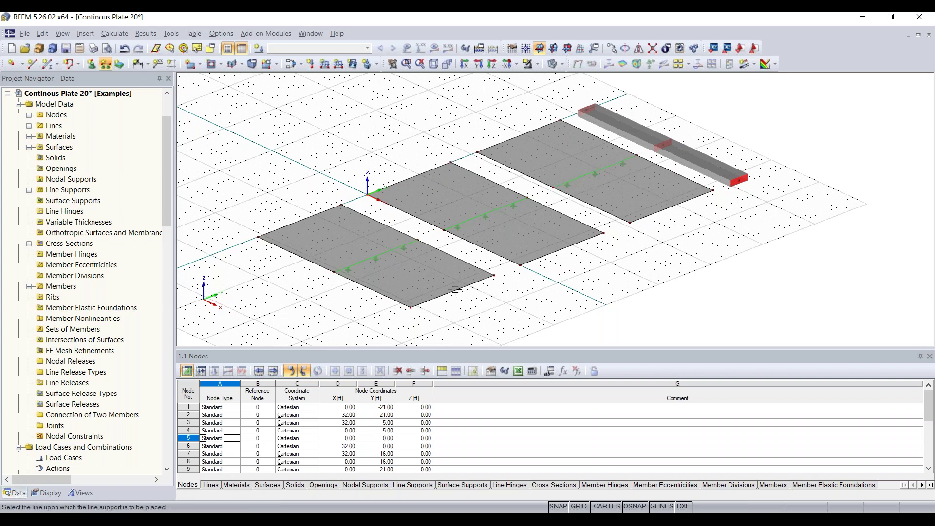
pyautogui.click(351, 235)
pyautogui.click(400, 189)
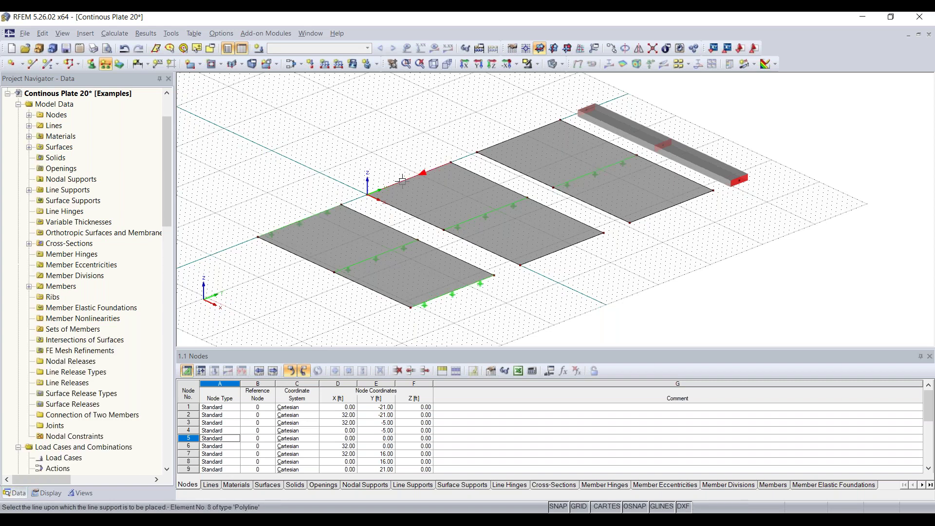
pyautogui.click(560, 250)
pyautogui.click(674, 206)
pyautogui.click(541, 162)
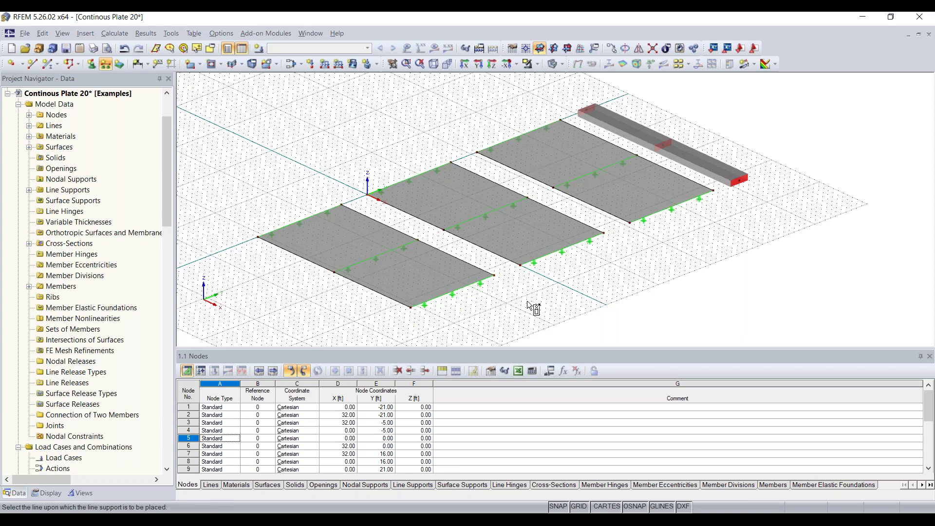
pyautogui.press('Escape')
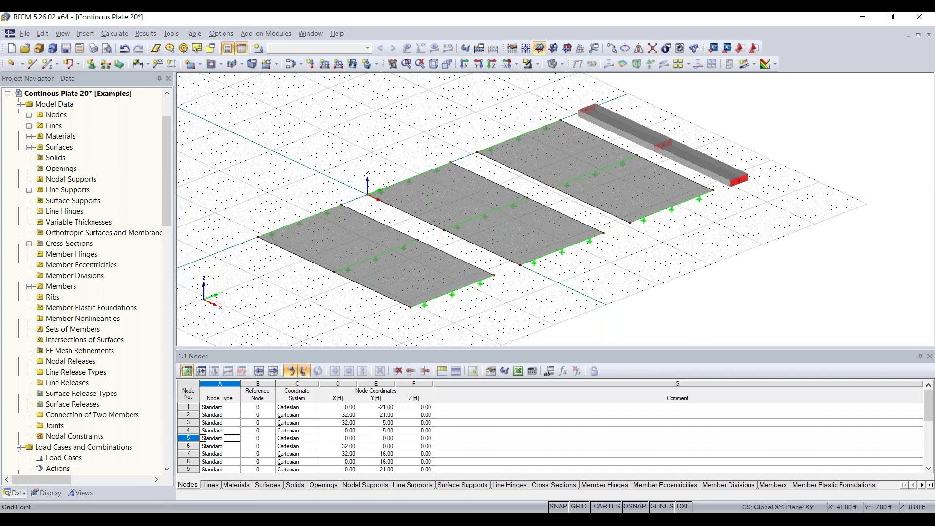
# Step: Place hinged nodal supports on the beam's start node at X 0 and on its midspan node
pyautogui.moveTo(734, 237); pyautogui.dragTo(649, 275, button='middle')
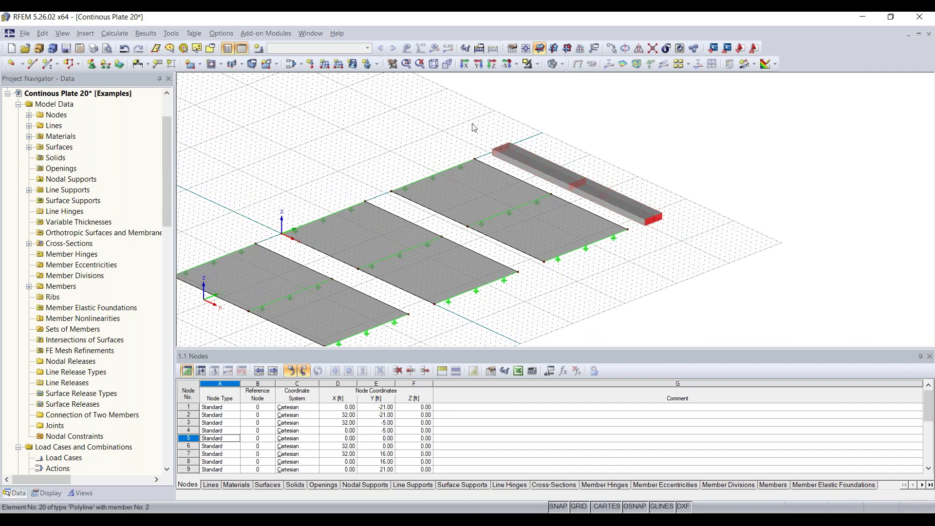
pyautogui.click(93, 65)
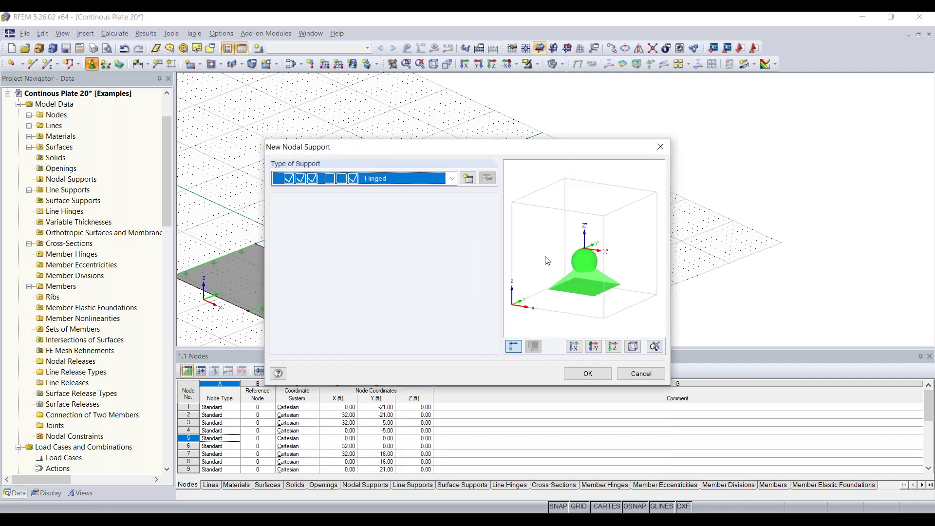
pyautogui.click(586, 375)
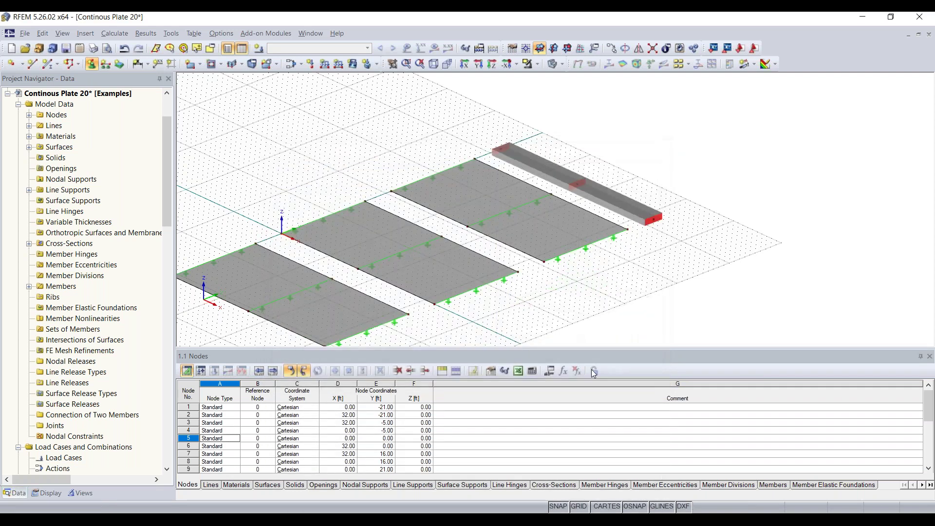
pyautogui.click(499, 148)
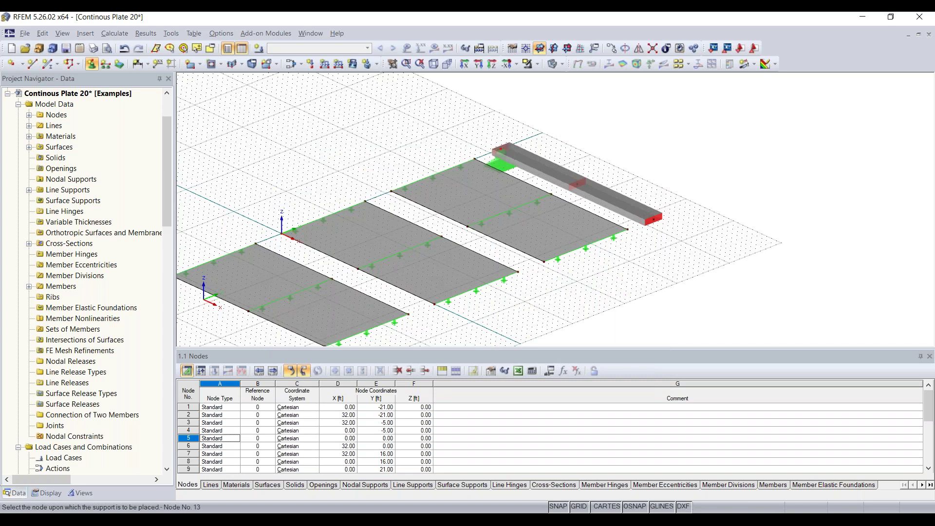
pyautogui.click(576, 183)
pyautogui.press('Escape')
pyautogui.click(614, 200)
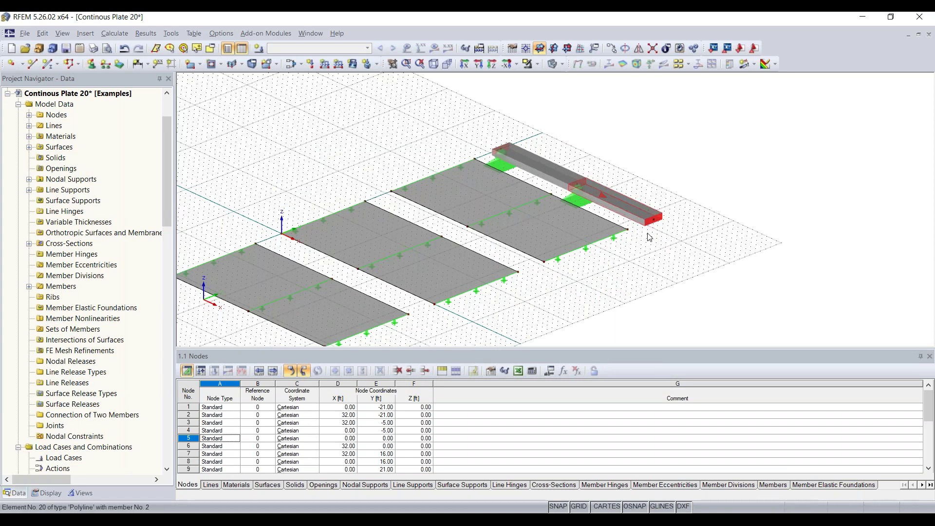
pyautogui.press('Escape')
# Step: Switch on the local axis systems of lines and members, and switch the line axes off again
pyautogui.scroll(2, 678, 235)
pyautogui.moveTo(679, 236); pyautogui.dragTo(623, 262, button='middle')
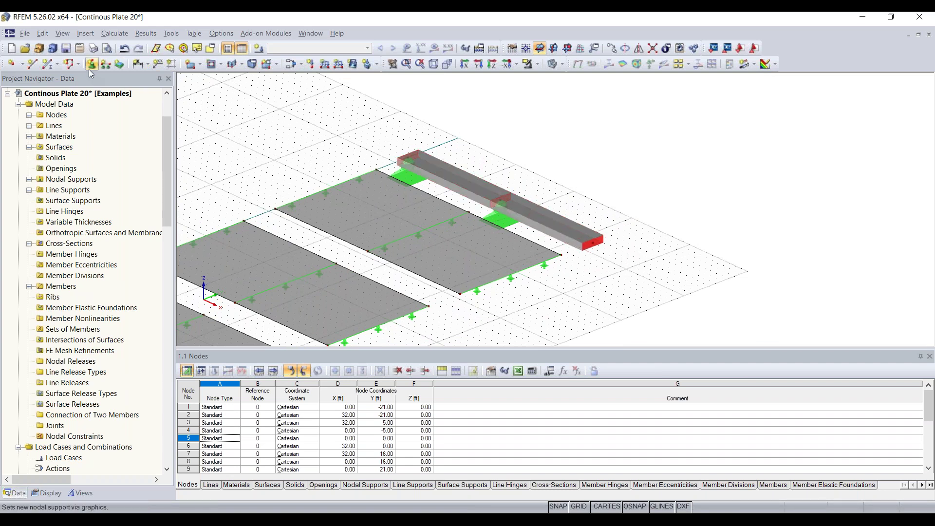
pyautogui.rightClick(568, 220)
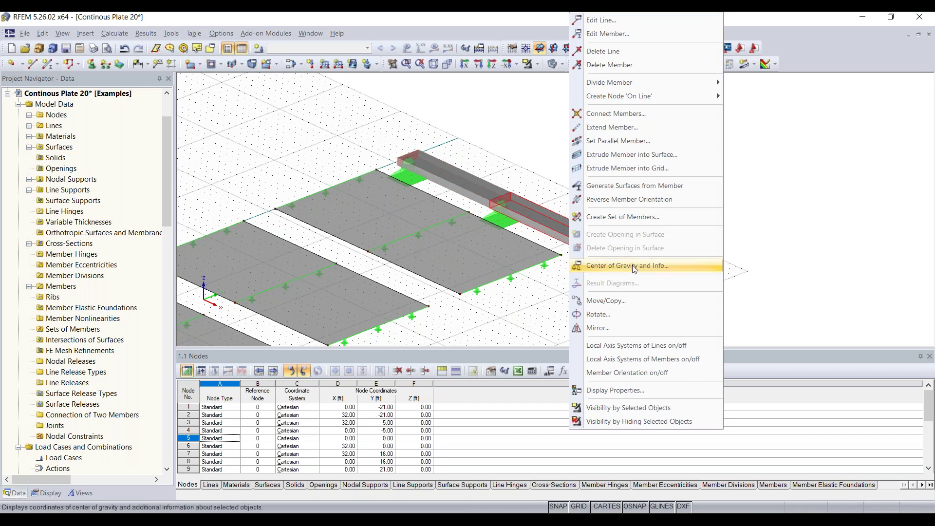
pyautogui.click(637, 346)
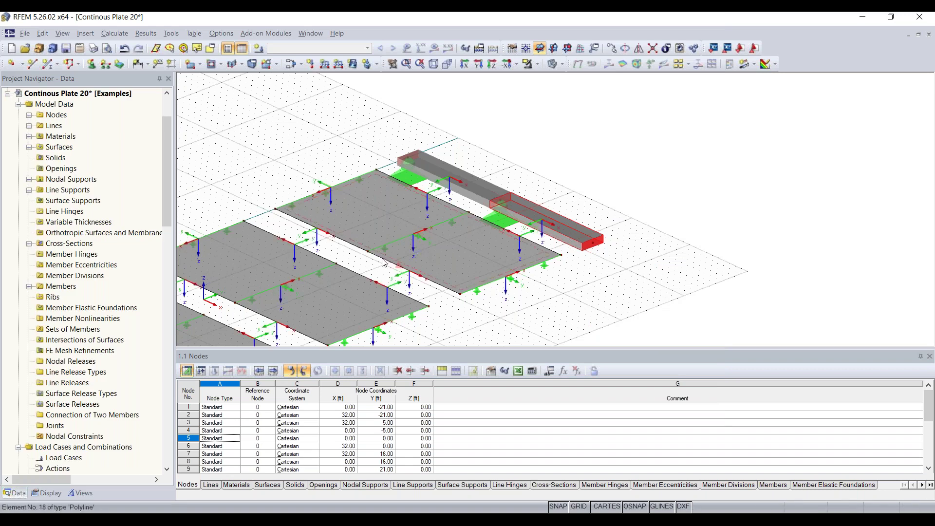
pyautogui.rightClick(560, 230)
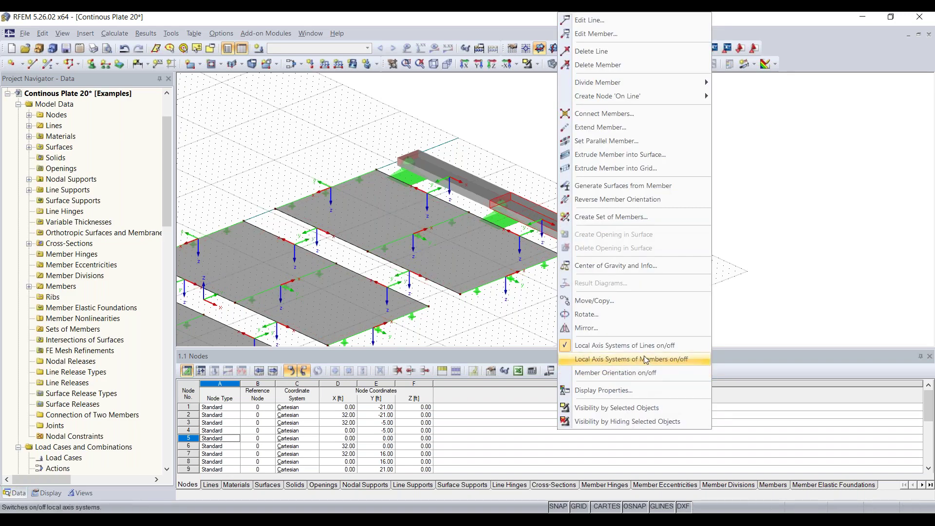
pyautogui.click(614, 358)
pyautogui.rightClick(564, 243)
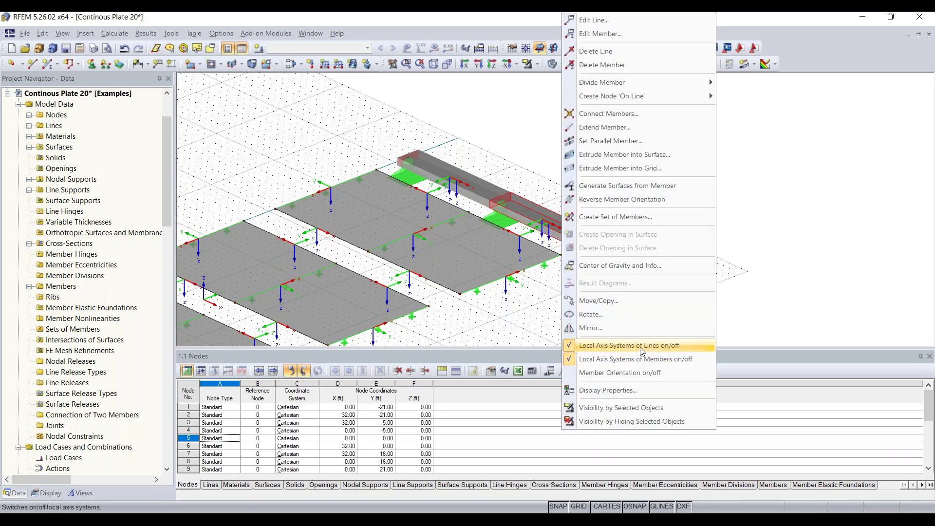
pyautogui.click(640, 347)
pyautogui.scroll(5, 560, 226)
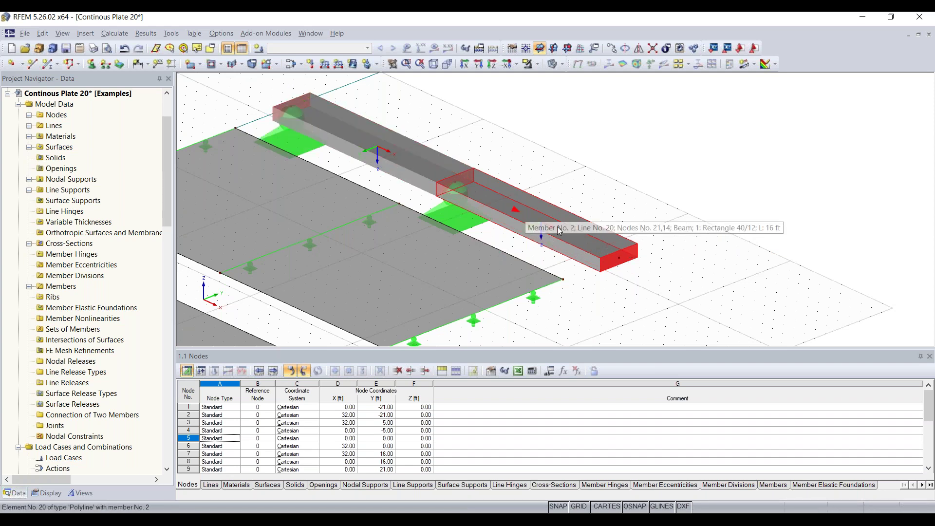
pyautogui.scroll(-1, 433, 153)
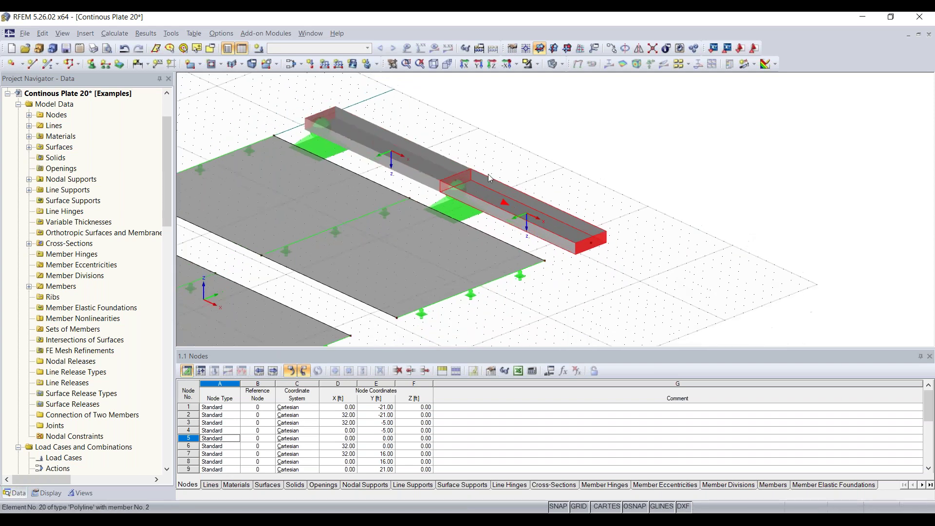
# Step: Create a nodal support type with uX, uY, uZ, φX and φZ fixed and φY free, and place it on the beam's end node
pyautogui.click(91, 65)
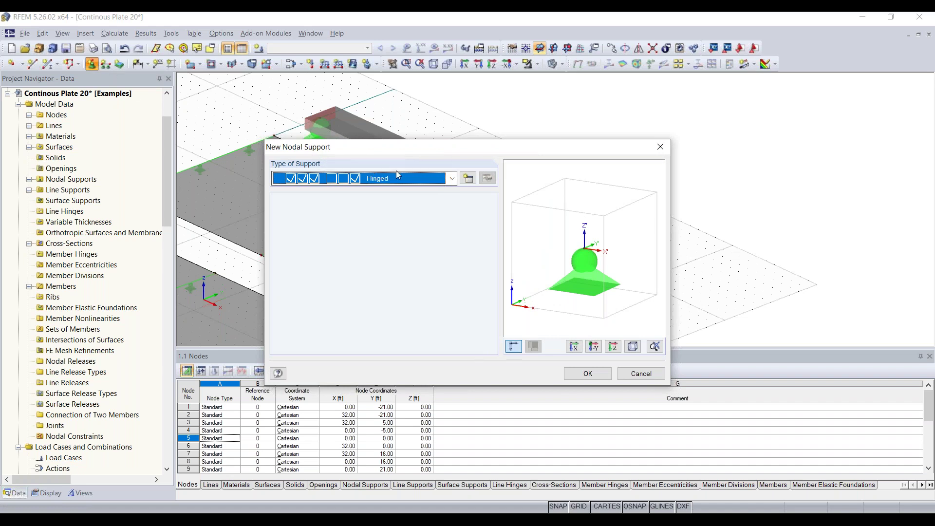
pyautogui.click(468, 178)
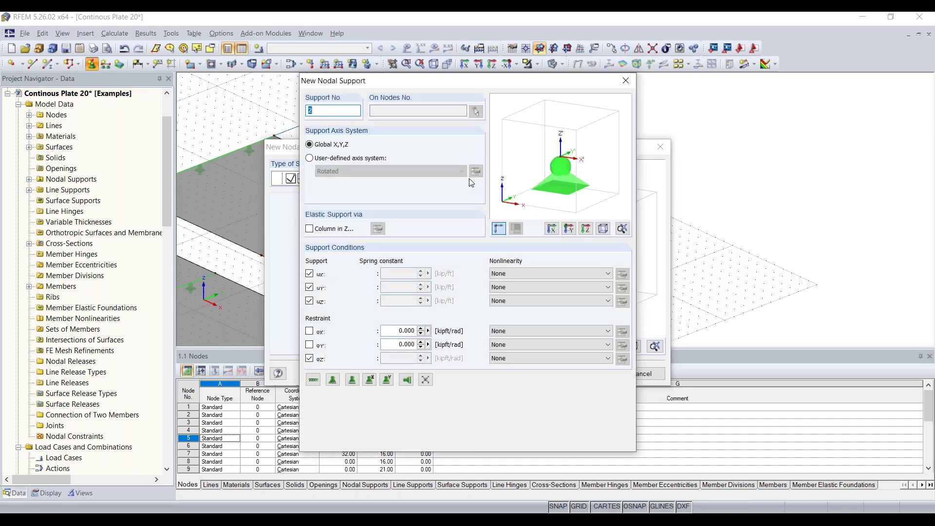
pyautogui.click(309, 332)
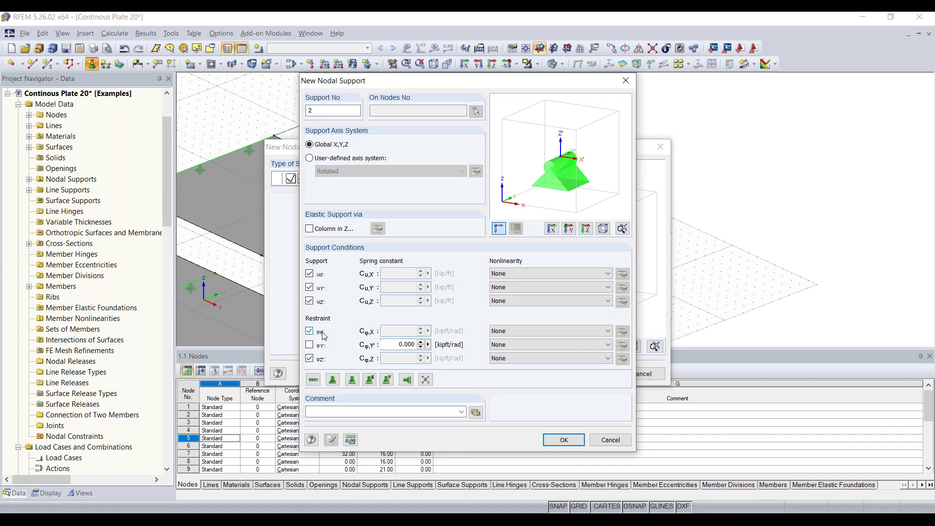
pyautogui.click(572, 435)
pyautogui.click(588, 373)
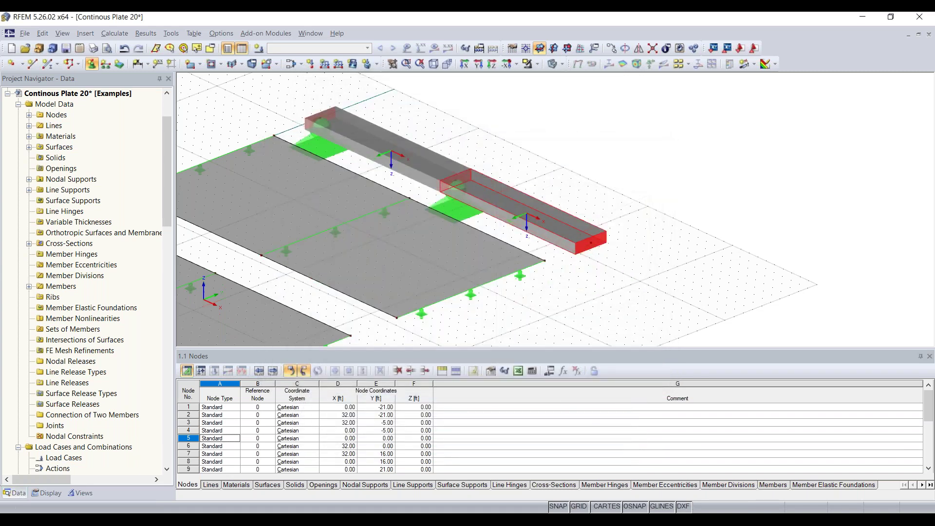
pyautogui.click(591, 243)
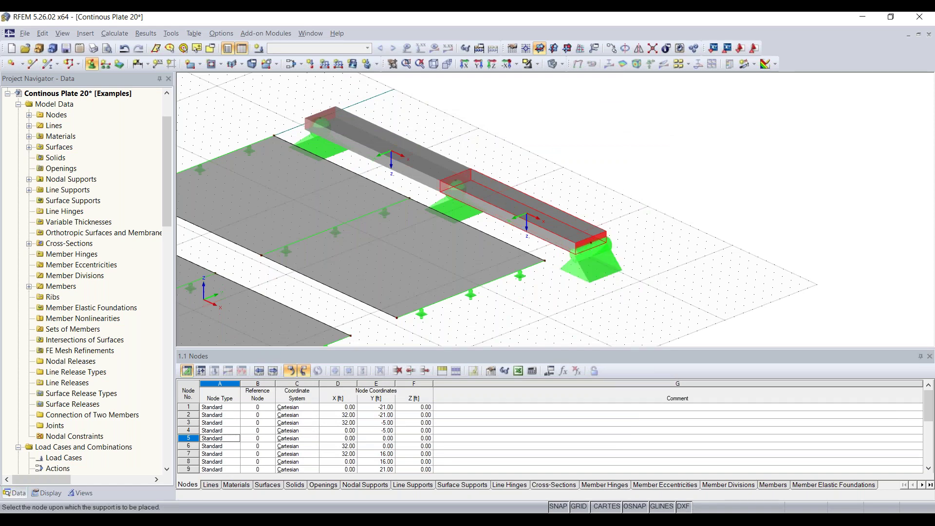
# Step: Create load case LC1 described as "Test" in the Dead action category, with self-weight deactivated
pyautogui.keyDown('ctrl'); pyautogui.moveTo(686, 260); pyautogui.dragTo(503, 262, button='middle'); pyautogui.keyUp('ctrl')
pyautogui.scroll(3, 503, 263)
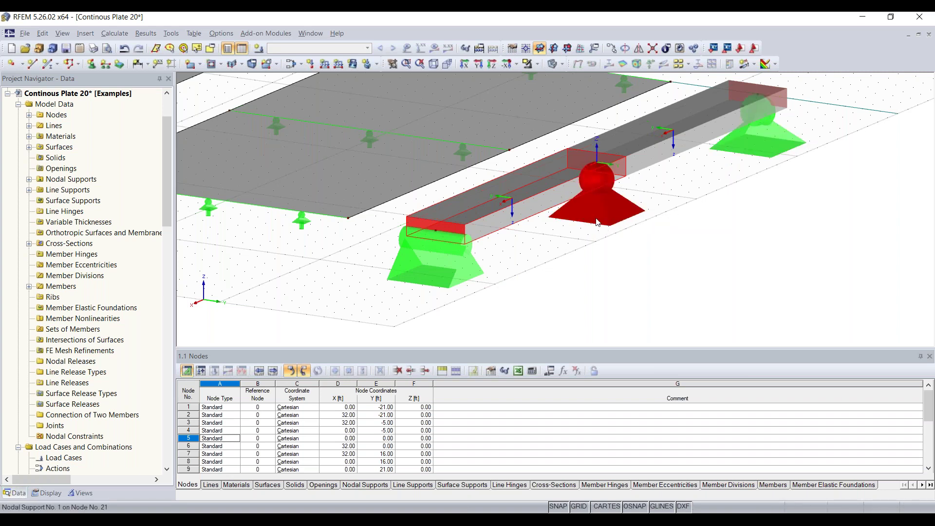
pyautogui.scroll(-4, 378, 271)
pyautogui.keyDown('ctrl'); pyautogui.moveTo(377, 271); pyautogui.dragTo(1, 238, button='middle'); pyautogui.keyUp('ctrl')
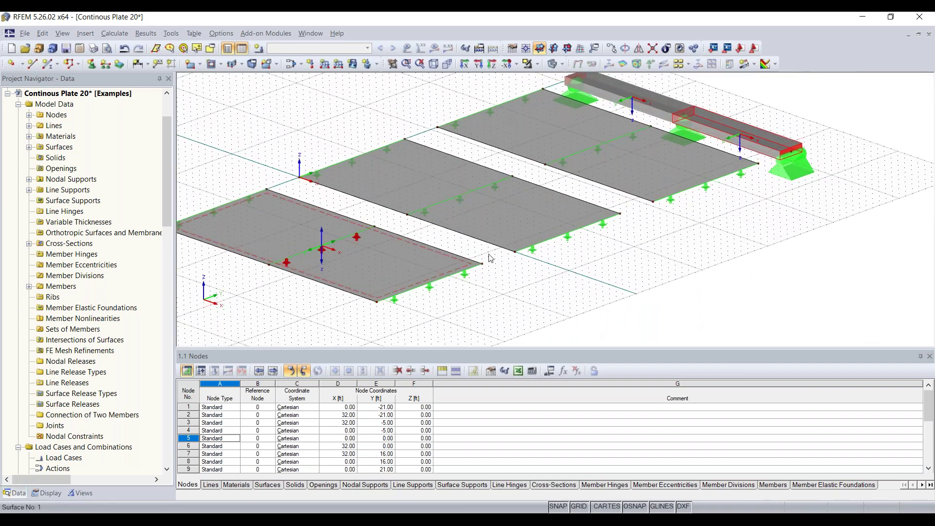
pyautogui.scroll(-1, 469, 238)
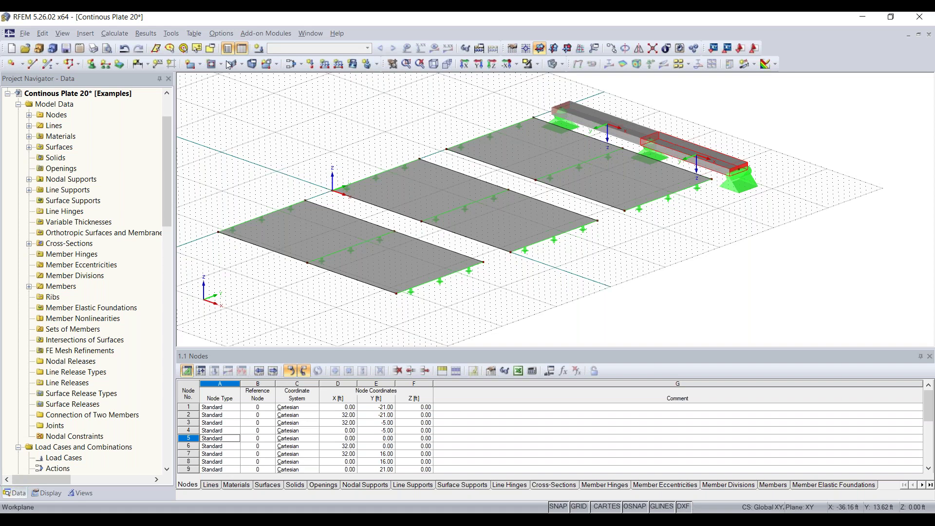
pyautogui.click(259, 51)
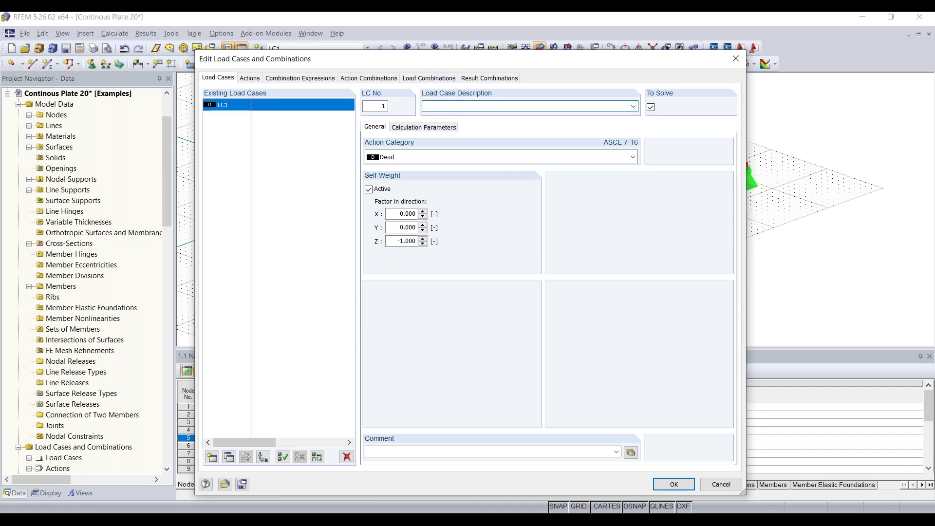
pyautogui.write('Test')
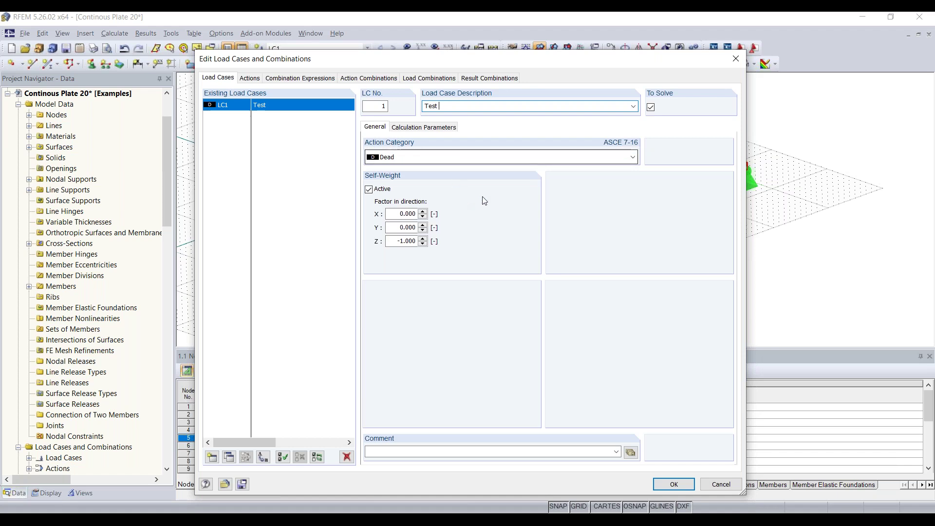
pyautogui.moveTo(409, 63)
pyautogui.mouseDown()
pyautogui.moveTo(409, 222)
pyautogui.moveTo(407, 58)
pyautogui.mouseUp()
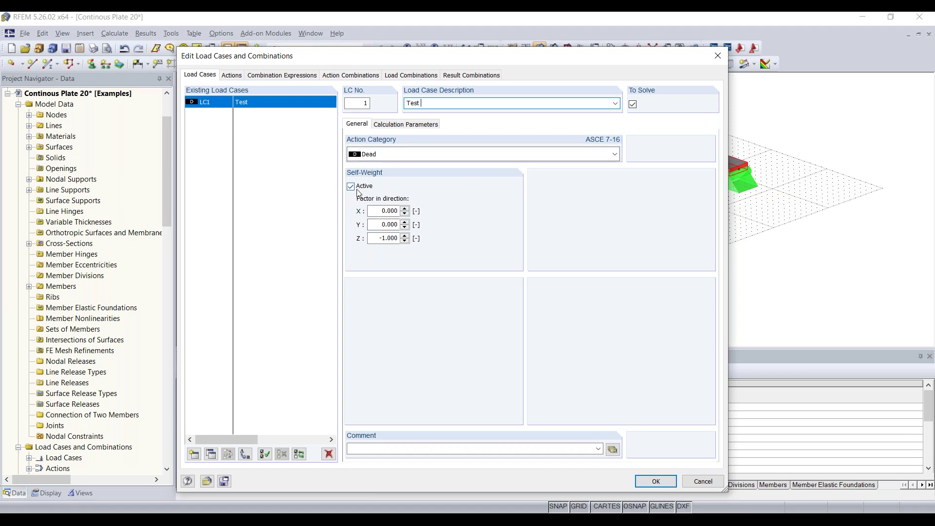
pyautogui.click(528, 43)
pyautogui.moveTo(530, 56); pyautogui.dragTo(471, 60)
pyautogui.click(342, 190)
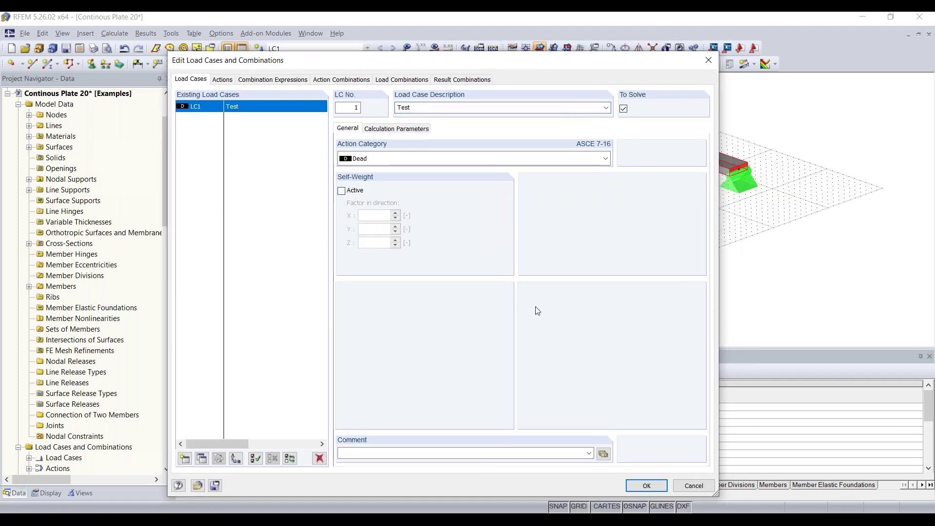
pyautogui.click(647, 486)
# Step: Define a new surface load for LC1 as a uniform force of 0.210 ksf acting downward in global direction ZL
pyautogui.click(319, 52)
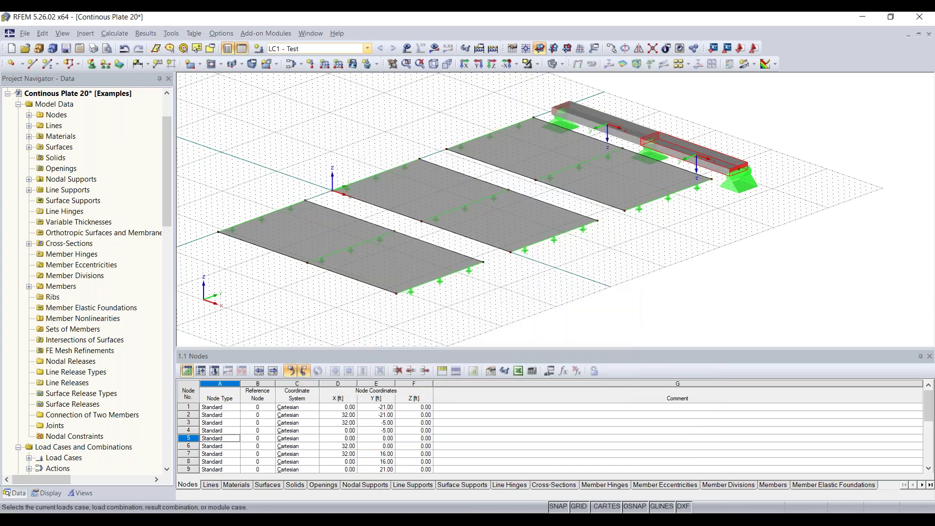
pyautogui.click(319, 51)
pyautogui.click(302, 53)
pyautogui.moveTo(355, 144)
pyautogui.keyDown('ctrl'); pyautogui.mouseDown(button='middle')
pyautogui.moveTo(367, 150)
pyautogui.moveTo(350, 148)
pyautogui.mouseUp(button='middle'); pyautogui.keyUp('ctrl')
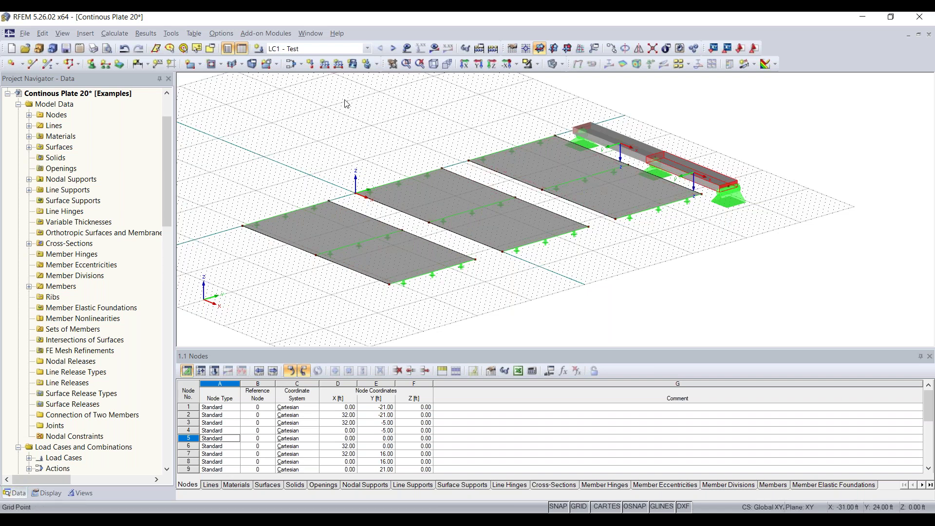
pyautogui.click(353, 66)
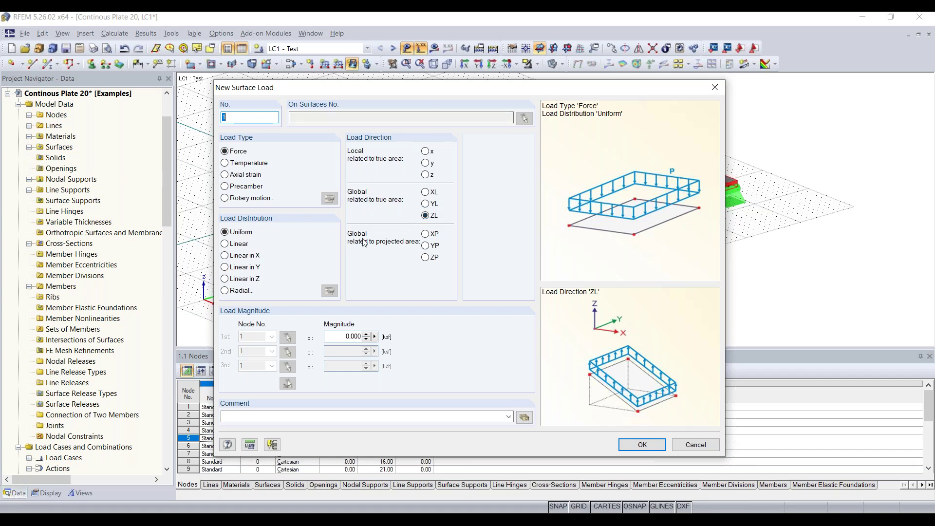
pyautogui.click(347, 336)
pyautogui.press('BackSpace')
pyautogui.write('.210')
pyautogui.click(643, 449)
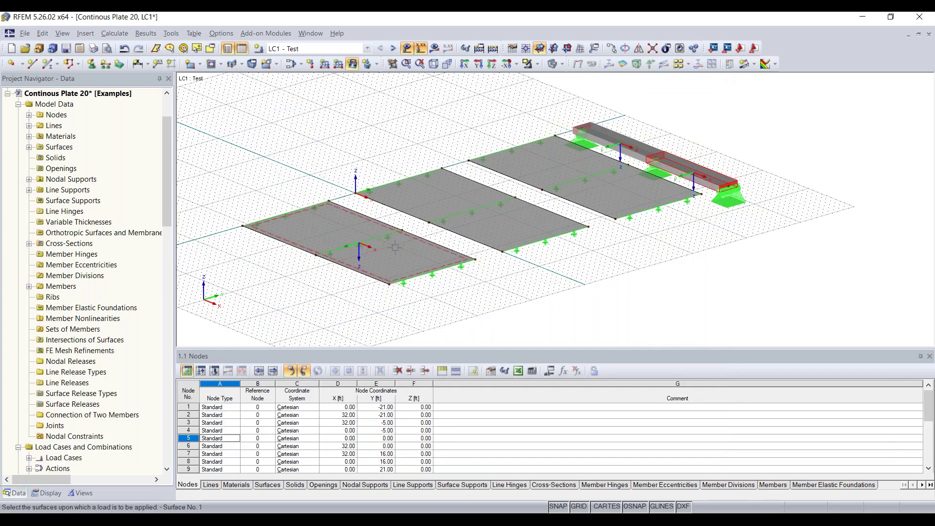
# Step: Apply the defined surface load to all three plates and end the command
pyautogui.click(393, 247)
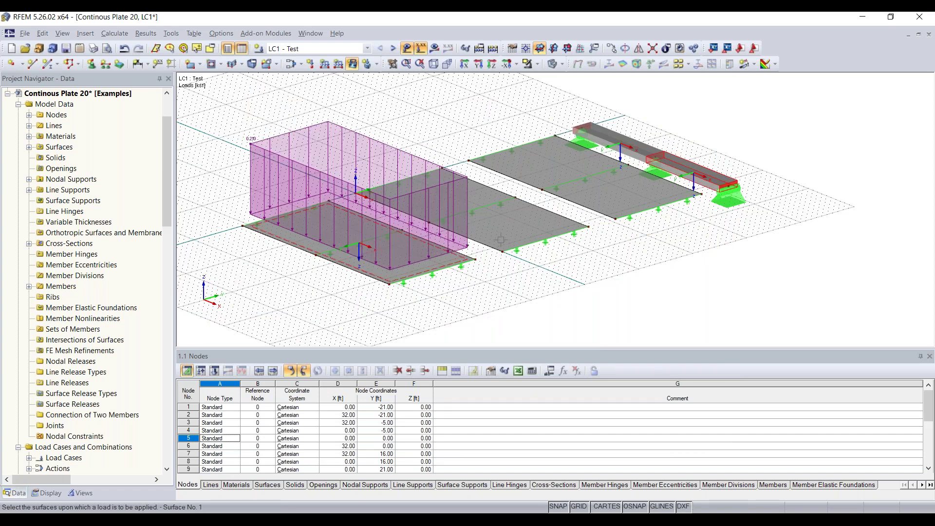
pyautogui.click(524, 234)
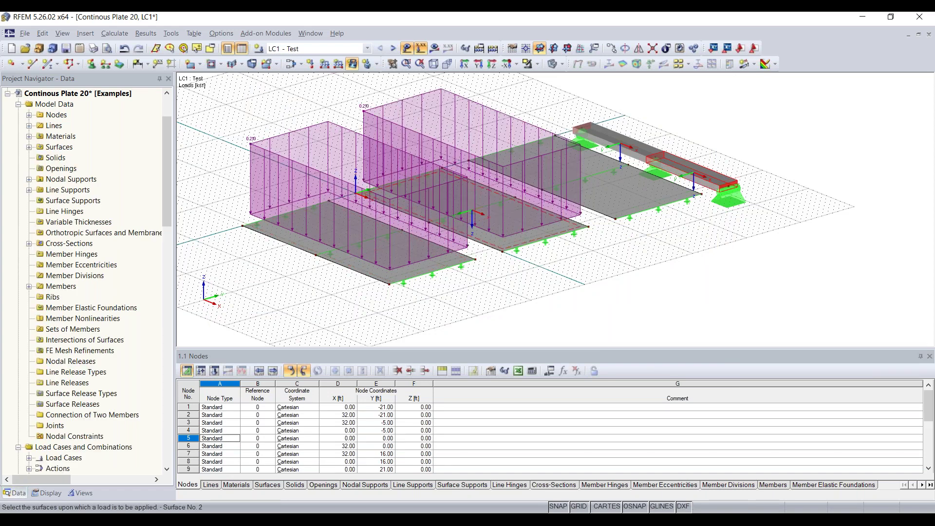
pyautogui.click(618, 197)
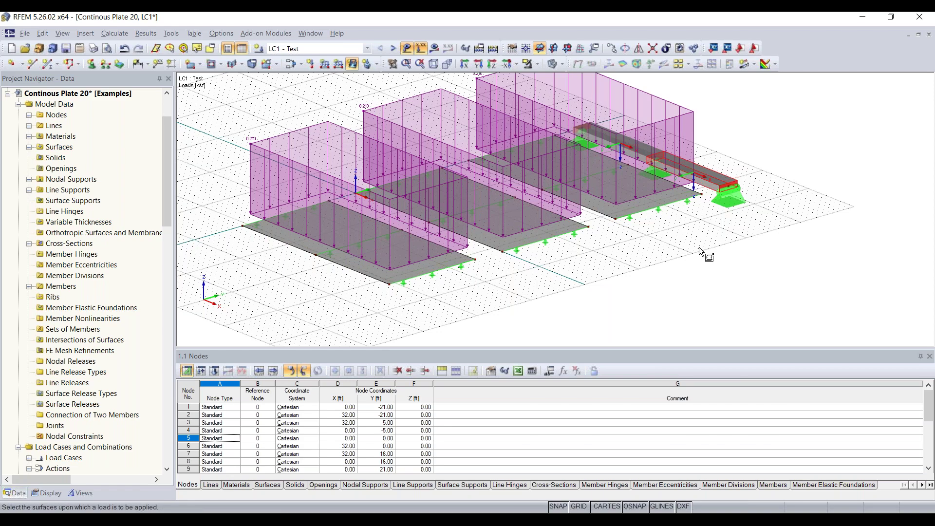
pyautogui.press('Escape')
# Step: Define a new member load as a uniform force of -0.210 kip/ft in global direction ZL
pyautogui.keyDown('ctrl'); pyautogui.moveTo(776, 236); pyautogui.dragTo(377, 267, button='middle'); pyautogui.keyUp('ctrl')
pyautogui.rightClick(376, 264)
pyautogui.click(671, 324)
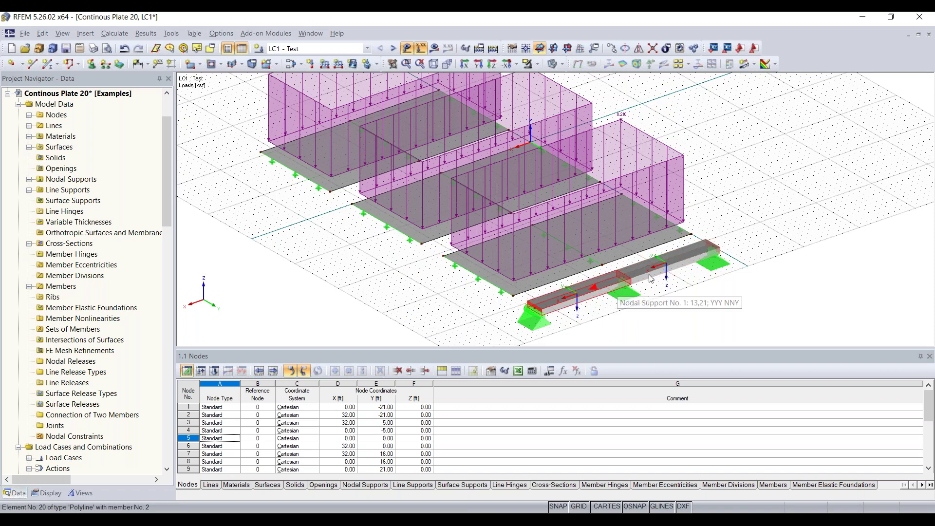
pyautogui.scroll(1, 654, 285)
pyautogui.moveTo(654, 285); pyautogui.dragTo(643, 268, button='middle')
pyautogui.moveTo(598, 256)
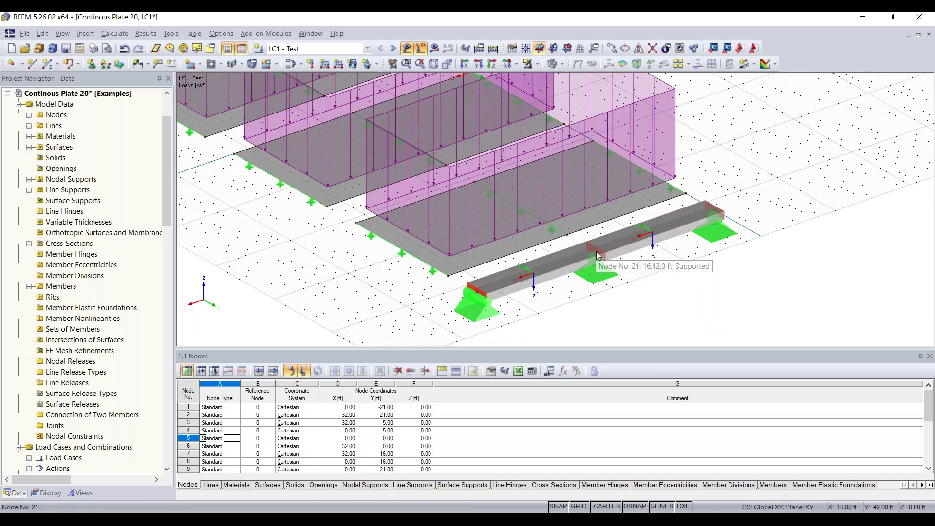
pyautogui.click(325, 64)
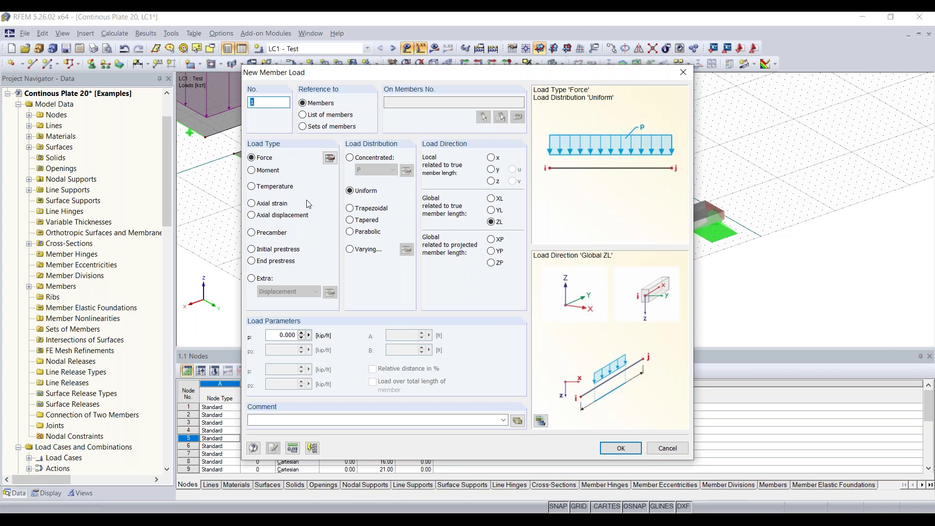
pyautogui.moveTo(401, 79)
pyautogui.mouseDown()
pyautogui.moveTo(379, 206)
pyautogui.moveTo(390, 77)
pyautogui.mouseUp()
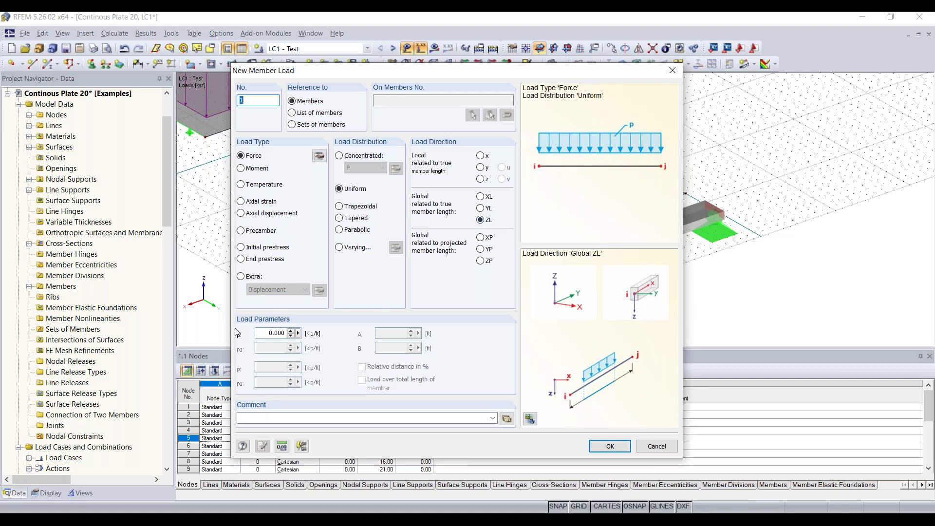
pyautogui.click(263, 331)
pyautogui.write('-')
pyautogui.write('0.210')
pyautogui.click(611, 445)
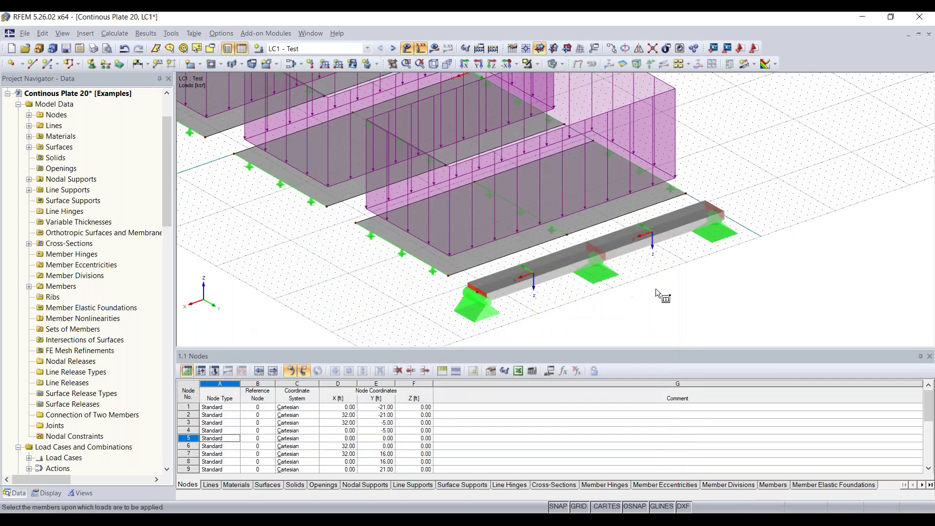
# Step: Apply the defined member load to both beam members and end the command
pyautogui.click(624, 242)
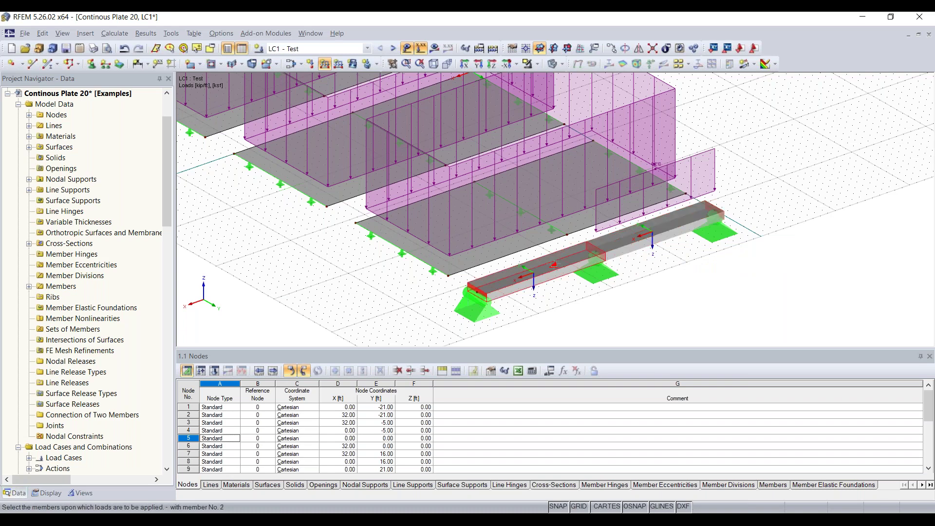
pyautogui.click(554, 265)
pyautogui.press('Escape')
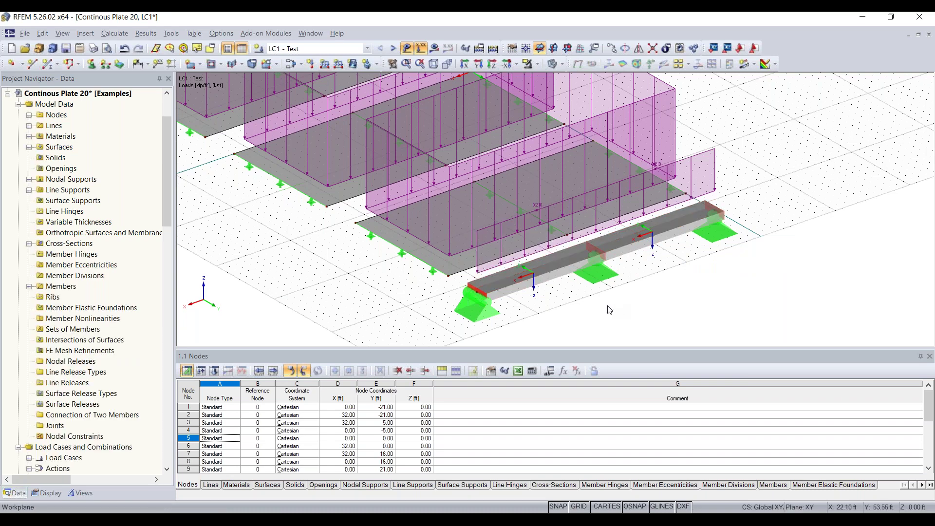
# Step: Check the loads on the plates and the beam, and hide the load display
pyautogui.moveTo(578, 320); pyautogui.dragTo(694, 293, button='middle')
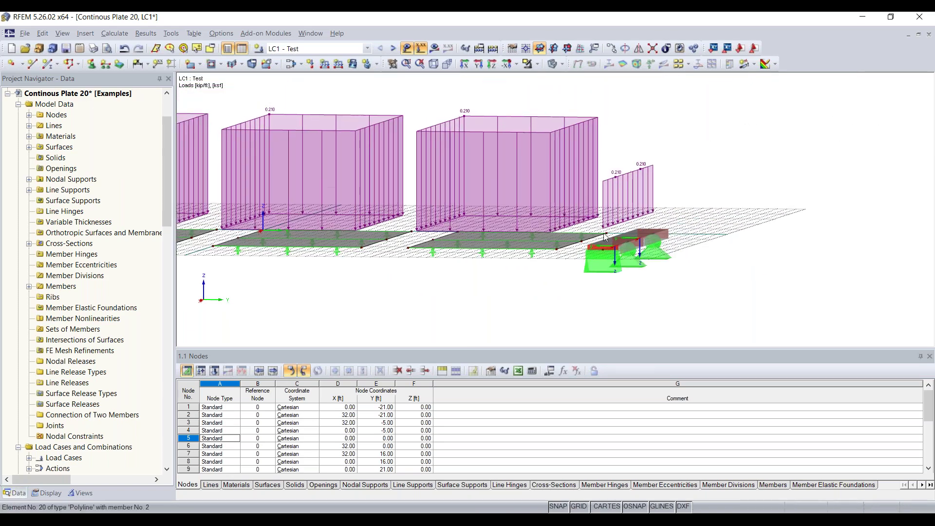
pyautogui.scroll(3, 614, 234)
pyautogui.scroll(1, 633, 244)
pyautogui.keyDown('ctrl'); pyautogui.moveTo(764, 275); pyautogui.dragTo(695, 249, button='middle'); pyautogui.keyUp('ctrl')
pyautogui.scroll(-5, 695, 249)
pyautogui.keyDown('ctrl'); pyautogui.moveTo(520, 282); pyautogui.dragTo(711, 302, button='middle'); pyautogui.keyUp('ctrl')
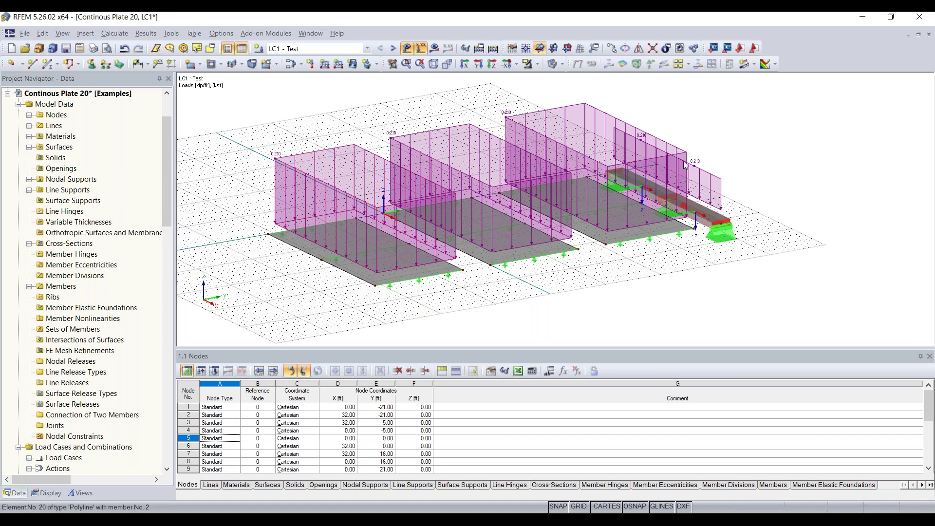
pyautogui.click(408, 49)
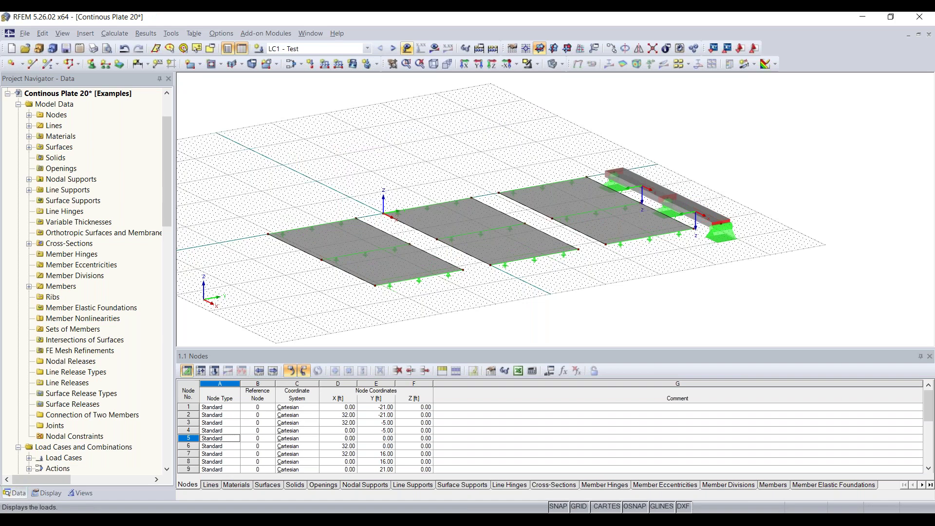
# Step: Add a new surface FE mesh refinement with a target FE length of 0.20 ft to the first plate (surface 1)
pyautogui.keyDown('ctrl'); pyautogui.moveTo(604, 287); pyautogui.dragTo(629, 288, button='middle'); pyautogui.keyUp('ctrl')
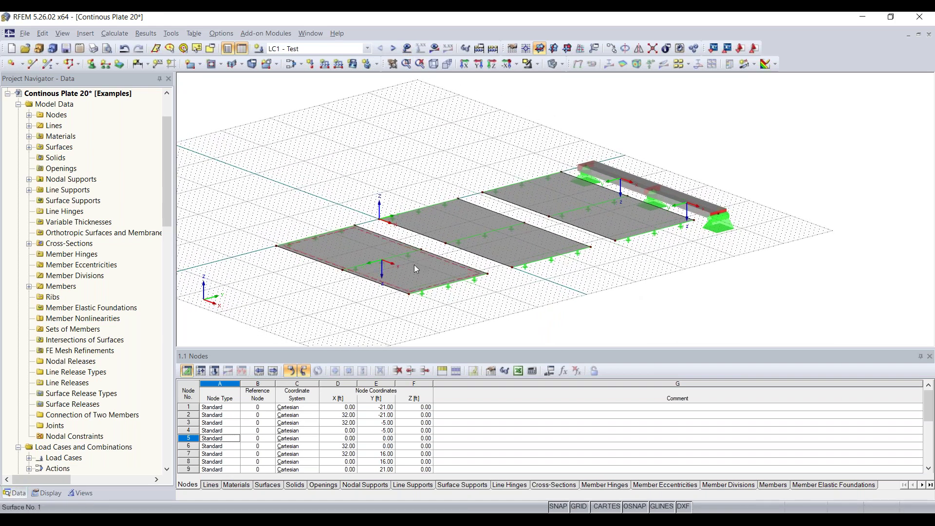
pyautogui.scroll(6, 414, 266)
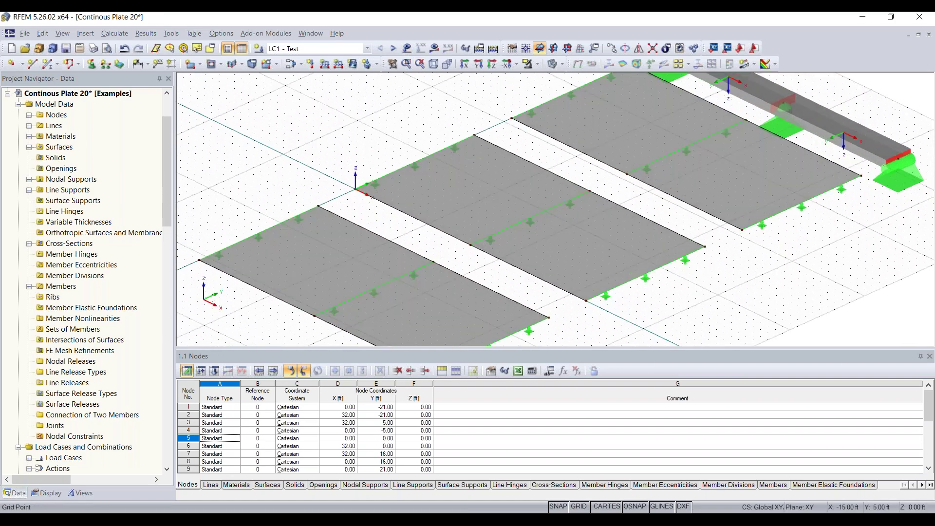
pyautogui.scroll(-2, 314, 189)
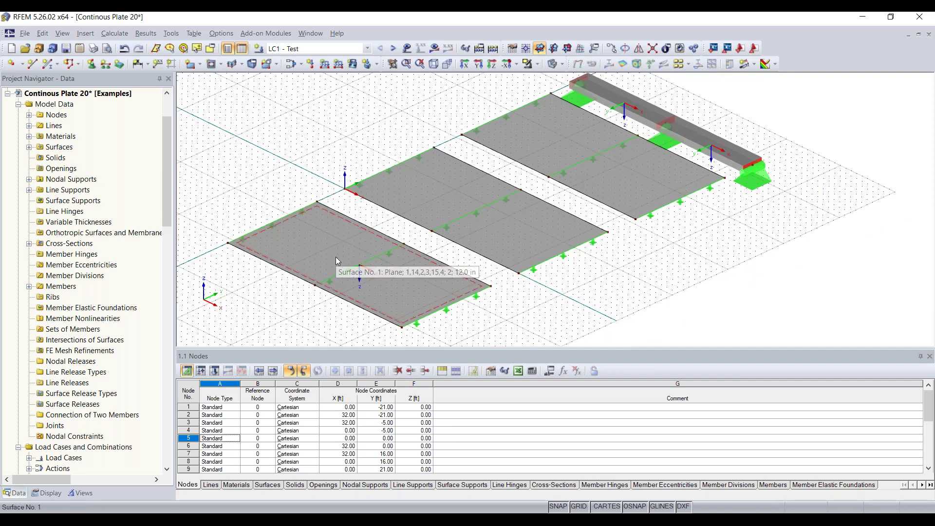
pyautogui.rightClick(312, 243)
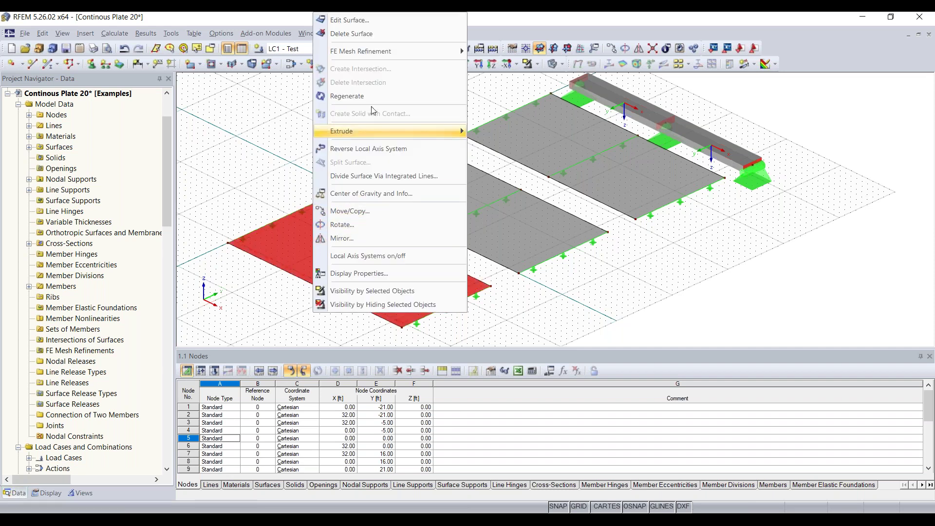
pyautogui.moveTo(365, 48)
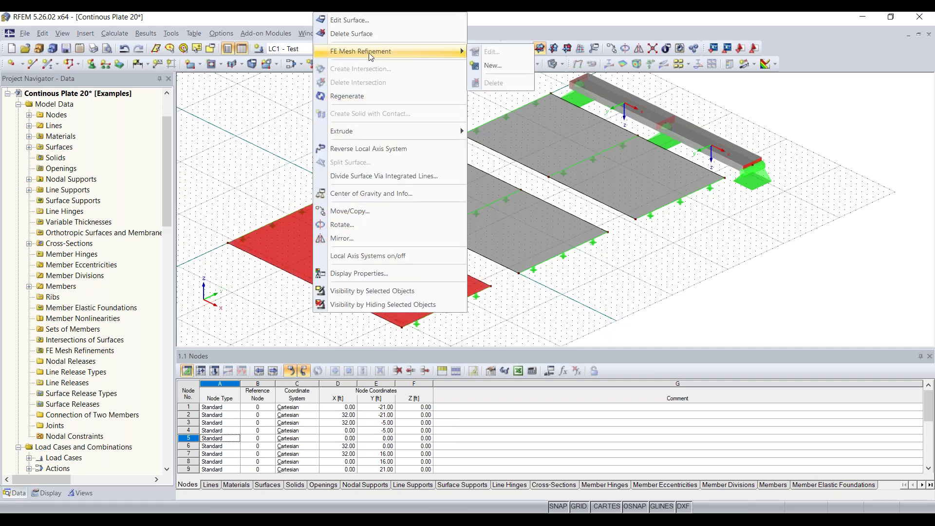
pyautogui.click(507, 64)
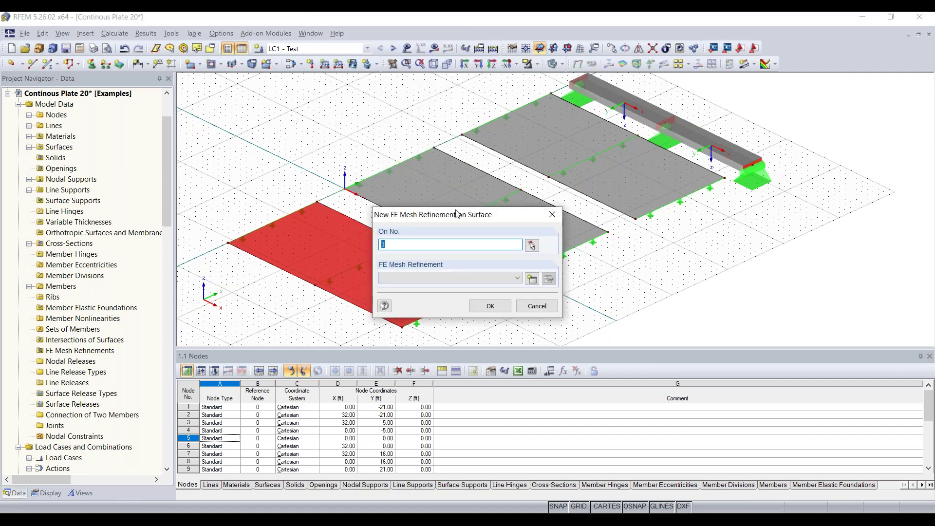
pyautogui.moveTo(460, 216); pyautogui.dragTo(473, 195)
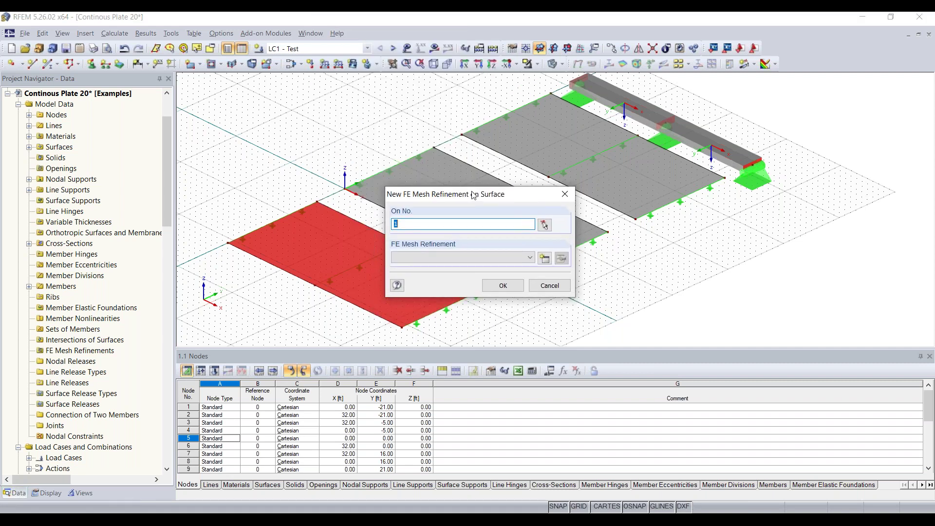
pyautogui.click(545, 258)
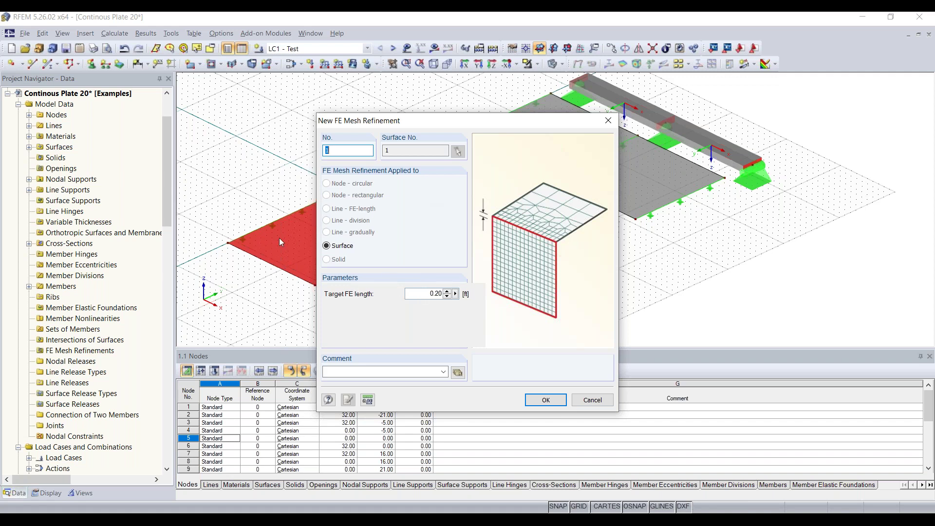
pyautogui.doubleClick(434, 294)
pyautogui.click(545, 400)
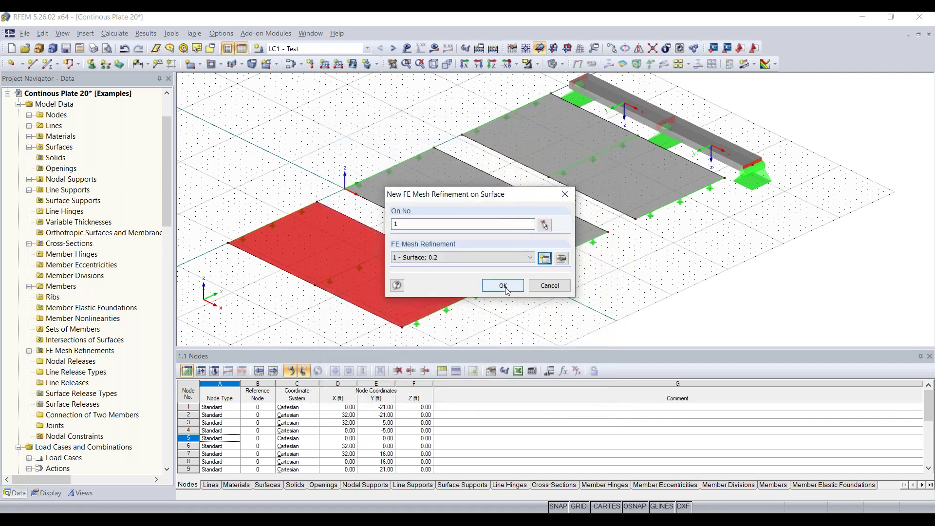
pyautogui.click(504, 286)
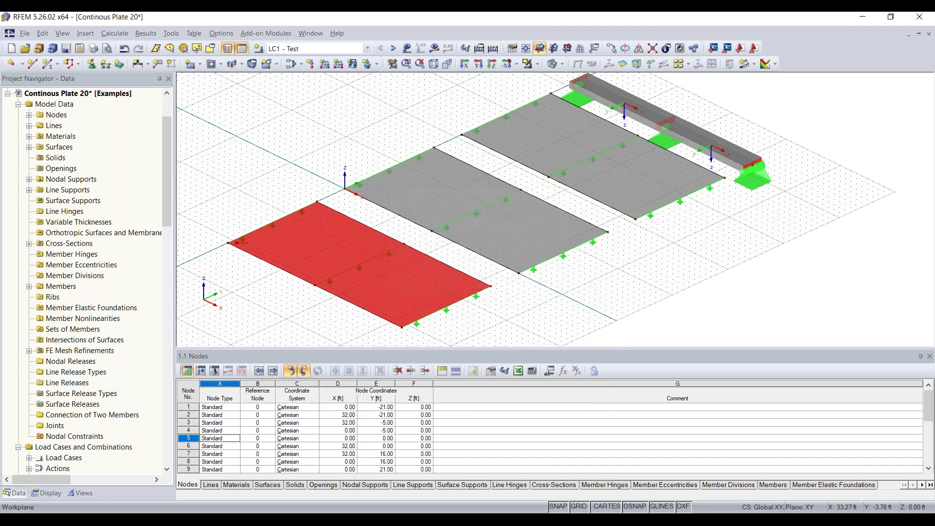
# Step: Add a new surface FE mesh refinement with a target FE length of 0.4 ft to the middle plate (surface 2)
pyautogui.scroll(5, 201, 229)
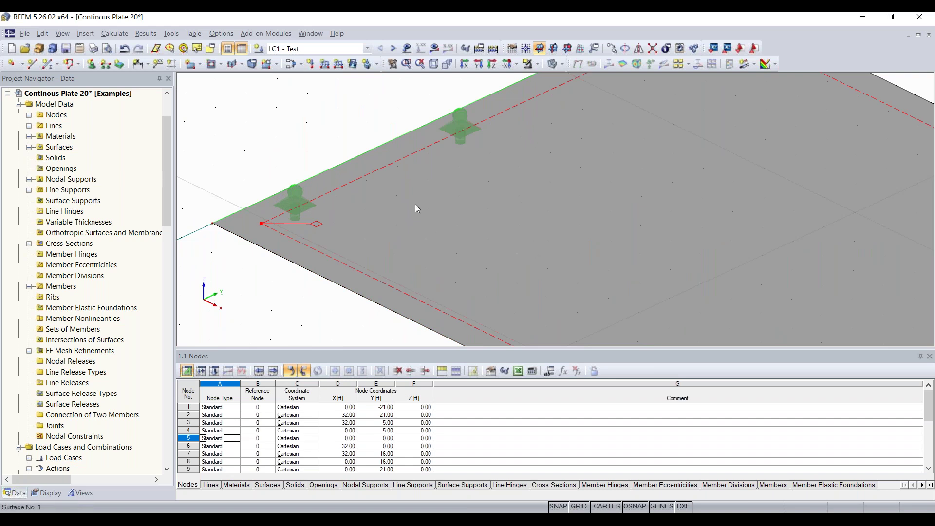
pyautogui.scroll(-5, 431, 229)
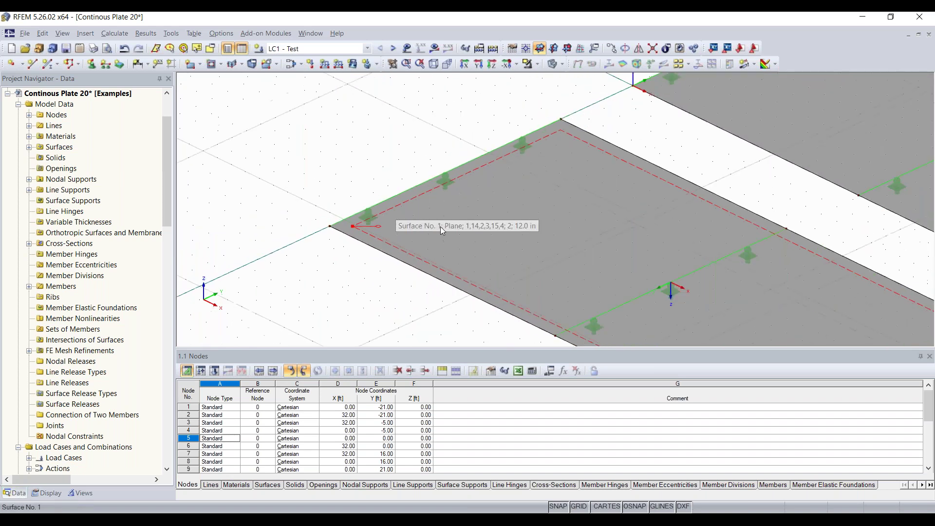
pyautogui.scroll(-4, 440, 227)
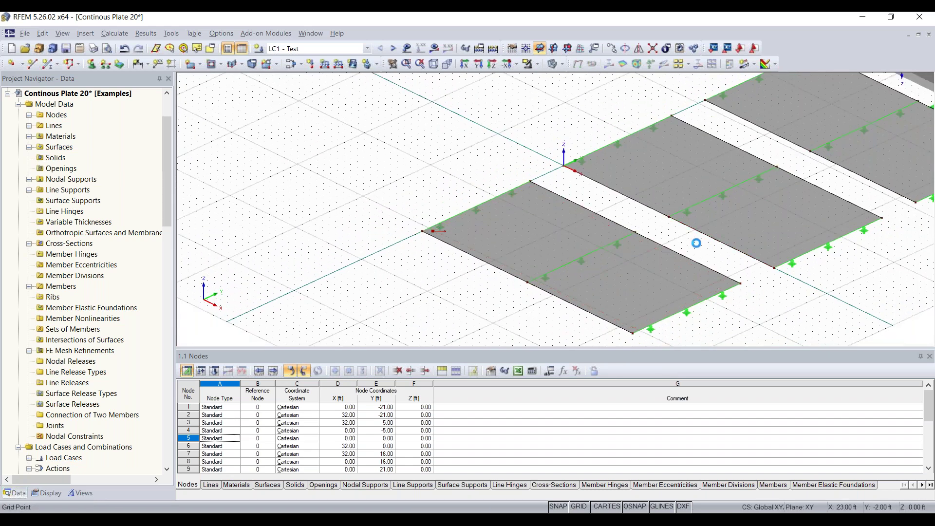
pyautogui.moveTo(715, 267); pyautogui.dragTo(524, 269, button='middle')
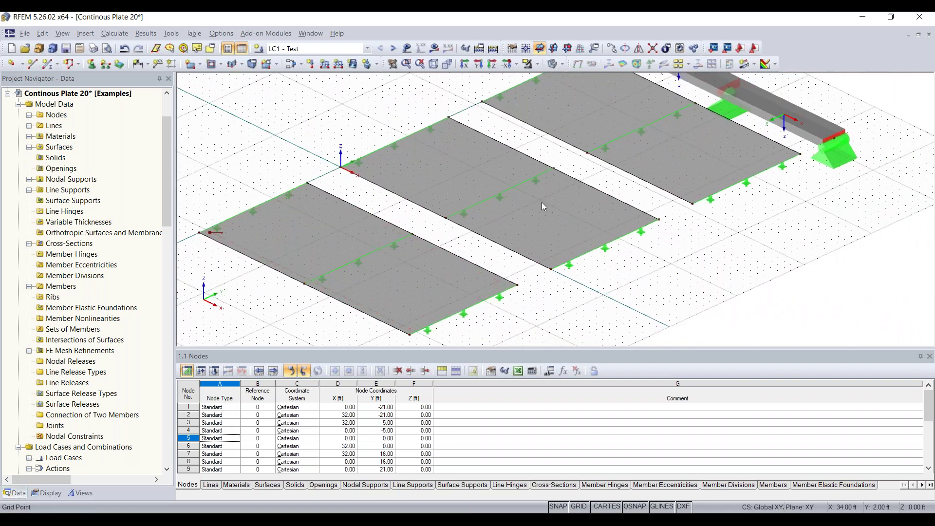
pyautogui.keyDown('ctrl'); pyautogui.moveTo(695, 264); pyautogui.dragTo(617, 265, button='middle'); pyautogui.keyUp('ctrl')
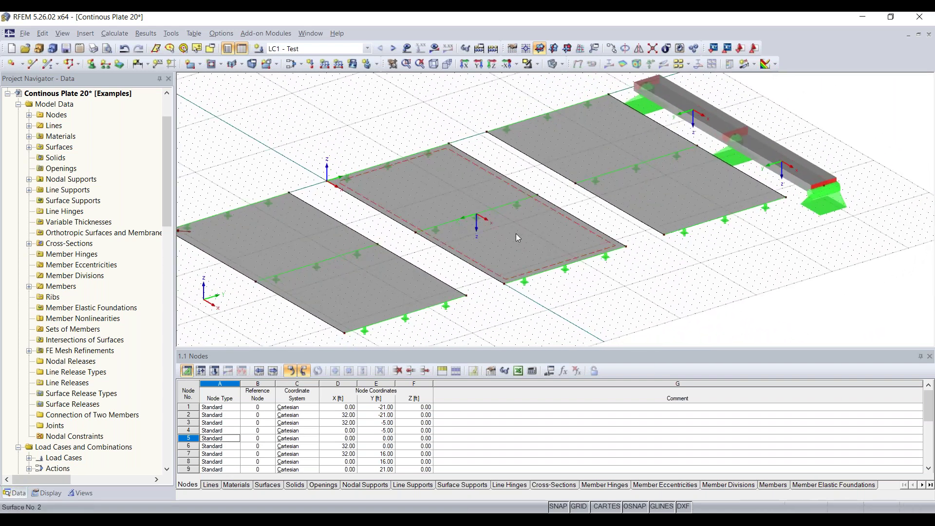
pyautogui.moveTo(517, 235)
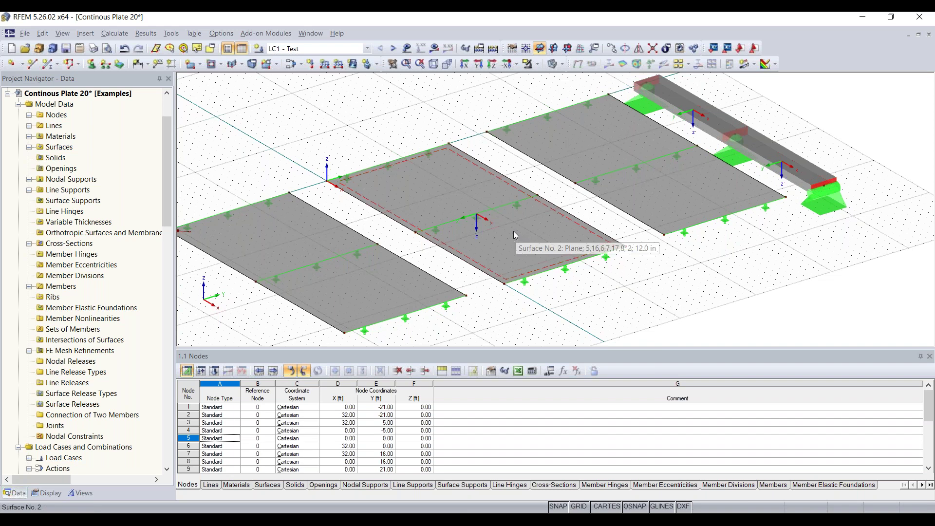
pyautogui.rightClick(514, 231)
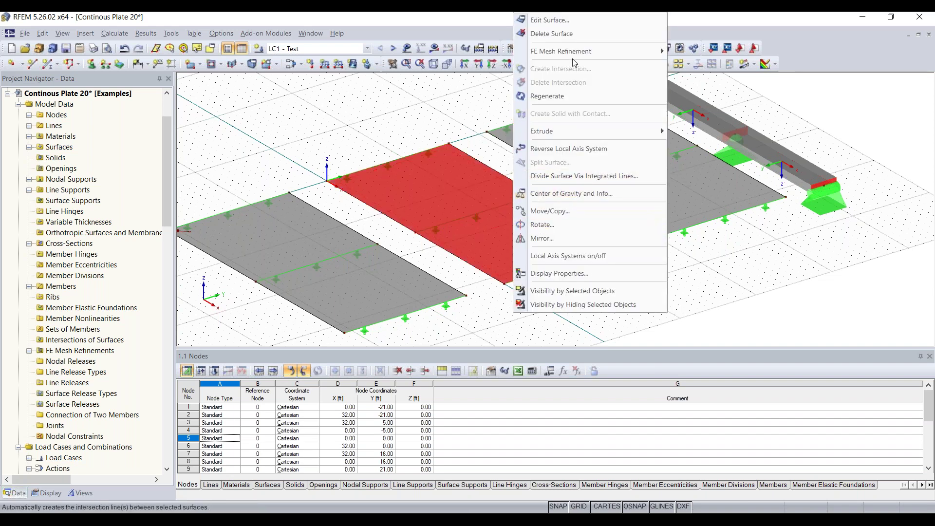
pyautogui.moveTo(574, 52)
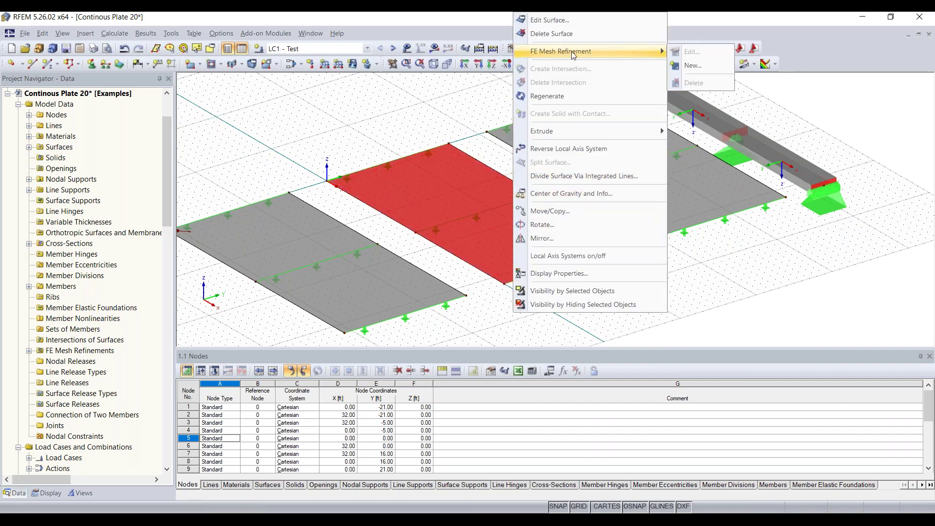
pyautogui.click(711, 66)
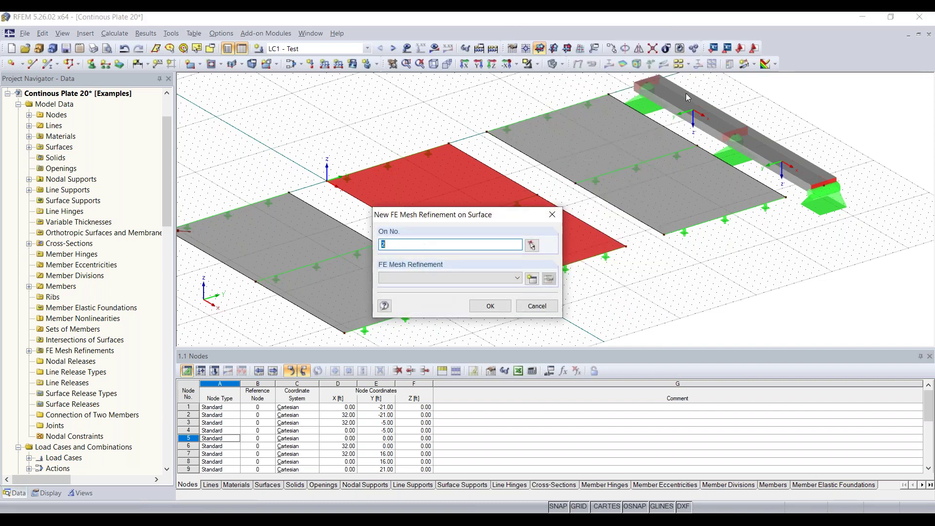
pyautogui.click(517, 282)
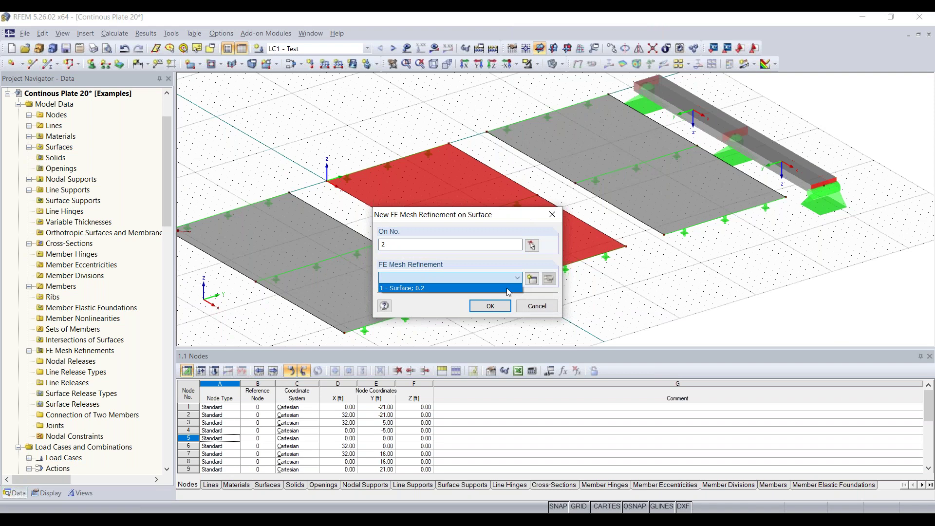
pyautogui.click(515, 278)
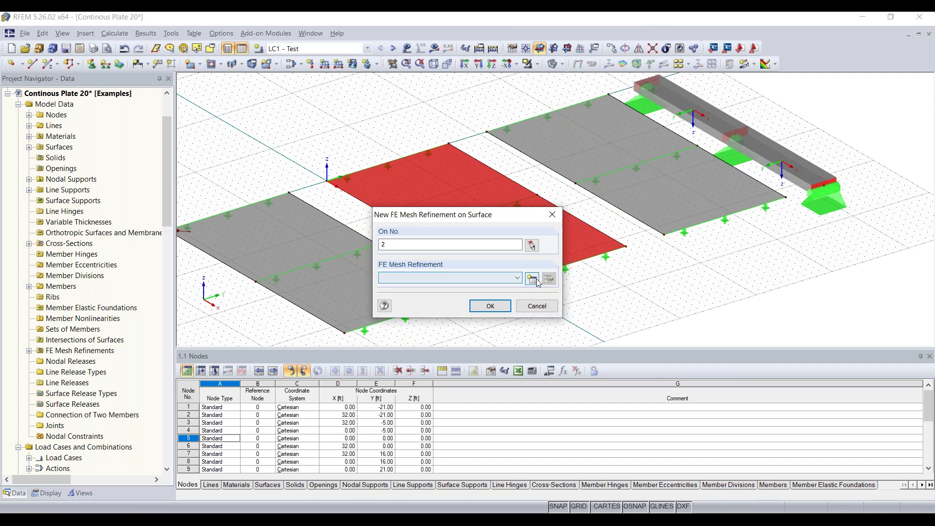
pyautogui.click(536, 278)
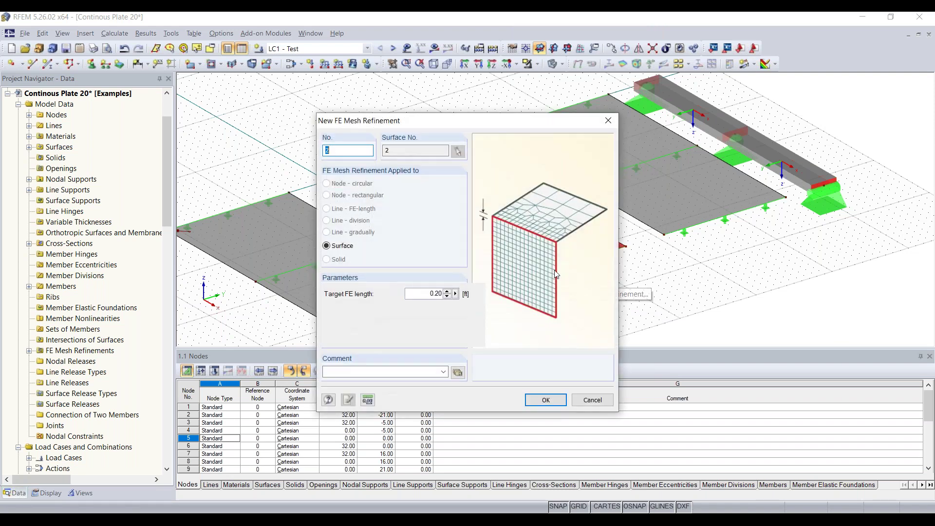
pyautogui.moveTo(429, 293); pyautogui.dragTo(495, 294)
pyautogui.write('0.4')
pyautogui.click(557, 400)
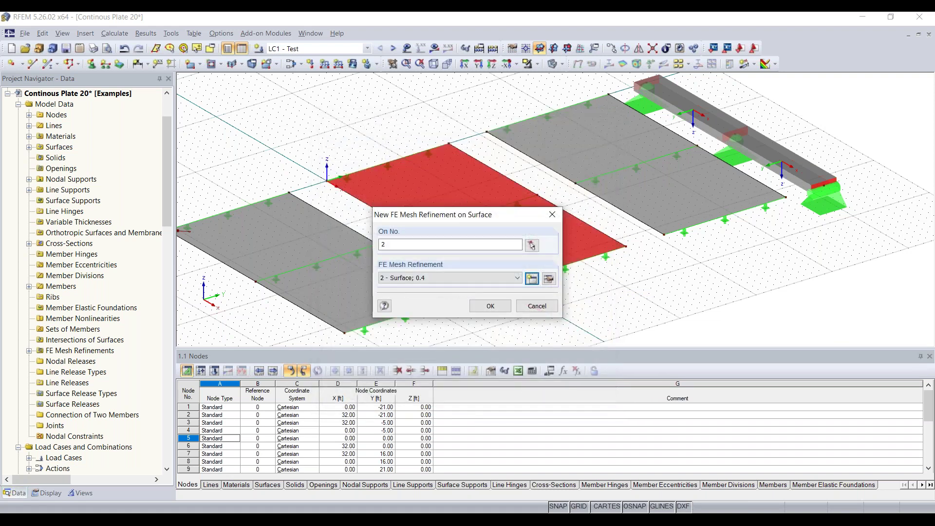
pyautogui.click(490, 306)
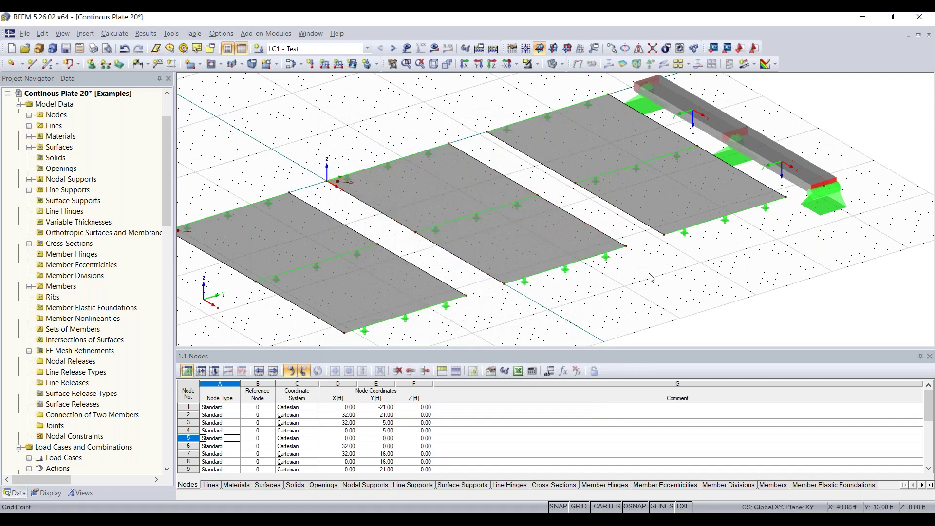
# Step: Add a new surface FE mesh refinement with a target FE length of 0.6 ft to the third plate (surface 3)
pyautogui.rightClick(671, 195)
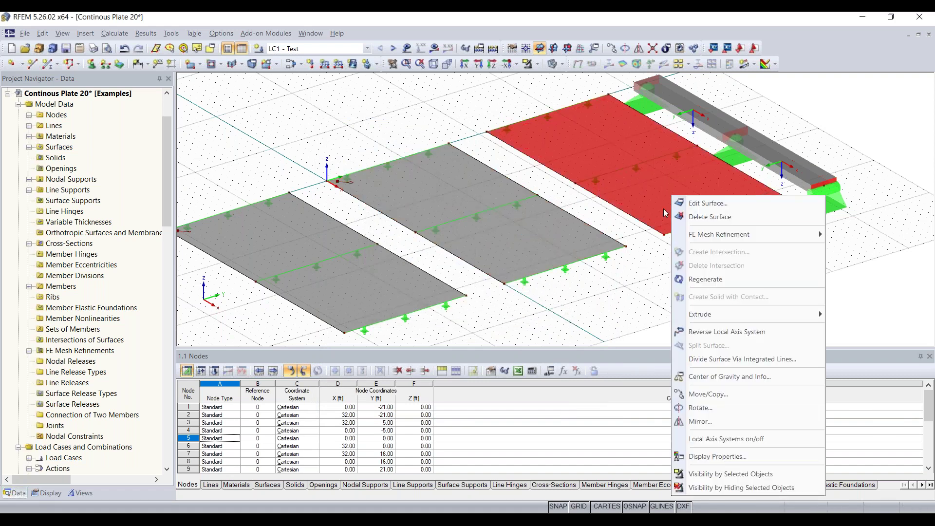
pyautogui.click(660, 261)
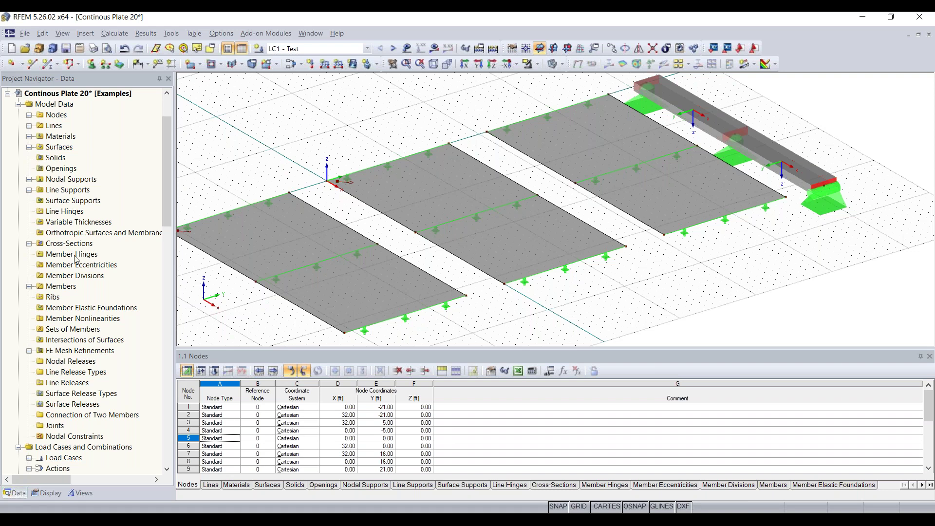
pyautogui.scroll(-1, 67, 269)
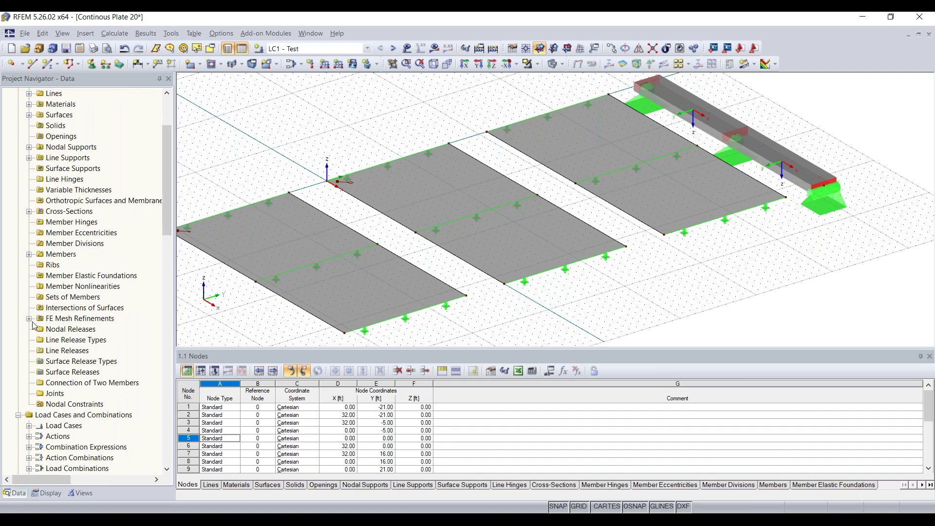
pyautogui.click(68, 320)
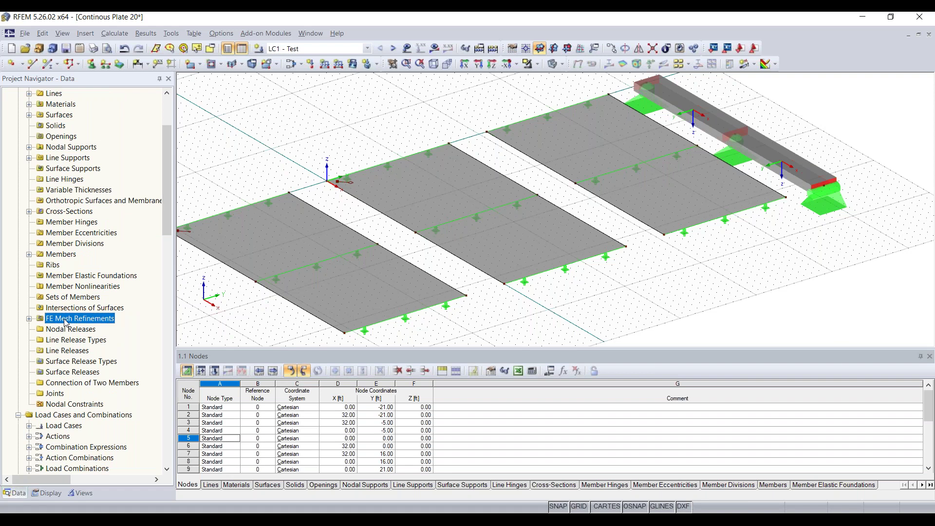
pyautogui.click(29, 318)
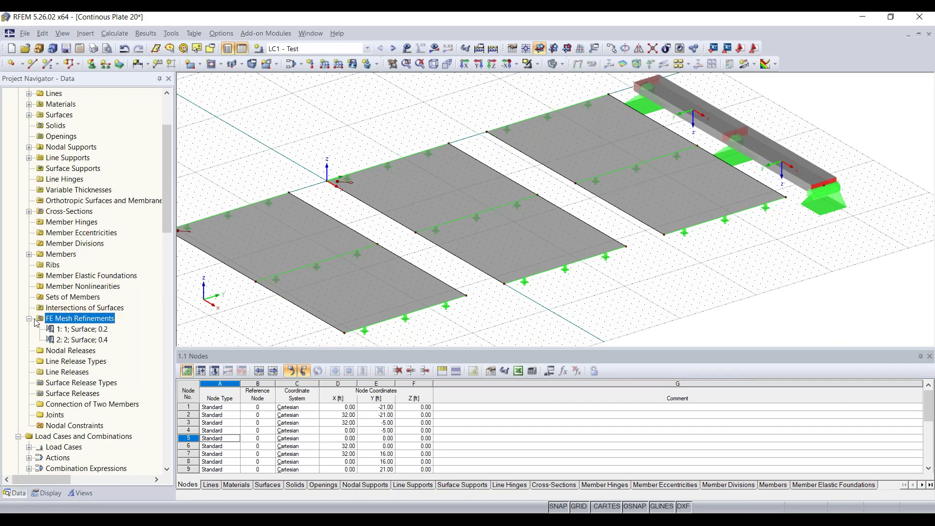
pyautogui.rightClick(88, 322)
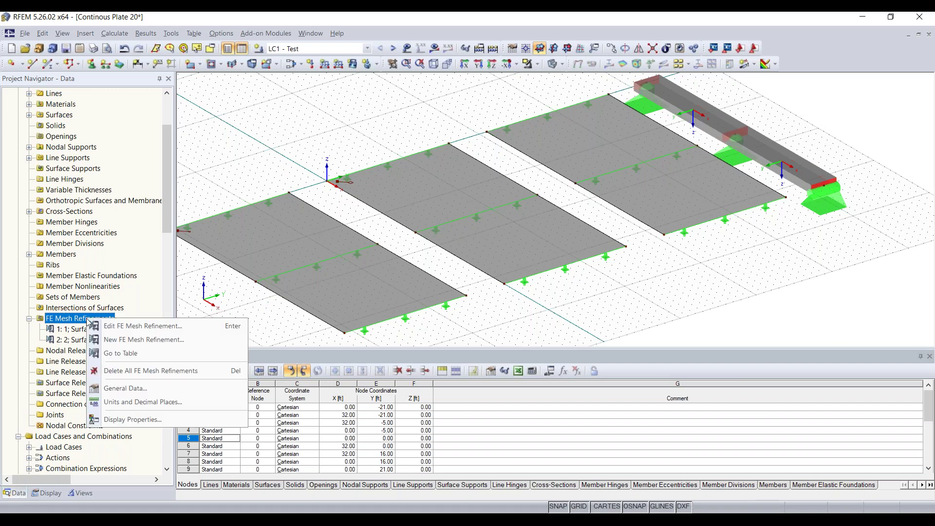
pyautogui.click(141, 340)
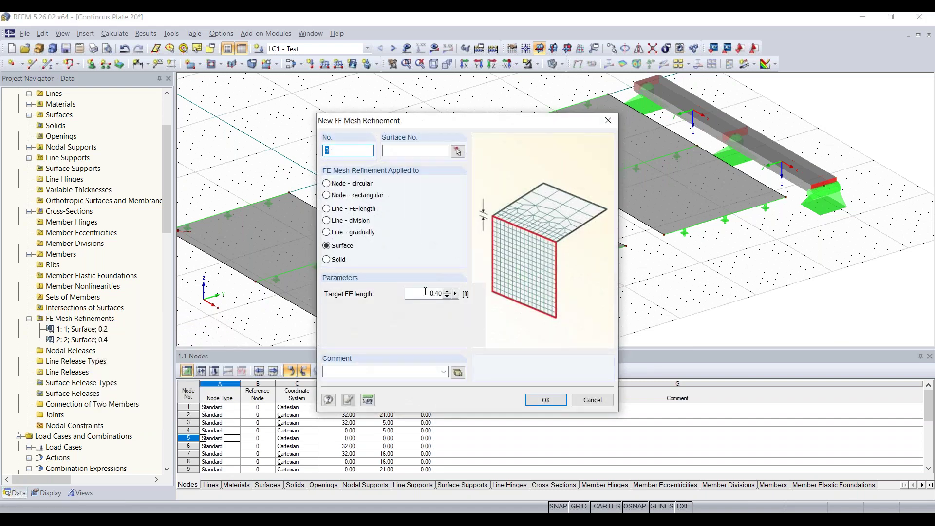
pyautogui.click(426, 291)
pyautogui.write('0.6')
pyautogui.click(545, 400)
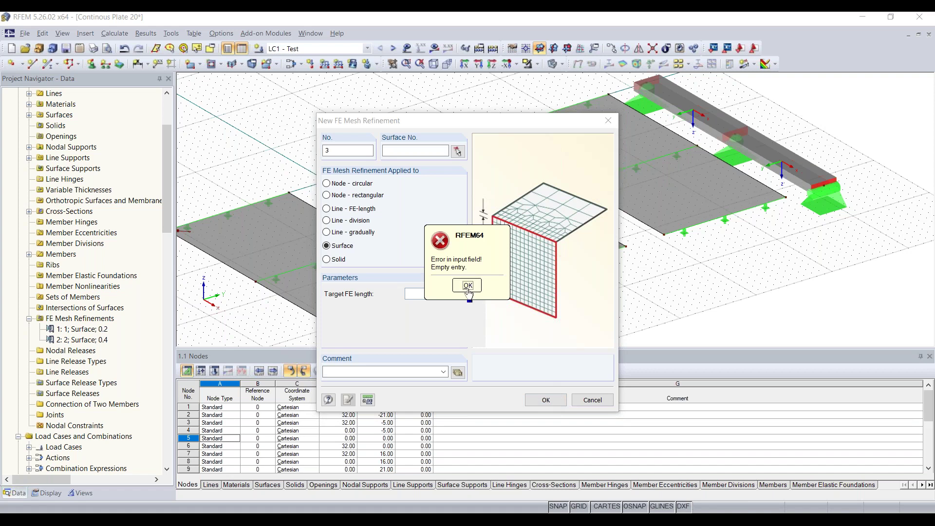
pyautogui.click(469, 299)
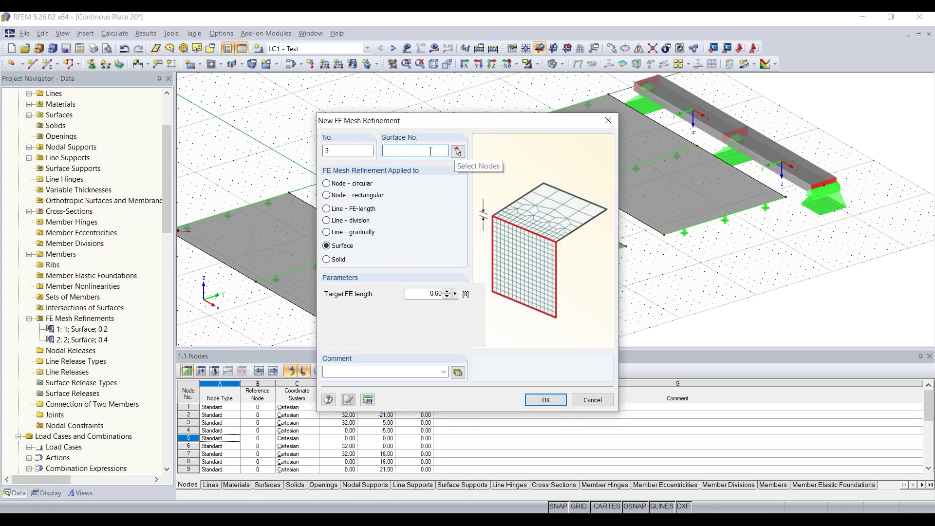
pyautogui.click(457, 152)
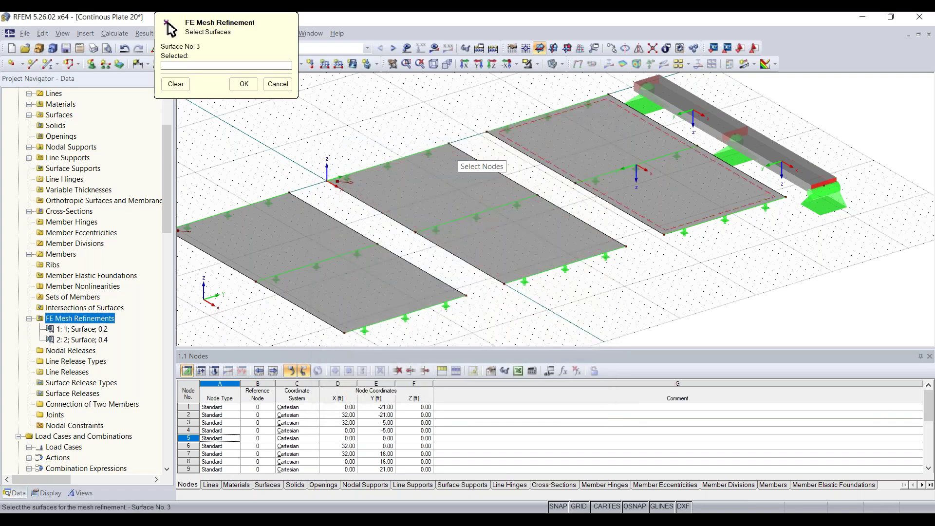
pyautogui.click(244, 84)
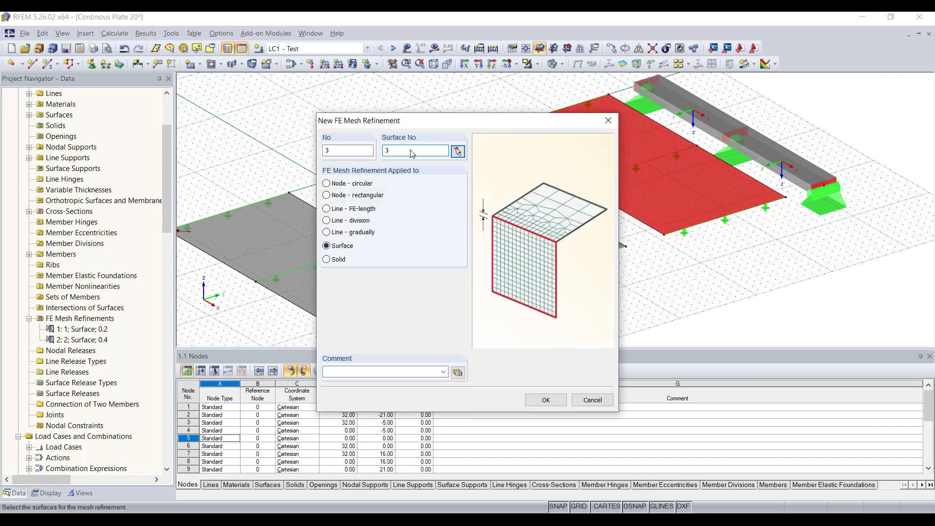
pyautogui.click(546, 400)
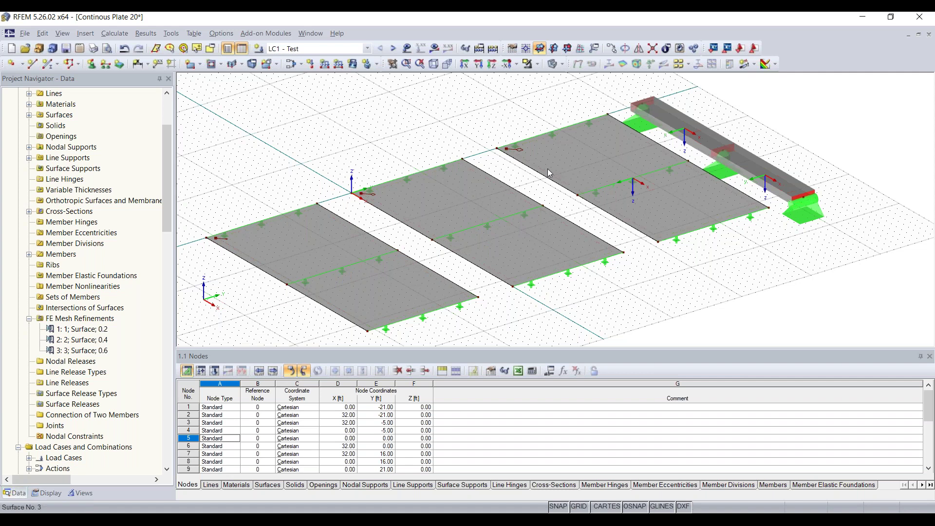
# Step: Create result section AA via plane along the first plate's middle, from (0, -13, 0) to (32, -13, 0) ft
pyautogui.keyDown('ctrl'); pyautogui.moveTo(616, 300); pyautogui.dragTo(637, 285, button='middle'); pyautogui.keyUp('ctrl')
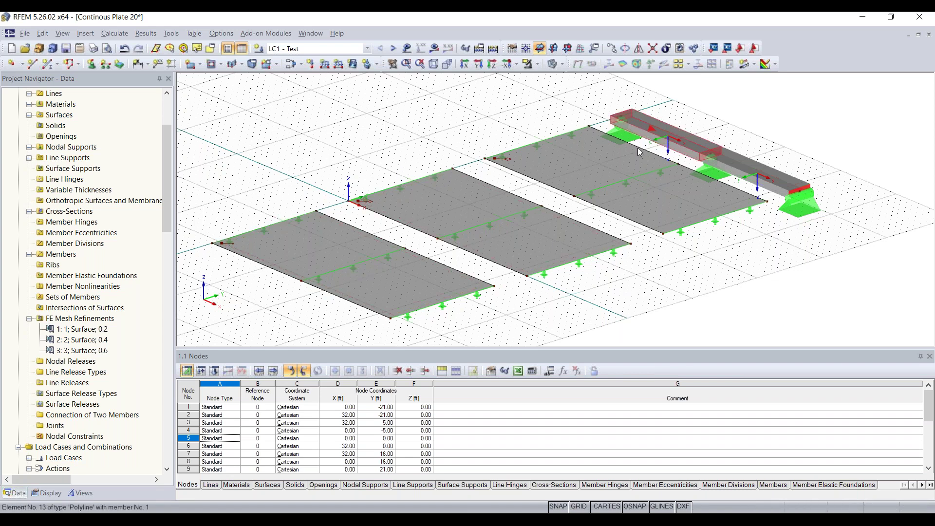
pyautogui.moveTo(423, 128); pyautogui.dragTo(501, 129, button='middle')
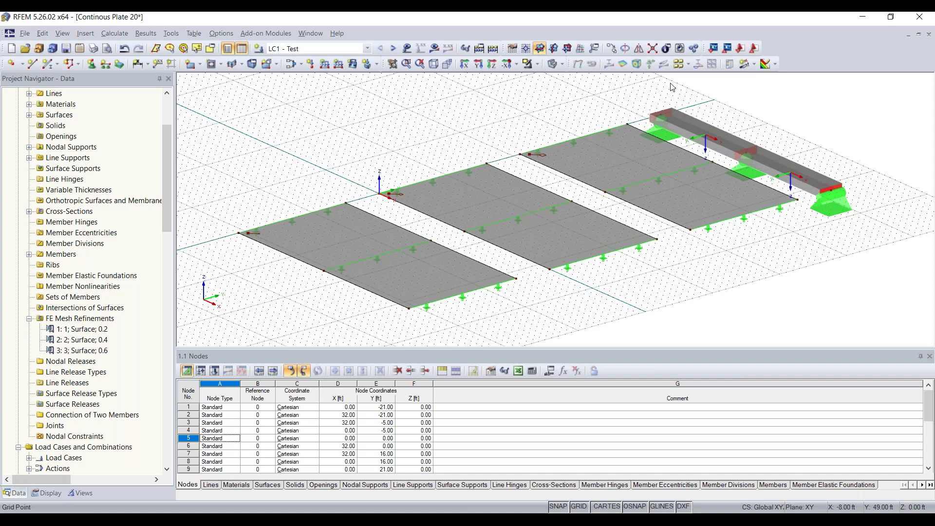
pyautogui.click(755, 65)
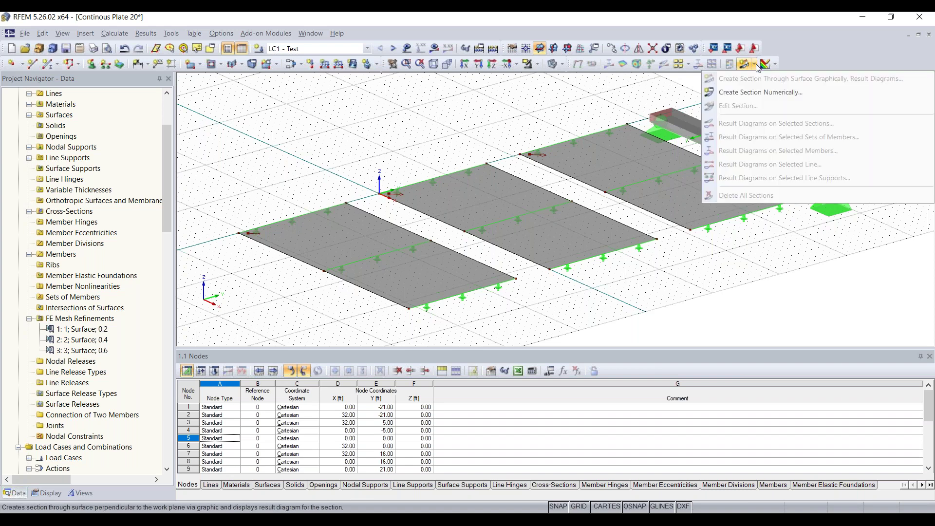
pyautogui.click(758, 92)
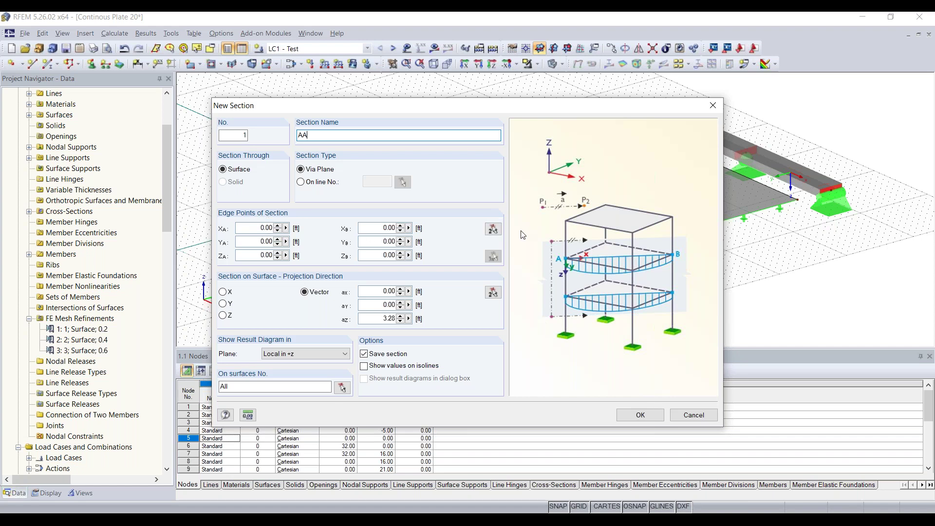
pyautogui.click(493, 228)
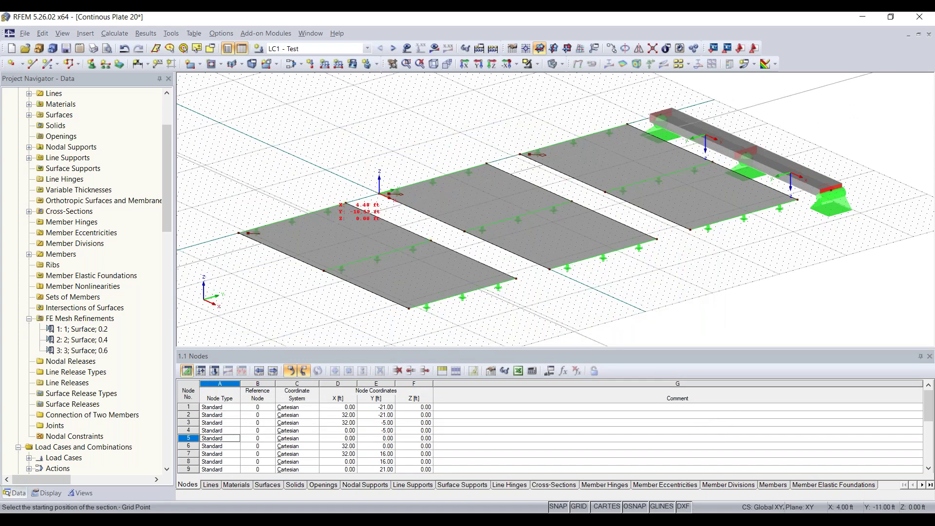
pyautogui.click(292, 218)
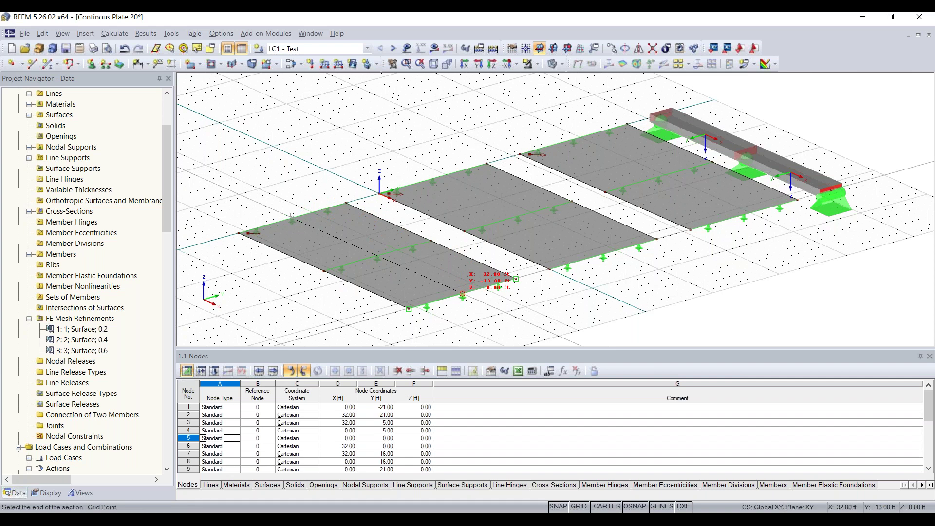
pyautogui.click(462, 294)
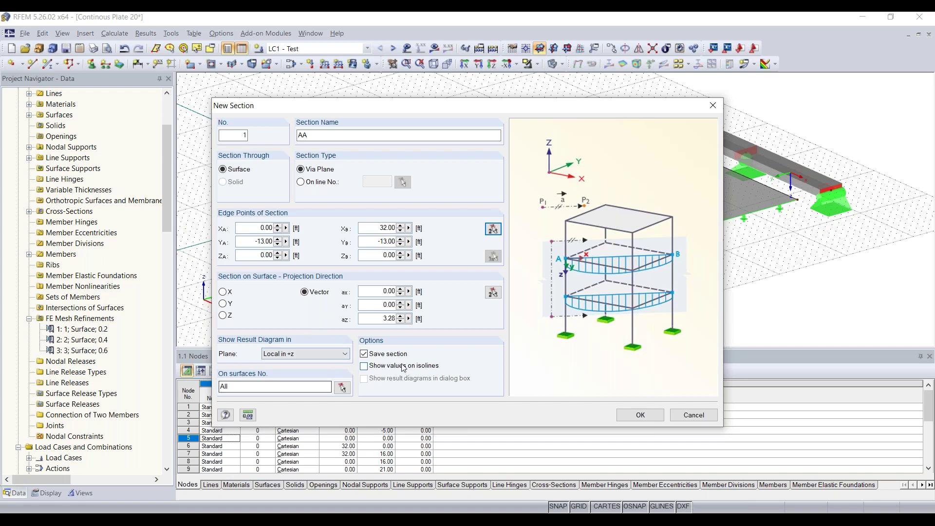
pyautogui.click(639, 415)
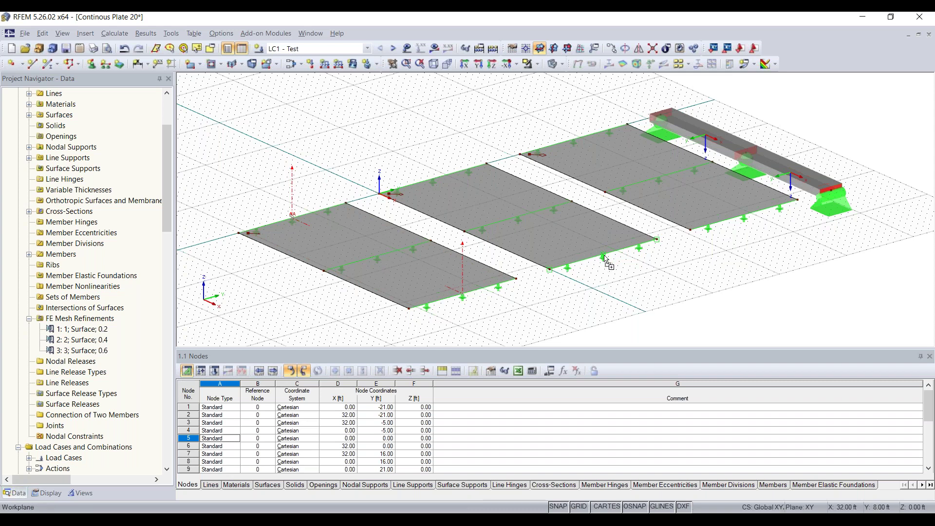
# Step: Copy section AA to the middle of the second plate (Y = 8 ft) and of the third plate (Y = 29 ft)
pyautogui.keyDown('ctrl'); pyautogui.moveTo(604, 255); pyautogui.dragTo(603, 255); pyautogui.keyUp('ctrl')
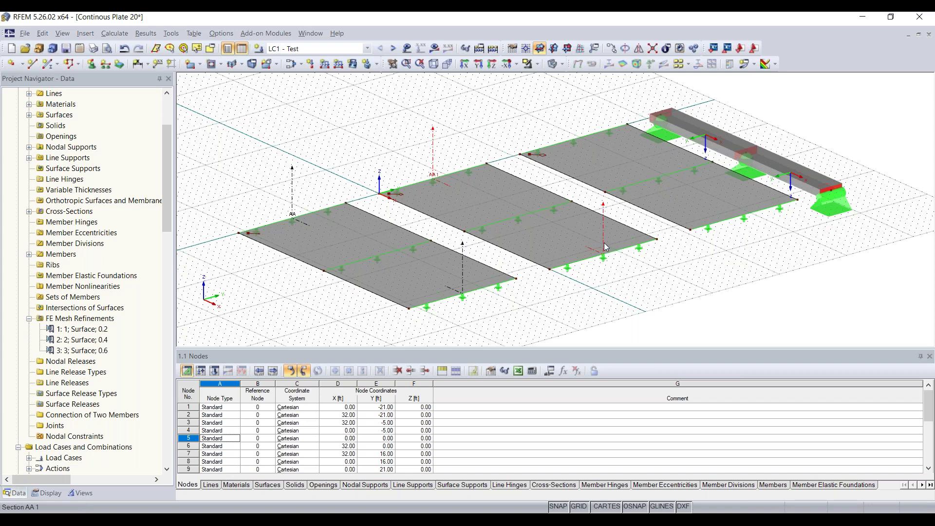
pyautogui.click(745, 219)
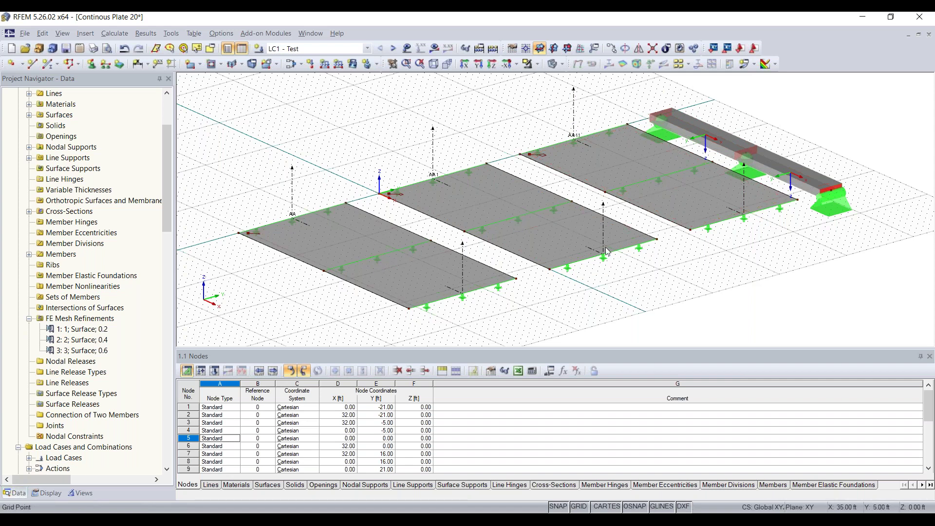
pyautogui.scroll(5, 445, 184)
pyautogui.scroll(-5, 445, 185)
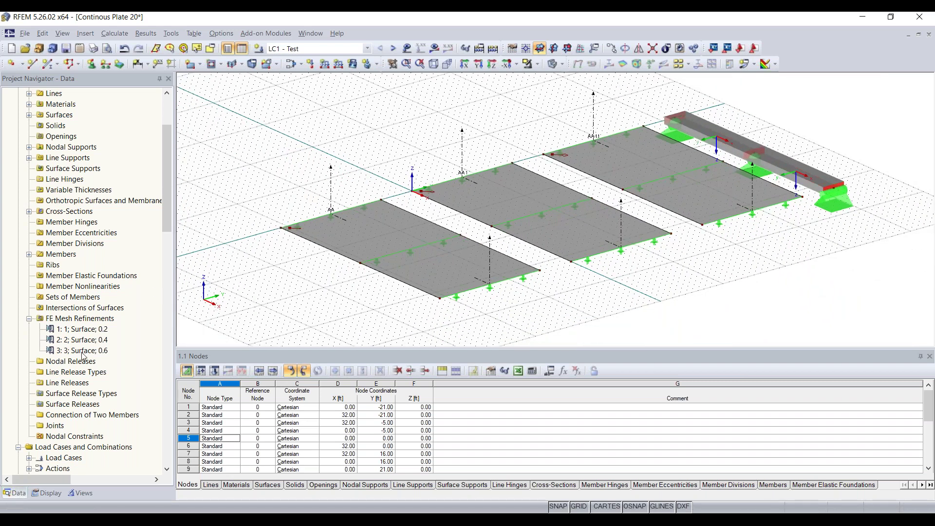
# Step: Rename the second plate's section, number 2, as AB
pyautogui.scroll(-4, 82, 353)
pyautogui.scroll(5, 82, 357)
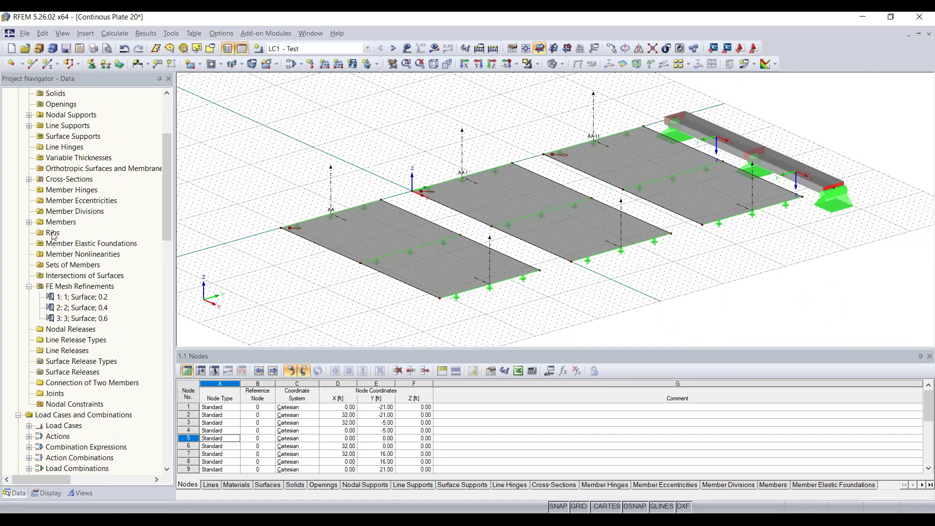
pyautogui.scroll(-9, 67, 214)
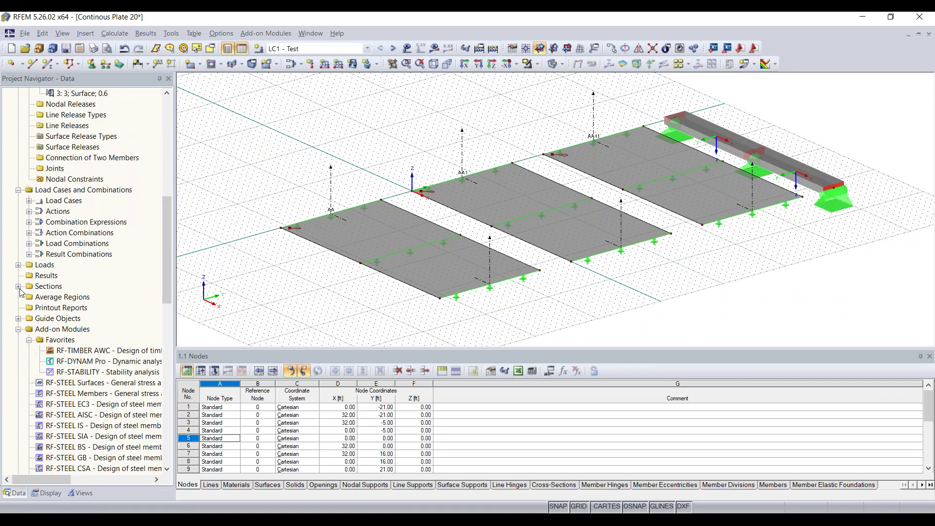
pyautogui.click(18, 287)
pyautogui.click(55, 307)
pyautogui.doubleClick(57, 307)
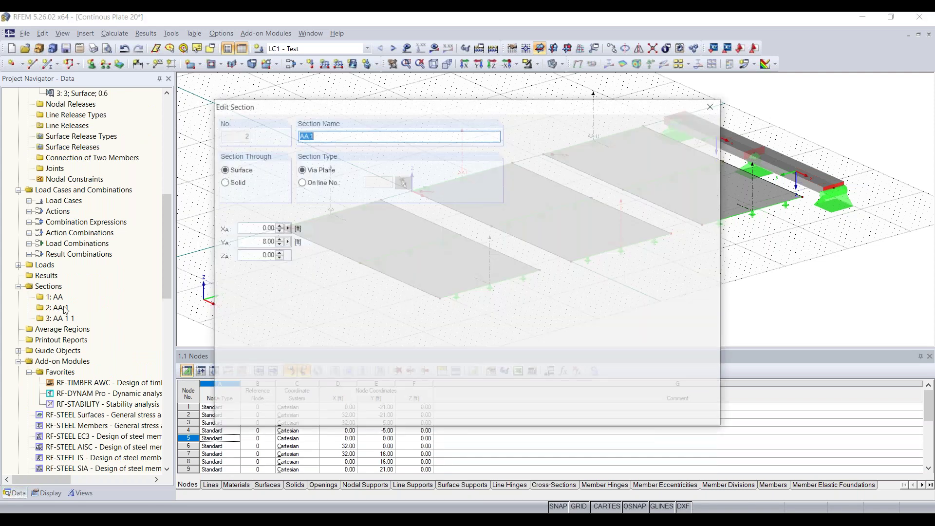
pyautogui.click(361, 137)
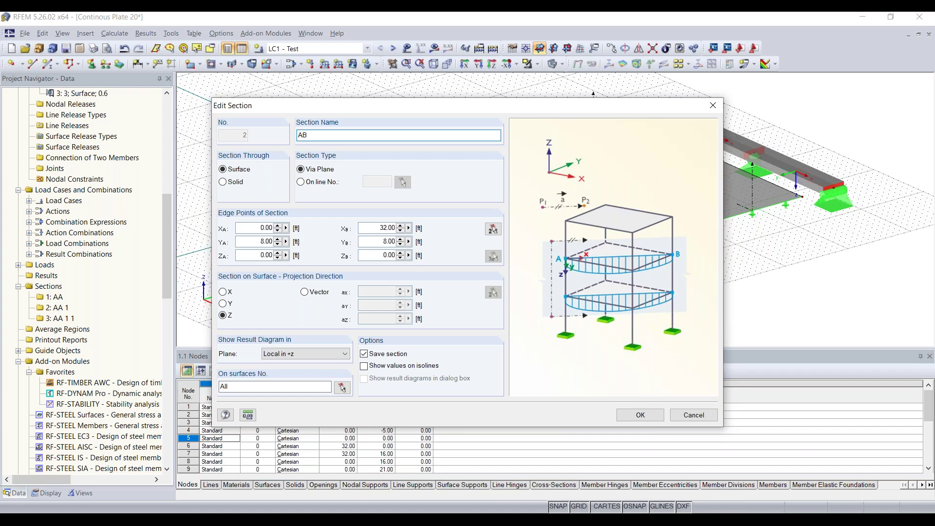
pyautogui.click(633, 415)
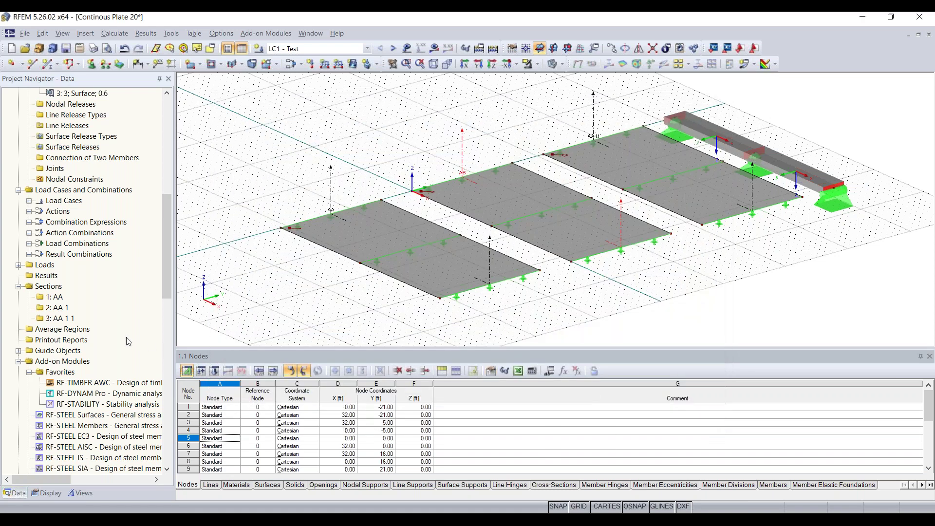
# Step: Rename the third plate's section, number 3, as AC
pyautogui.click(60, 318)
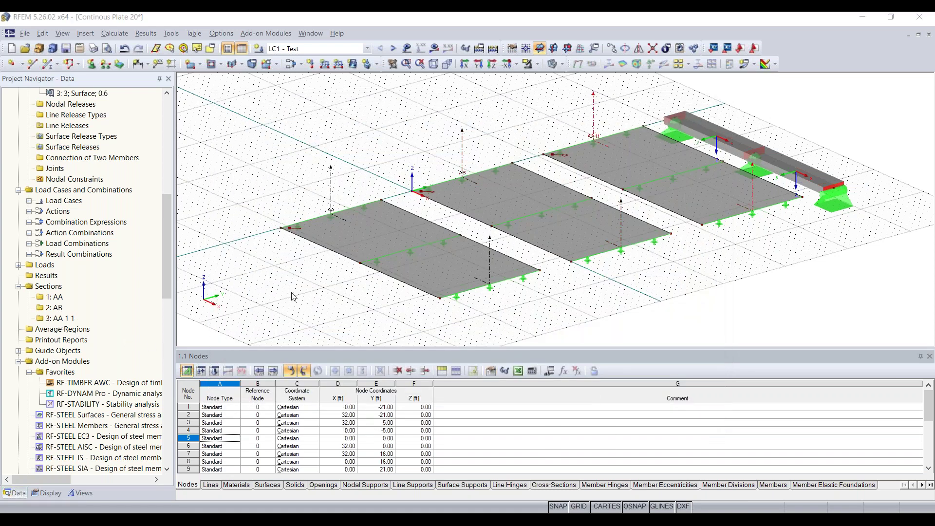
pyautogui.click(359, 139)
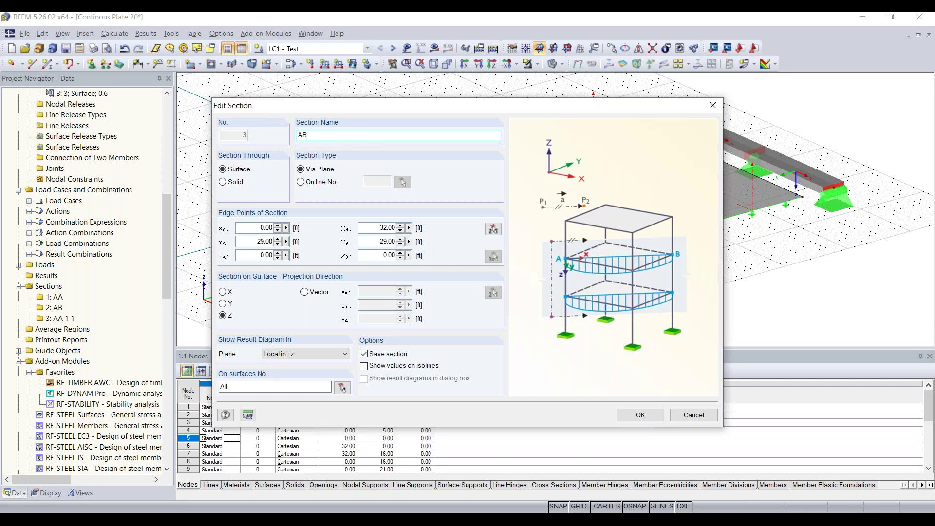
pyautogui.press('BackSpace')
pyautogui.write('C')
pyautogui.click(641, 415)
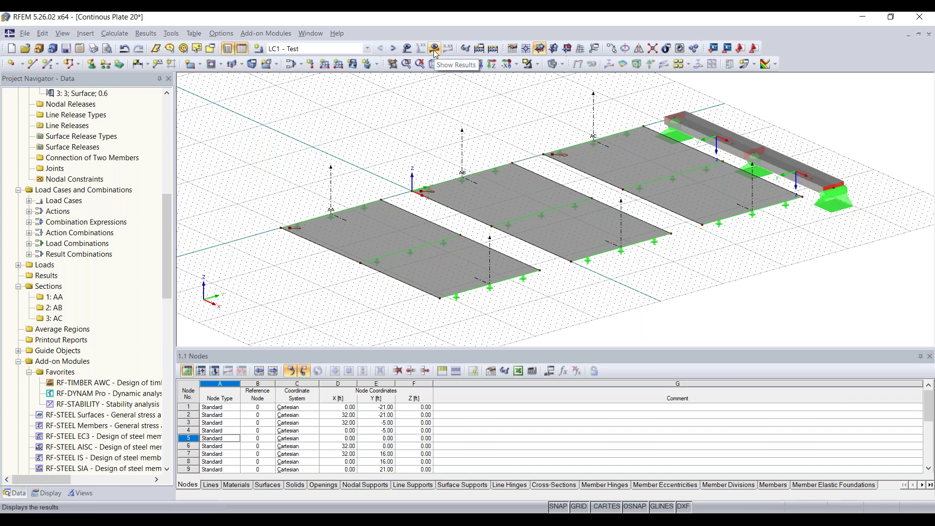
# Step: Keep load case LC1 - Test active, run the calculation and view the global deformations of the plates and beam
pyautogui.click(317, 48)
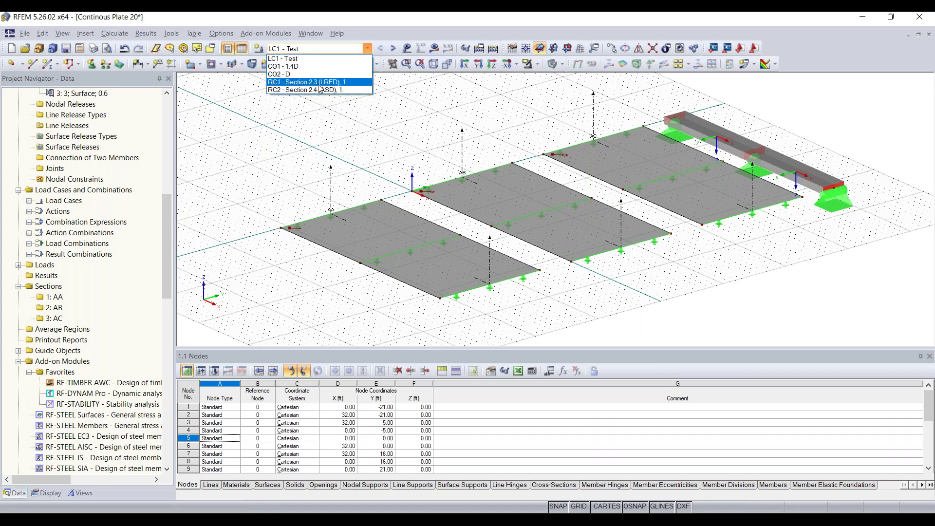
pyautogui.click(329, 50)
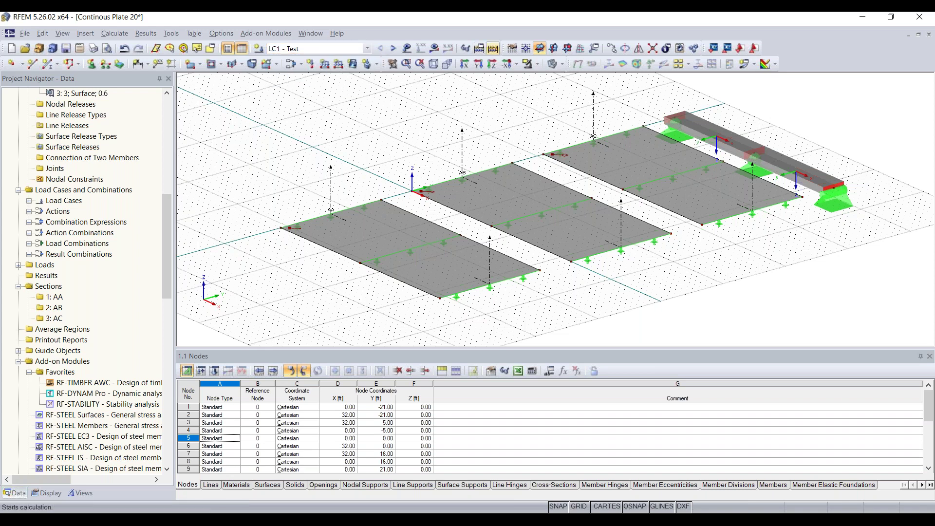
pyautogui.click(493, 49)
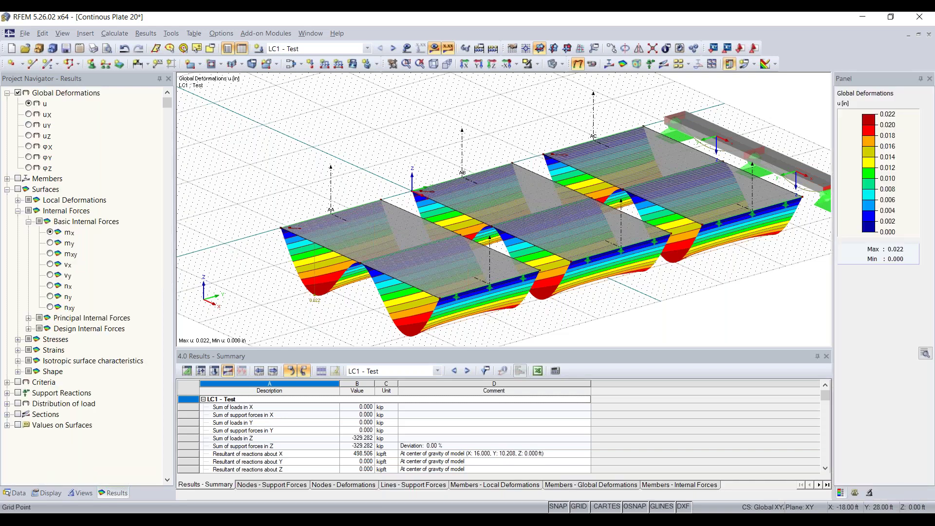
pyautogui.scroll(-1, 578, 206)
pyautogui.moveTo(721, 275); pyautogui.dragTo(633, 271, button='middle')
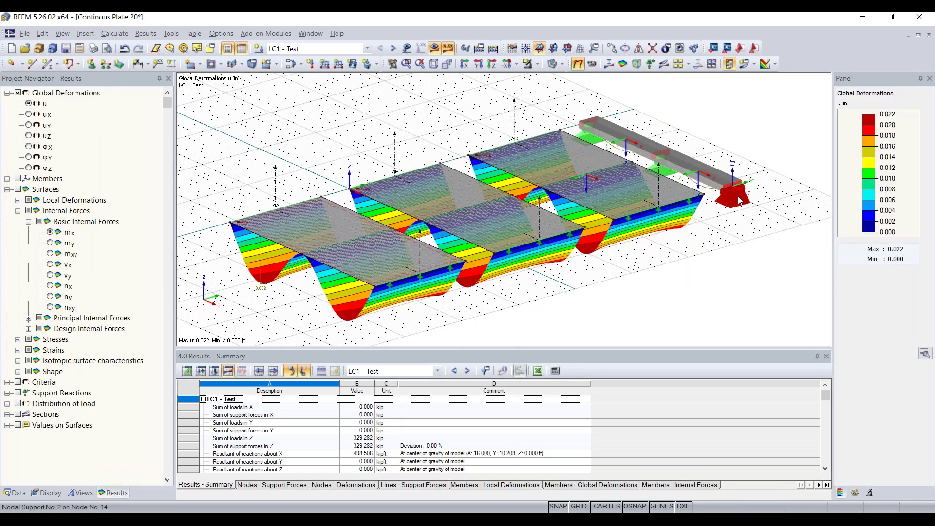
# Step: Examine the global deformations of the beam and plates, comparing the uX and uY components with the total u
pyautogui.scroll(4, 725, 203)
pyautogui.moveTo(727, 296); pyautogui.dragTo(734, 381, button='middle')
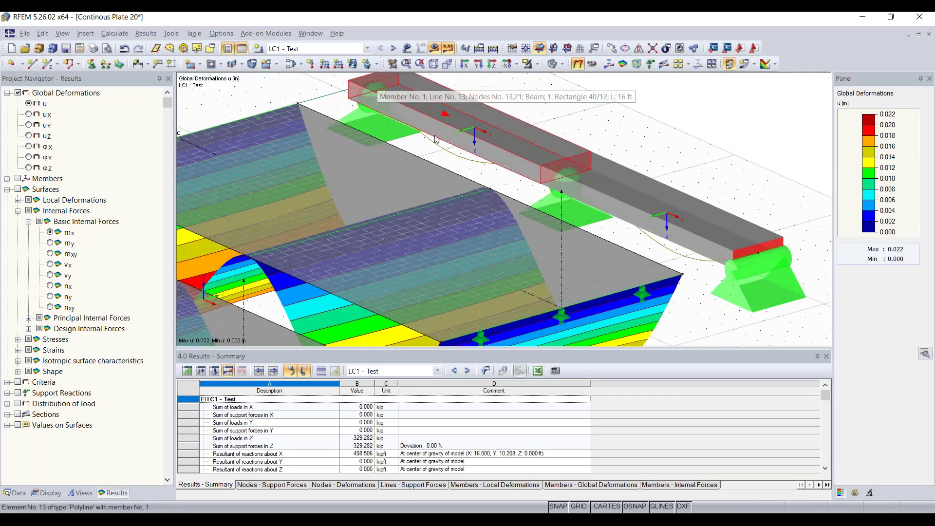
pyautogui.scroll(-3, 703, 271)
pyautogui.scroll(-1, 703, 271)
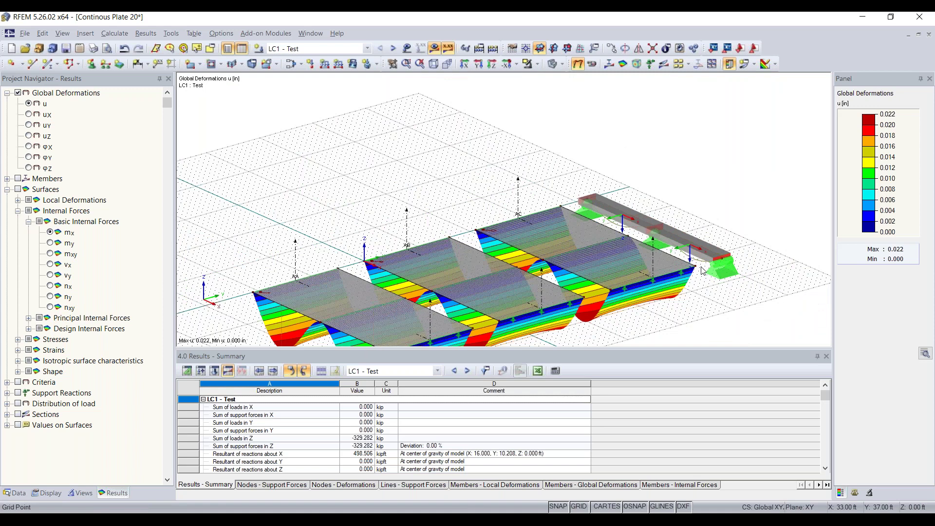
pyautogui.scroll(-2, 504, 282)
pyautogui.moveTo(504, 282); pyautogui.dragTo(489, 221, button='middle')
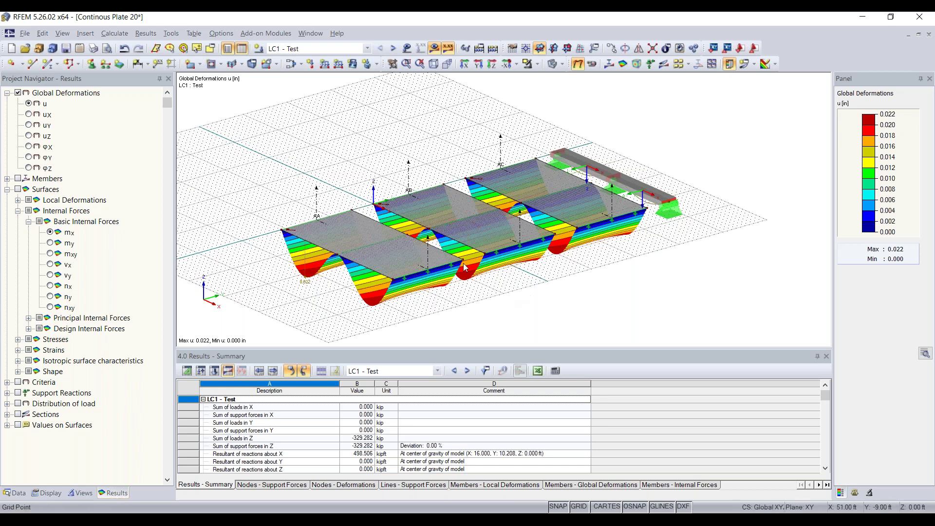
pyautogui.click(29, 115)
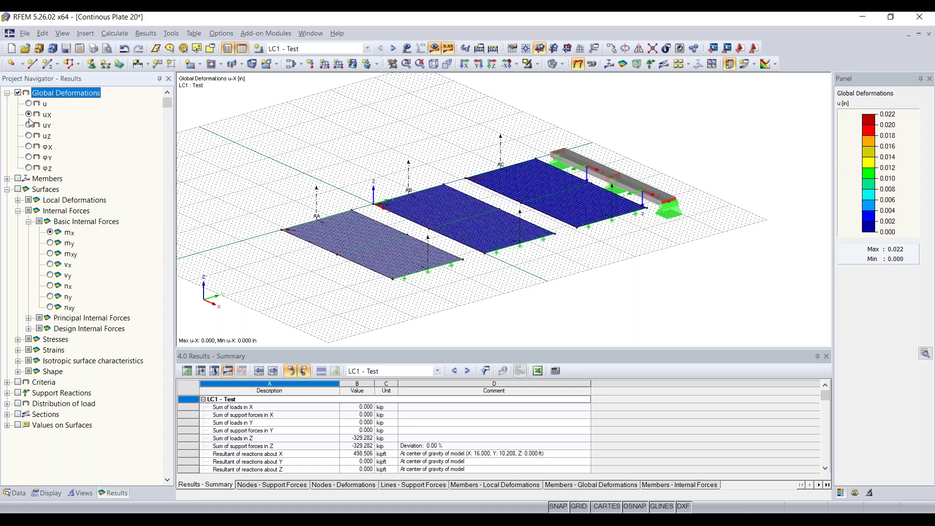
pyautogui.click(30, 126)
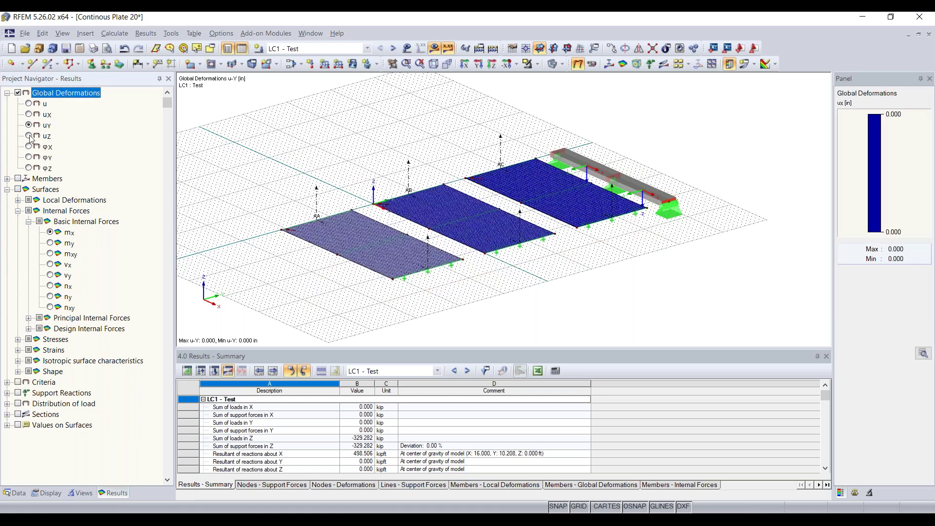
pyautogui.click(31, 104)
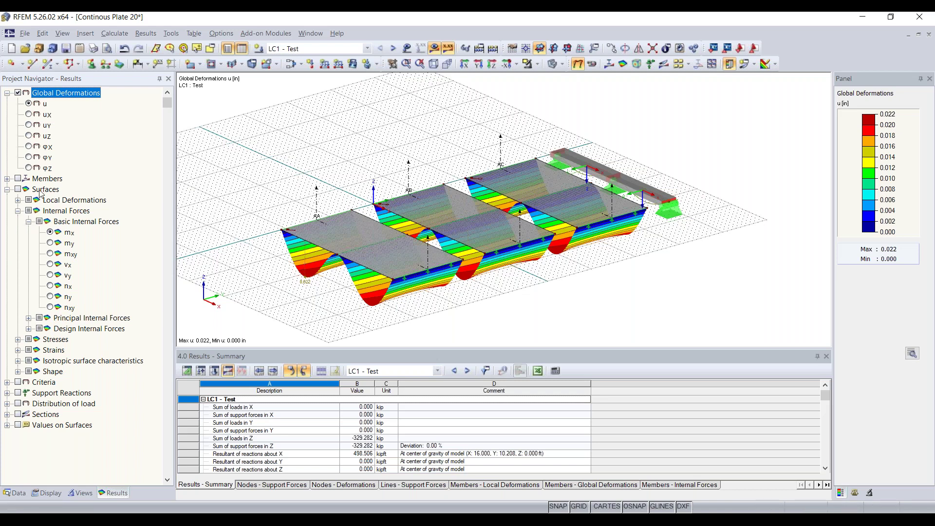
# Step: Turn on the member results to show the internal moment My along the beam
pyautogui.click(8, 179)
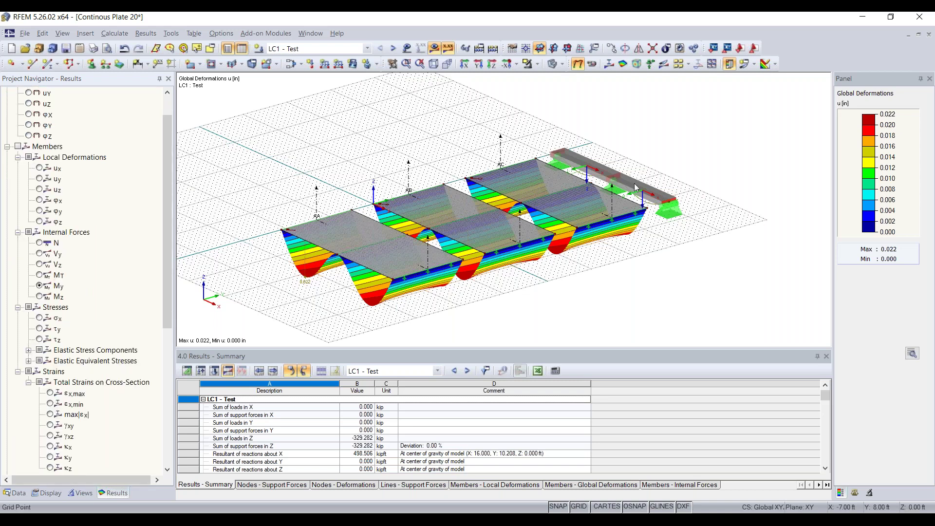
pyautogui.click(18, 147)
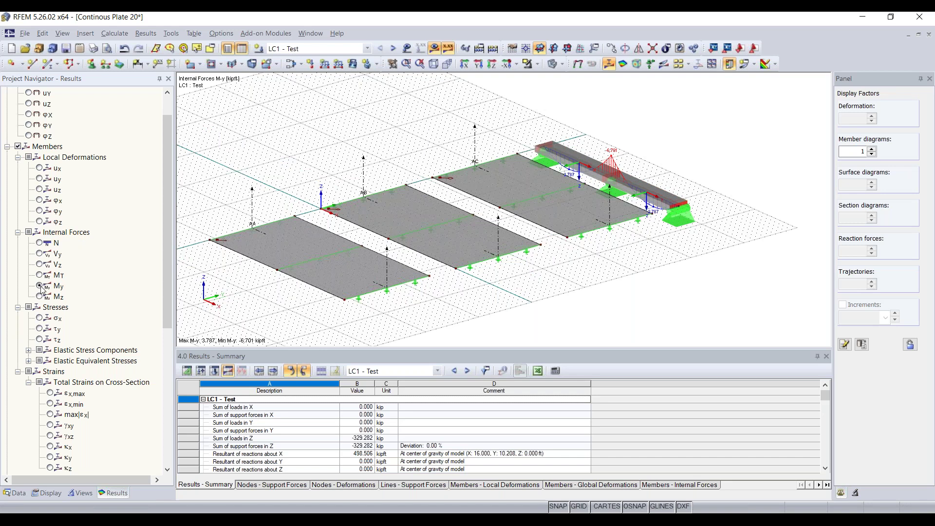
pyautogui.scroll(3, 624, 189)
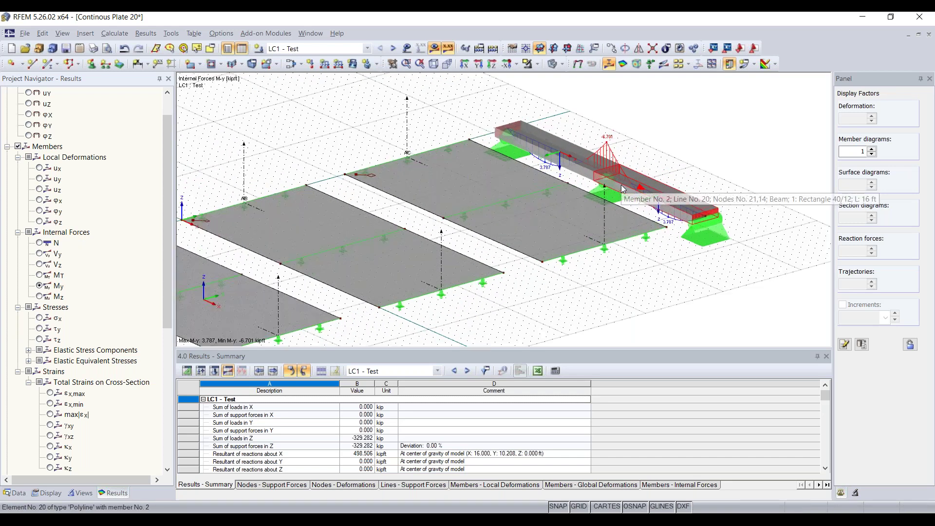
pyautogui.moveTo(662, 152); pyautogui.dragTo(667, 173, button='middle')
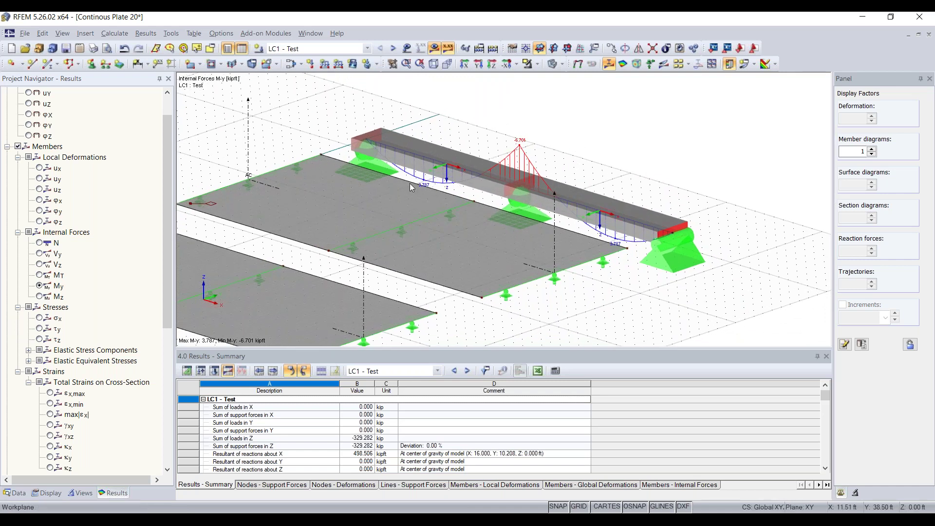
pyautogui.scroll(3, 378, 147)
pyautogui.scroll(-2, 512, 186)
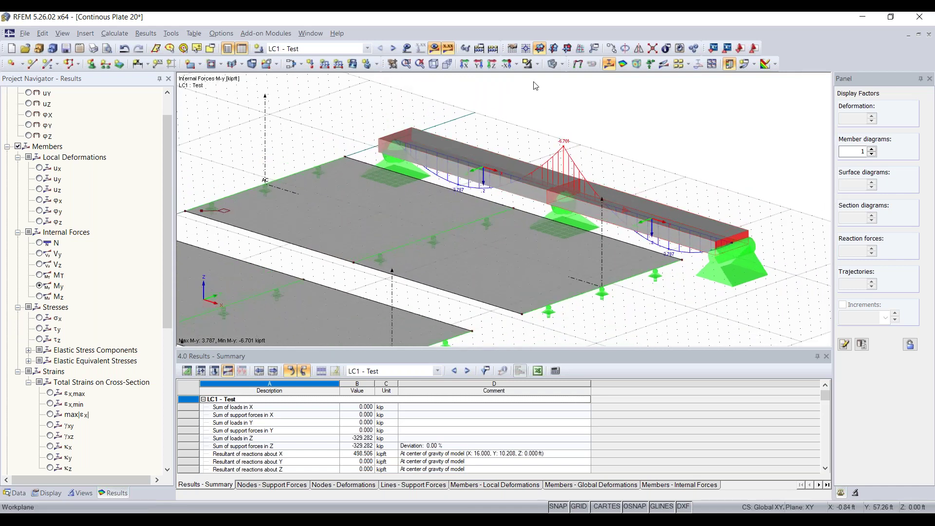
# Step: Switch the model to wireframe display and examine the beam's My moment diagram over the supports and spans
pyautogui.click(553, 64)
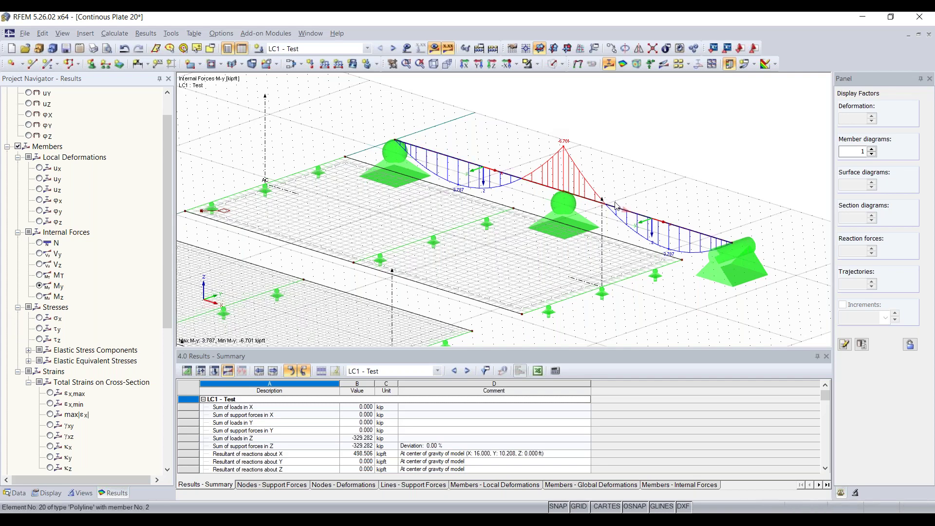
pyautogui.keyDown('ctrl'); pyautogui.moveTo(510, 195); pyautogui.dragTo(501, 205, button='middle'); pyautogui.keyUp('ctrl')
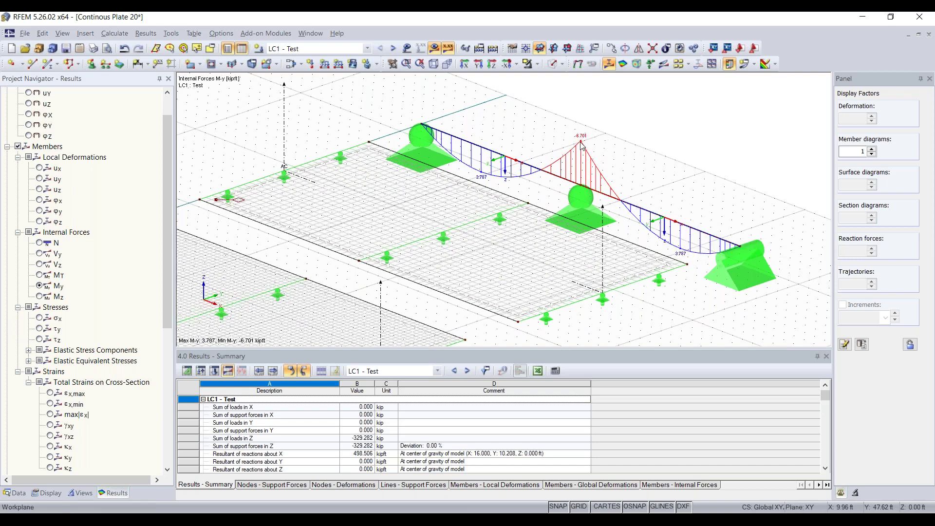
pyautogui.scroll(2, 583, 144)
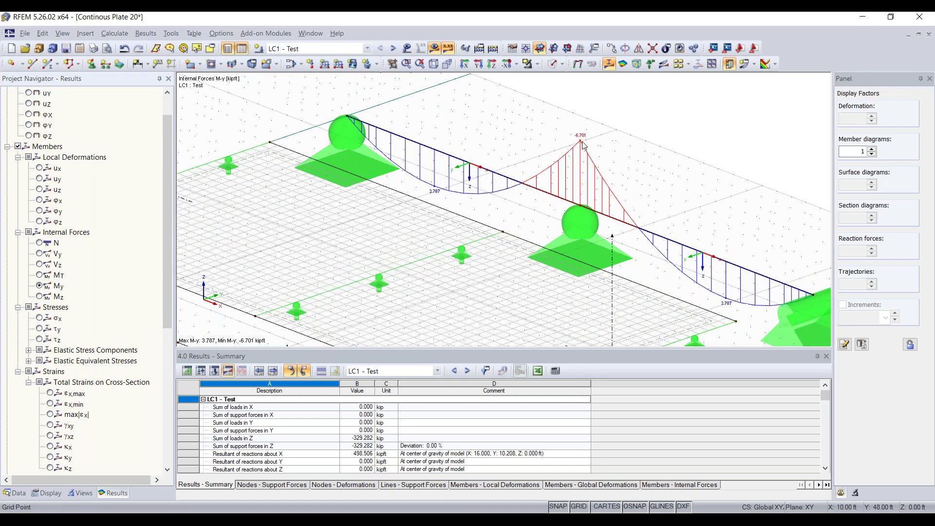
pyautogui.scroll(-2, 583, 144)
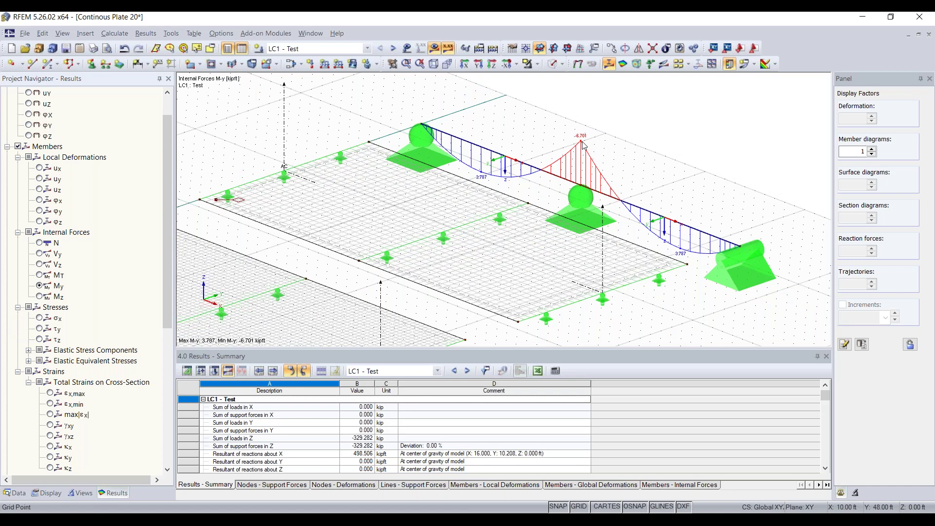
pyautogui.scroll(-2, 374, 193)
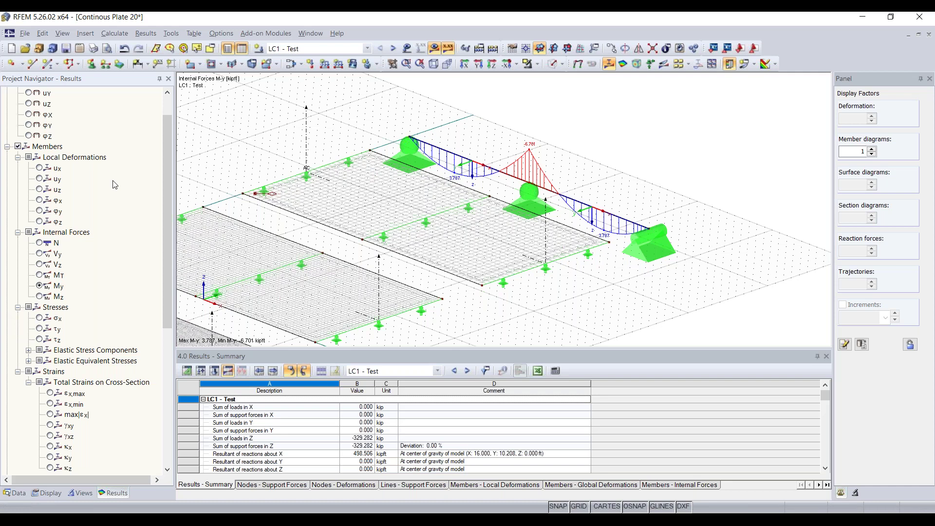
# Step: Turn on the surface results to show the basic internal force mx on all three plates
pyautogui.scroll(-7, 50, 174)
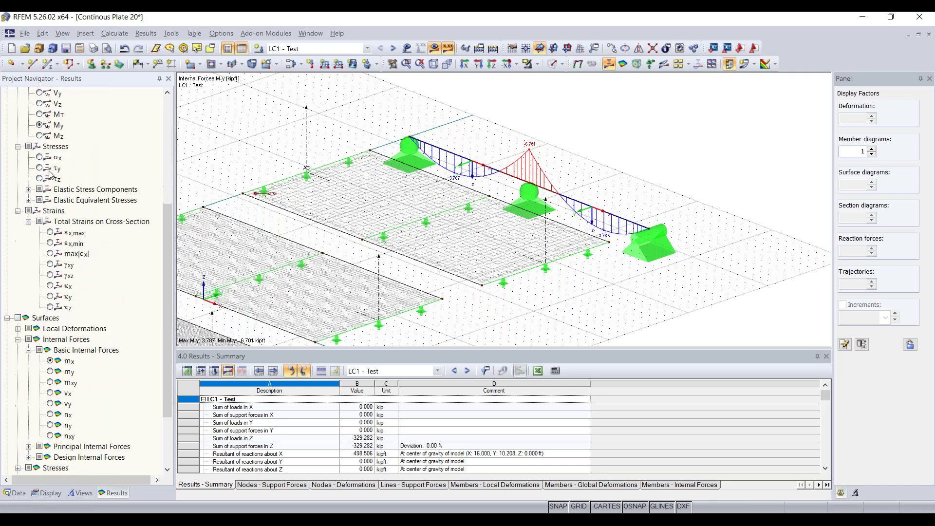
pyautogui.scroll(-1, 50, 174)
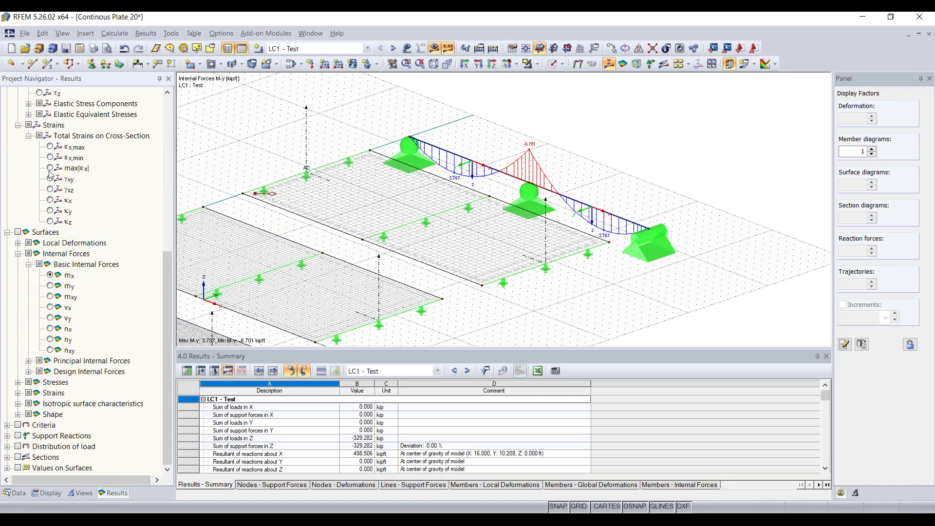
pyautogui.click(18, 233)
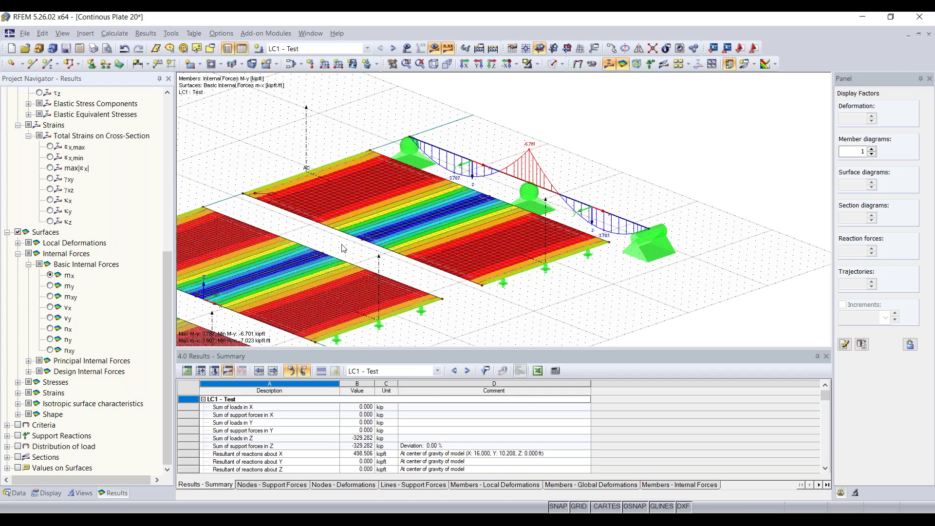
pyautogui.scroll(-5, 344, 248)
pyautogui.scroll(3, 453, 225)
pyautogui.moveTo(344, 248); pyautogui.dragTo(482, 205, button='middle')
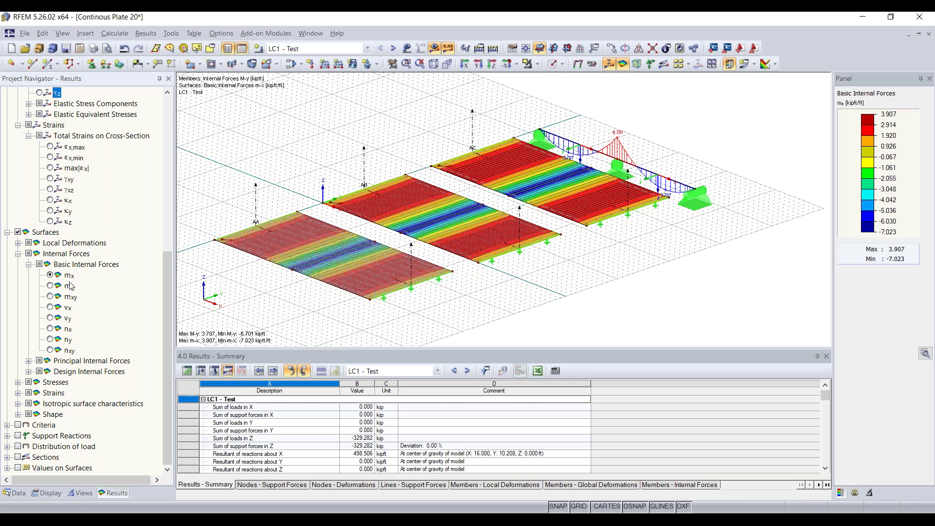
pyautogui.scroll(4, 62, 201)
pyautogui.scroll(1, 62, 201)
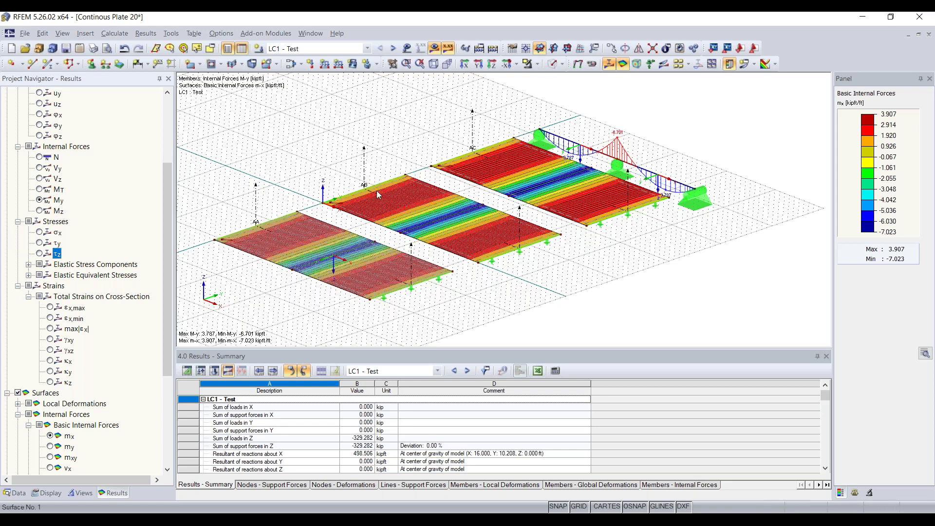
pyautogui.scroll(2, 375, 257)
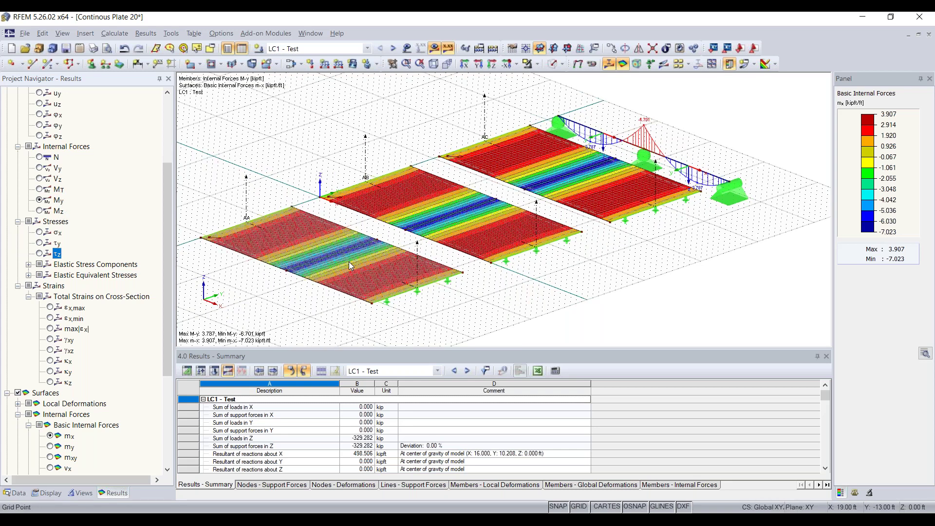
pyautogui.rightClick(352, 262)
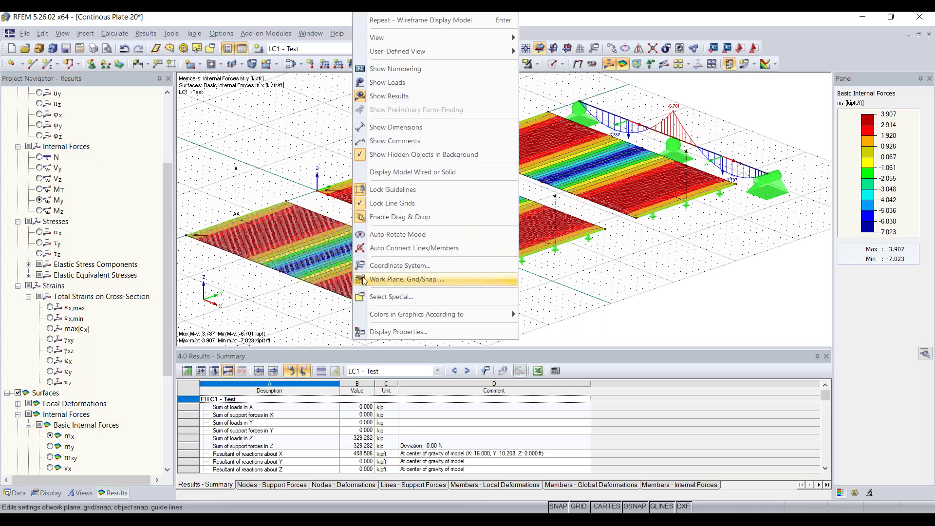
pyautogui.rightClick(298, 274)
pyautogui.rightClick(296, 277)
pyautogui.press('Escape')
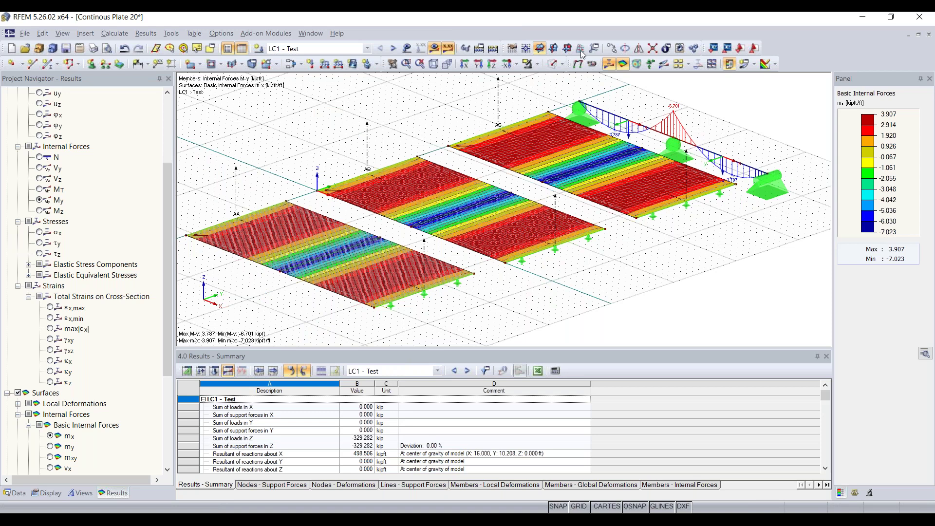
# Step: Return the model to solid display and turn on the local axis systems of the surfaces
pyautogui.click(552, 64)
pyautogui.click(552, 64)
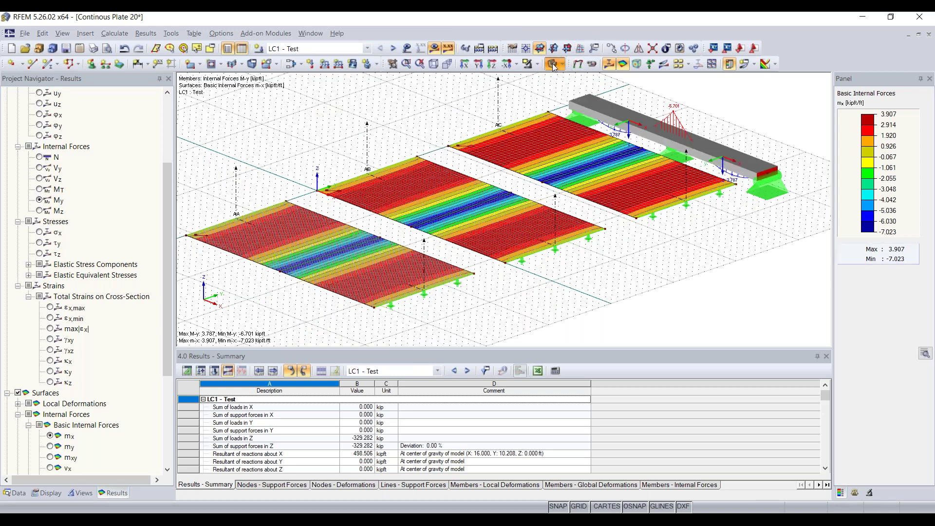
pyautogui.rightClick(361, 280)
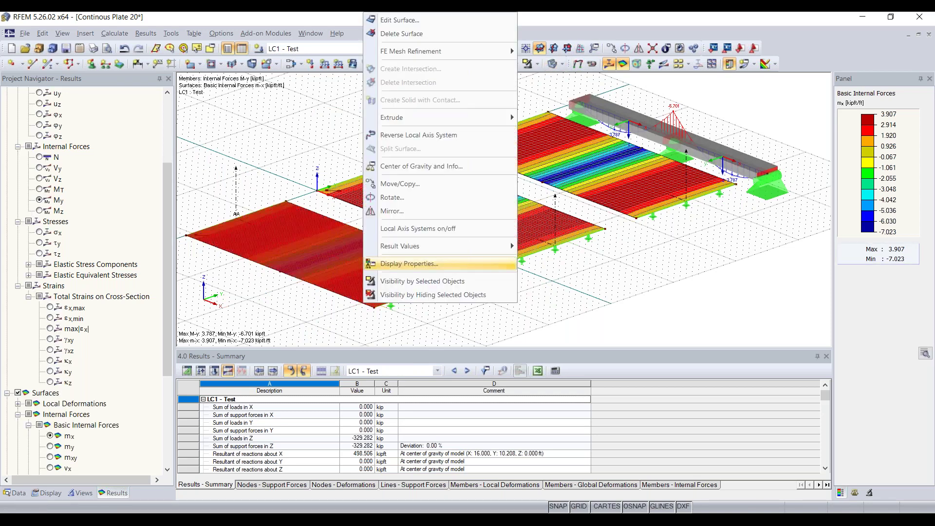
pyautogui.click(410, 229)
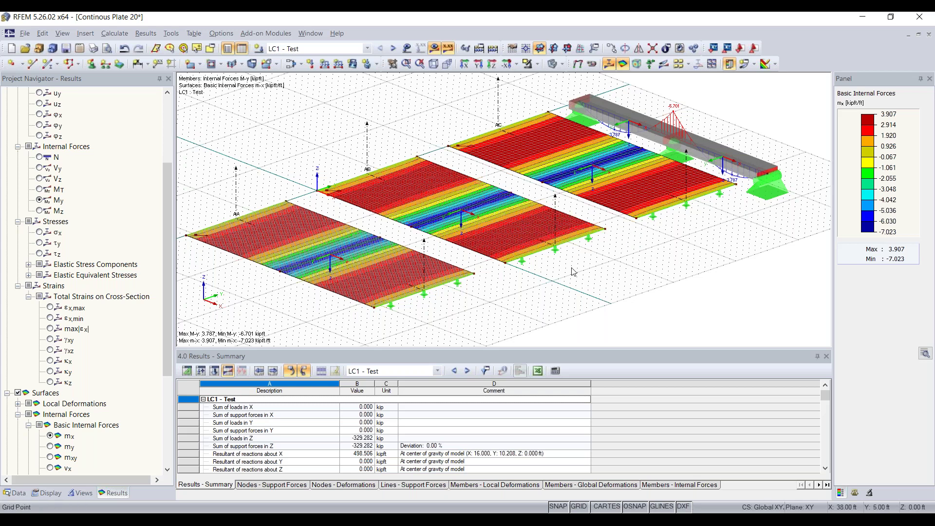
# Step: Turn on the section results and compare the mx diagrams of AA, AB and AC with the beam's My diagram
pyautogui.scroll(-5, 118, 251)
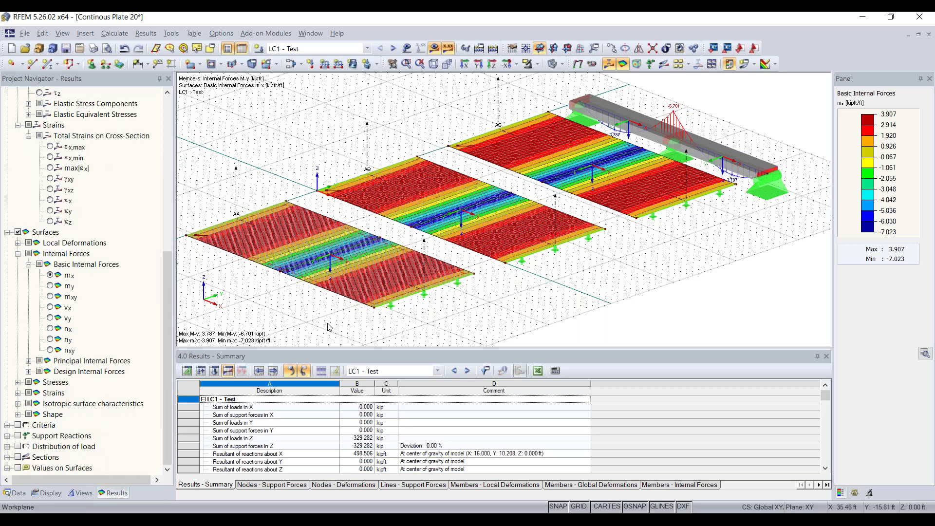
pyautogui.click(18, 457)
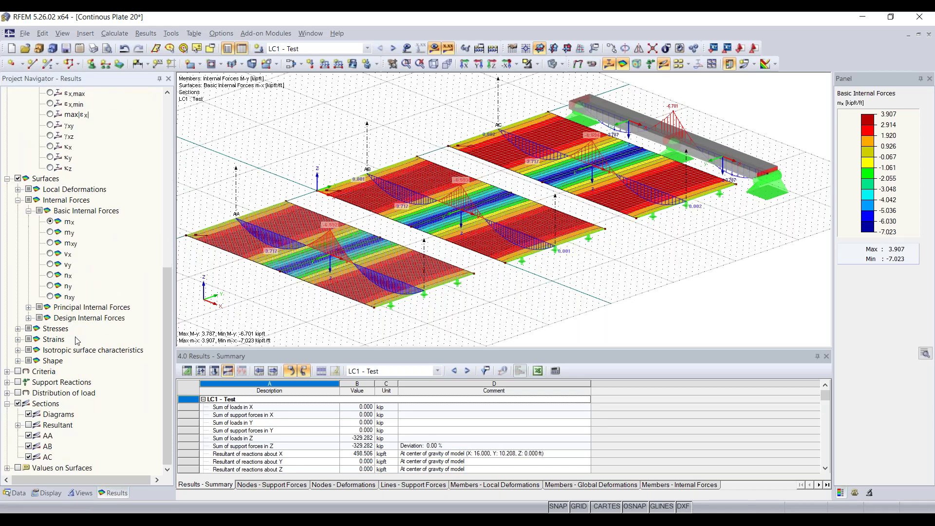
pyautogui.scroll(8, 70, 316)
pyautogui.scroll(2, 72, 312)
pyautogui.scroll(-10, 72, 313)
pyautogui.click(33, 406)
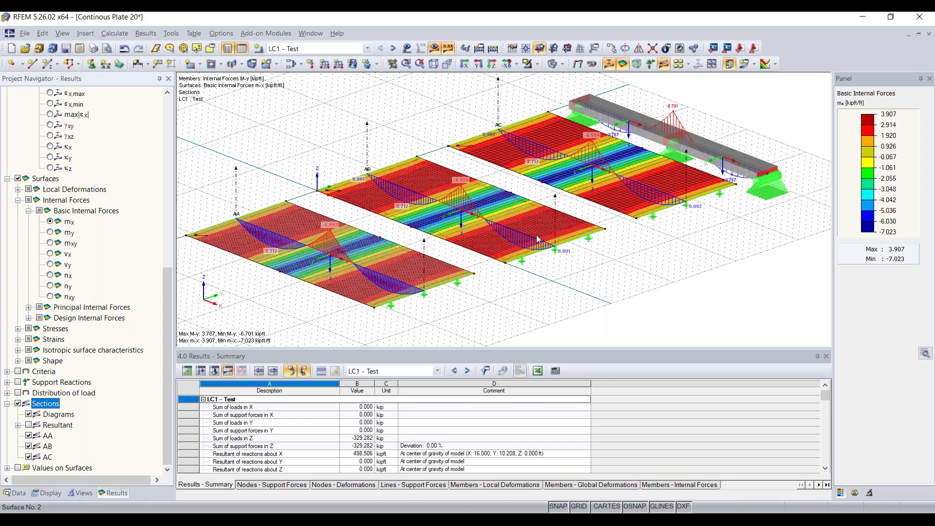
pyautogui.keyDown('ctrl'); pyautogui.moveTo(620, 256); pyautogui.dragTo(586, 202, button='middle'); pyautogui.keyUp('ctrl')
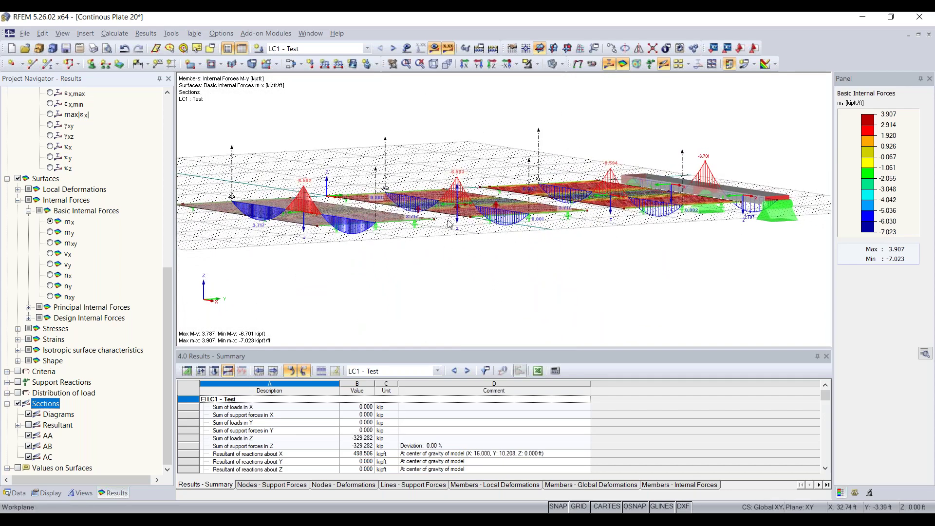
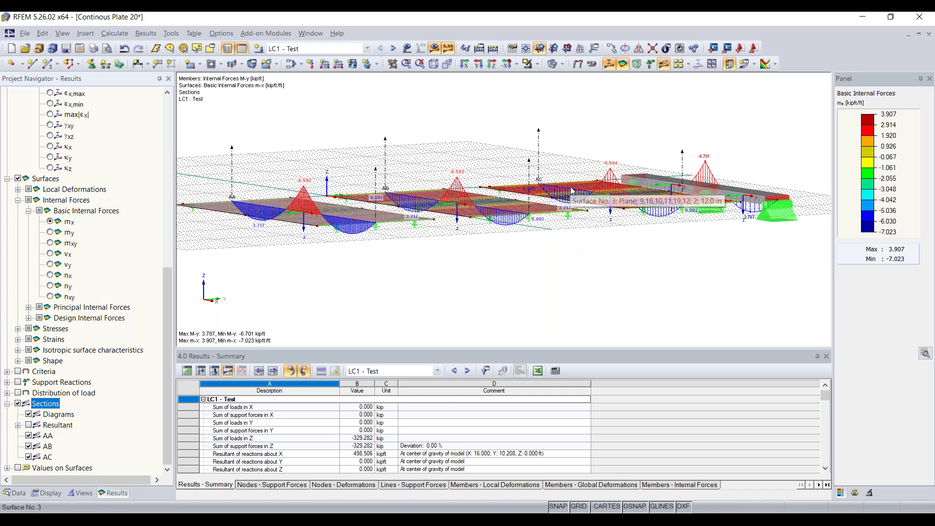
pyautogui.keyDown('ctrl'); pyautogui.moveTo(443, 138); pyautogui.dragTo(487, 187, button='middle'); pyautogui.keyUp('ctrl')
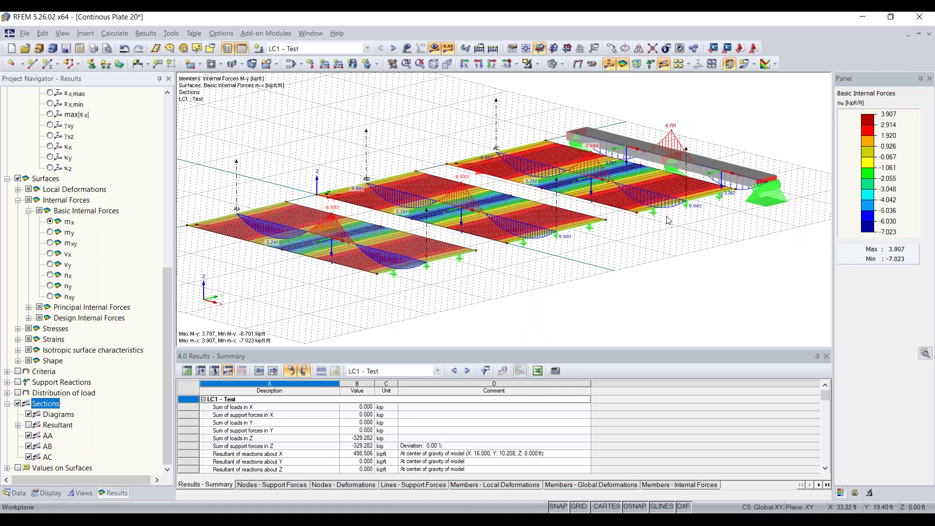
# Step: Review the global FE mesh settings, especially the target length of finite elements
pyautogui.click(116, 34)
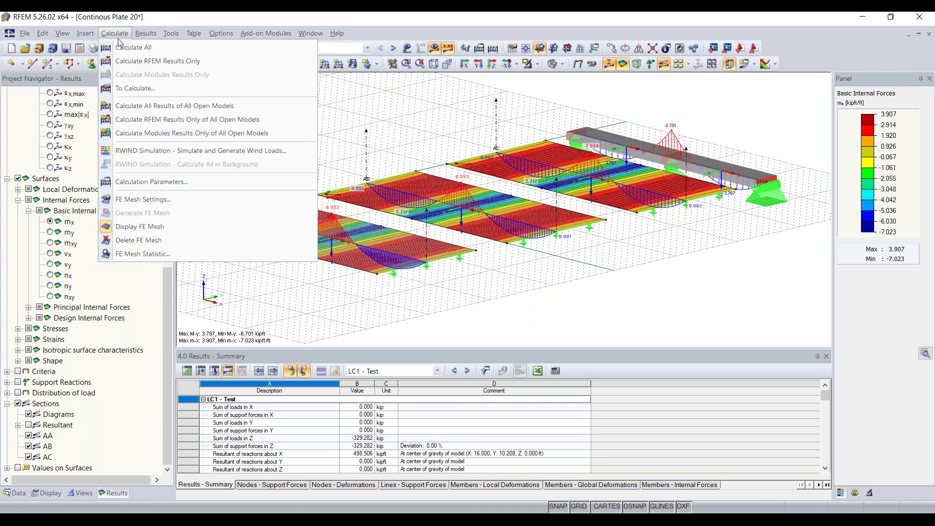
pyautogui.click(162, 199)
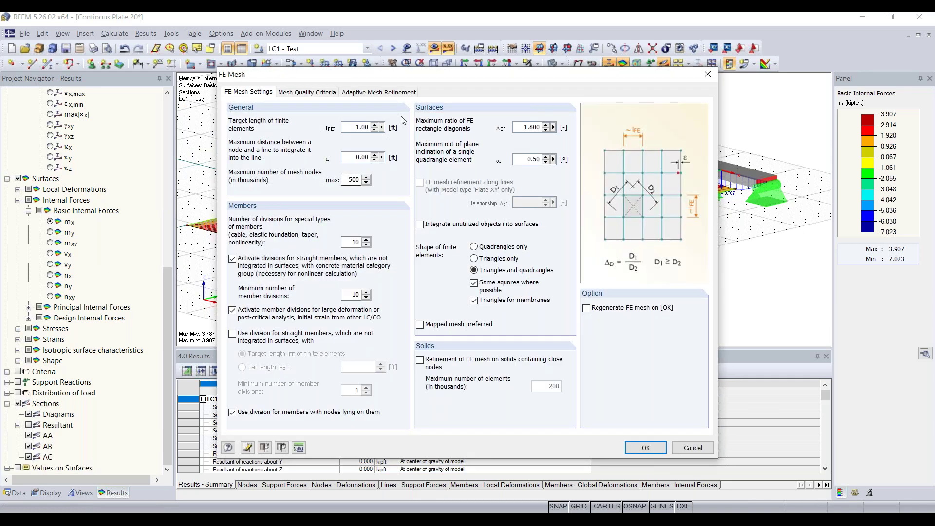
pyautogui.moveTo(351, 129); pyautogui.dragTo(377, 128)
pyautogui.moveTo(351, 127); pyautogui.dragTo(389, 128)
pyautogui.moveTo(415, 76); pyautogui.dragTo(414, 283)
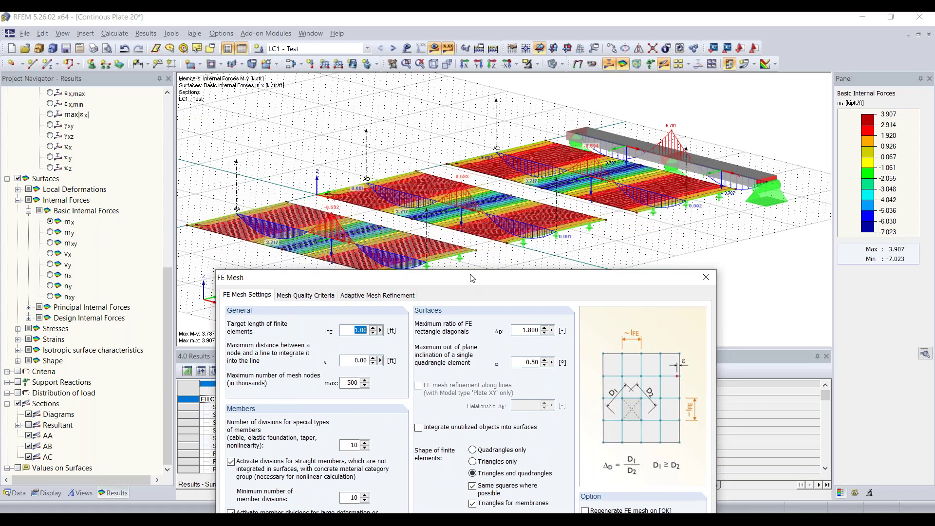
pyautogui.moveTo(472, 283); pyautogui.dragTo(467, 161)
pyautogui.click(359, 209)
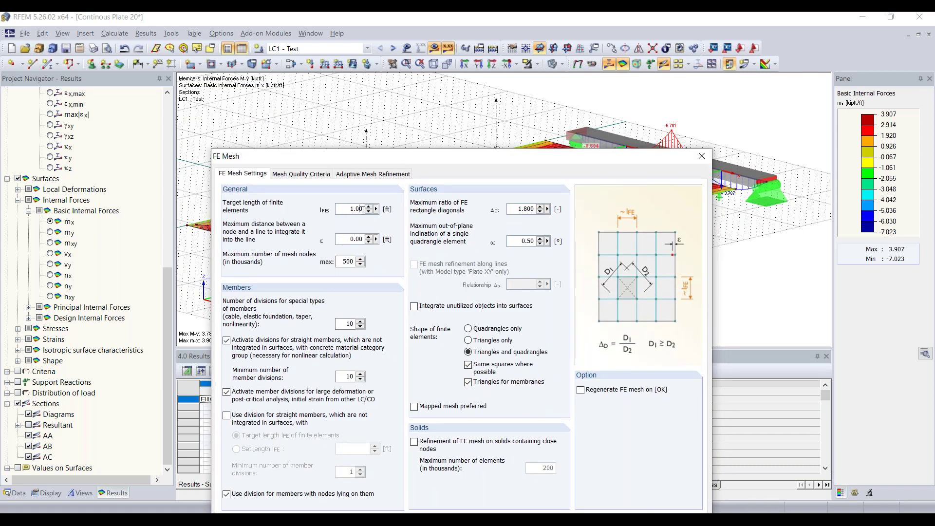
pyautogui.moveTo(455, 158); pyautogui.dragTo(420, 78)
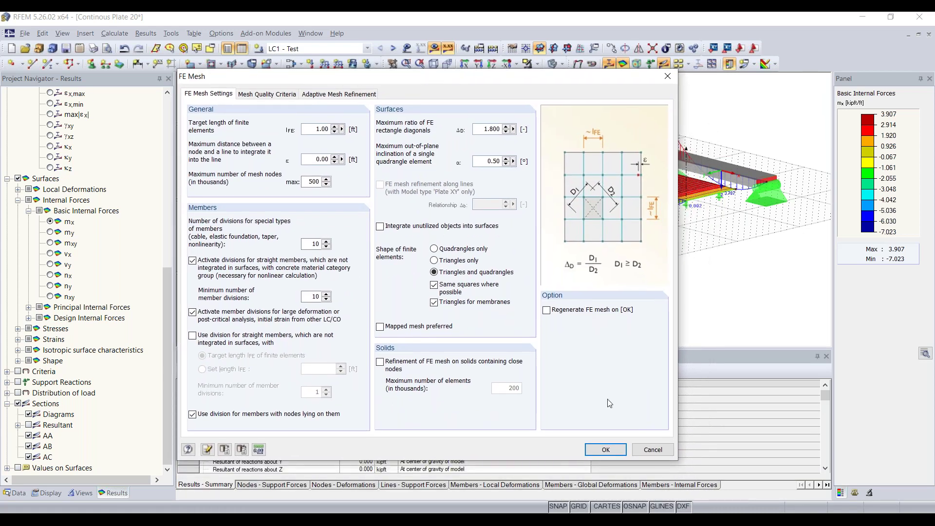
pyautogui.click(606, 449)
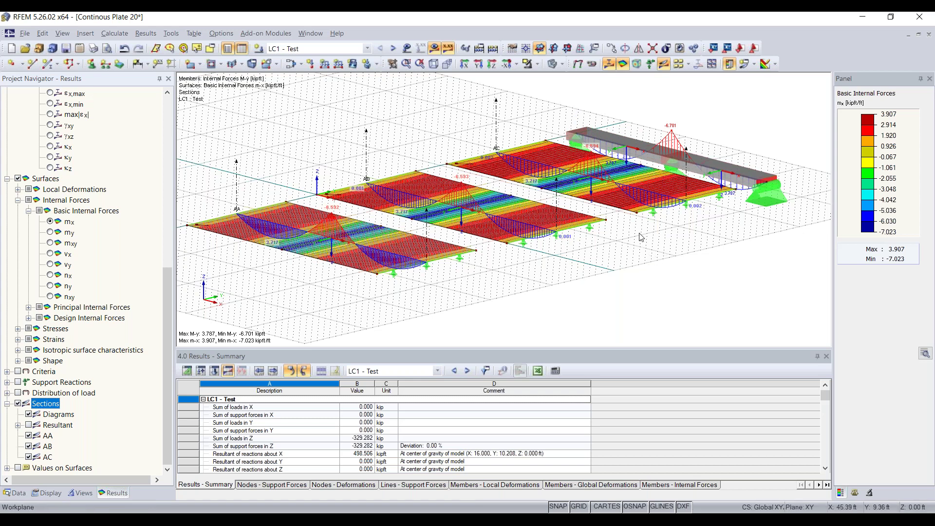
# Step: Deactivate the shear stiffness of members in the global calculation parameters and accept the deletion of all results
pyautogui.click(125, 34)
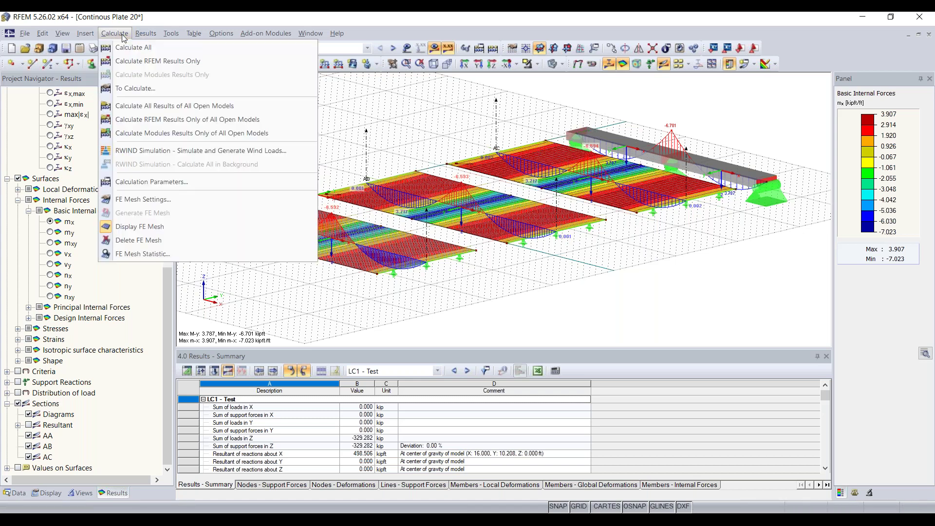
pyautogui.click(162, 183)
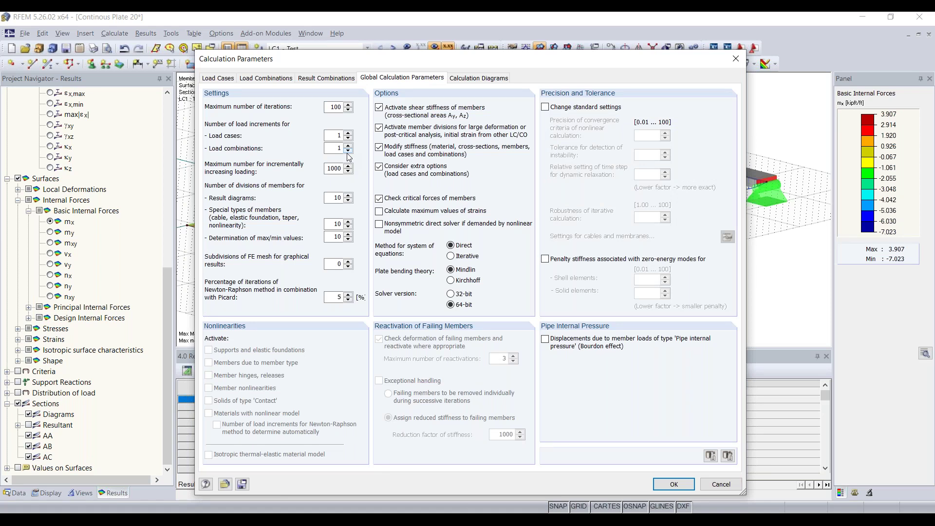
pyautogui.moveTo(424, 64); pyautogui.dragTo(406, 104)
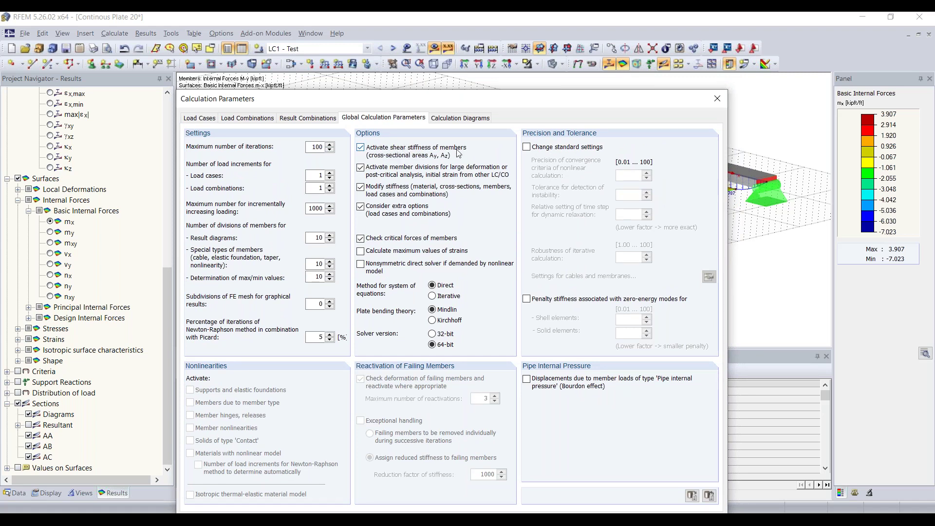
pyautogui.click(361, 148)
pyautogui.moveTo(435, 103); pyautogui.dragTo(437, 96)
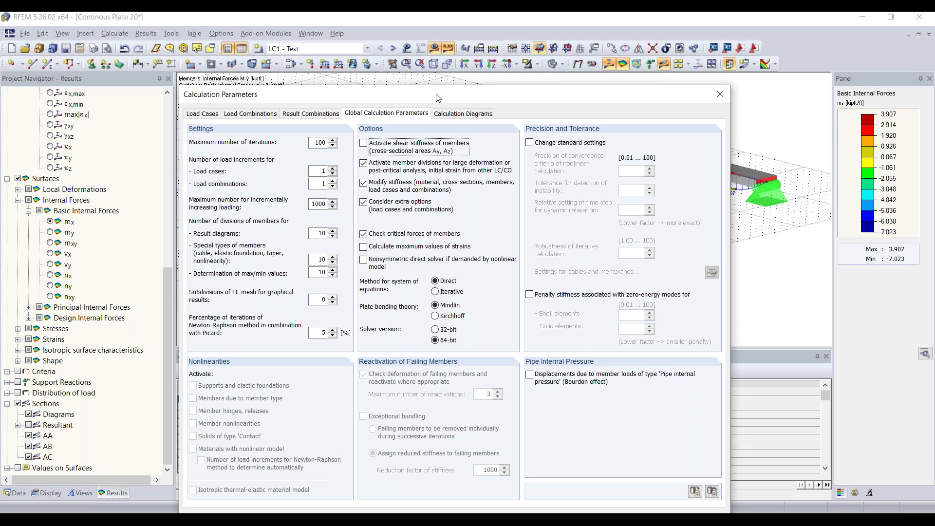
pyautogui.moveTo(436, 98); pyautogui.dragTo(436, 58)
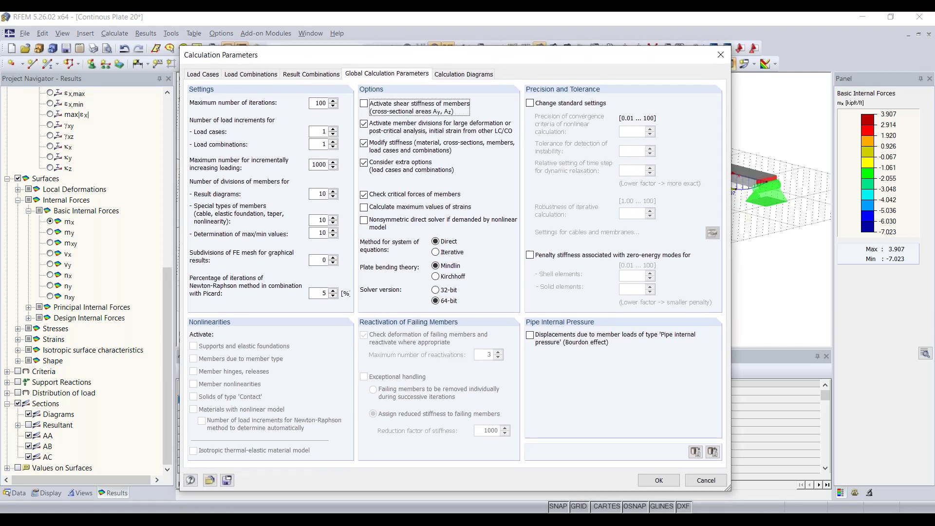
pyautogui.click(659, 480)
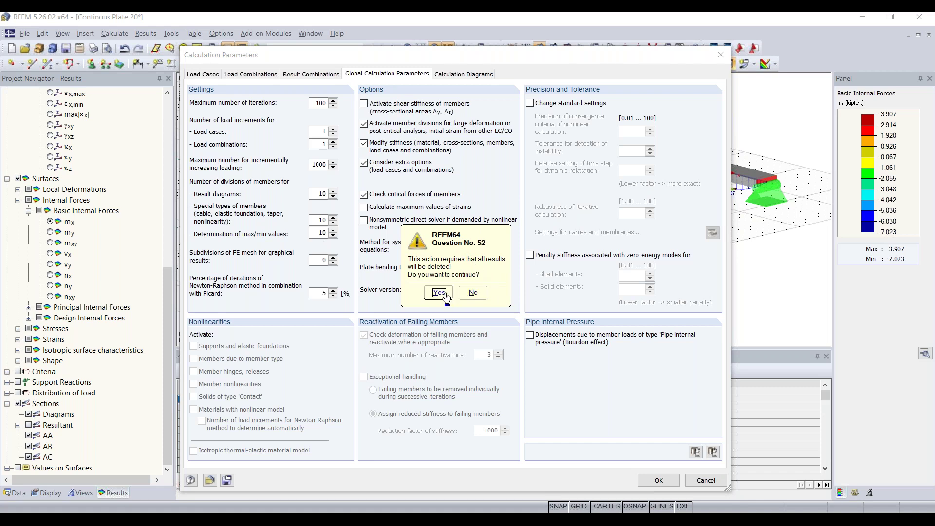
pyautogui.click(473, 292)
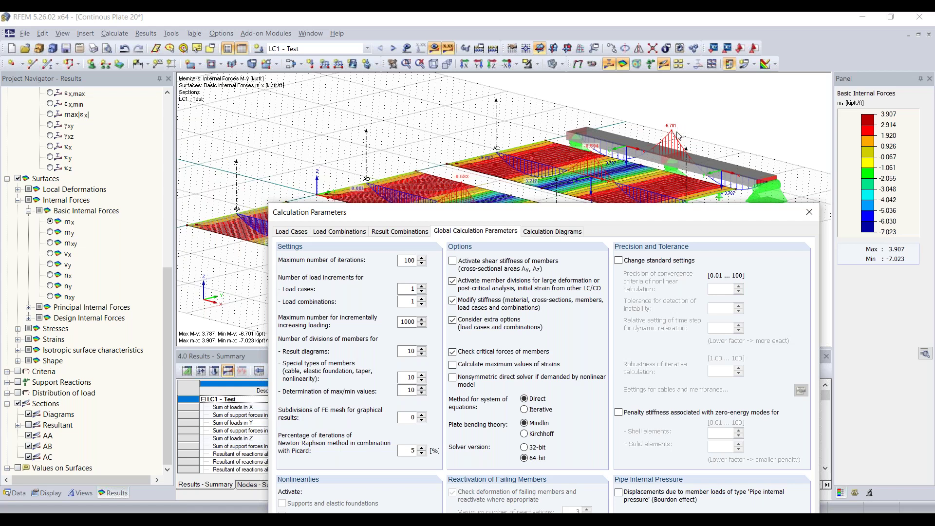
pyautogui.moveTo(662, 217); pyautogui.dragTo(553, 71)
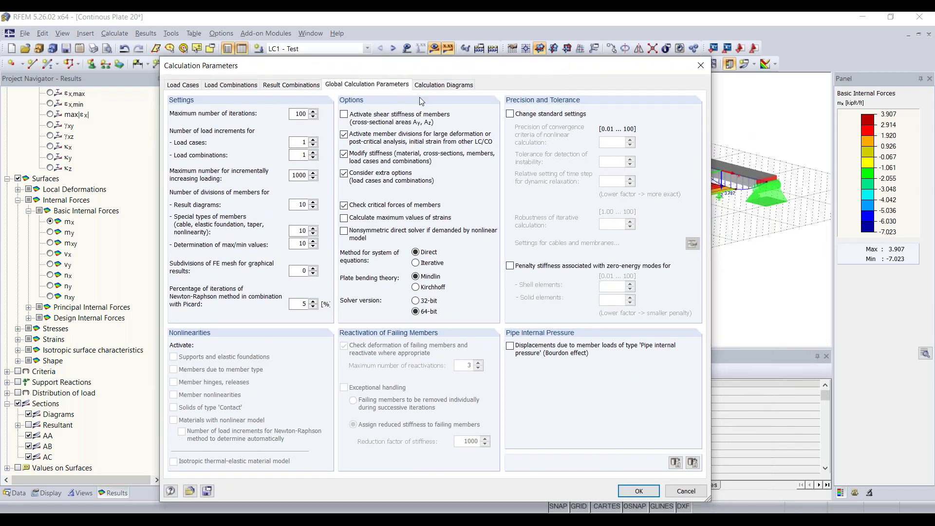
pyautogui.click(638, 490)
pyautogui.click(418, 310)
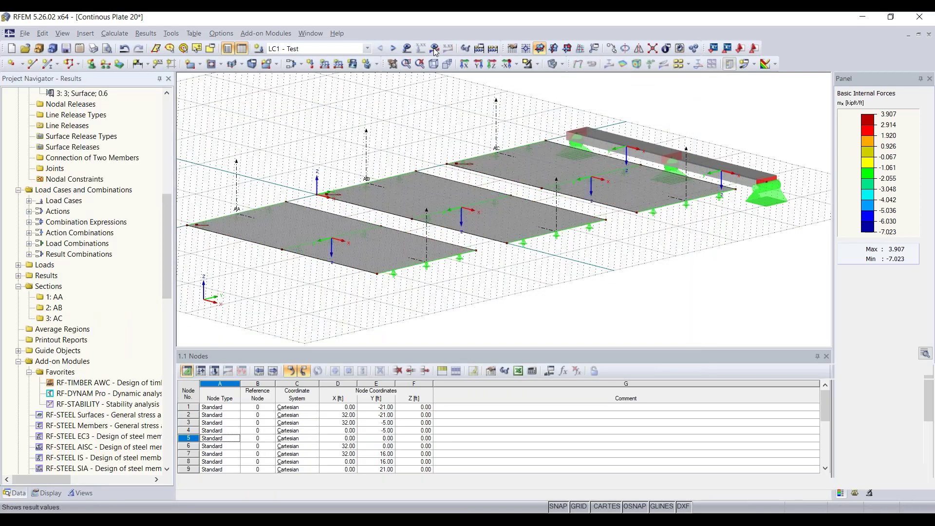
# Step: Recalculate LC1 and compare the beam's My diagram with the mx section diagrams of the three plates
pyautogui.click(435, 49)
pyautogui.click(450, 286)
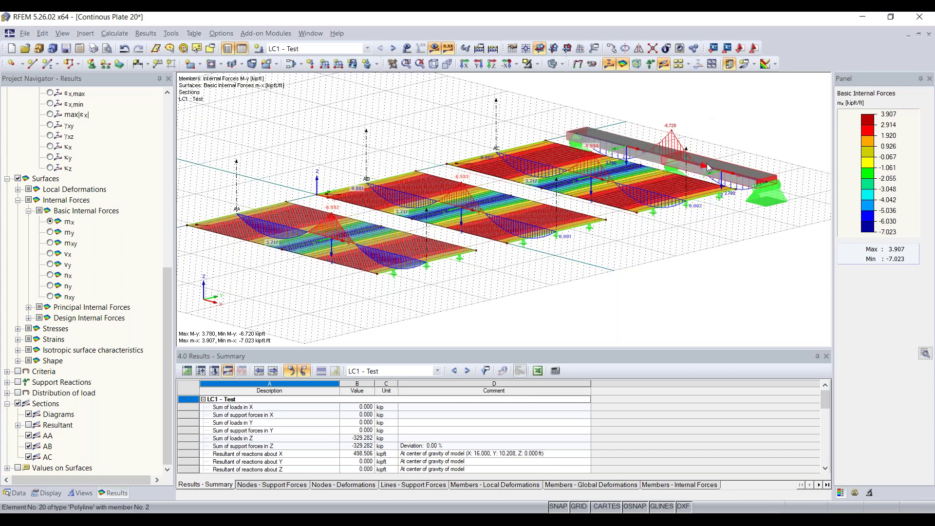
pyautogui.scroll(-1, 752, 261)
pyautogui.keyDown('ctrl'); pyautogui.moveTo(752, 261); pyautogui.dragTo(728, 256, button='middle'); pyautogui.keyUp('ctrl')
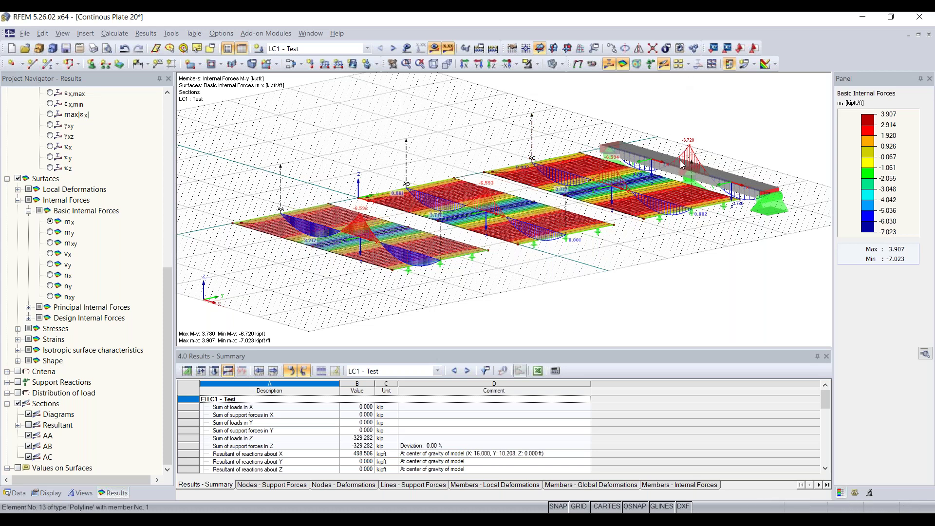
pyautogui.moveTo(684, 167)
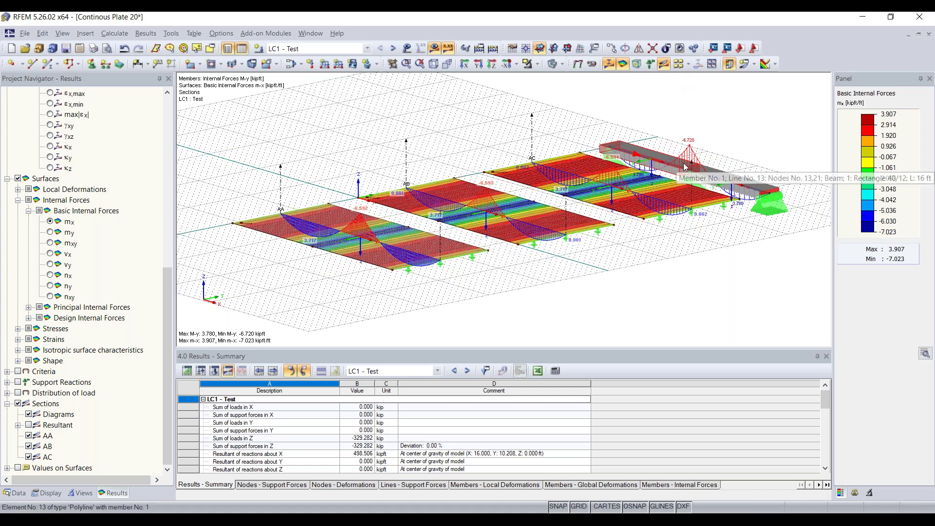
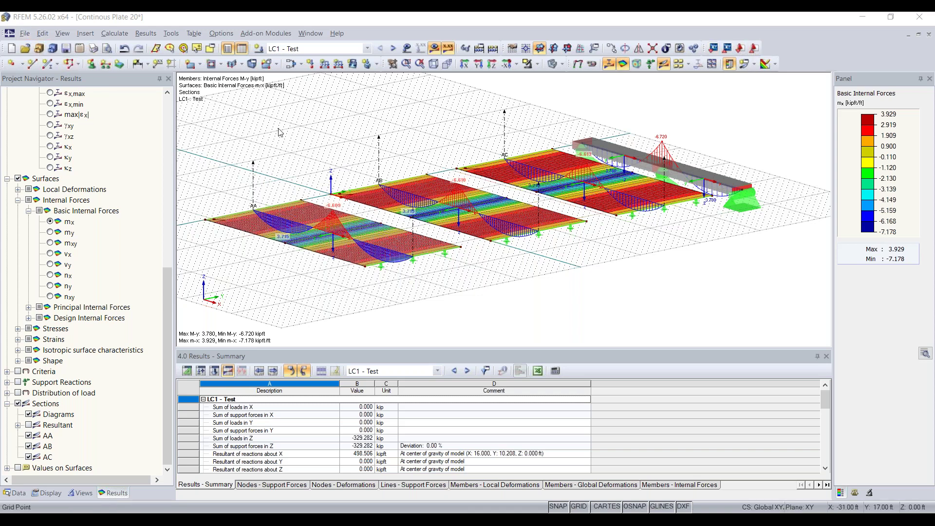
# Step: Review the file formats and direct interfaces available for importing models, without importing anything
pyautogui.click(24, 33)
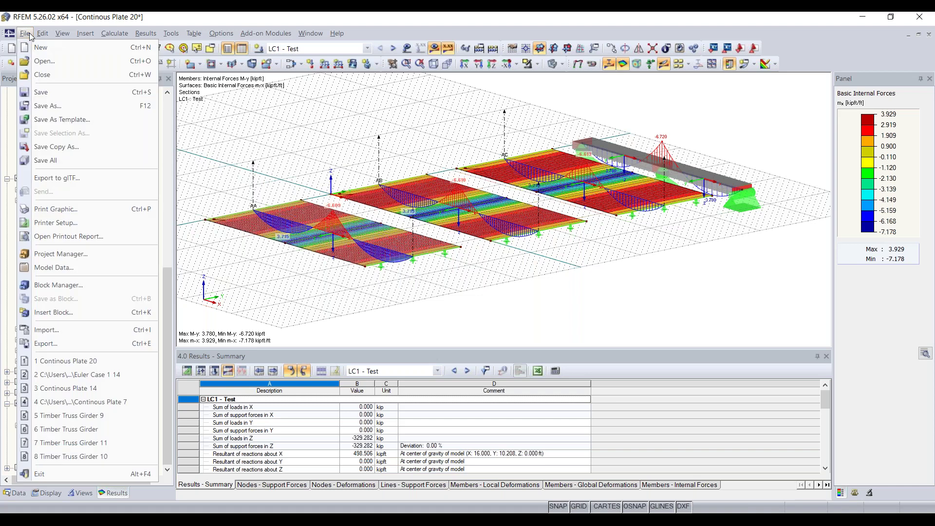
pyautogui.click(77, 335)
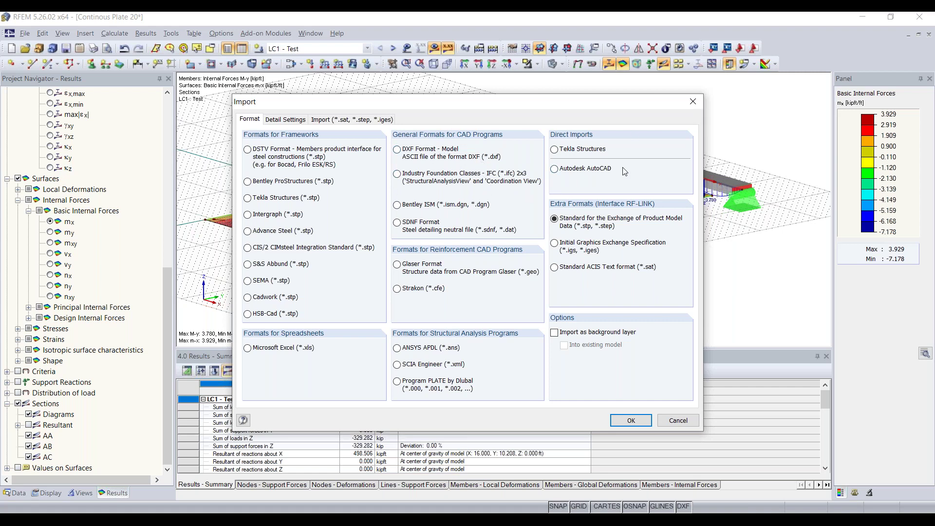
pyautogui.click(691, 103)
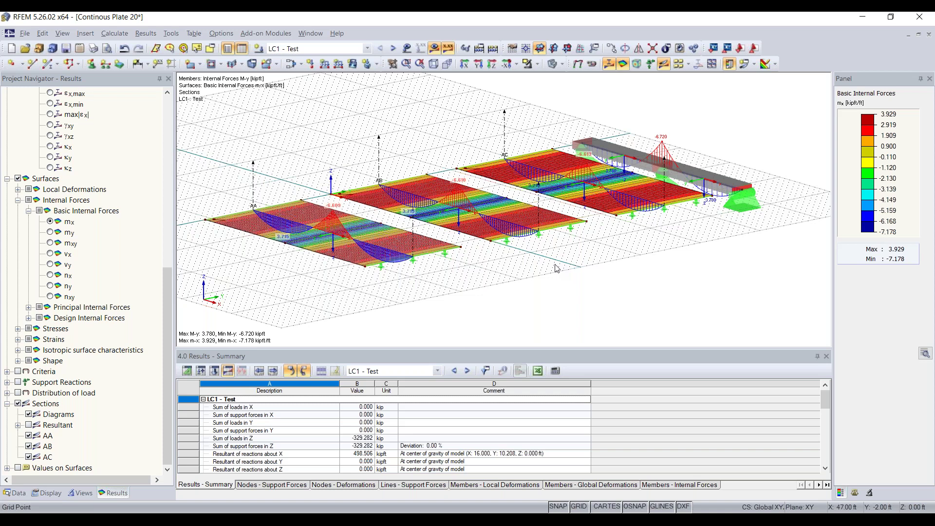
# Step: Review the file formats available for importing a model, leaving without importing anything
pyautogui.click(26, 34)
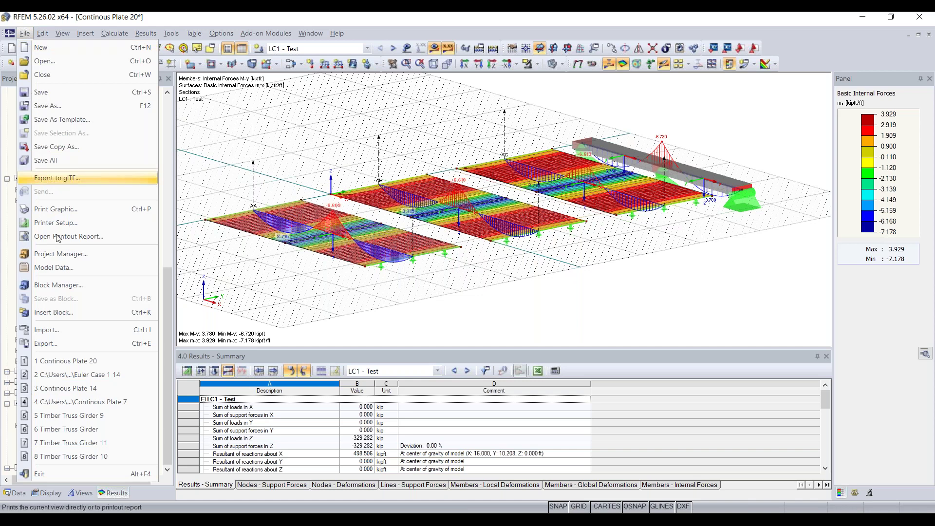
pyautogui.click(57, 330)
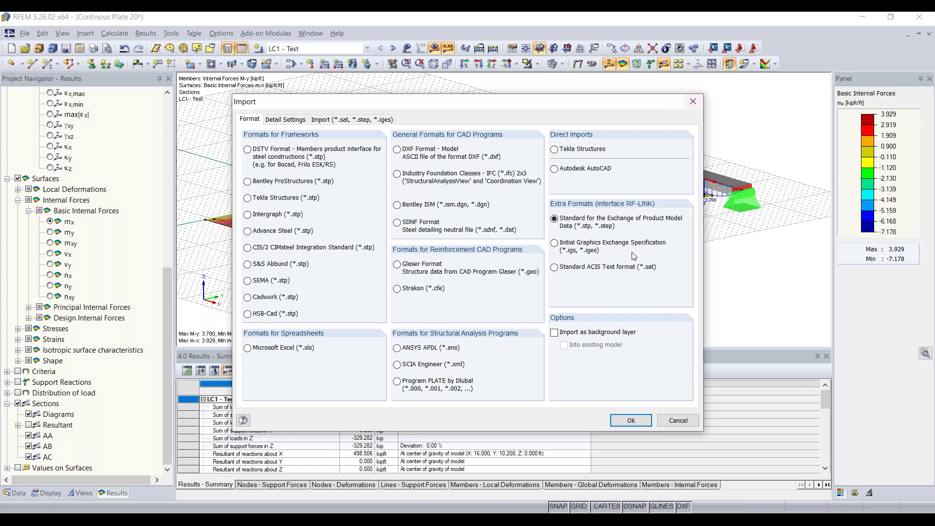
pyautogui.click(692, 102)
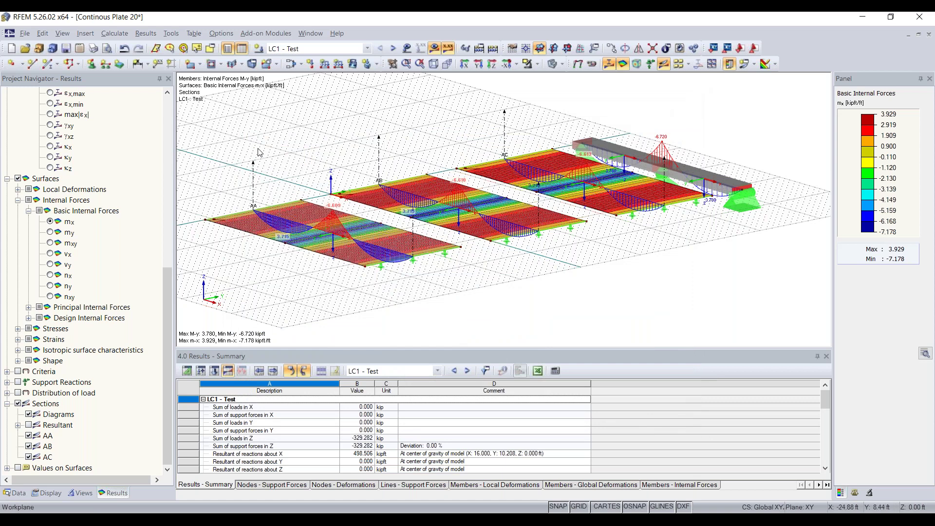
# Step: Inspect the local z-axis orientation options in the general data of the Continous Plate 20 model, closing without changes
pyautogui.click(15, 493)
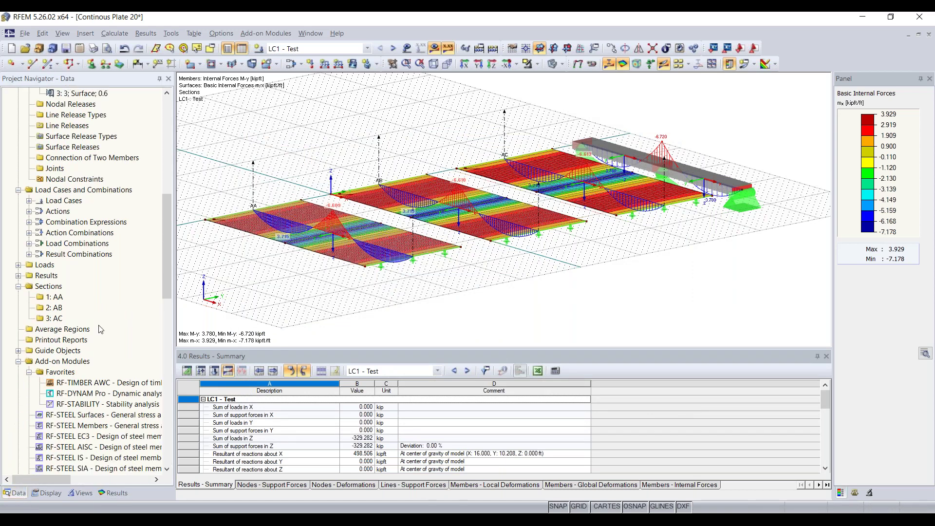
pyautogui.moveTo(168, 264); pyautogui.dragTo(168, 167)
pyautogui.rightClick(128, 158)
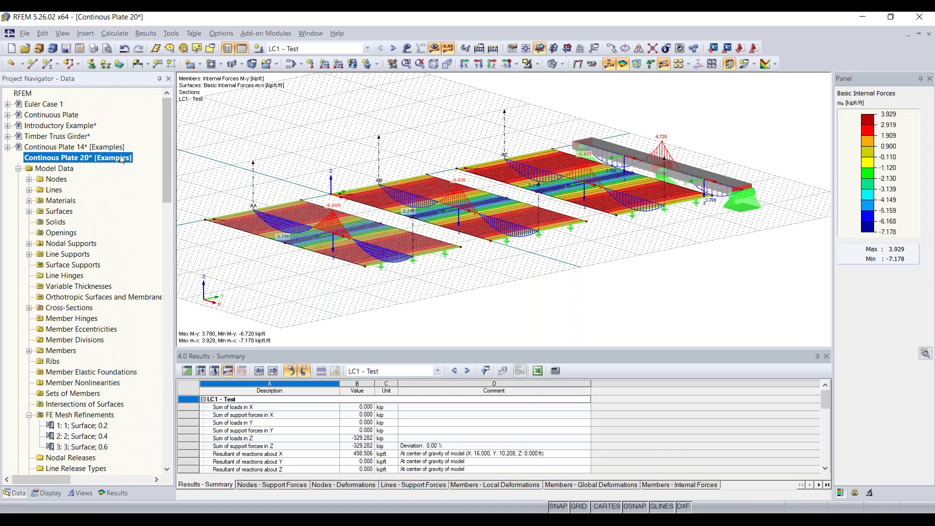
pyautogui.click(133, 161)
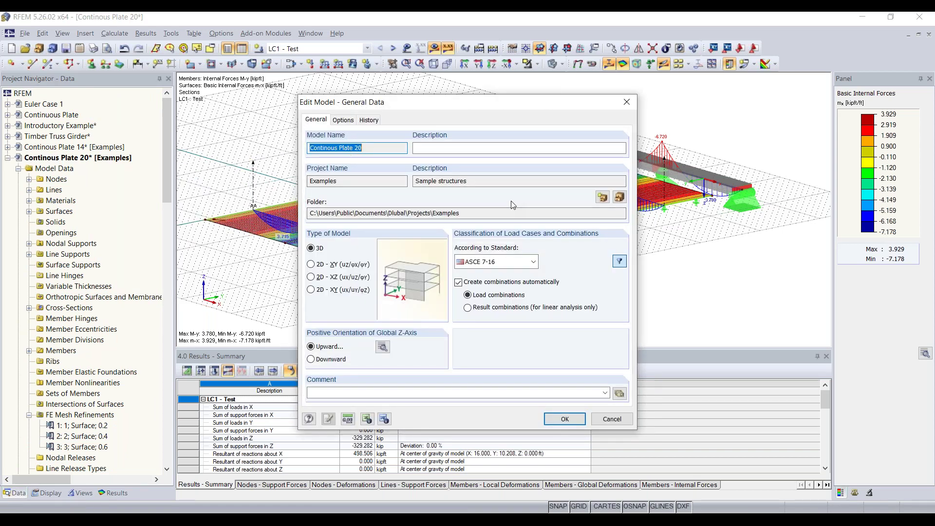
pyautogui.click(382, 347)
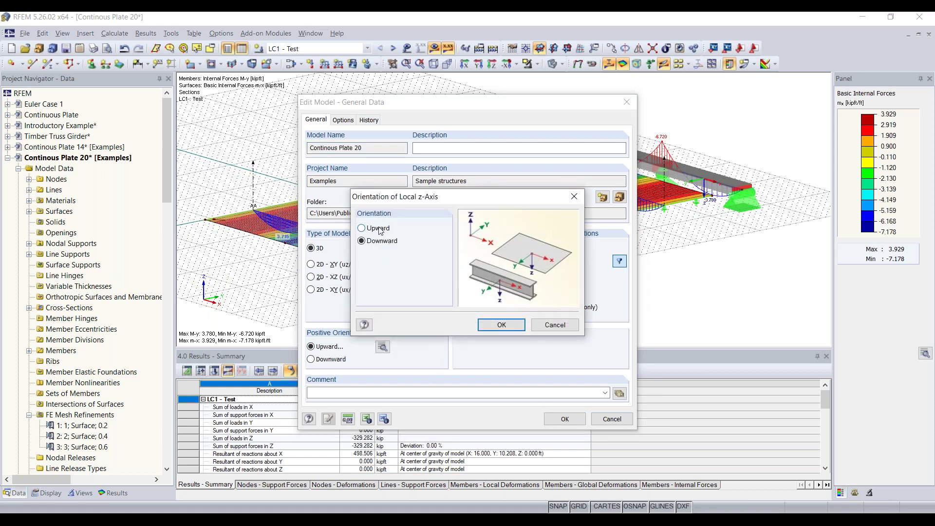
pyautogui.click(385, 229)
pyautogui.click(383, 242)
pyautogui.click(570, 200)
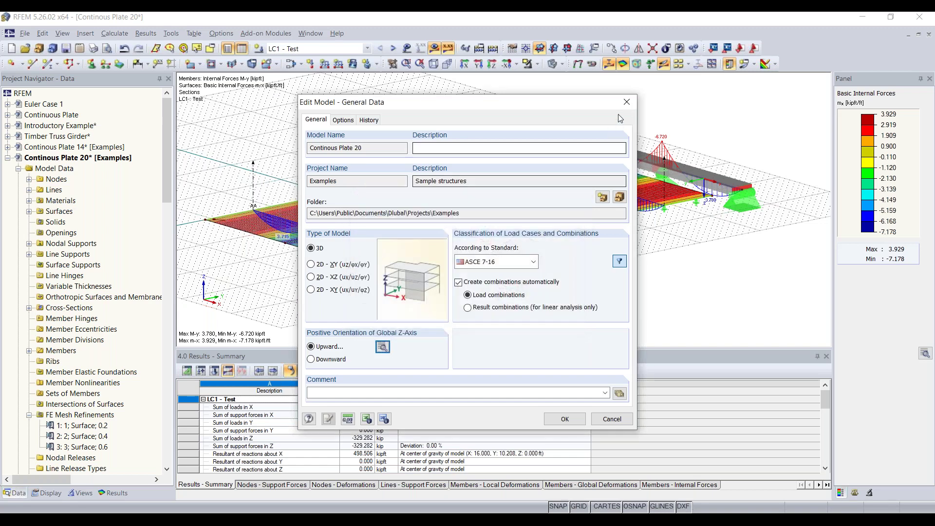
pyautogui.click(627, 102)
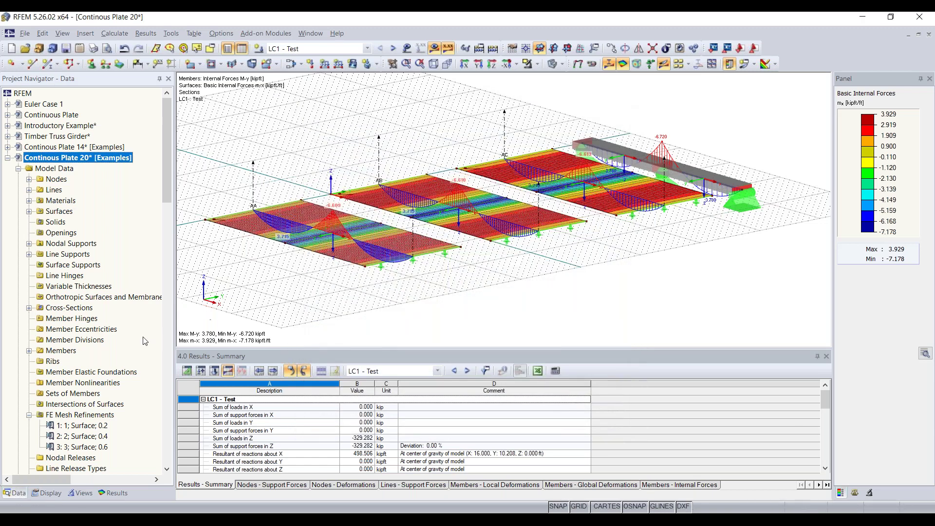
pyautogui.scroll(-13, 161, 343)
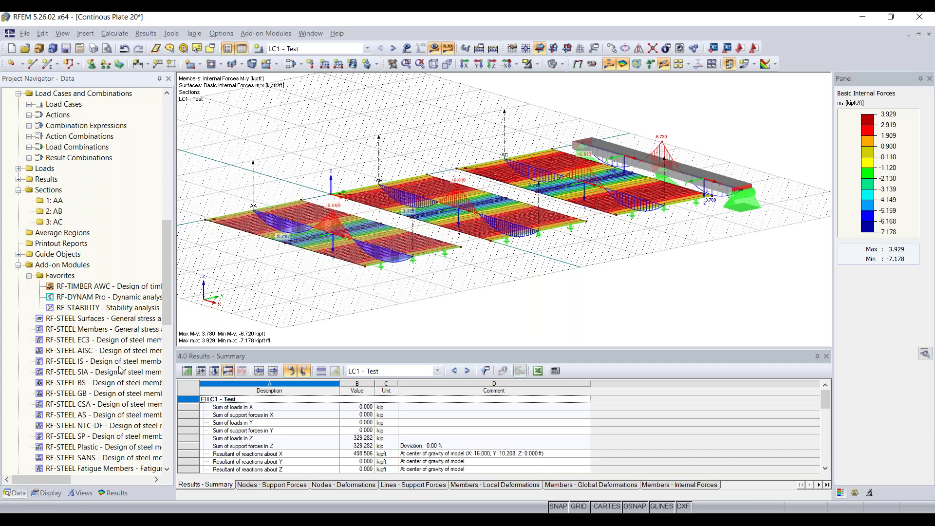
pyautogui.scroll(-3, 120, 370)
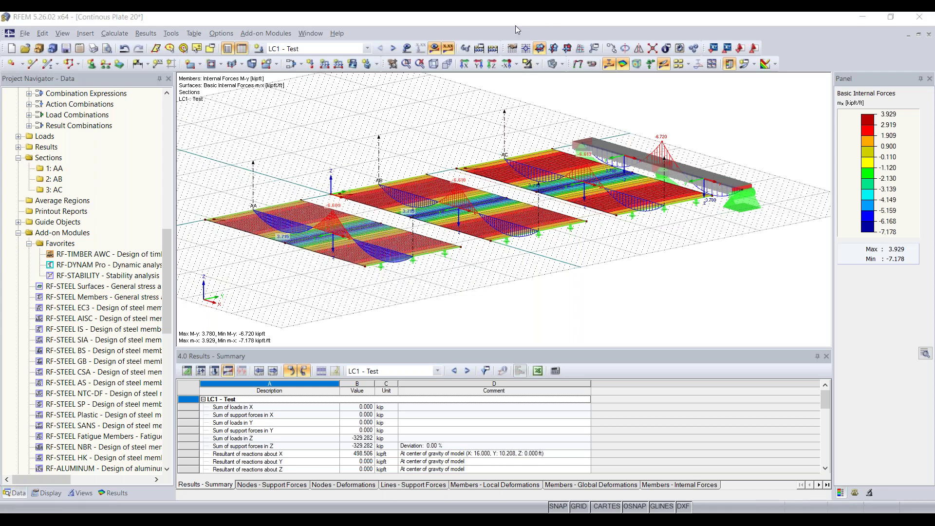
# Step: Switch to the presentation's presenter view and advance to the Coffee Break slide
pyautogui.moveTo(542, 511)
pyautogui.click(549, 483)
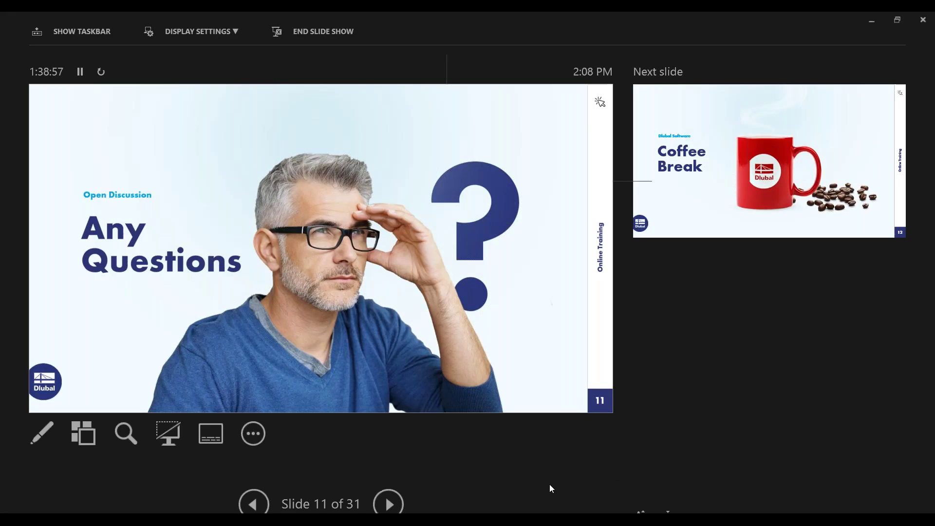
pyautogui.click(388, 504)
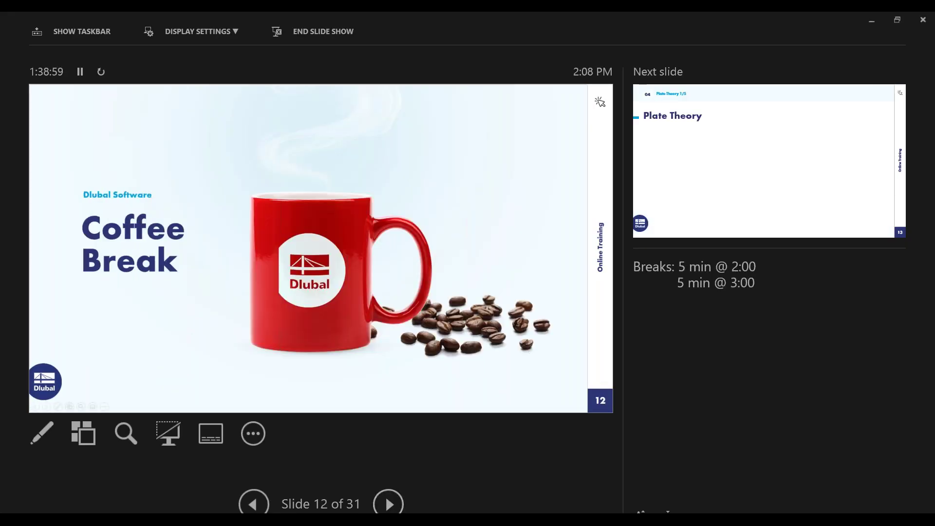
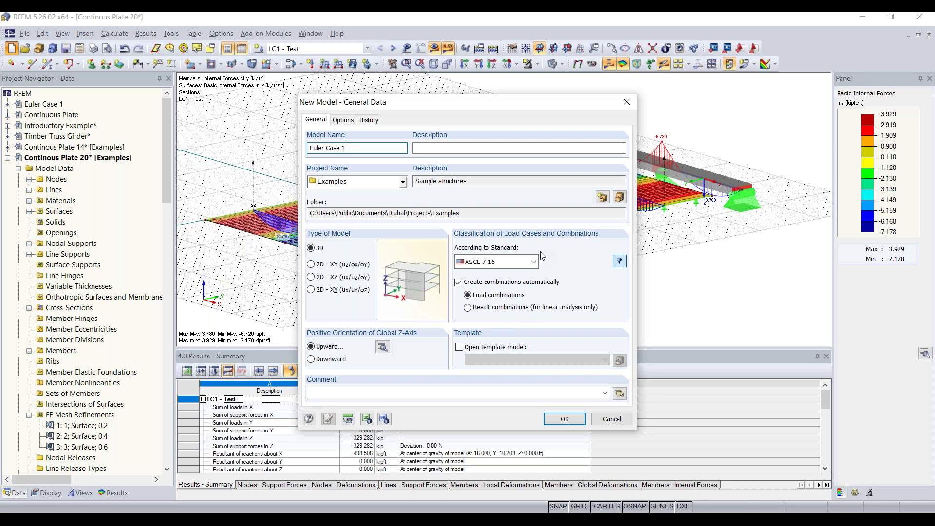
# Step: Create the 3D model Euler Case 1 with the local z-axis oriented downward and the ASCE 7-16 standard
pyautogui.click(382, 347)
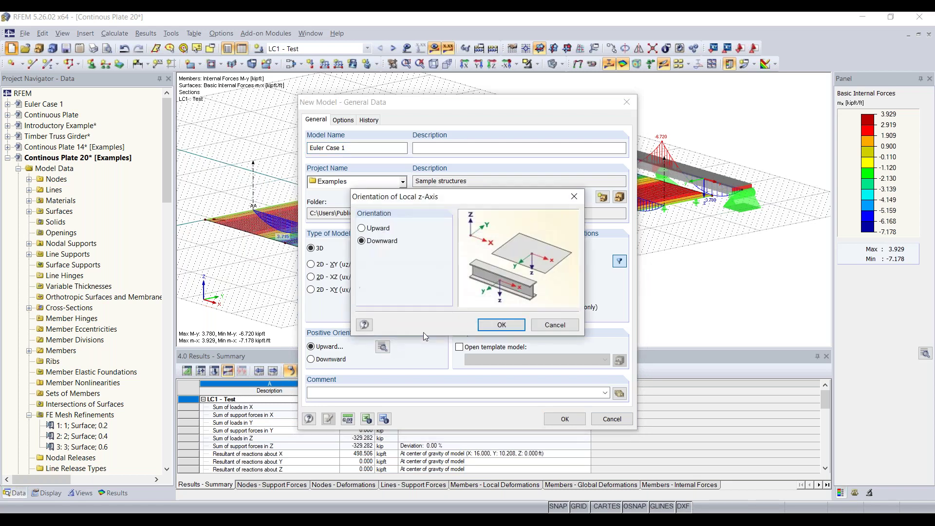
pyautogui.click(513, 329)
pyautogui.click(561, 419)
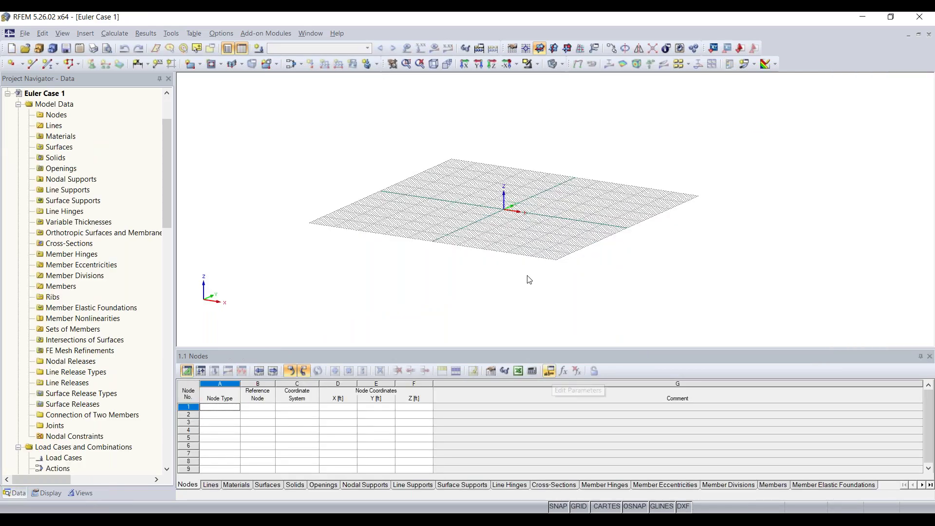
# Step: Start a new beam member and open the rolled I-section library for its new start cross-section
pyautogui.scroll(2, 485, 249)
pyautogui.scroll(-3, 485, 249)
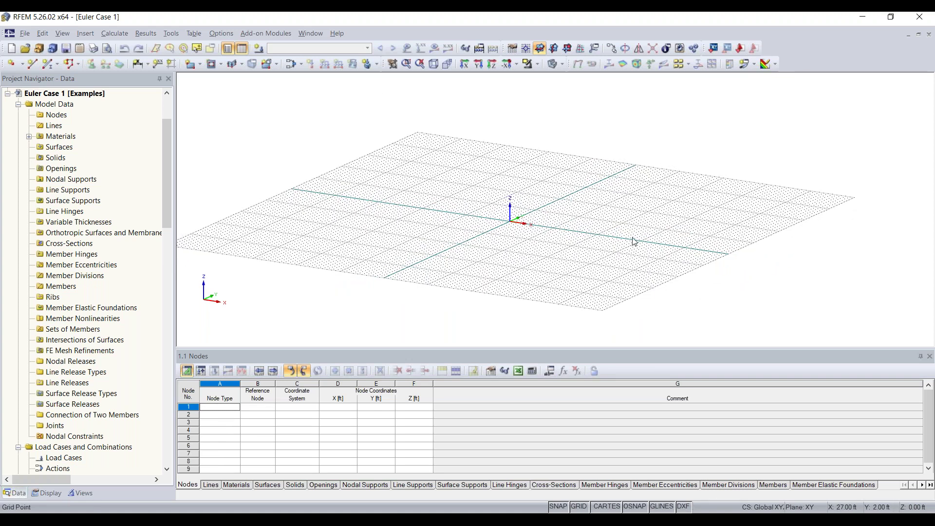
pyautogui.click(48, 63)
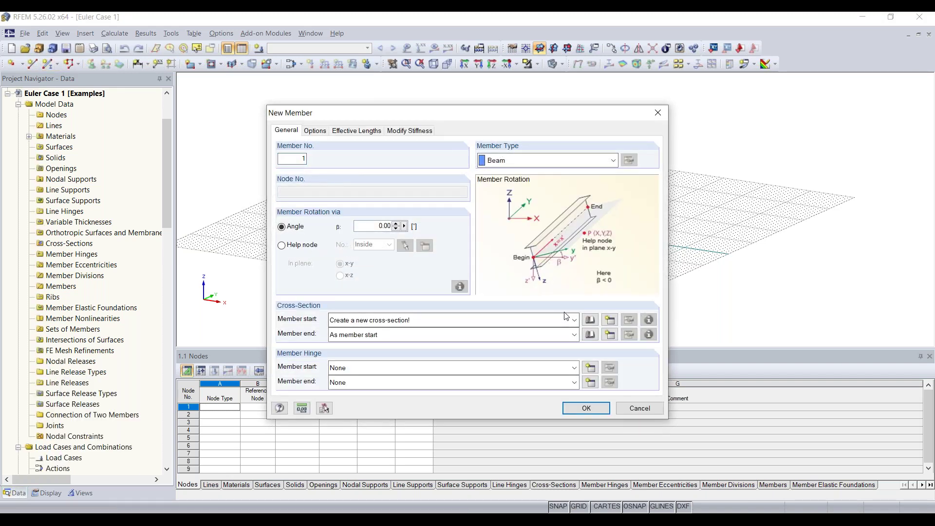
pyautogui.click(610, 321)
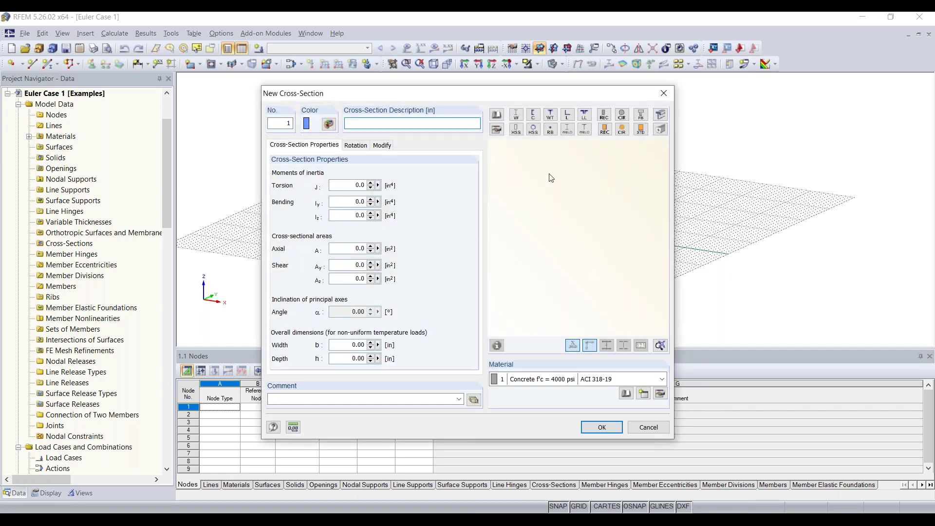
pyautogui.click(517, 115)
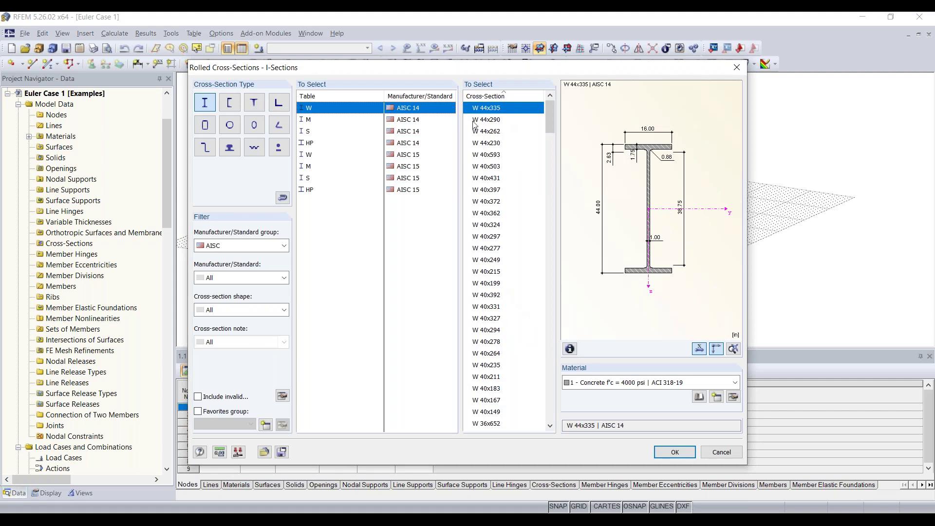
# Step: Filter the rolled I-sections to the AISC manufacturer group and the AISC 15 standard, keeping all cross-section shapes
pyautogui.click(226, 247)
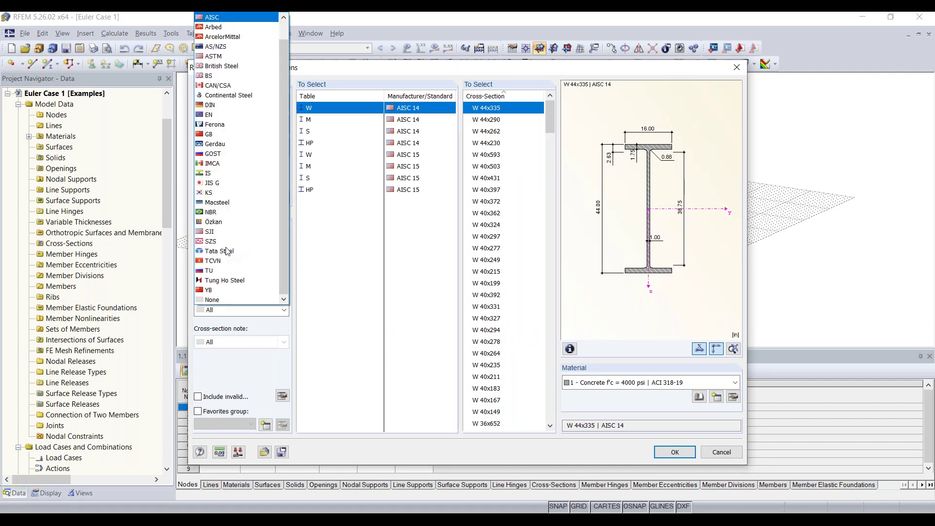
pyautogui.click(240, 19)
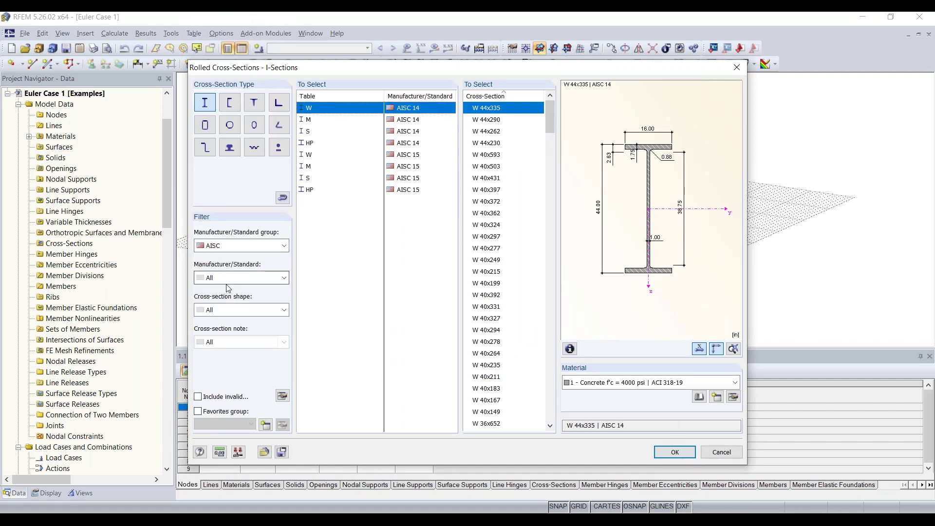
pyautogui.click(226, 280)
pyautogui.click(227, 312)
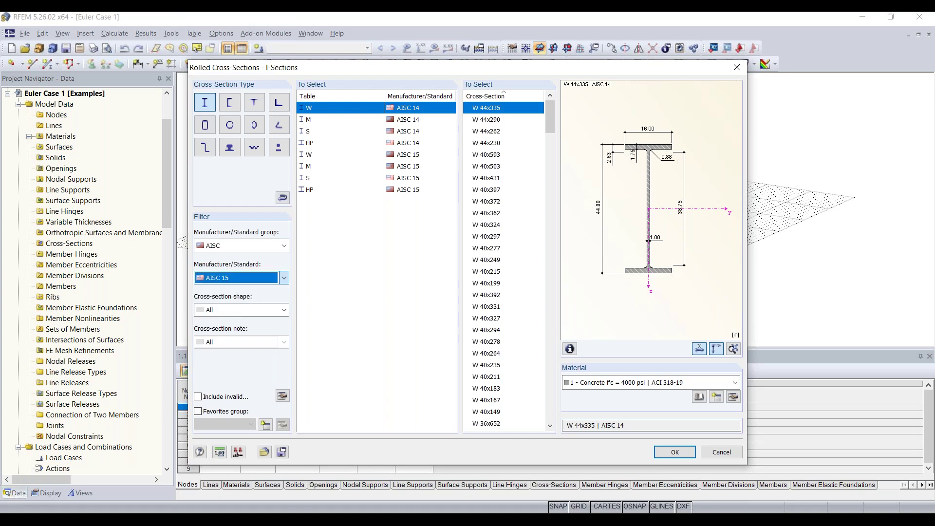
pyautogui.click(237, 310)
pyautogui.click(237, 322)
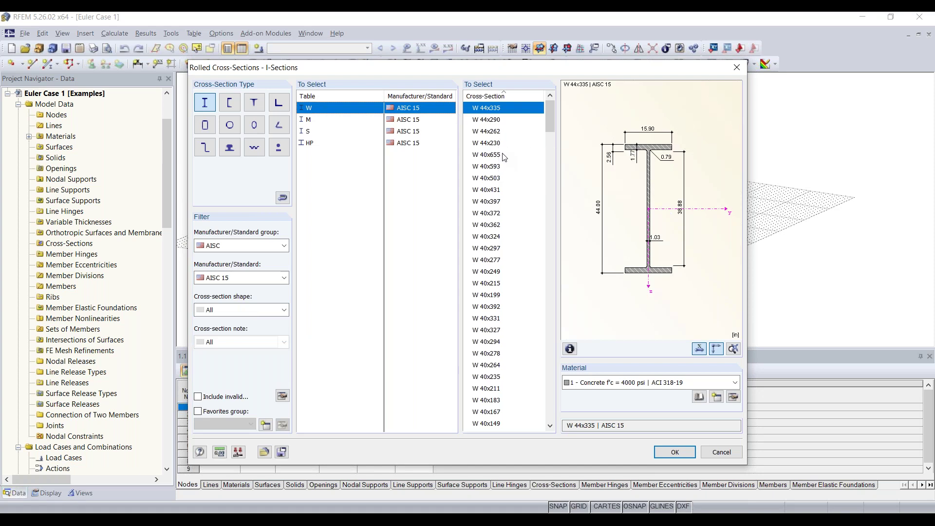
# Step: Choose the W 12x35 profile from the AISC 15 W-sections
pyautogui.scroll(-20, 501, 151)
pyautogui.scroll(-20, 504, 157)
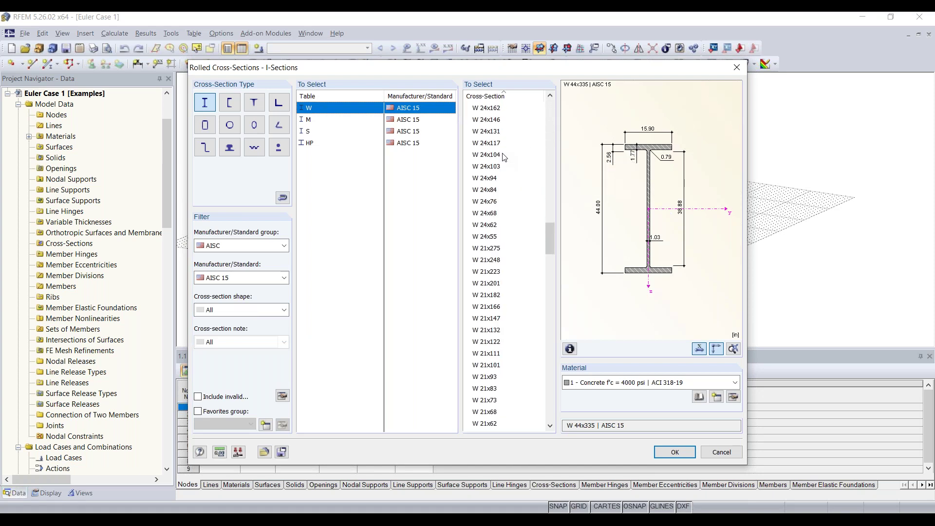
pyautogui.scroll(-20, 504, 157)
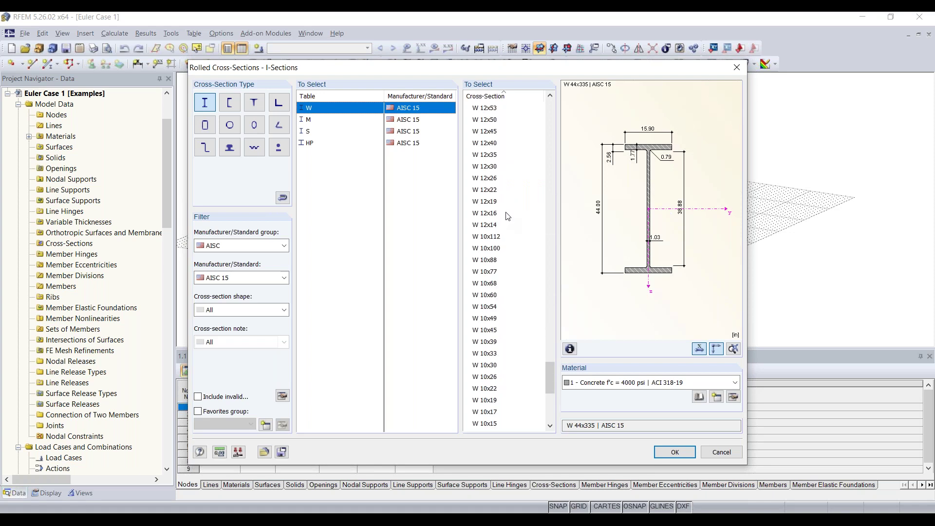
pyautogui.click(484, 155)
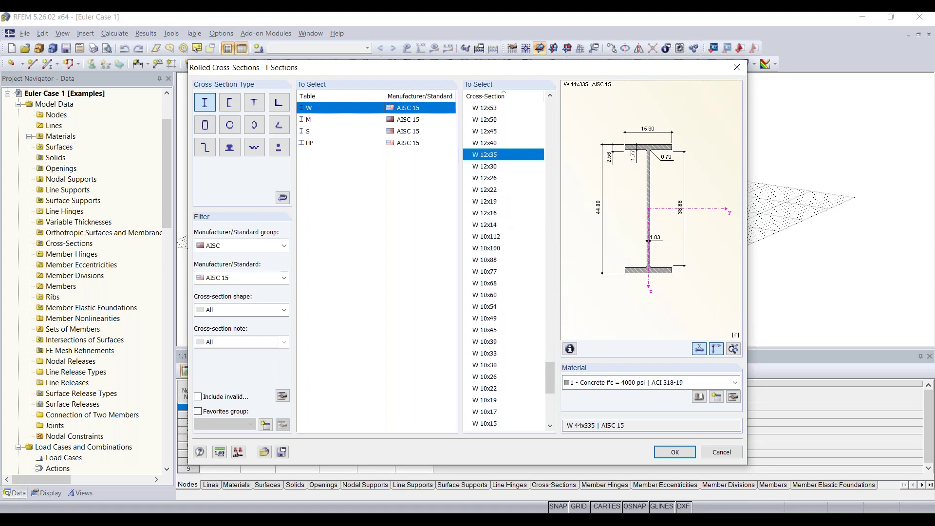
# Step: Filter the material library for the section to steel in the ASTM group under standard ANSI/AISC 360-16:2016
pyautogui.click(661, 386)
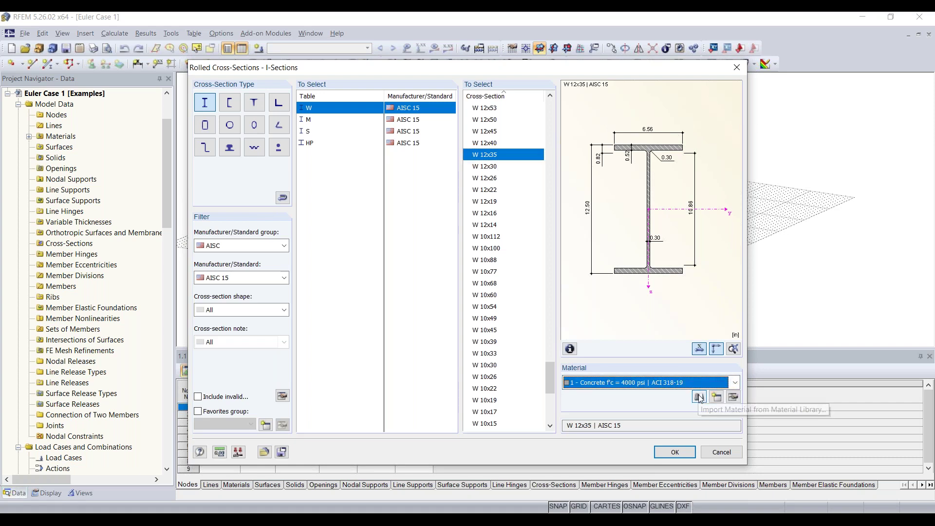
pyautogui.click(699, 397)
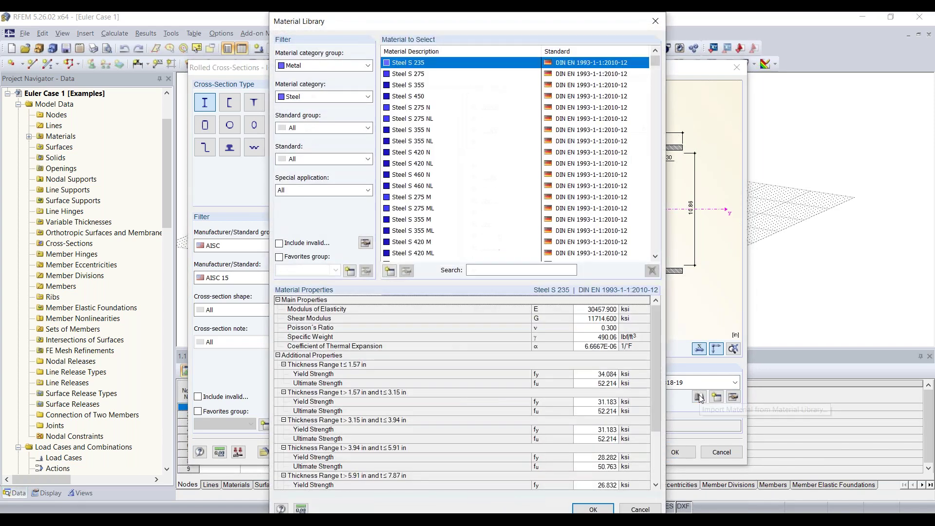
pyautogui.click(311, 98)
pyautogui.click(311, 100)
pyautogui.click(311, 128)
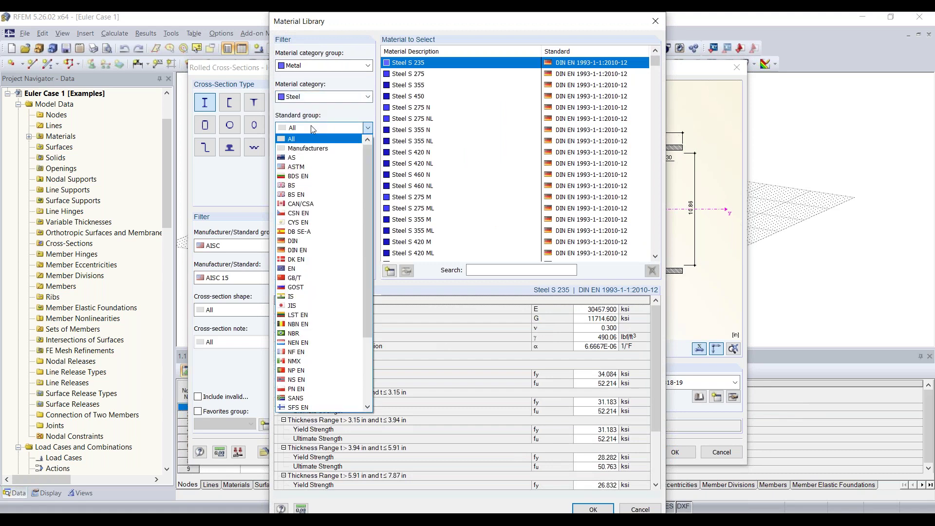
pyautogui.click(310, 167)
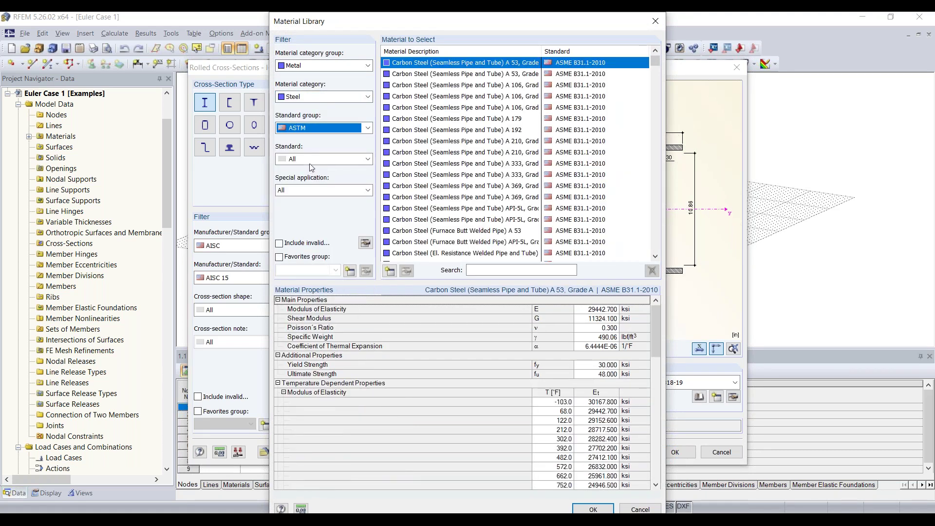
pyautogui.click(308, 162)
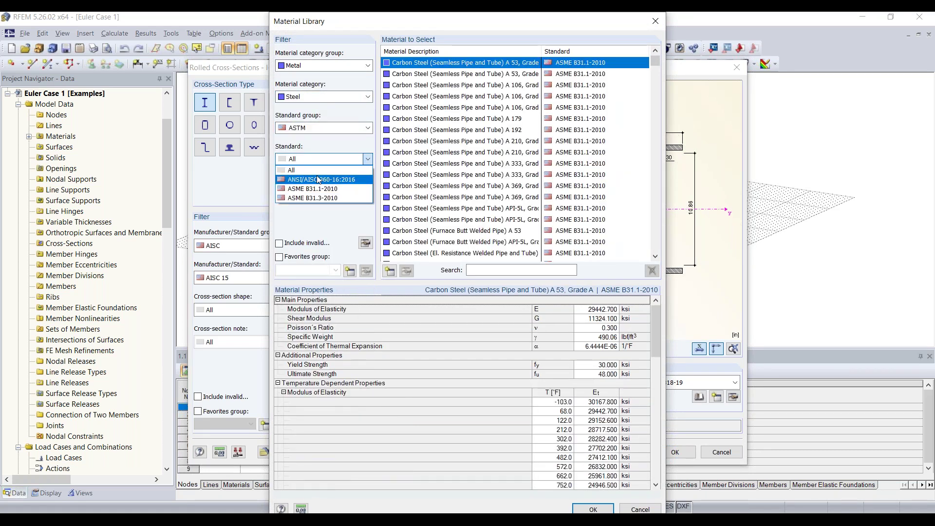
pyautogui.click(322, 177)
# Step: Assign Steel A992 as the material of the W 12x35 section and accept the section selection
pyautogui.scroll(-5, 456, 140)
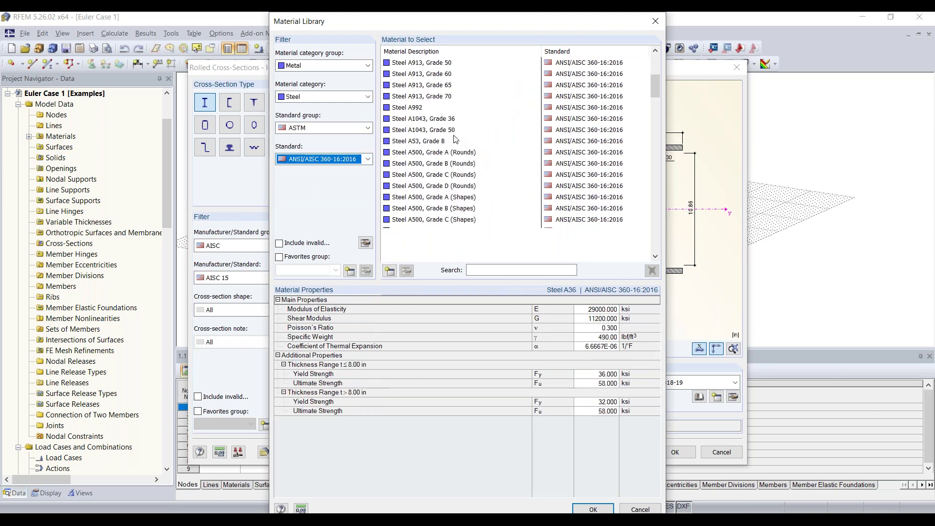
pyautogui.click(413, 107)
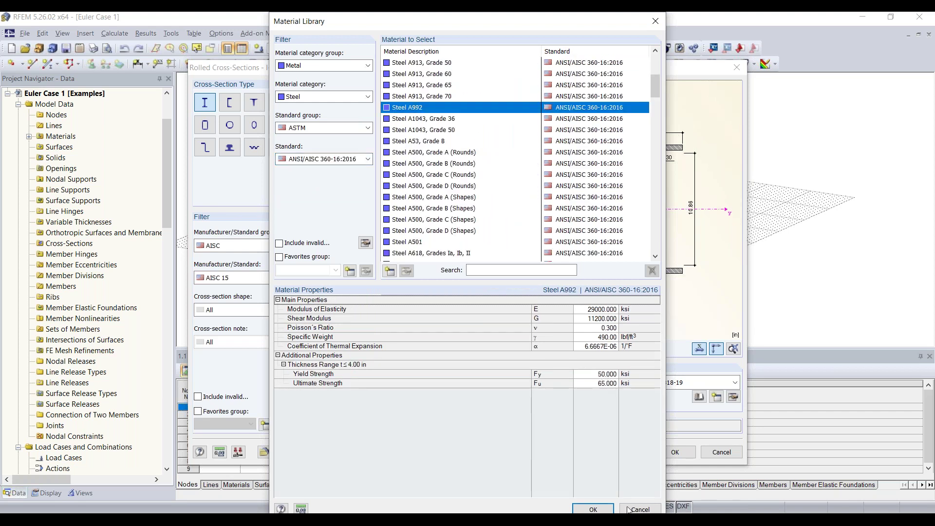
pyautogui.click(593, 509)
pyautogui.click(677, 452)
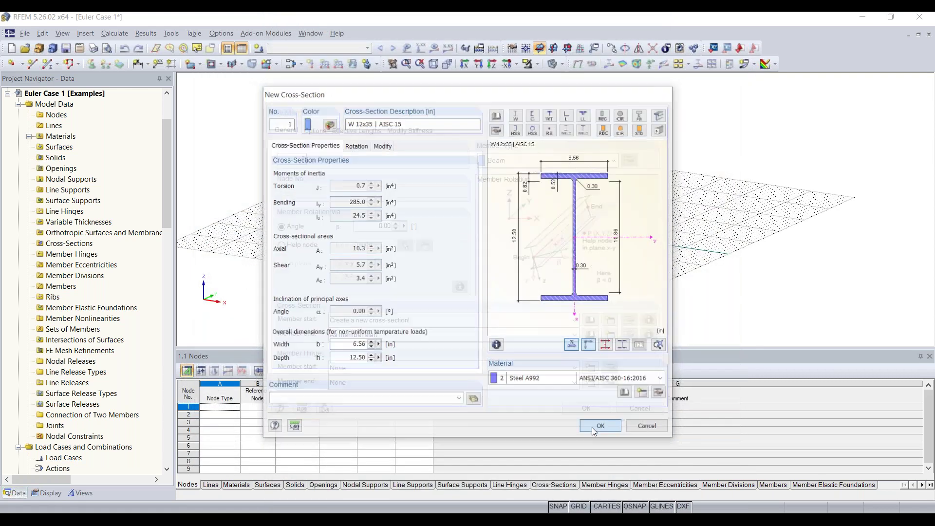
# Step: Place a 30 ft vertical W 12x35 Steel A992 beam member from the origin, perpendicular to the work plane
pyautogui.click(594, 429)
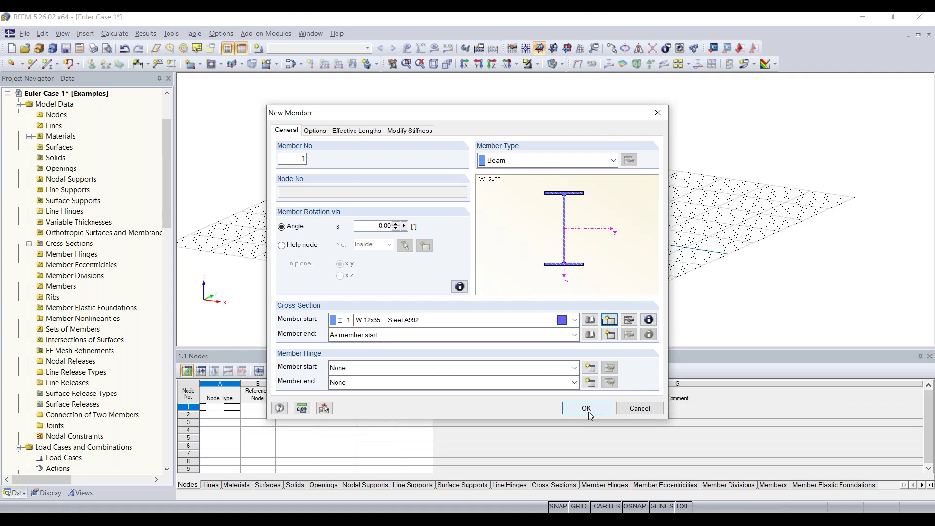
pyautogui.click(588, 411)
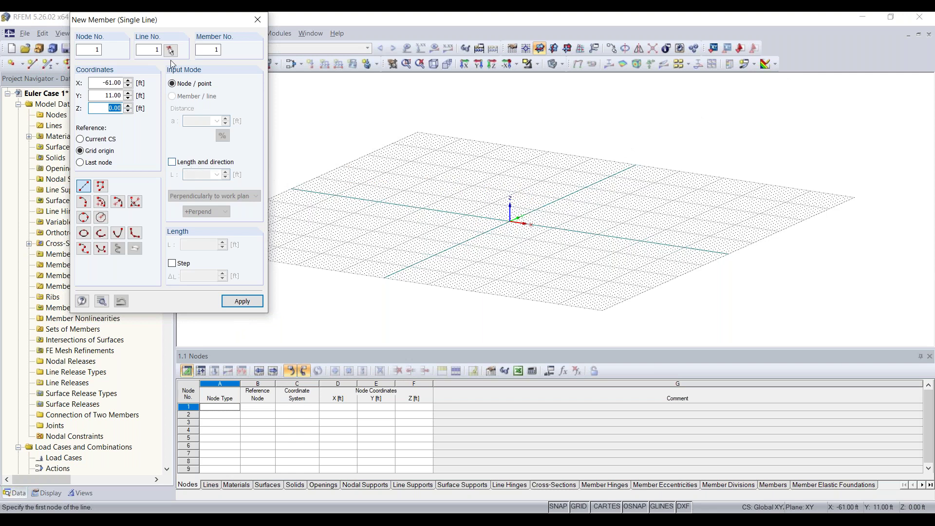
pyautogui.moveTo(161, 20); pyautogui.dragTo(146, 78)
pyautogui.click(176, 221)
pyautogui.moveTo(180, 233); pyautogui.dragTo(217, 235)
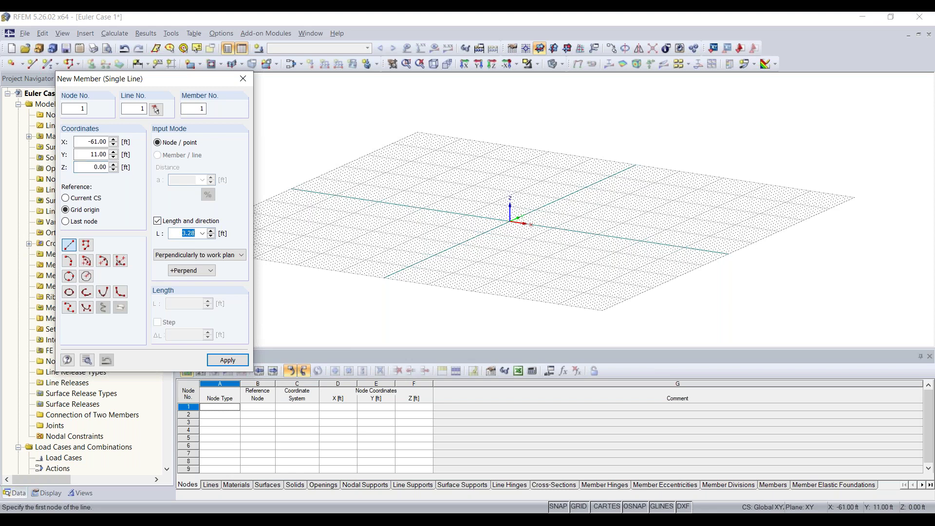
pyautogui.write('30')
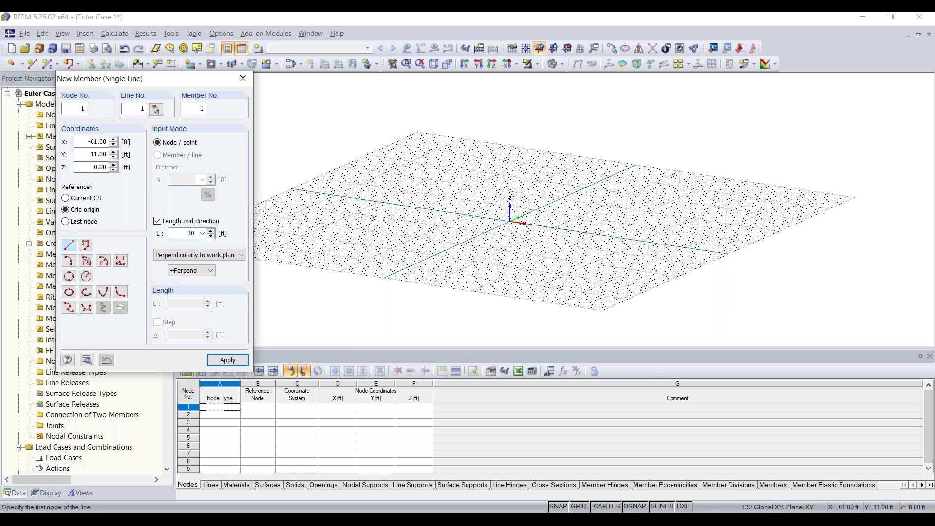
pyautogui.click(215, 258)
pyautogui.click(216, 258)
pyautogui.click(523, 233)
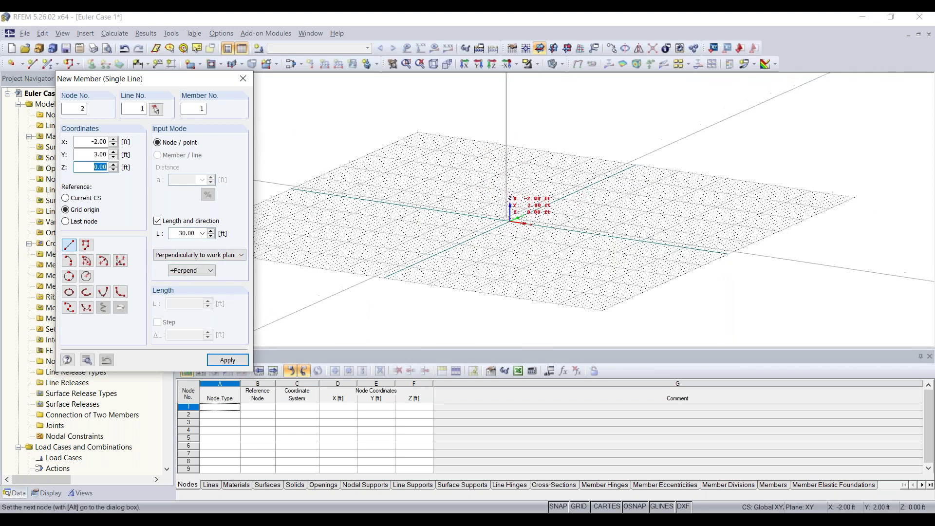
pyautogui.click(510, 220)
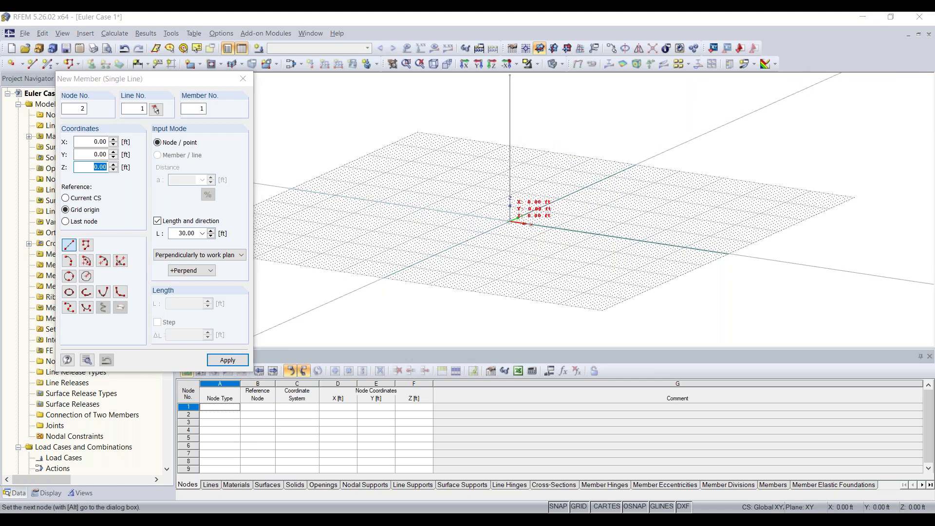
pyautogui.moveTo(543, 202); pyautogui.dragTo(506, 244, button='middle')
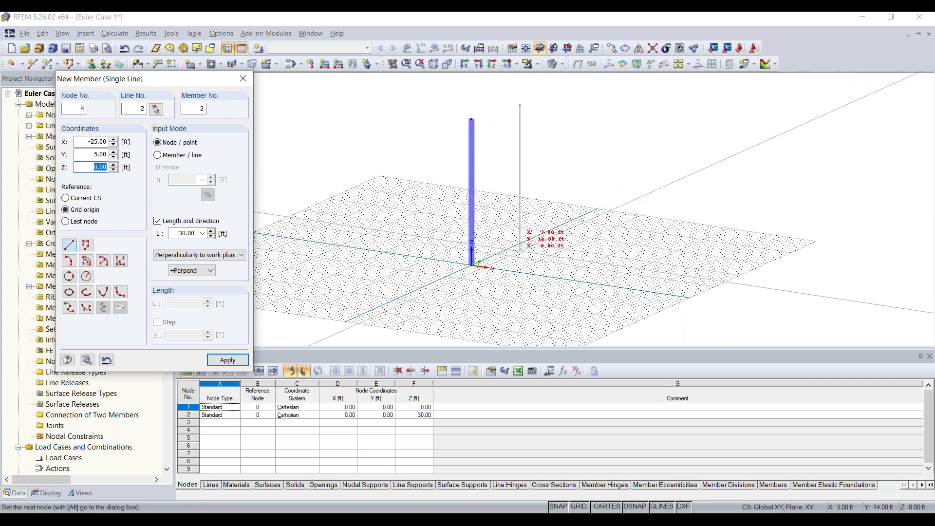
pyautogui.press('Escape')
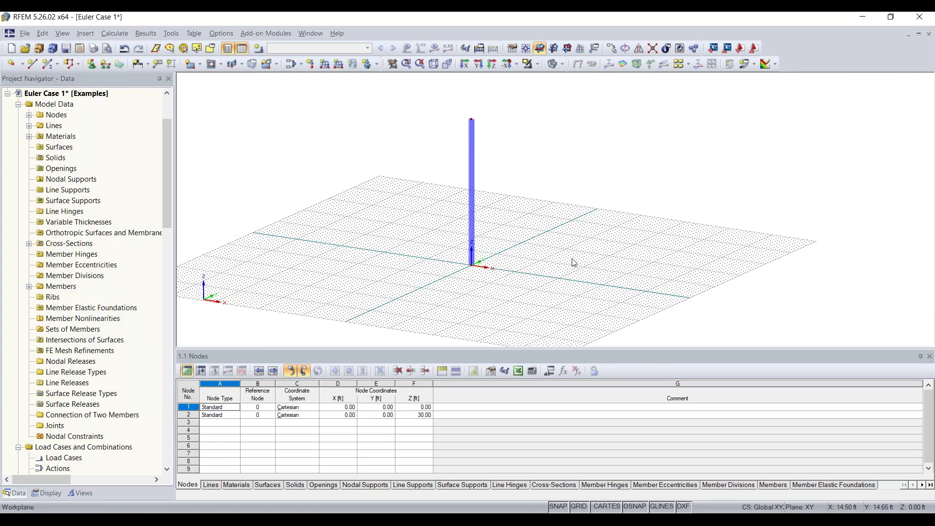
# Step: Switch the work plane to YZ, to XZ and back to XY
pyautogui.click(555, 49)
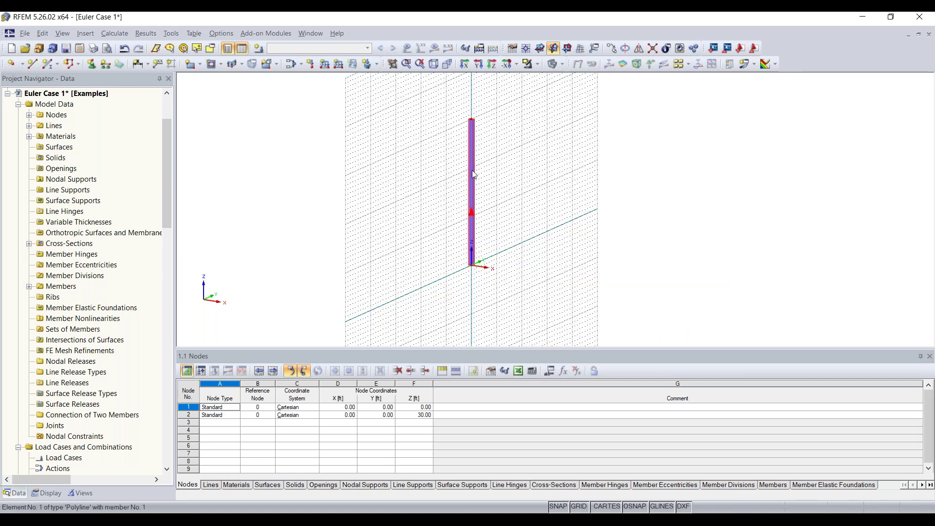
pyautogui.click(567, 51)
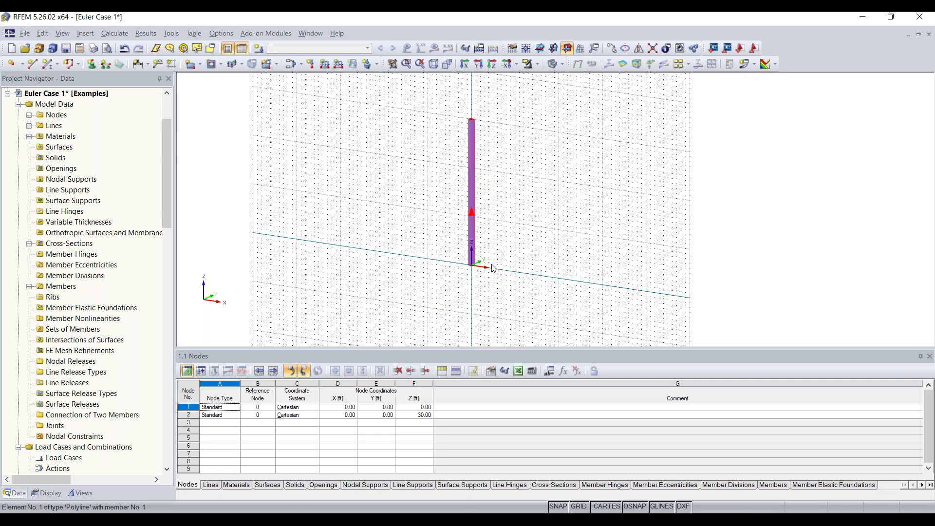
pyautogui.click(538, 50)
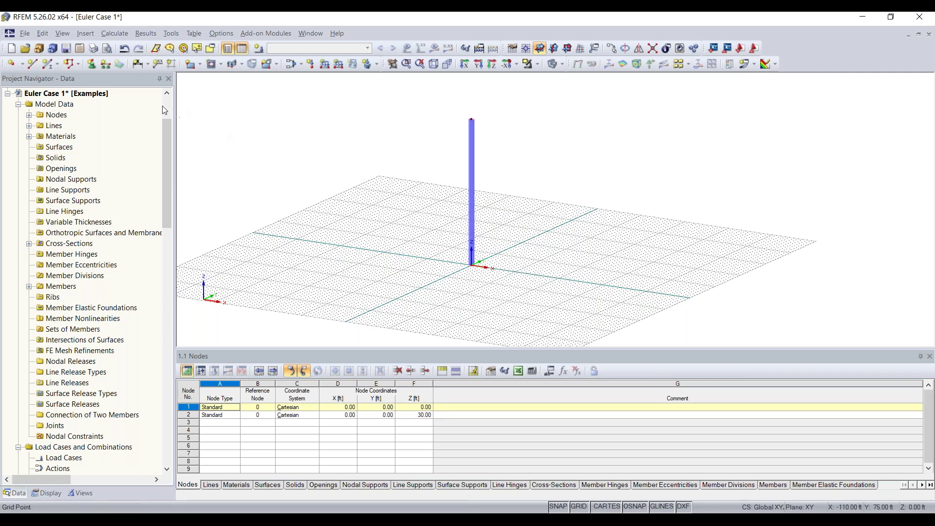
# Step: Assign a rigid nodal support to node 1 at the column base
pyautogui.click(91, 66)
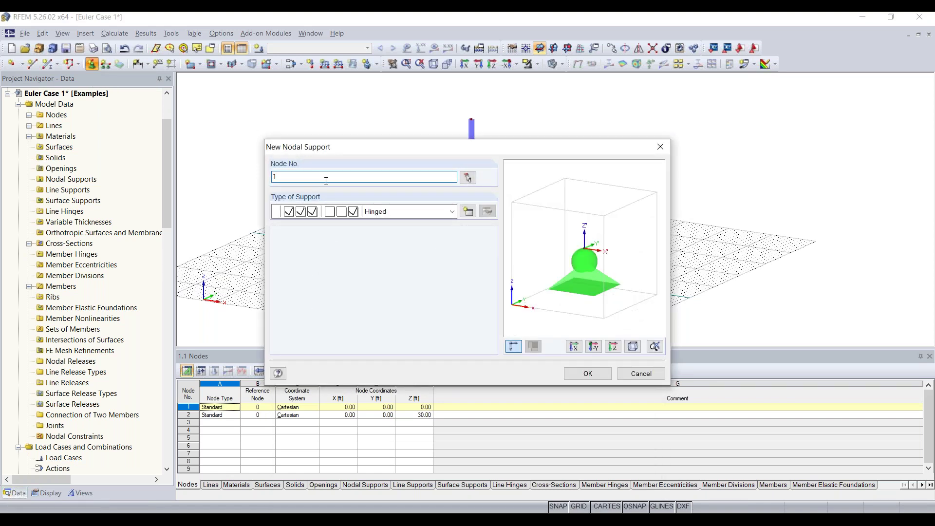
pyautogui.click(453, 212)
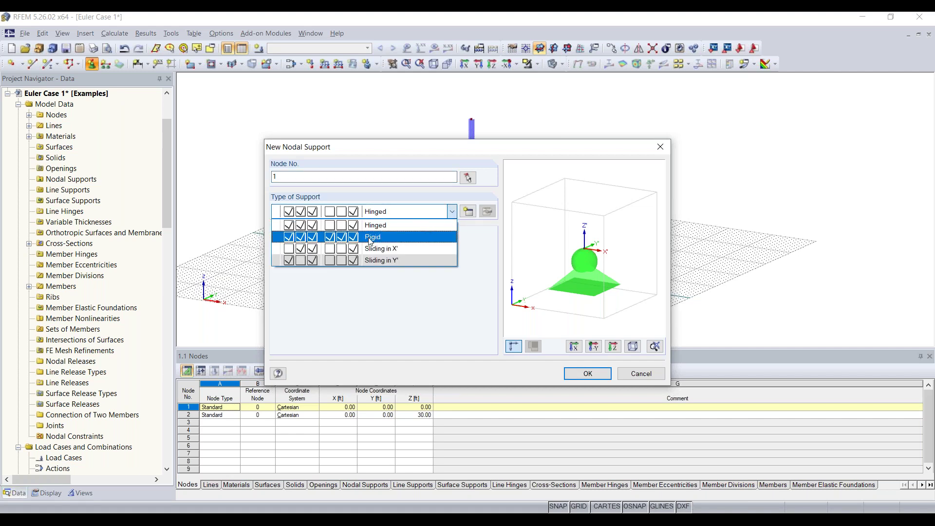
pyautogui.click(370, 239)
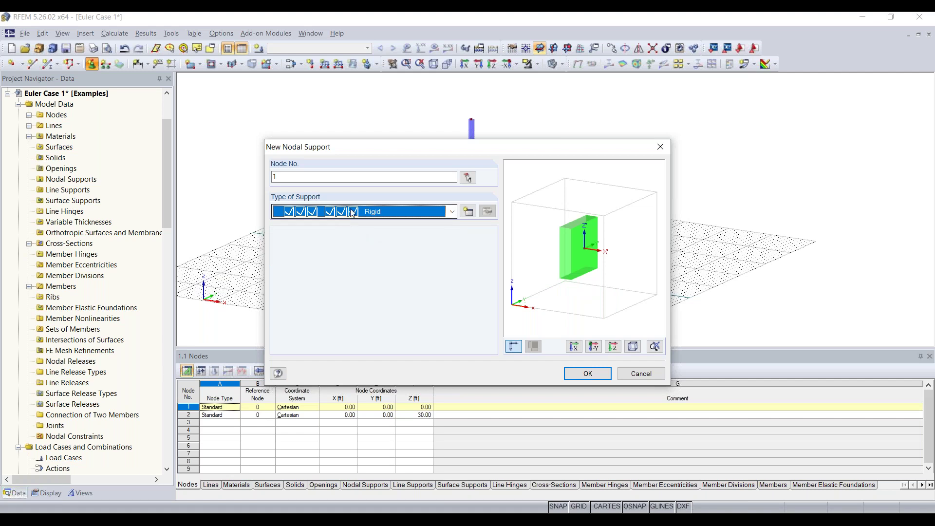
pyautogui.click(587, 373)
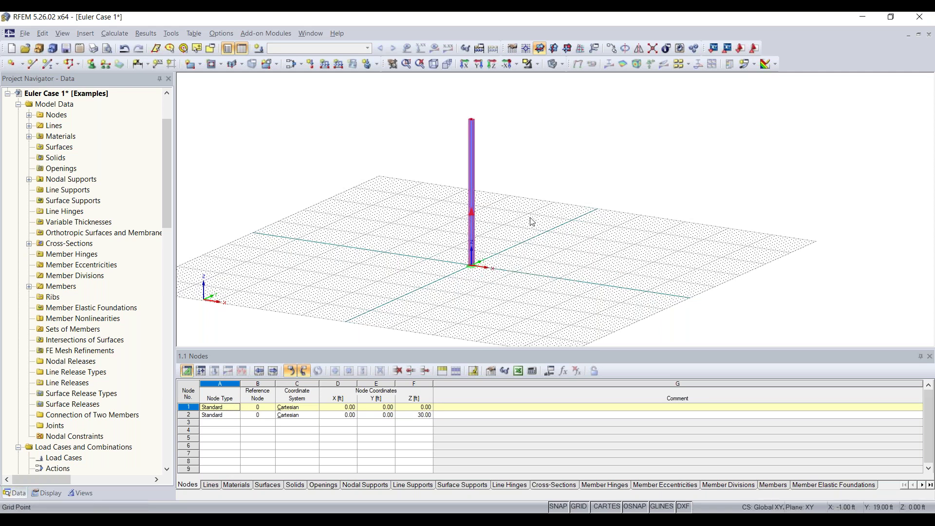
# Step: Create load case LC1 with the description Test in the Dead category and deactivate its self-weight
pyautogui.scroll(2, 507, 230)
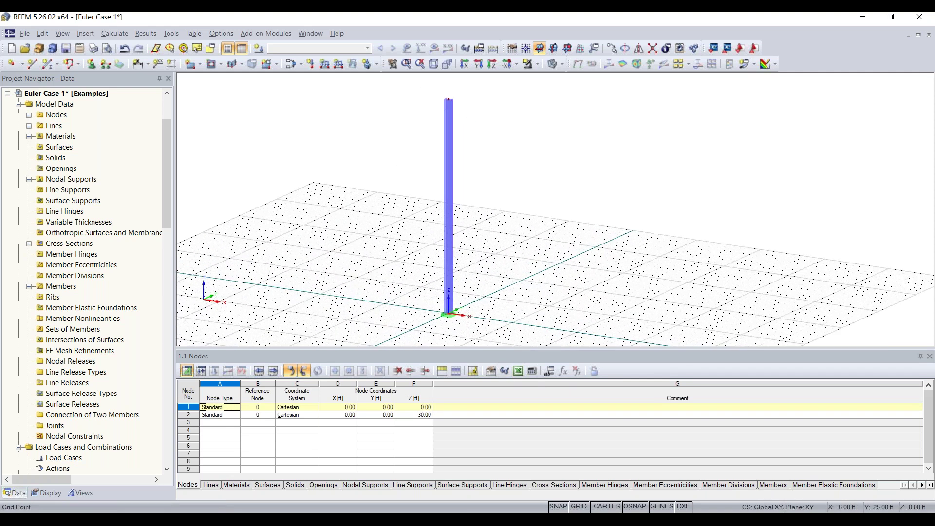
pyautogui.moveTo(507, 270); pyautogui.dragTo(515, 273, button='middle')
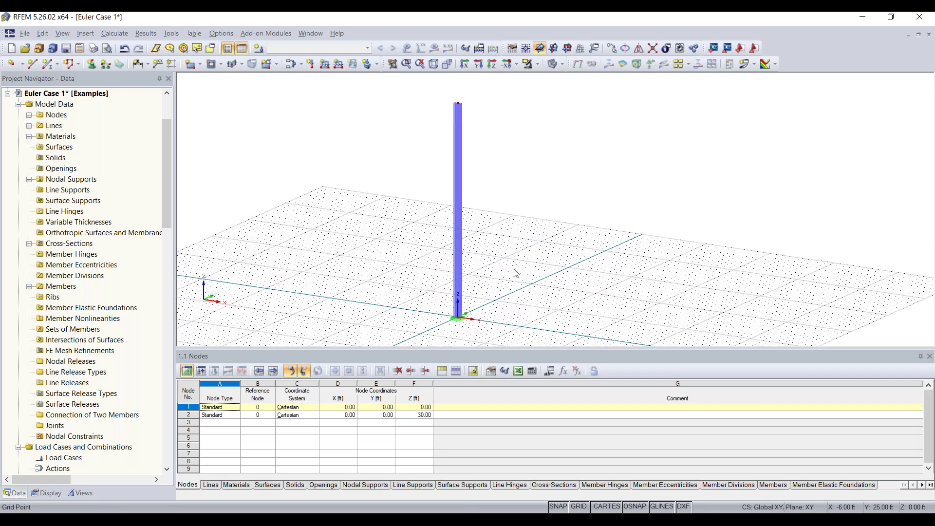
pyautogui.click(260, 51)
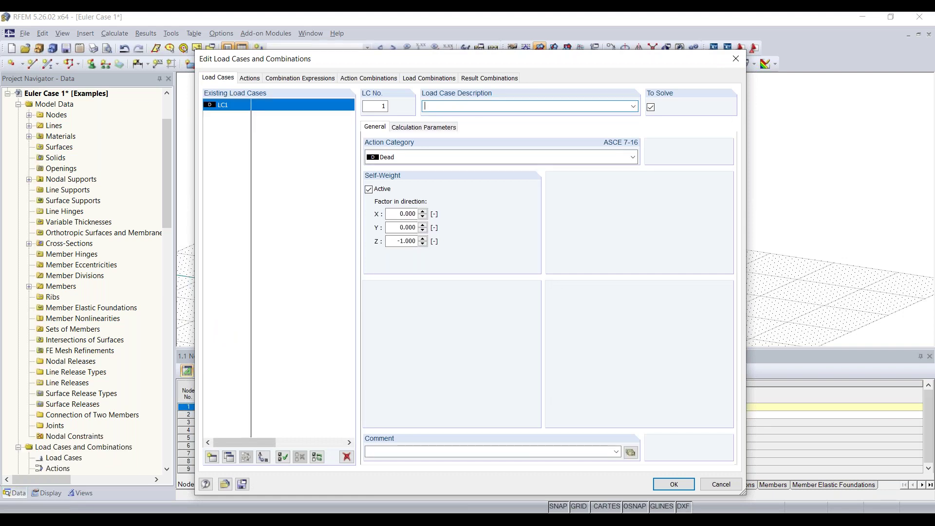
pyautogui.write('Test')
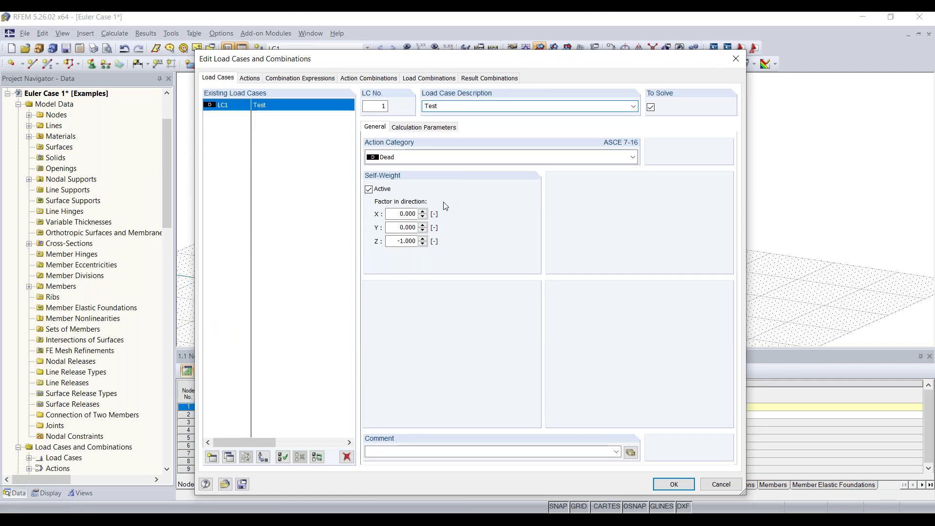
pyautogui.click(370, 190)
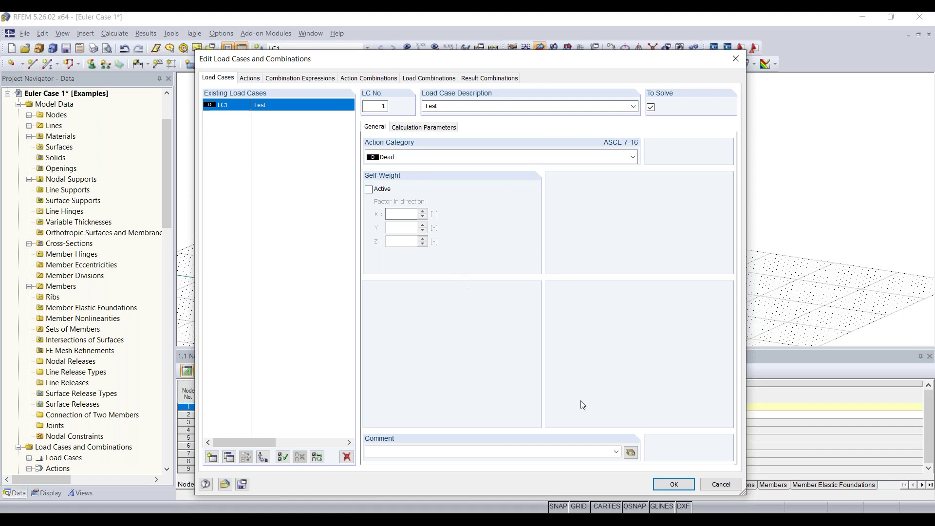
pyautogui.click(673, 484)
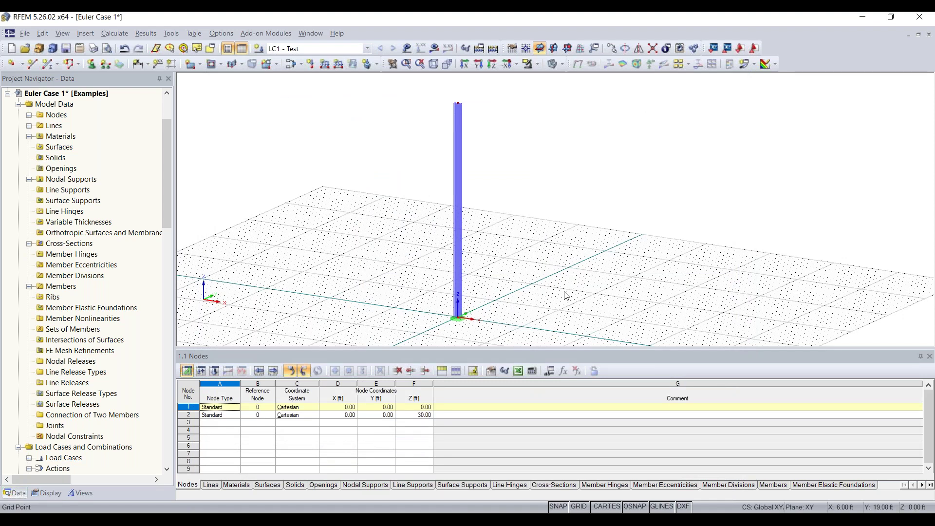
# Step: Apply a nodal load to node 2 at the column top with PX 2 kip and PZ -5 kip
pyautogui.scroll(-1, 563, 269)
pyautogui.moveTo(544, 272); pyautogui.dragTo(514, 288, button='middle')
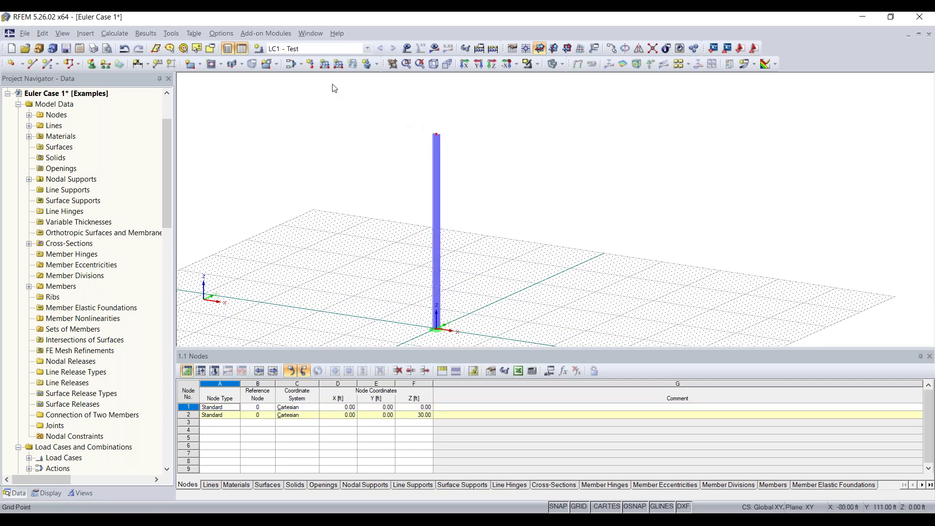
pyautogui.click(312, 67)
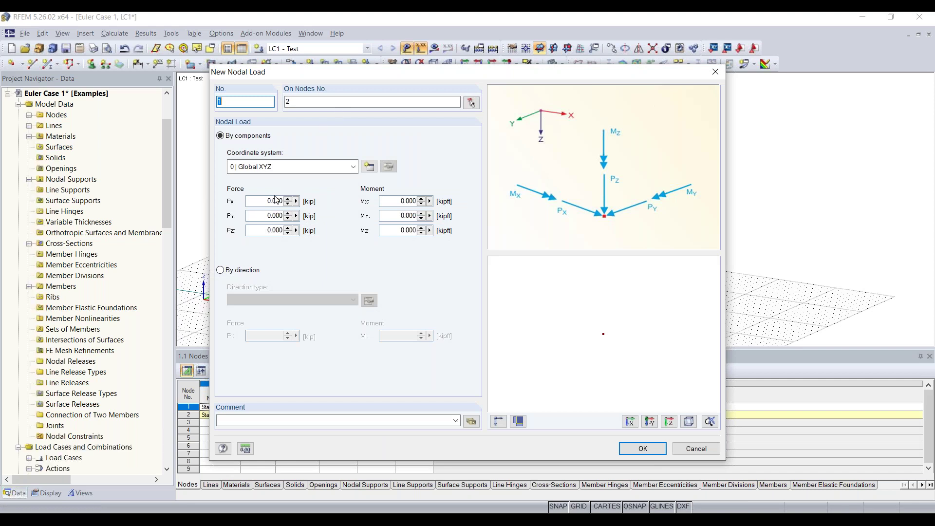
pyautogui.doubleClick(259, 229)
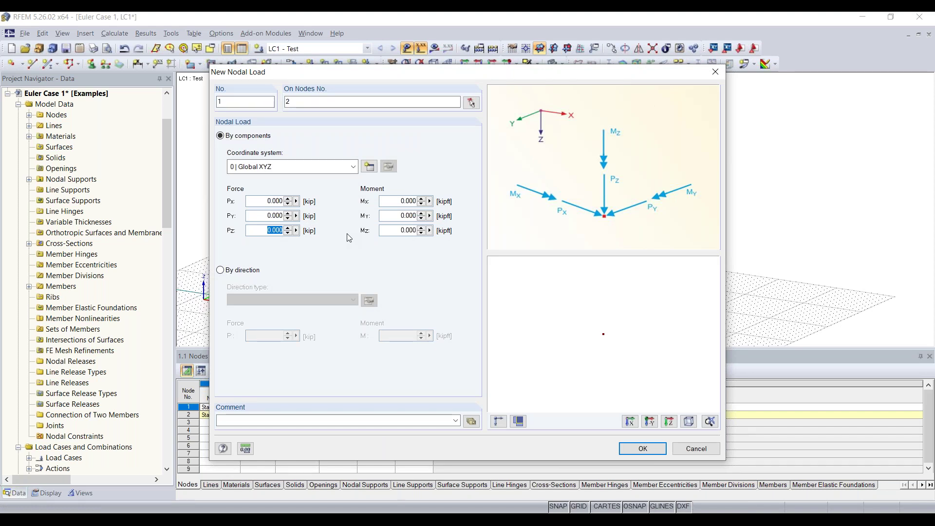
pyautogui.write('-5')
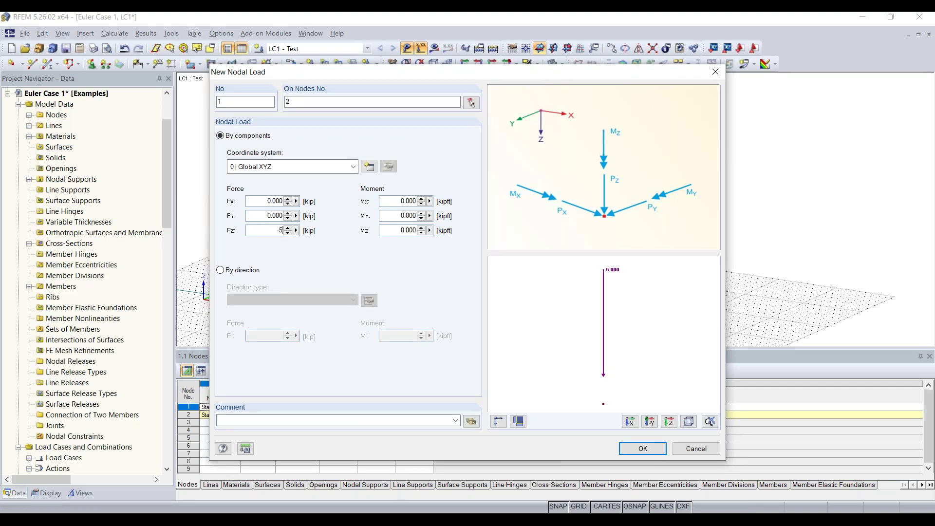
pyautogui.click(398, 201)
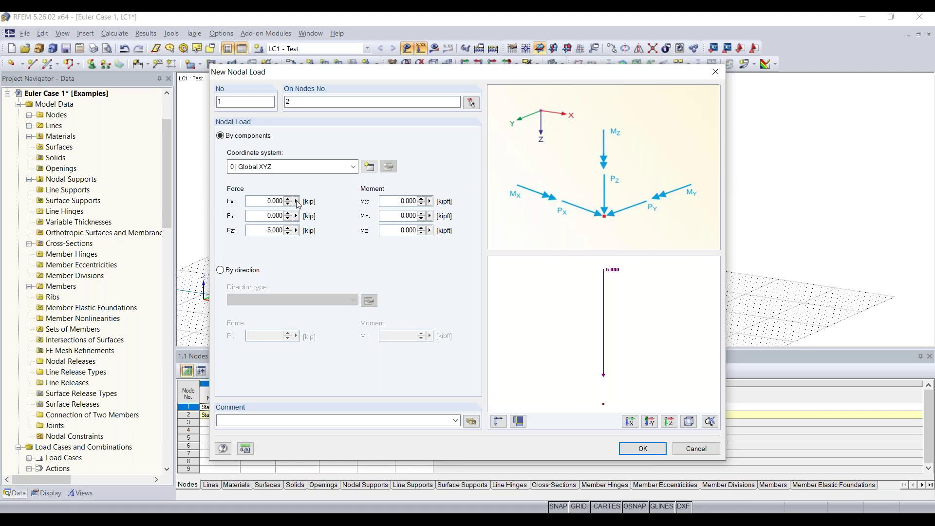
pyautogui.doubleClick(257, 201)
pyautogui.write('2')
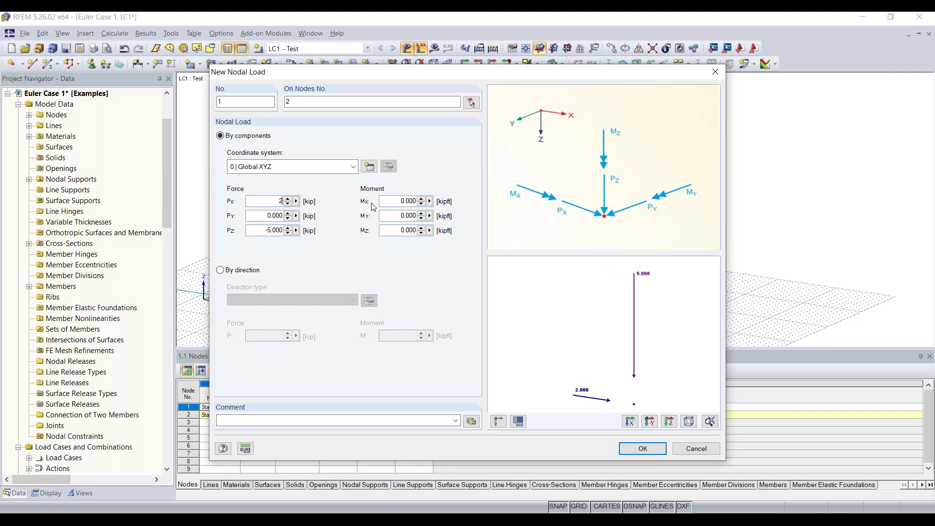
pyautogui.click(628, 445)
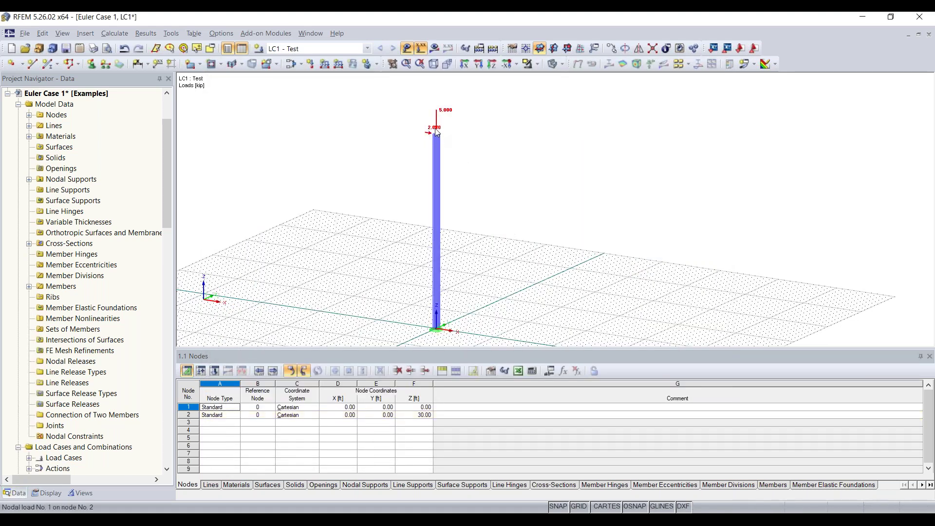
# Step: Examine the nodal loads at the column top and the whole column model
pyautogui.scroll(5, 437, 132)
pyautogui.moveTo(484, 139); pyautogui.dragTo(472, 206, button='middle')
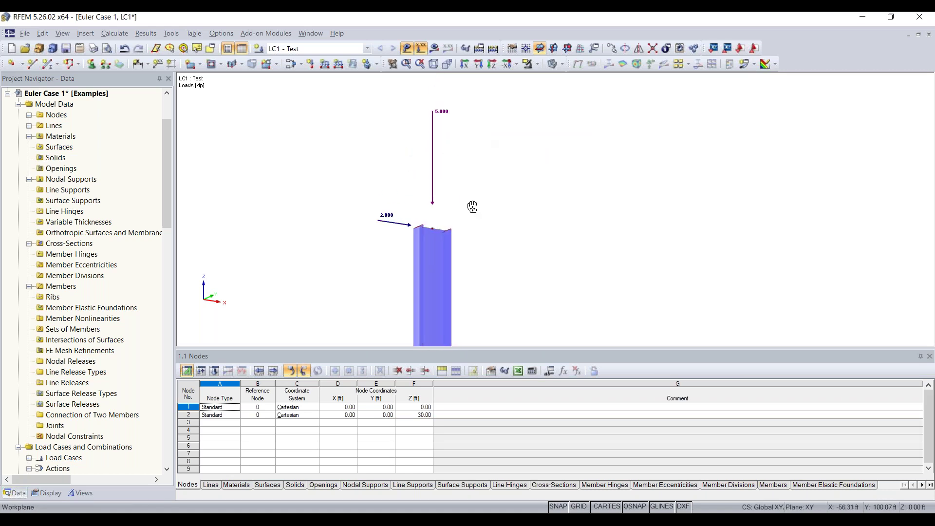
pyautogui.scroll(-1, 513, 230)
pyautogui.scroll(-2, 514, 230)
pyautogui.moveTo(514, 219); pyautogui.dragTo(500, 101, button='middle')
pyautogui.scroll(-3, 514, 160)
pyautogui.scroll(-1, 543, 231)
pyautogui.scroll(-1, 543, 231)
pyautogui.moveTo(543, 231); pyautogui.dragTo(518, 194, button='middle')
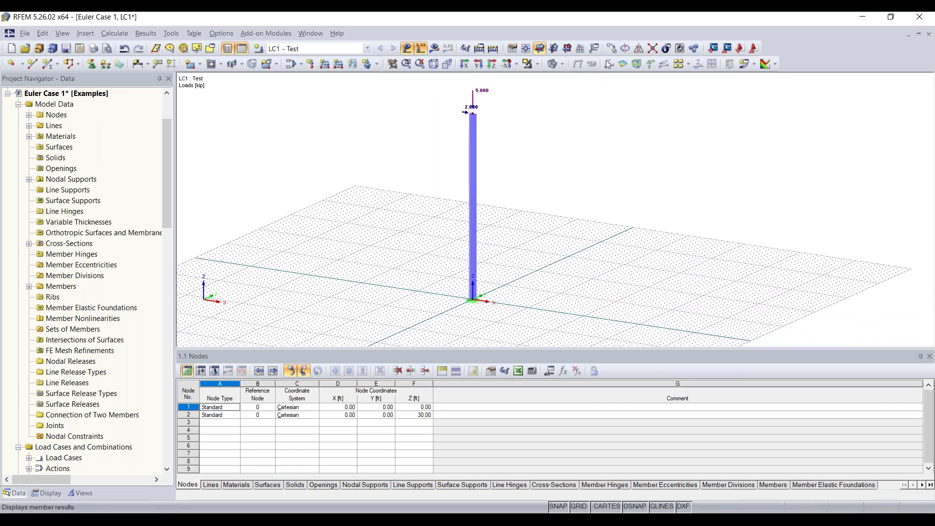
# Step: Calculate load case LC1 and view the column's global deformations along the Y-axis
pyautogui.click(493, 49)
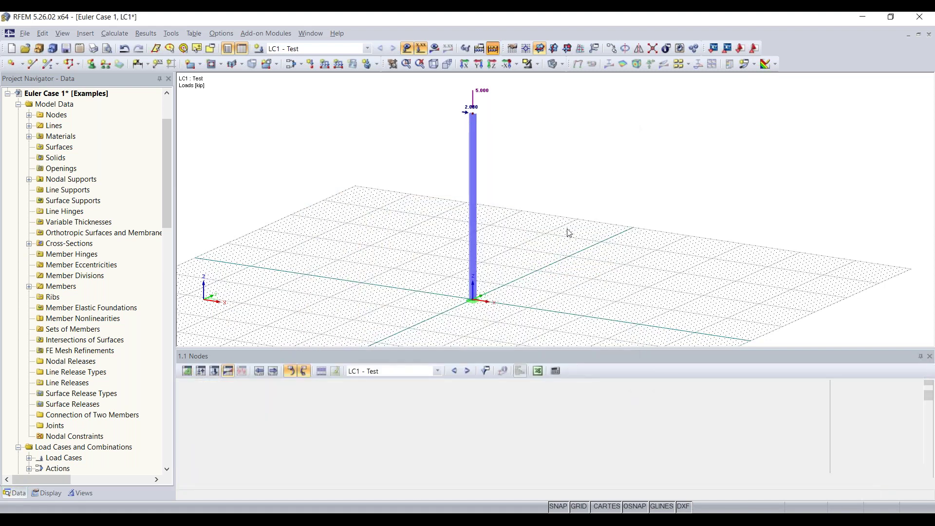
pyautogui.click(467, 315)
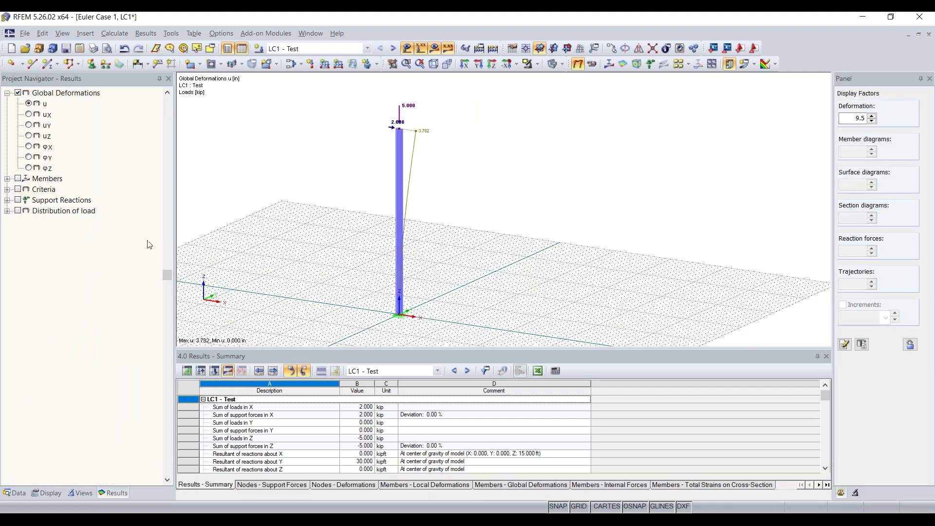
pyautogui.moveTo(167, 276); pyautogui.dragTo(168, 240)
pyautogui.moveTo(166, 111); pyautogui.dragTo(167, 114)
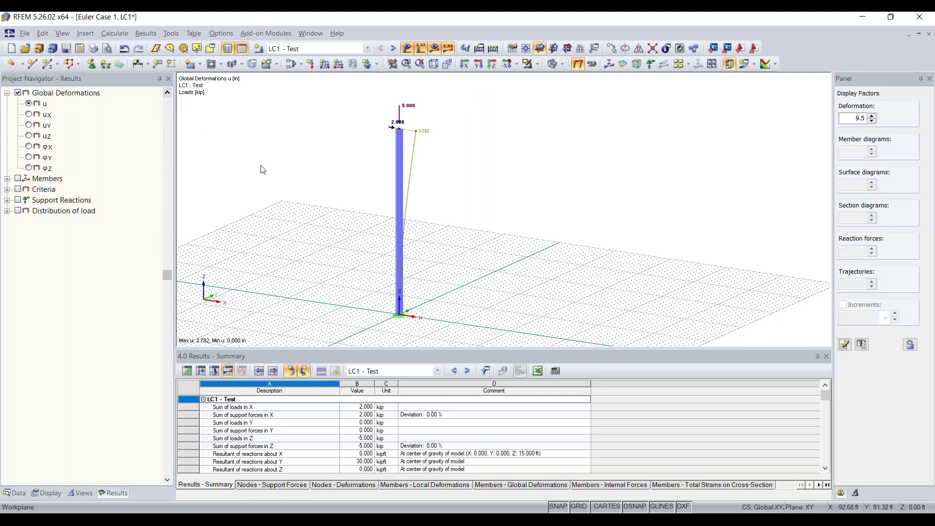
pyautogui.keyDown('ctrl'); pyautogui.moveTo(485, 191); pyautogui.dragTo(487, 114, button='middle'); pyautogui.keyUp('ctrl')
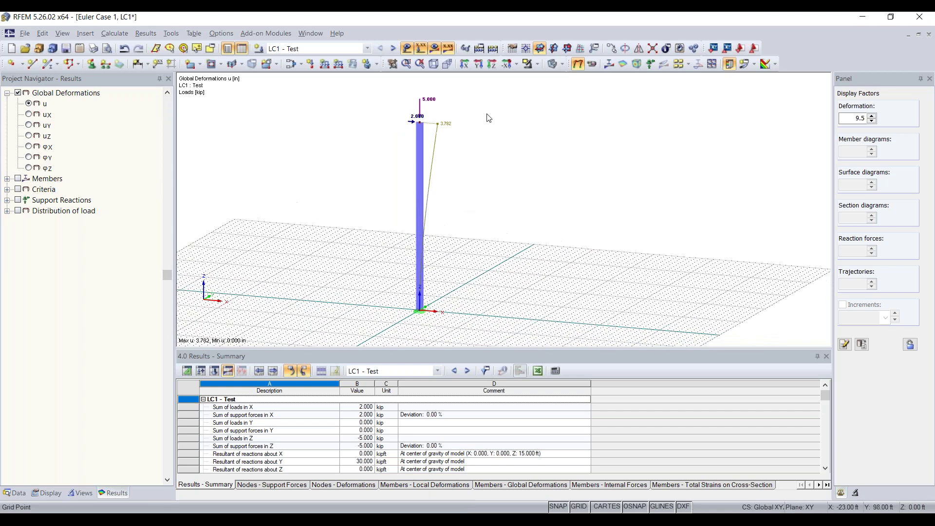
pyautogui.click(478, 65)
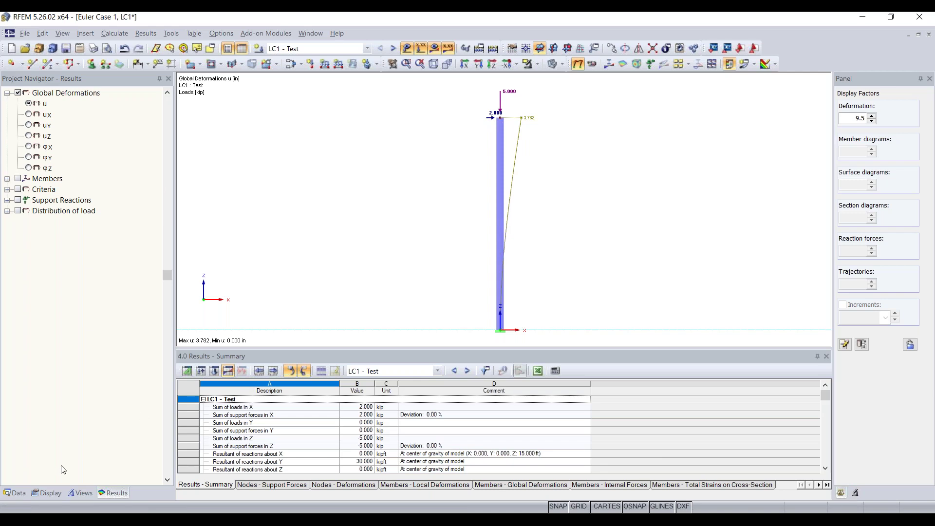
# Step: Display the members' deformation as coloured cross-sections and return to the global deformation results
pyautogui.click(47, 493)
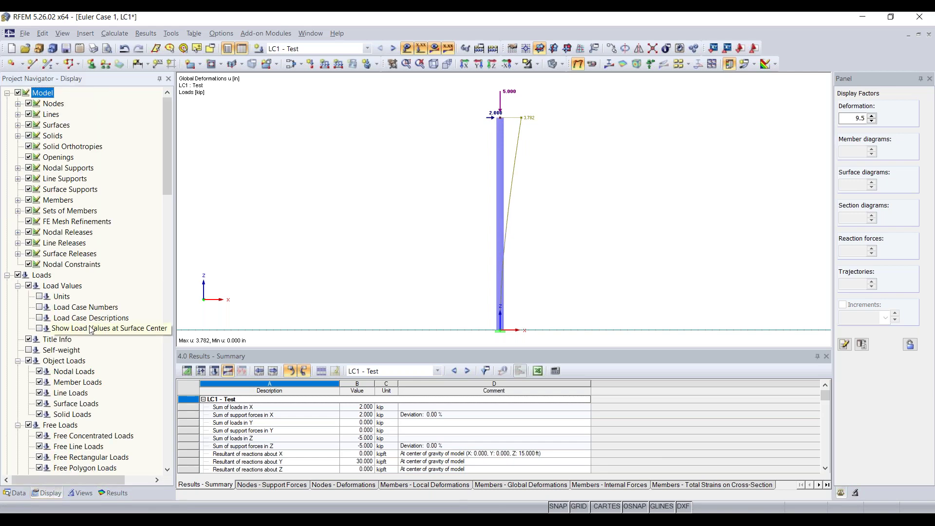
pyautogui.scroll(-6, 90, 330)
pyautogui.scroll(-6, 90, 330)
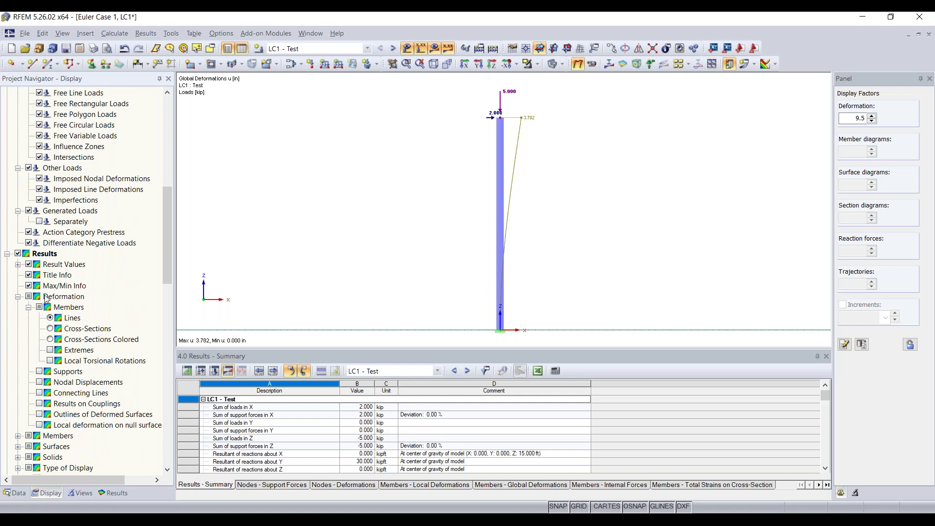
pyautogui.click(50, 339)
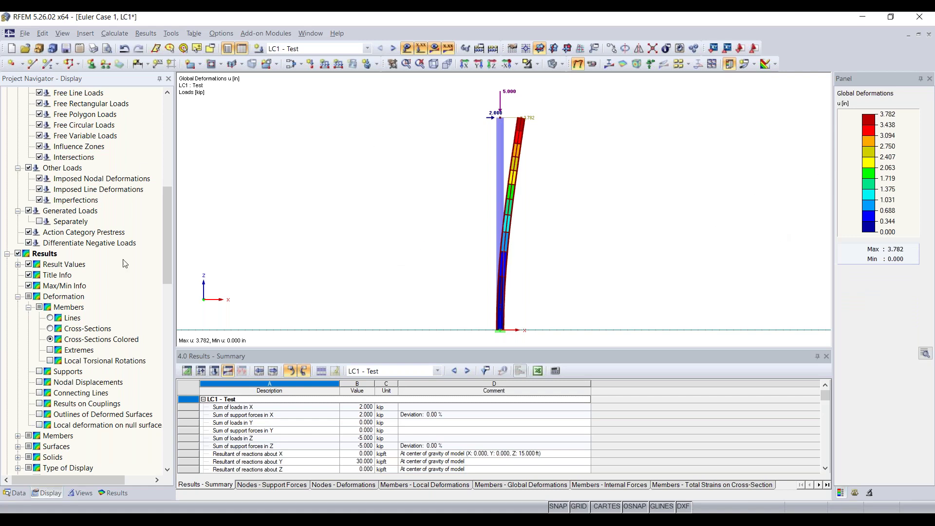
pyautogui.click(113, 493)
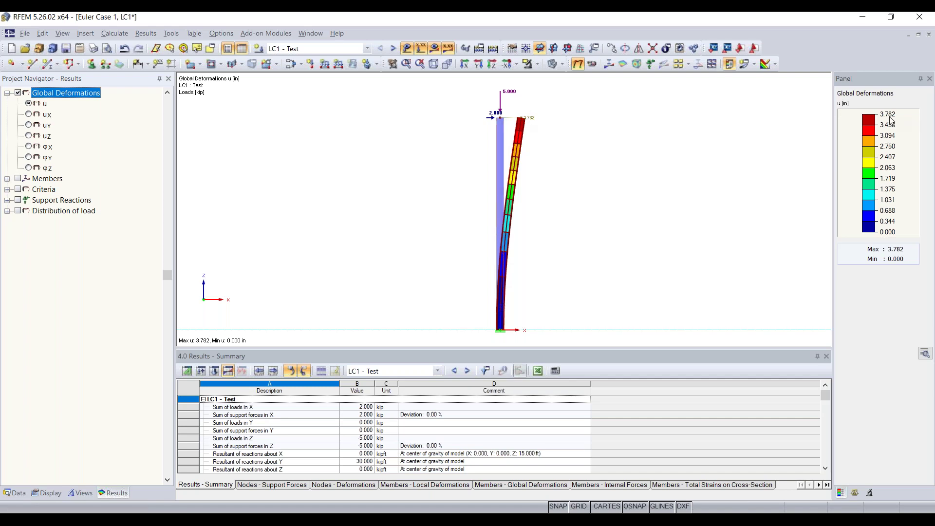
pyautogui.scroll(1, 513, 122)
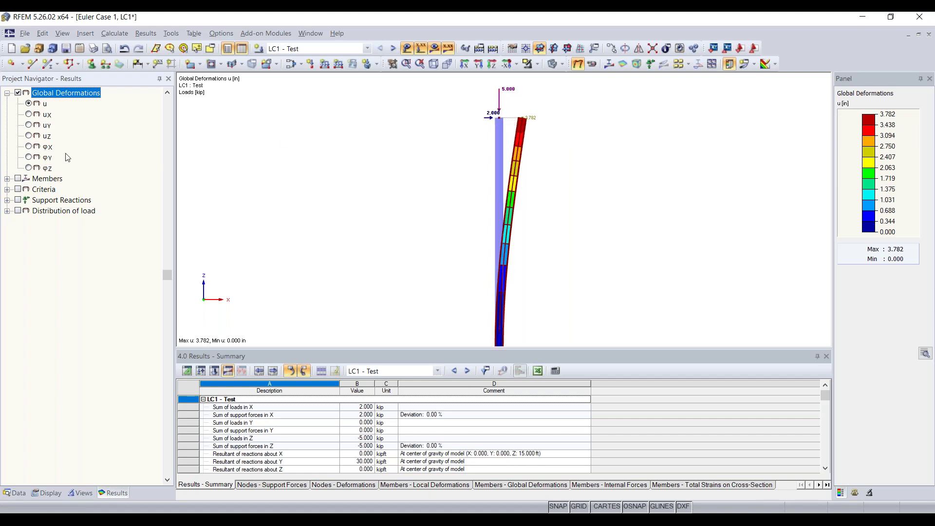
# Step: Examine the member moment diagram My along the column and at its base, and return to the global deformation in X
pyautogui.click(7, 179)
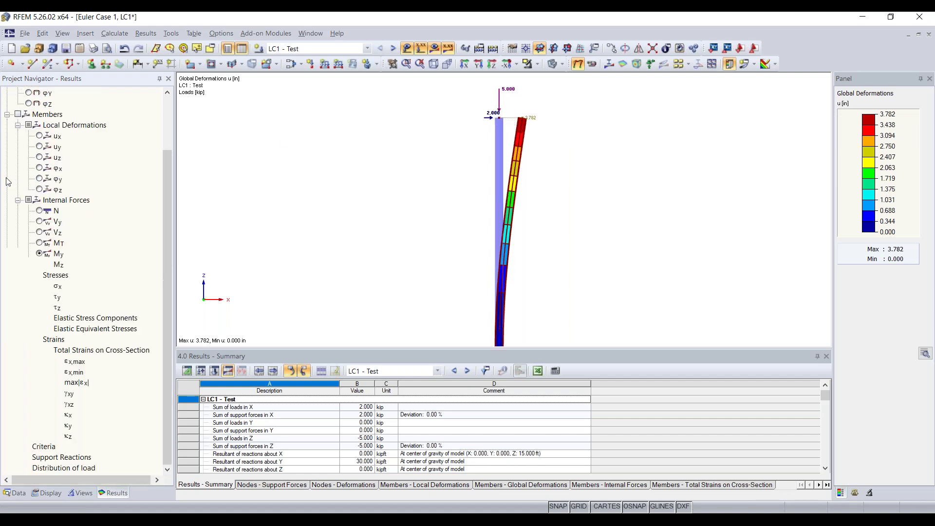
pyautogui.click(18, 115)
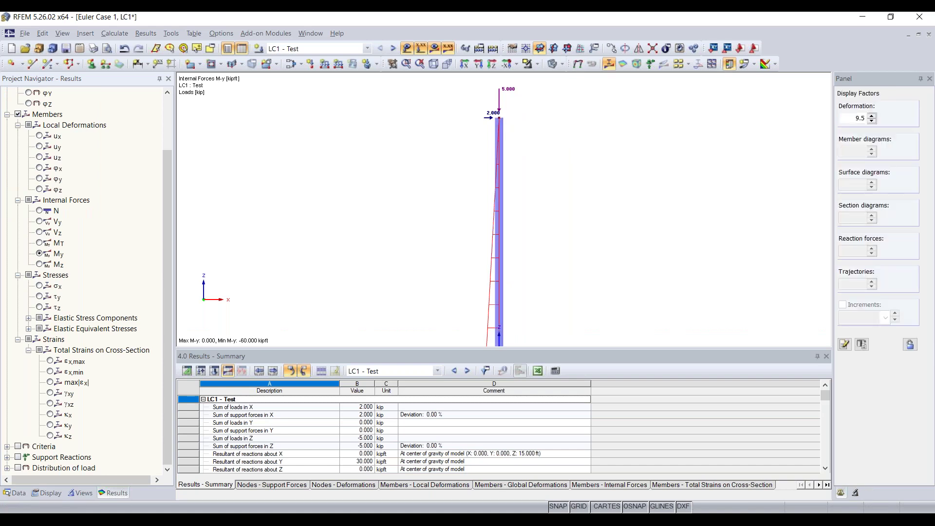
pyautogui.click(59, 201)
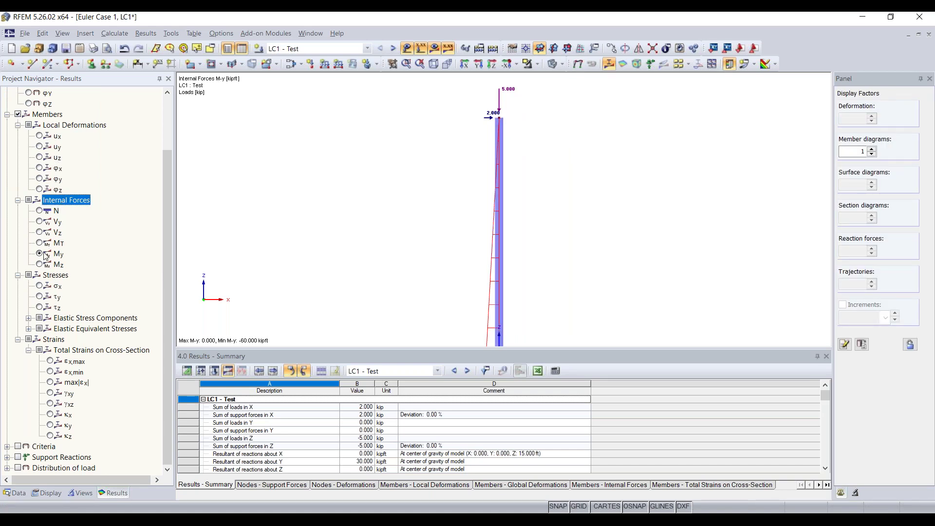
pyautogui.scroll(-2, 359, 267)
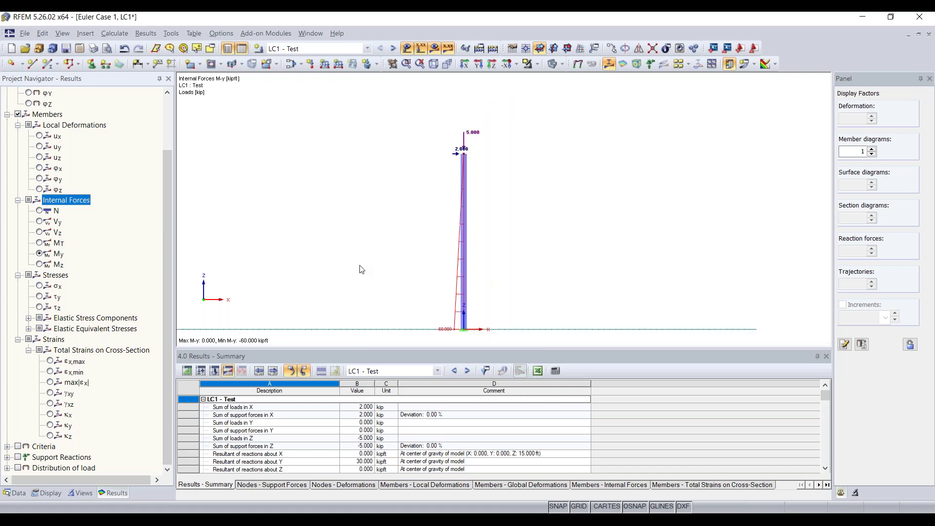
pyautogui.scroll(4, 466, 267)
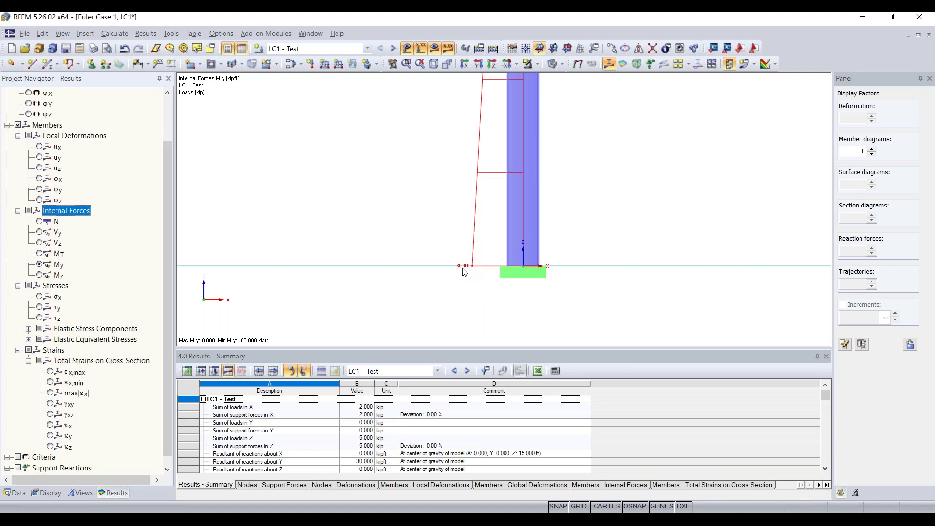
pyautogui.scroll(-1, 463, 269)
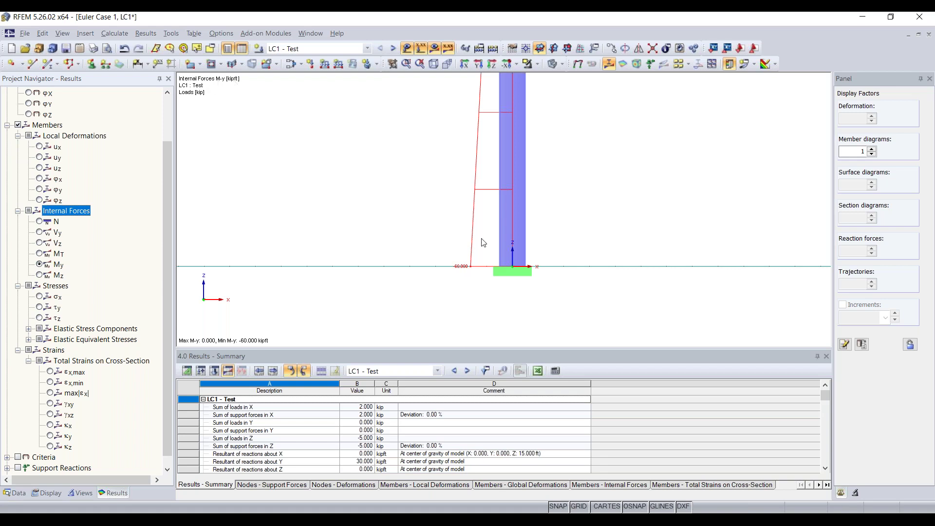
pyautogui.scroll(-3, 536, 238)
pyautogui.moveTo(575, 120); pyautogui.dragTo(531, 231, button='middle')
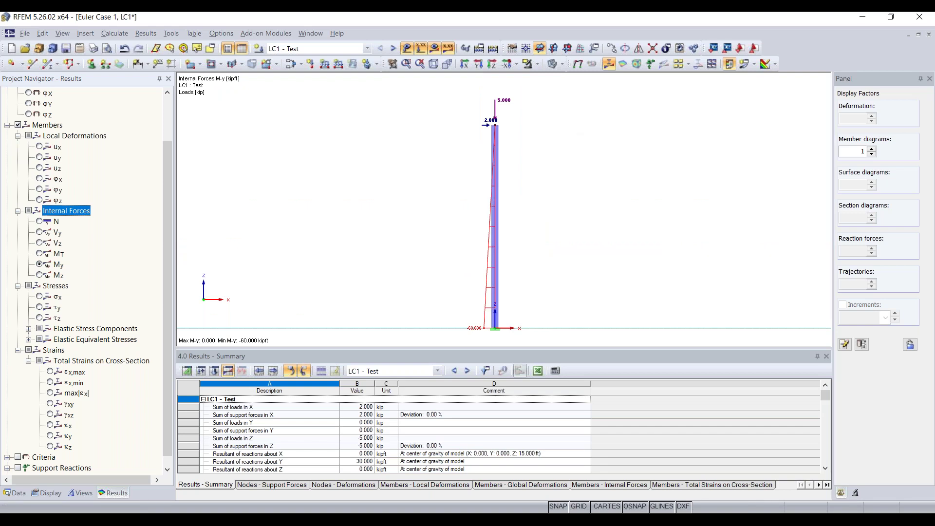
pyautogui.scroll(2, 136, 258)
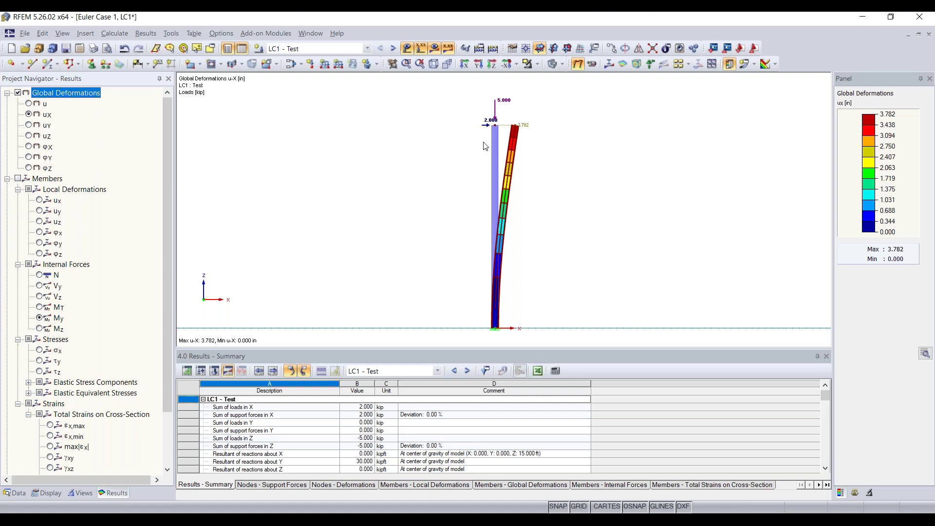
# Step: Review the method of analysis in the calculation parameters of load case LC1 and load combination CO1
pyautogui.click(292, 65)
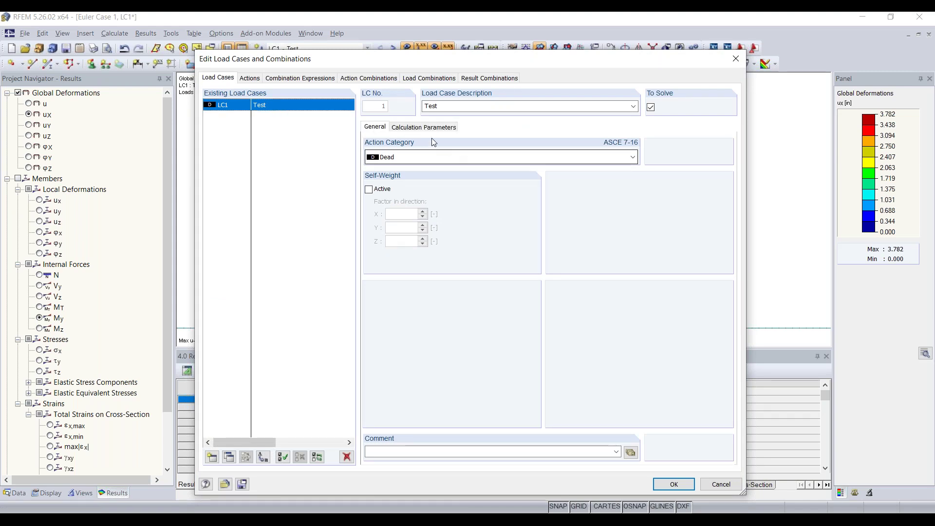
pyautogui.click(422, 128)
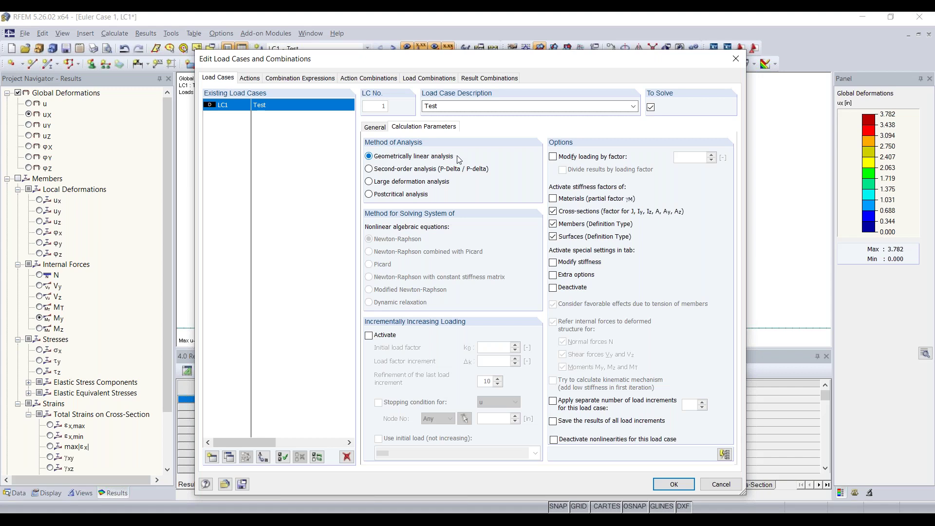
pyautogui.click(420, 83)
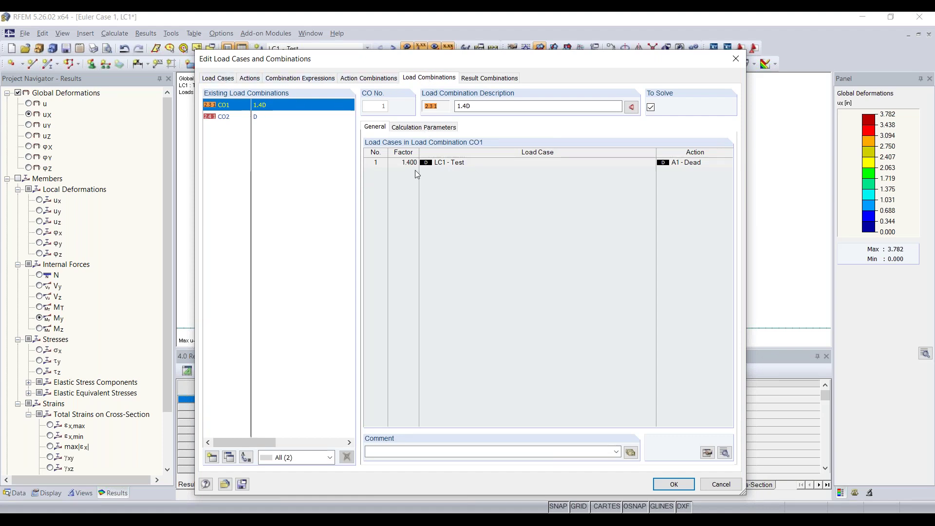
pyautogui.click(421, 128)
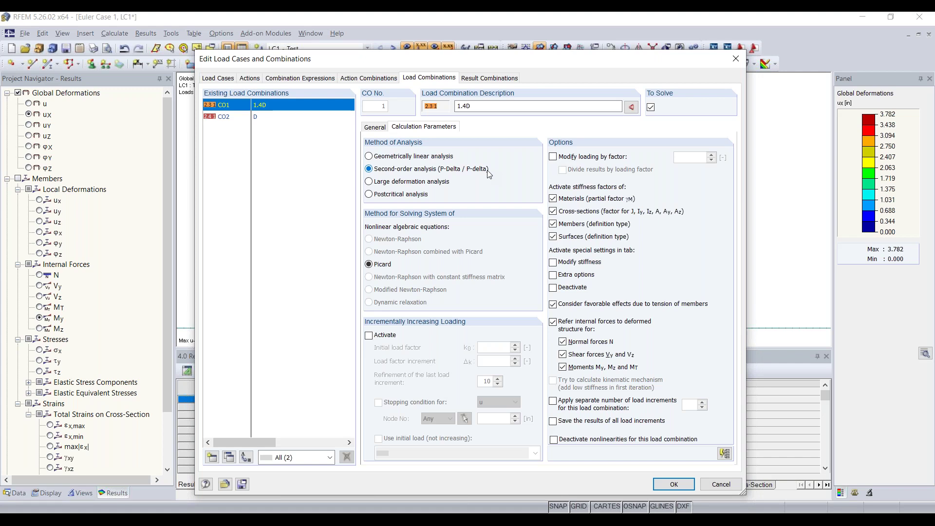
# Step: Set the analysis method of load case LC1 to second-order analysis (P-Delta / P-delta)
pyautogui.click(218, 78)
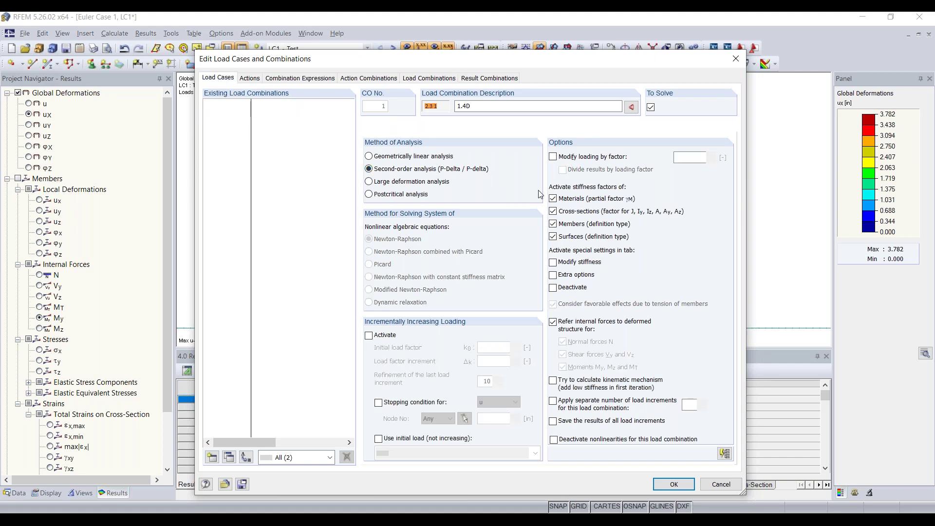
pyautogui.click(422, 173)
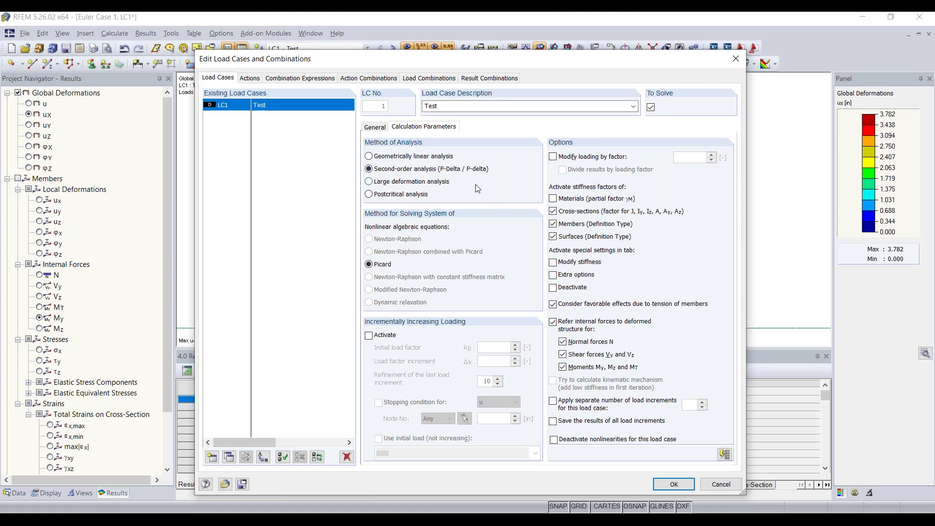
pyautogui.click(675, 484)
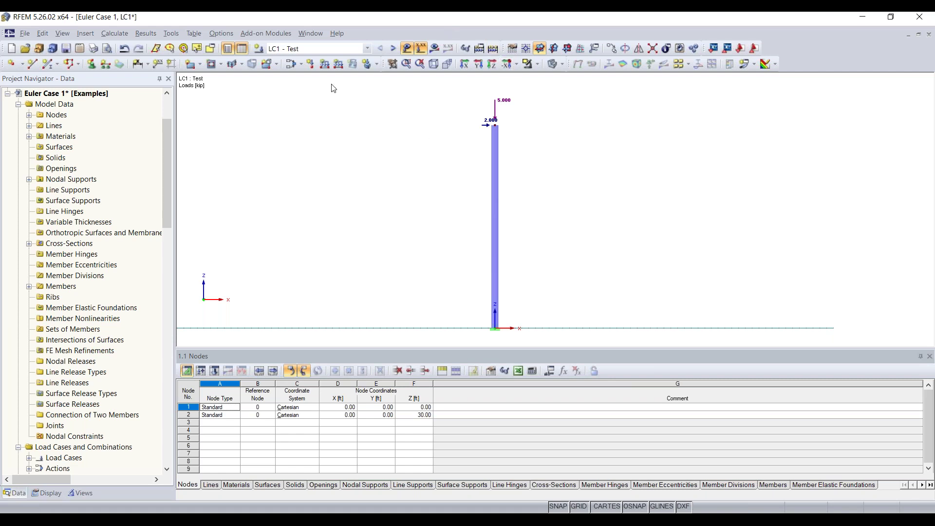
# Step: Recalculate load case LC1 and display the member moment diagram My on the column
pyautogui.click(435, 48)
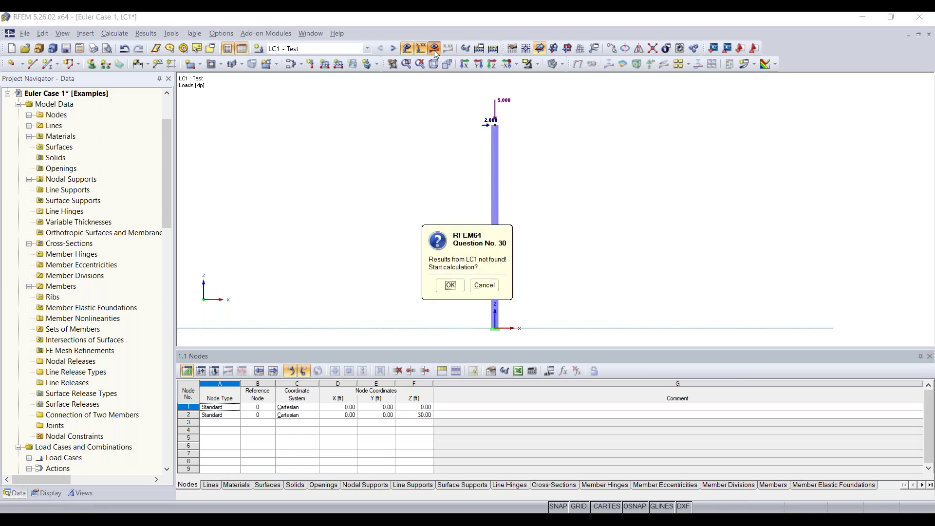
pyautogui.click(449, 286)
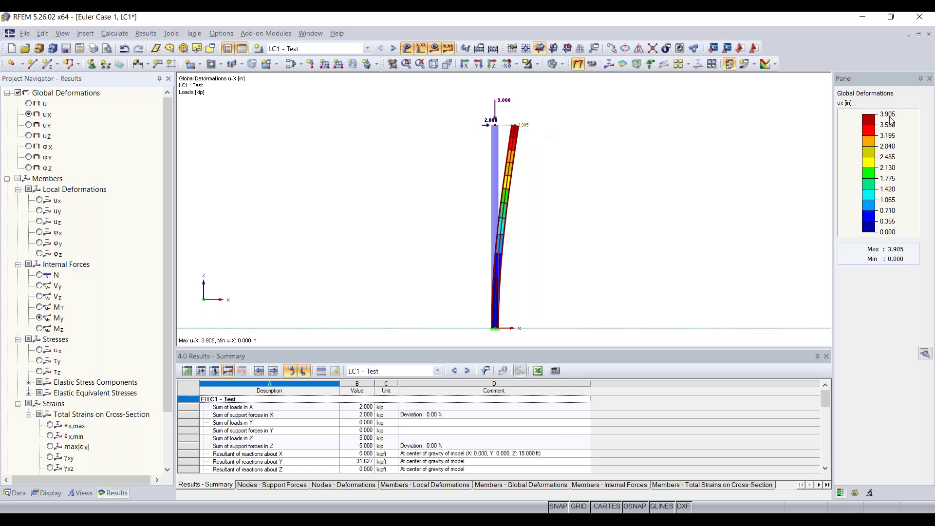
pyautogui.click(18, 178)
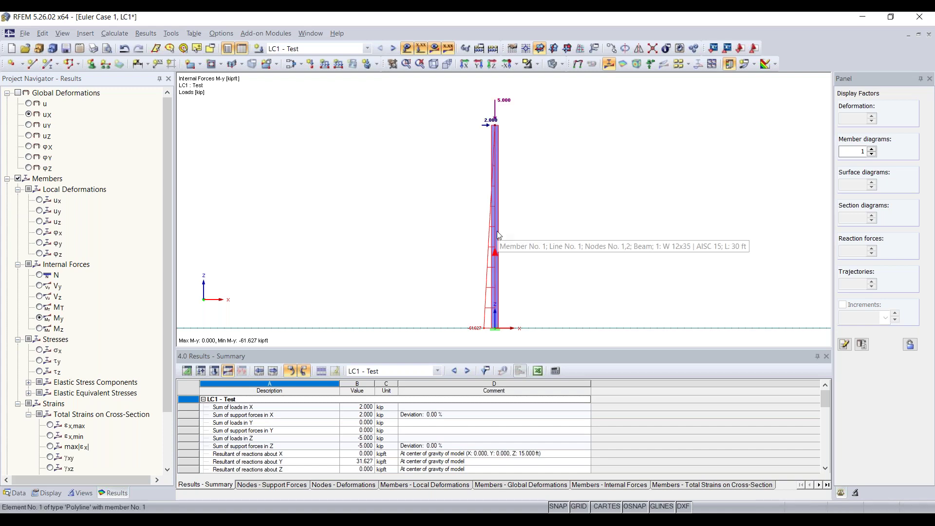
# Step: Look through the available member types in the column member's properties without changing them
pyautogui.doubleClick(495, 168)
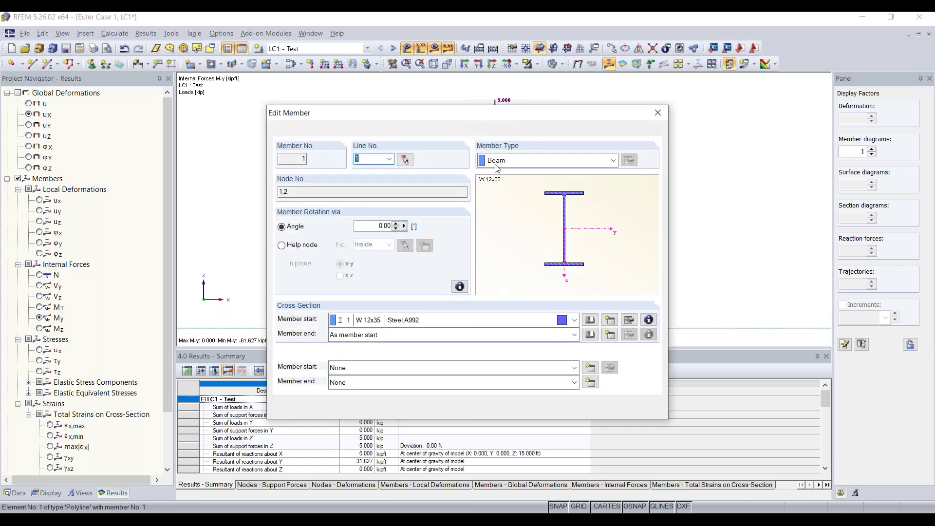
pyautogui.click(518, 160)
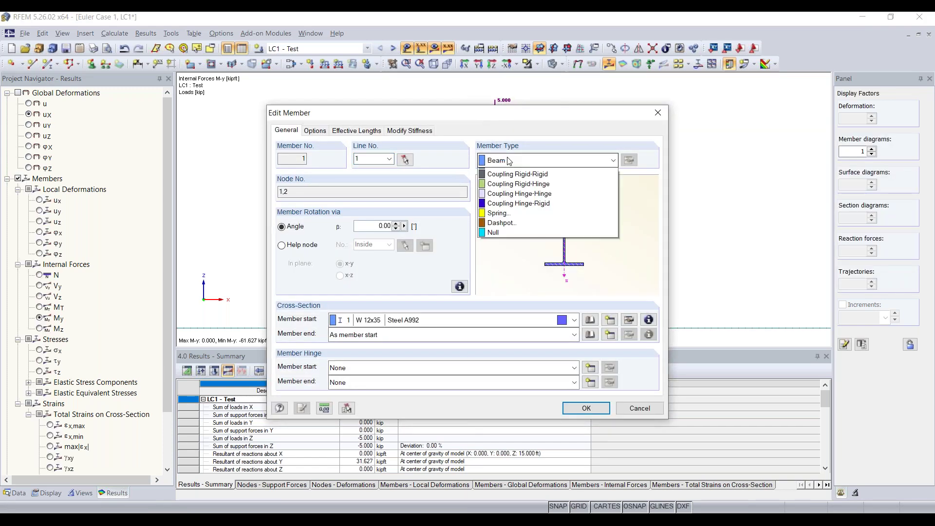
pyautogui.click(523, 161)
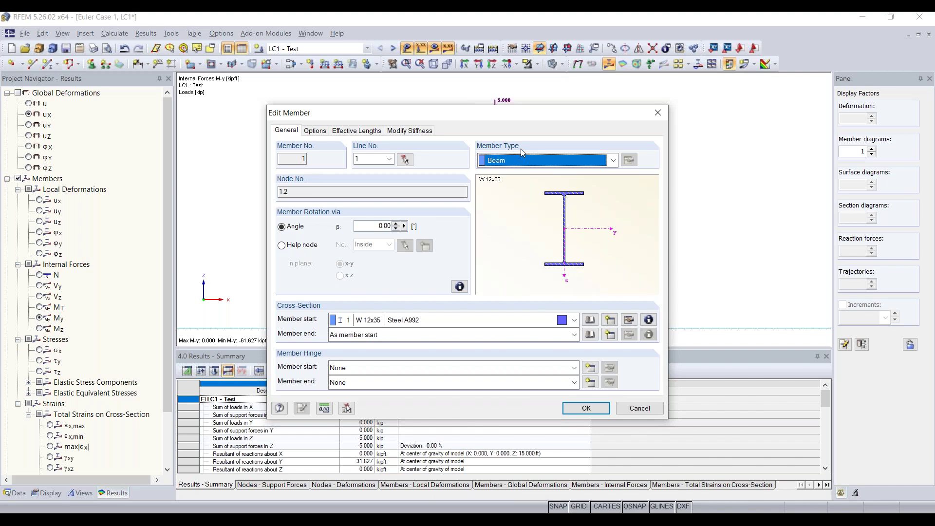
pyautogui.moveTo(559, 117); pyautogui.dragTo(511, 104)
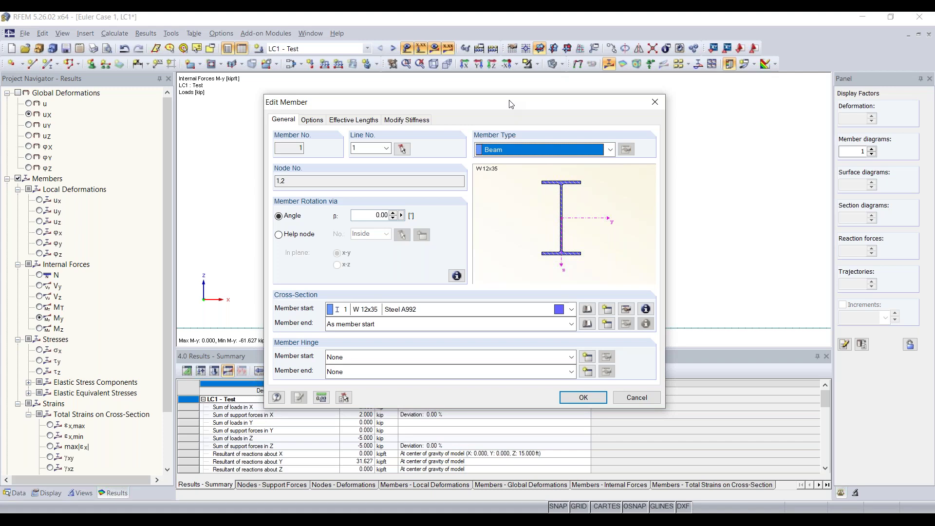
pyautogui.click(656, 102)
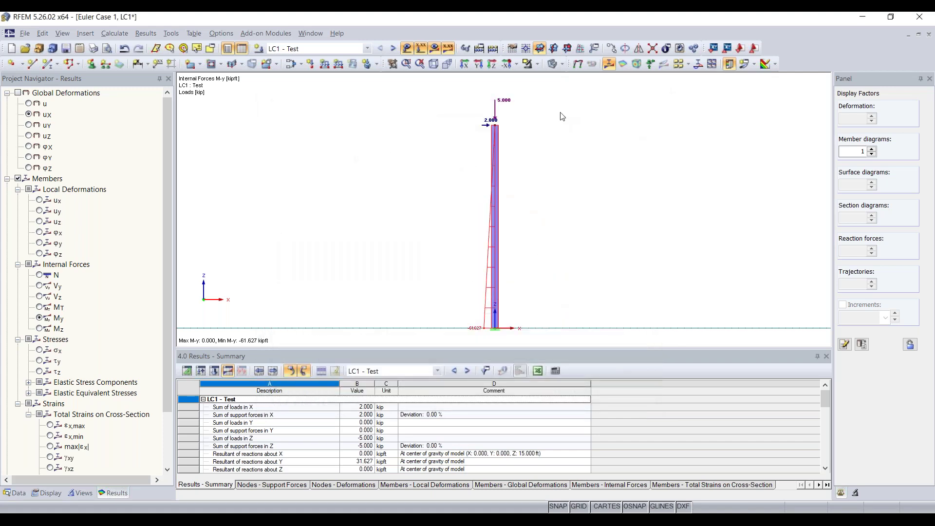
# Step: Change the nodal load at the column top to PX 0 kip and PZ -0.1 kip
pyautogui.moveTo(452, 148); pyautogui.dragTo(552, 88)
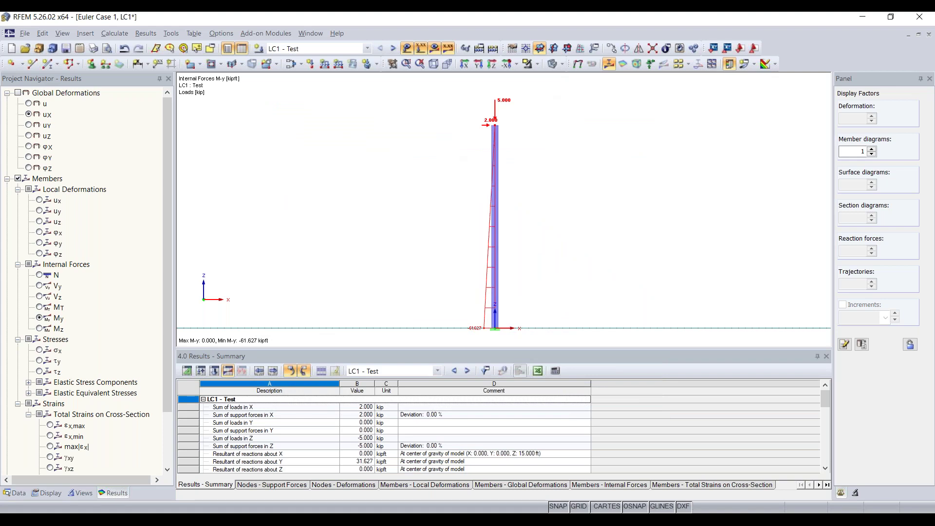
pyautogui.doubleClick(503, 103)
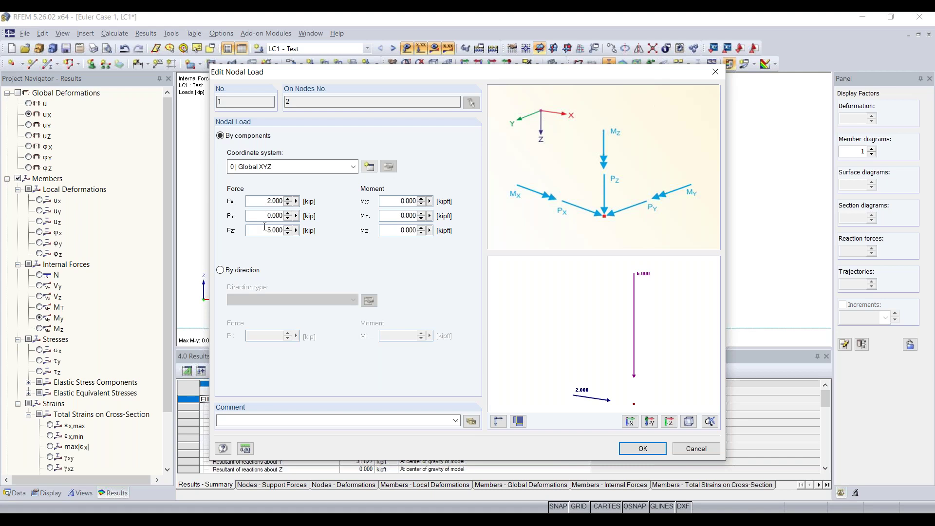
pyautogui.moveTo(260, 229); pyautogui.dragTo(355, 232)
pyautogui.write('0.1')
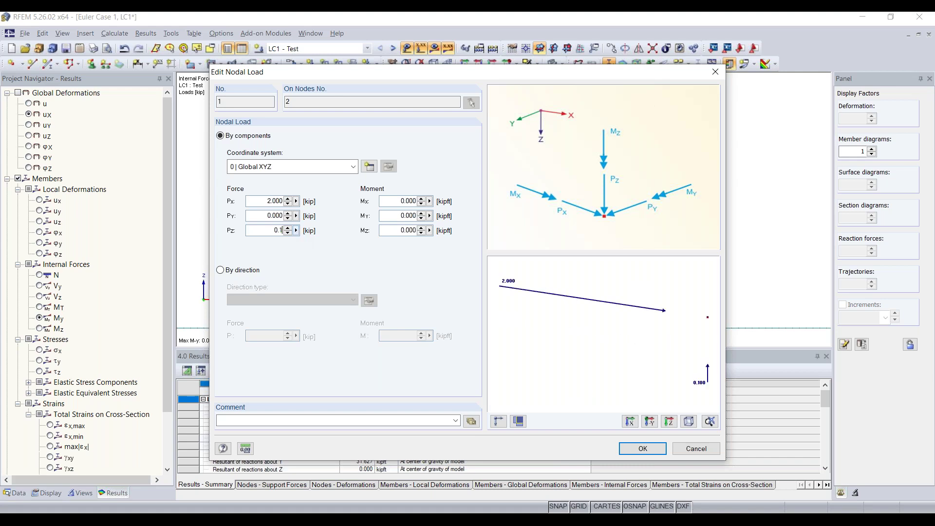
pyautogui.write('00')
pyautogui.moveTo(259, 202); pyautogui.dragTo(325, 205)
pyautogui.write('0')
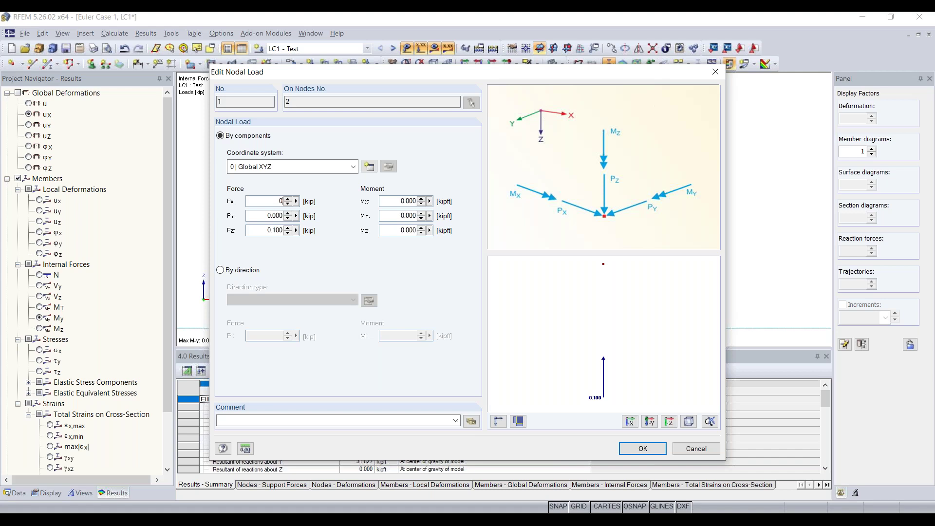
pyautogui.click(643, 448)
pyautogui.click(643, 449)
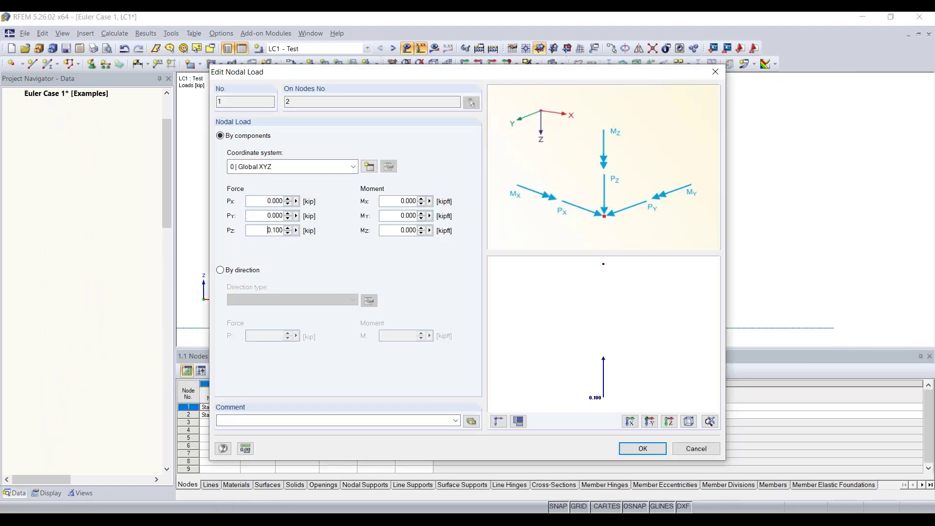
pyautogui.press('Return')
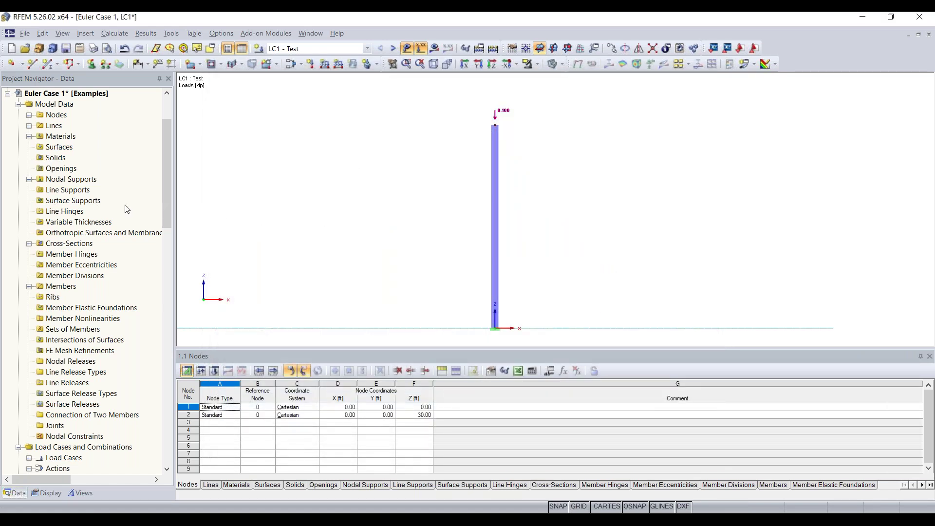
pyautogui.scroll(-2, 126, 208)
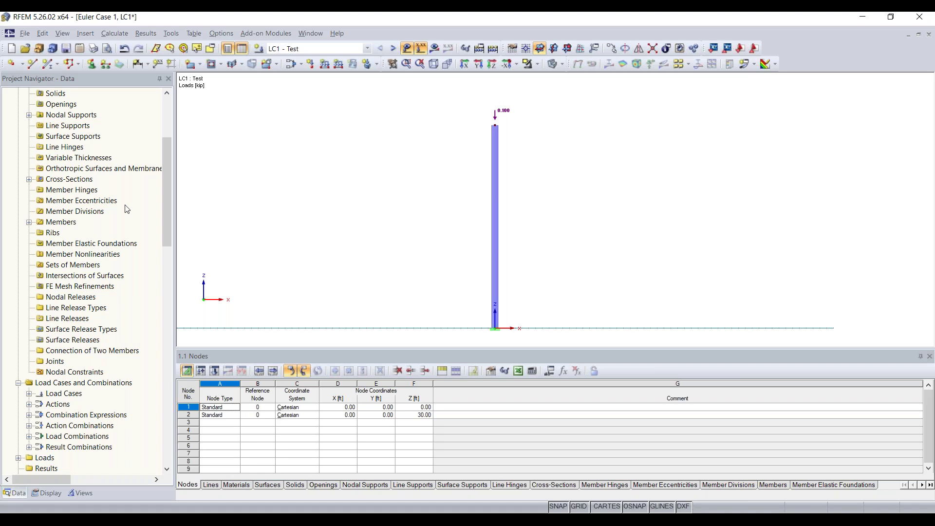
# Step: Open the RF-STABILITY add-on module on the general data of the stability analysis case
pyautogui.scroll(-2, 125, 208)
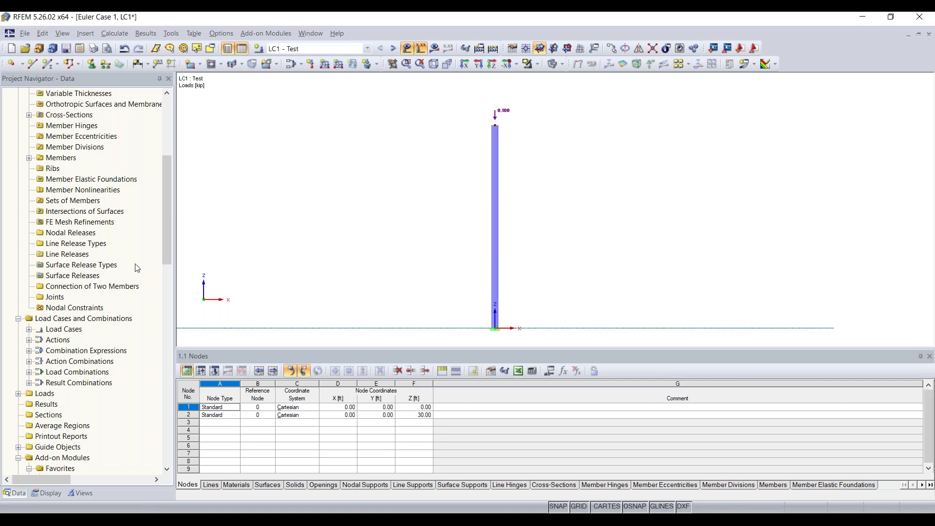
pyautogui.scroll(-9, 137, 268)
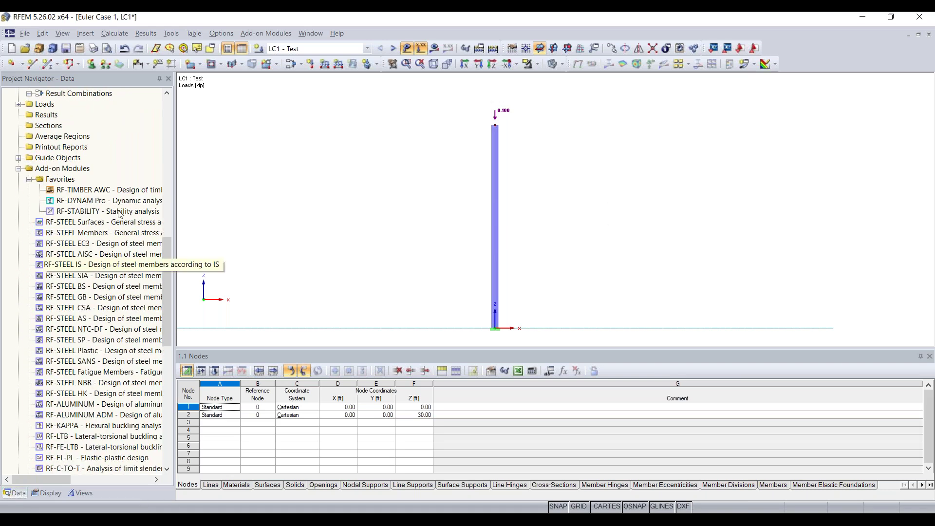
pyautogui.click(70, 171)
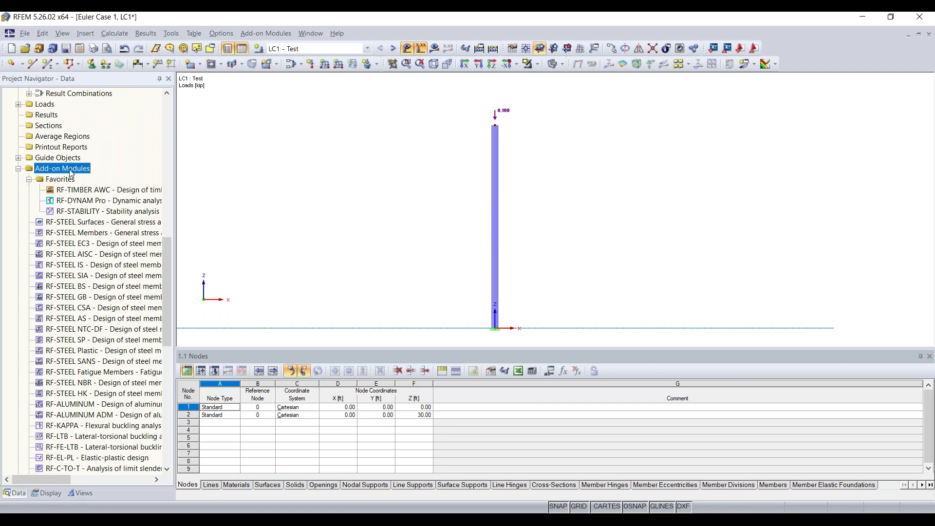
pyautogui.scroll(-4, 92, 273)
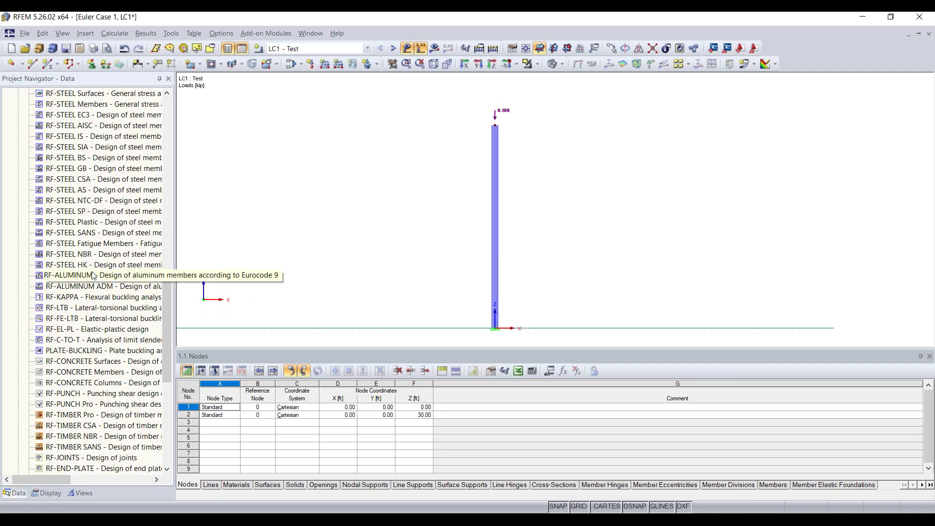
pyautogui.scroll(3, 100, 265)
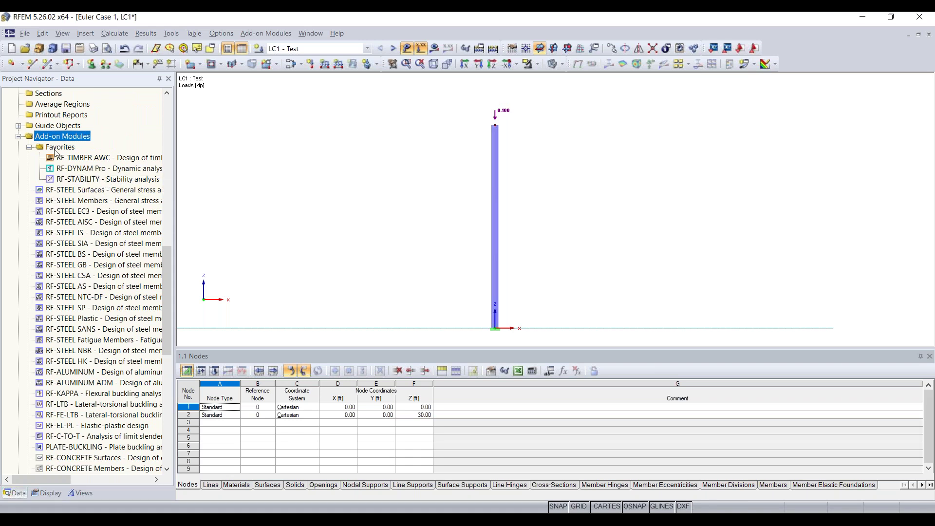
pyautogui.click(226, 35)
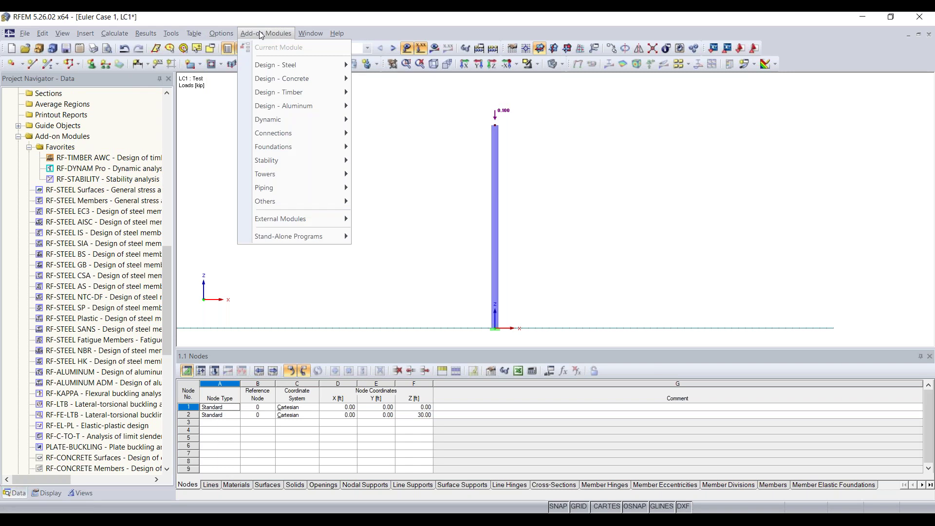
pyautogui.moveTo(292, 160)
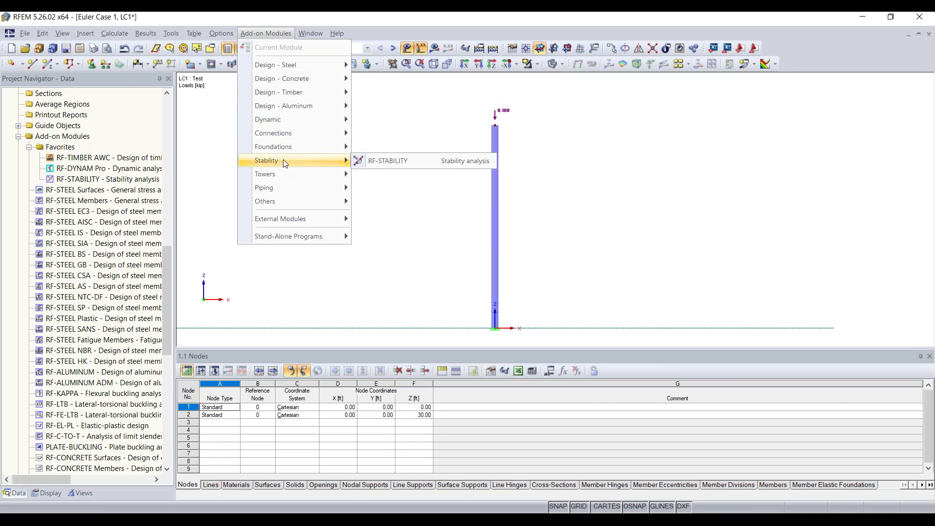
pyautogui.click(399, 166)
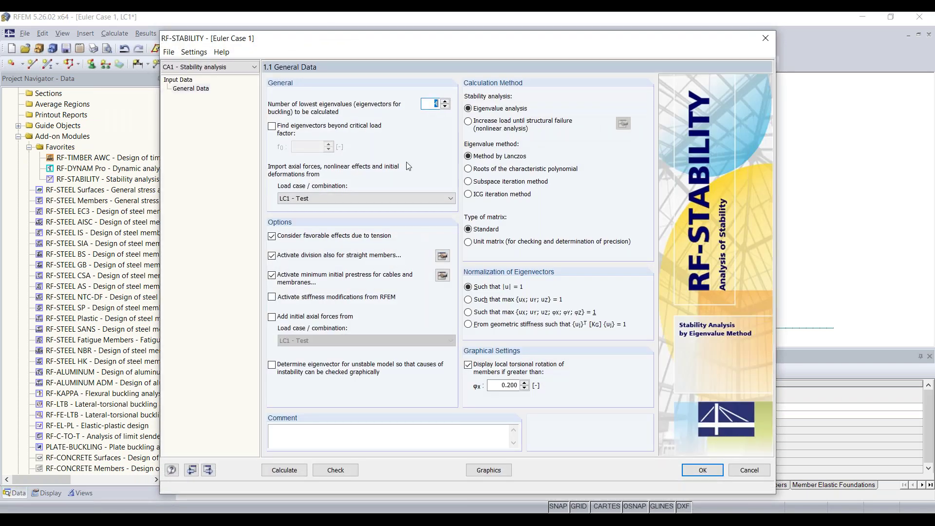
pyautogui.click(182, 89)
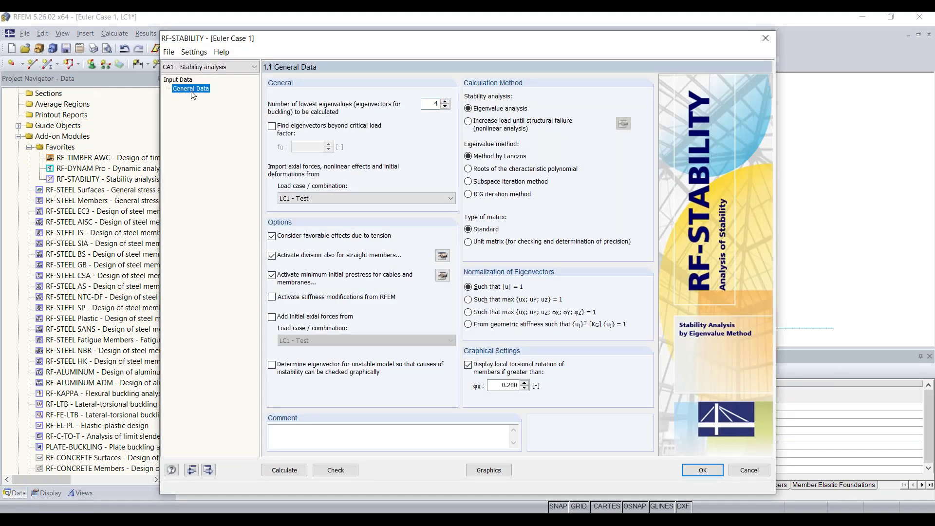
pyautogui.moveTo(400, 49)
pyautogui.mouseDown()
pyautogui.moveTo(402, 58)
pyautogui.moveTo(407, 36)
pyautogui.mouseUp()
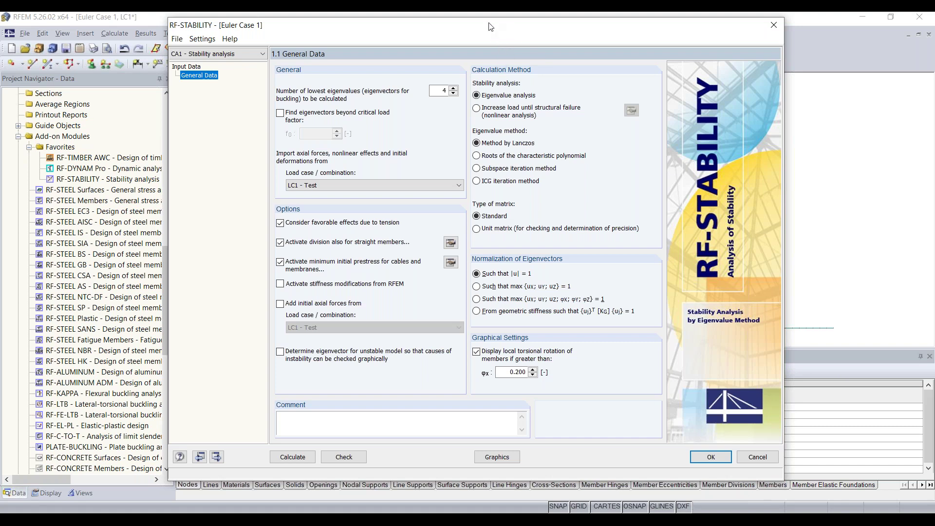
pyautogui.moveTo(491, 26); pyautogui.dragTo(488, 40)
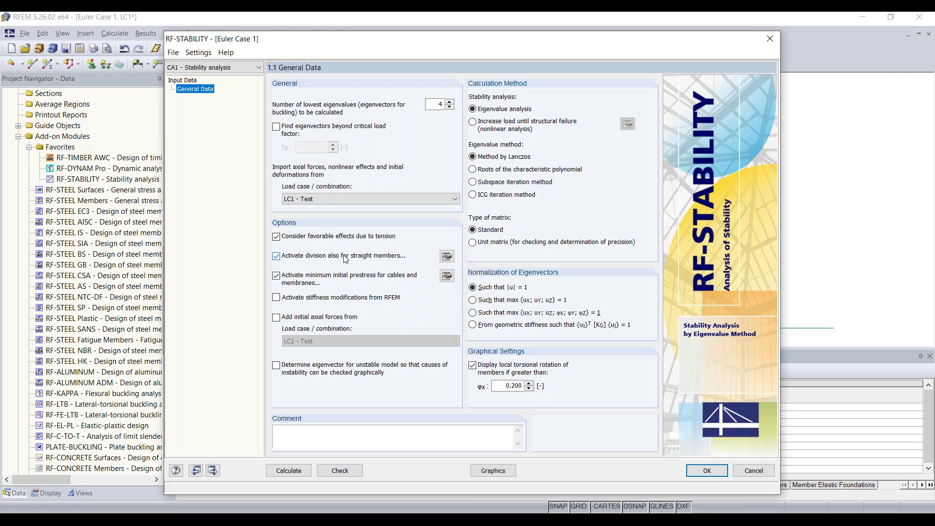
# Step: Set the minimum number of member divisions for straight members to 10 in the FE mesh settings
pyautogui.click(446, 257)
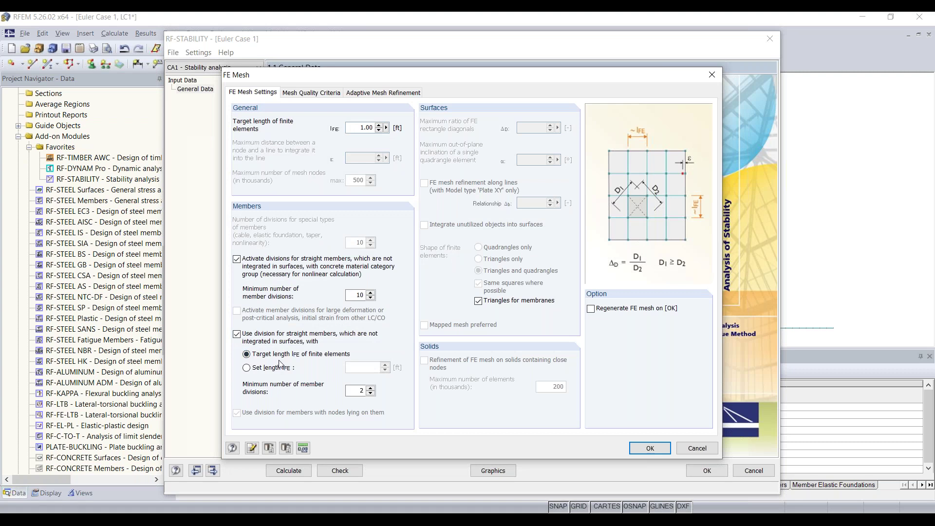
pyautogui.doubleClick(361, 391)
pyautogui.write('10')
pyautogui.click(658, 448)
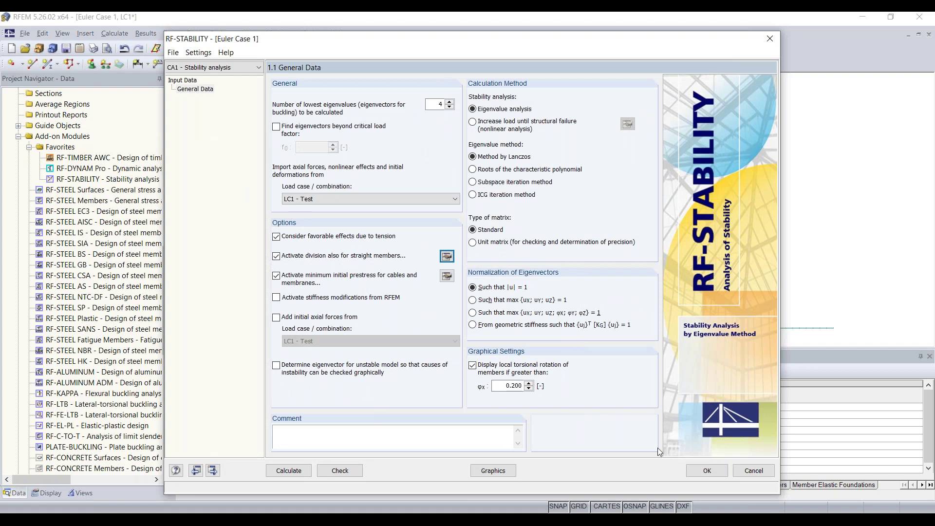
# Step: Run the eigenvalue stability calculation for load case LC1 - Test with the 4 lowest eigenvalues
pyautogui.click(312, 199)
pyautogui.click(316, 198)
pyautogui.doubleClick(441, 104)
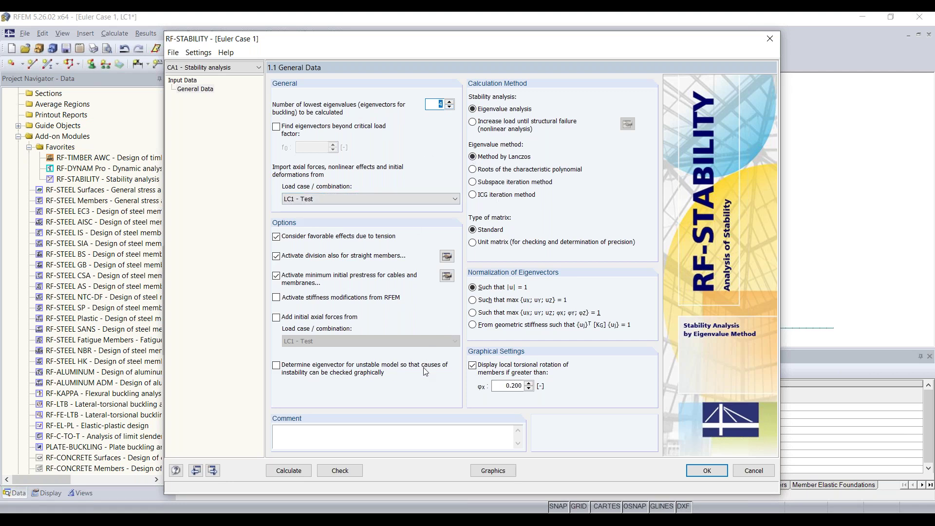
pyautogui.click(298, 473)
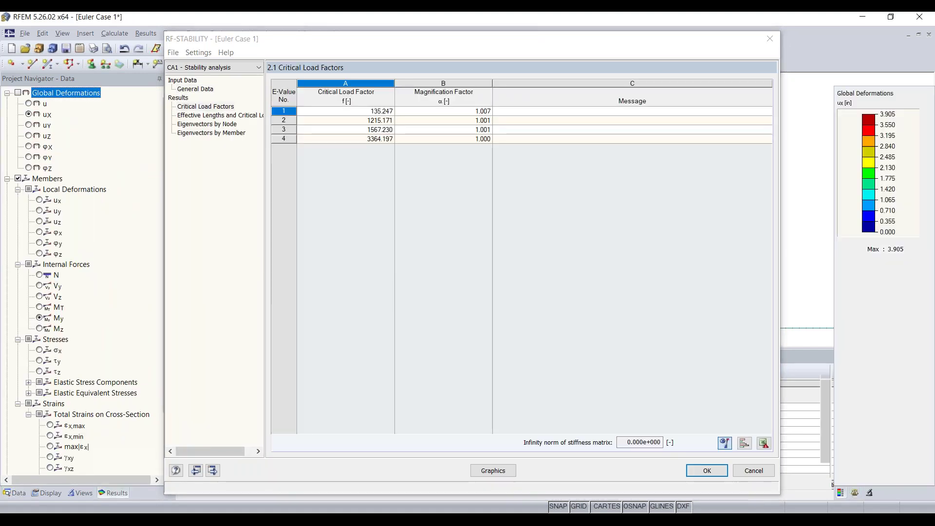
# Step: Examine the critical load factors, then the column's effective lengths, effective length factors and critical loads
pyautogui.click(185, 105)
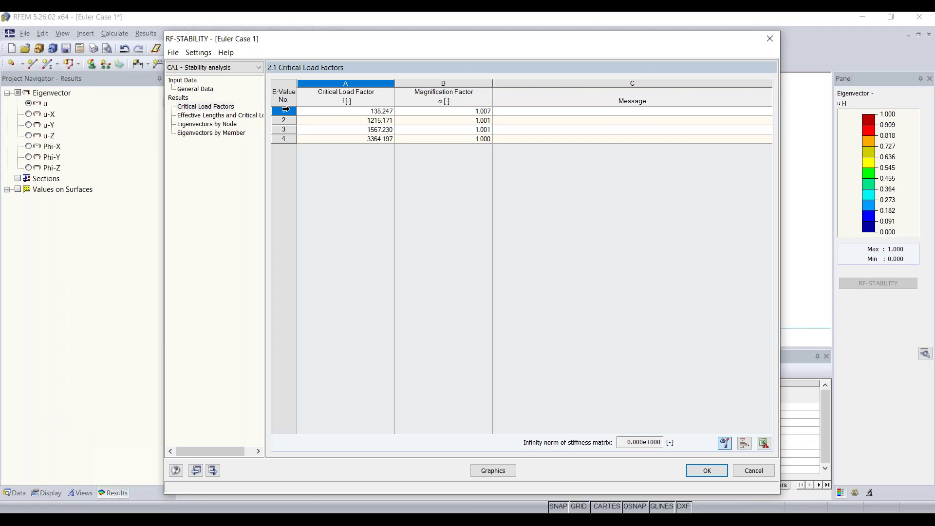
pyautogui.click(287, 110)
pyautogui.click(377, 114)
pyautogui.moveTo(390, 40); pyautogui.dragTo(392, 194)
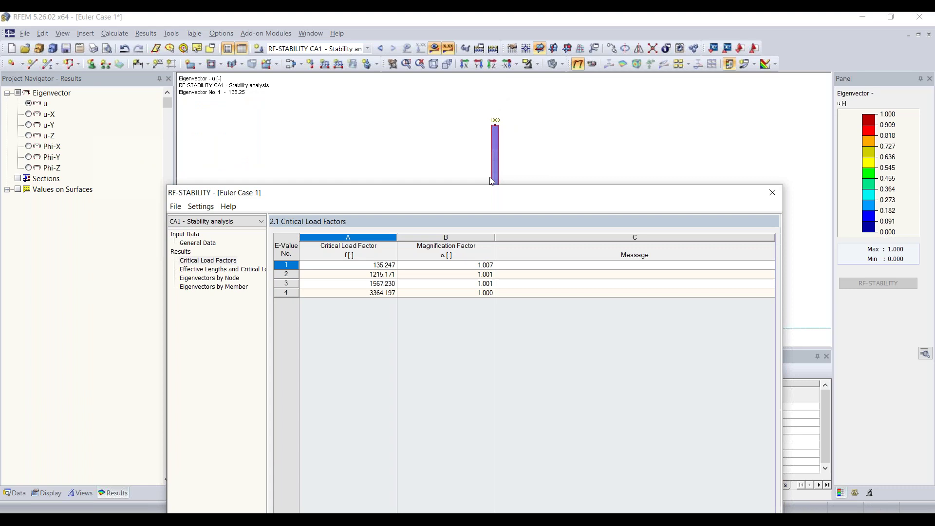
pyautogui.moveTo(466, 194); pyautogui.dragTo(463, 82)
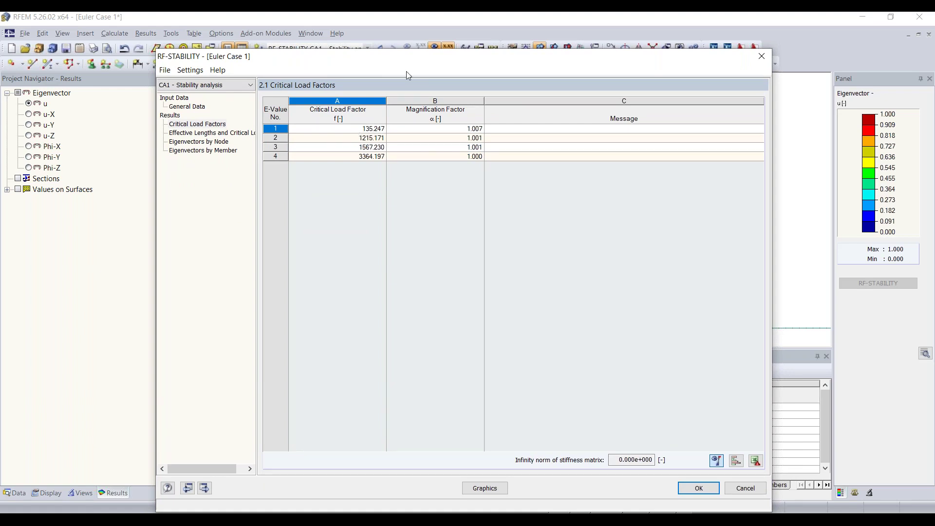
pyautogui.moveTo(447, 55); pyautogui.dragTo(460, 72)
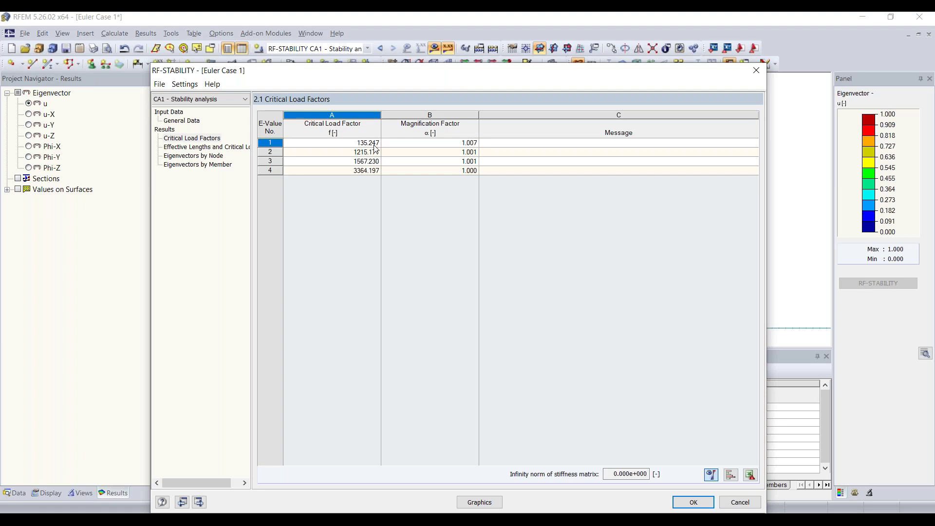
pyautogui.click(228, 147)
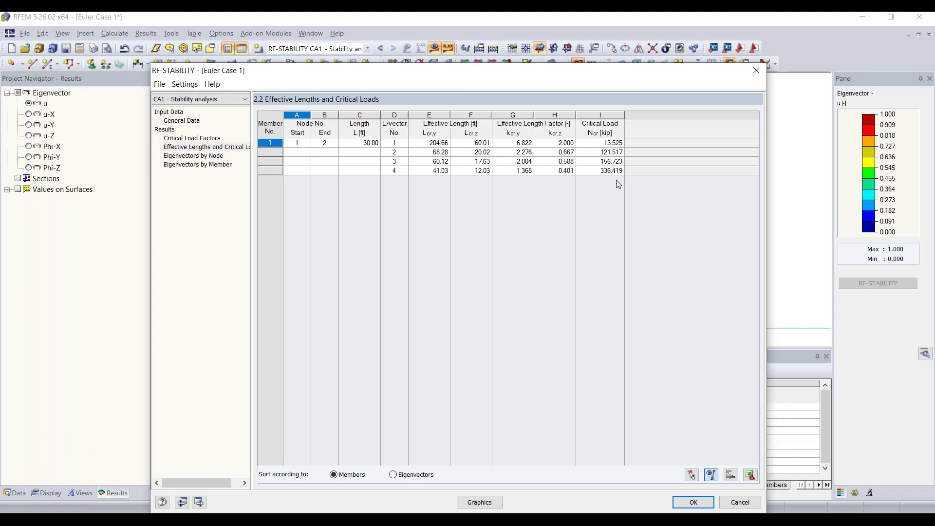
# Step: Display the column's first buckling eigenvector graphically in the model and show its display factors
pyautogui.click(474, 503)
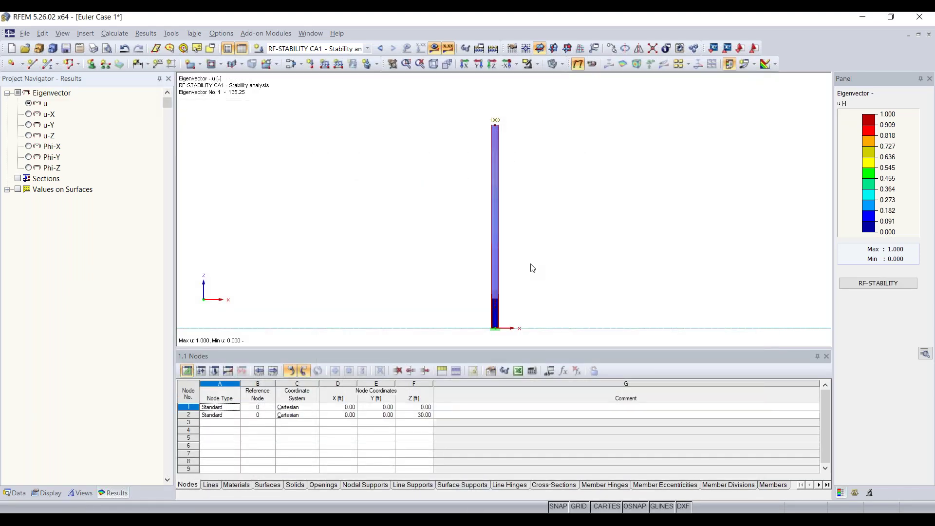
pyautogui.keyDown('ctrl'); pyautogui.moveTo(465, 205); pyautogui.dragTo(620, 227, button='middle'); pyautogui.keyUp('ctrl')
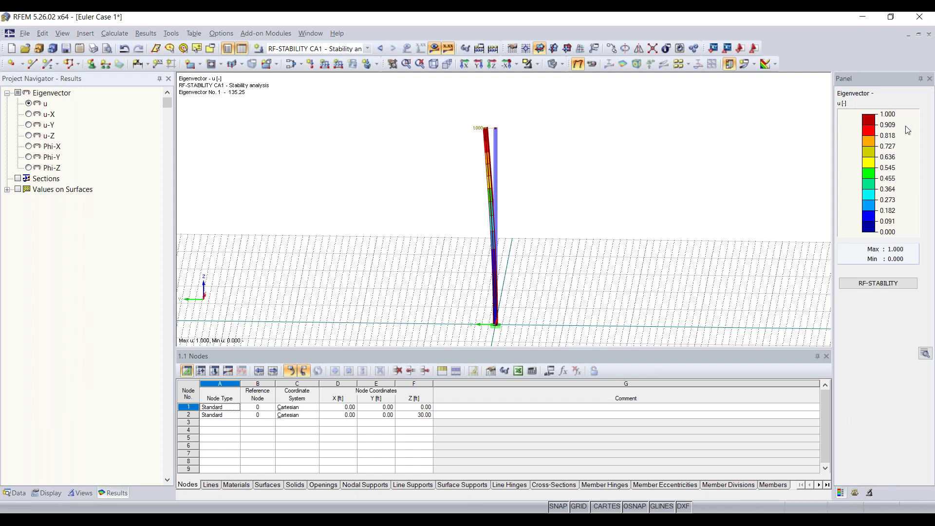
pyautogui.click(869, 493)
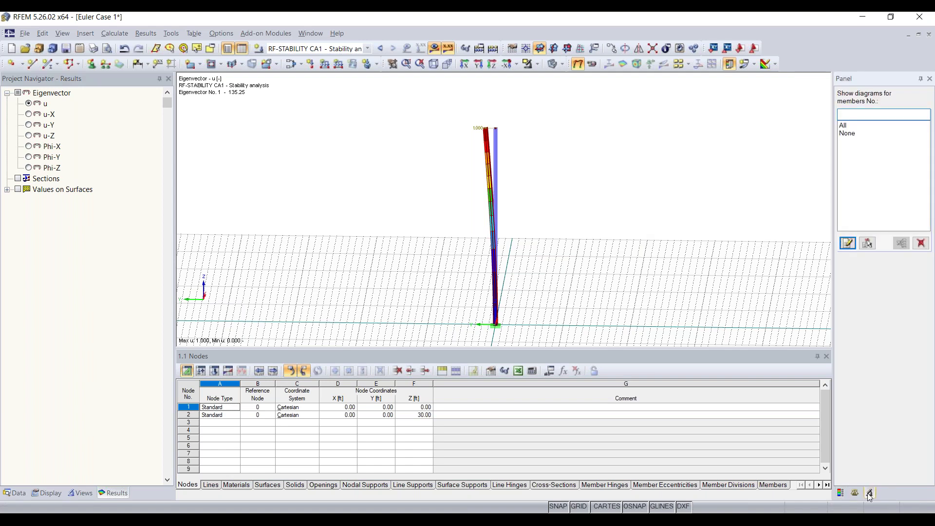
pyautogui.click(855, 493)
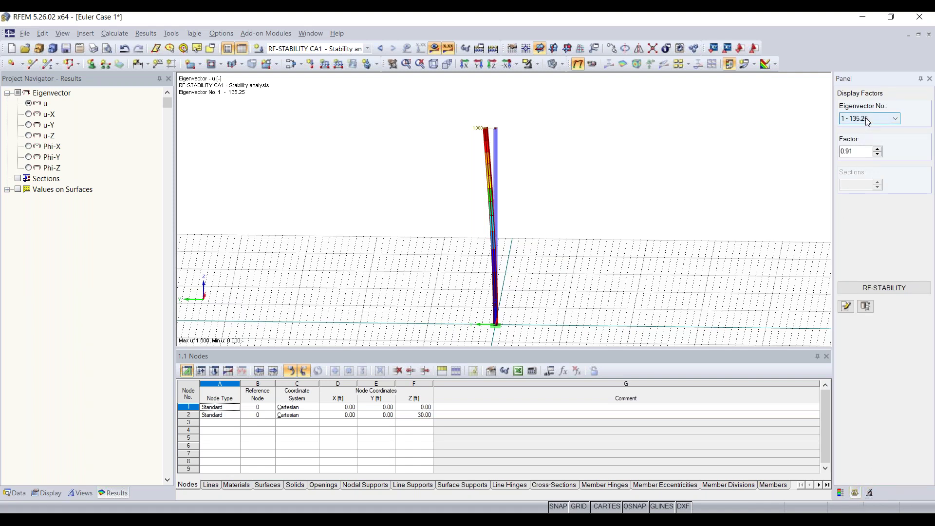
# Step: Compare the column's buckling shapes for eigenvectors 2, 3 and 4, and return the display to eigenvector 1
pyautogui.click(881, 118)
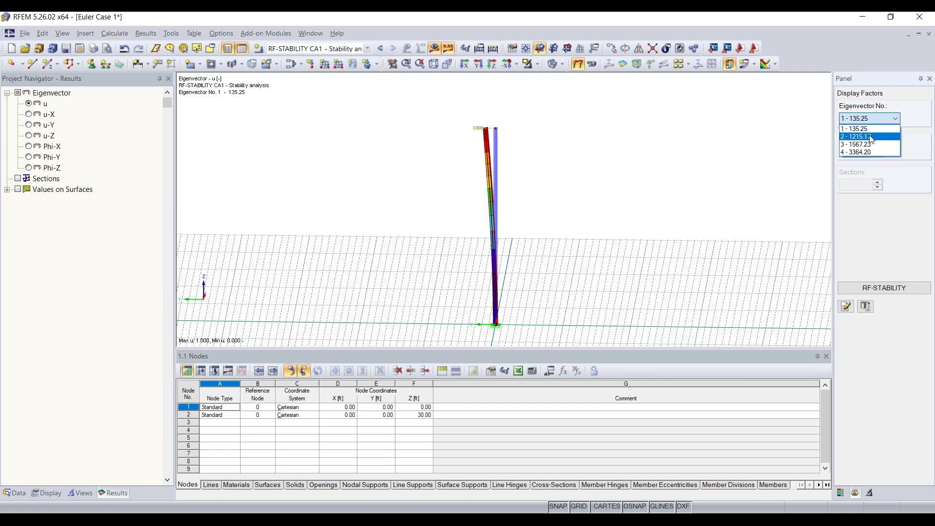
pyautogui.click(871, 137)
pyautogui.click(869, 121)
pyautogui.click(862, 144)
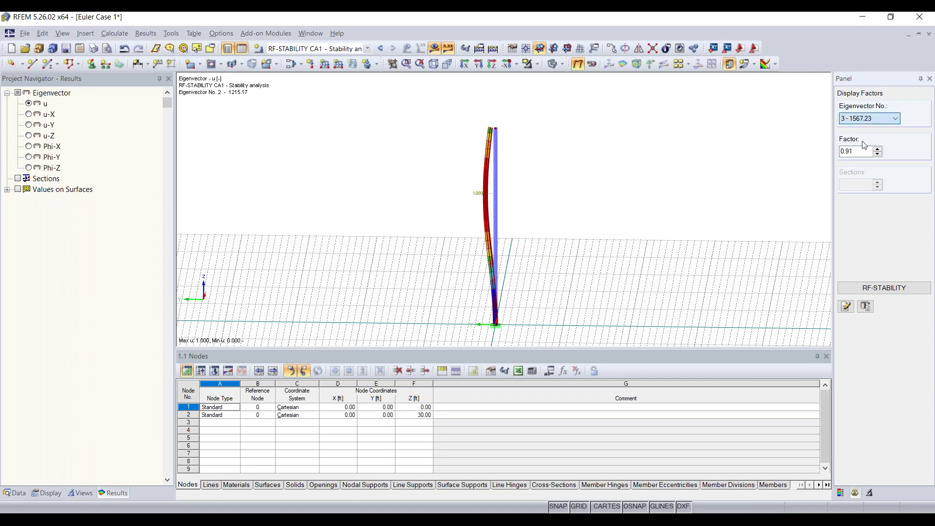
pyautogui.click(864, 118)
pyautogui.click(862, 152)
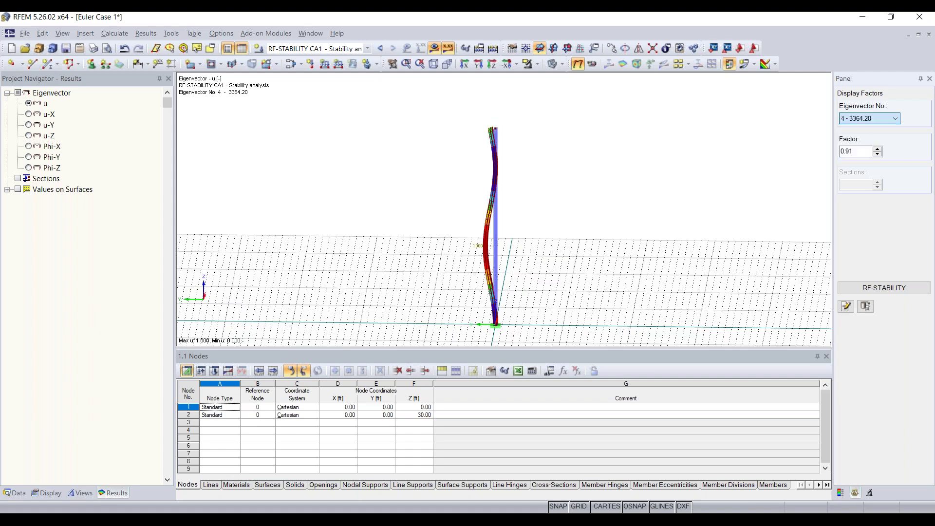
pyautogui.click(870, 119)
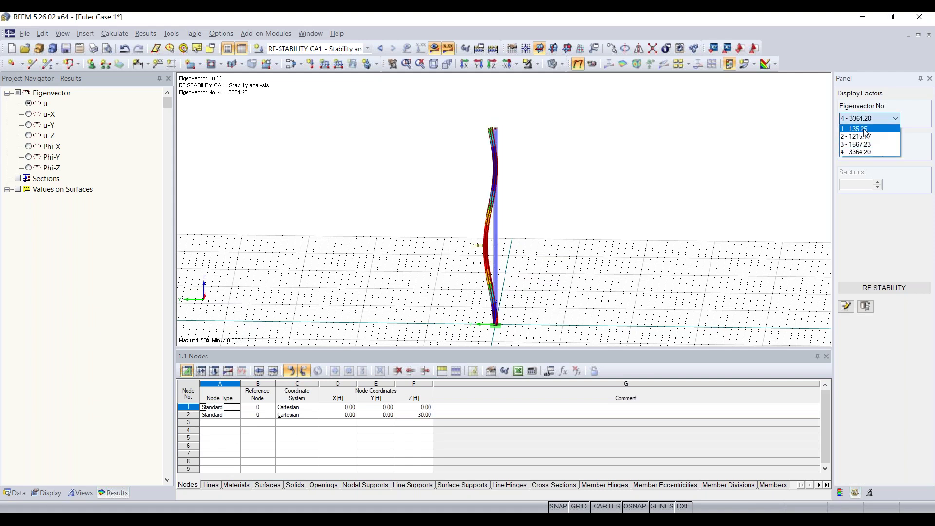
pyautogui.click(862, 128)
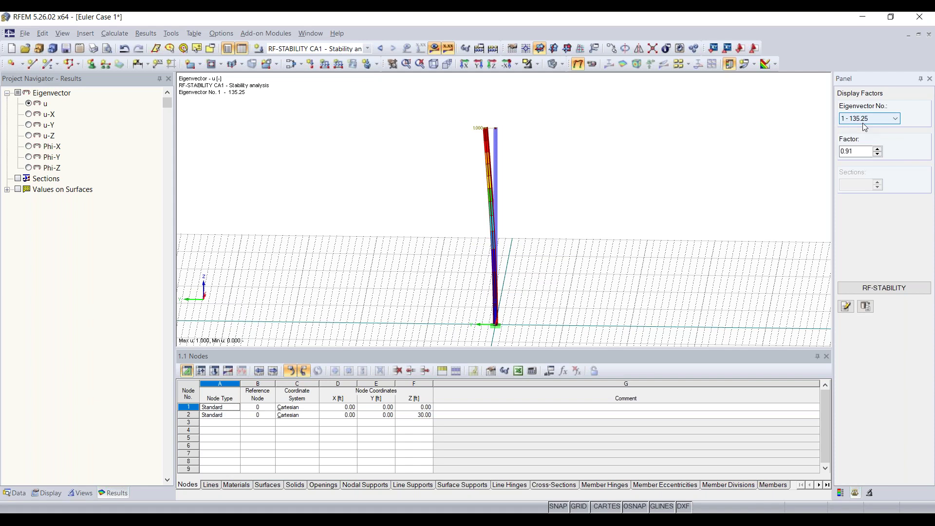
# Step: Examine the column's orientation in the first buckling mode and the moments of inertia Iy and Iz of its cross-section
pyautogui.keyDown('ctrl'); pyautogui.moveTo(328, 223); pyautogui.dragTo(526, 199, button='middle'); pyautogui.keyUp('ctrl')
pyautogui.rightClick(523, 197)
pyautogui.click(433, 146)
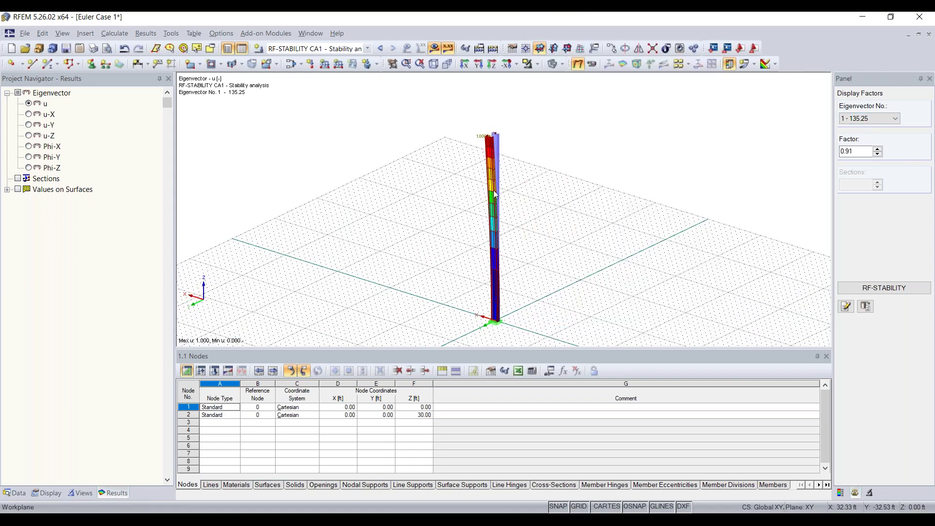
pyautogui.scroll(3, 480, 128)
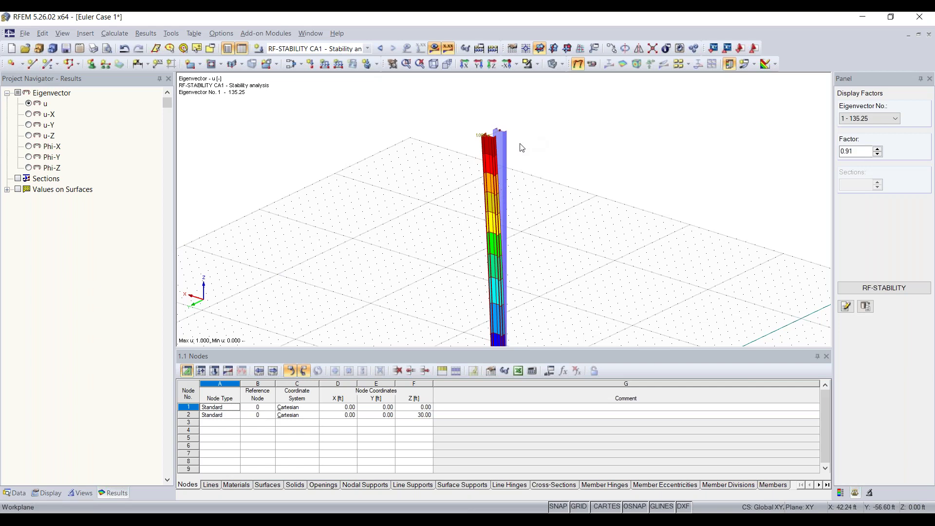
pyautogui.doubleClick(502, 162)
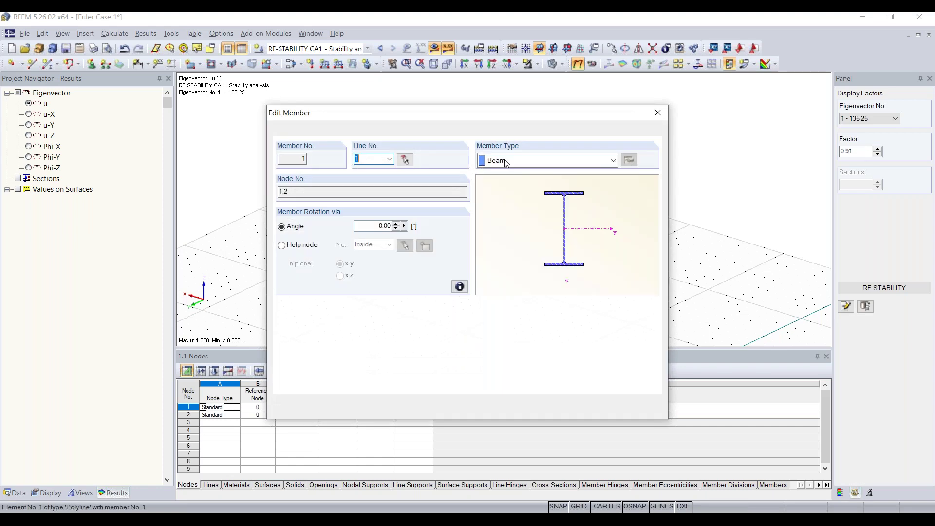
pyautogui.click(649, 320)
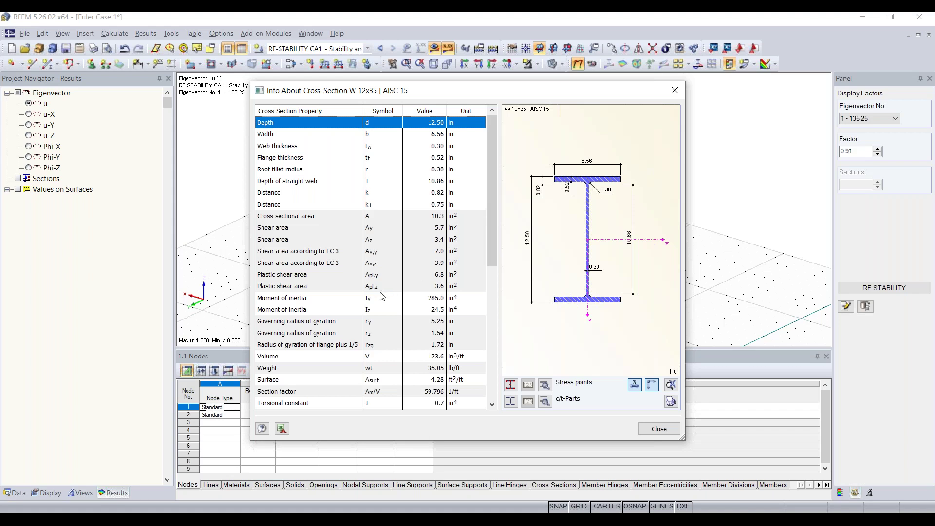
pyautogui.click(377, 312)
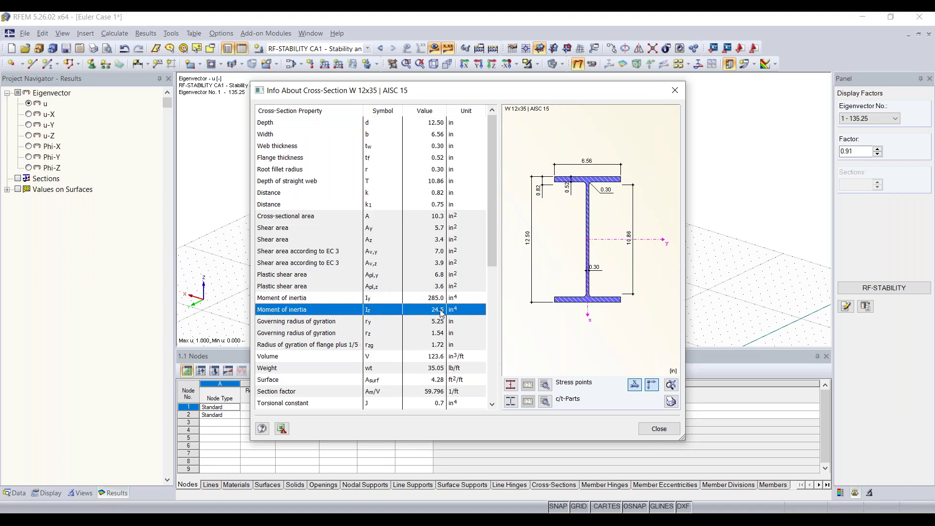
pyautogui.click(676, 92)
pyautogui.click(657, 112)
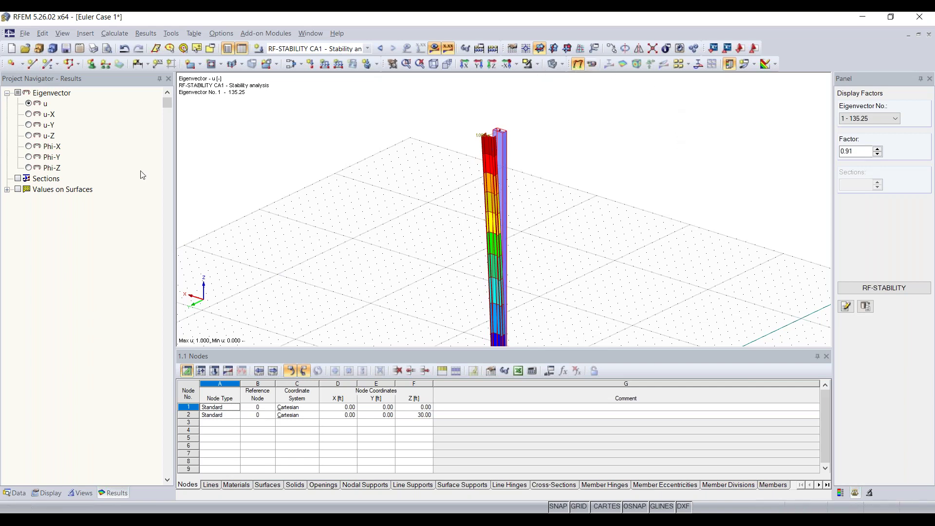
# Step: Show the eigenvector colour scale and review RF-STABILITY's critical load factors, effective lengths and critical loads
pyautogui.click(352, 49)
pyautogui.click(311, 99)
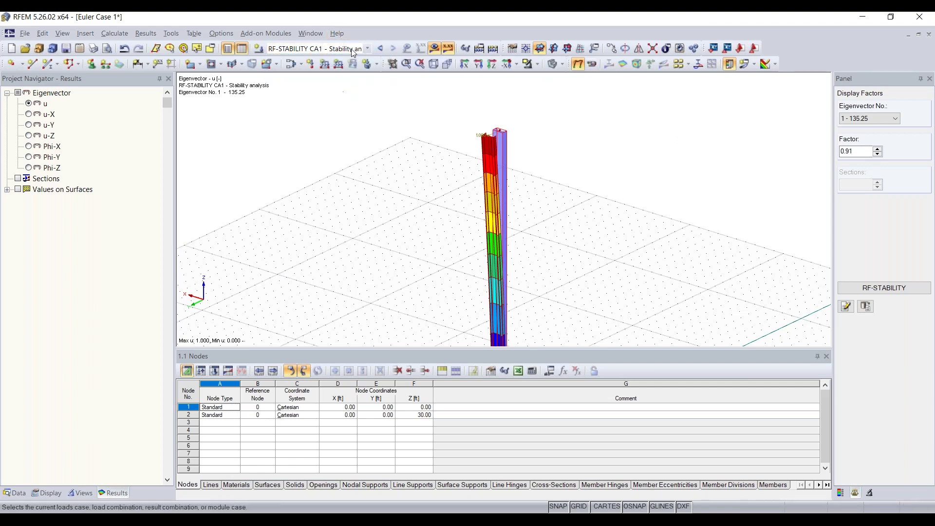
pyautogui.click(841, 493)
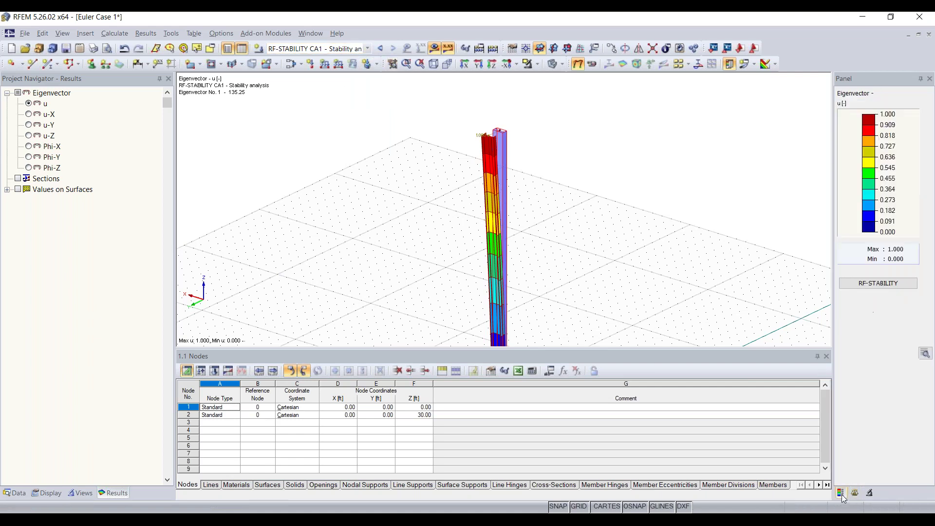
pyautogui.click(879, 283)
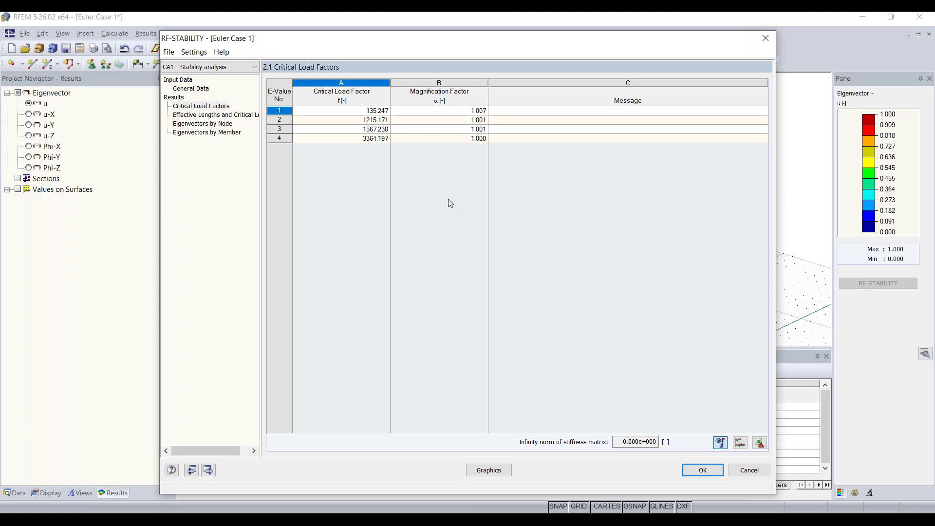
pyautogui.click(214, 116)
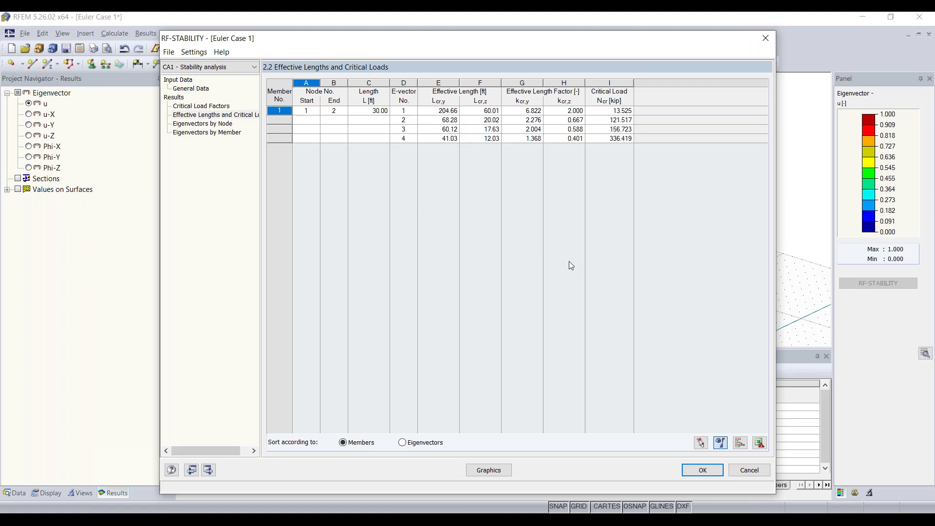
pyautogui.click(764, 39)
# Step: Switch to load case LC1 - Test and set the column's top nodal load PZ to -14 kip
pyautogui.click(367, 48)
pyautogui.click(327, 58)
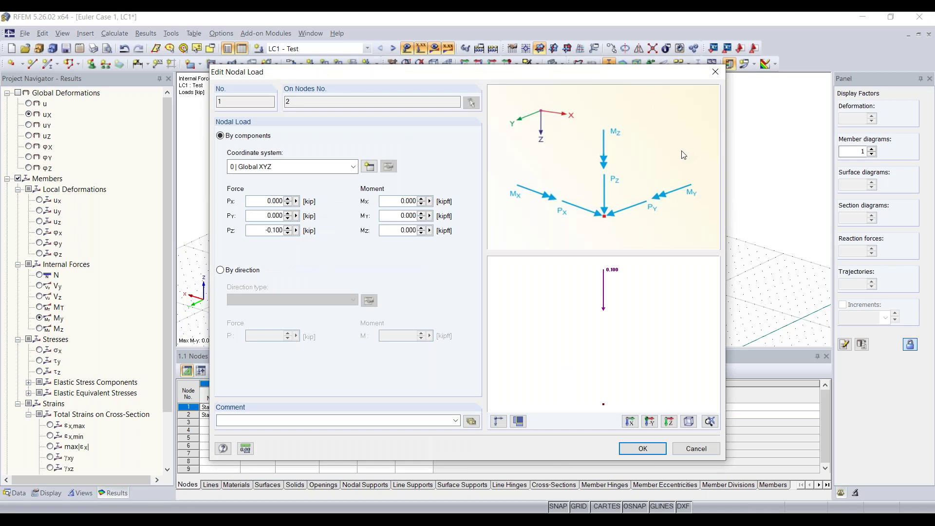
pyautogui.doubleClick(264, 229)
pyautogui.press('Delete')
pyautogui.write('-14')
pyautogui.click(639, 447)
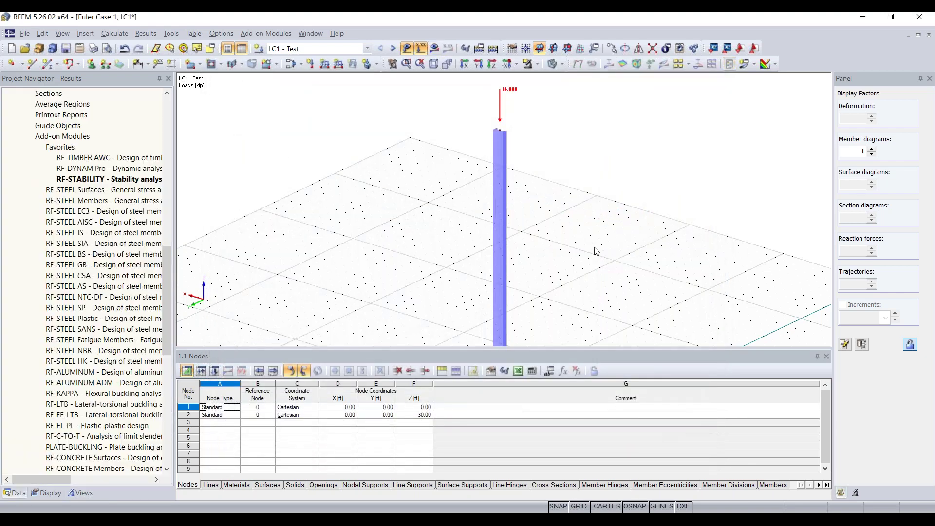
# Step: Check the method of analysis in the calculation parameters of load case LC1
pyautogui.scroll(-8, 590, 268)
pyautogui.moveTo(589, 268); pyautogui.dragTo(487, 238, button='middle')
pyautogui.scroll(5, 506, 240)
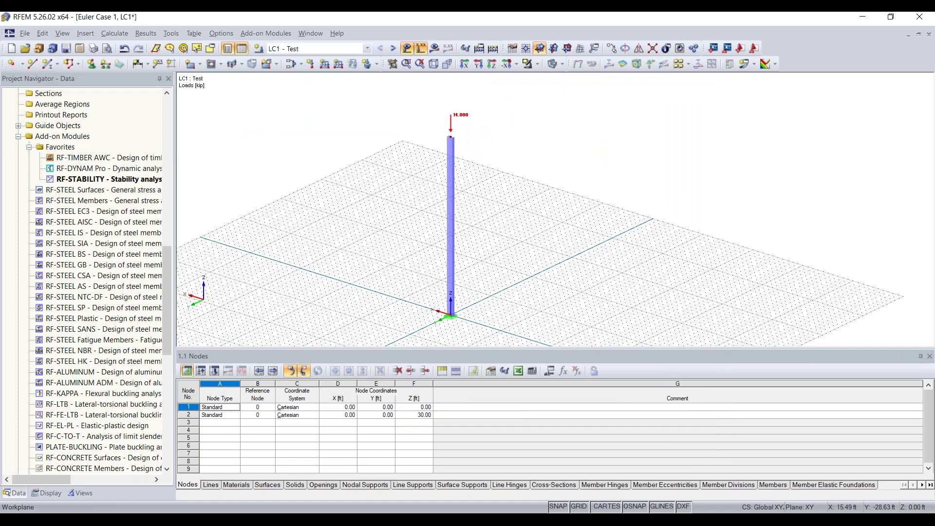
pyautogui.click(301, 65)
pyautogui.click(301, 65)
pyautogui.click(303, 79)
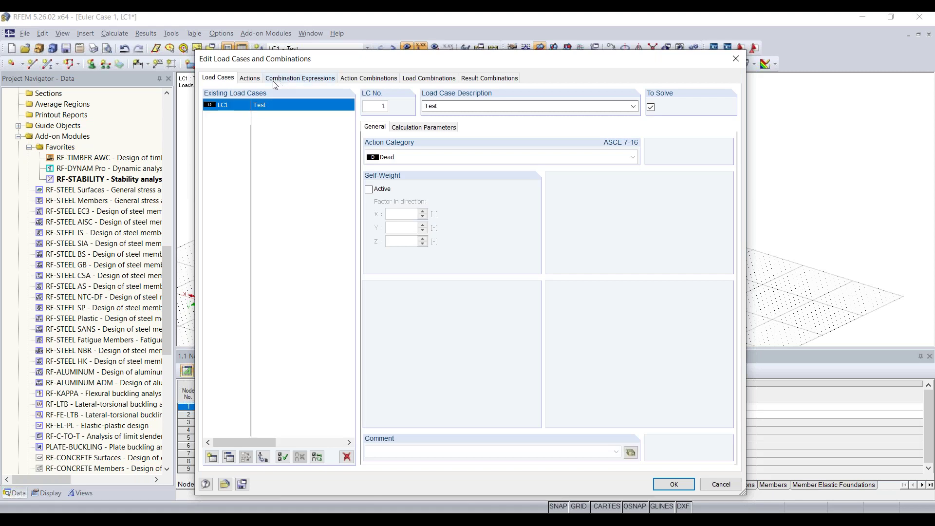
pyautogui.click(411, 128)
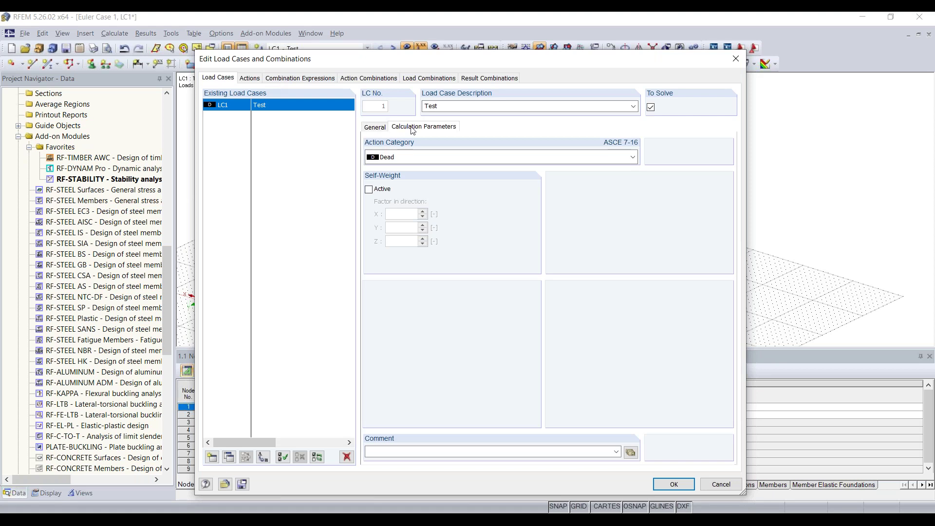
pyautogui.click(403, 157)
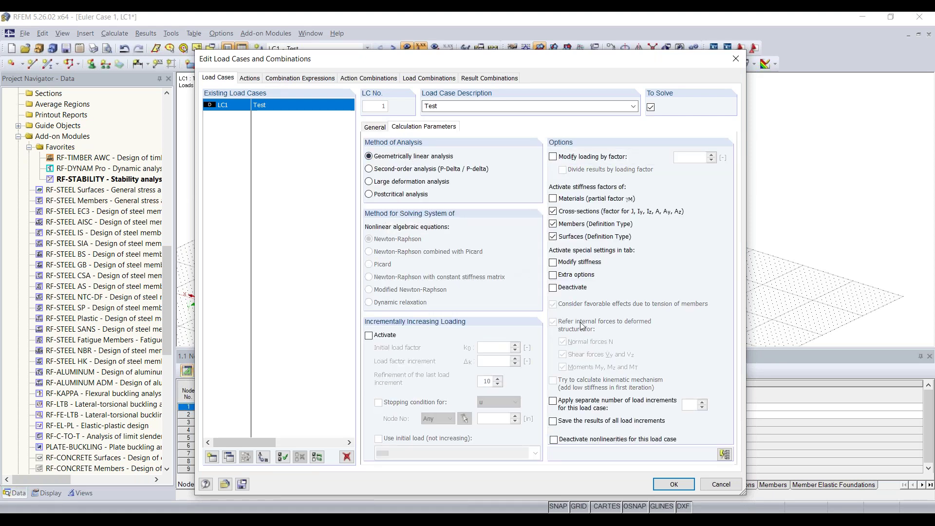
pyautogui.click(674, 484)
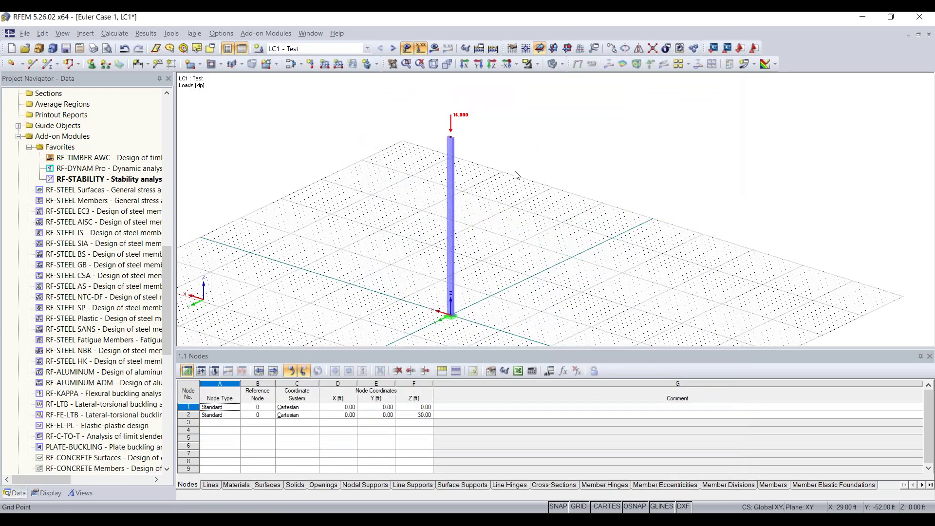
# Step: Recalculate the RF-STABILITY eigenvalue analysis for LC1 - Test and examine the critical load factor of the first eigenvalue
pyautogui.doubleClick(102, 179)
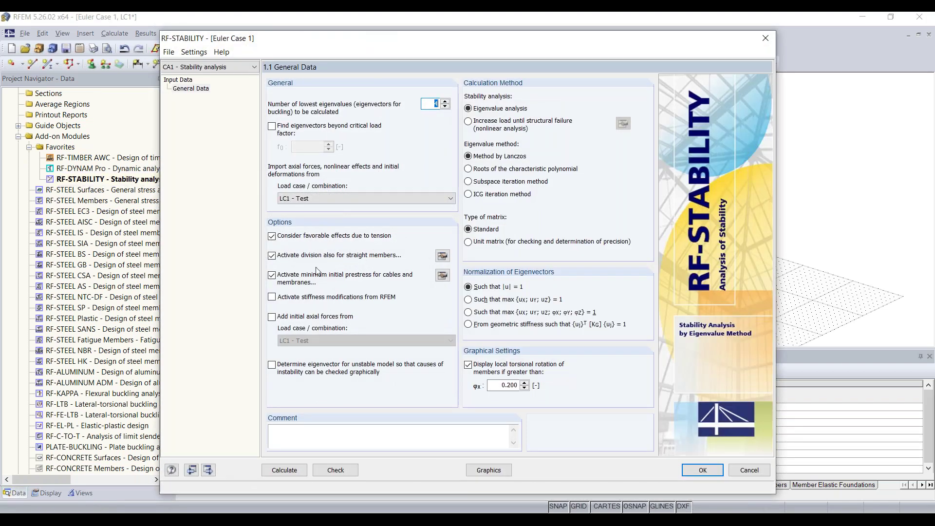
pyautogui.click(294, 471)
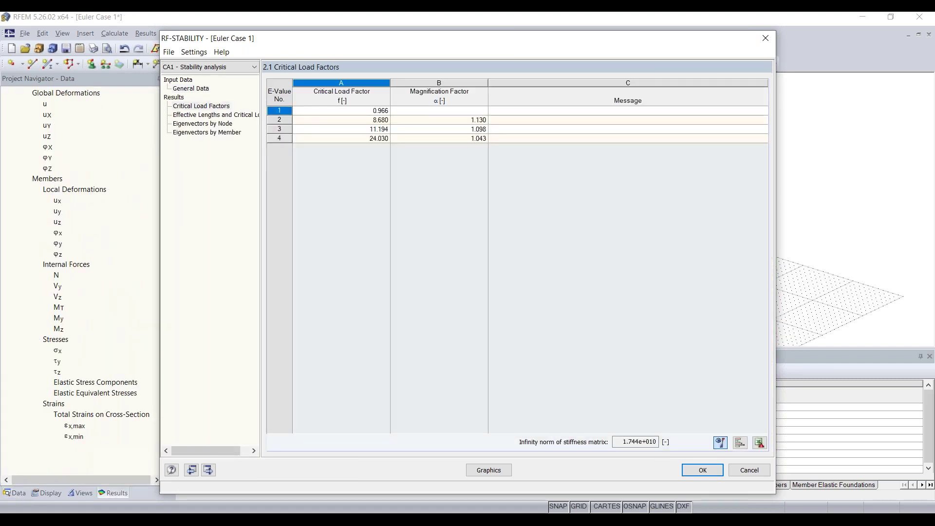
pyautogui.click(213, 107)
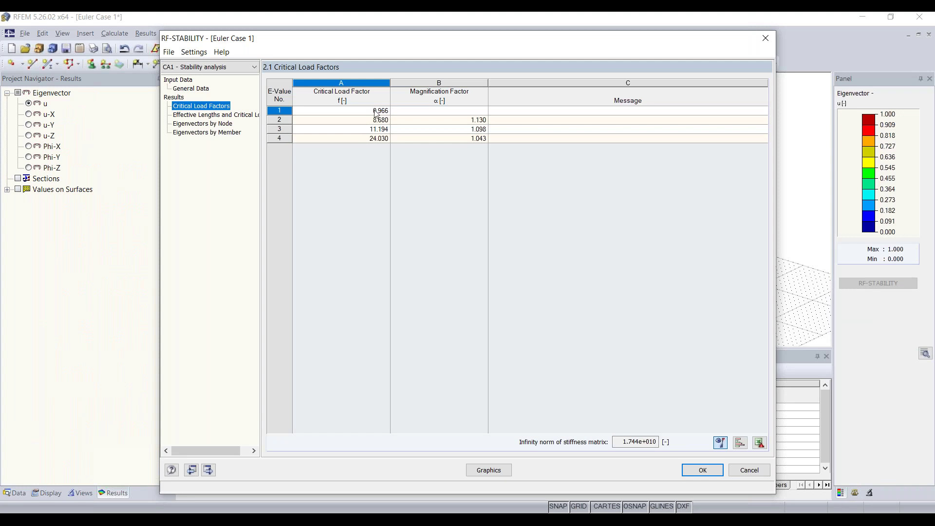
pyautogui.click(375, 111)
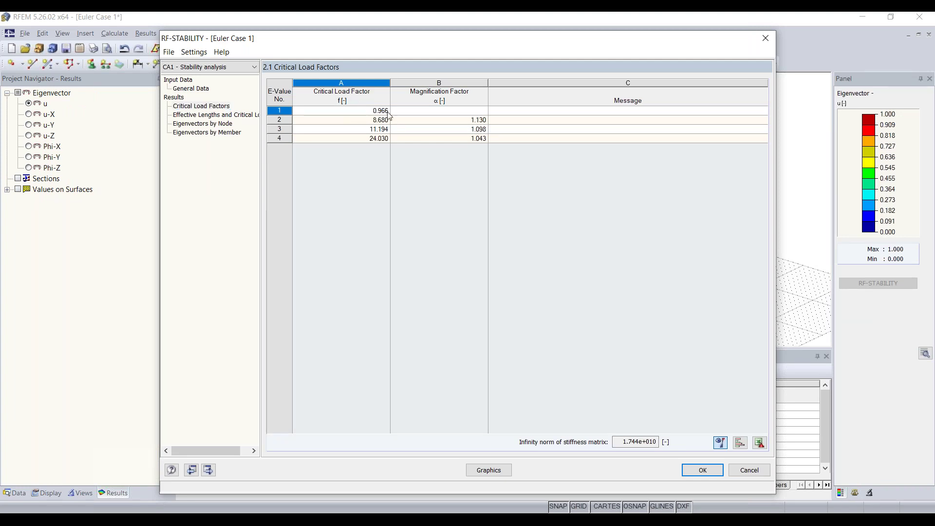
pyautogui.moveTo(412, 41); pyautogui.dragTo(349, 45)
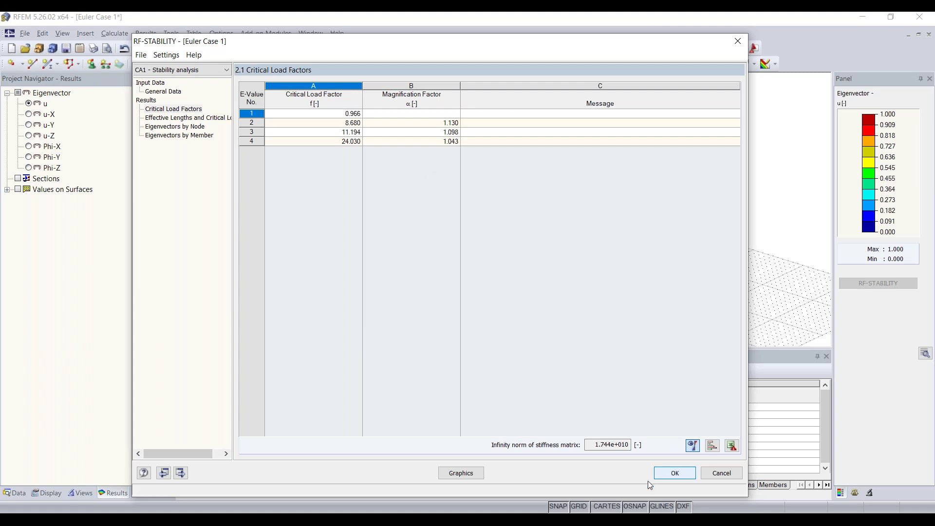
pyautogui.moveTo(588, 520)
pyautogui.hotkey('alt', 'Tab')
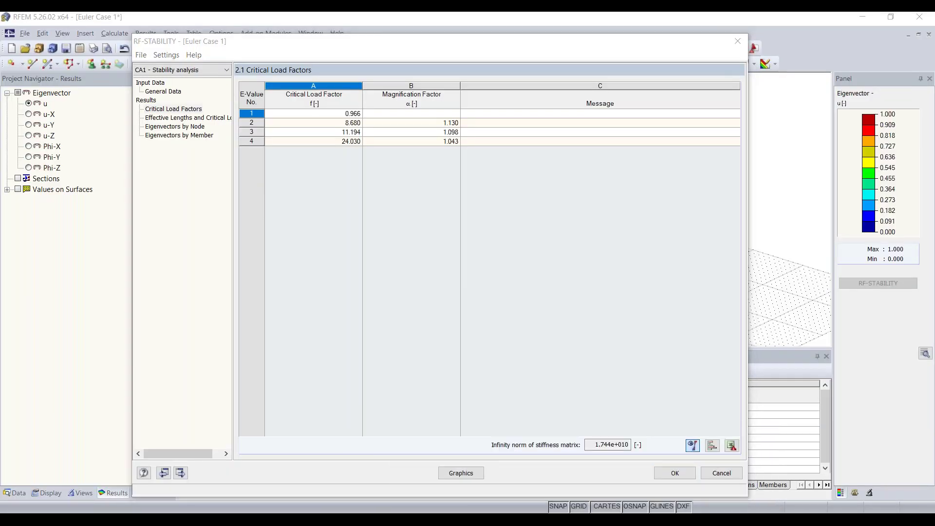
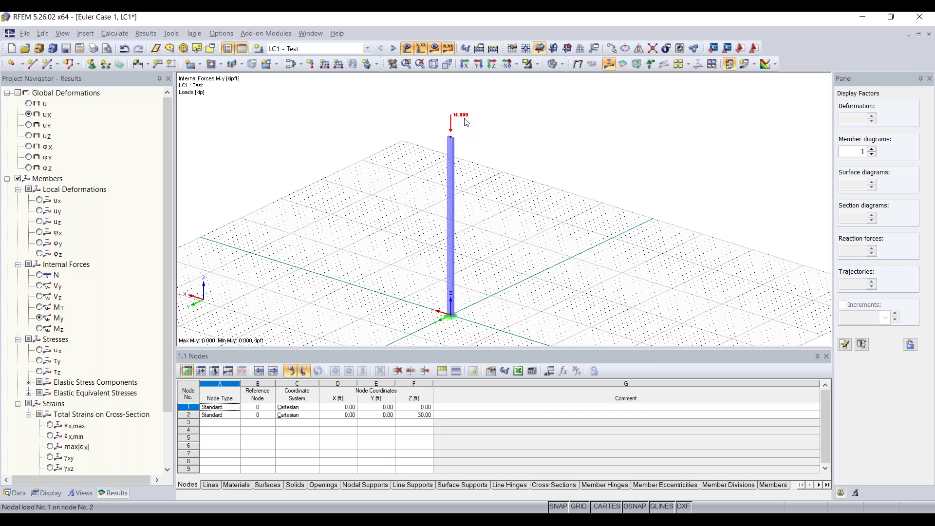
# Step: Set the vertical force PZ of the nodal load at the column top to -5 kip
pyautogui.doubleClick(466, 122)
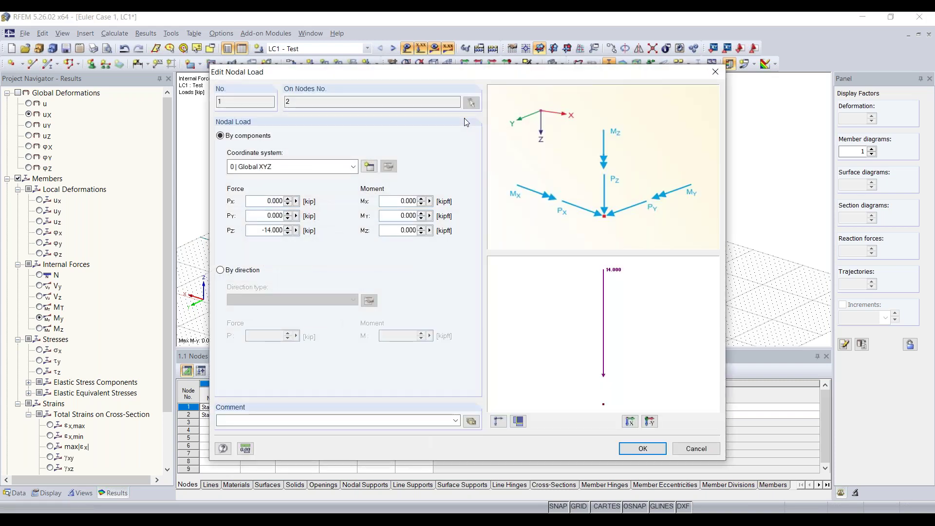
pyautogui.doubleClick(272, 230)
pyautogui.write('-5')
pyautogui.click(643, 447)
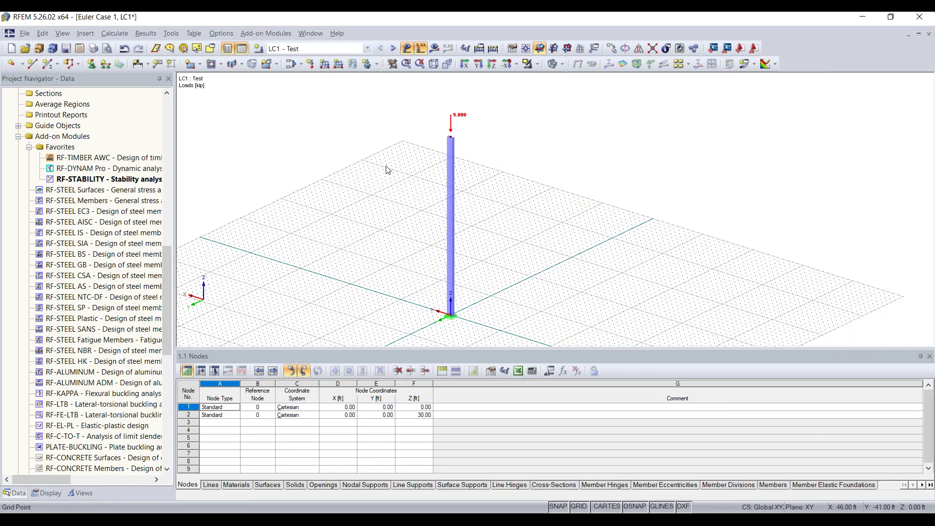
# Step: Copy the column with its support and load to X = -10 ft, Y = 0 ft
pyautogui.moveTo(461, 306); pyautogui.dragTo(413, 262, button='middle')
pyautogui.keyDown('ctrl'); pyautogui.moveTo(413, 262); pyautogui.dragTo(406, 288, button='middle'); pyautogui.keyUp('ctrl')
pyautogui.moveTo(363, 308); pyautogui.dragTo(448, 93)
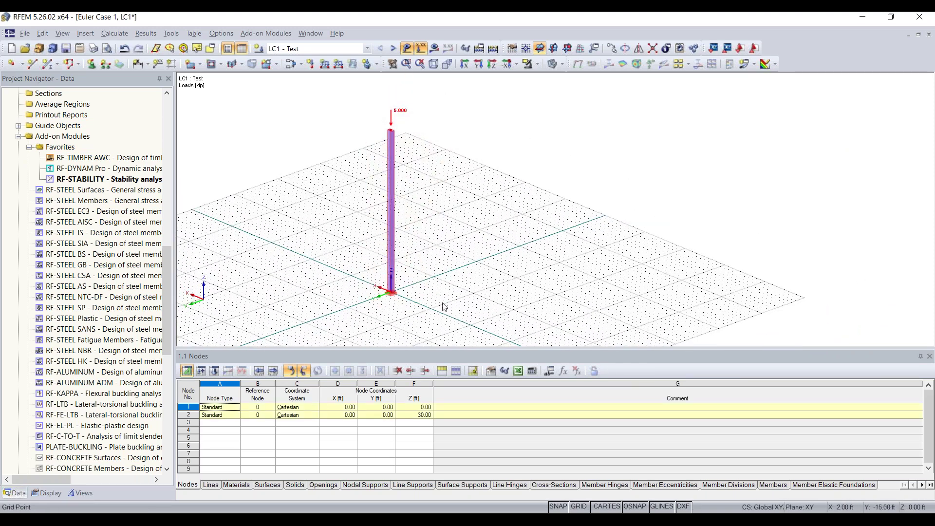
pyautogui.scroll(3, 453, 234)
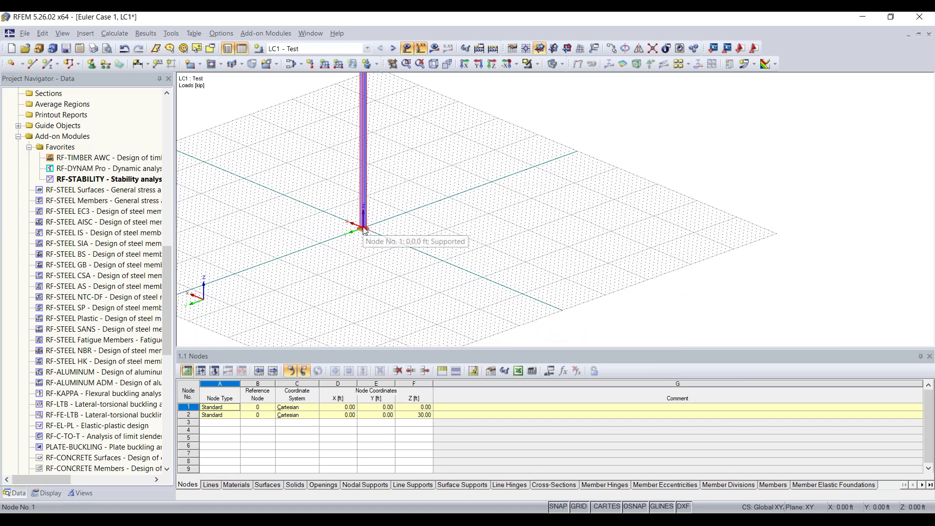
pyautogui.moveTo(365, 231); pyautogui.dragTo(404, 248)
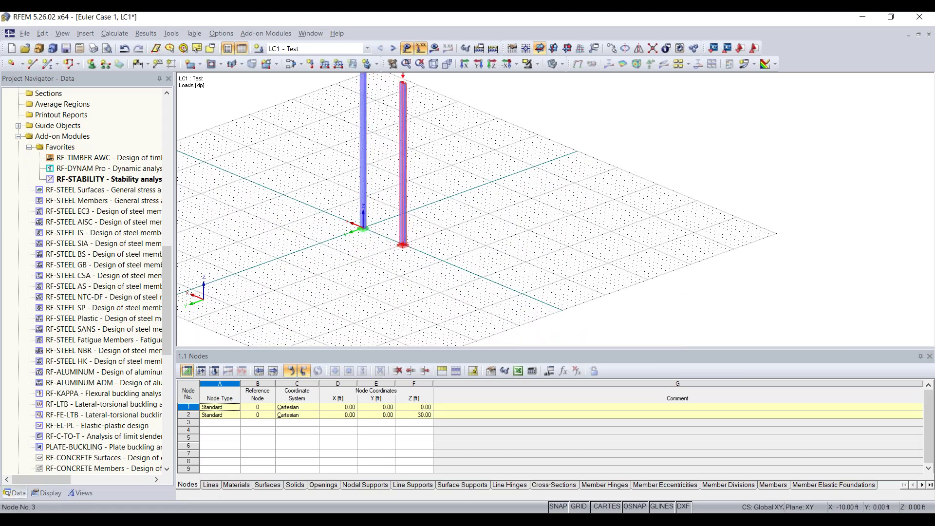
pyautogui.scroll(1, 397, 250)
pyautogui.moveTo(403, 266); pyautogui.dragTo(636, 306, button='middle')
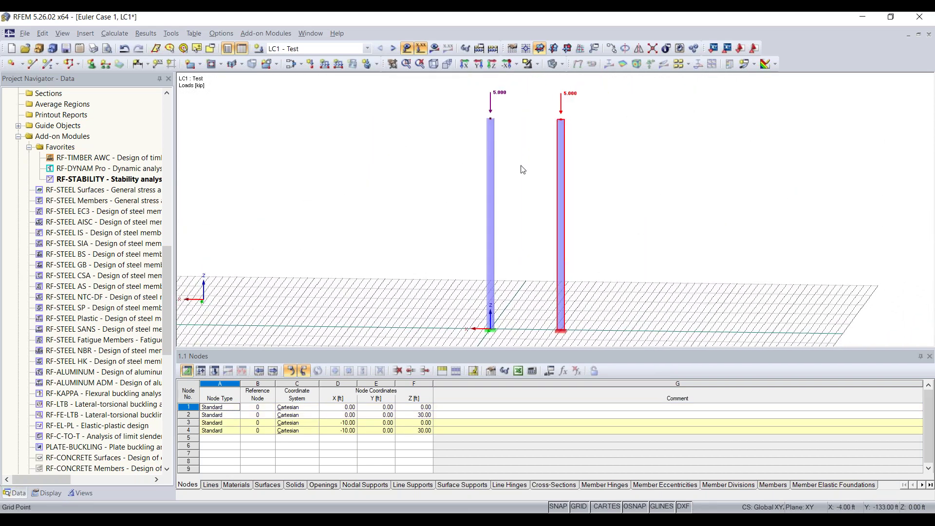
# Step: Select the top nodes of both columns and set the work plane to XZ
pyautogui.moveTo(448, 164); pyautogui.dragTo(645, 78)
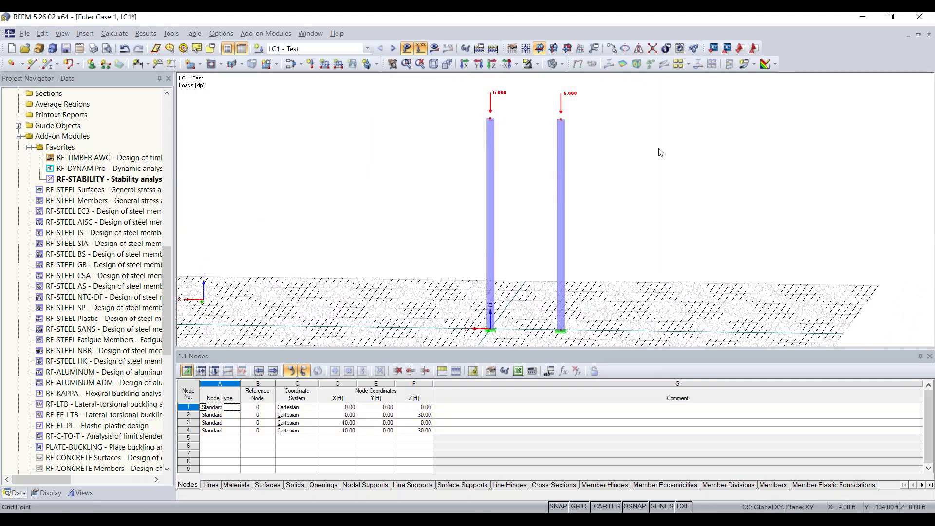
pyautogui.moveTo(431, 155); pyautogui.dragTo(598, 96)
pyautogui.click(552, 49)
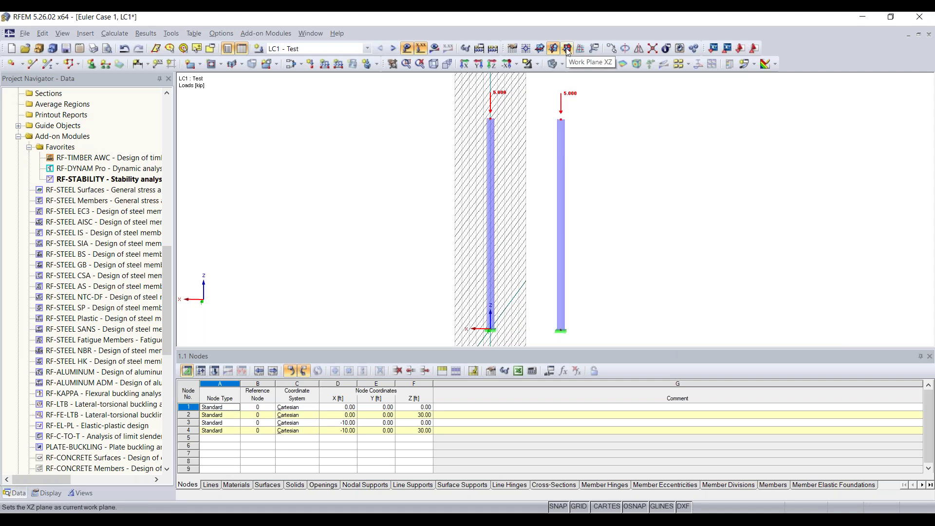
pyautogui.click(565, 49)
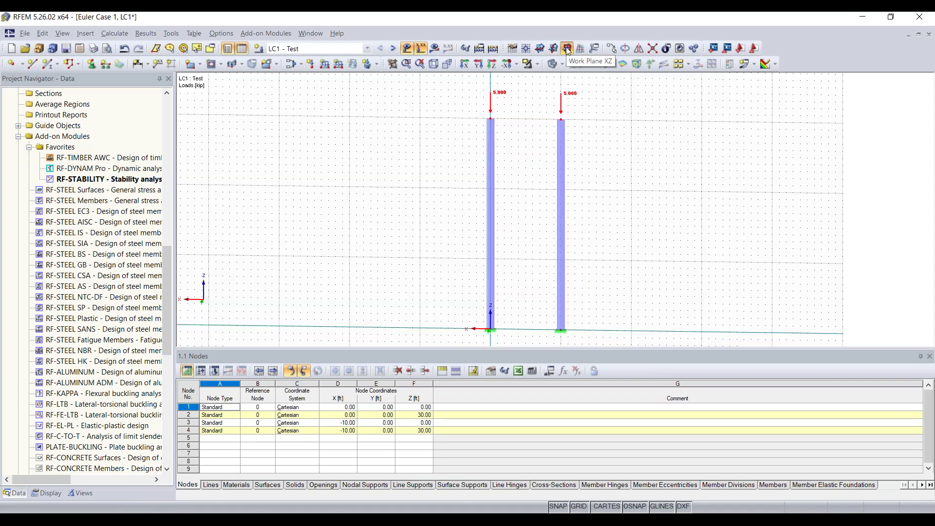
# Step: Shorten both columns by moving their top nodes together down to Z = 10 ft
pyautogui.moveTo(509, 165); pyautogui.dragTo(485, 141, button='middle')
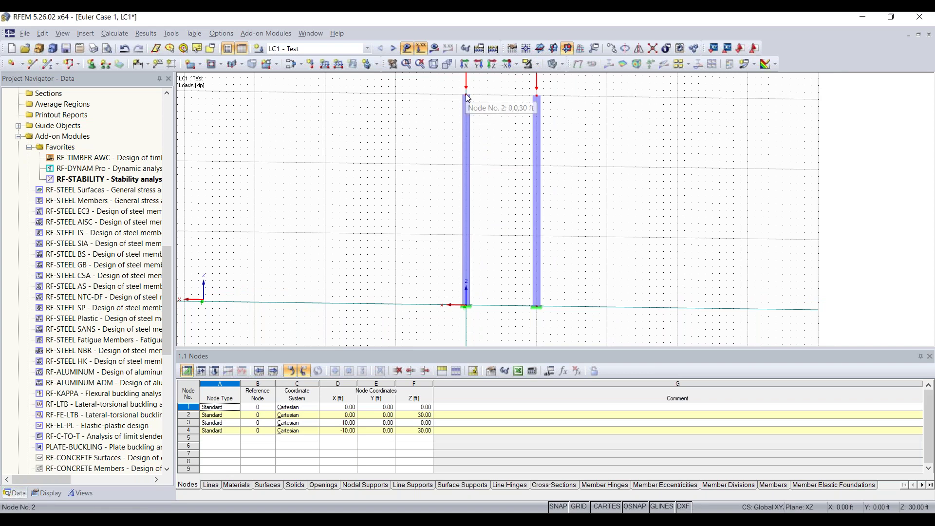
pyautogui.moveTo(426, 140); pyautogui.dragTo(384, 231, button='middle')
pyautogui.moveTo(384, 216); pyautogui.dragTo(570, 119)
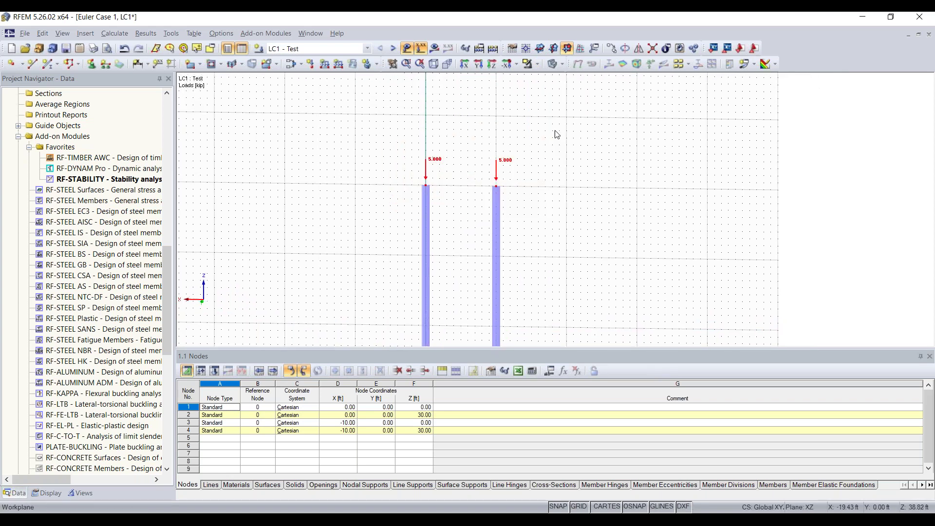
pyautogui.scroll(-1, 426, 190)
pyautogui.moveTo(467, 153); pyautogui.dragTo(446, 112, button='middle')
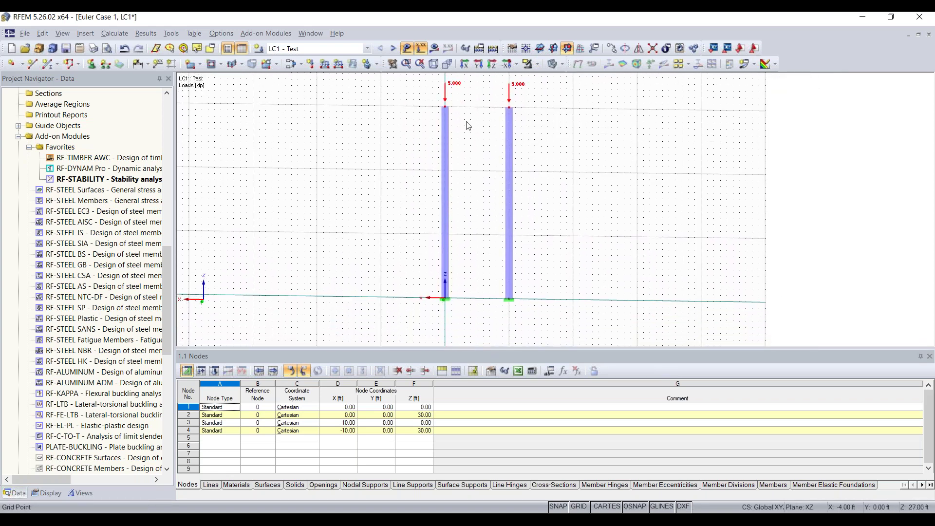
pyautogui.click(445, 108)
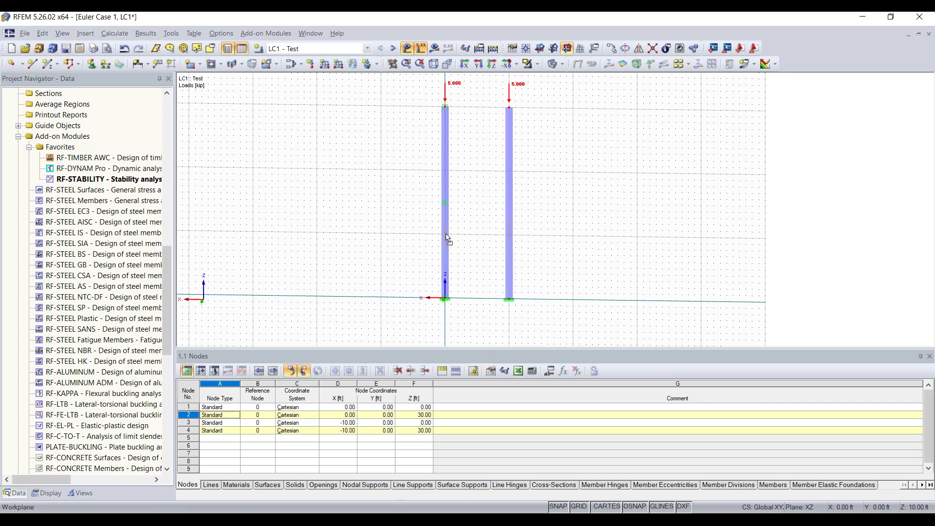
pyautogui.moveTo(446, 234); pyautogui.dragTo(446, 235)
pyautogui.click(487, 237)
pyautogui.scroll(10, 486, 238)
pyautogui.scroll(-4, 486, 252)
pyautogui.moveTo(481, 262); pyautogui.dragTo(479, 196, button='middle')
pyautogui.scroll(-2, 497, 180)
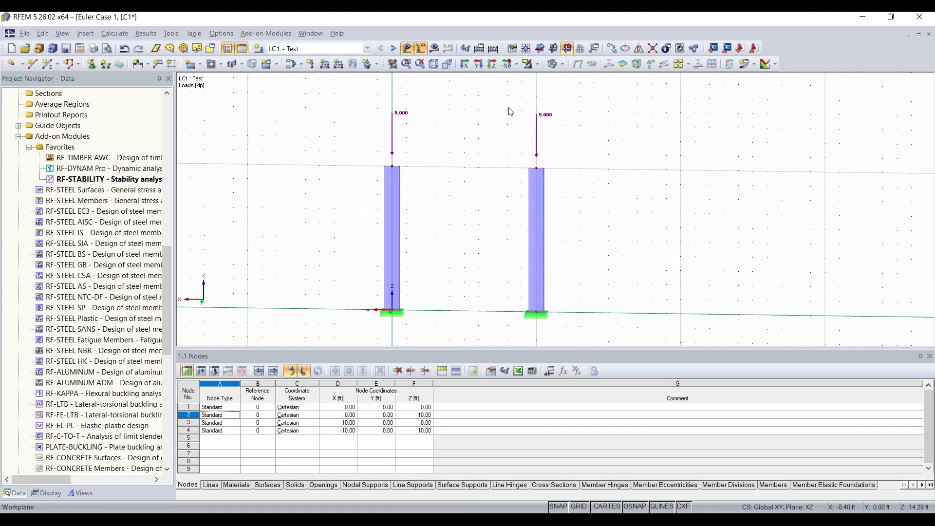
# Step: Start a new beam member and define a W 8x15 cross-section from AISC 14 in Steel A992 for it
pyautogui.click(49, 64)
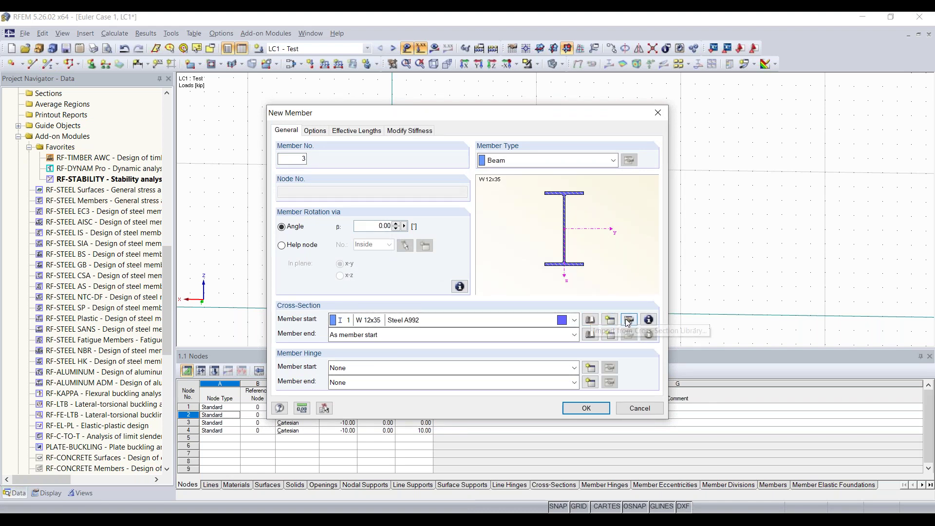
pyautogui.click(609, 320)
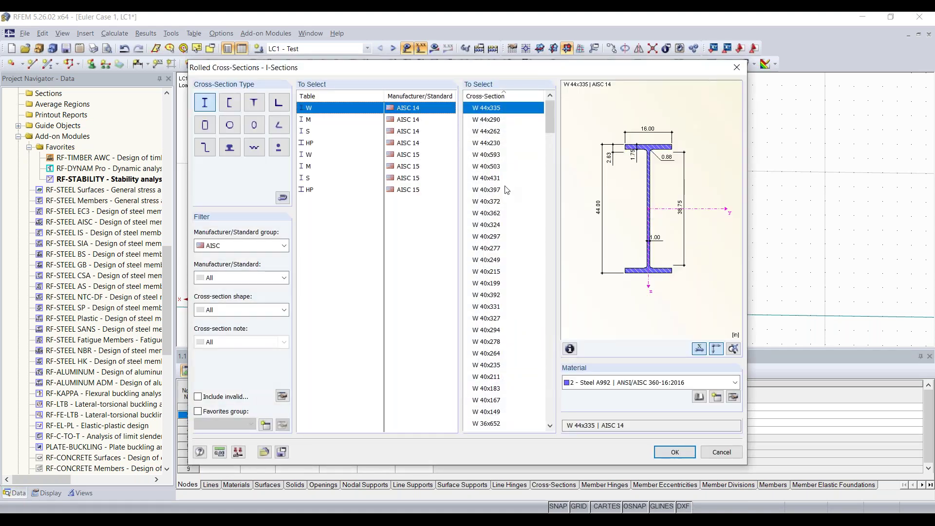
pyautogui.scroll(-20, 502, 214)
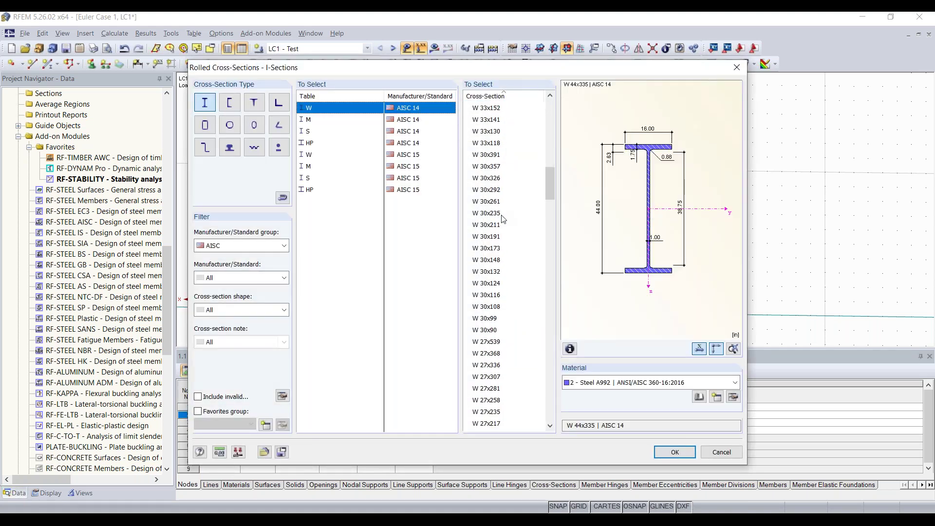
pyautogui.scroll(-16, 503, 219)
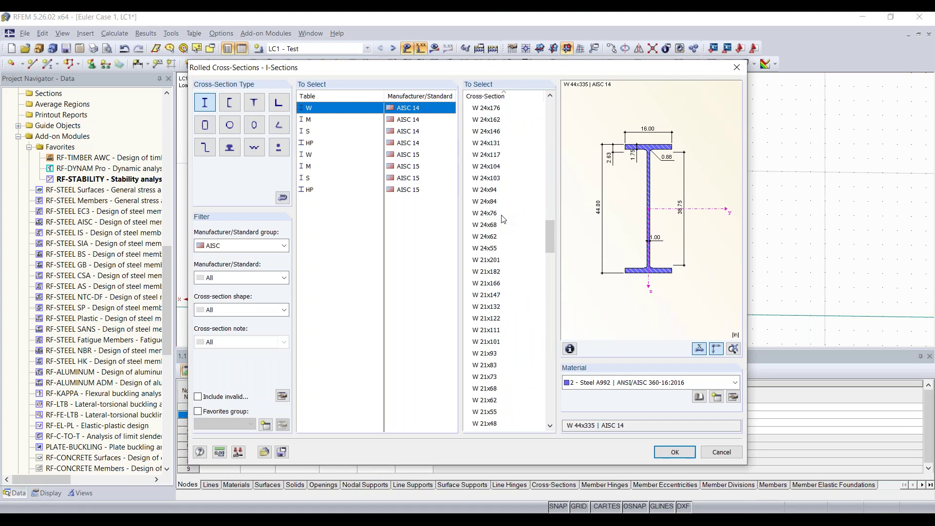
pyautogui.scroll(-12, 503, 219)
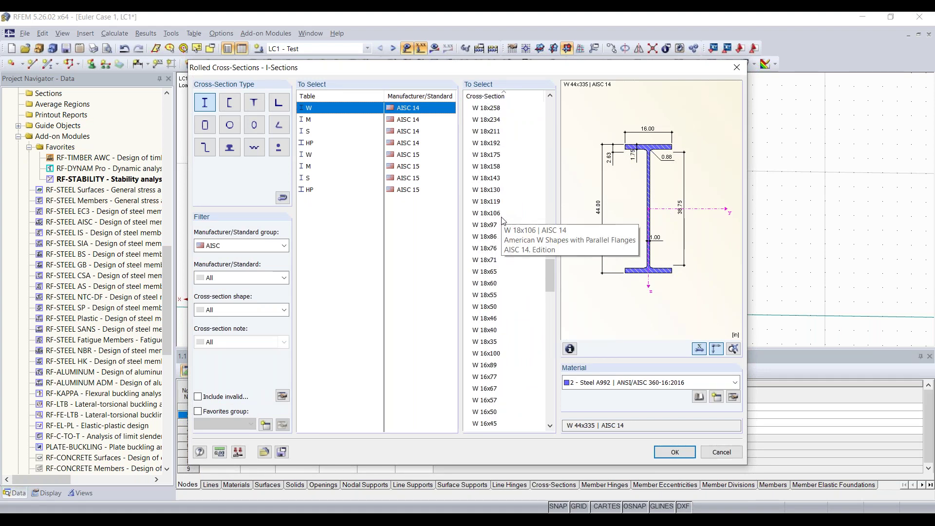
pyautogui.scroll(-20, 504, 224)
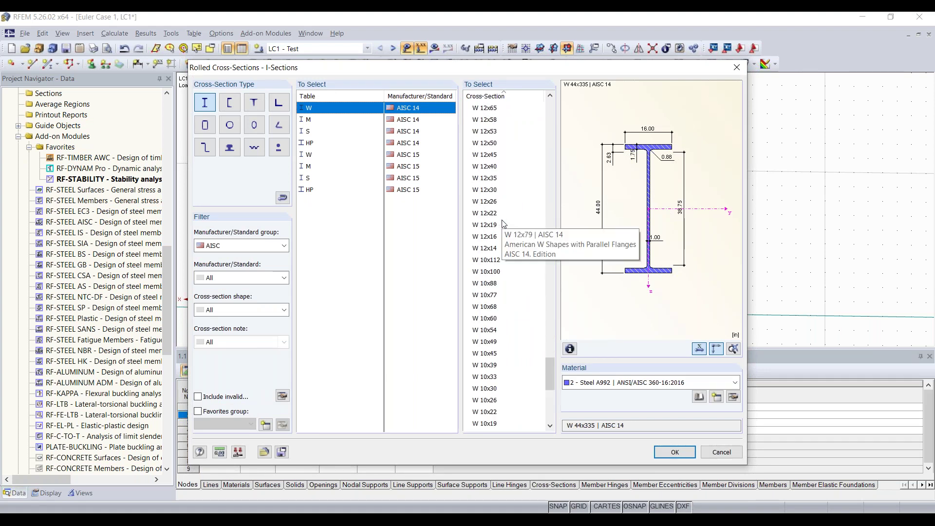
pyautogui.click(493, 284)
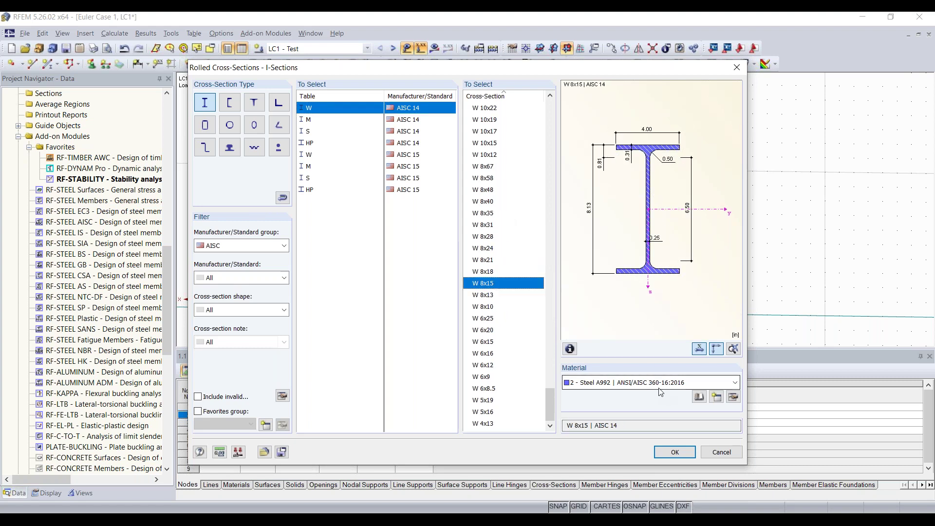
pyautogui.click(674, 452)
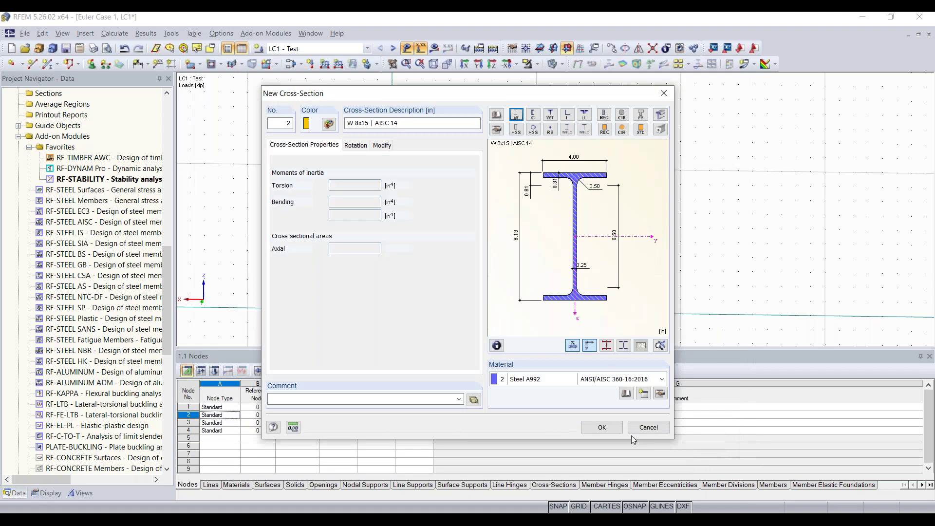
pyautogui.click(600, 425)
# Step: Draw the beam member between the top nodes of the two columns
pyautogui.click(586, 408)
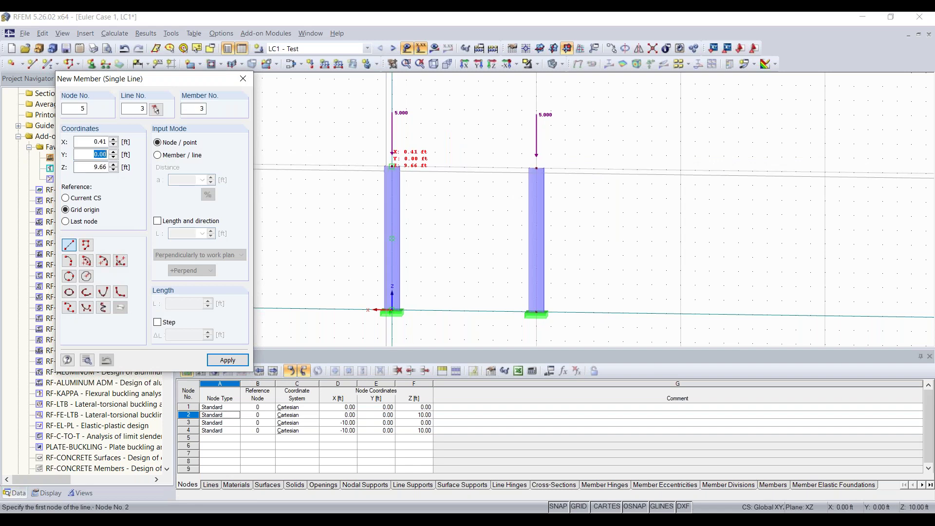
pyautogui.click(392, 166)
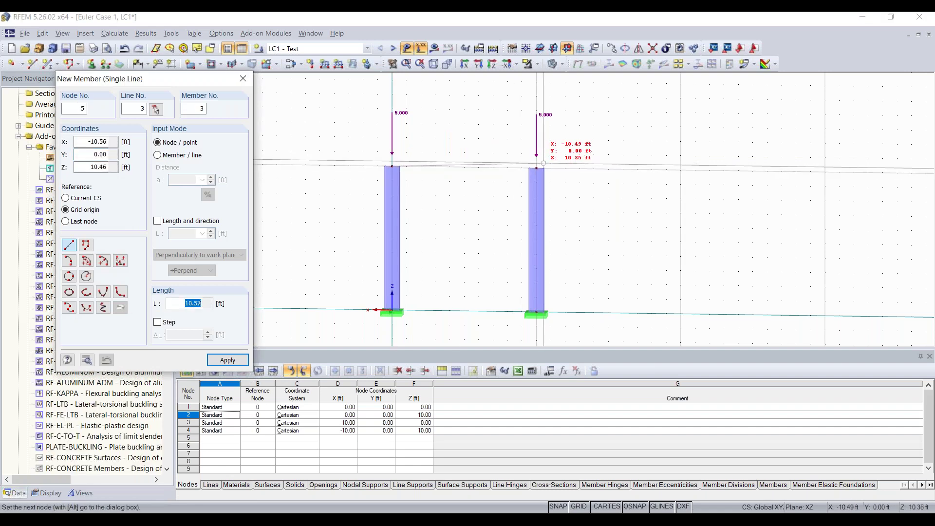
pyautogui.click(535, 168)
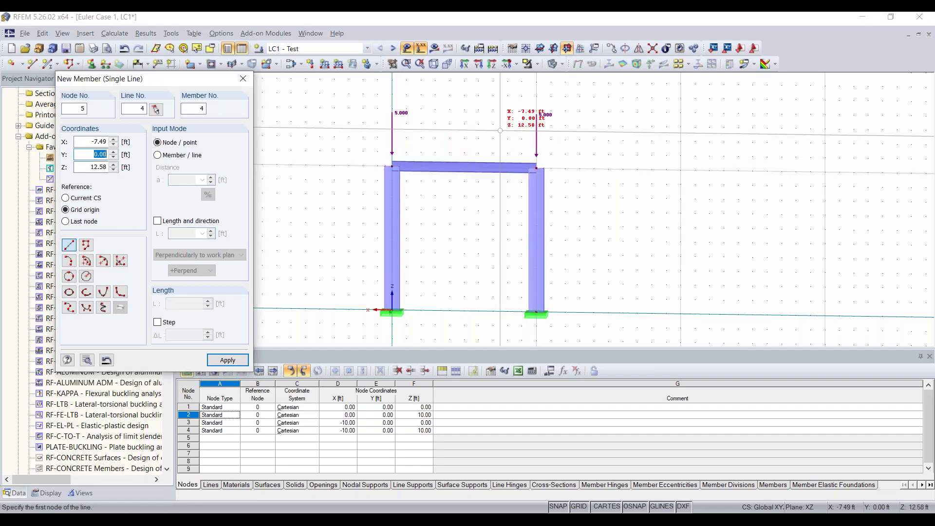
pyautogui.press('Escape')
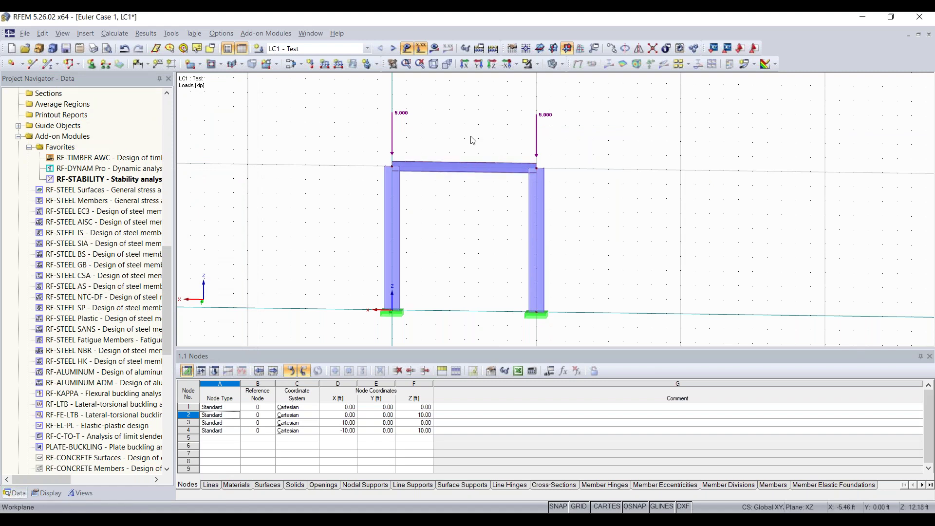
# Step: Apply a uniform member force of -3 kip/ft in global direction ZL to the horizontal beam
pyautogui.click(326, 66)
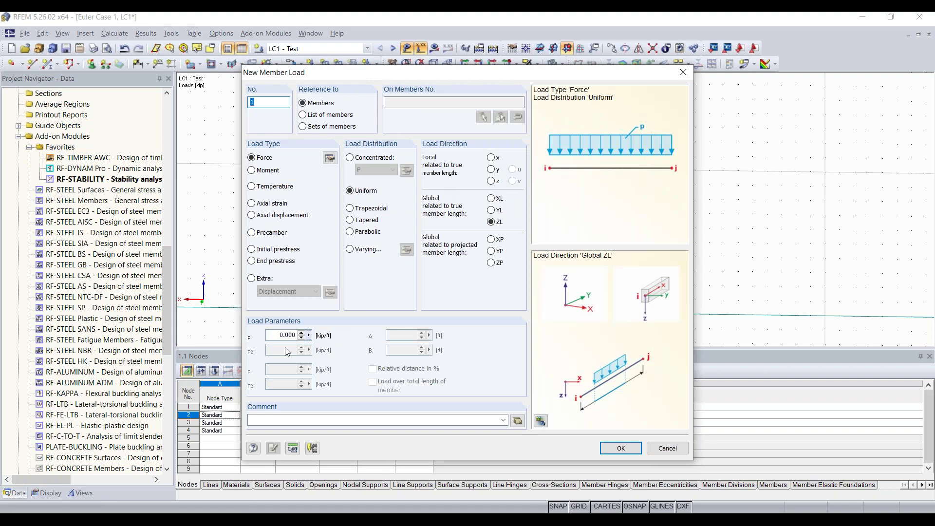
pyautogui.click(288, 335)
pyautogui.write('-3')
pyautogui.click(621, 445)
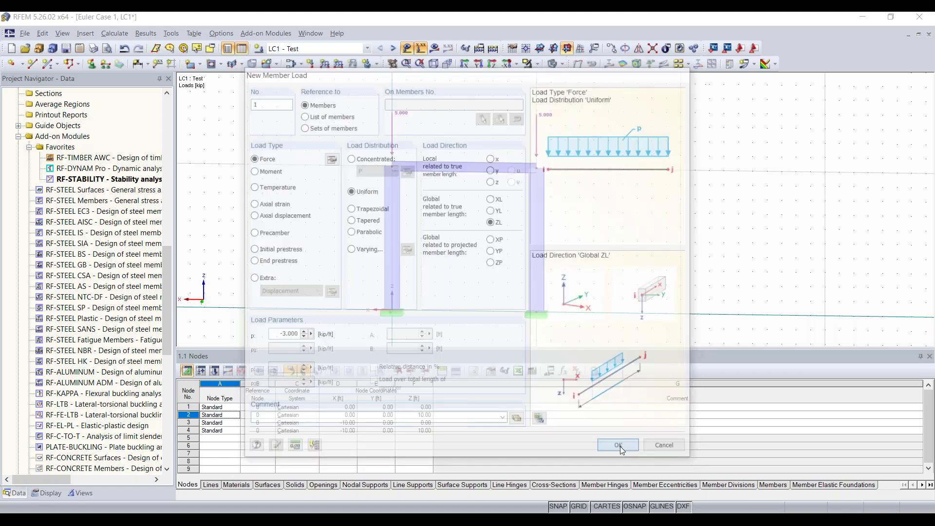
pyautogui.click(455, 168)
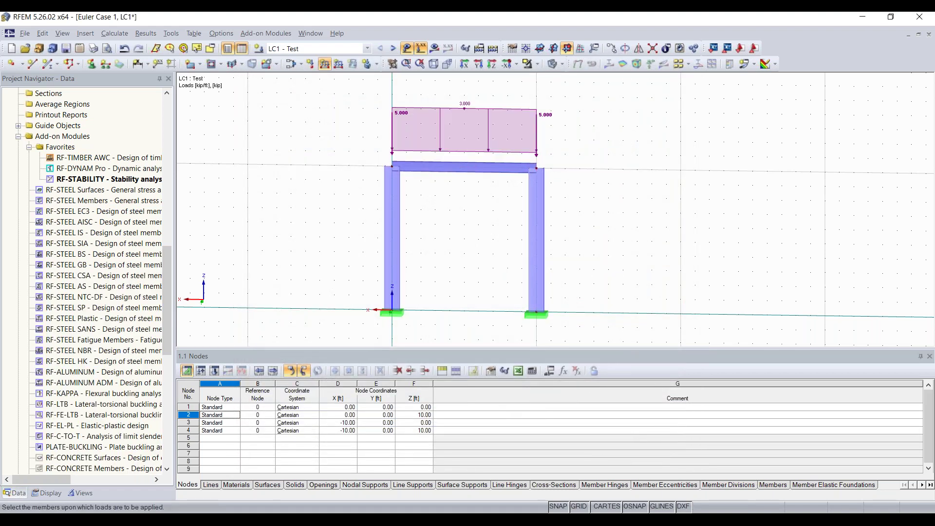
pyautogui.press('Escape')
pyautogui.moveTo(460, 166)
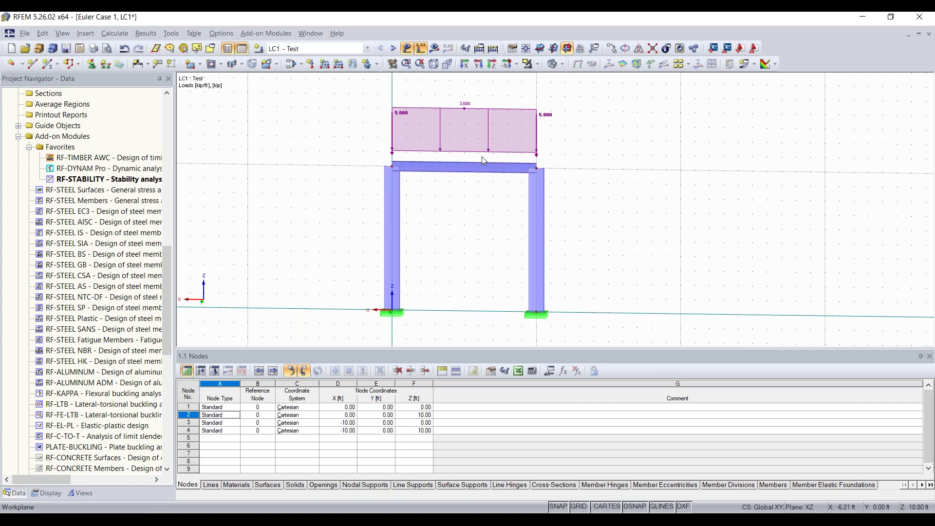
# Step: Calculate load case LC1 and display the frame's global deformations, followed by the member bending moments My
pyautogui.click(492, 48)
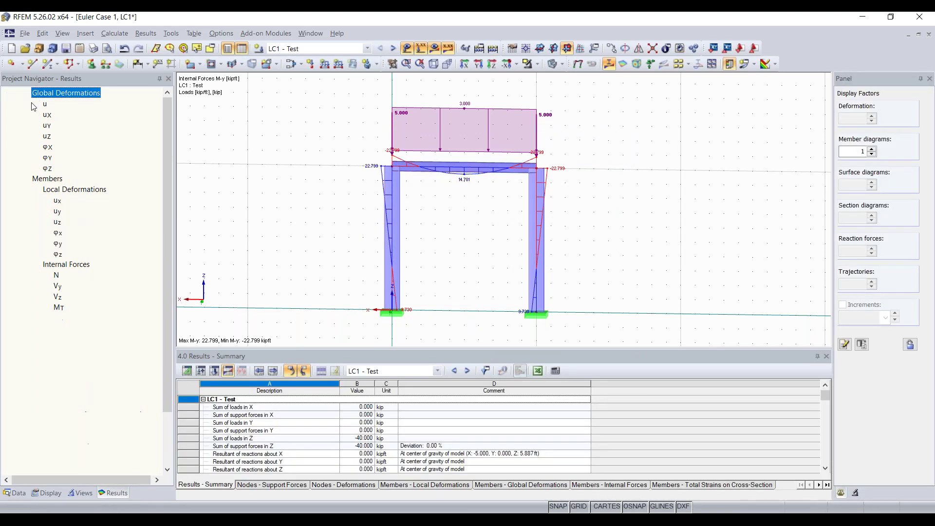
pyautogui.click(19, 93)
pyautogui.keyDown('ctrl'); pyautogui.moveTo(480, 224); pyautogui.dragTo(443, 234, button='middle'); pyautogui.keyUp('ctrl')
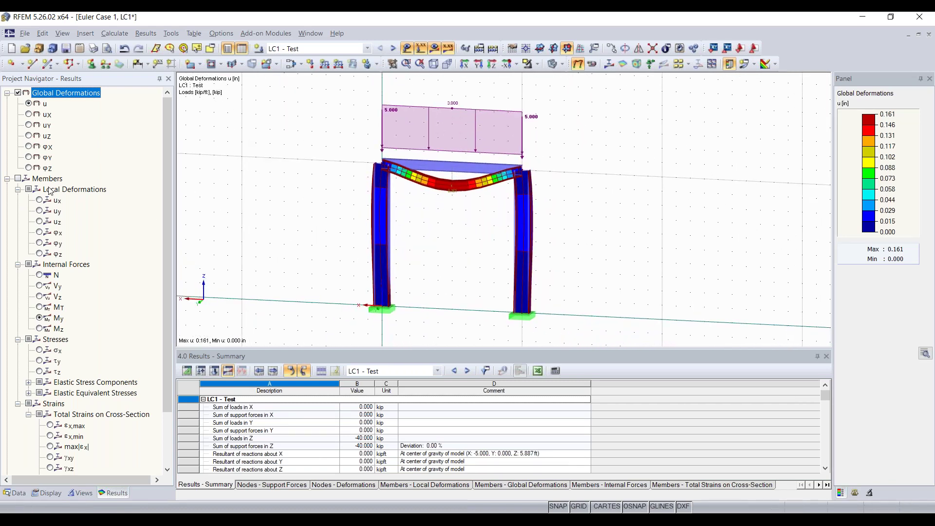
pyautogui.click(19, 179)
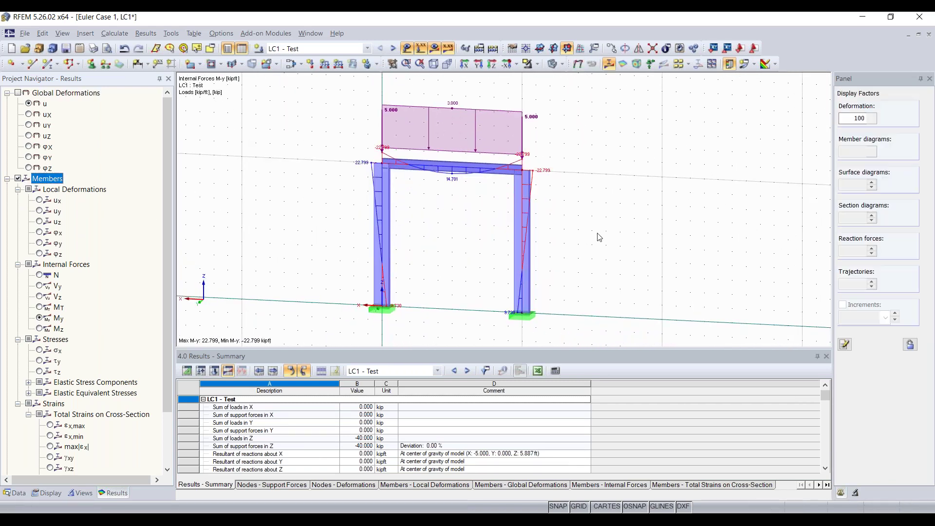
# Step: Display the RF-STABILITY CA1 results for the frame in an oblique view and open the eigenvector display factors
pyautogui.click(347, 47)
pyautogui.click(336, 97)
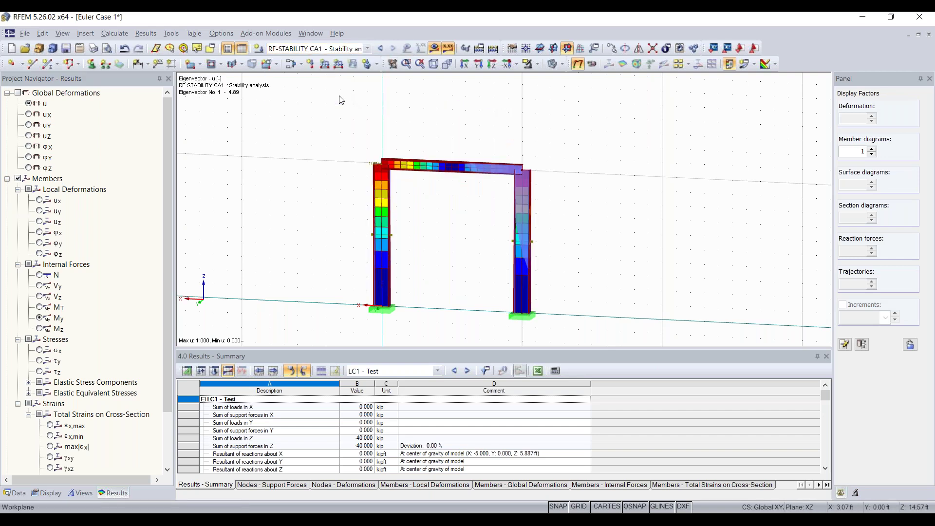
pyautogui.keyDown('ctrl'); pyautogui.moveTo(590, 144); pyautogui.dragTo(529, 146, button='middle'); pyautogui.keyUp('ctrl')
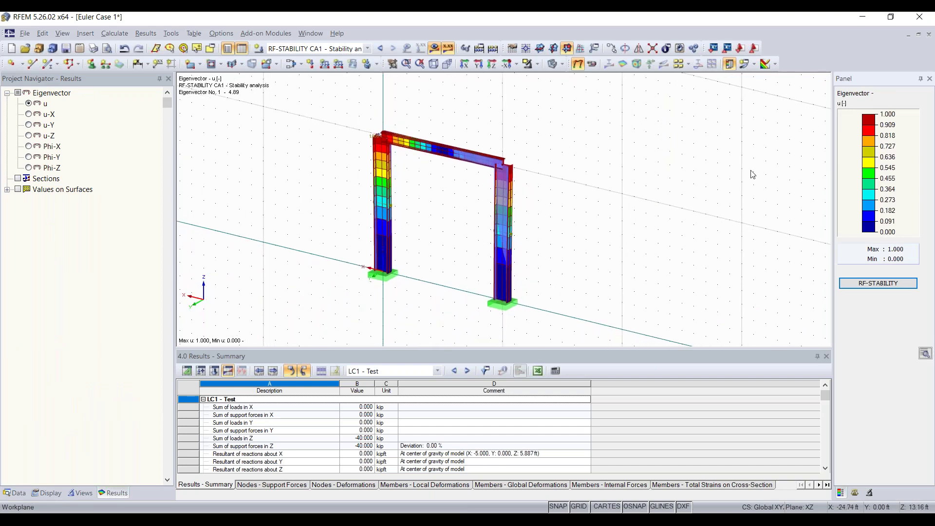
pyautogui.click(870, 493)
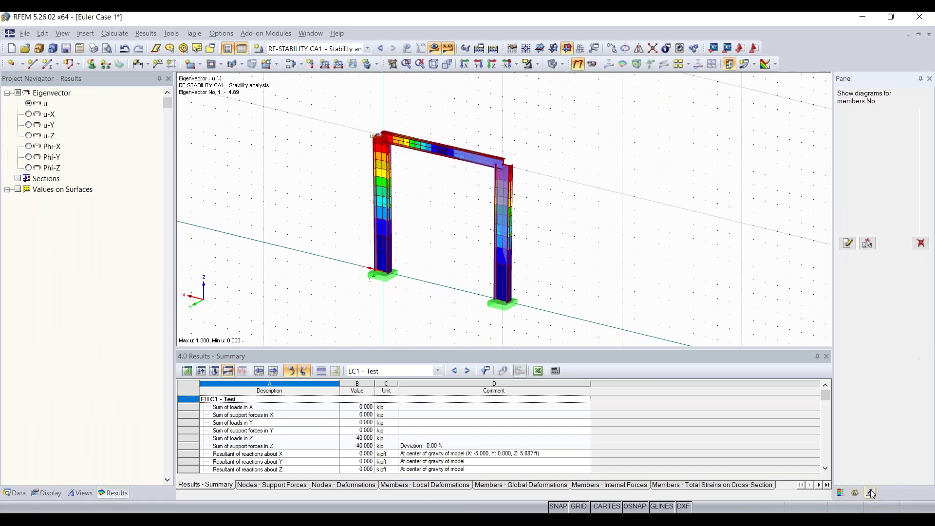
pyautogui.click(860, 495)
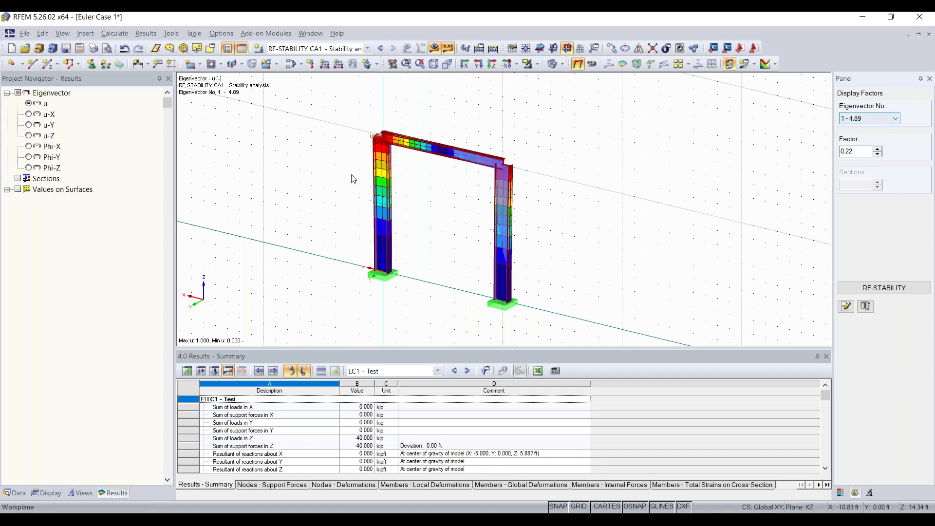
# Step: Examine the frame's buckling mode shapes for eigenvectors 2, 3 and 4, and return to eigenvector 1
pyautogui.click(873, 120)
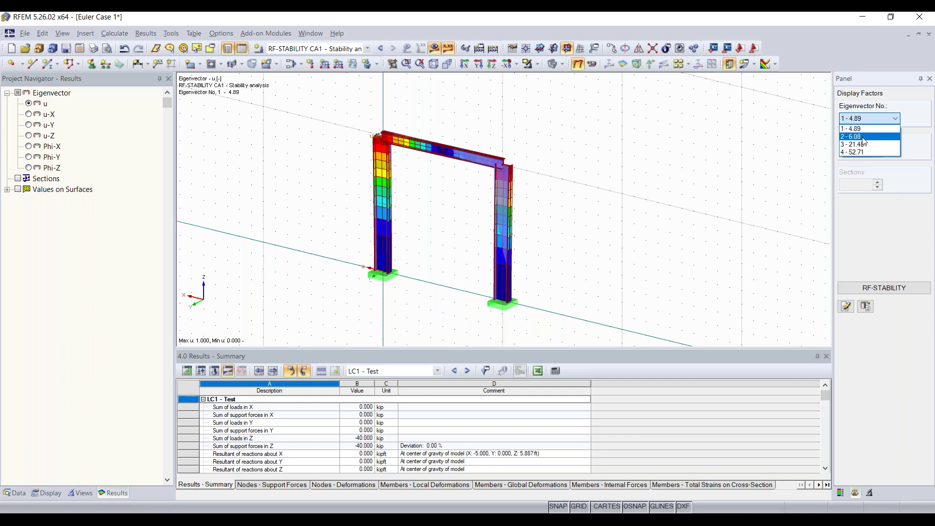
pyautogui.click(863, 136)
pyautogui.scroll(-1, 866, 121)
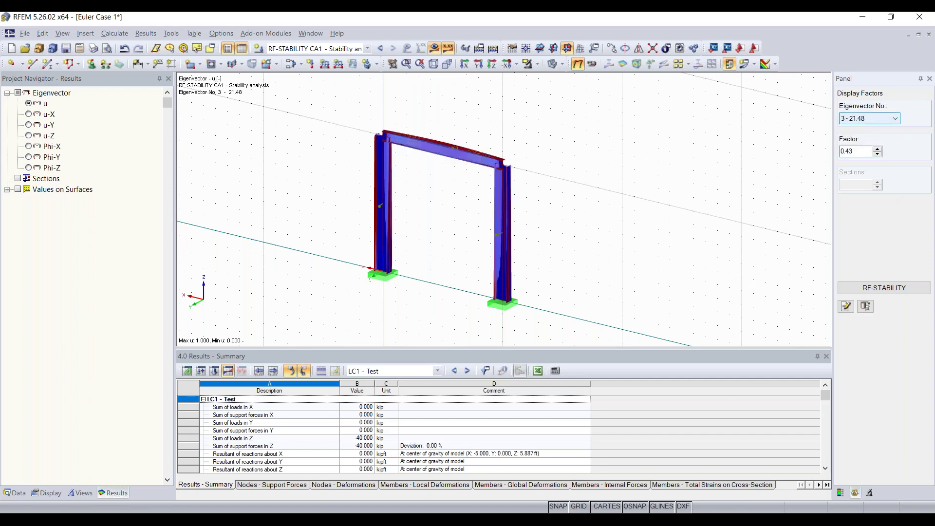
pyautogui.press('Down')
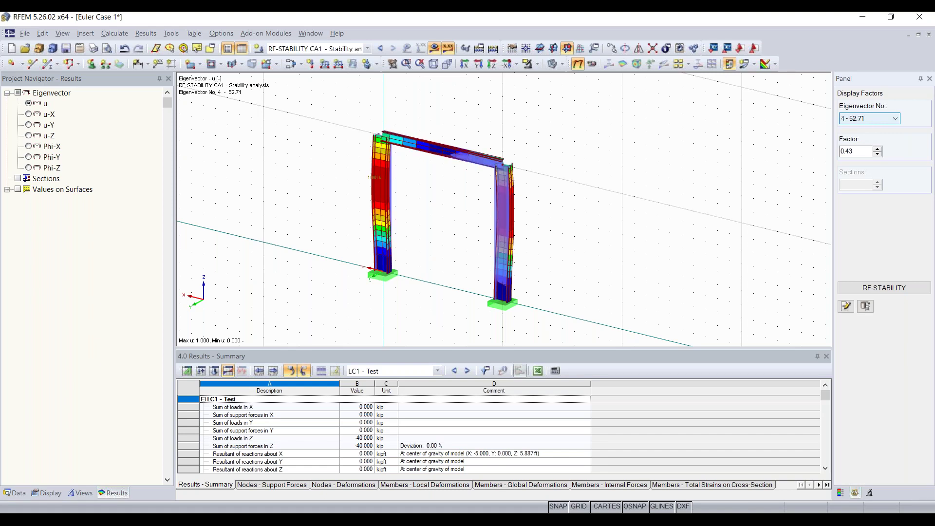
pyautogui.press('Up')
pyautogui.press('Up')
pyautogui.press('Up')
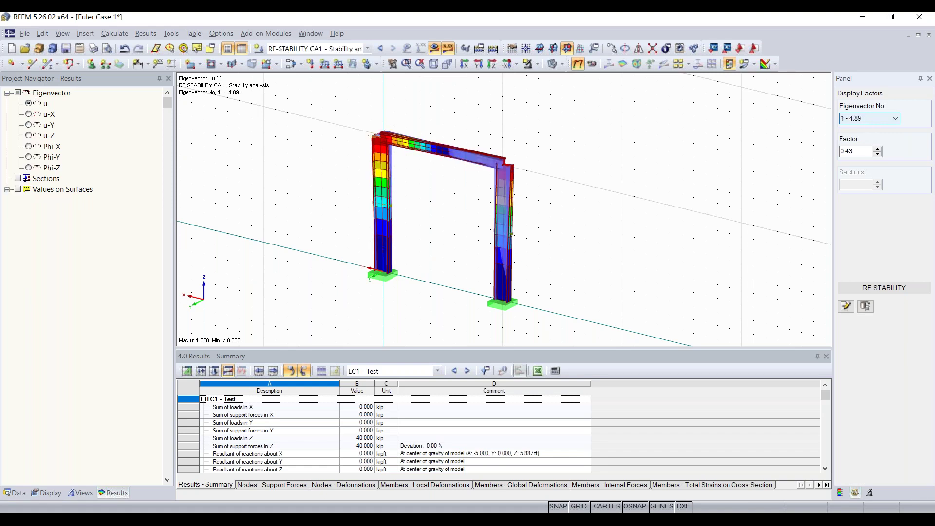
# Step: Exaggerate the buckled shape of eigenvector 1 by raising its display factor to 3.86, and reduce the factor to 1.68
pyautogui.click(840, 492)
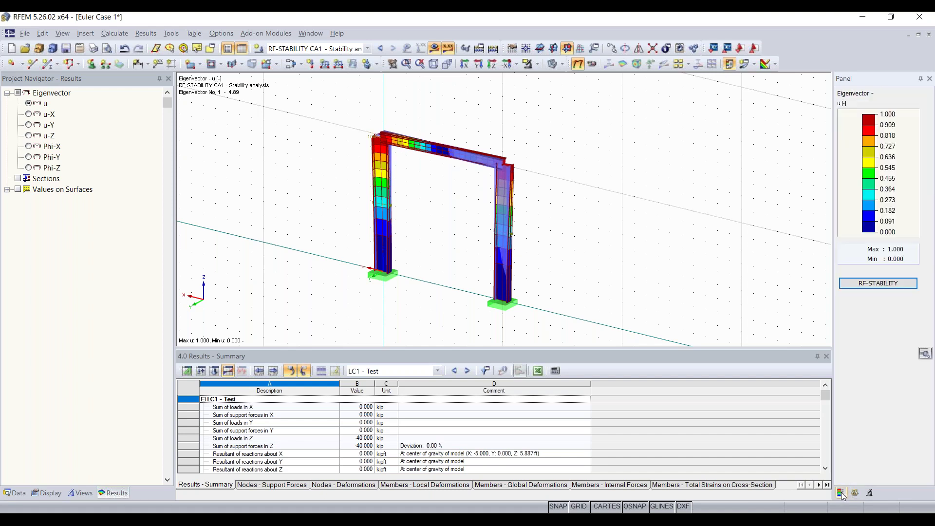
pyautogui.click(854, 493)
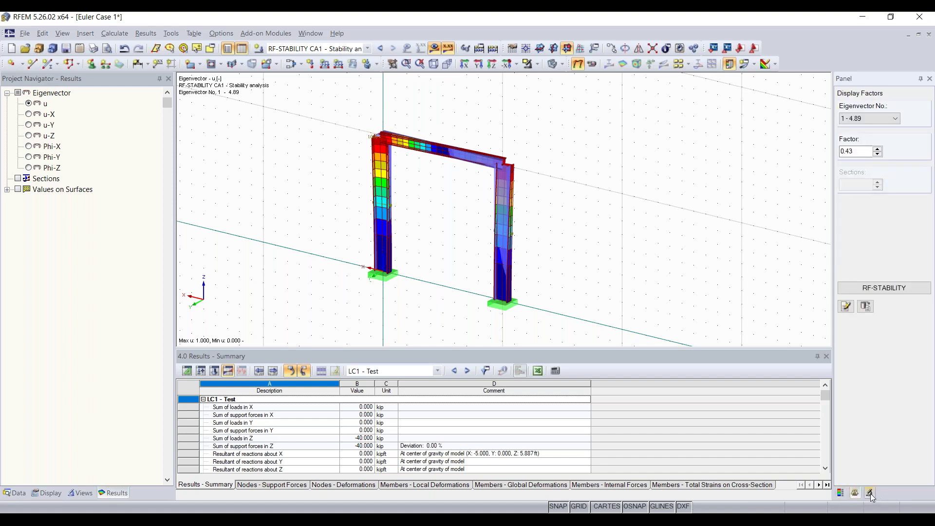
pyautogui.click(869, 493)
pyautogui.click(854, 493)
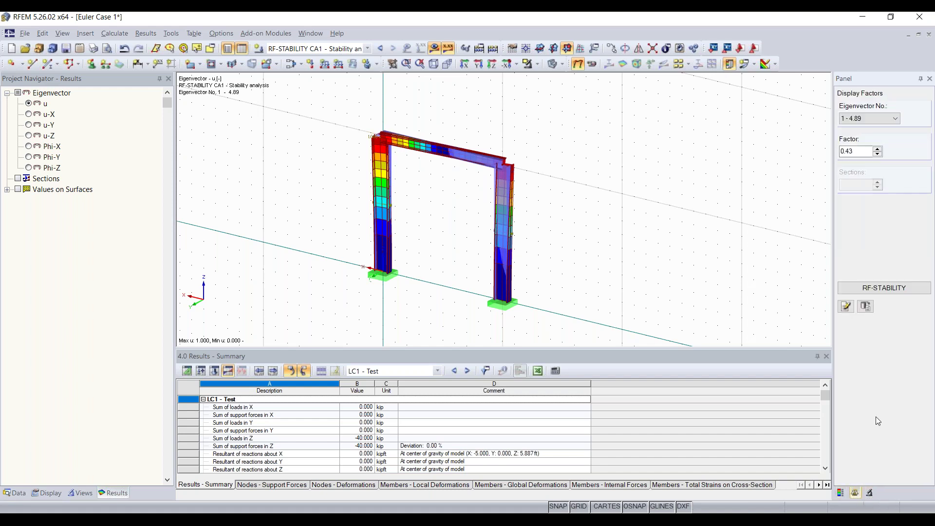
pyautogui.click(877, 150)
pyautogui.click(877, 150)
pyautogui.click(877, 150)
pyautogui.click(877, 150)
pyautogui.click(877, 150)
pyautogui.click(877, 150)
pyautogui.keyDown('ctrl'); pyautogui.moveTo(592, 190); pyautogui.dragTo(568, 183, button='middle'); pyautogui.keyUp('ctrl')
pyautogui.rightClick(569, 183)
pyautogui.click(757, 145)
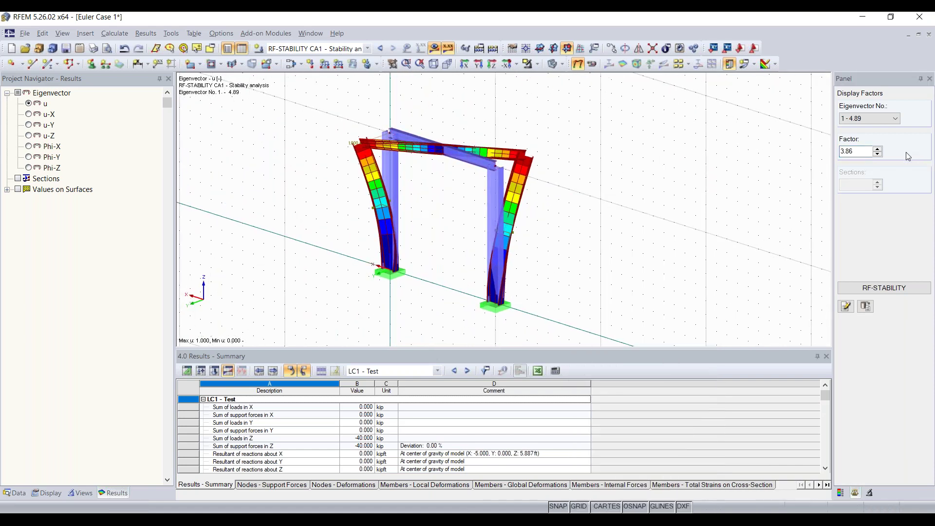
pyautogui.click(877, 154)
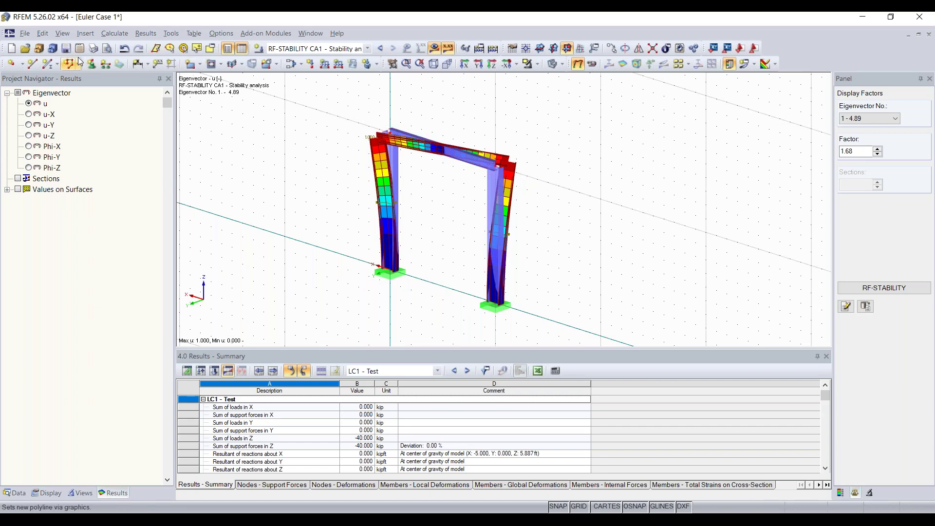
# Step: Add a nodal support to nodes 2 and 4 at the frame's top that restrains only the uY displacement
pyautogui.click(92, 65)
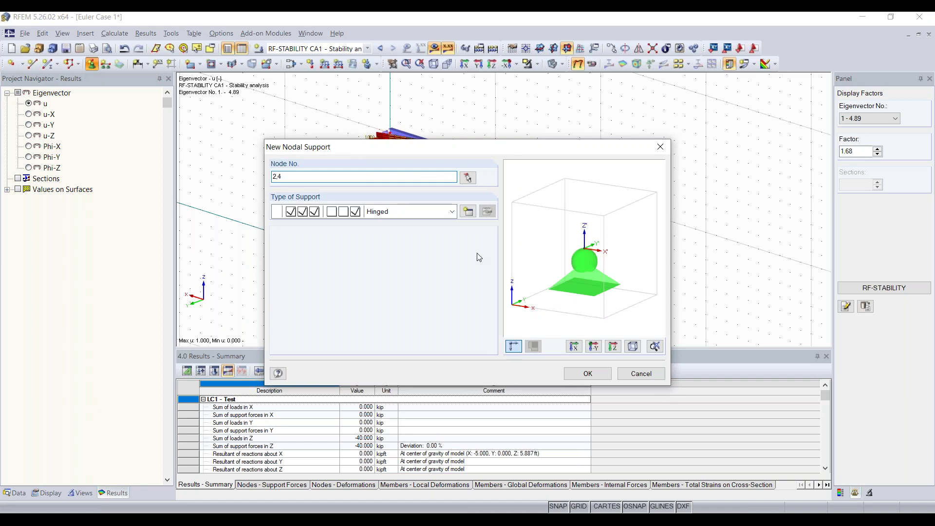
pyautogui.click(468, 211)
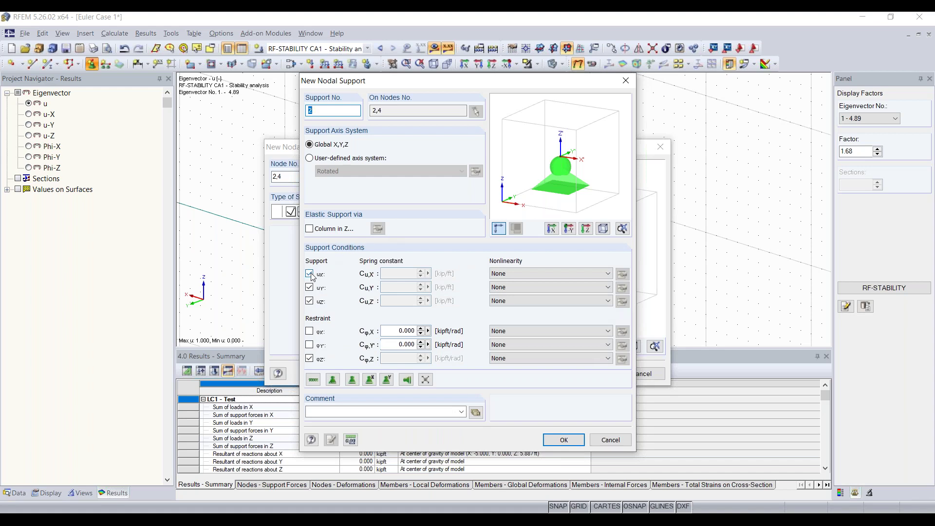
pyautogui.click(309, 359)
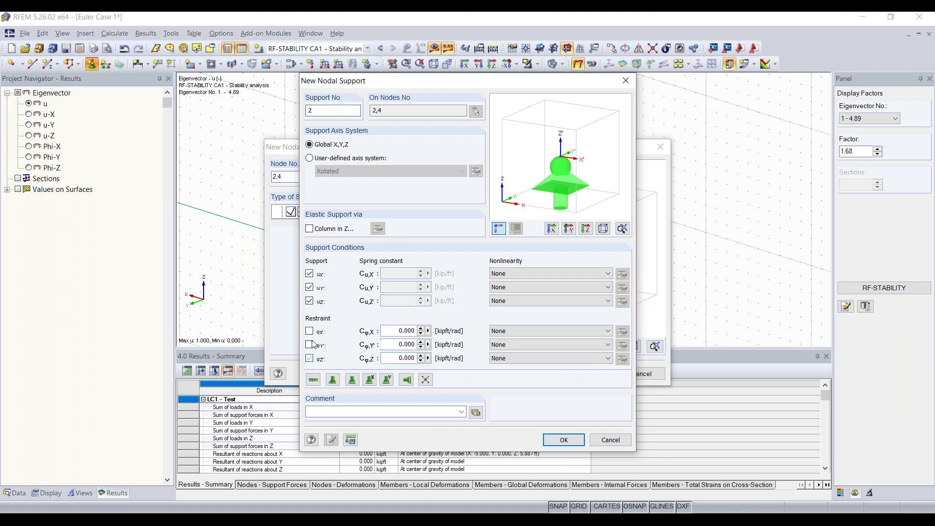
pyautogui.click(310, 301)
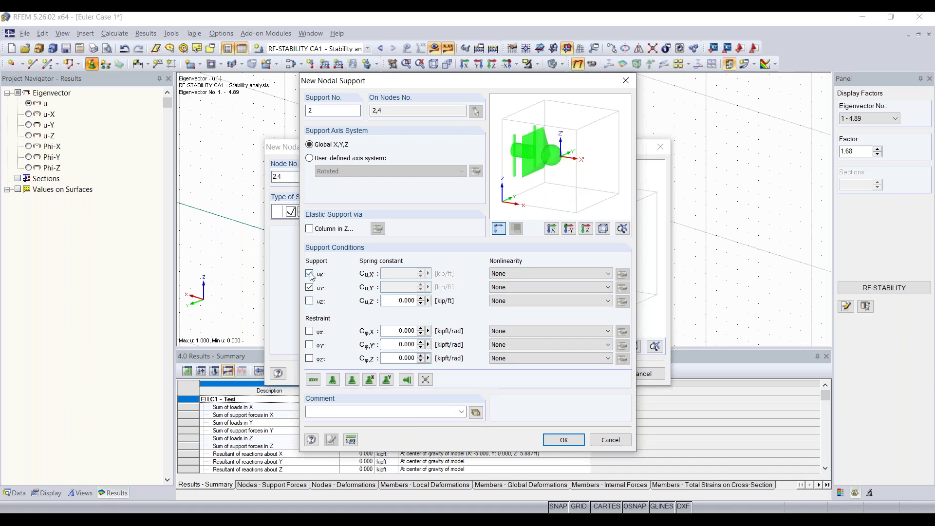
pyautogui.click(310, 273)
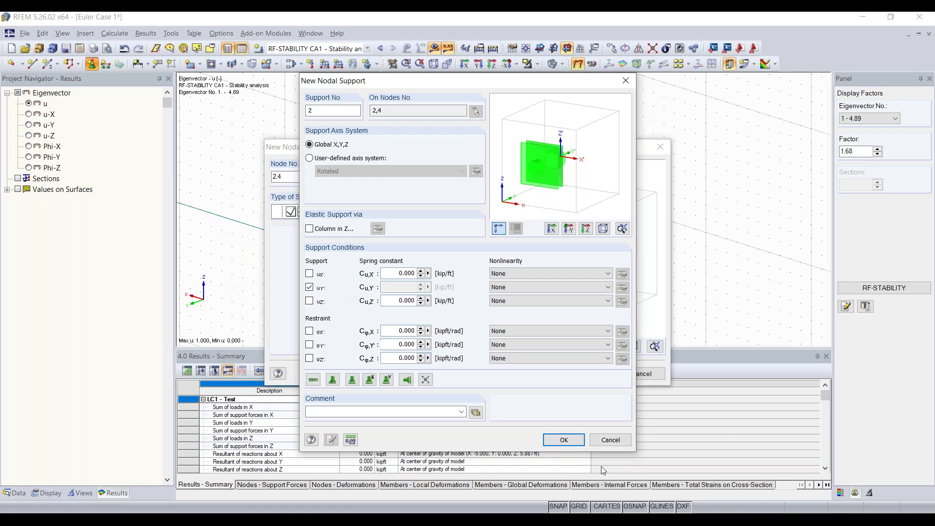
pyautogui.click(566, 440)
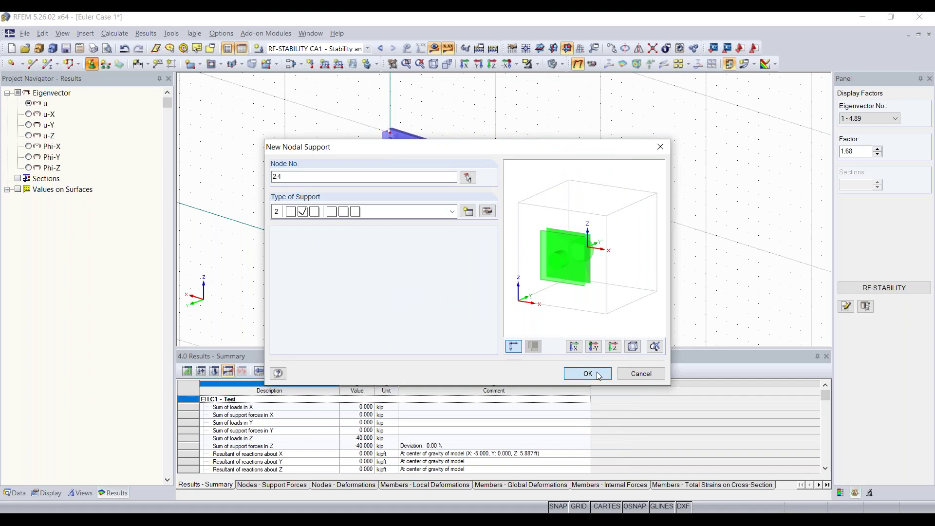
pyautogui.click(588, 373)
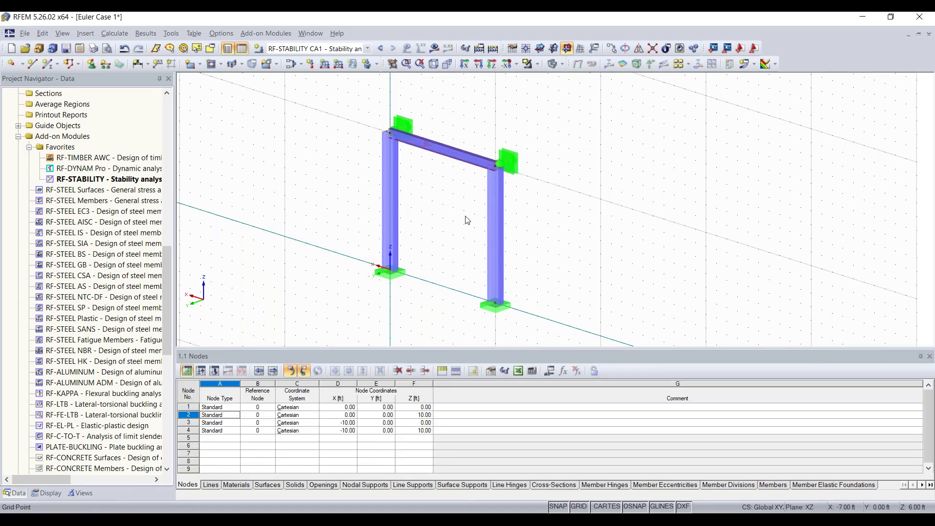
# Step: Calculate and display the RF-STABILITY CA1 results for the supported frame, and raise eigenvector 1's display factor to 1.43
pyautogui.click(493, 48)
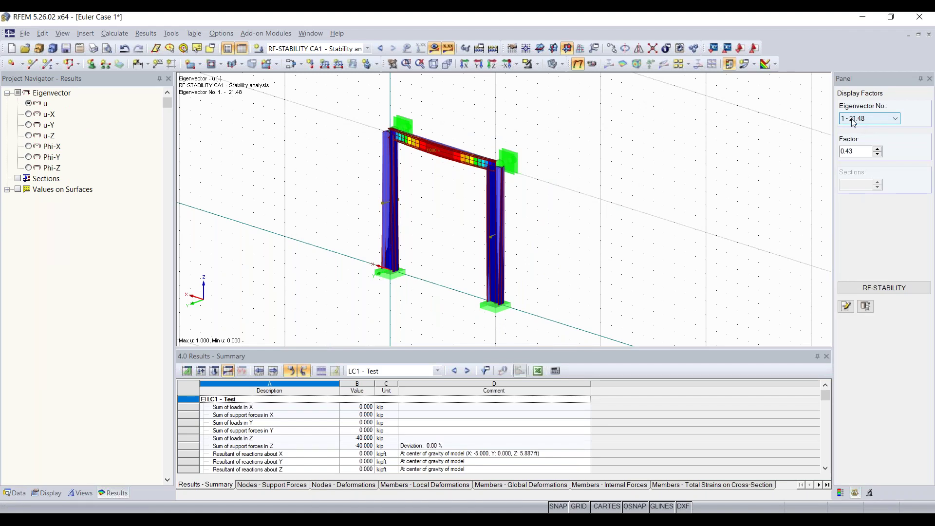
pyautogui.moveTo(603, 183); pyautogui.dragTo(575, 182, button='right')
pyautogui.click(847, 150)
pyautogui.click(878, 148)
pyautogui.click(878, 148)
pyautogui.click(879, 148)
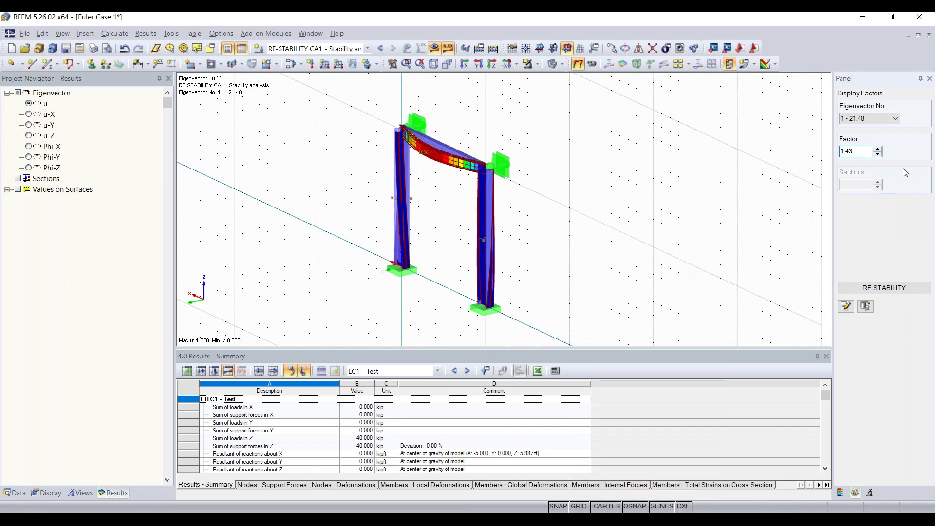
# Step: Examine the supported frame's mode shapes from eigenvector 2 to 4, and return to eigenvector 1
pyautogui.click(884, 121)
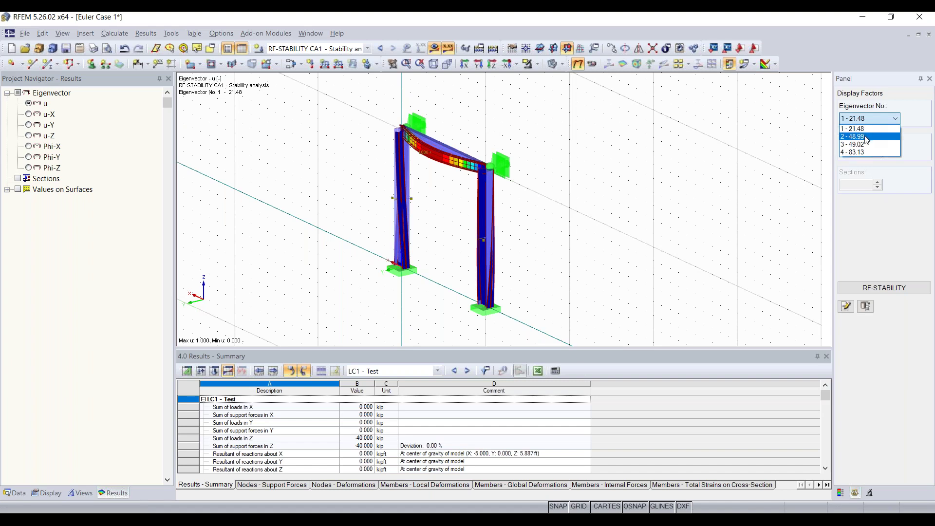
pyautogui.click(870, 133)
pyautogui.scroll(-2, 875, 118)
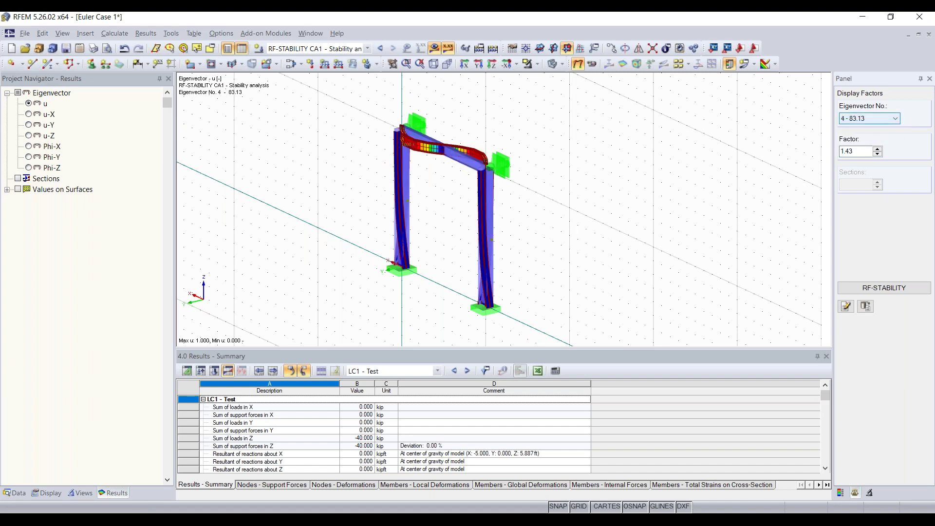
pyautogui.scroll(3, 869, 119)
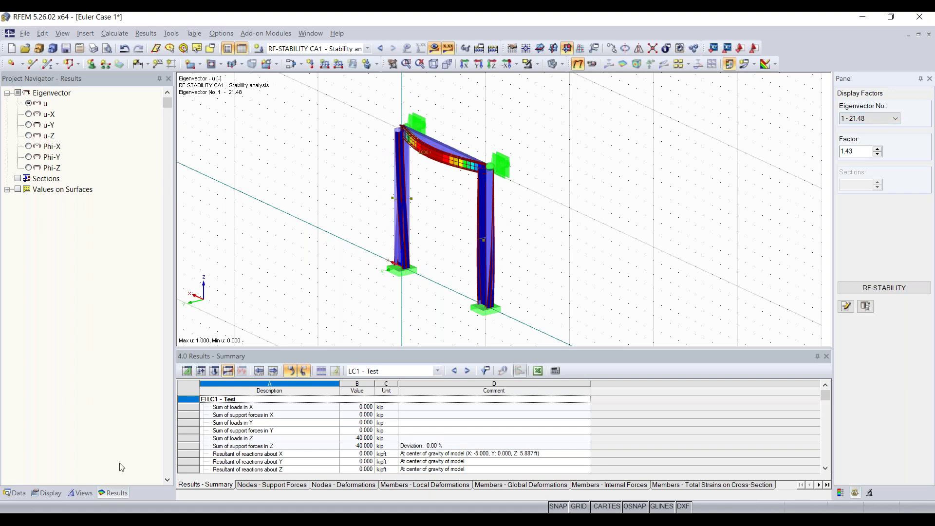
# Step: Display the LC1 results for the supported frame with the support reactions shown
pyautogui.click(317, 48)
pyautogui.click(312, 59)
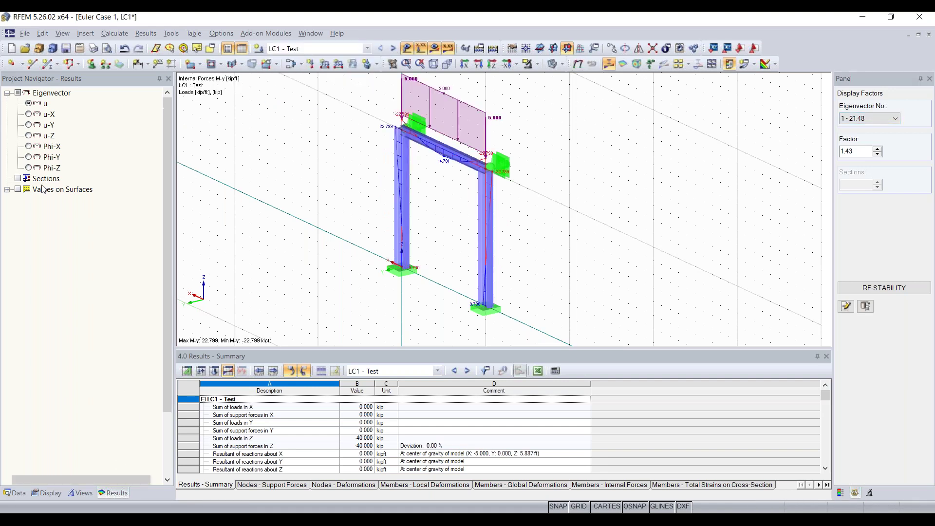
pyautogui.scroll(-3, 29, 370)
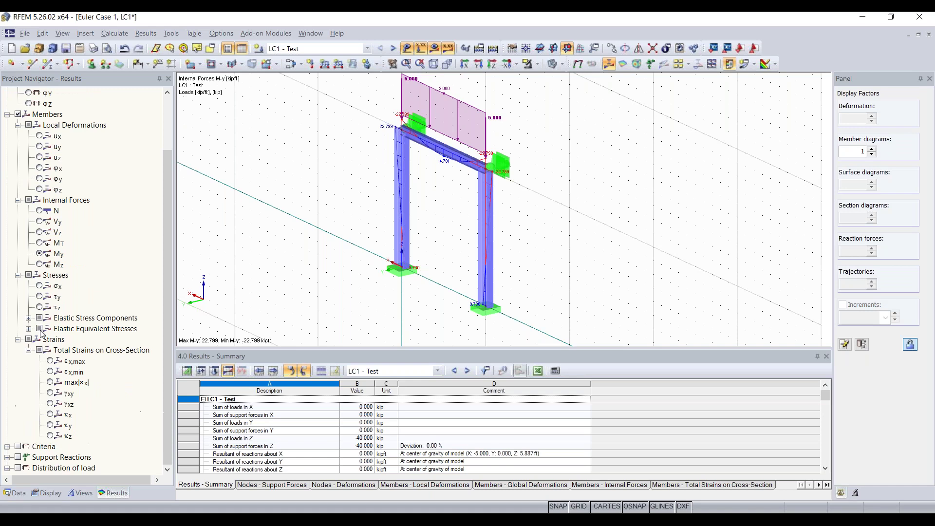
pyautogui.click(17, 457)
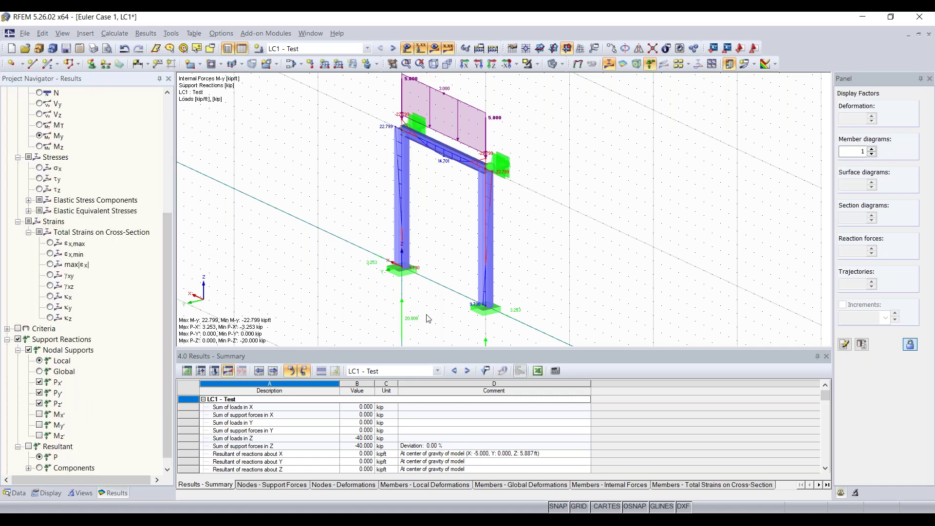
# Step: Inspect the reaction forces at the column bases and the whole frame, and hide the loads and results
pyautogui.scroll(4, 415, 271)
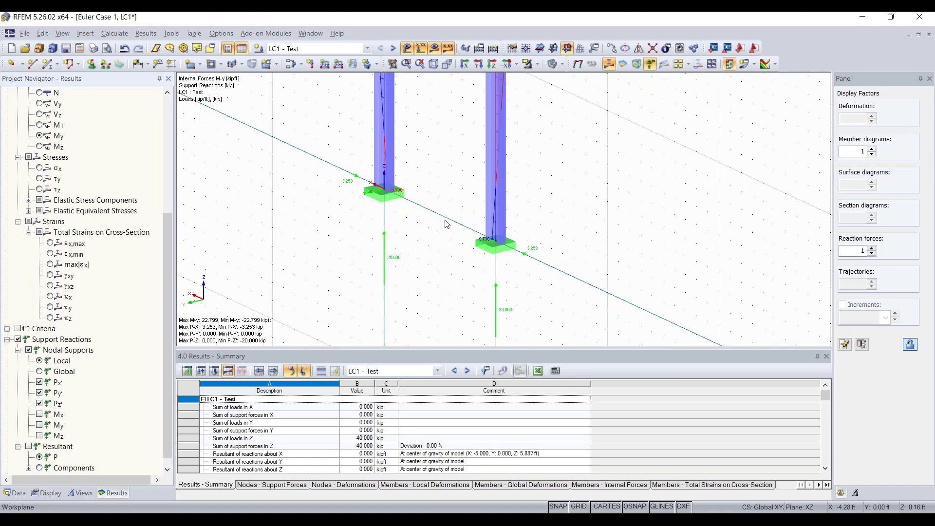
pyautogui.scroll(-2, 512, 181)
pyautogui.moveTo(537, 177); pyautogui.dragTo(516, 267, button='middle')
pyautogui.scroll(1, 489, 172)
pyautogui.keyDown('ctrl'); pyautogui.moveTo(540, 196); pyautogui.dragTo(567, 153, button='middle'); pyautogui.keyUp('ctrl')
pyautogui.scroll(-1, 521, 224)
pyautogui.click(407, 49)
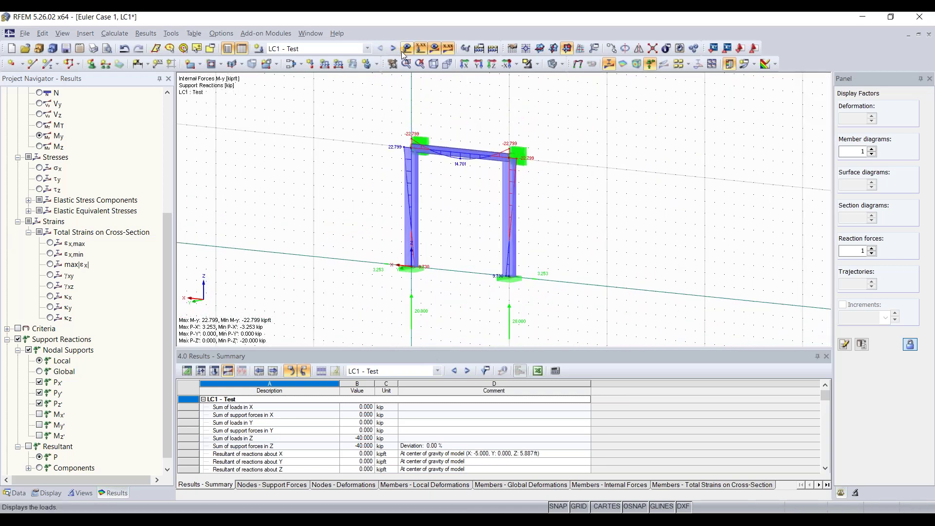
pyautogui.click(433, 49)
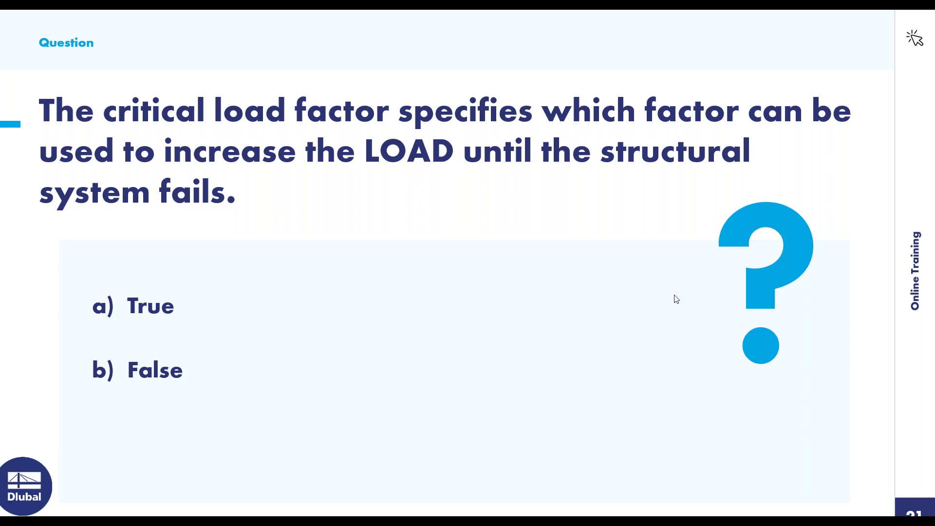
pyautogui.press('Right')
pyautogui.press('Right')
pyautogui.press('Right')
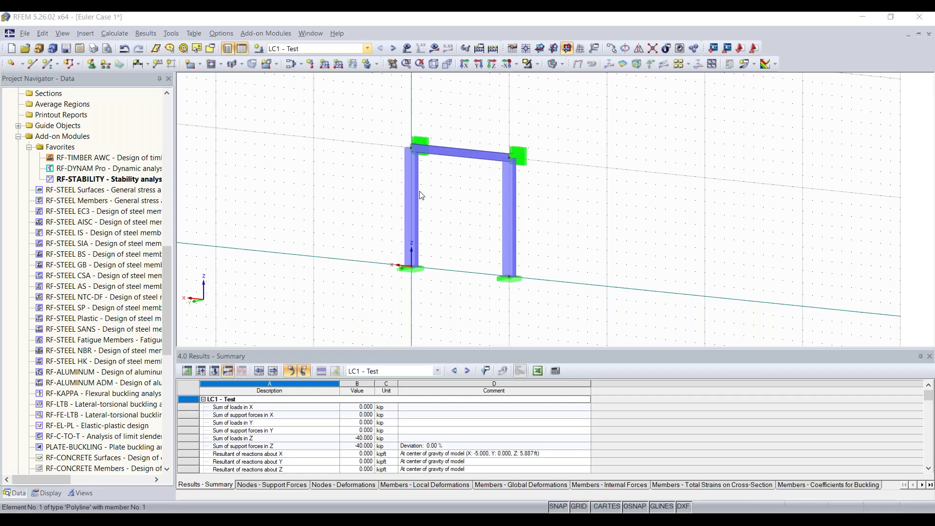
# Step: Create a new 2D - XZ model named "Timber Truss Girder 15" with load combinations according to ASCE 7-16 NDS (Wood)
pyautogui.click(11, 49)
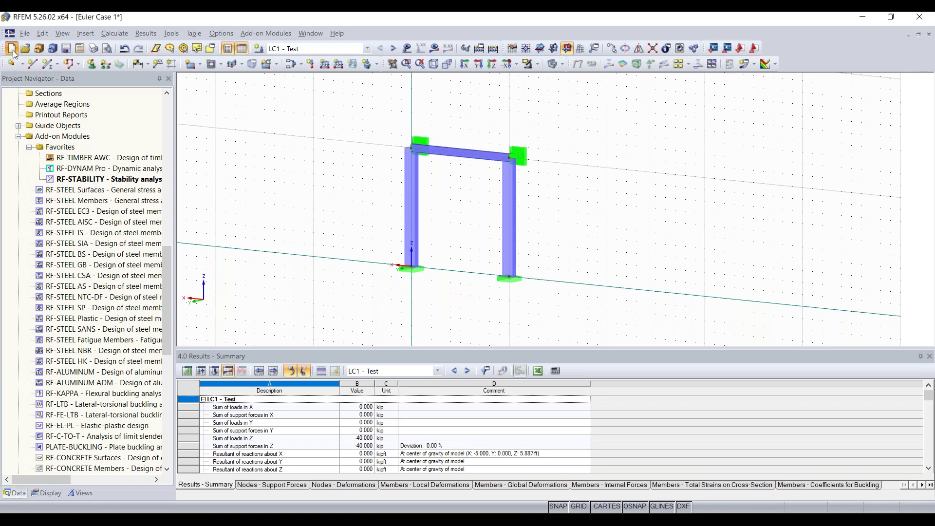
pyautogui.click(12, 50)
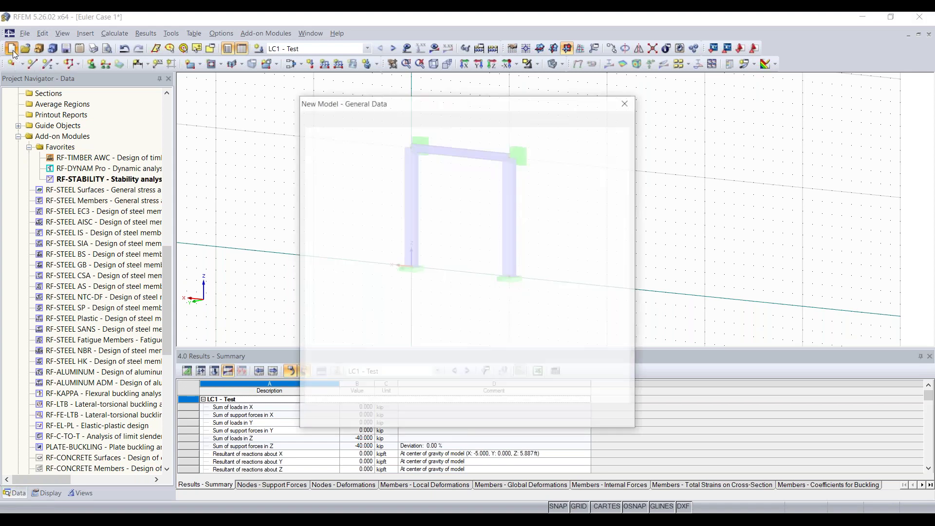
pyautogui.write('Timber')
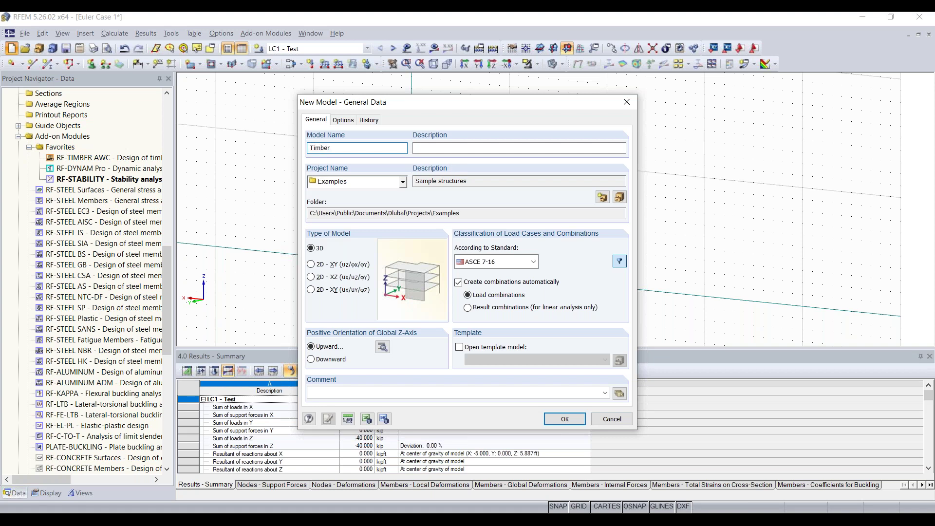
pyautogui.write(' Truss Girder 15')
pyautogui.click(349, 278)
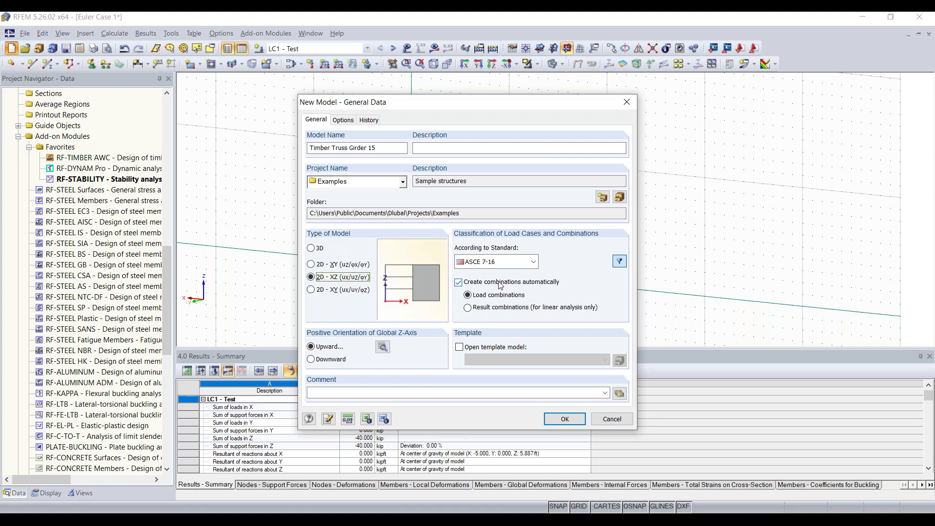
pyautogui.click(515, 262)
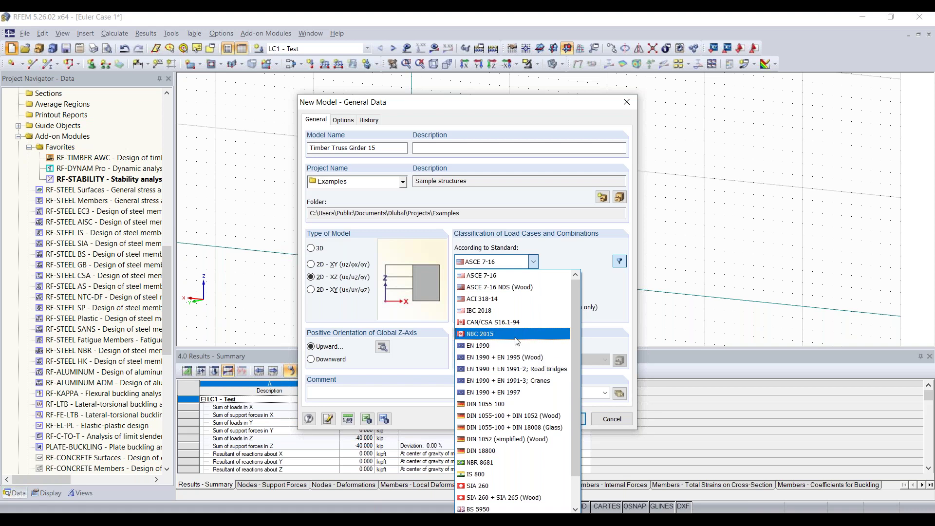
pyautogui.click(539, 287)
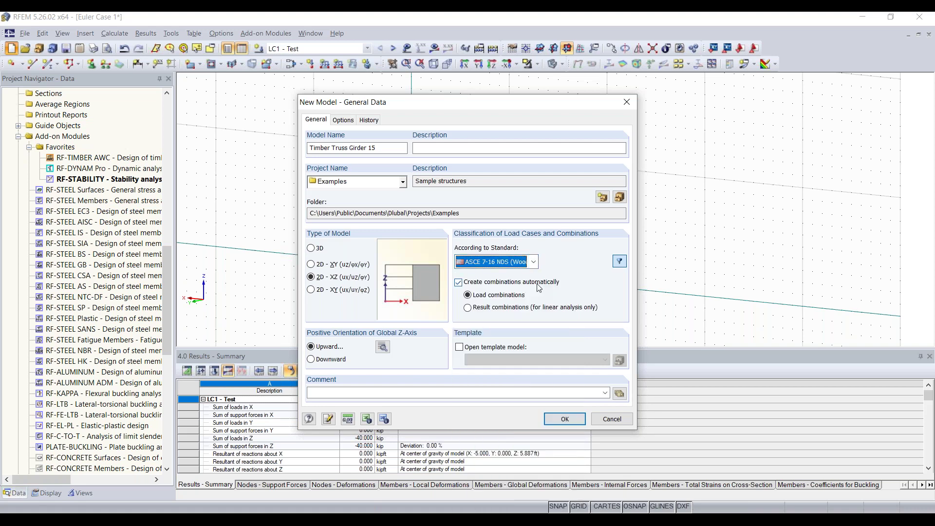
pyautogui.click(571, 422)
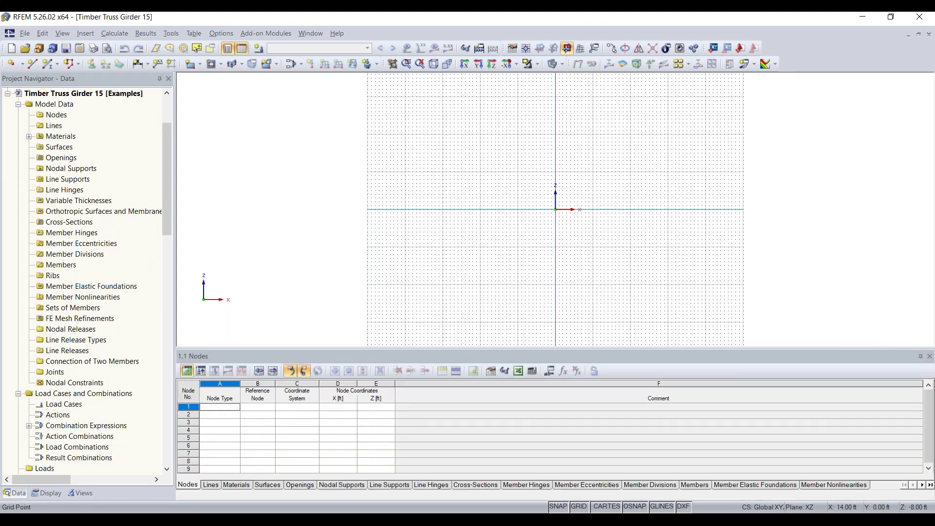
# Step: Make the XZ plane the current work plane and frame the view around the origin for modelling
pyautogui.scroll(-5, 611, 244)
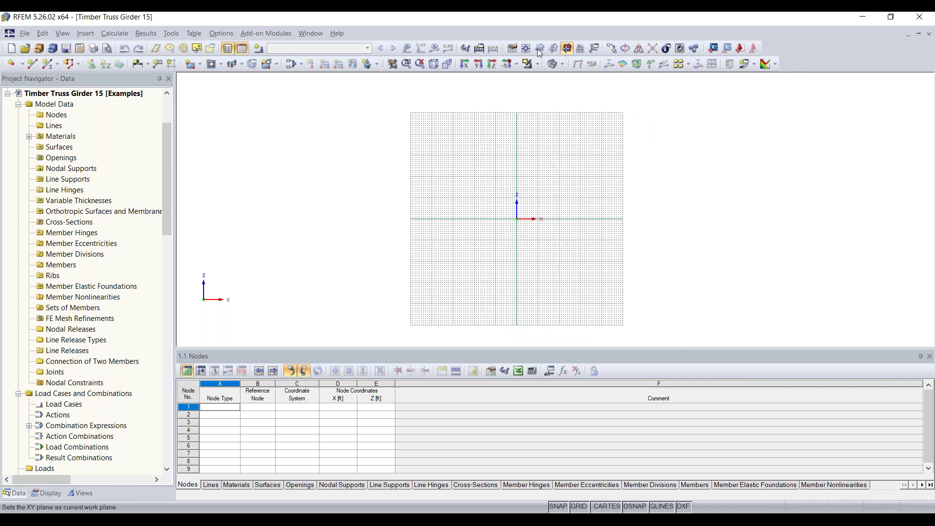
pyautogui.click(567, 49)
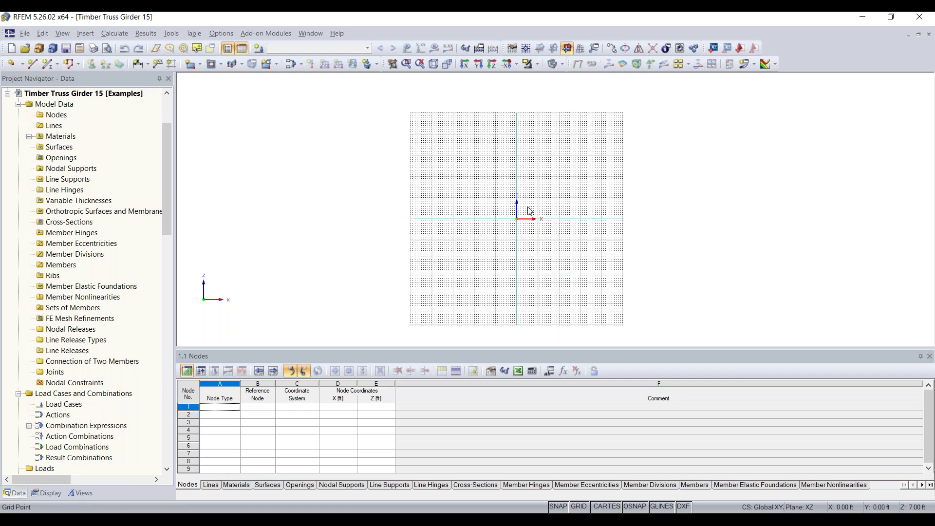
pyautogui.scroll(3, 536, 220)
pyautogui.scroll(1, 575, 215)
pyautogui.moveTo(576, 208); pyautogui.dragTo(486, 236, button='middle')
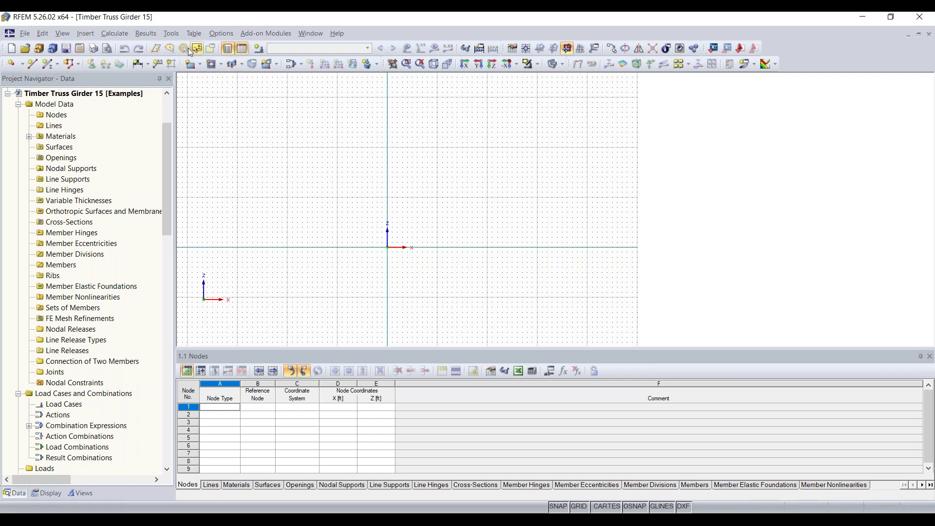
# Step: Start generating a 2D truss with 10 bays, 197 ft total length, 18.80 ft total height and 8.53 ft side height
pyautogui.click(175, 37)
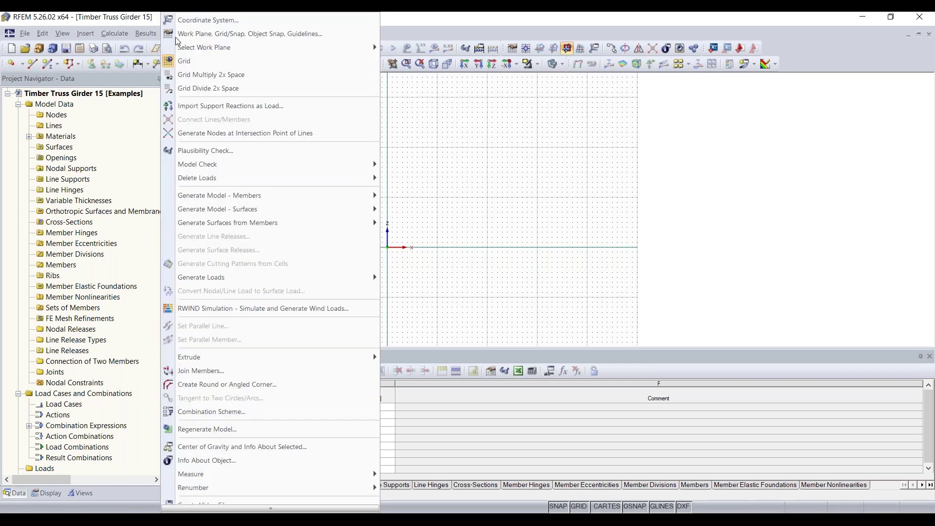
pyautogui.moveTo(256, 194)
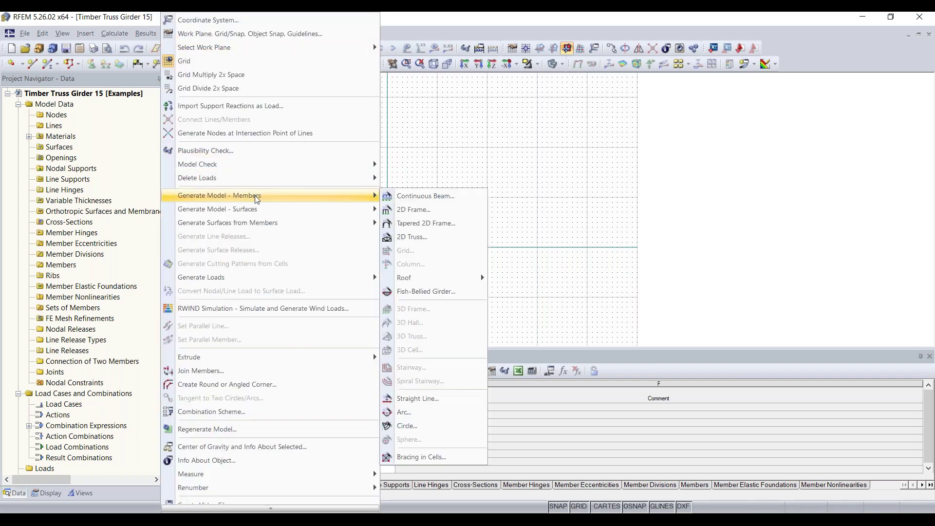
pyautogui.click(454, 236)
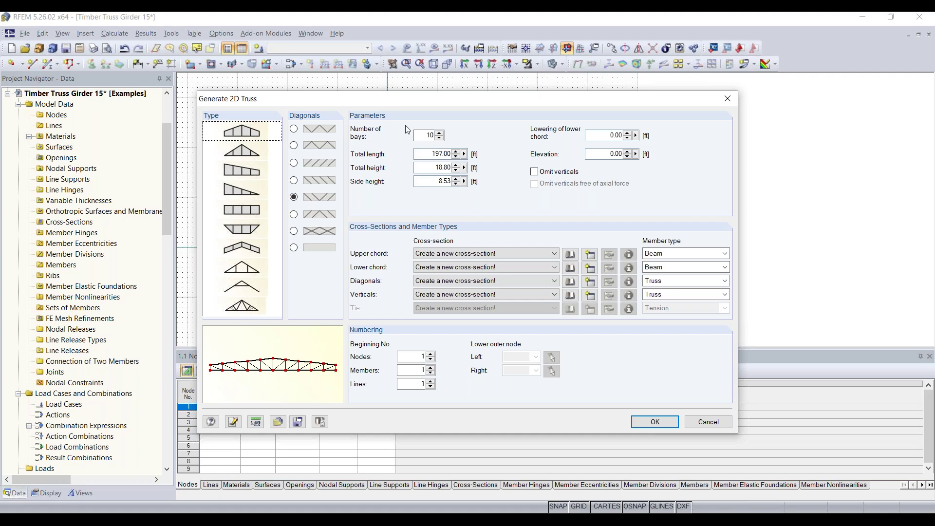
pyautogui.doubleClick(422, 135)
pyautogui.moveTo(430, 154); pyautogui.dragTo(465, 153)
pyautogui.moveTo(432, 167); pyautogui.dragTo(463, 168)
pyautogui.moveTo(426, 180); pyautogui.dragTo(475, 178)
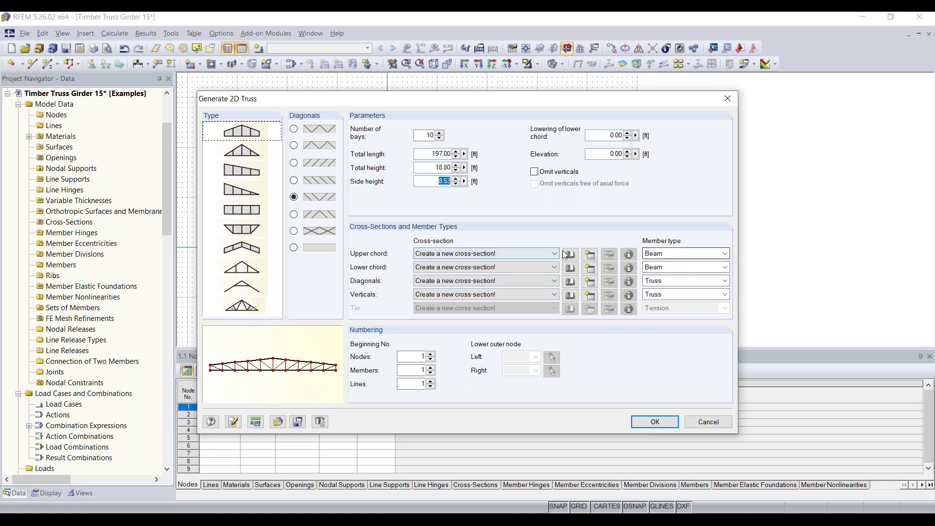
# Step: Create a rectangular timber cross-section for the upper chord with b = 9 in and h = 20 in
pyautogui.click(588, 259)
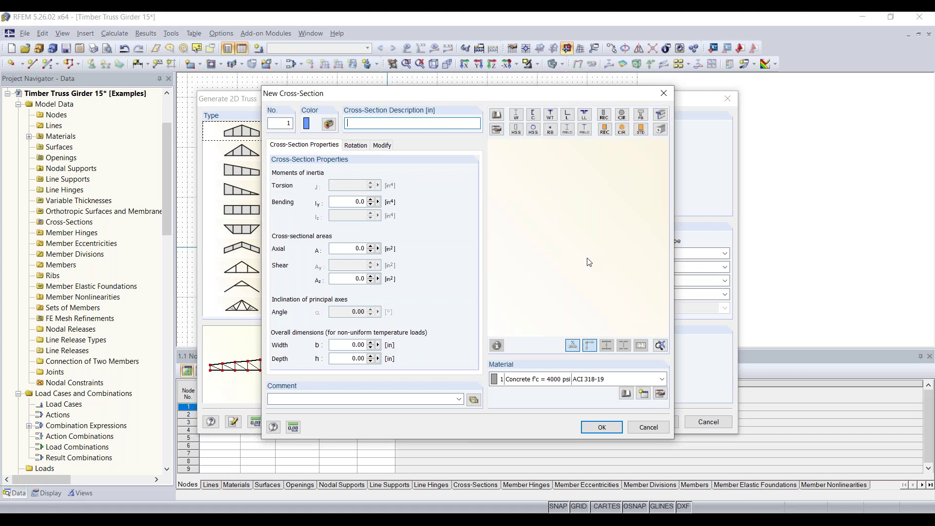
pyautogui.click(608, 133)
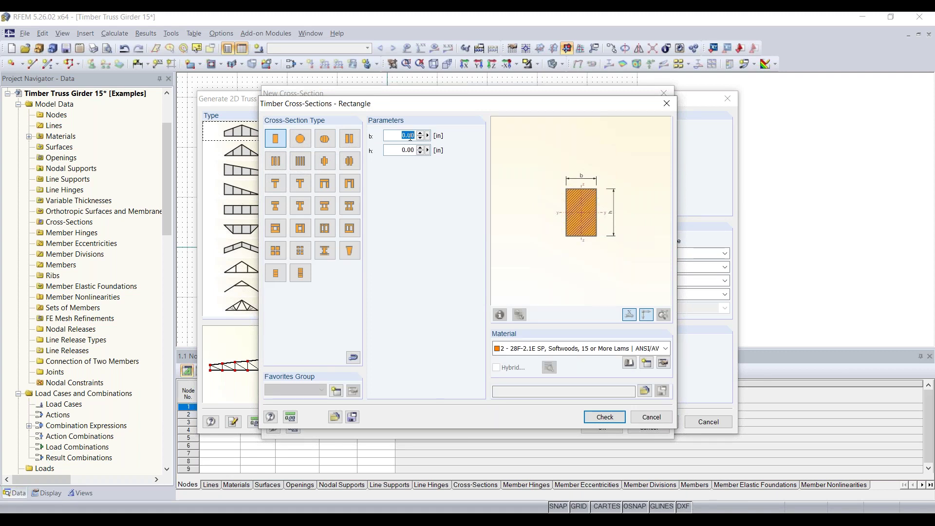
pyautogui.write('9')
pyautogui.press('Tab')
pyautogui.write('20')
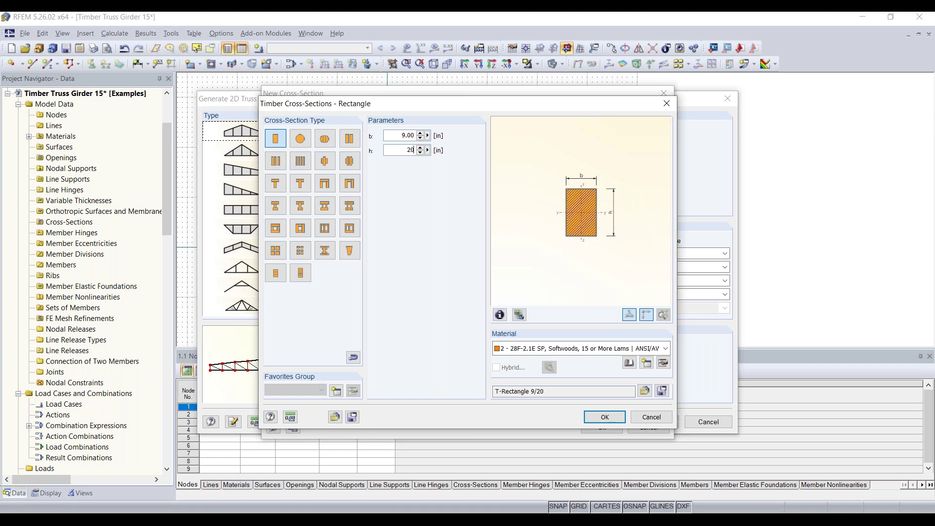
# Step: Assign 28F-2.1E SP, Softwoods, 15 or More Lams from the material library to the rectangular section, examining its material properties
pyautogui.click(621, 353)
pyautogui.click(621, 353)
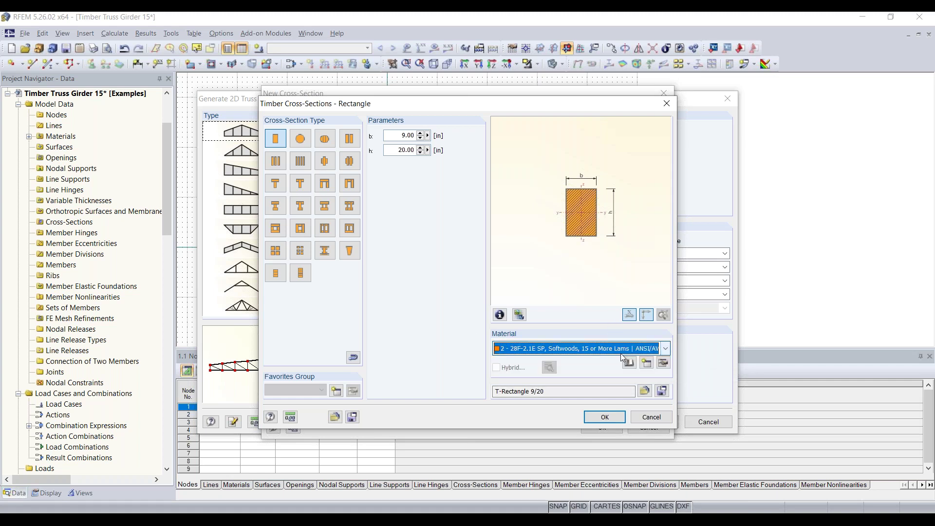
pyautogui.click(632, 368)
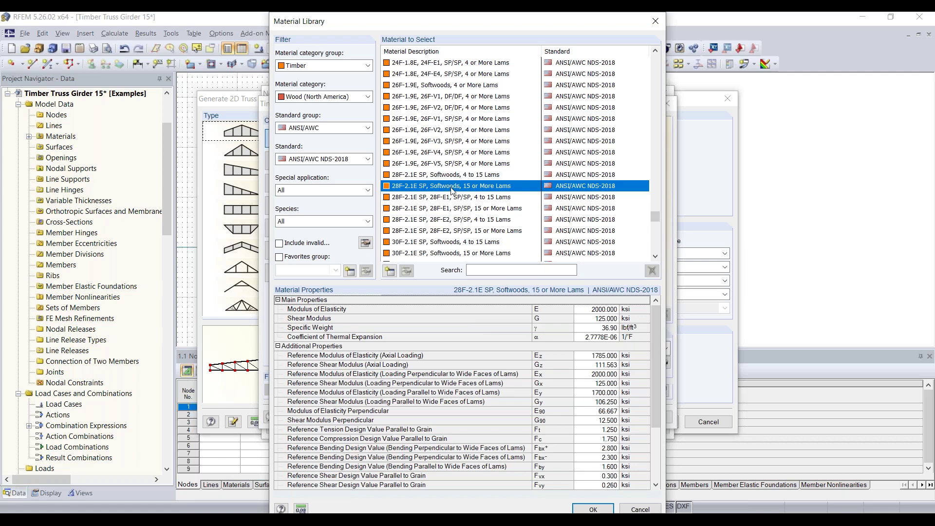
pyautogui.scroll(-3, 425, 388)
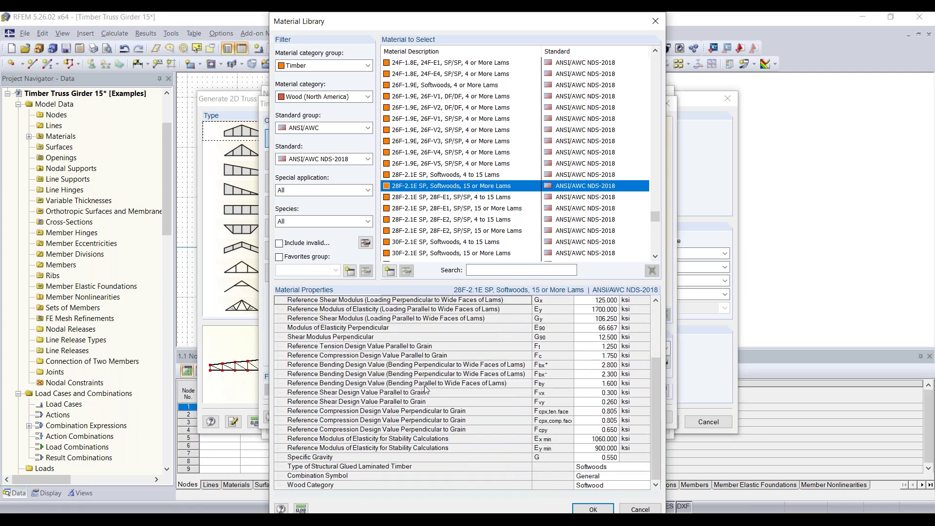
pyautogui.scroll(3, 450, 385)
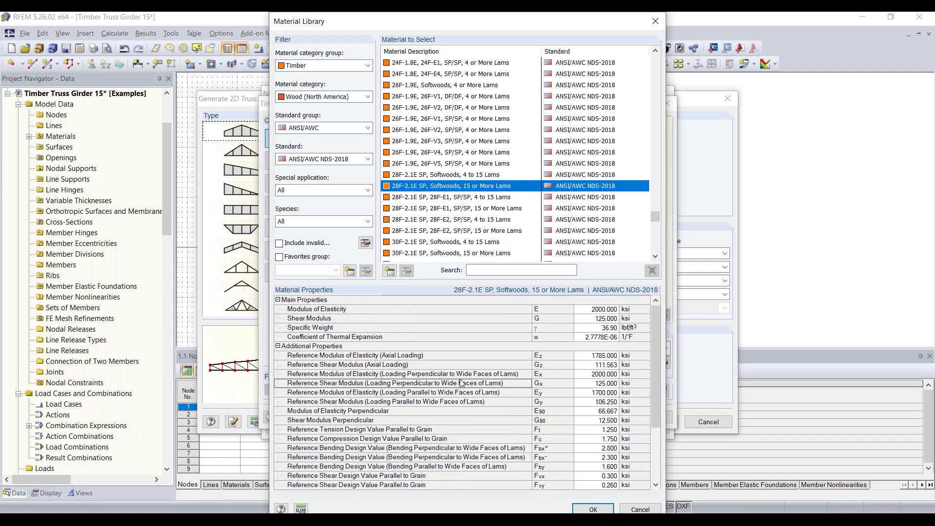
pyautogui.scroll(-3, 501, 335)
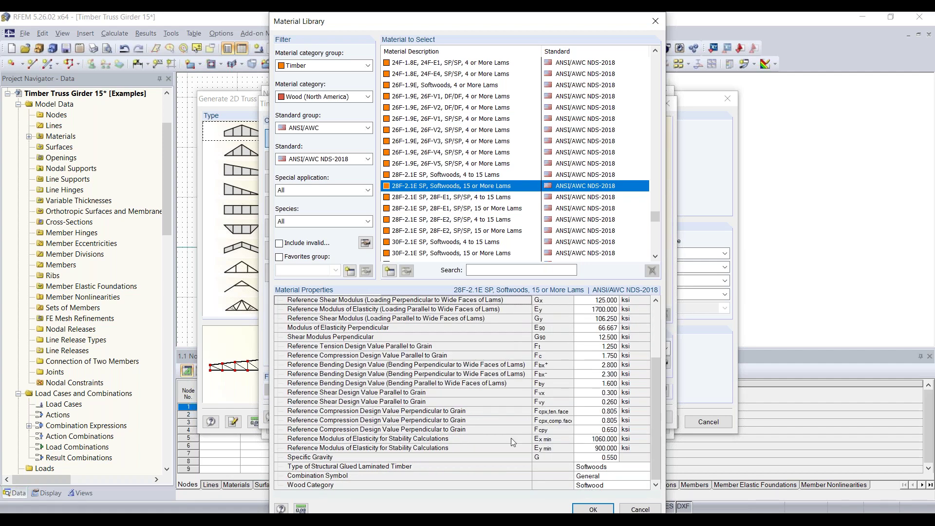
pyautogui.click(593, 509)
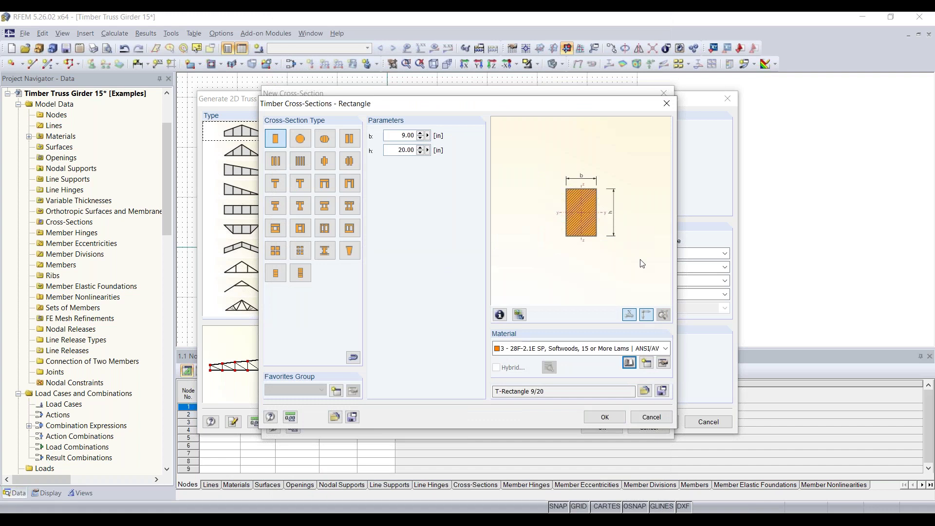
pyautogui.click(605, 416)
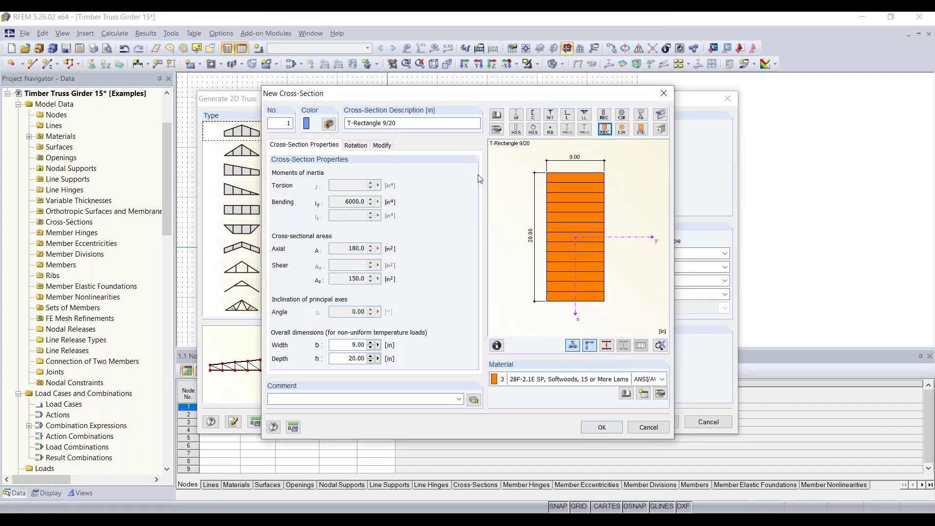
# Step: Copy the section description T-Rectangle 9/20 for reuse and accept the upper chord's cross-section
pyautogui.click(419, 123)
pyautogui.hotkey('ctrl', 'c')
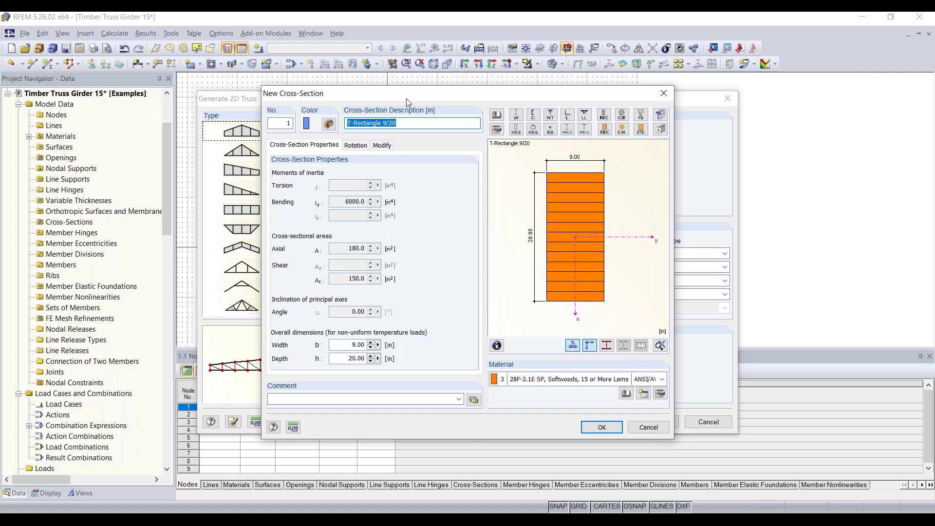
pyautogui.click(601, 427)
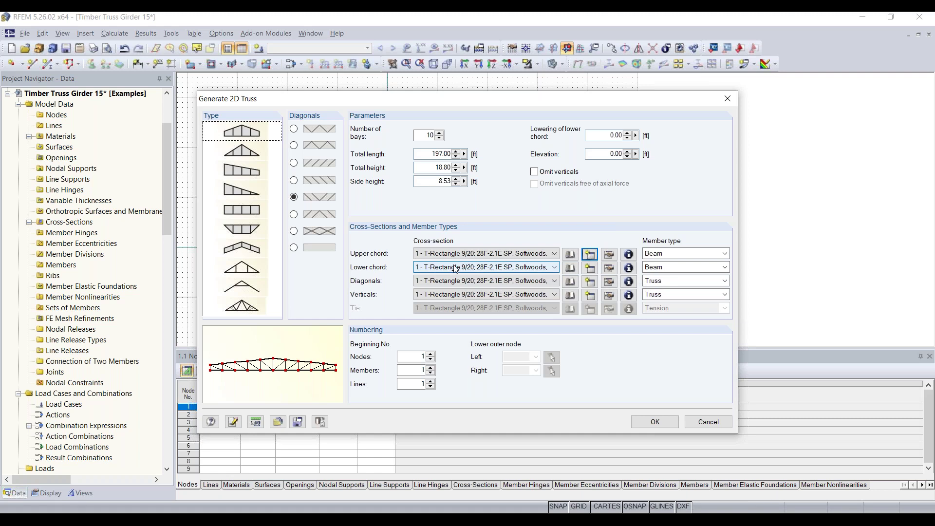
# Step: Create the lower chord's cross-section as T-Rectangle 9/22 in material 2, 28F-2.1E SP, Softwoods, 15 or More Lams
pyautogui.click(589, 269)
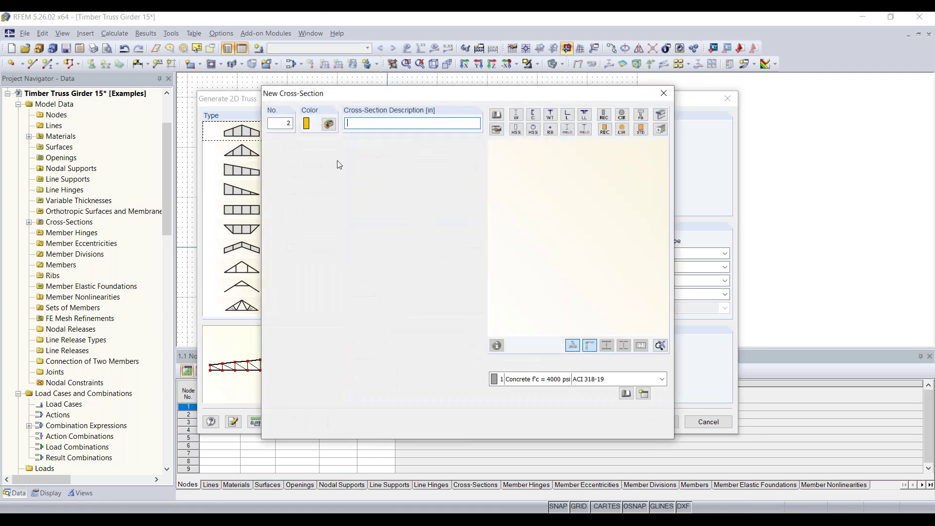
pyautogui.write('T-Rectangle 9/20')
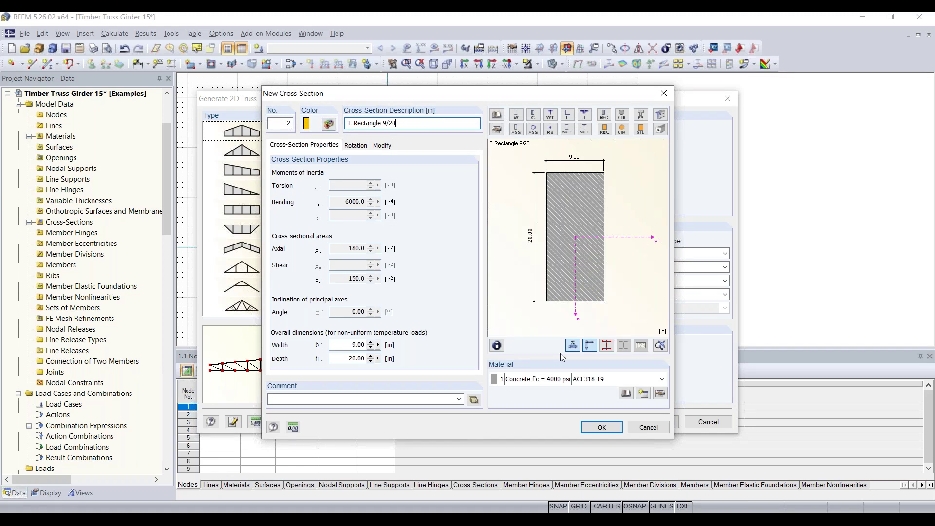
pyautogui.click(557, 383)
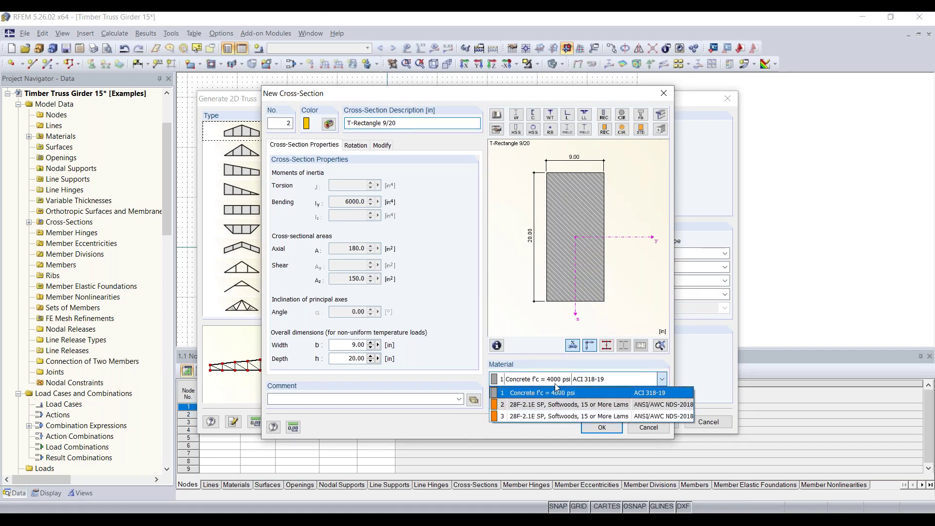
pyautogui.click(546, 407)
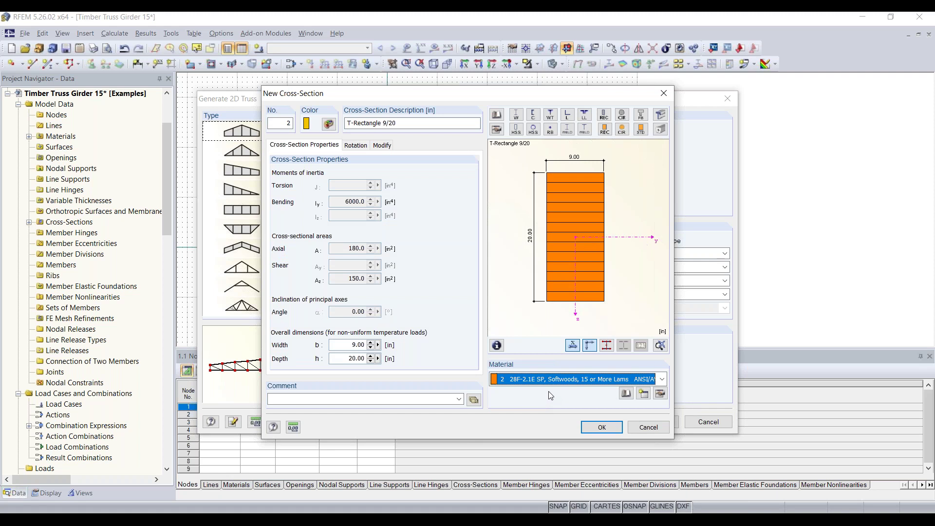
pyautogui.click(409, 123)
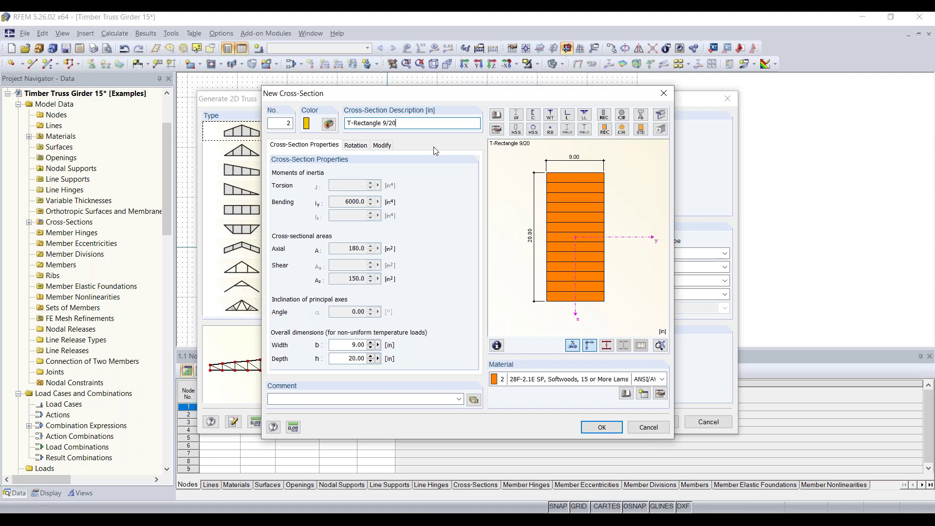
pyautogui.press('BackSpace')
pyautogui.write('2')
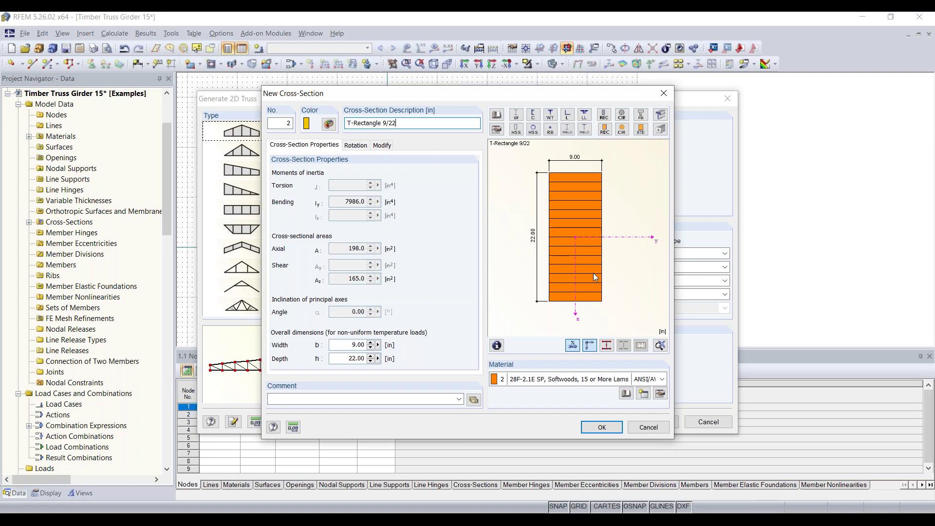
pyautogui.click(609, 427)
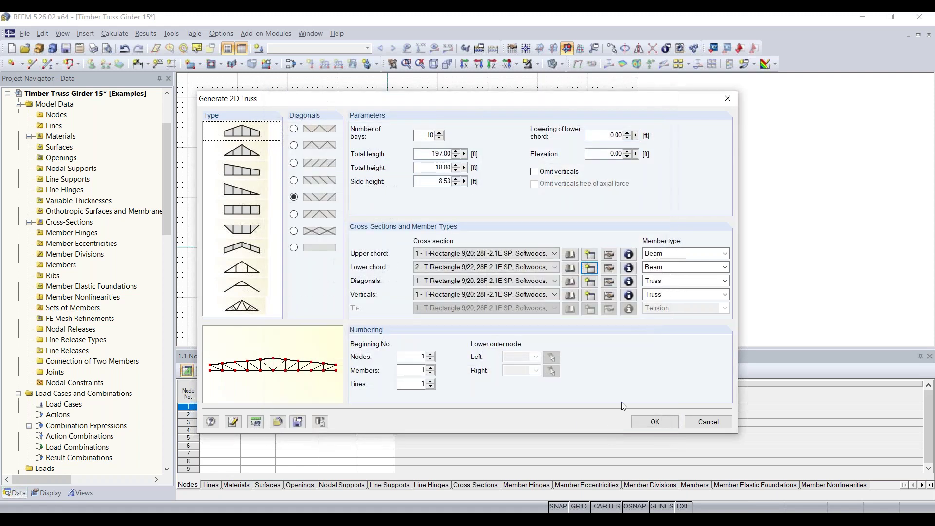
# Step: Create the diagonals' cross-section as T-Rectangle 8/8 in material 28F-2.1E SP, Softwoods, 15 or More Lams
pyautogui.click(589, 281)
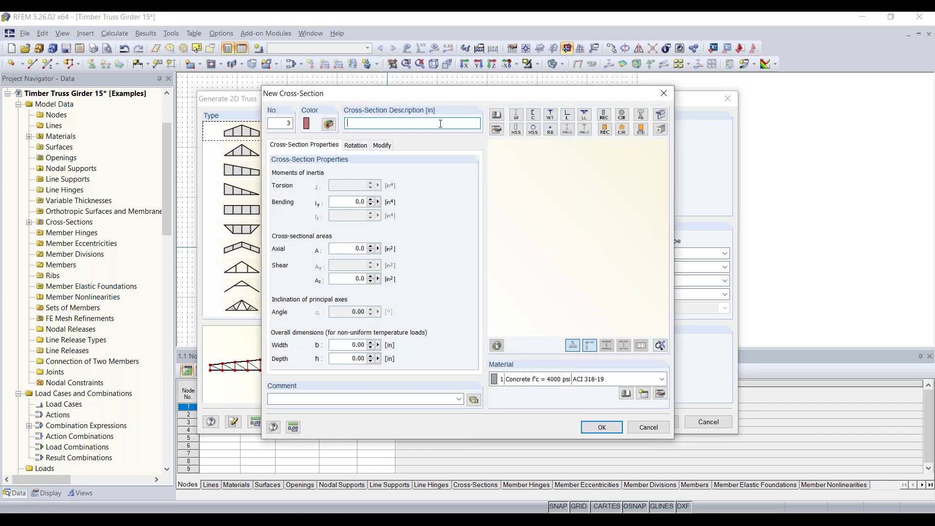
pyautogui.hotkey('ctrl', 'v')
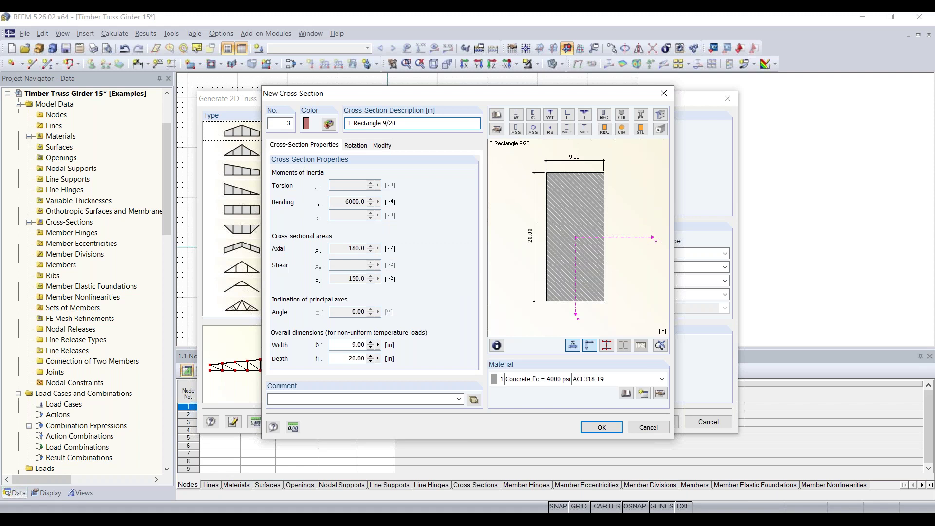
pyautogui.press('BackSpace')
pyautogui.write('8')
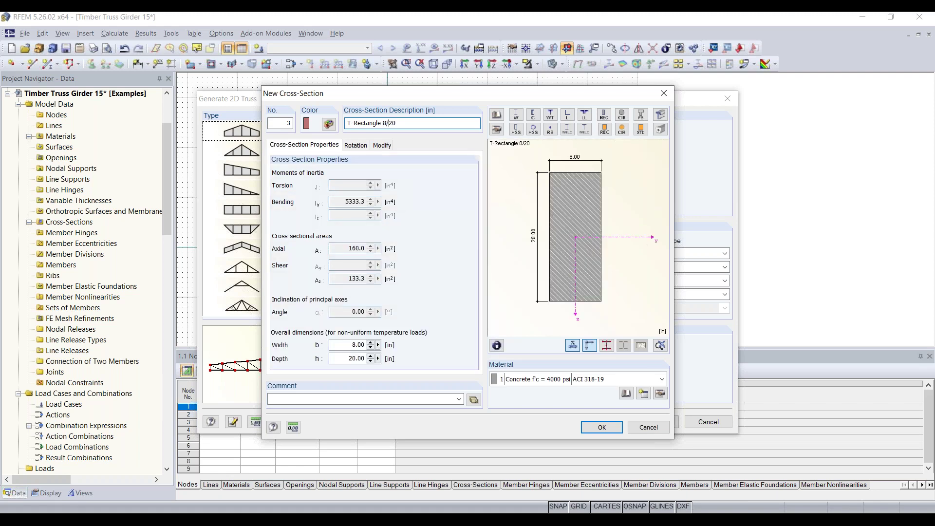
pyautogui.press('BackSpace')
pyautogui.press('BackSpace')
pyautogui.write('/')
pyautogui.press('BackSpace')
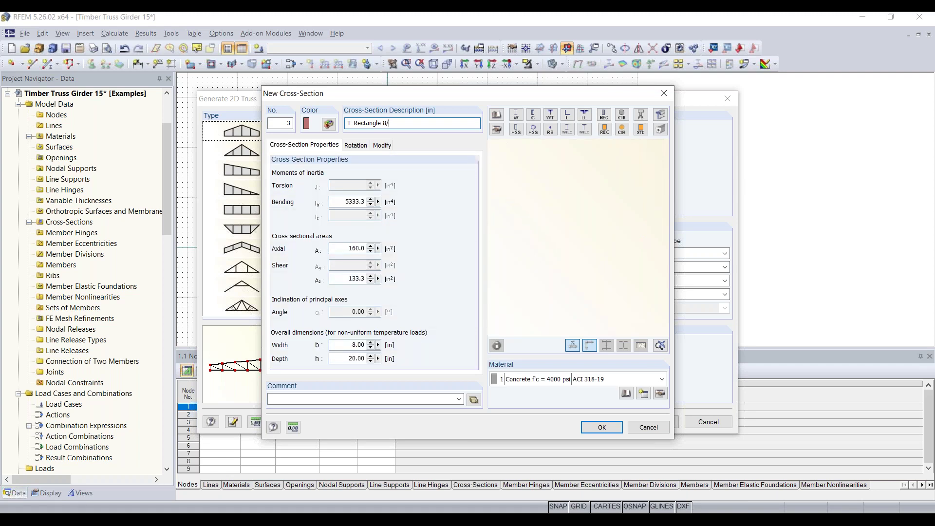
pyautogui.write('8')
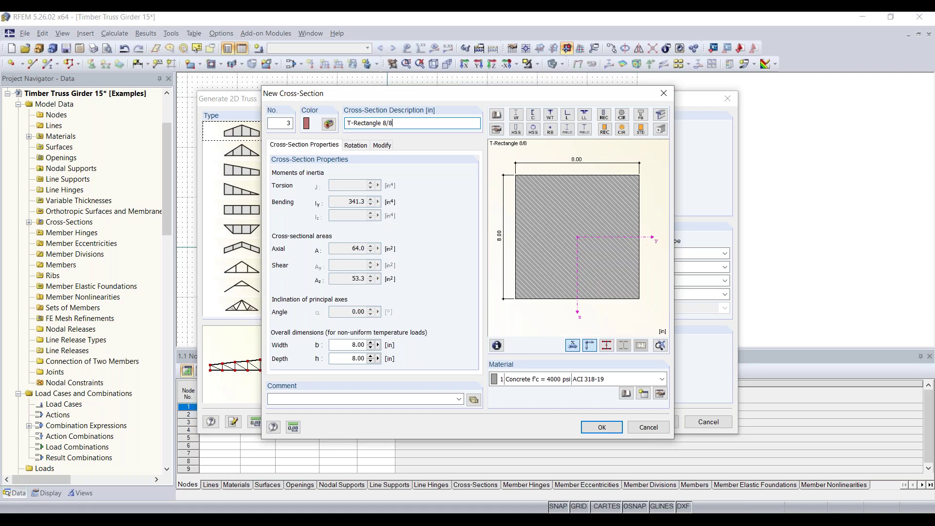
pyautogui.click(609, 379)
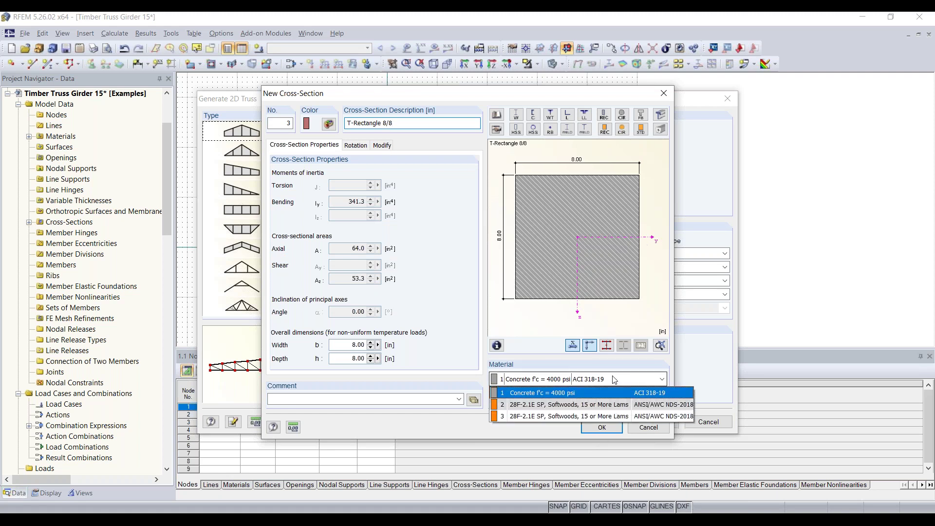
pyautogui.click(547, 411)
pyautogui.click(602, 427)
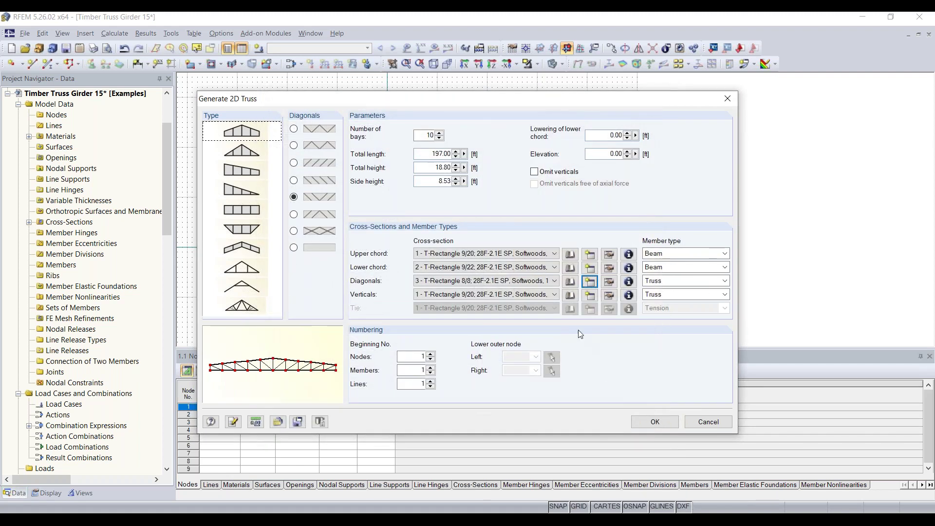
# Step: Create the verticals' cross-section as T-Rectangle 8/4 in material 28F-2.1E SP, Softwoods, 15 or More Lams
pyautogui.click(590, 295)
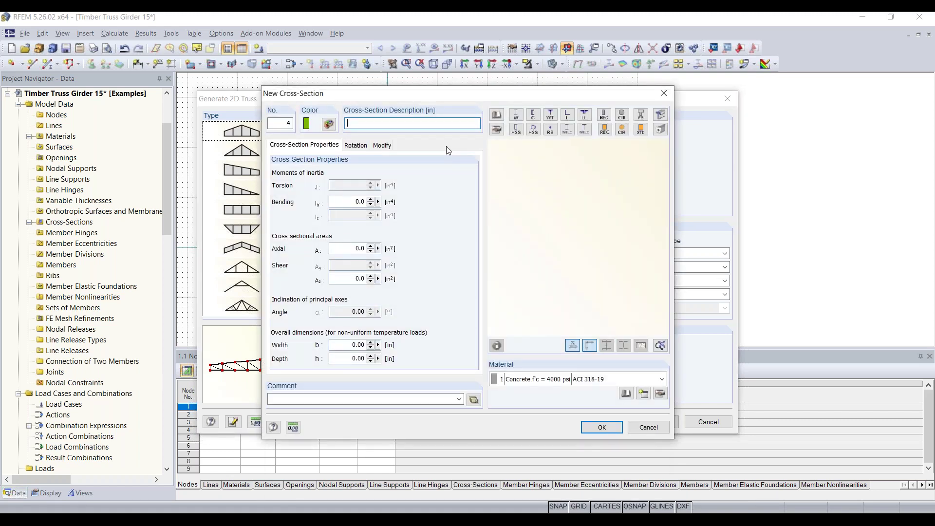
pyautogui.hotkey('ctrl', 'v')
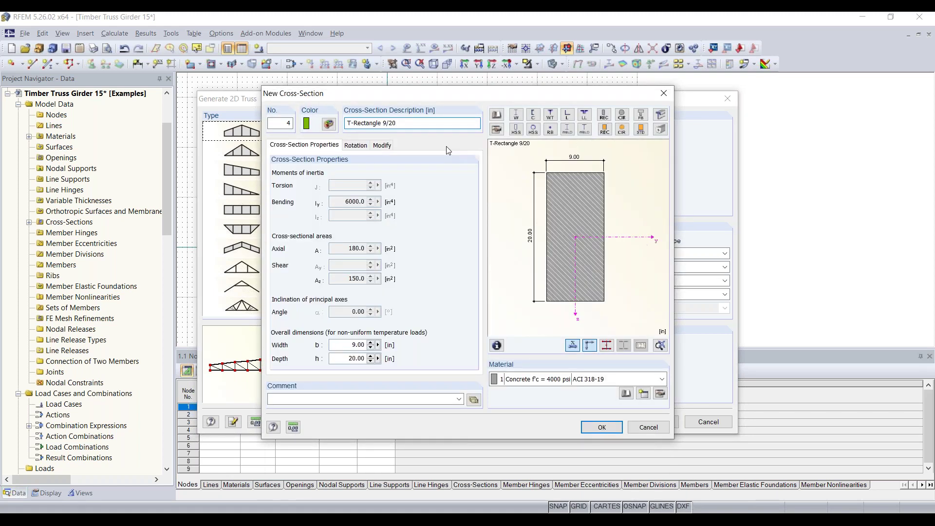
pyautogui.press('BackSpace')
pyautogui.press('BackSpace')
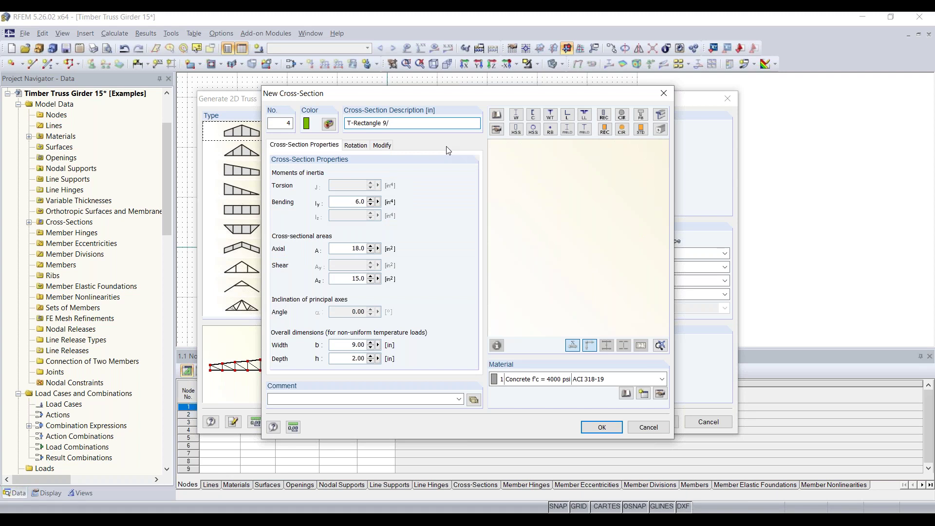
pyautogui.write('8')
pyautogui.press('BackSpace')
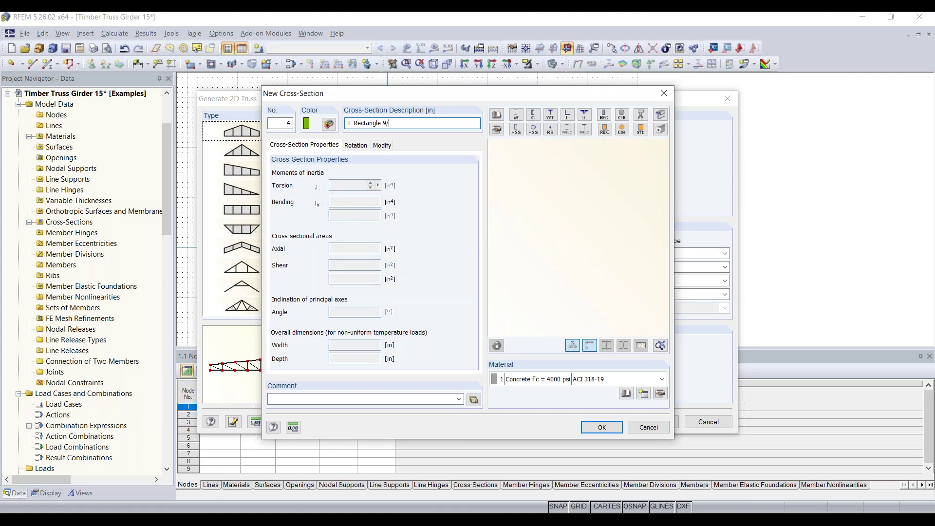
pyautogui.write('4')
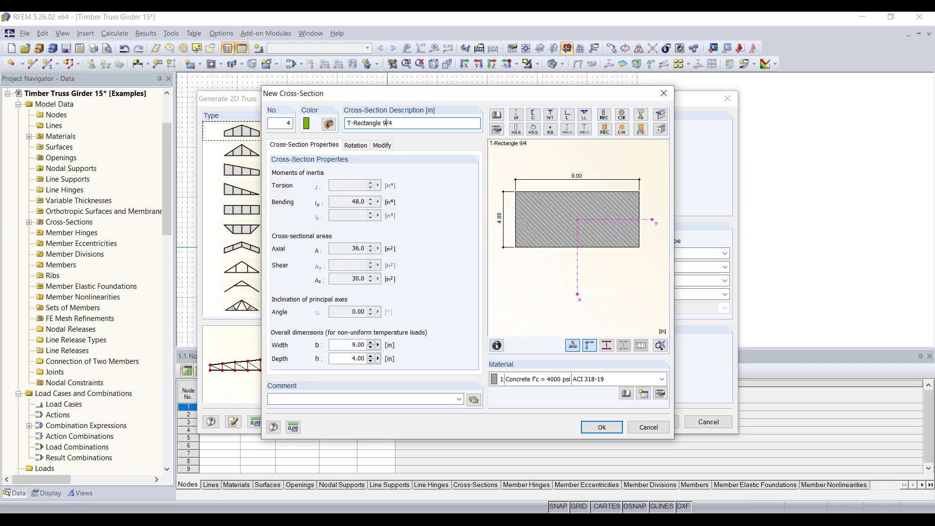
pyautogui.press('BackSpace')
pyautogui.write('8')
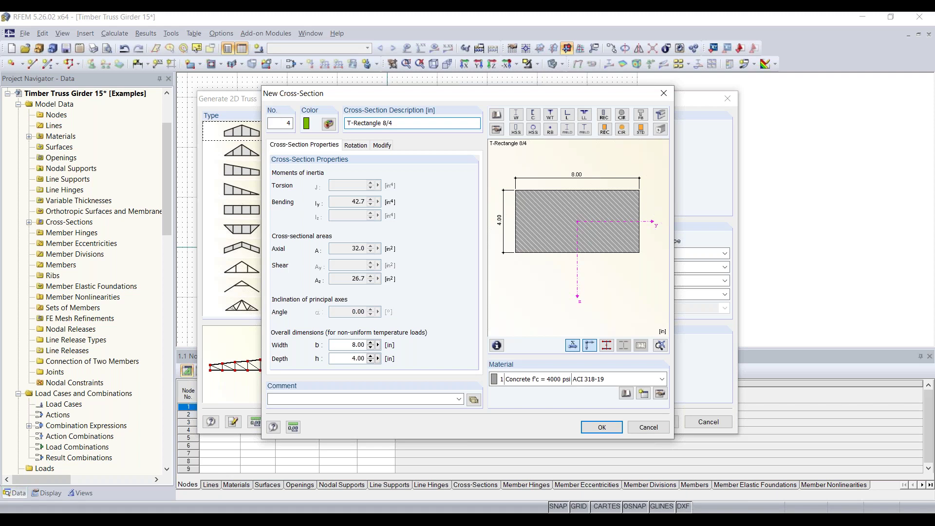
pyautogui.click(561, 385)
pyautogui.click(560, 403)
pyautogui.click(602, 427)
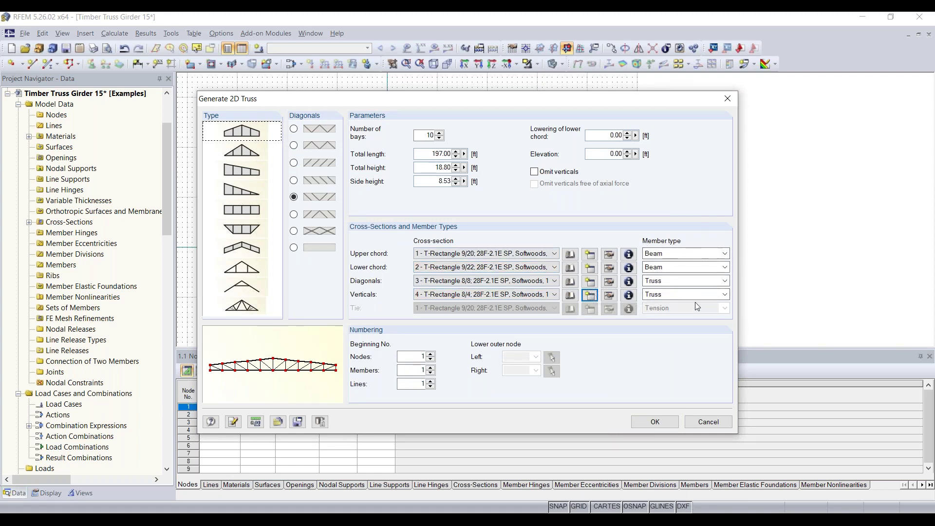
# Step: Generate the 2D truss, keeping Beam as the member type for the chords and Truss for the diagonals and verticals
pyautogui.click(677, 253)
pyautogui.click(676, 262)
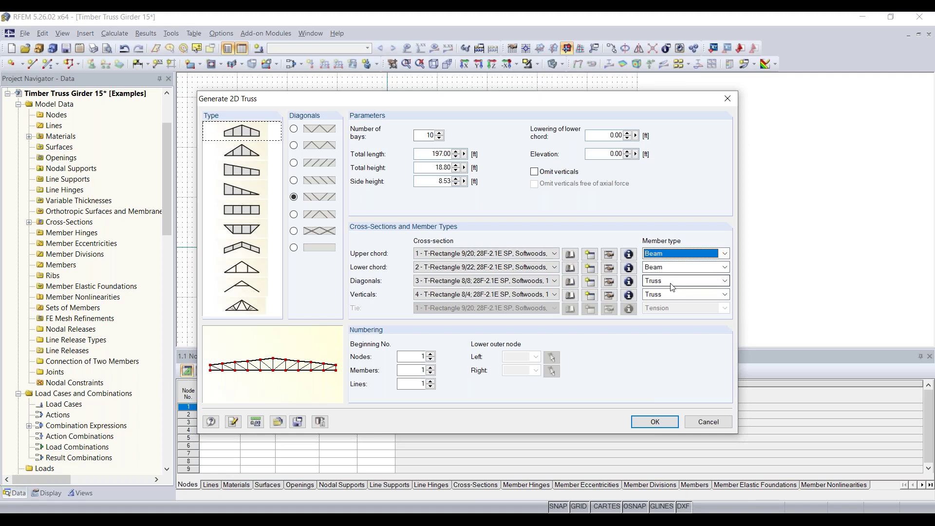
pyautogui.click(674, 284)
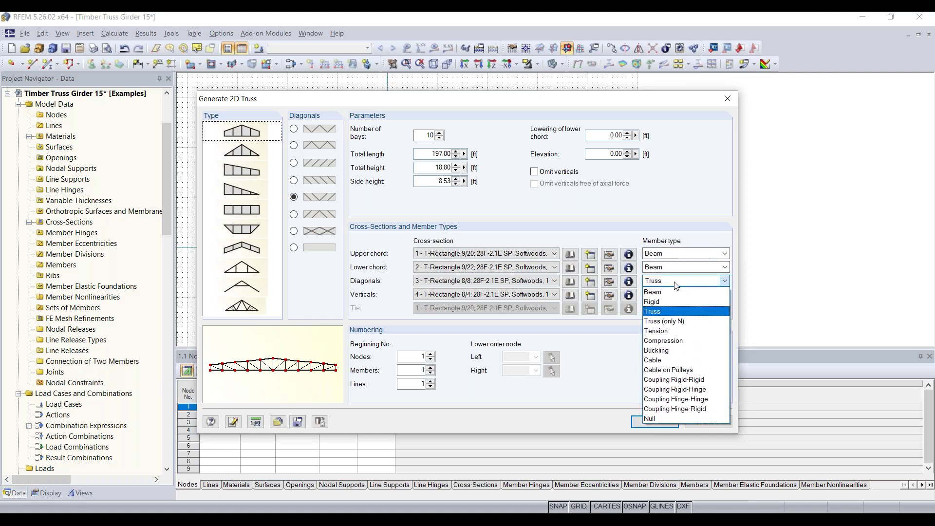
pyautogui.click(675, 284)
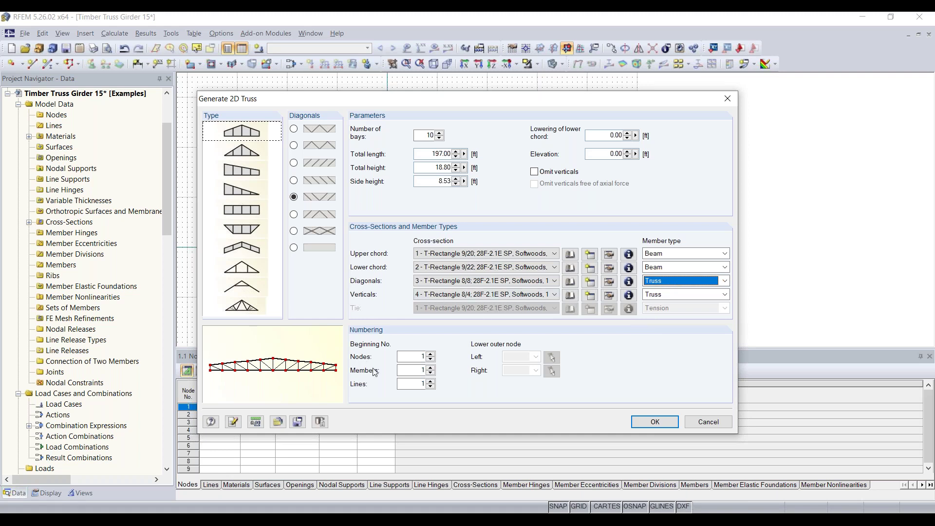
pyautogui.click(657, 421)
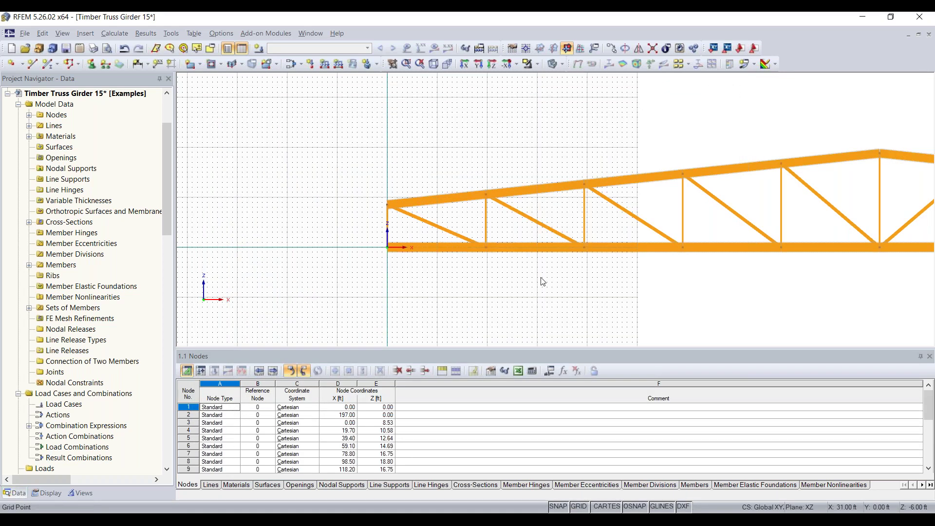
pyautogui.scroll(-5, 543, 282)
pyautogui.moveTo(675, 297); pyautogui.dragTo(457, 265, button='middle')
pyautogui.click(564, 201)
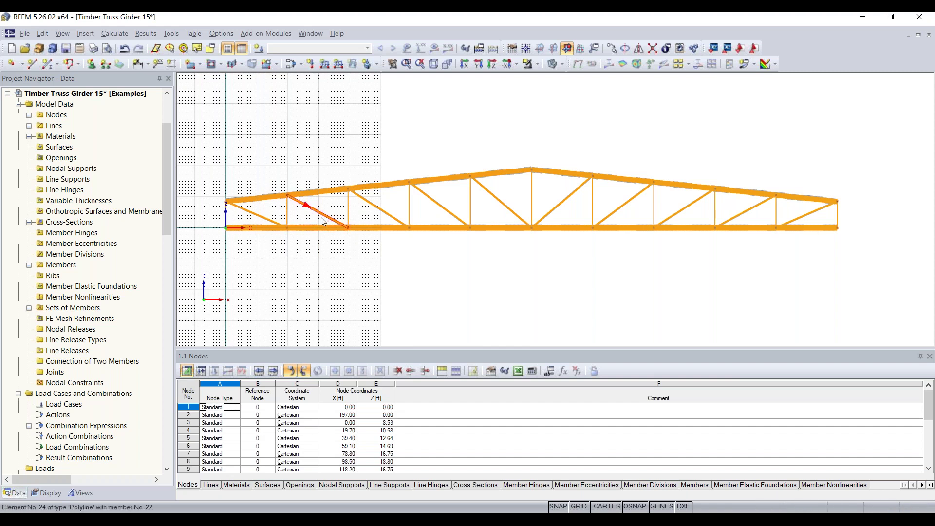
# Step: Change the verticals' cross-section to T-Rectangle 8/6
pyautogui.click(29, 223)
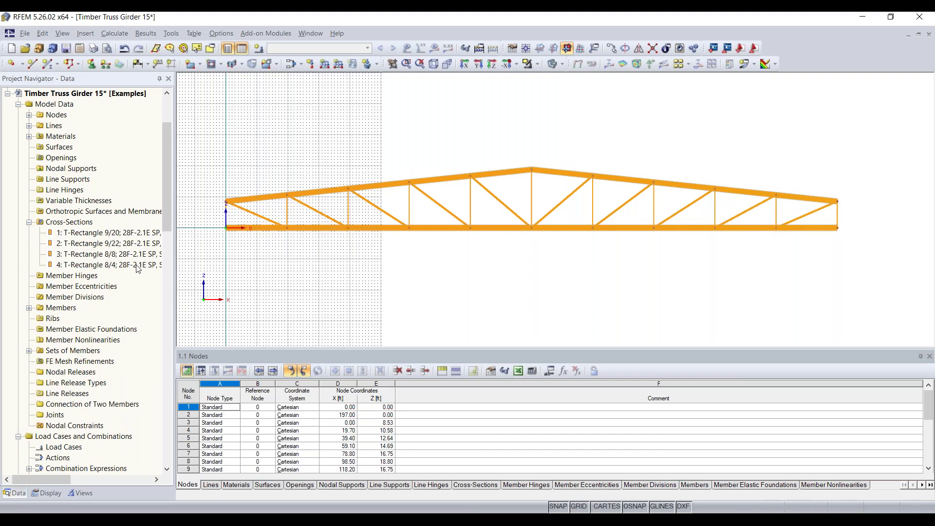
pyautogui.click(155, 266)
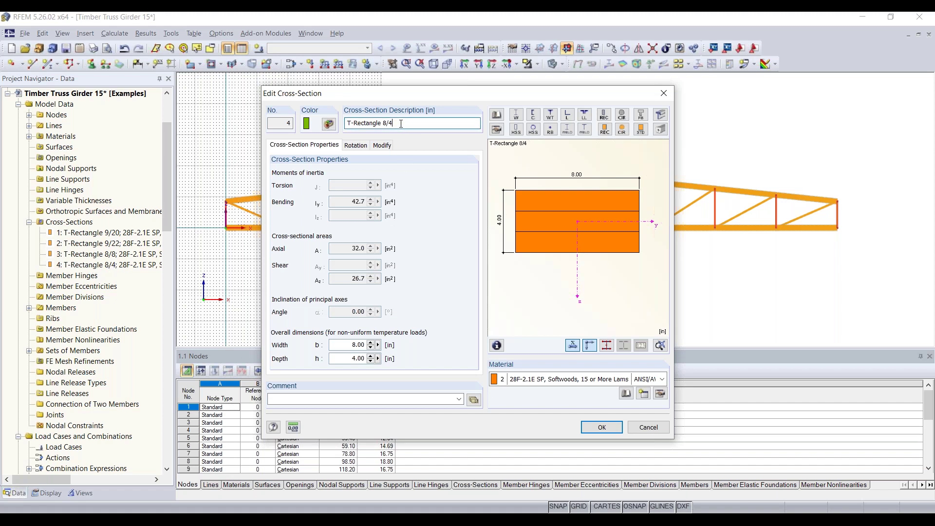
pyautogui.press('BackSpace')
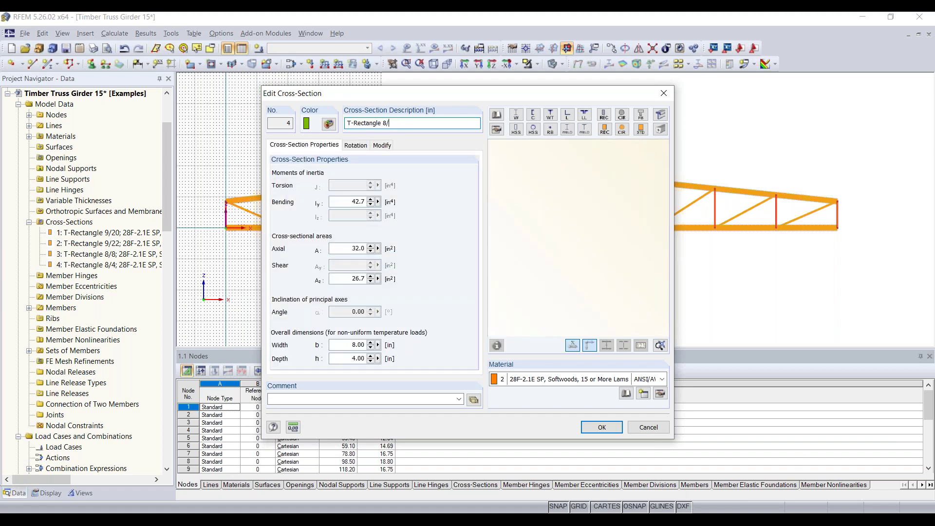
pyautogui.write('6')
pyautogui.click(597, 424)
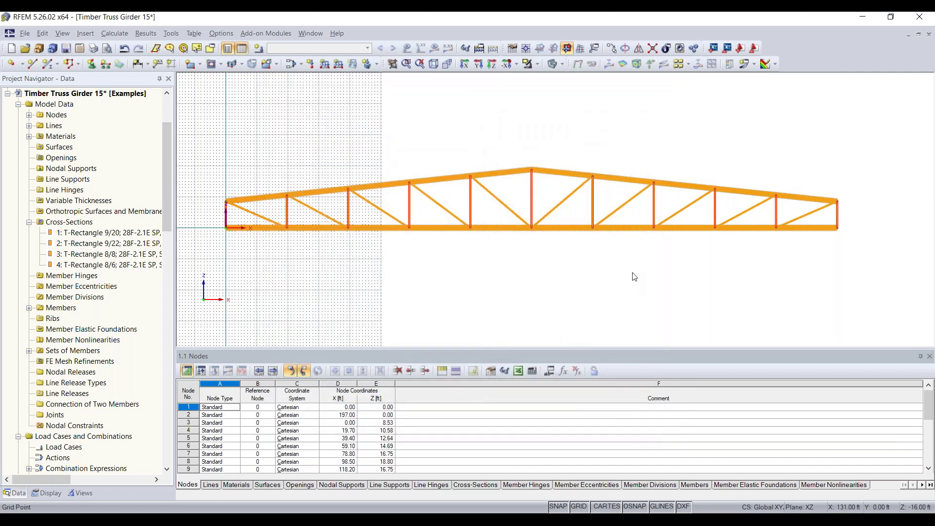
pyautogui.click(633, 275)
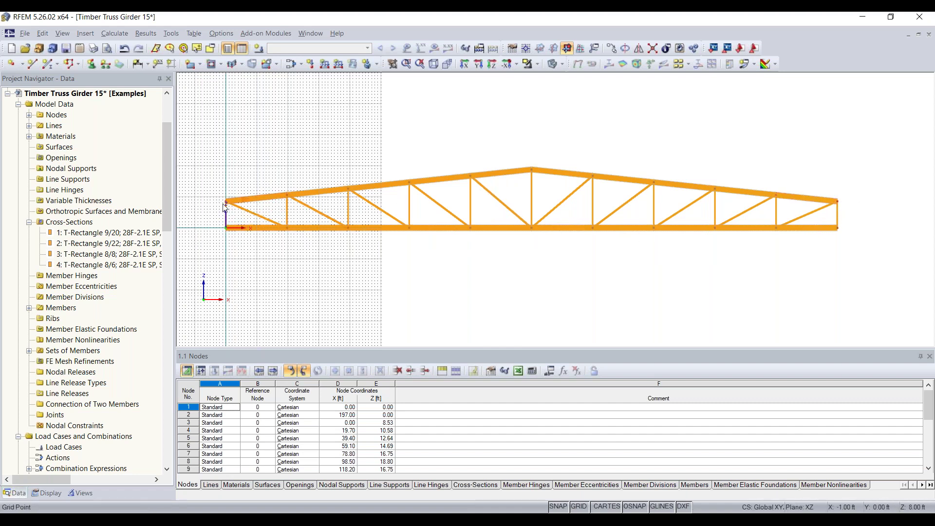
# Step: Delete the outer vertical and the outermost lower chord member at both ends of the truss
pyautogui.scroll(2, 232, 224)
pyautogui.scroll(1, 230, 222)
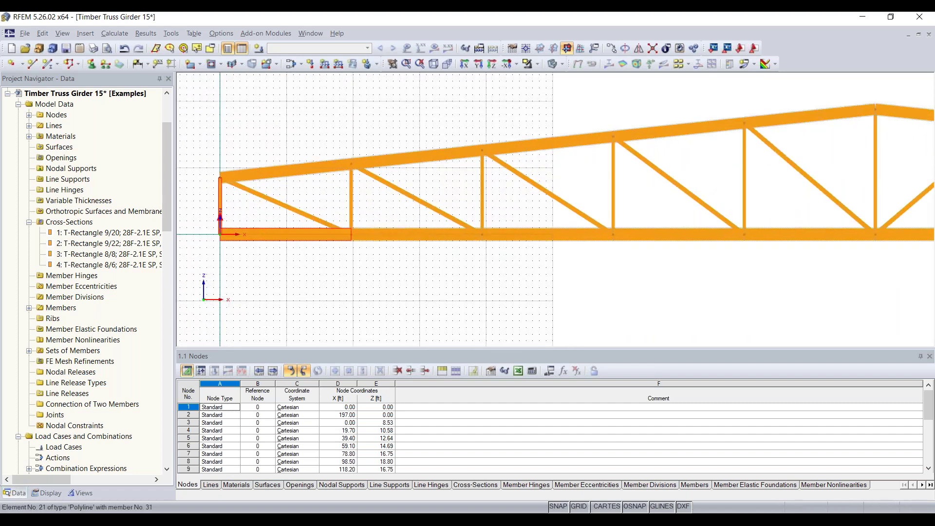
pyautogui.scroll(-3, 263, 230)
pyautogui.moveTo(636, 261); pyautogui.dragTo(422, 267, button='middle')
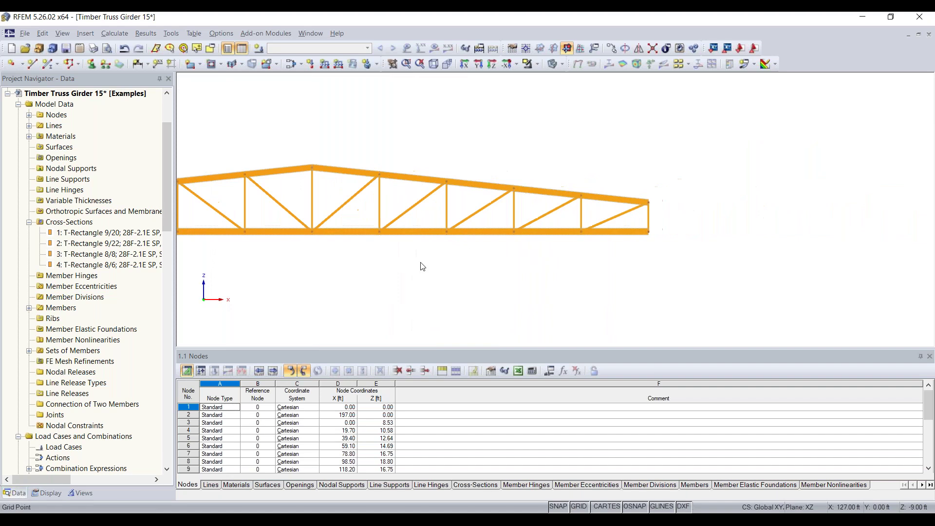
pyautogui.scroll(2, 646, 243)
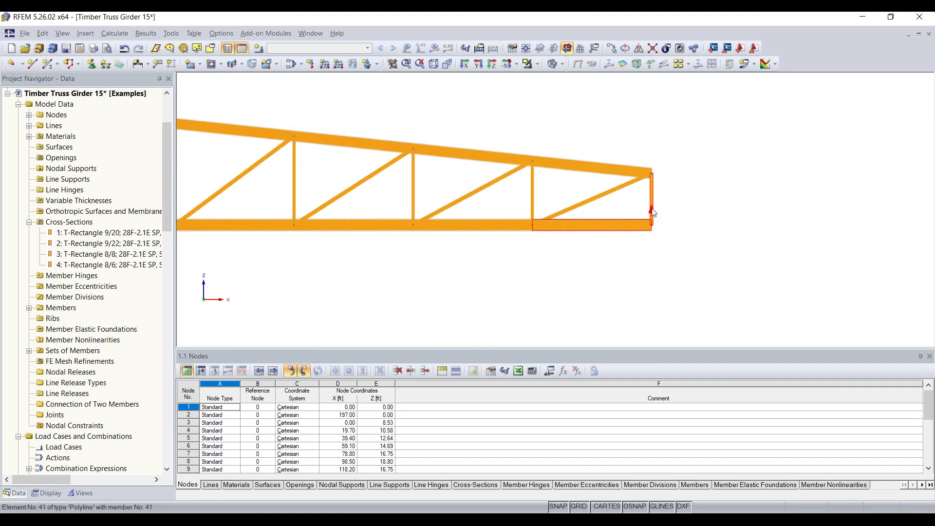
pyautogui.press('Delete')
# Step: Delete the leftover lines and lower corner nodes at both ends of the truss
pyautogui.moveTo(666, 211); pyautogui.dragTo(639, 227)
pyautogui.press('Delete')
pyautogui.scroll(-3, 579, 261)
pyautogui.scroll(3, 404, 266)
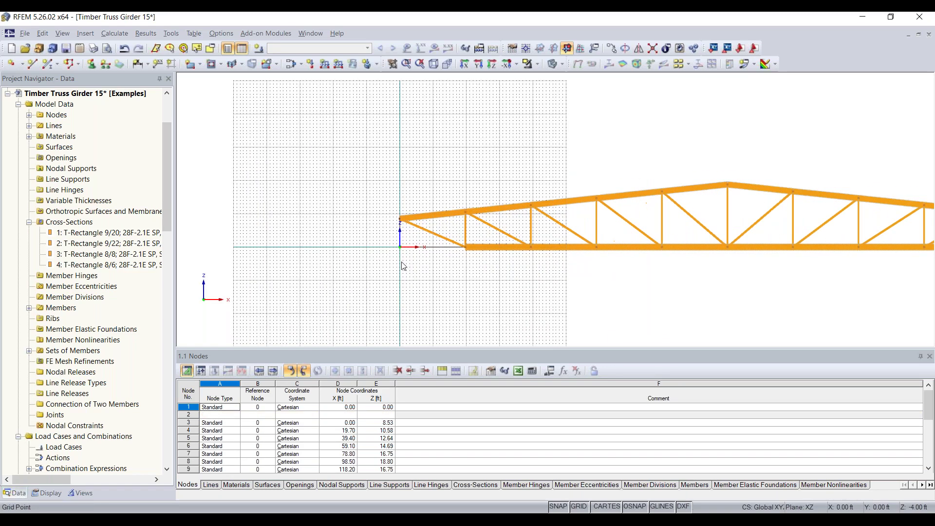
pyautogui.scroll(1, 404, 266)
pyautogui.press('Delete')
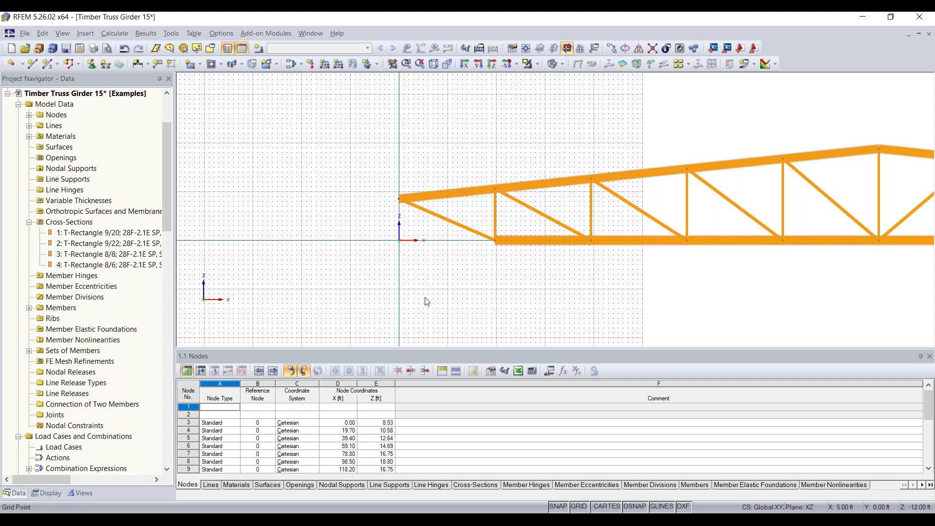
# Step: Set the member type of the two sloping end diagonals to Beam
pyautogui.scroll(-1, 491, 259)
pyautogui.moveTo(490, 259); pyautogui.dragTo(425, 257, button='middle')
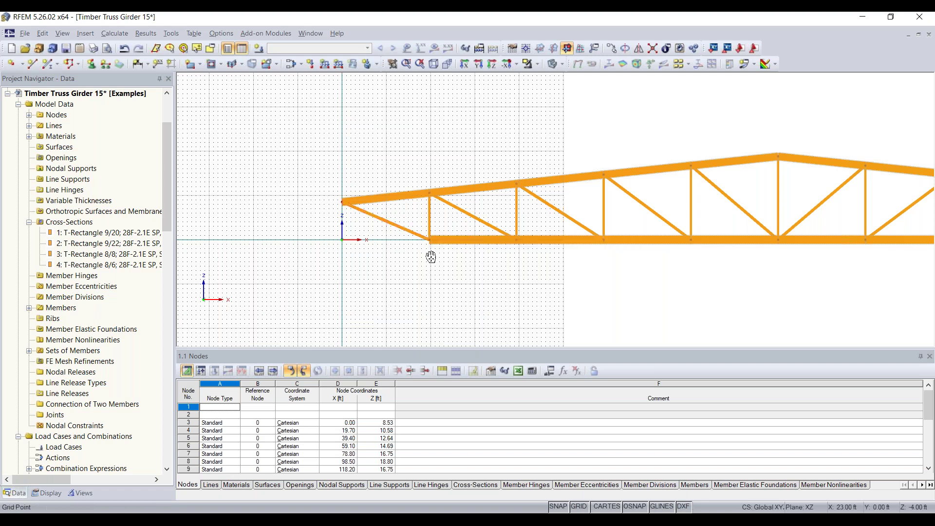
pyautogui.moveTo(428, 257); pyautogui.dragTo(357, 236, button='middle')
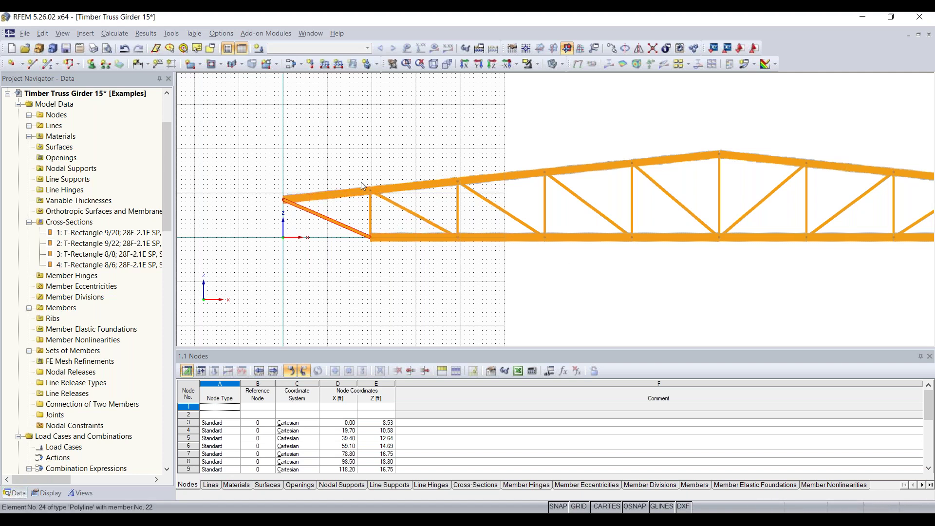
pyautogui.scroll(-2, 580, 290)
pyautogui.moveTo(588, 292); pyautogui.dragTo(398, 279, button='middle')
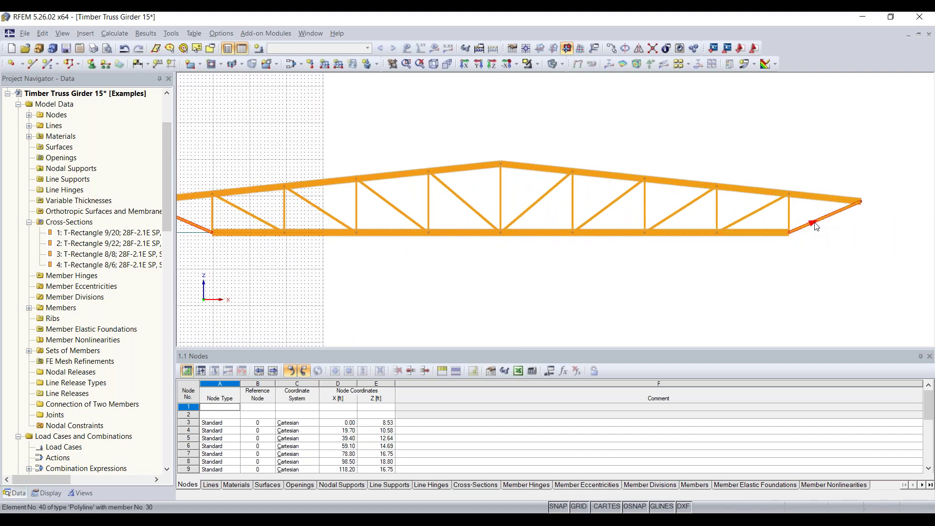
pyautogui.doubleClick(815, 223)
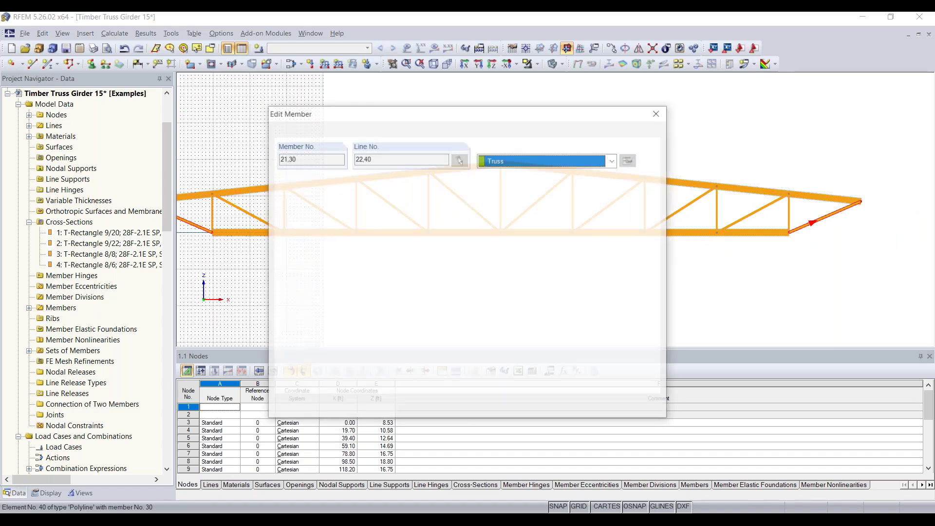
pyautogui.click(535, 165)
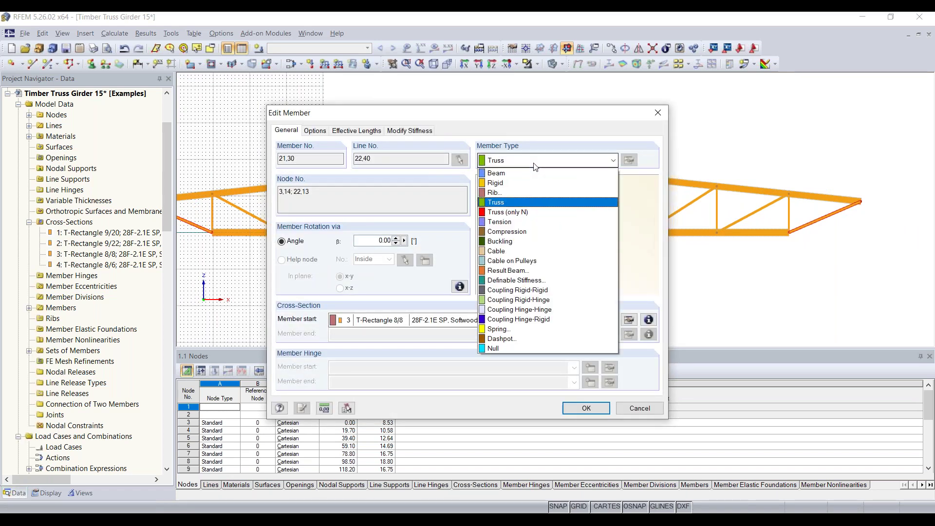
pyautogui.click(530, 178)
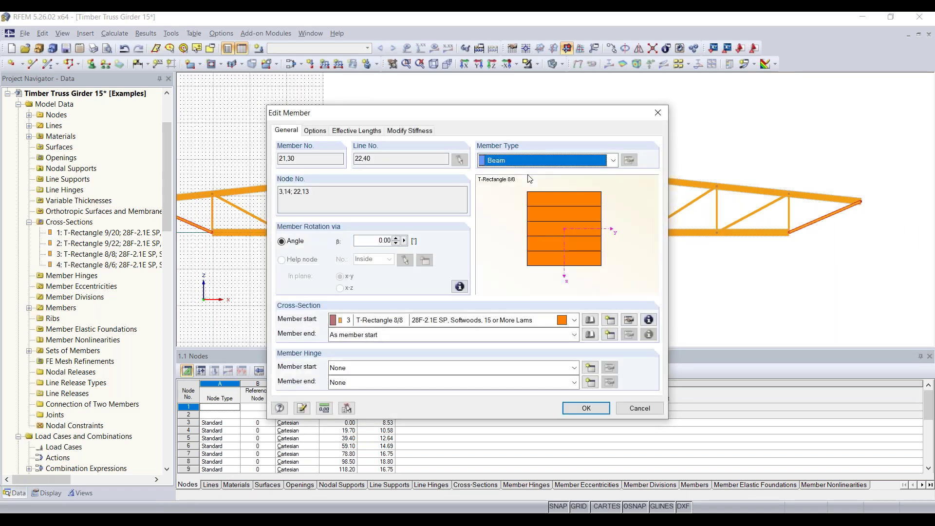
pyautogui.click(529, 165)
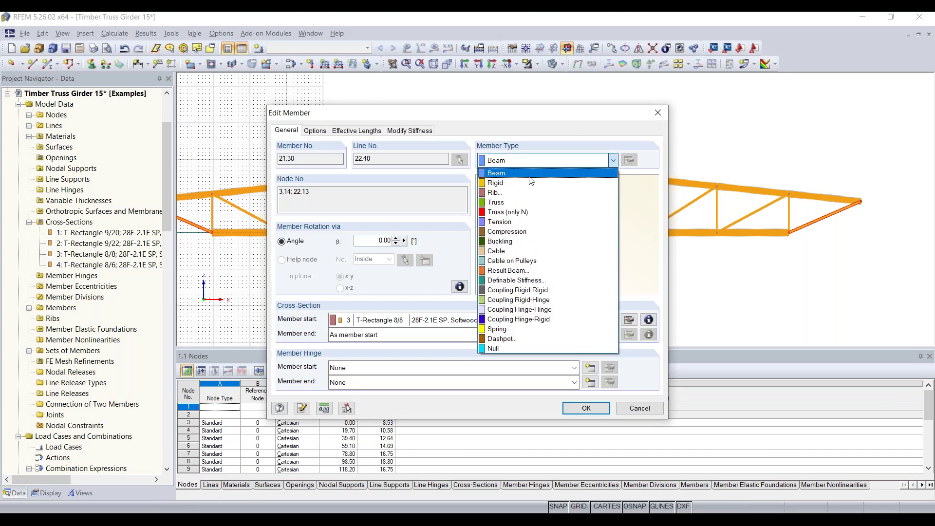
pyautogui.click(526, 202)
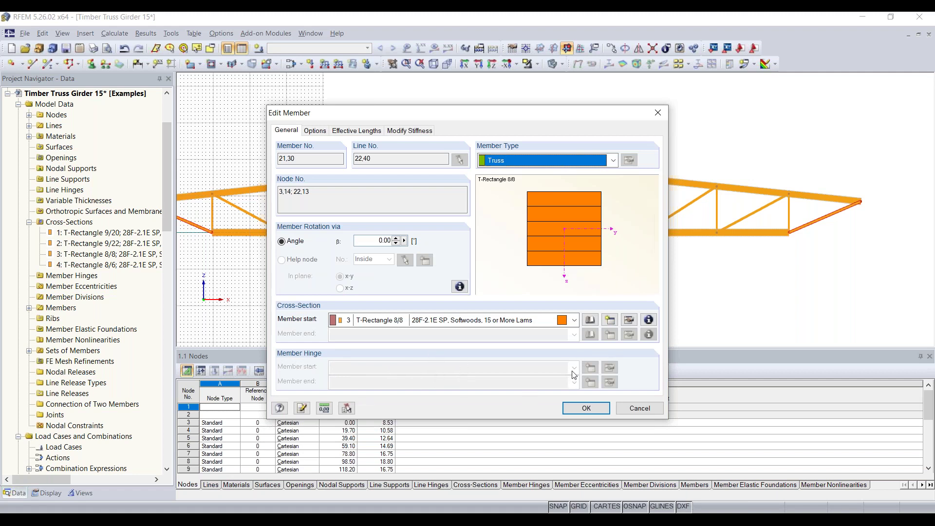
pyautogui.click(515, 161)
pyautogui.click(506, 173)
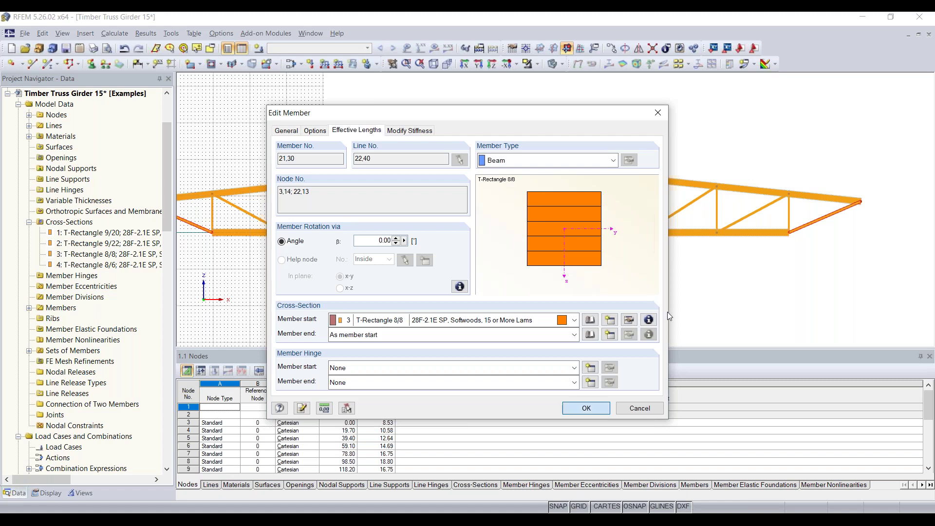
pyautogui.click(599, 409)
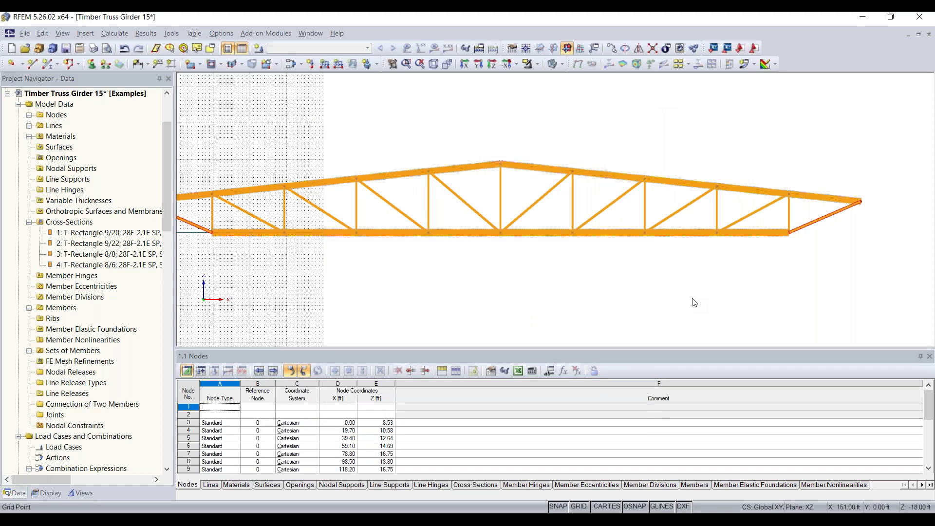
pyautogui.click(815, 247)
# Step: Display the whole truss as a wireframe model
pyautogui.scroll(-1, 476, 265)
pyautogui.moveTo(476, 264); pyautogui.dragTo(496, 266, button='middle')
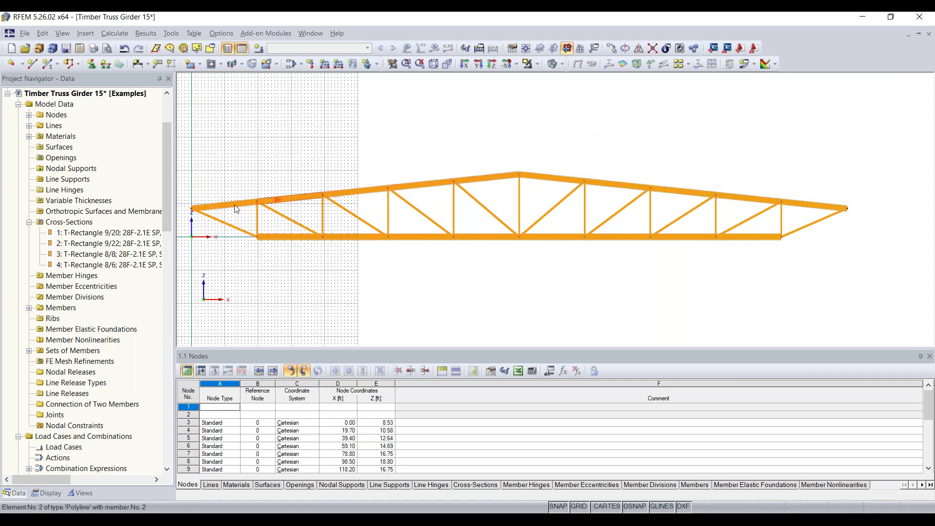
pyautogui.click(555, 63)
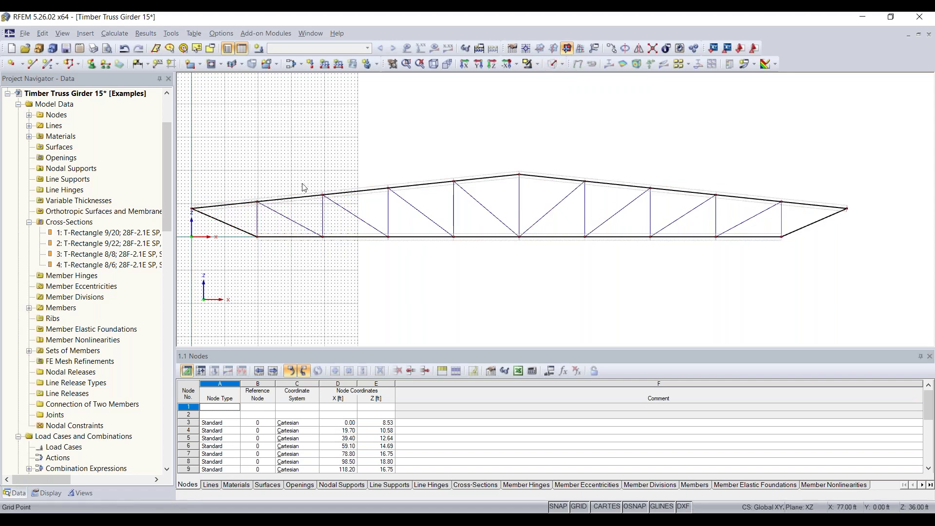
# Step: Examine the member continuity along the upper and lower chords and at the joint between the lower chord and the end diagonal
pyautogui.scroll(7, 211, 208)
pyautogui.scroll(3, 468, 219)
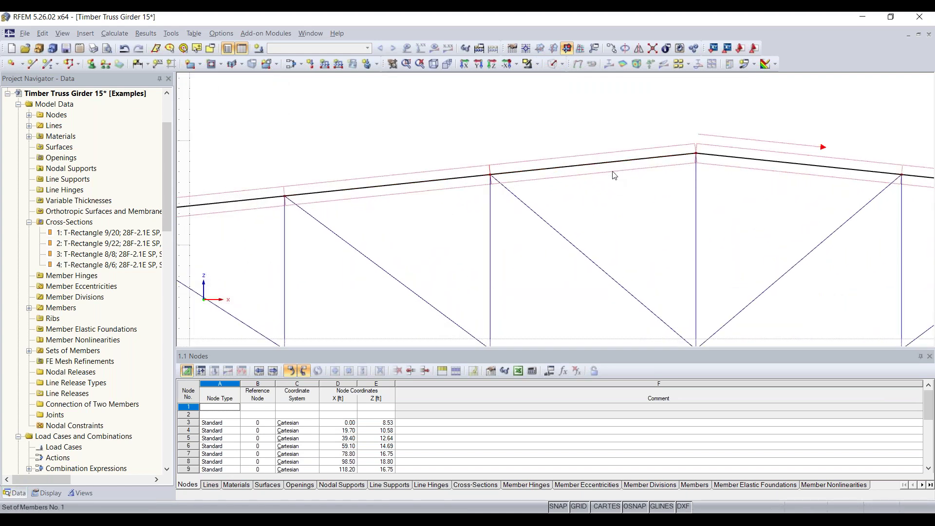
pyautogui.scroll(-2, 631, 175)
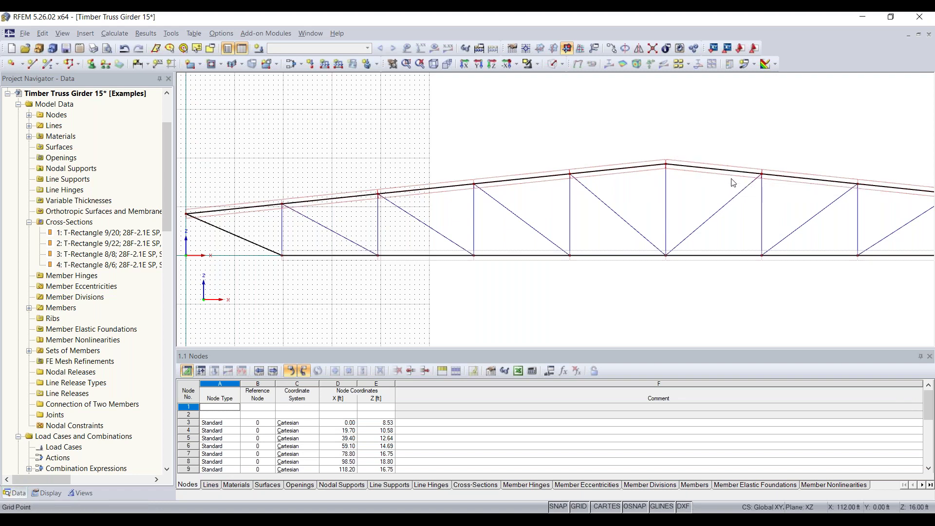
pyautogui.scroll(-1, 734, 191)
pyautogui.moveTo(734, 191); pyautogui.dragTo(671, 179, button='middle')
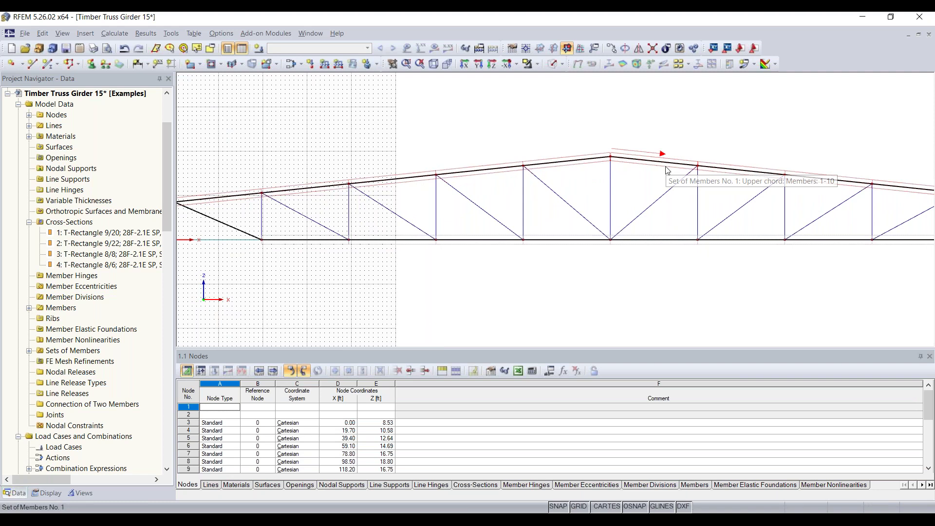
pyautogui.scroll(-1, 667, 170)
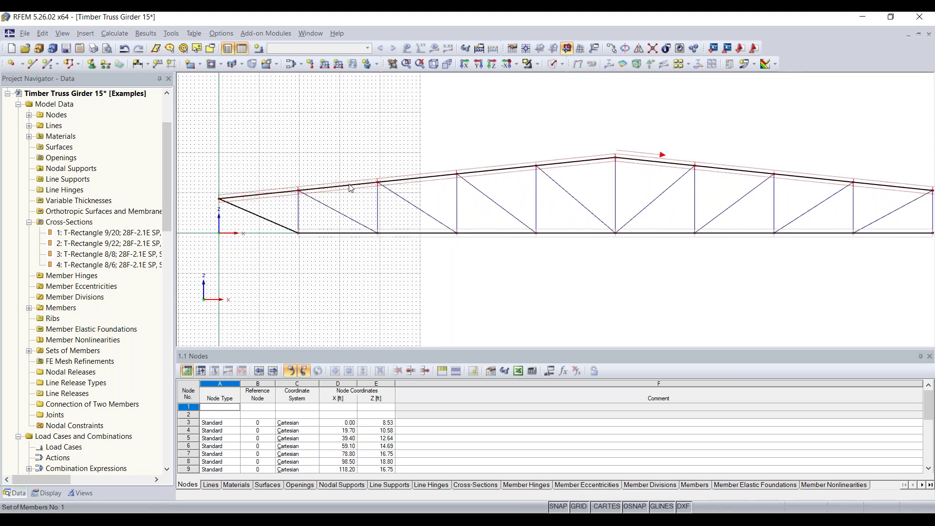
pyautogui.scroll(-2, 818, 191)
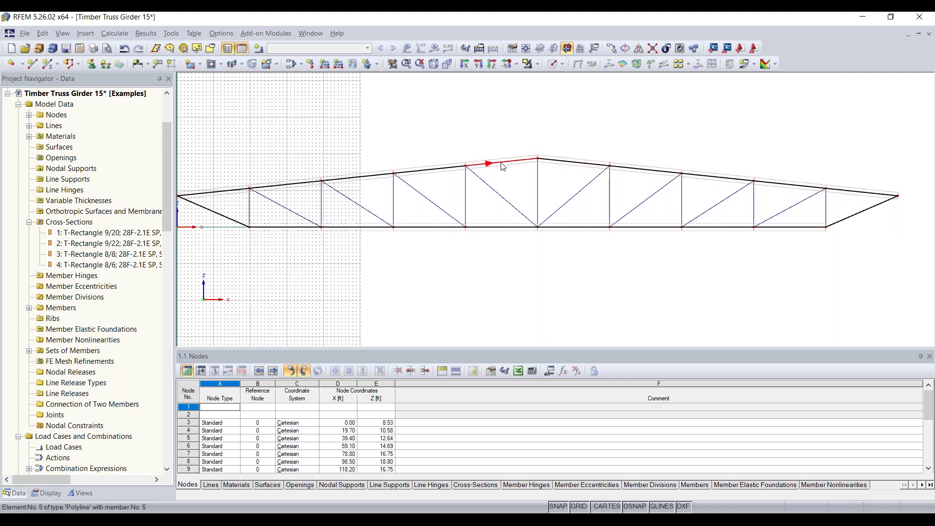
pyautogui.scroll(1, 252, 235)
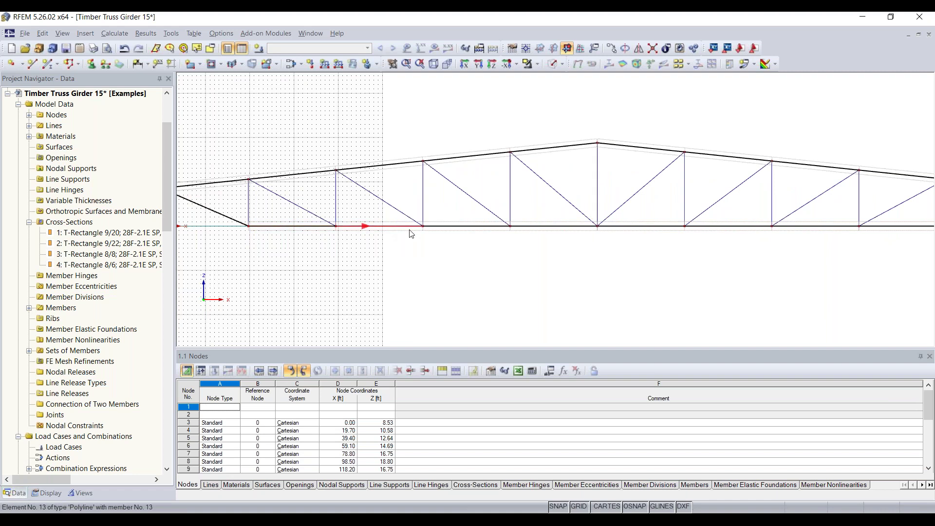
pyautogui.moveTo(545, 259); pyautogui.dragTo(378, 265, button='middle')
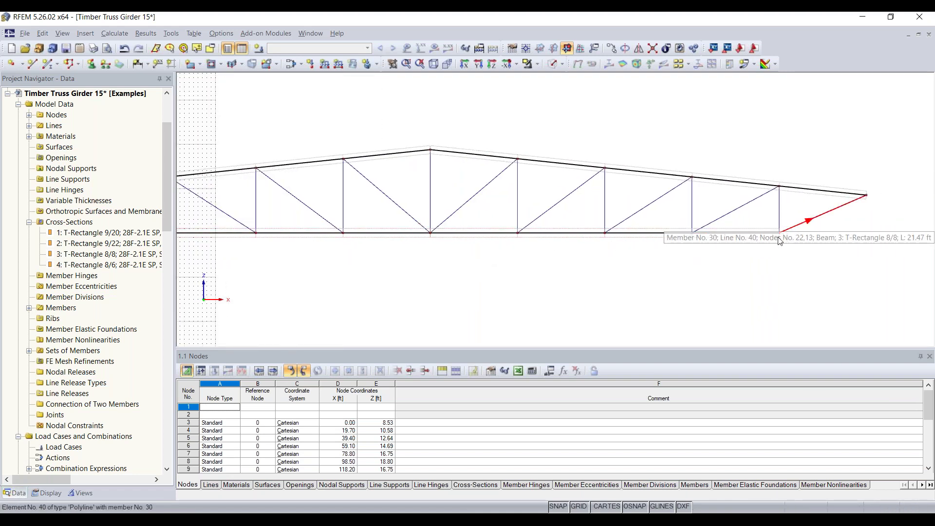
pyautogui.scroll(3, 798, 229)
pyautogui.moveTo(742, 232); pyautogui.dragTo(611, 227, button='middle')
pyautogui.scroll(2, 611, 227)
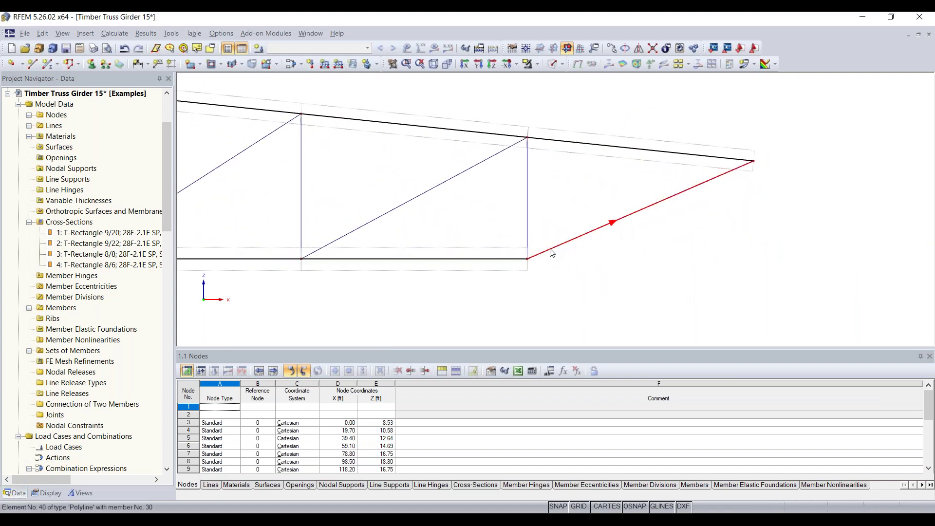
# Step: Add the two sloping end diagonals, members 21 and 30, to the continuous Lower chord set of members
pyautogui.doubleClick(527, 268)
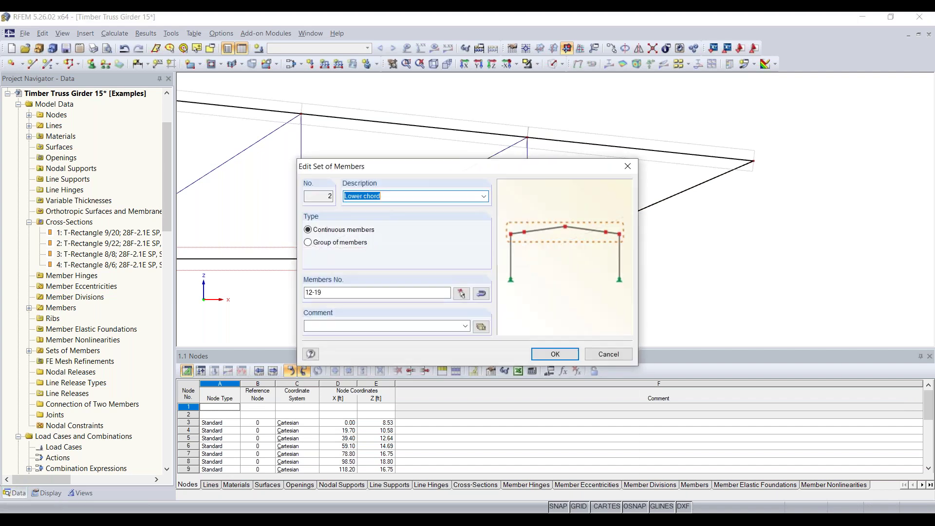
pyautogui.moveTo(449, 173); pyautogui.dragTo(457, 157)
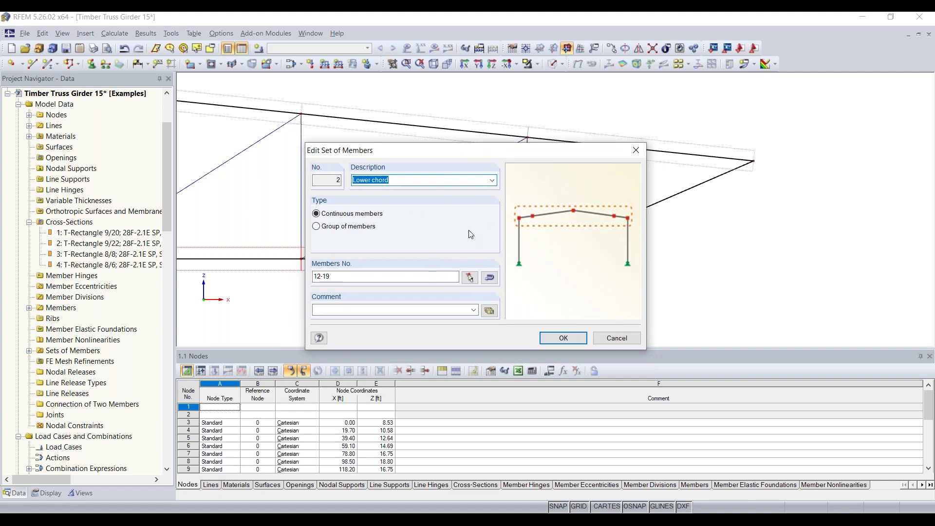
pyautogui.click(448, 277)
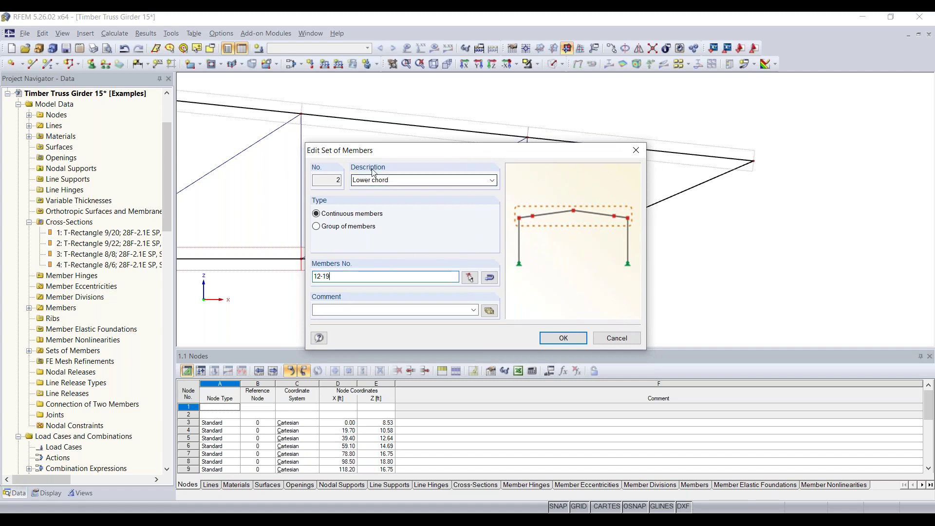
pyautogui.doubleClick(338, 179)
pyautogui.click(395, 180)
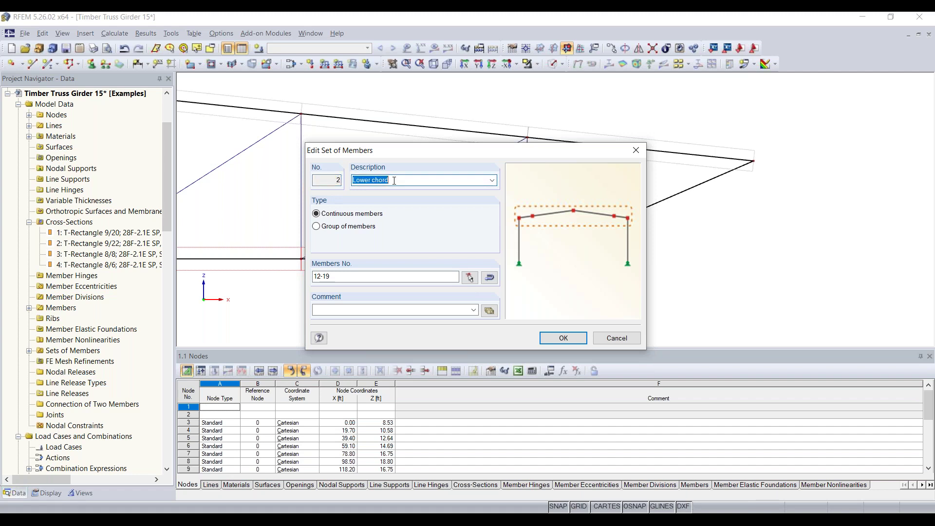
pyautogui.click(329, 277)
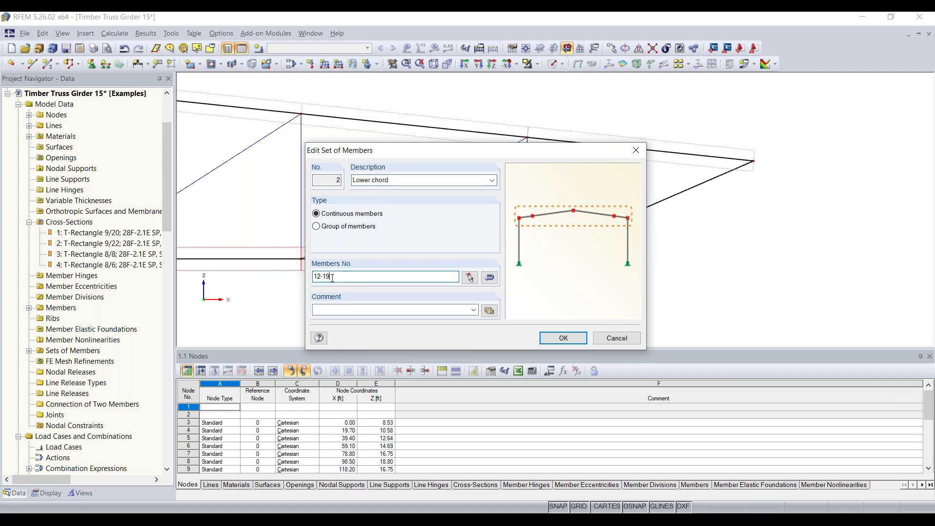
pyautogui.click(469, 277)
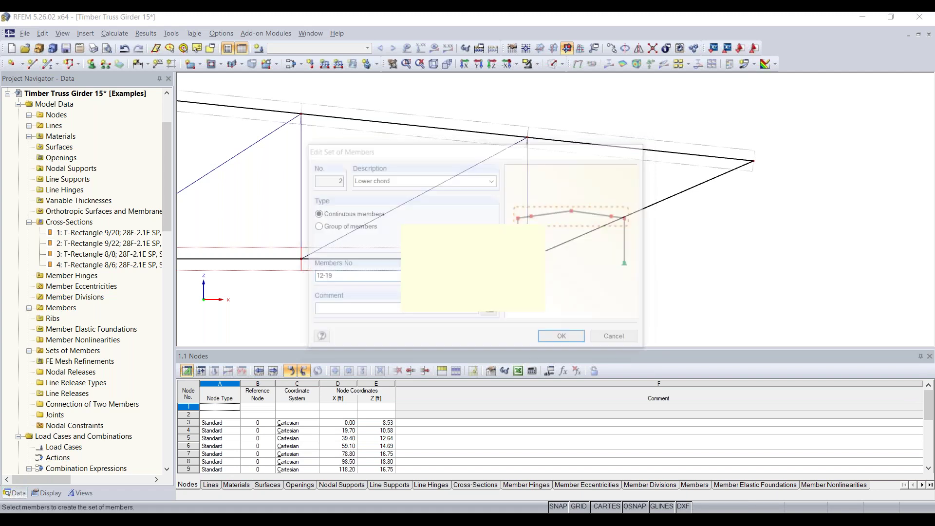
pyautogui.click(592, 232)
pyautogui.moveTo(408, 302); pyautogui.dragTo(794, 283, button='middle')
pyautogui.scroll(-8, 358, 280)
pyautogui.moveTo(363, 289); pyautogui.dragTo(934, 284, button='middle')
pyautogui.scroll(2, 412, 253)
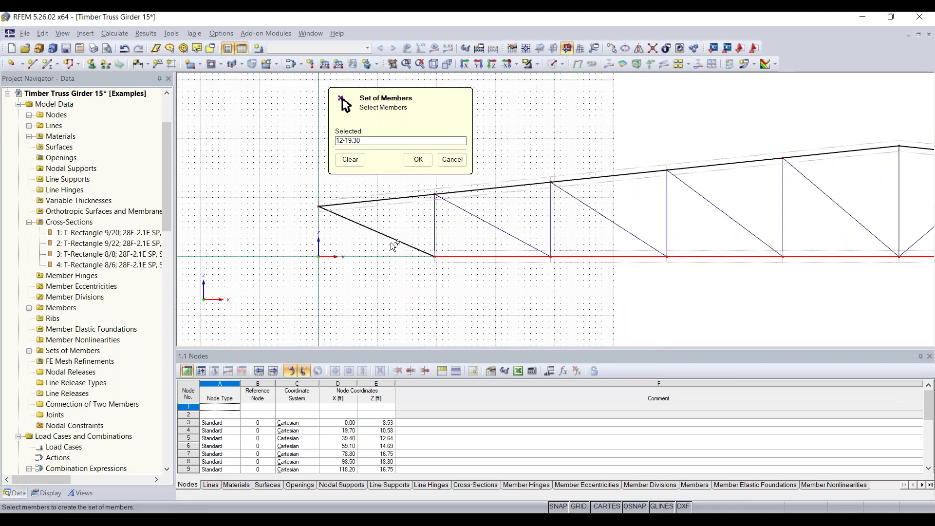
pyautogui.click(386, 234)
pyautogui.click(412, 163)
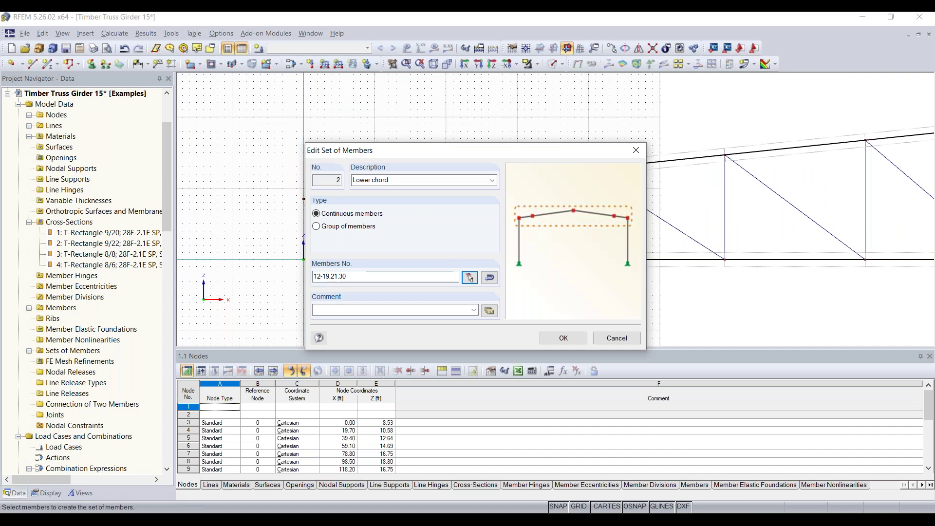
pyautogui.click(564, 336)
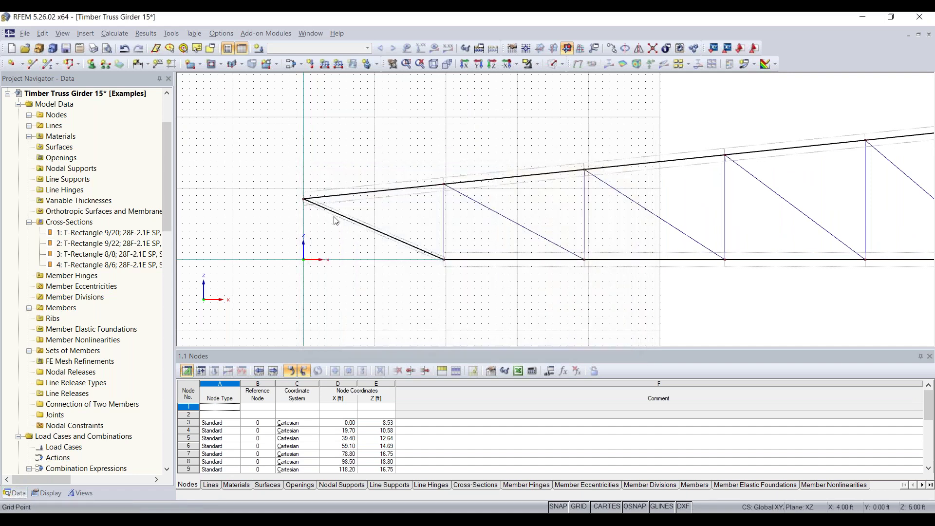
# Step: Place a Hinged nodal support on the truss's left end node at X = 0
pyautogui.scroll(2, 357, 231)
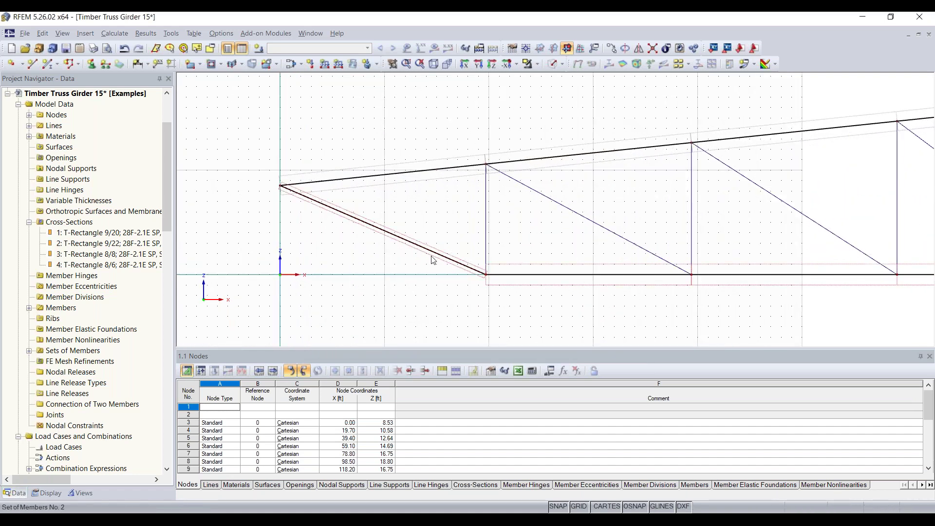
pyautogui.scroll(-3, 610, 303)
pyautogui.scroll(-2, 610, 304)
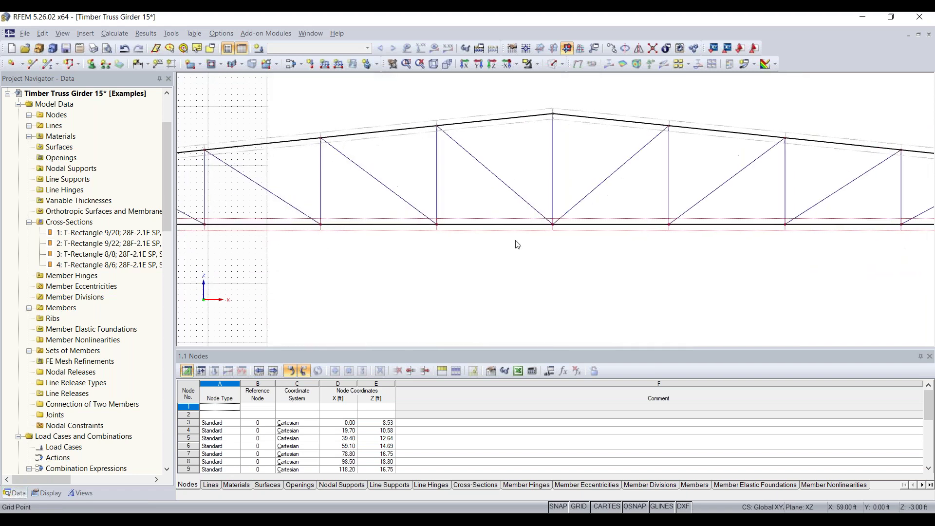
pyautogui.scroll(3, 723, 243)
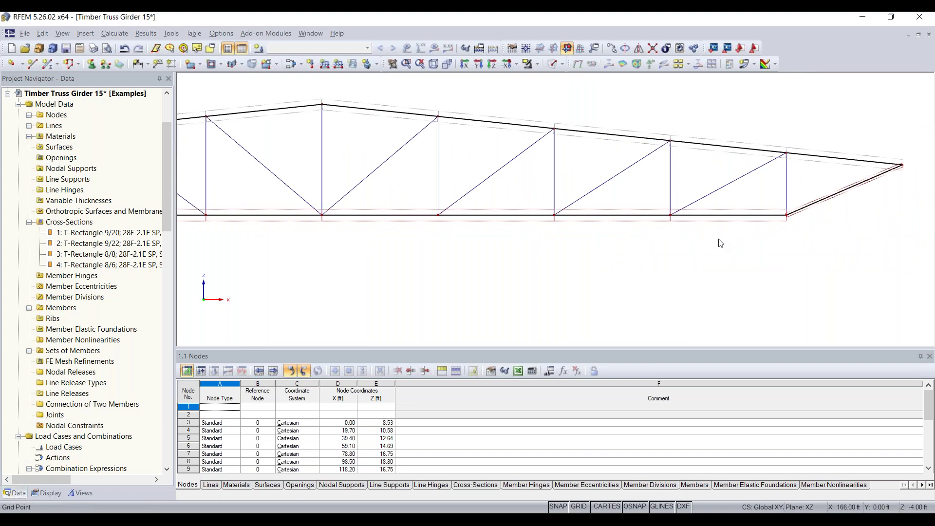
pyautogui.scroll(-3, 563, 282)
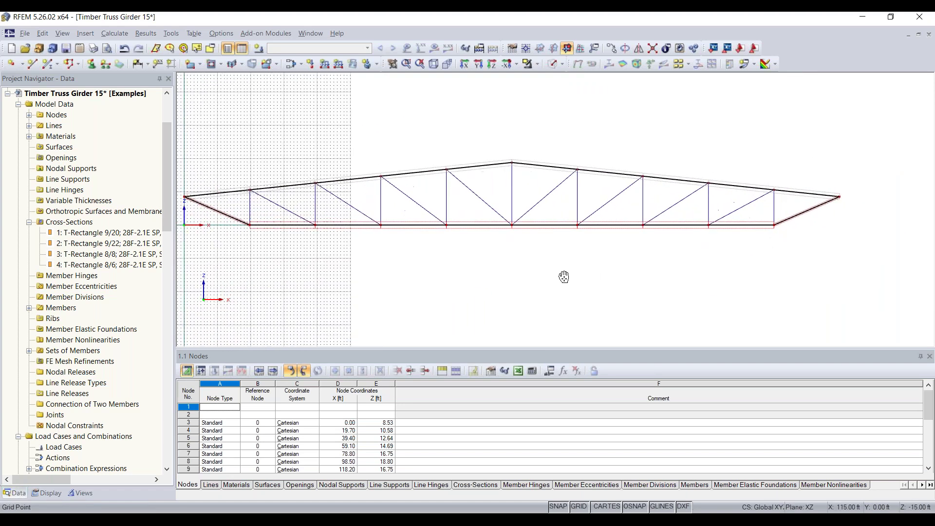
pyautogui.moveTo(330, 285); pyautogui.dragTo(427, 285, button='middle')
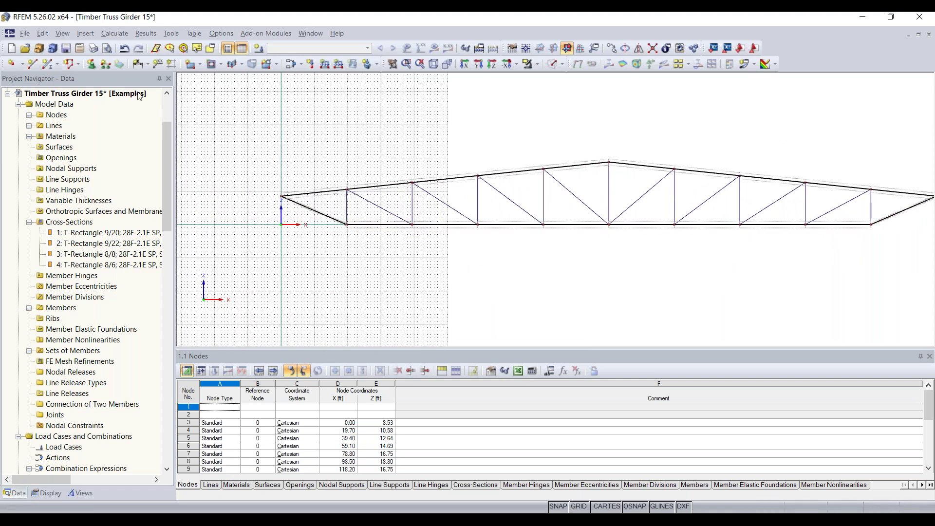
pyautogui.click(93, 65)
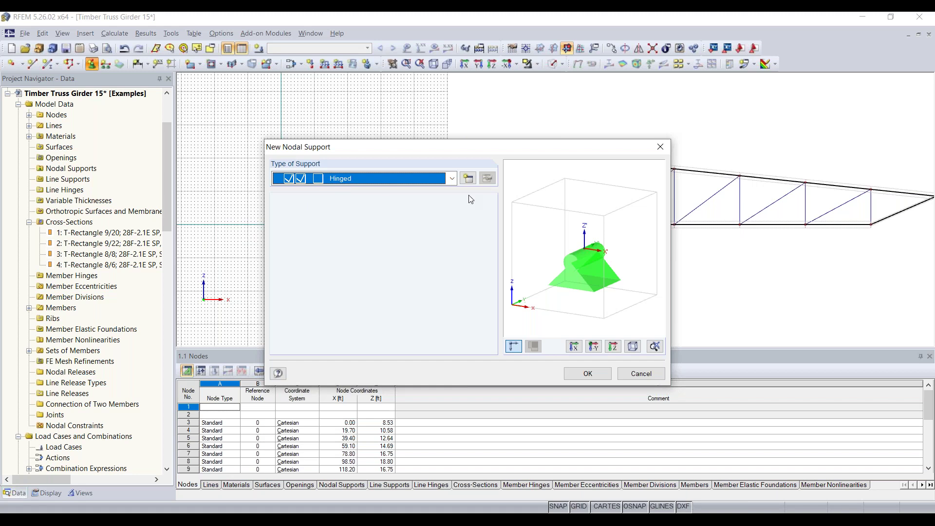
pyautogui.click(452, 179)
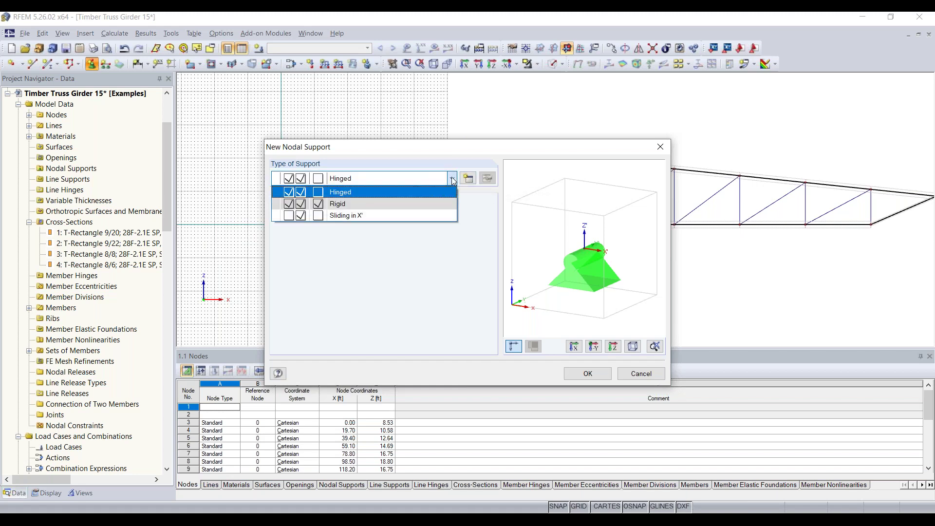
pyautogui.click(441, 194)
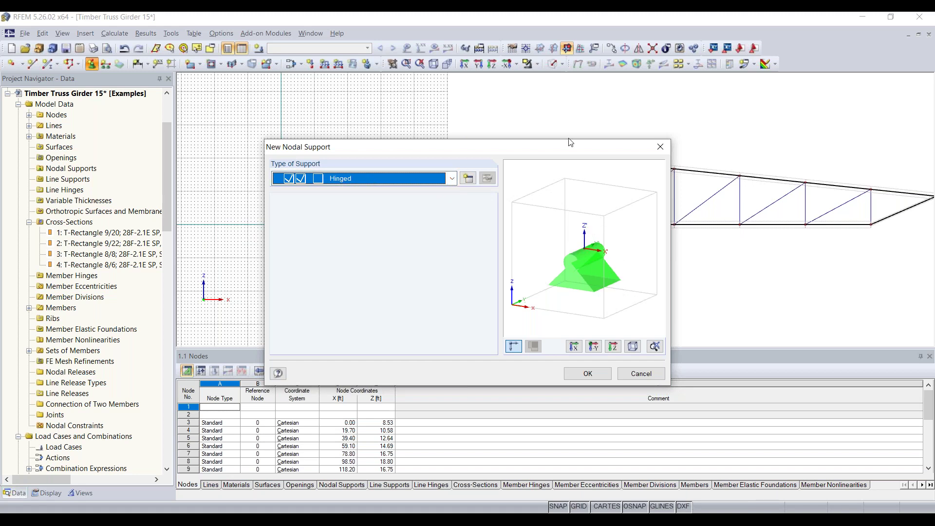
pyautogui.click(583, 375)
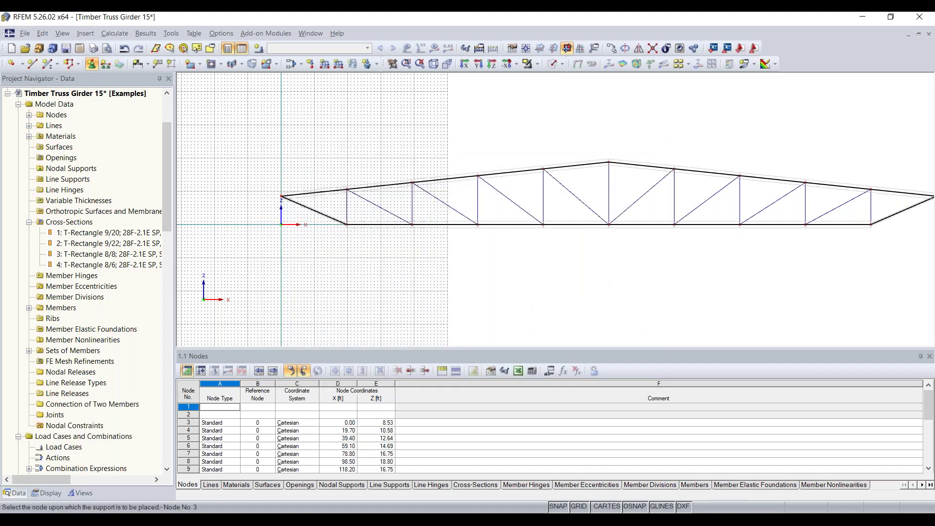
pyautogui.click(280, 197)
pyautogui.scroll(2, 281, 198)
pyautogui.scroll(3, 282, 197)
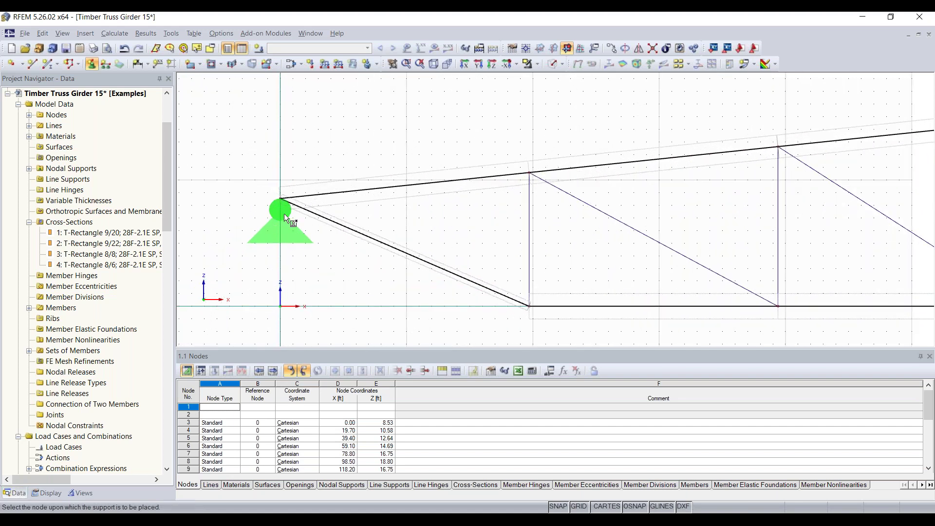
pyautogui.scroll(-5, 285, 232)
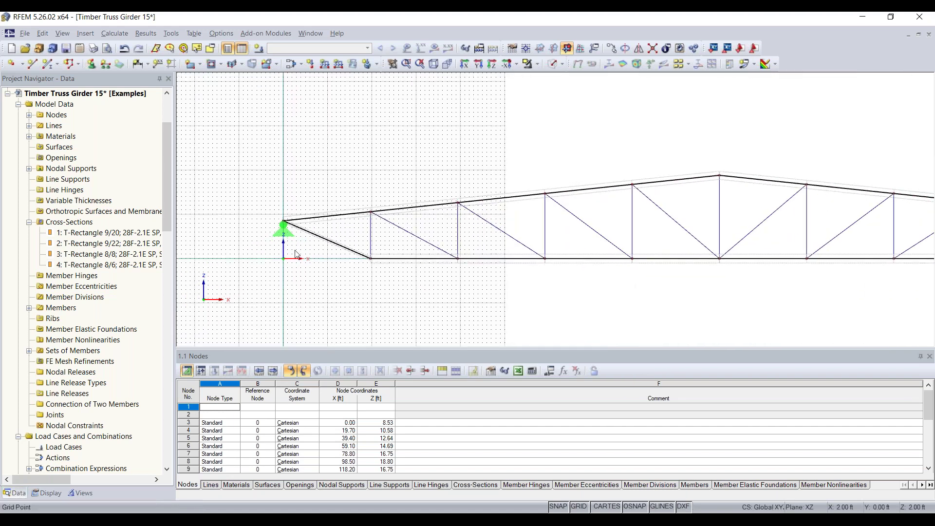
# Step: Create a nodal support type with uX released and uZ fixed, and place it on the truss's right end node
pyautogui.moveTo(564, 310); pyautogui.dragTo(294, 266, button='middle')
pyautogui.moveTo(613, 246); pyautogui.dragTo(485, 264, button='middle')
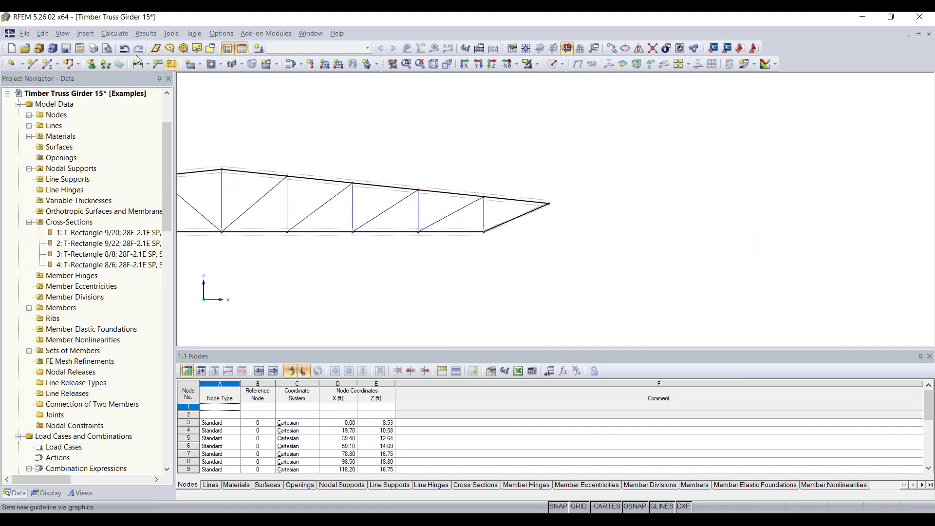
pyautogui.click(96, 67)
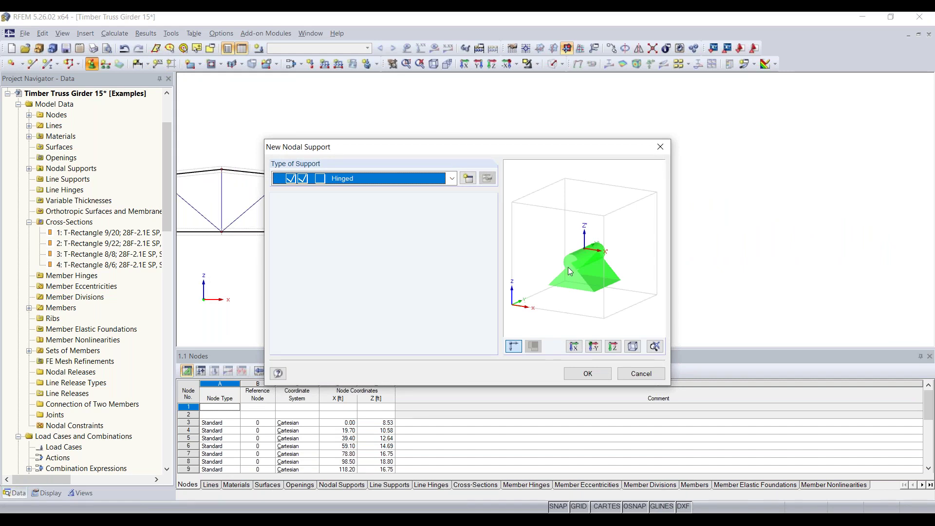
pyautogui.click(472, 180)
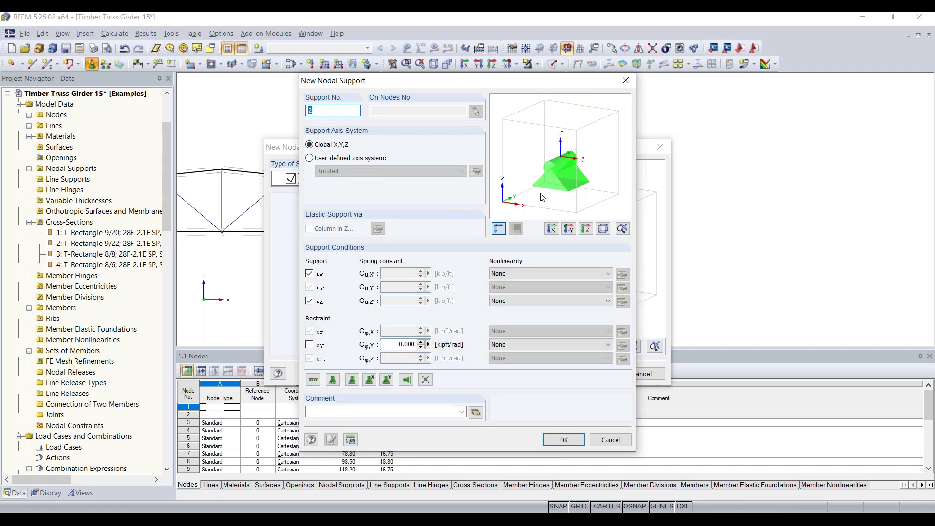
pyautogui.click(310, 274)
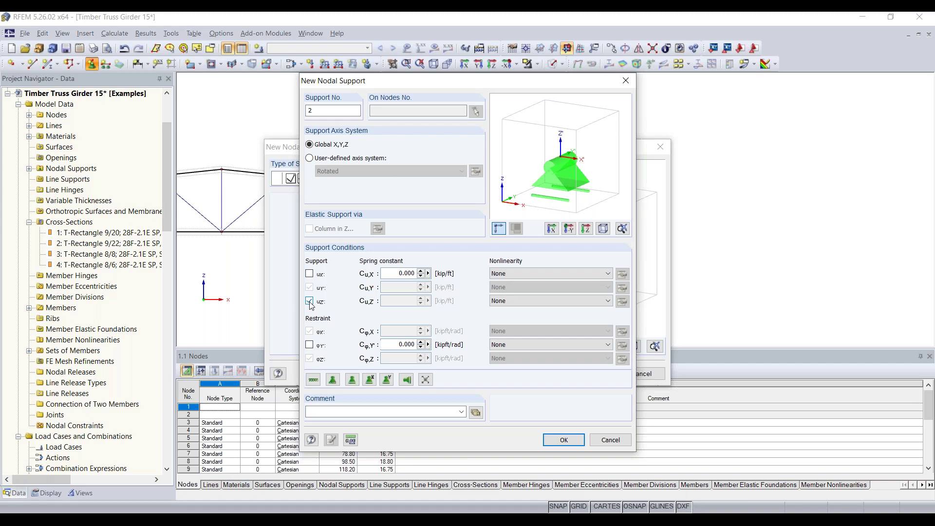
pyautogui.click(565, 439)
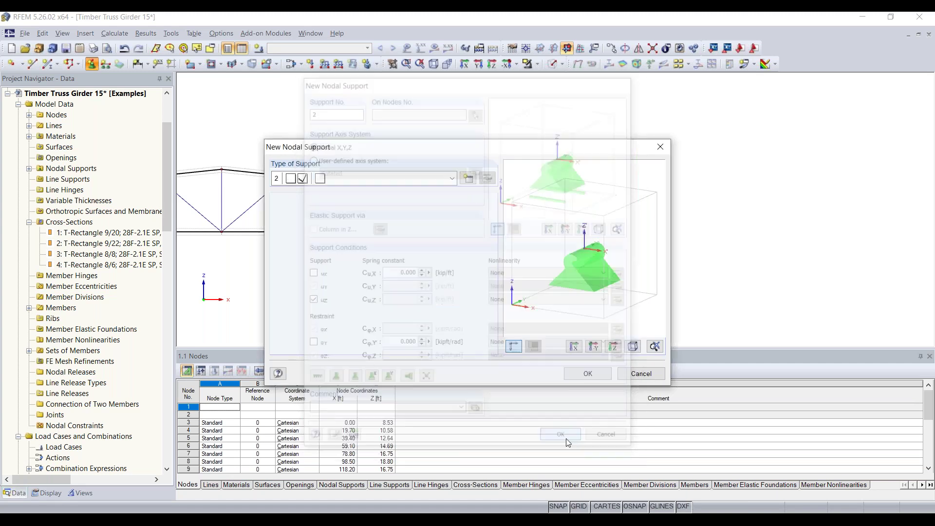
pyautogui.click(588, 374)
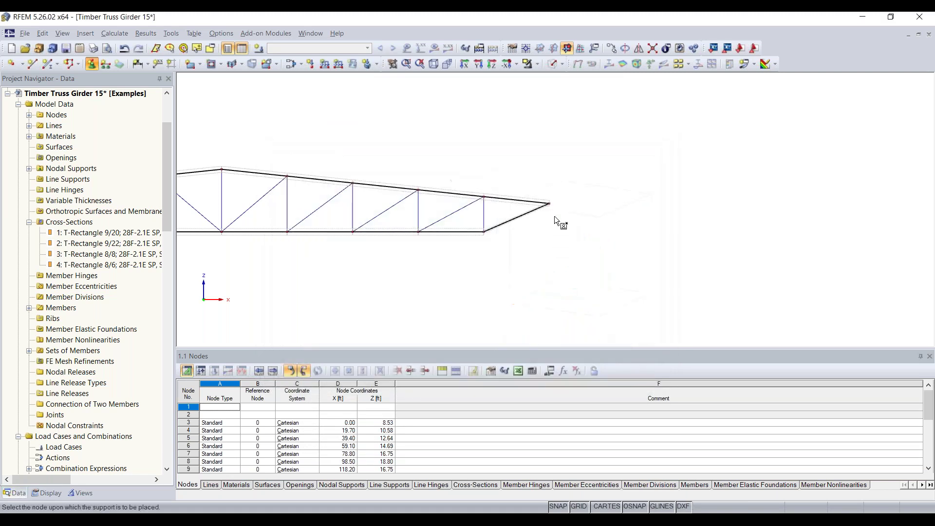
pyautogui.scroll(10, 545, 215)
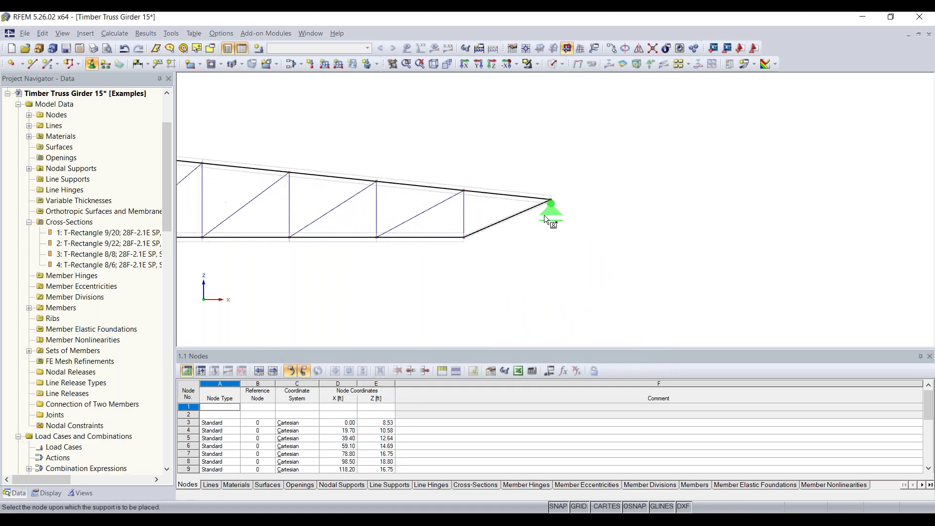
pyautogui.scroll(-11, 552, 198)
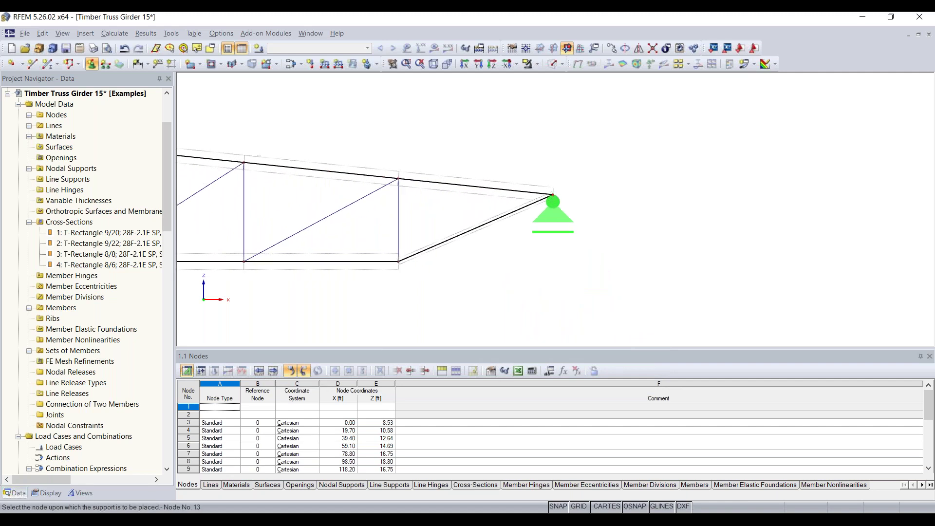
pyautogui.press('Escape')
# Step: Set the work plane's number of grid points dynamically according to the model size, and display the truss as a solid model
pyautogui.moveTo(425, 289); pyautogui.dragTo(690, 293, button='middle')
pyautogui.scroll(3, 615, 289)
pyautogui.scroll(1, 689, 293)
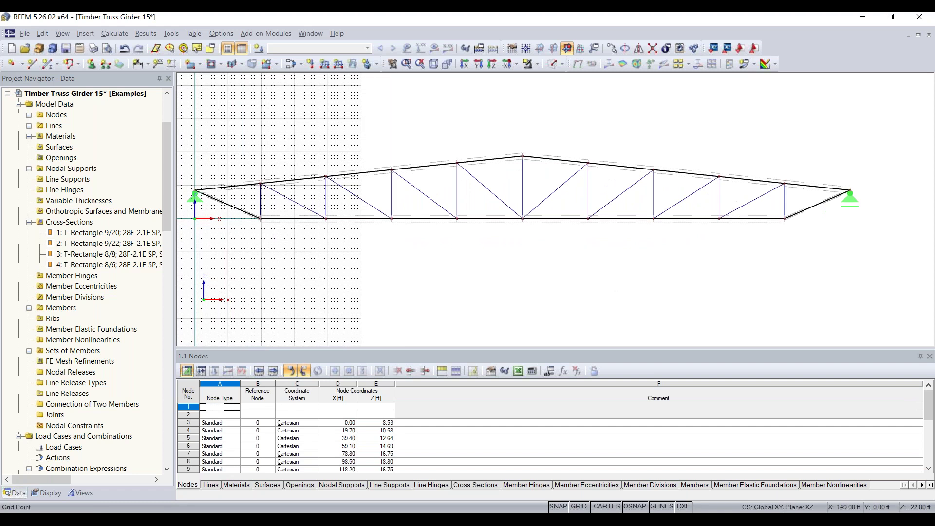
pyautogui.scroll(-4, 690, 292)
pyautogui.moveTo(579, 294); pyautogui.dragTo(607, 265, button='middle')
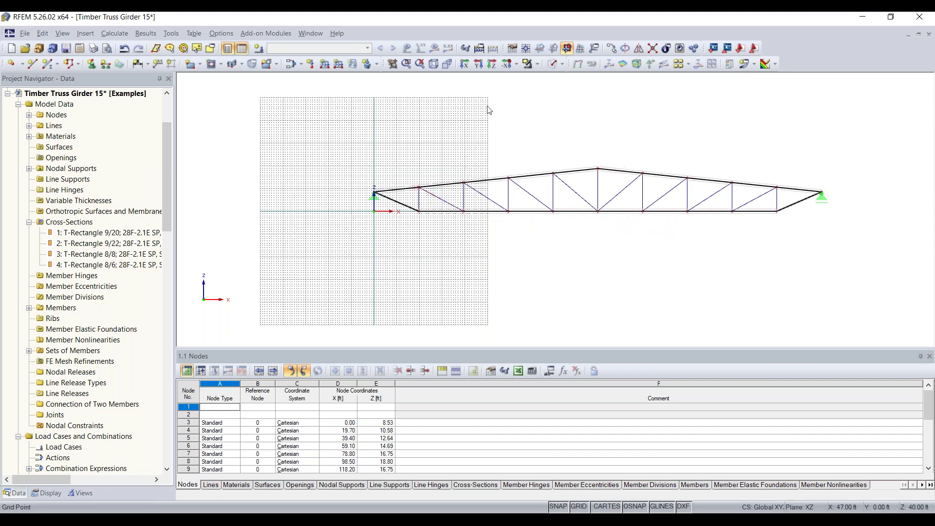
pyautogui.click(513, 52)
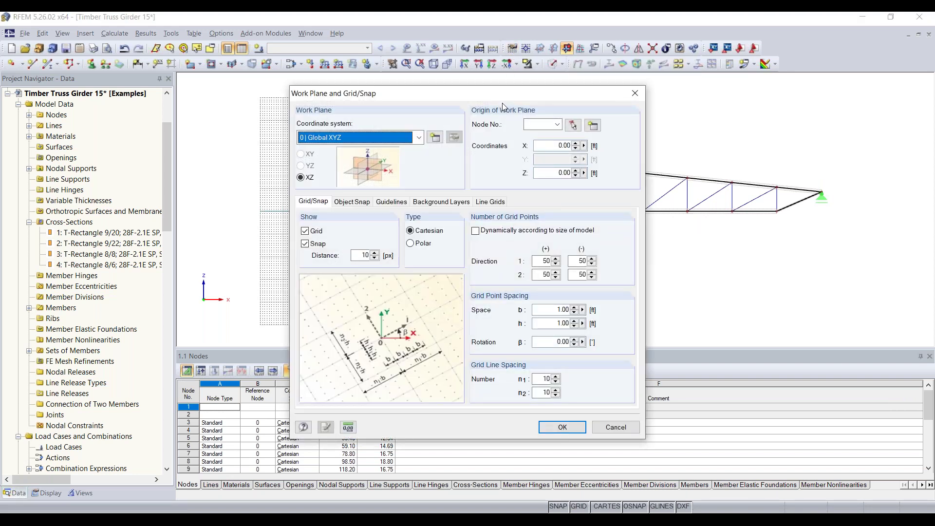
pyautogui.moveTo(493, 96); pyautogui.dragTo(492, 87)
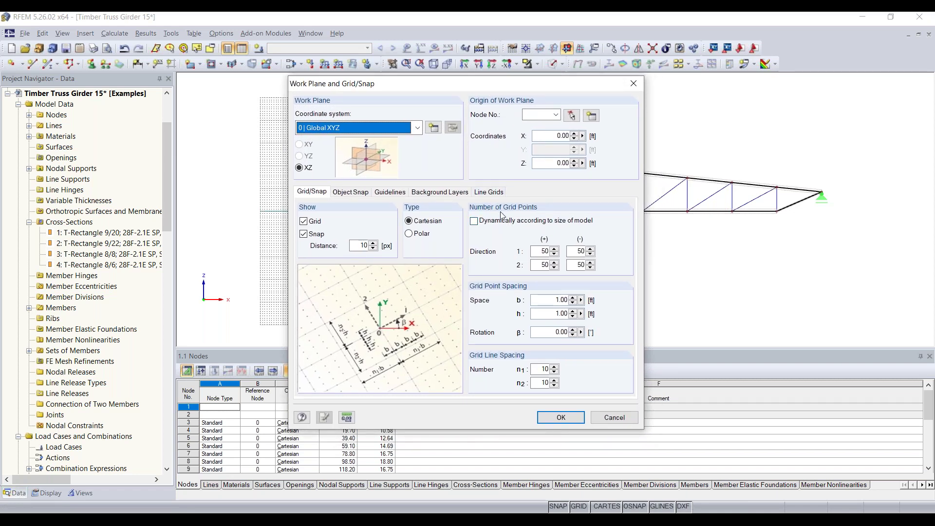
pyautogui.click(535, 225)
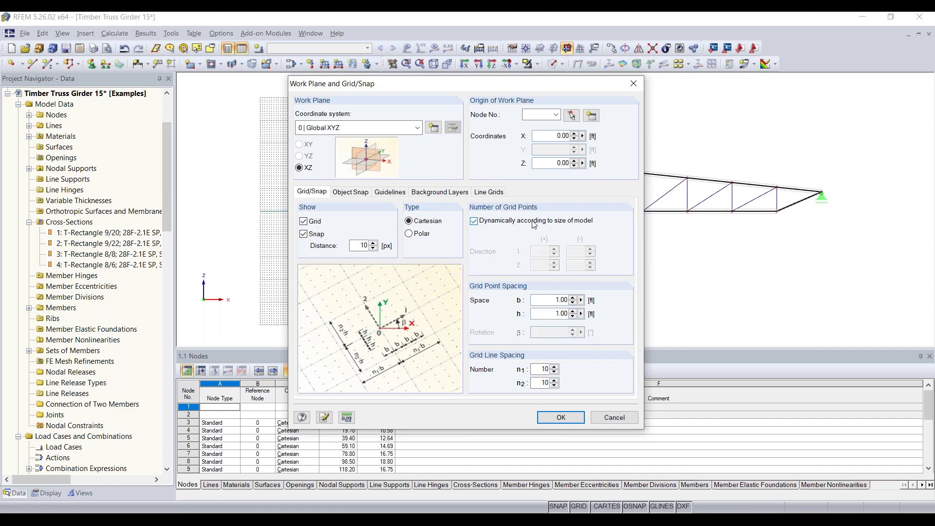
pyautogui.click(567, 415)
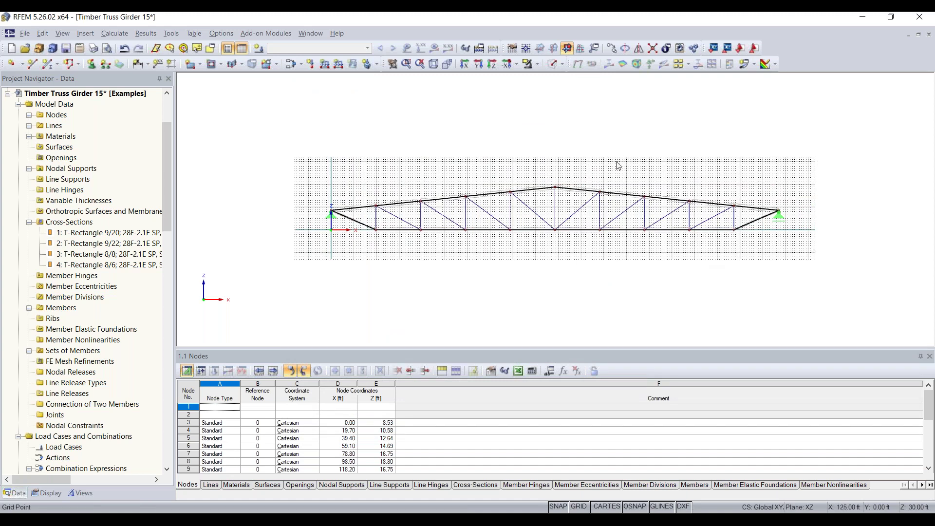
pyautogui.click(553, 64)
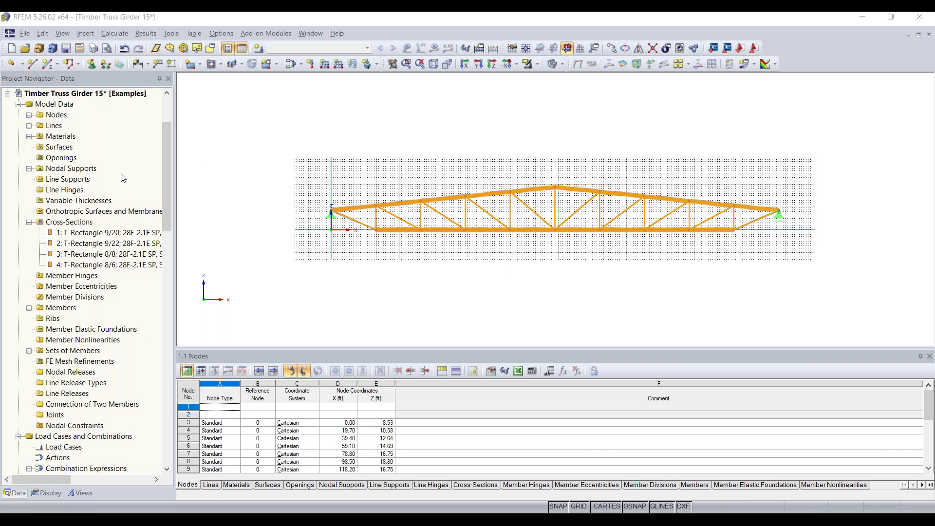
# Step: Switch to the Continous Plate 20 model and start defining a new line release there
pyautogui.scroll(3, 118, 178)
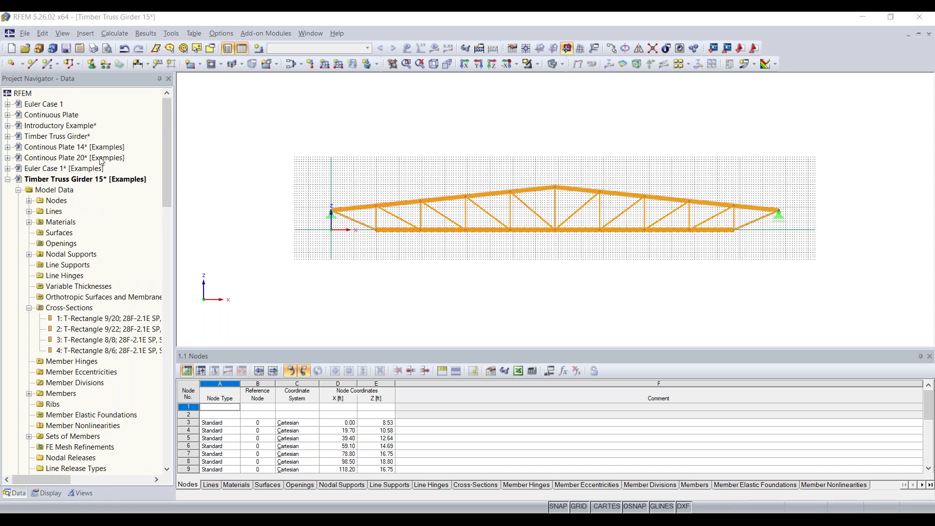
pyautogui.doubleClick(100, 158)
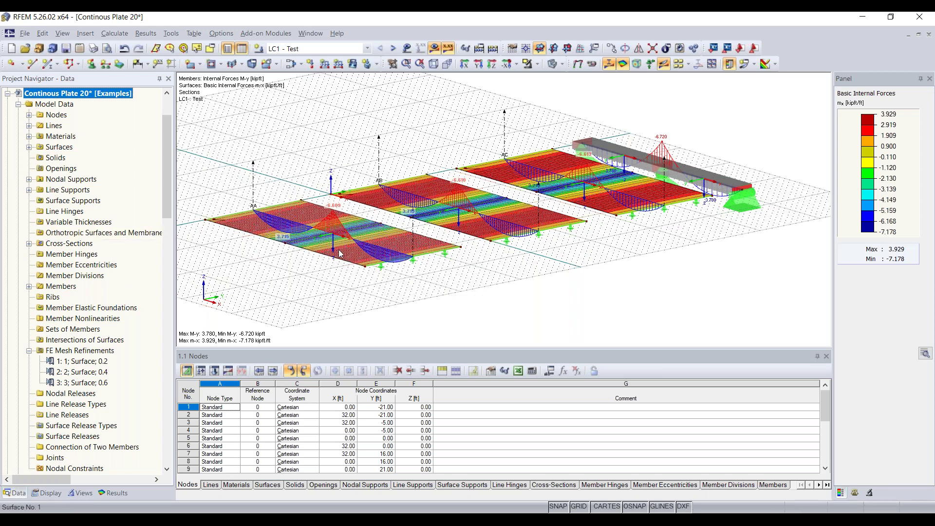
pyautogui.scroll(-3, 78, 287)
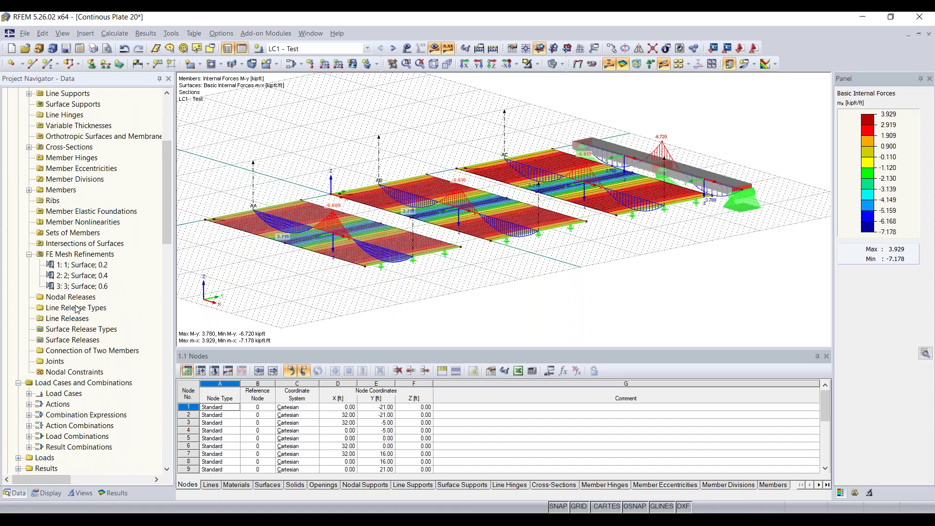
pyautogui.scroll(2, 75, 322)
pyautogui.scroll(-2, 76, 321)
pyautogui.click(69, 321)
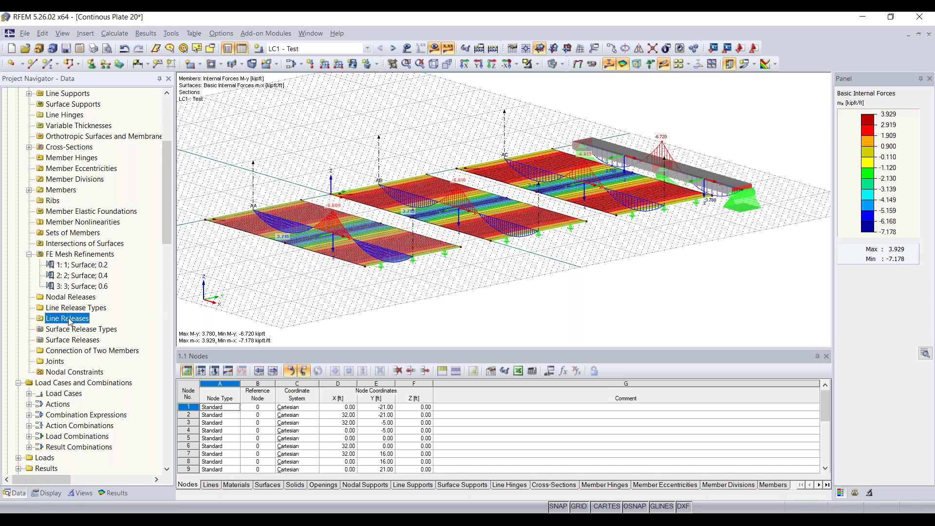
pyautogui.rightClick(70, 322)
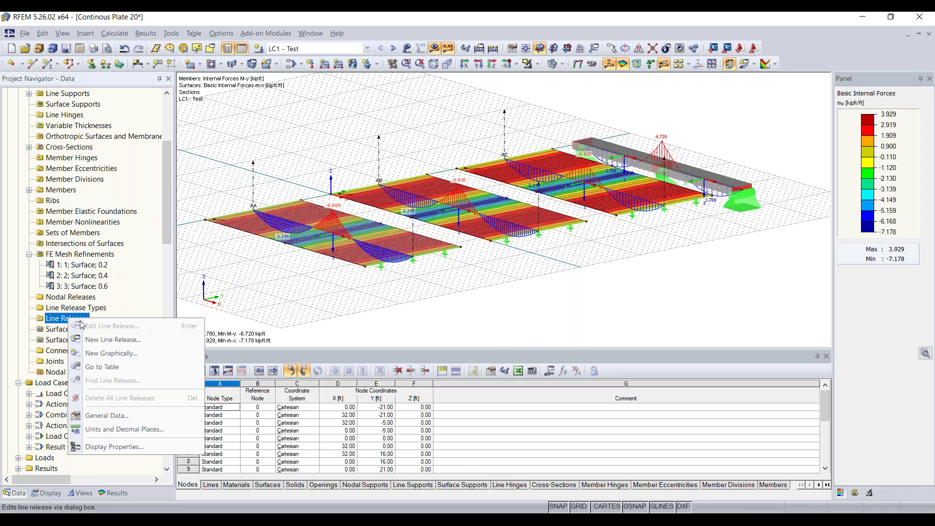
pyautogui.click(106, 340)
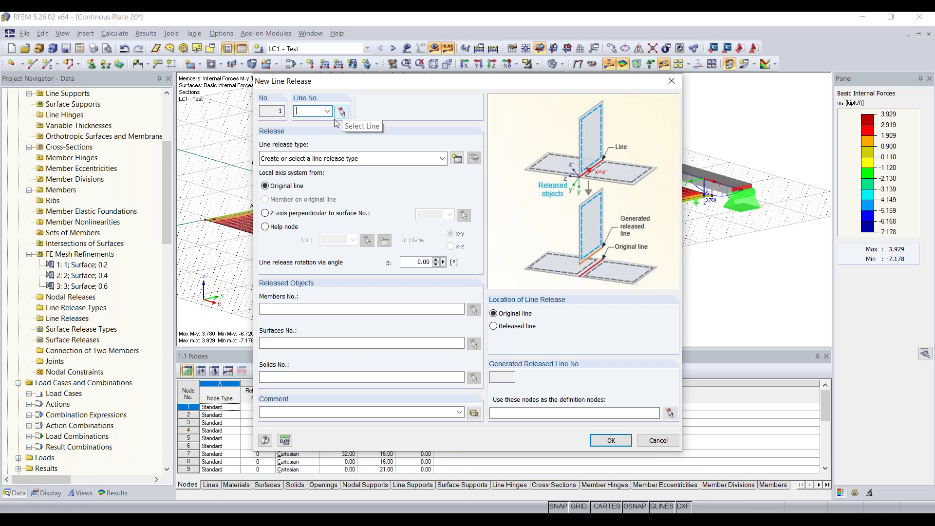
# Step: Examine the settings for a new line release type and discard the new line release
pyautogui.click(458, 163)
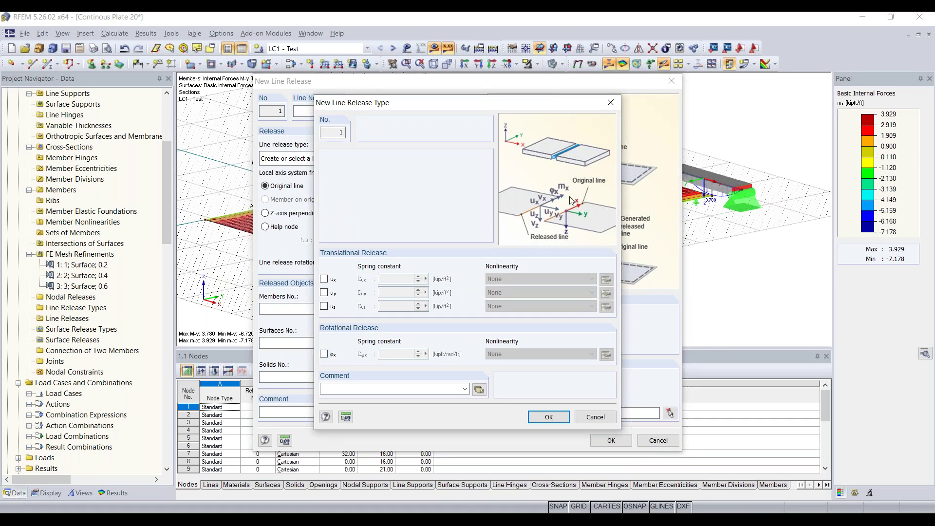
pyautogui.click(611, 103)
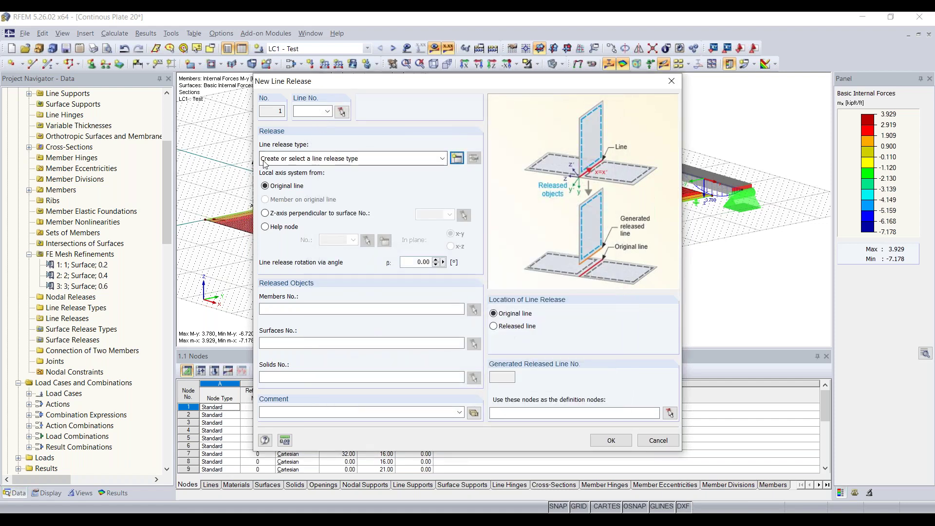
pyautogui.click(318, 341)
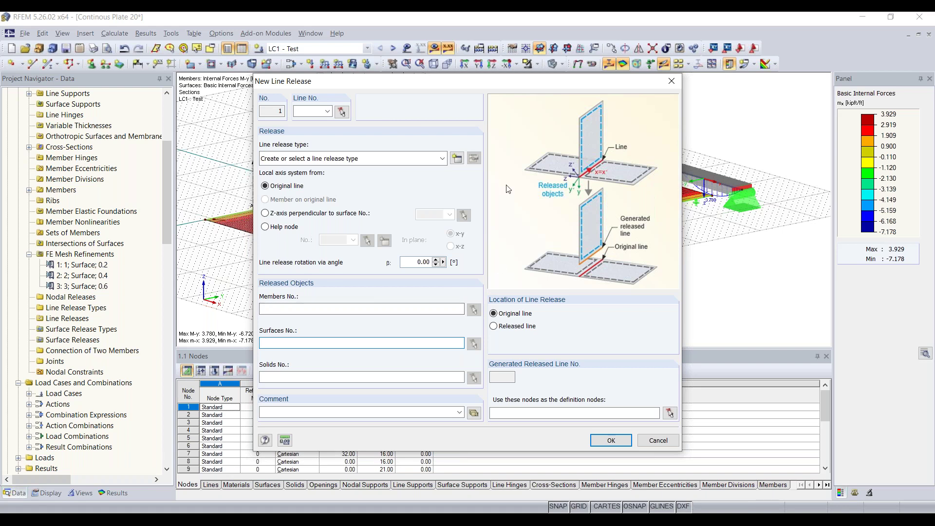
pyautogui.click(671, 82)
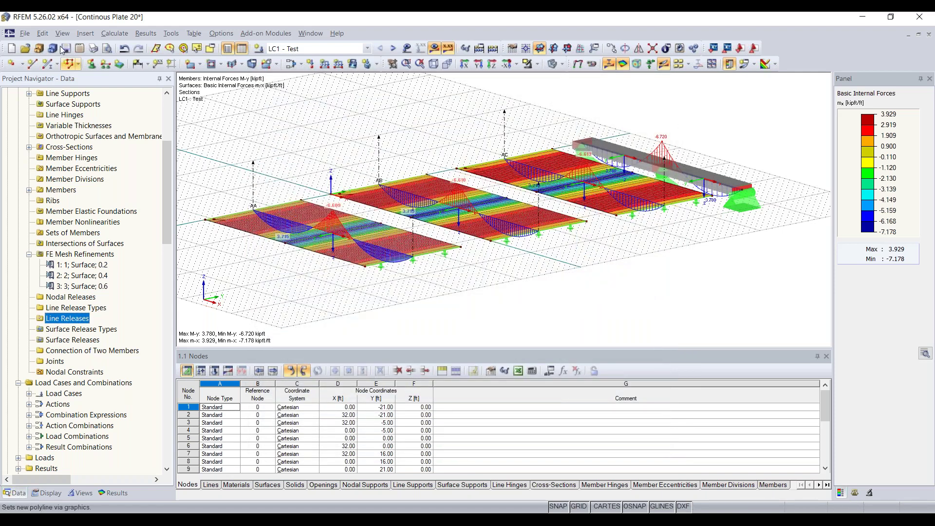
# Step: Switch to the Timber Truss Girder 15 model and expand its data structure for browsing
pyautogui.scroll(5, 49, 63)
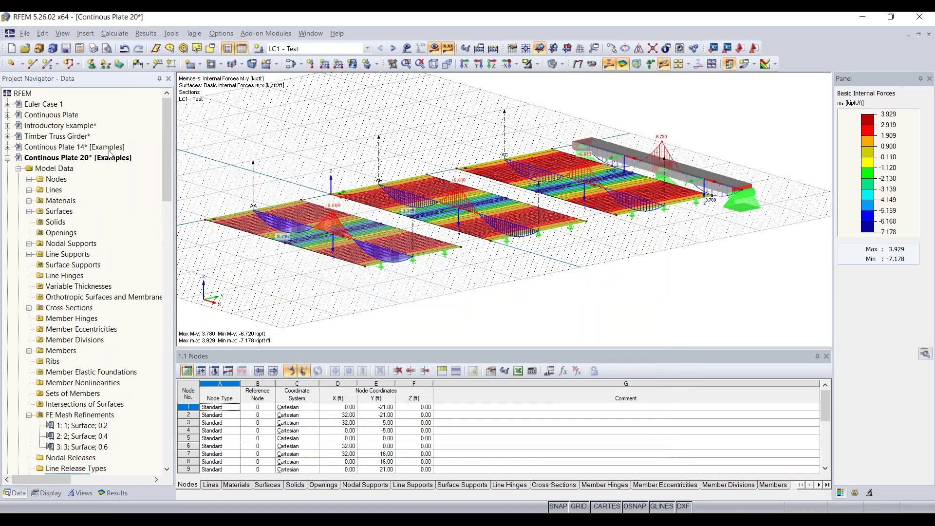
pyautogui.click(7, 157)
pyautogui.doubleClick(72, 179)
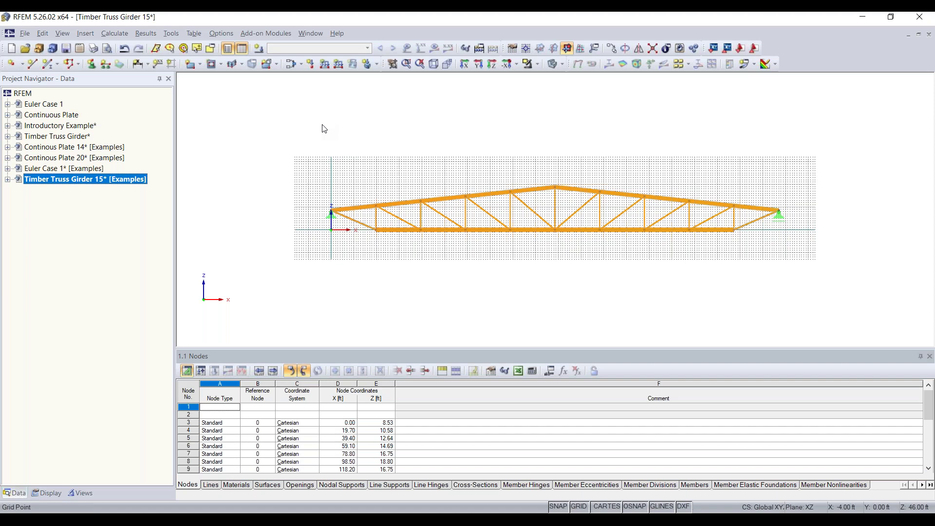
pyautogui.click(7, 179)
pyautogui.scroll(-3, 57, 209)
pyautogui.scroll(5, 81, 231)
pyautogui.scroll(-2, 93, 292)
pyautogui.scroll(2, 97, 332)
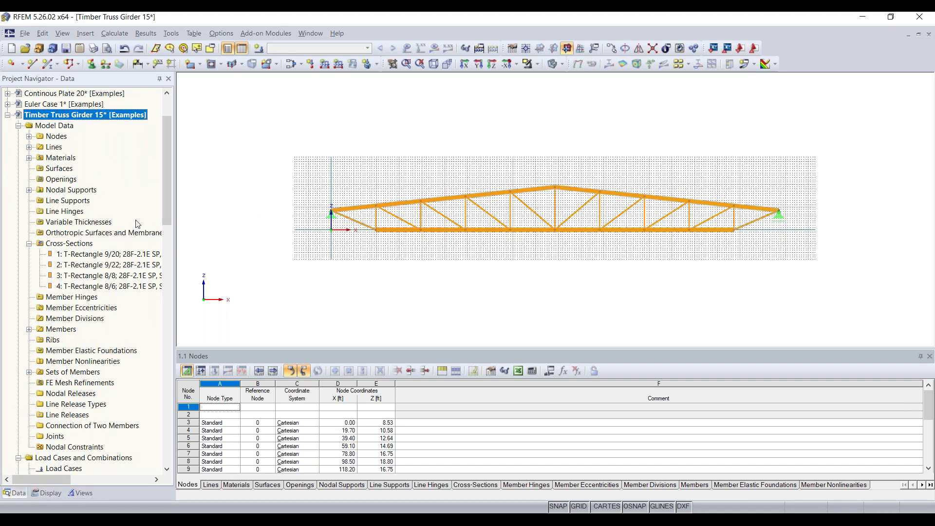
# Step: Bring up the user-defined views and visibilities for the timber truss model
pyautogui.click(48, 494)
pyautogui.click(80, 493)
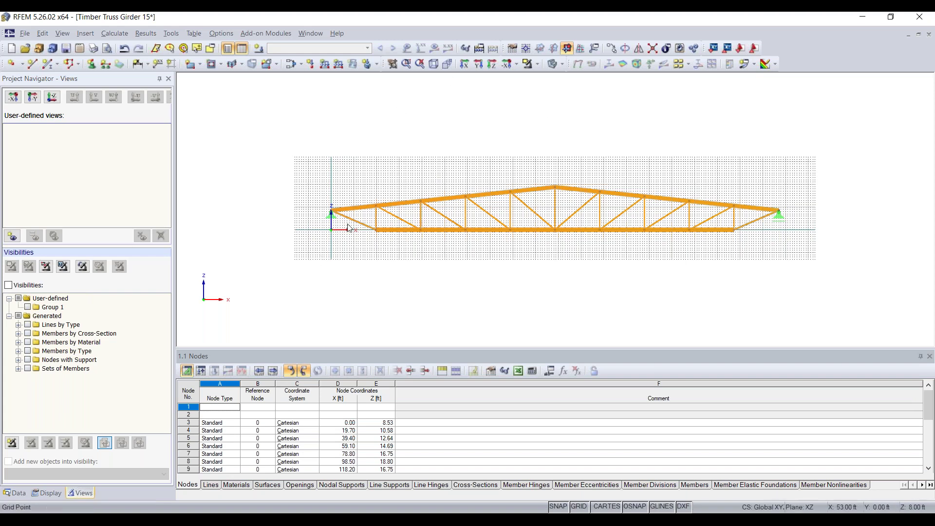
pyautogui.scroll(1, 320, 234)
pyautogui.scroll(1, 338, 228)
pyautogui.scroll(1, 366, 229)
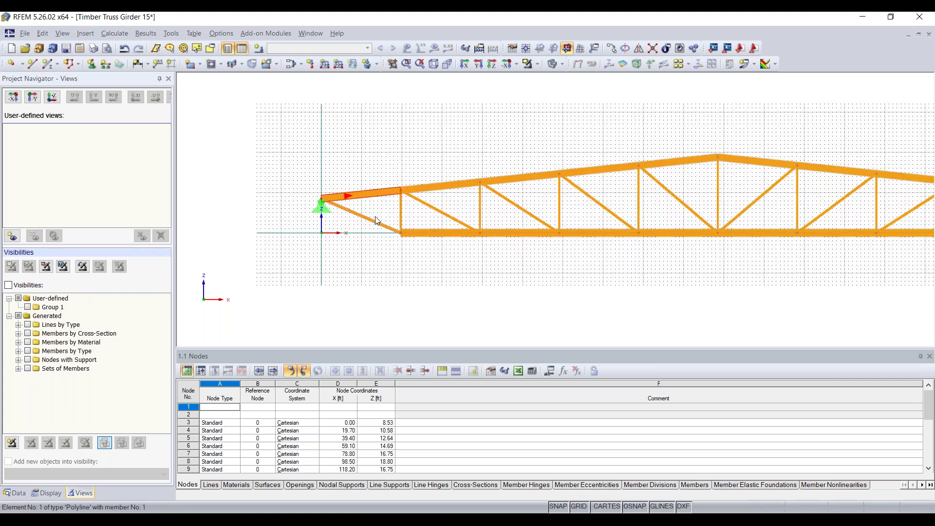
# Step: Select the support and the three members of the truss's left end bay and activate the visibilities
pyautogui.moveTo(293, 265); pyautogui.dragTo(295, 187)
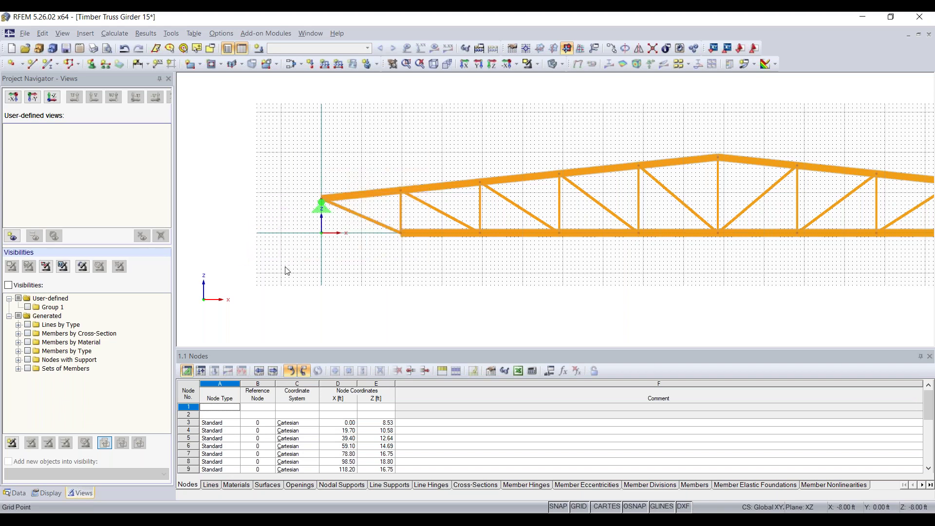
pyautogui.moveTo(281, 267); pyautogui.dragTo(436, 160)
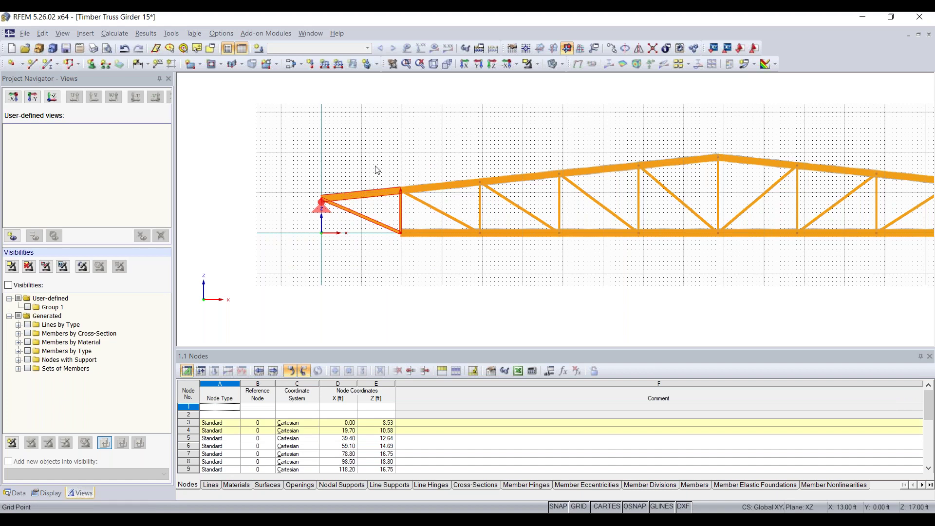
pyautogui.click(22, 286)
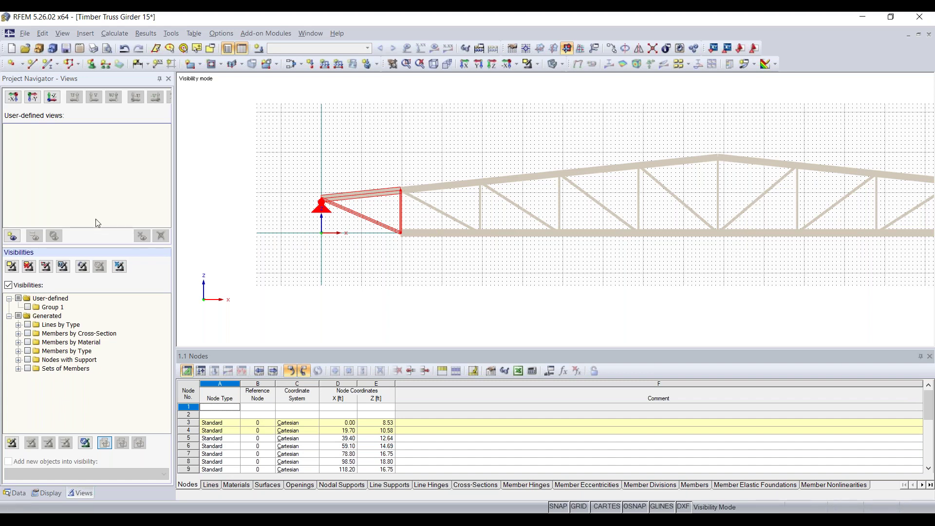
# Step: Save the current display as a user-defined view named Story 1
pyautogui.click(12, 237)
pyautogui.write('Story 1')
pyautogui.click(496, 291)
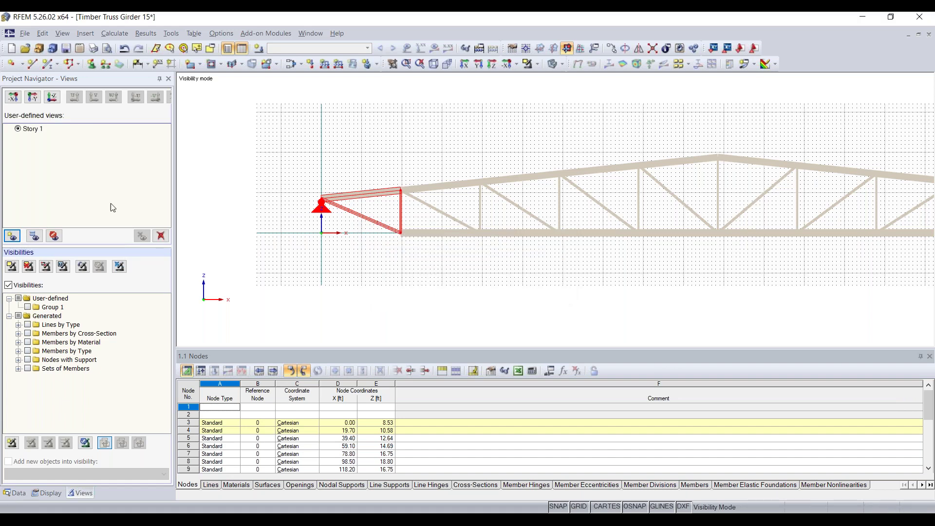
# Step: Toggle the hidden background objects and the wired or solid model display off and on again
pyautogui.rightClick(451, 258)
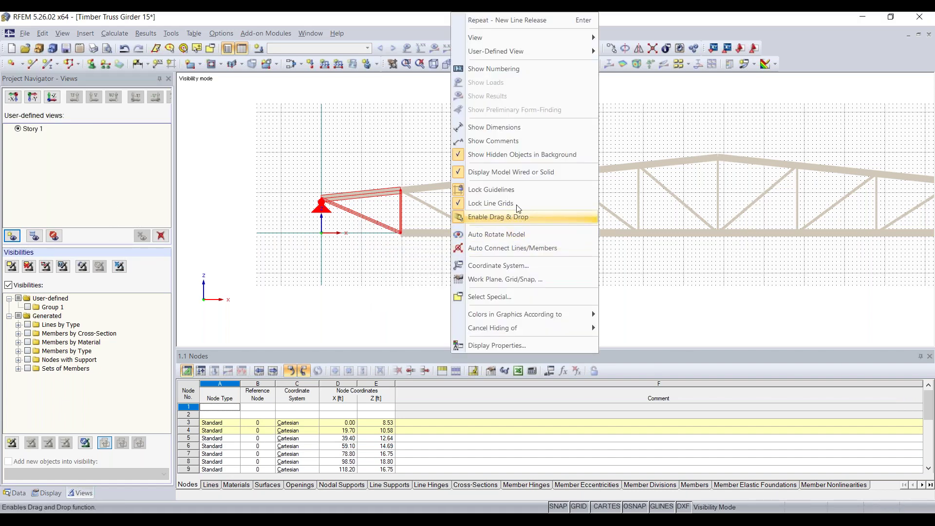
pyautogui.click(503, 157)
pyautogui.rightClick(448, 173)
pyautogui.click(487, 173)
pyautogui.rightClick(486, 172)
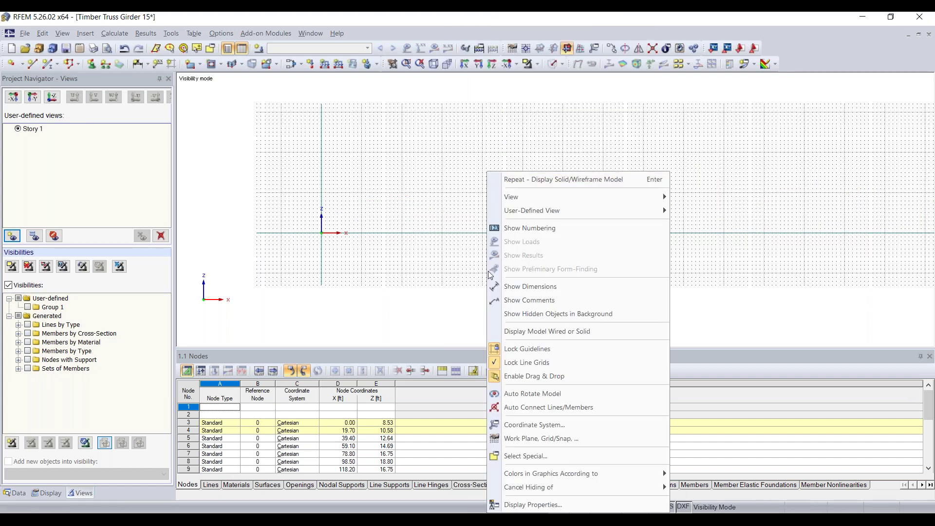
pyautogui.click(547, 327)
pyautogui.rightClick(448, 224)
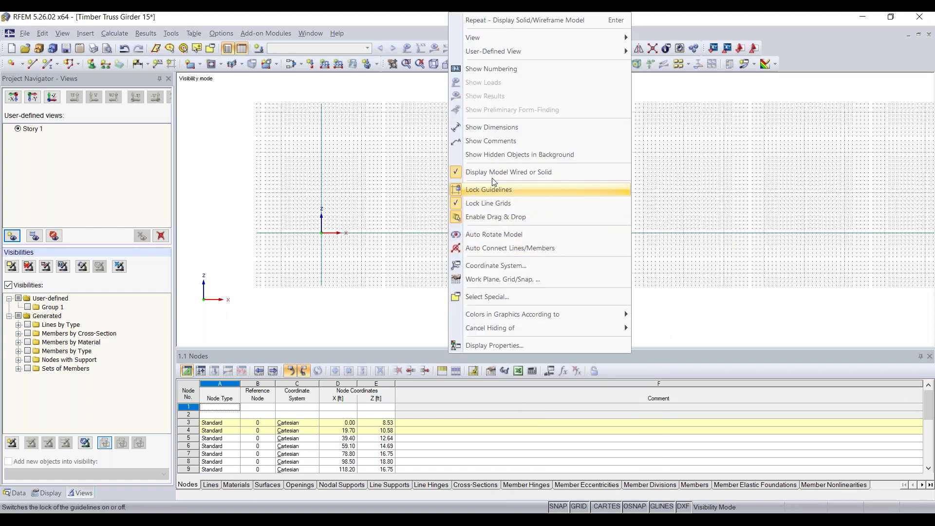
pyautogui.click(486, 156)
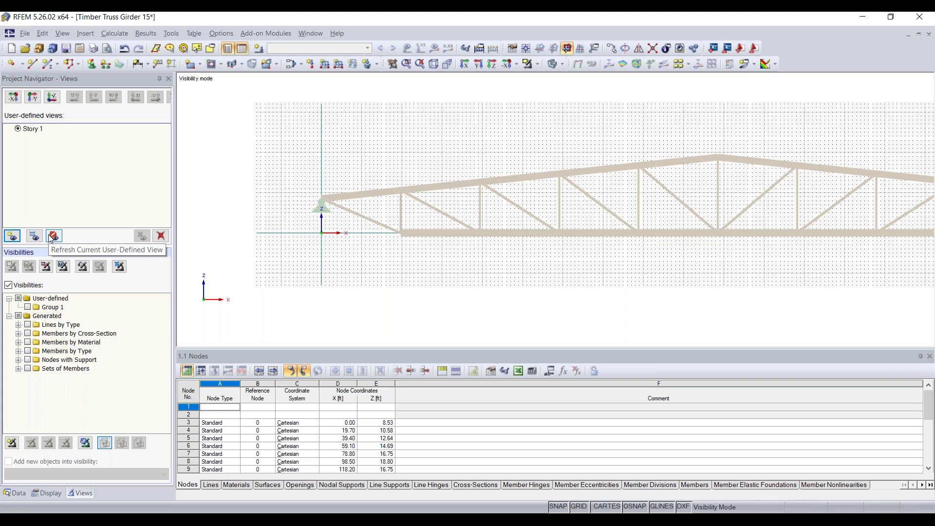
# Step: Delete the Story 1 user-defined view and deactivate the visibilities
pyautogui.click(161, 235)
pyautogui.click(448, 281)
pyautogui.rightClick(468, 90)
pyautogui.click(336, 150)
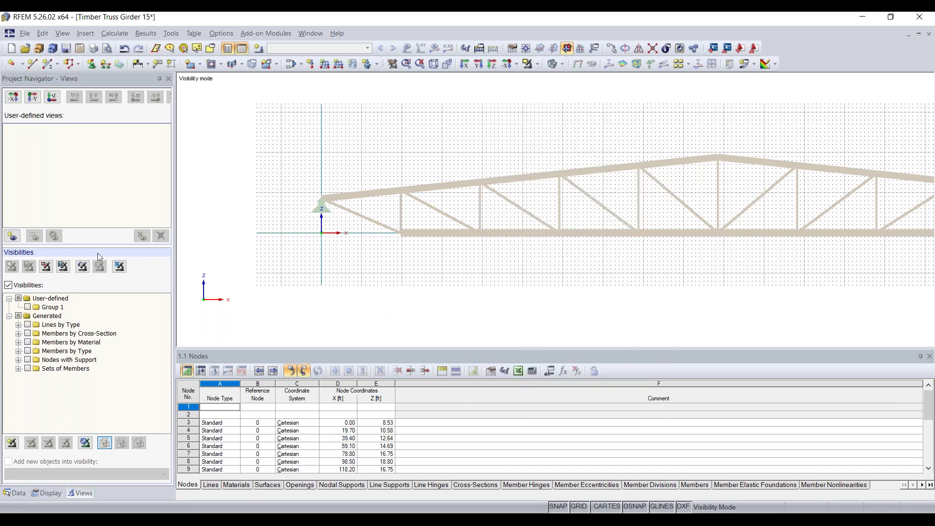
pyautogui.click(9, 285)
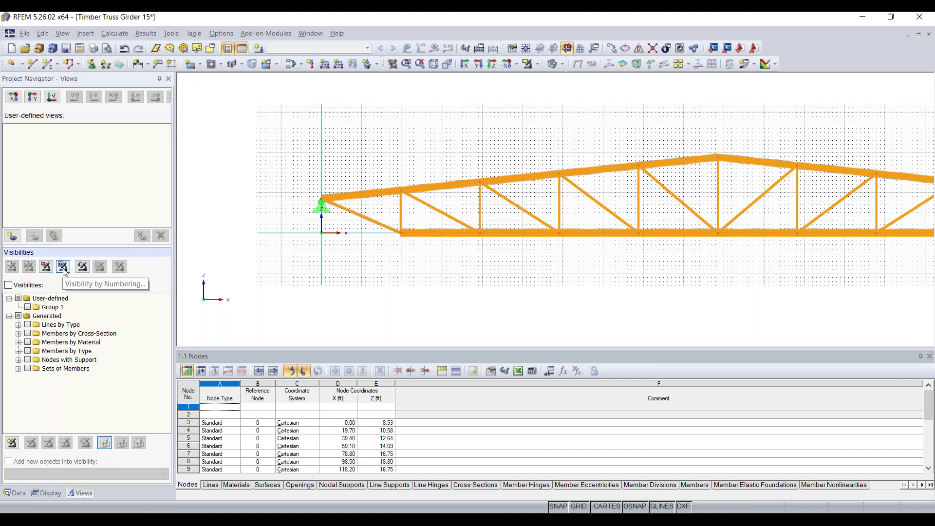
# Step: Restrict visibility to a window around the truss's left end bay and save it as user-defined view Story 1
pyautogui.click(46, 267)
pyautogui.moveTo(300, 254); pyautogui.dragTo(442, 162)
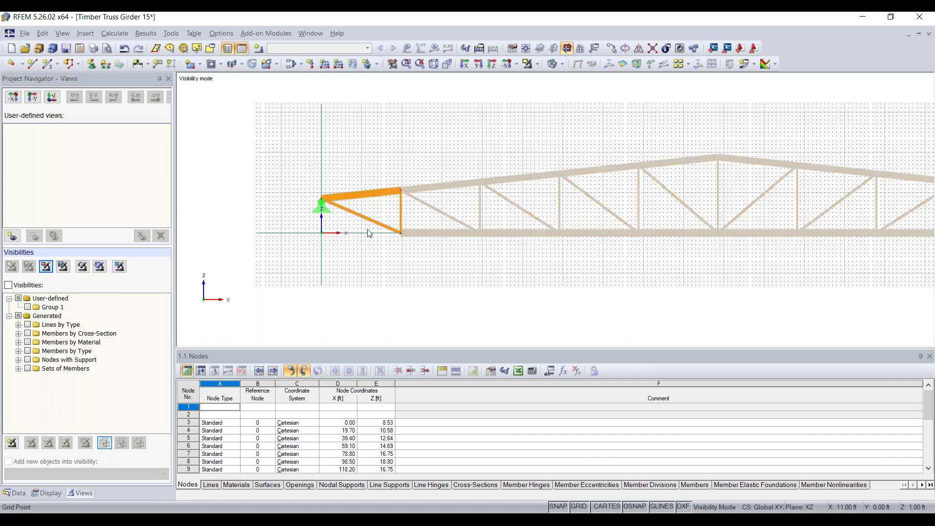
pyautogui.click(12, 235)
pyautogui.write('Story 1')
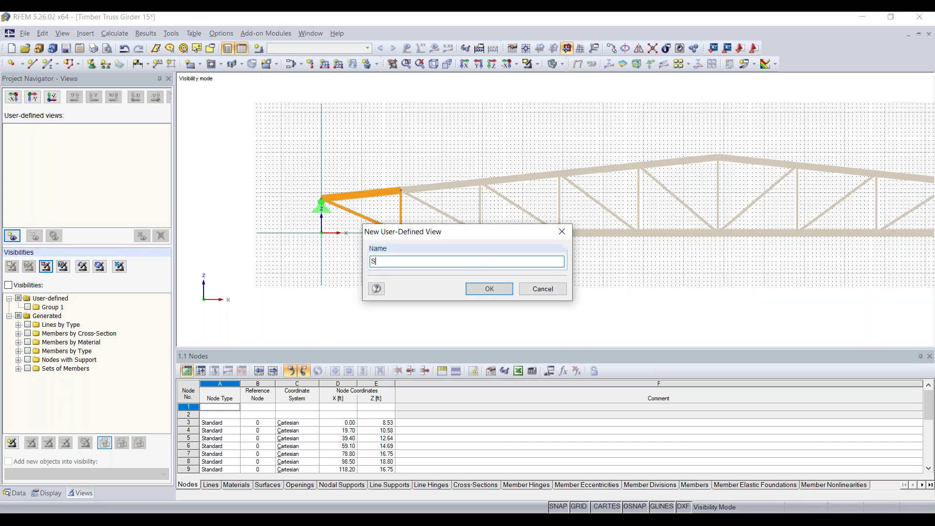
pyautogui.click(500, 288)
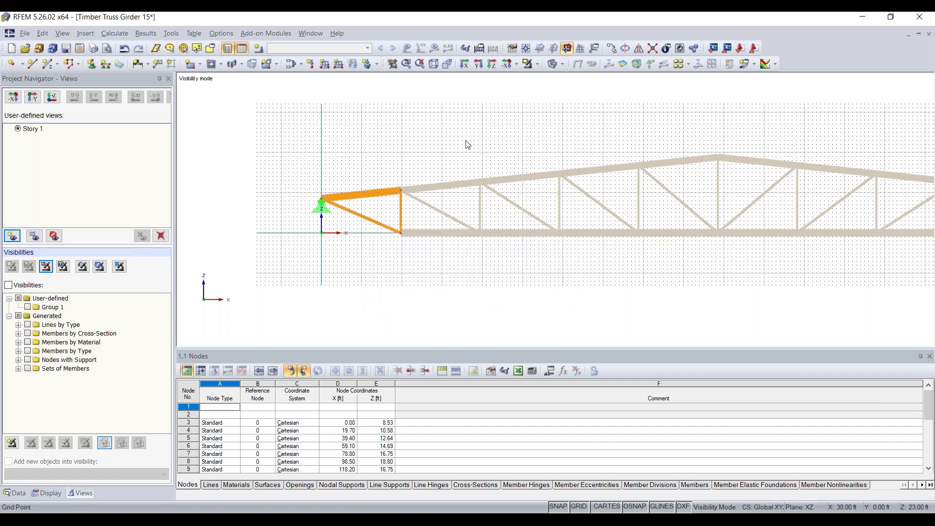
# Step: Turn off hidden objects in the background and refresh the current user-defined view
pyautogui.rightClick(448, 138)
pyautogui.click(508, 280)
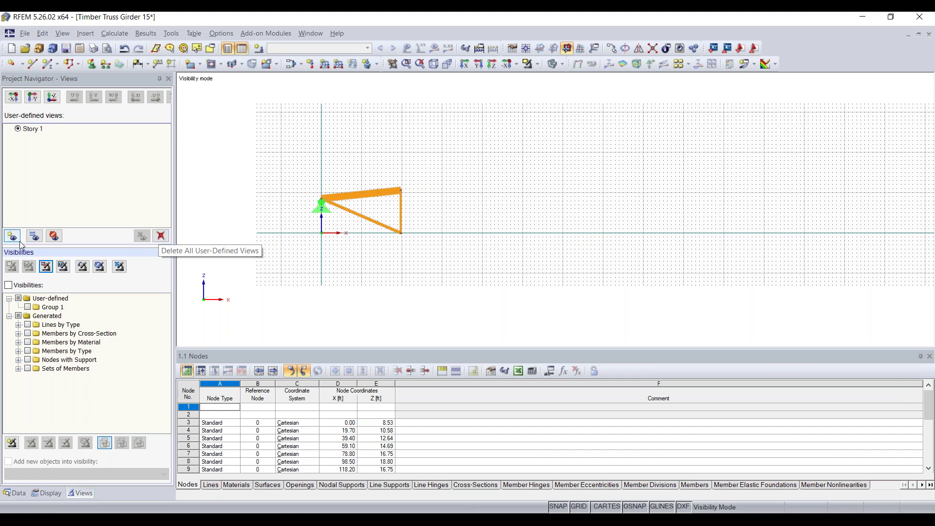
pyautogui.click(54, 236)
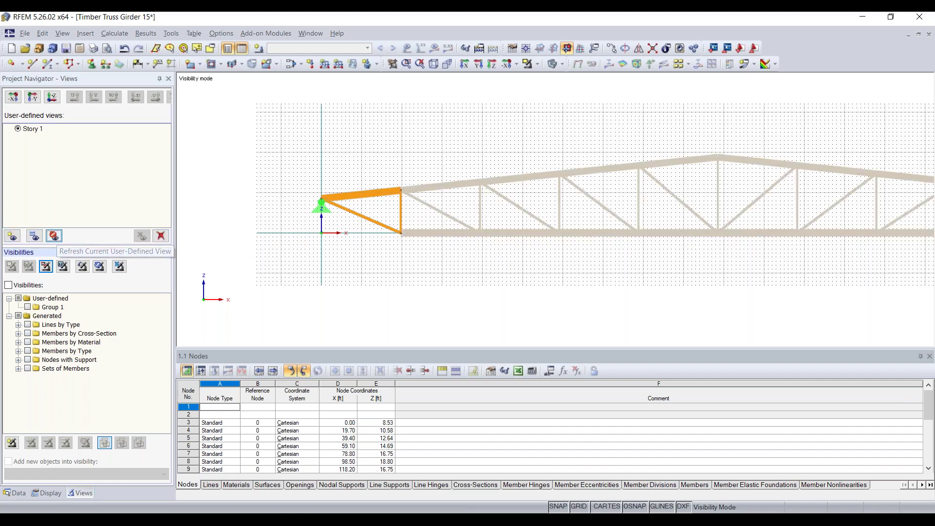
# Step: Toggle the display of hidden objects in the background off and on again
pyautogui.rightClick(385, 153)
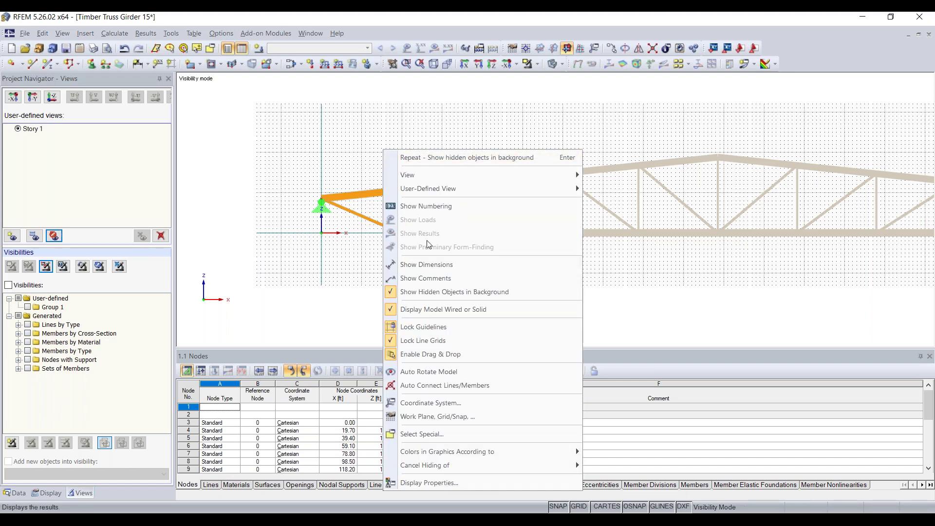
pyautogui.click(428, 290)
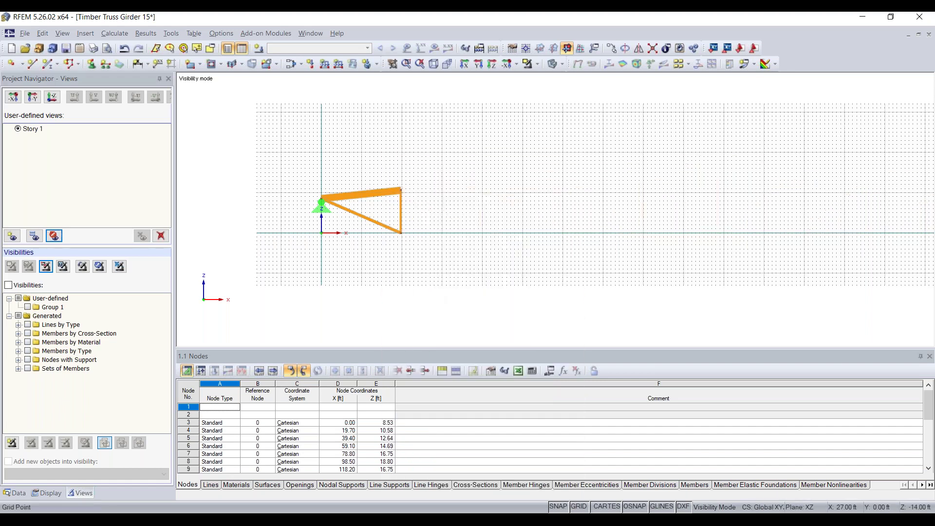
pyautogui.rightClick(386, 152)
pyautogui.click(431, 295)
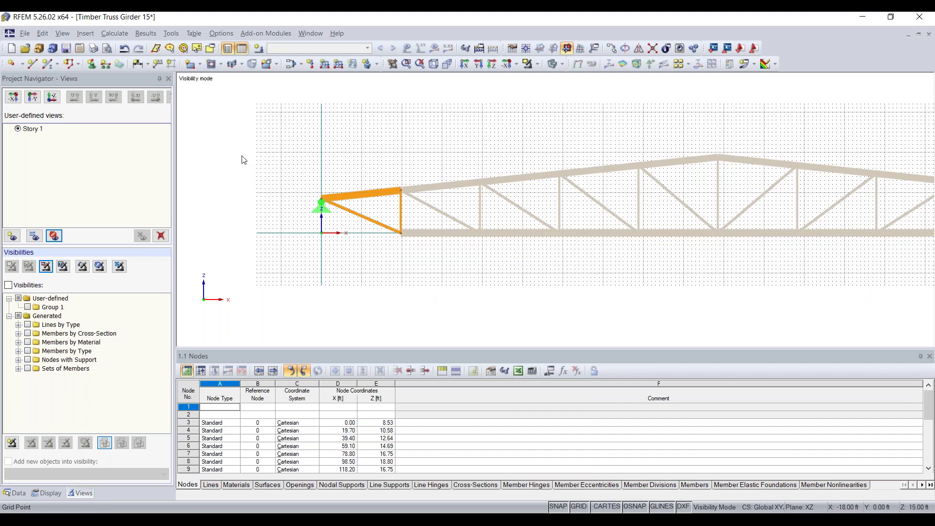
# Step: Cancel visibility mode to show the whole truss and reapply the Story 1 view
pyautogui.scroll(-2, 242, 183)
pyautogui.moveTo(243, 183); pyautogui.dragTo(240, 193, button='middle')
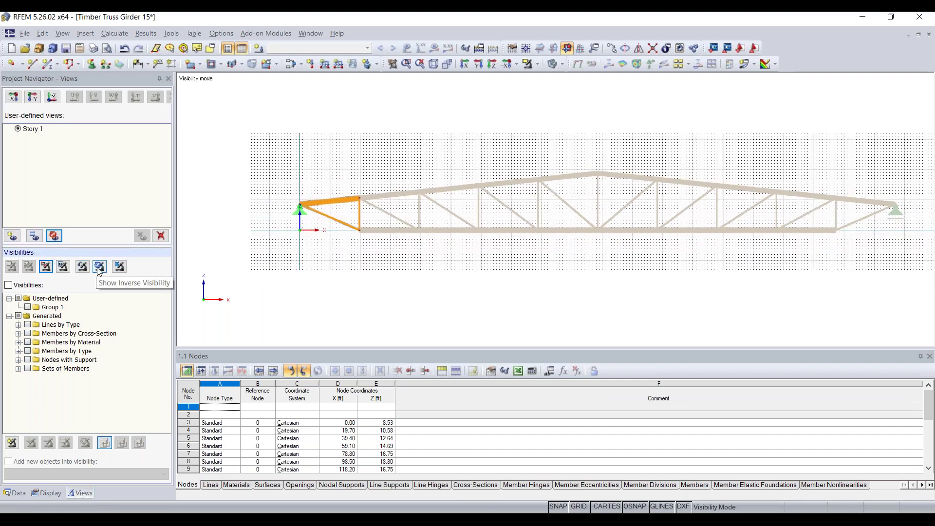
pyautogui.click(119, 267)
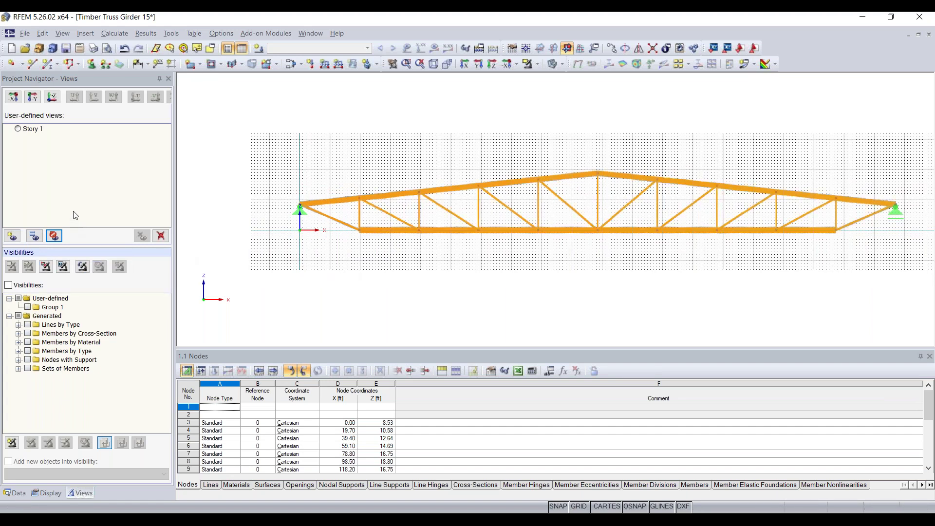
pyautogui.click(19, 129)
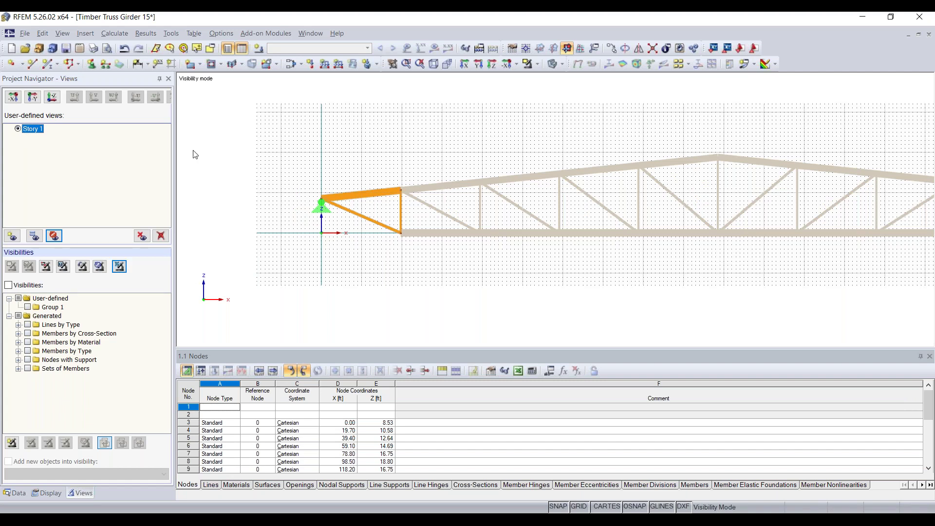
# Step: Turn off the hidden background objects, and restore them by cancelling visibility mode and reapplying Story 1
pyautogui.rightClick(319, 159)
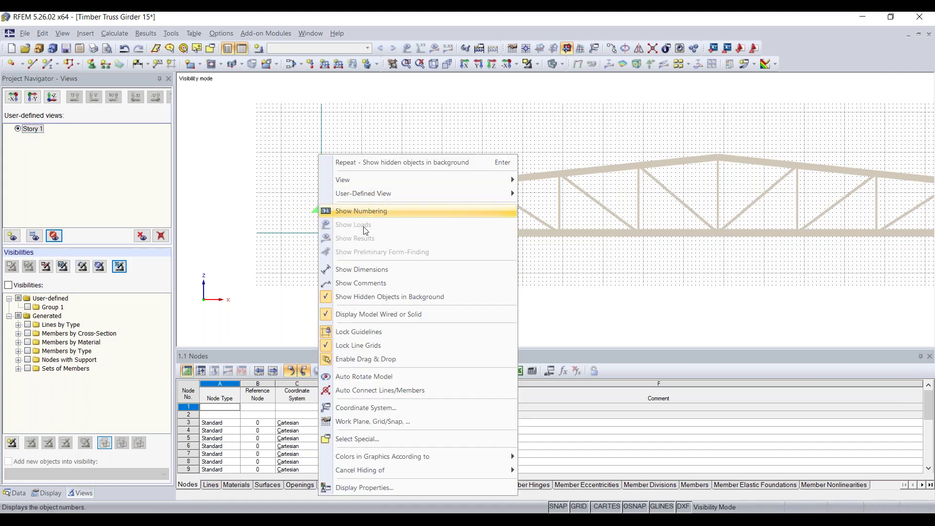
pyautogui.click(378, 295)
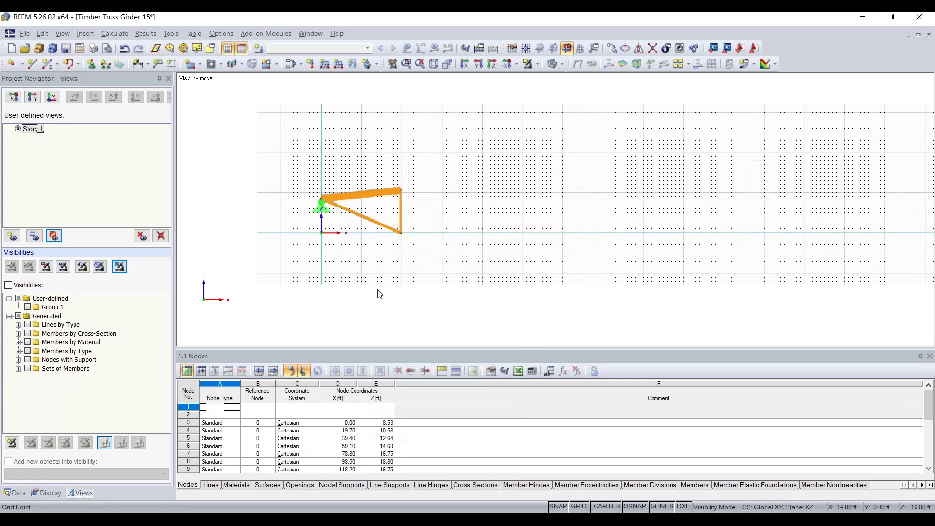
pyautogui.click(119, 266)
pyautogui.click(19, 129)
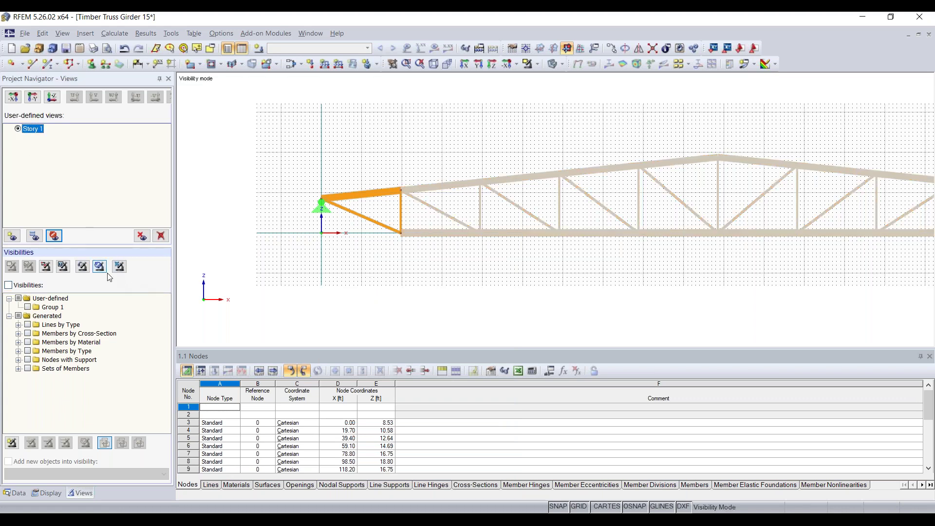
pyautogui.click(15, 494)
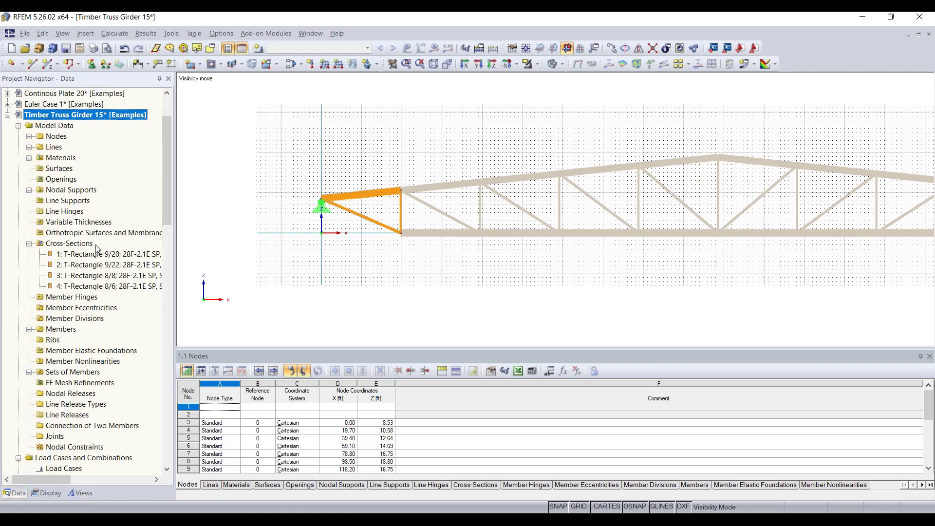
pyautogui.click(54, 496)
pyautogui.click(75, 495)
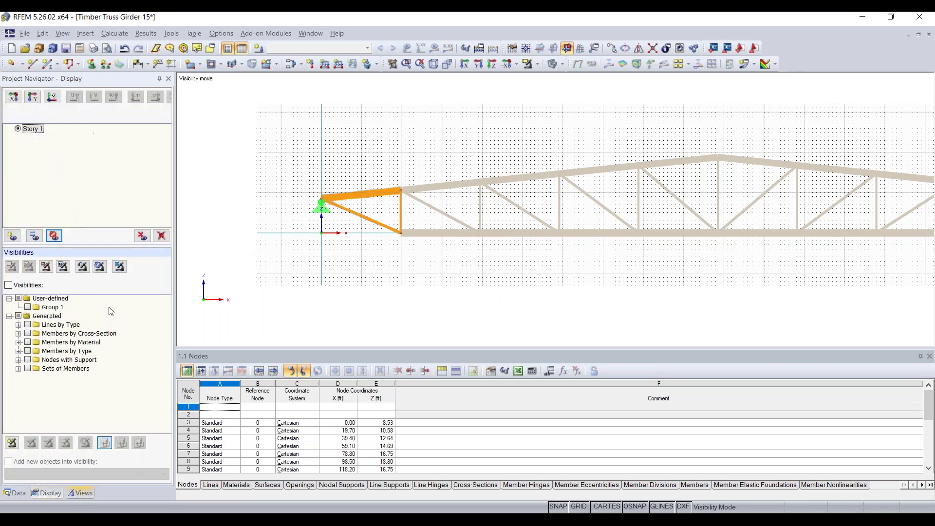
# Step: Cancel visibility mode to show the full truss and bring up the model's data tree in the navigator
pyautogui.click(117, 270)
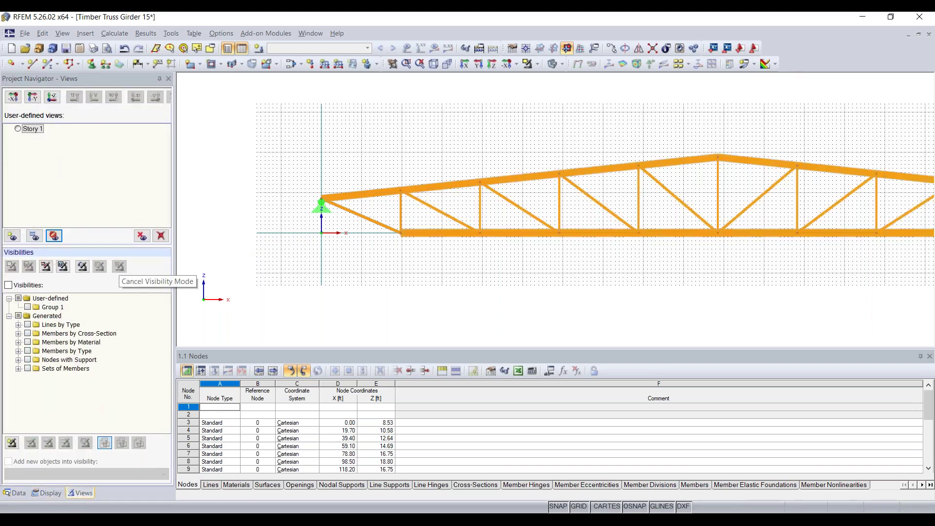
pyautogui.click(15, 493)
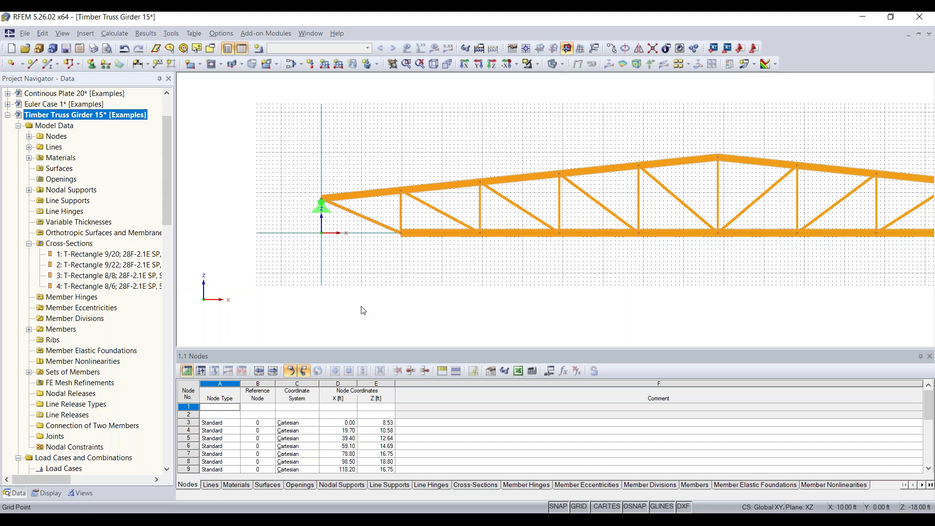
# Step: Taper the top-chord member just left of the ridge by assigning T-Rectangle 8/8 as its member-end cross-section
pyautogui.scroll(-5, 512, 294)
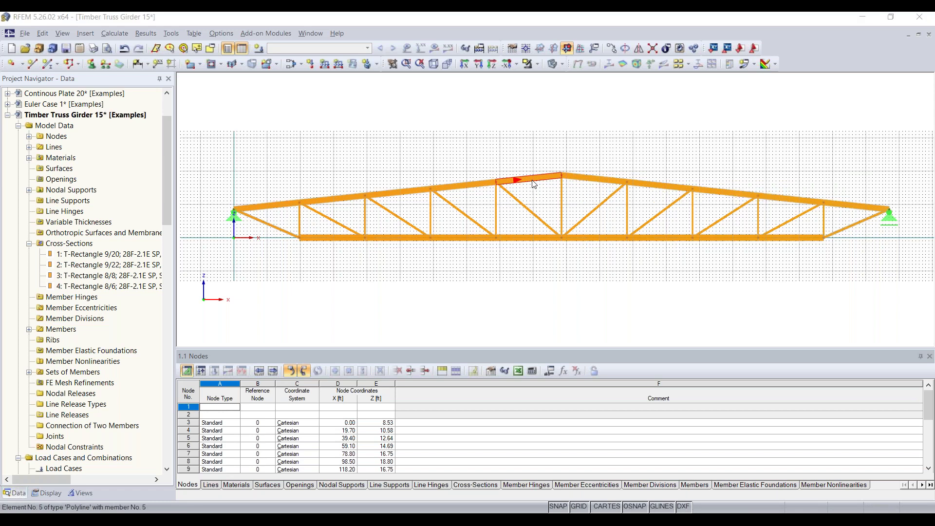
pyautogui.doubleClick(534, 184)
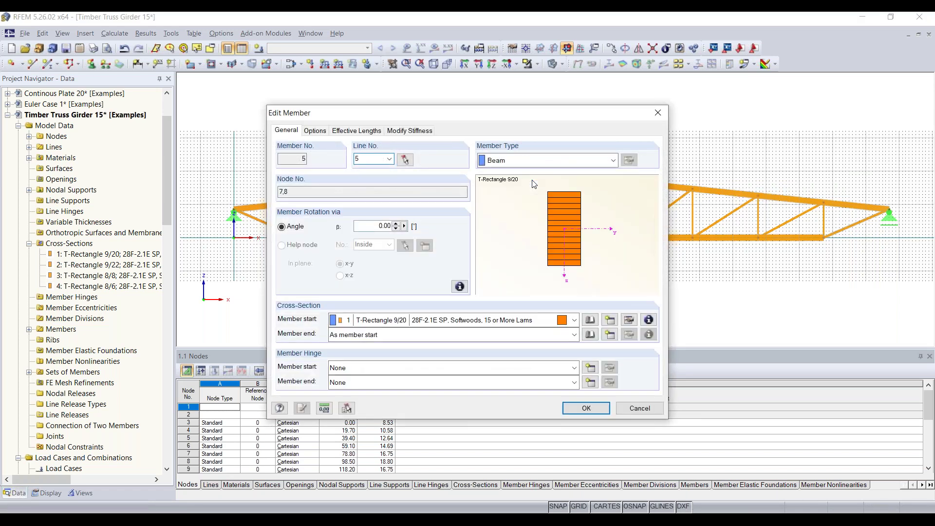
pyautogui.moveTo(536, 122); pyautogui.dragTo(521, 95)
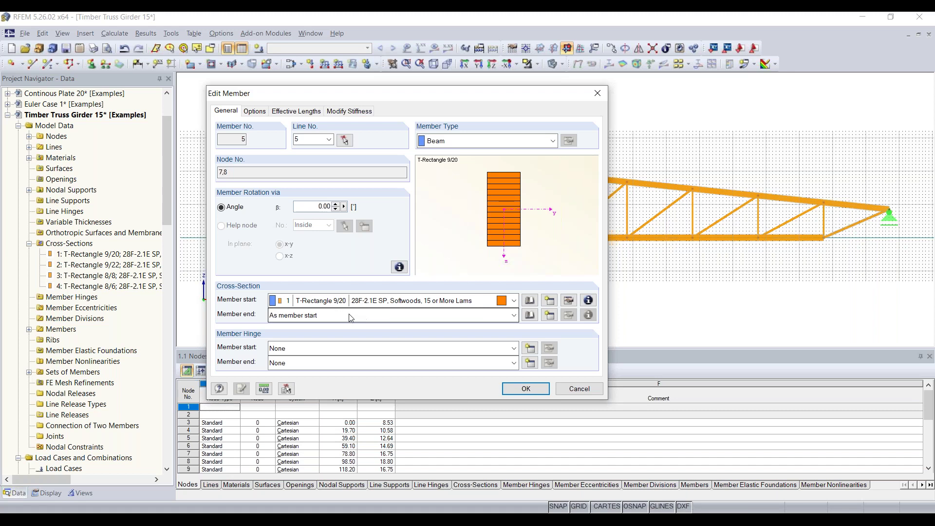
pyautogui.click(407, 315)
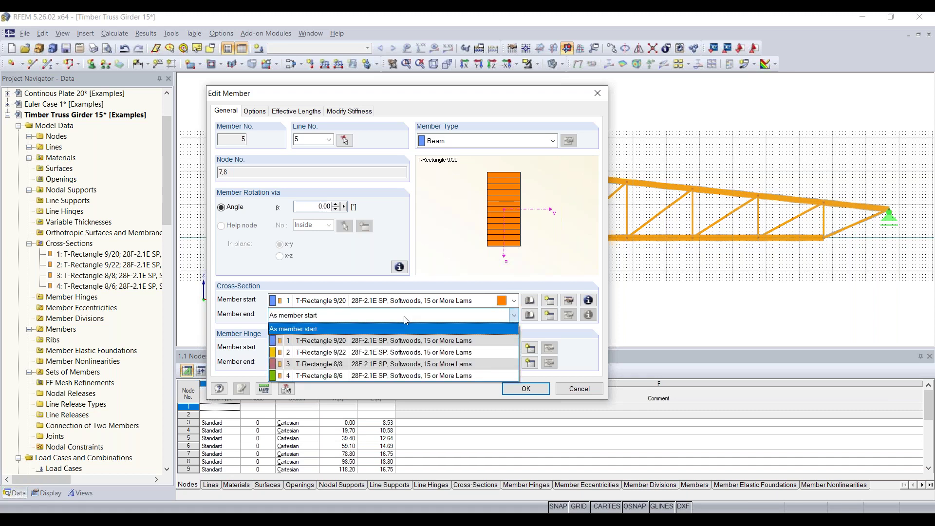
pyautogui.click(396, 364)
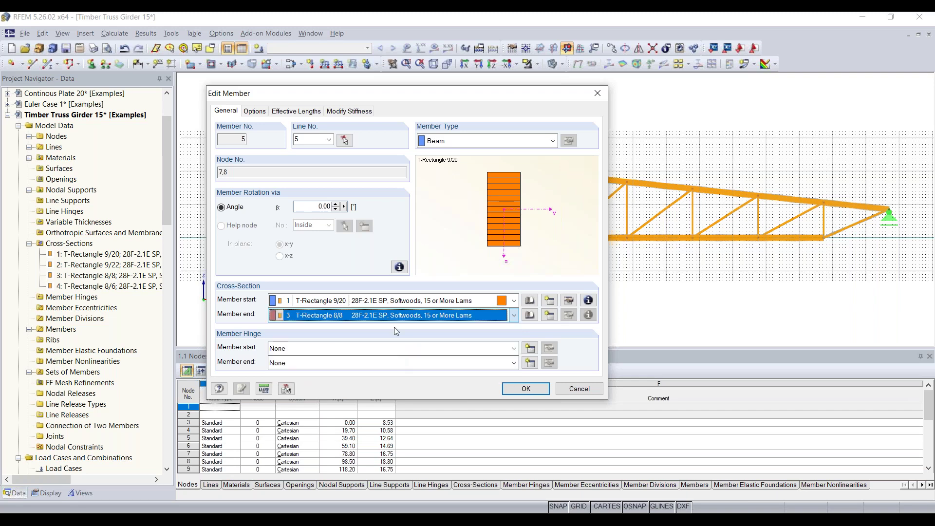
pyautogui.click(525, 389)
pyautogui.scroll(5, 544, 189)
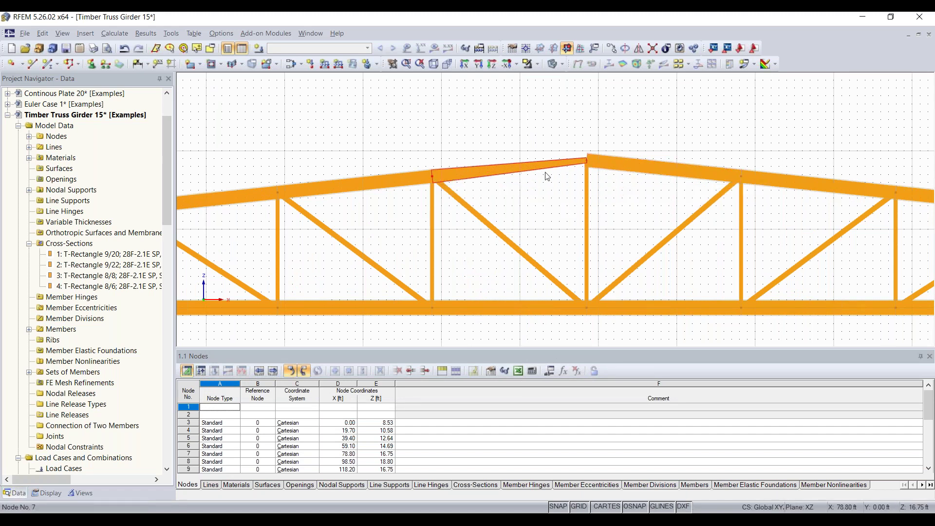
pyautogui.keyDown('ctrl'); pyautogui.moveTo(559, 189); pyautogui.dragTo(598, 208, button='middle'); pyautogui.keyUp('ctrl')
pyautogui.scroll(-1, 516, 195)
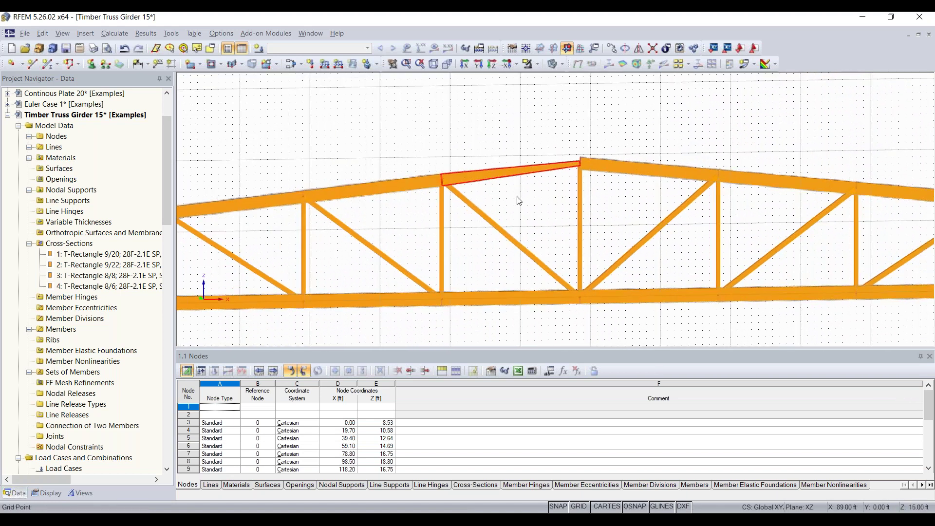
# Step: Reopen and close the tapered top-chord member's properties, and undo its cross-section change
pyautogui.doubleClick(509, 170)
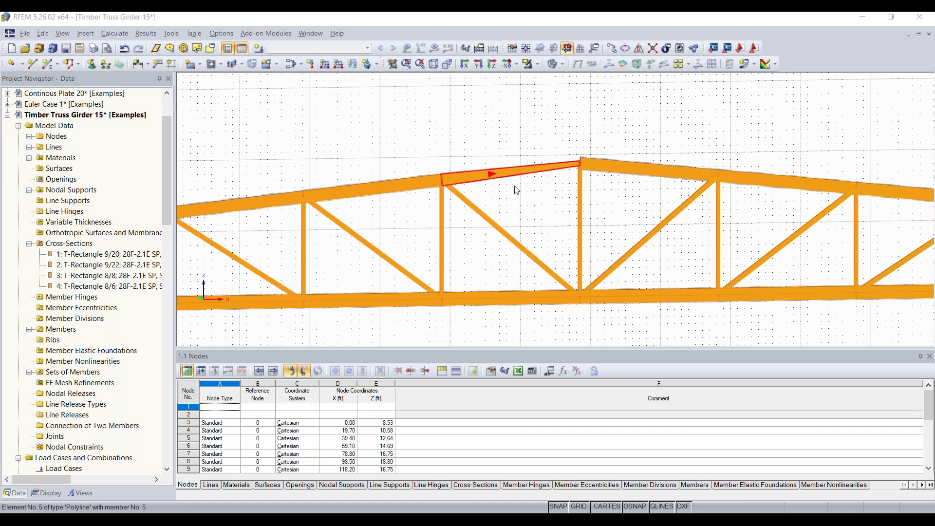
pyautogui.click(659, 114)
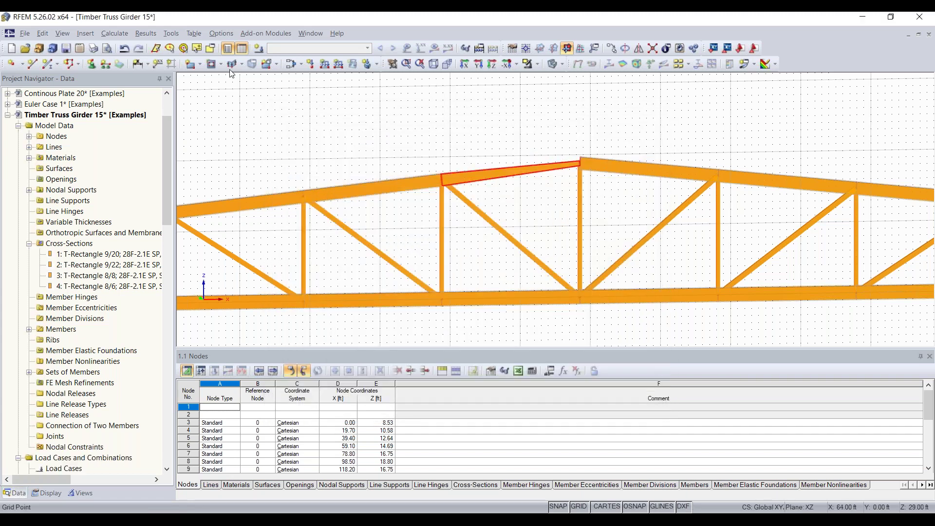
pyautogui.click(122, 45)
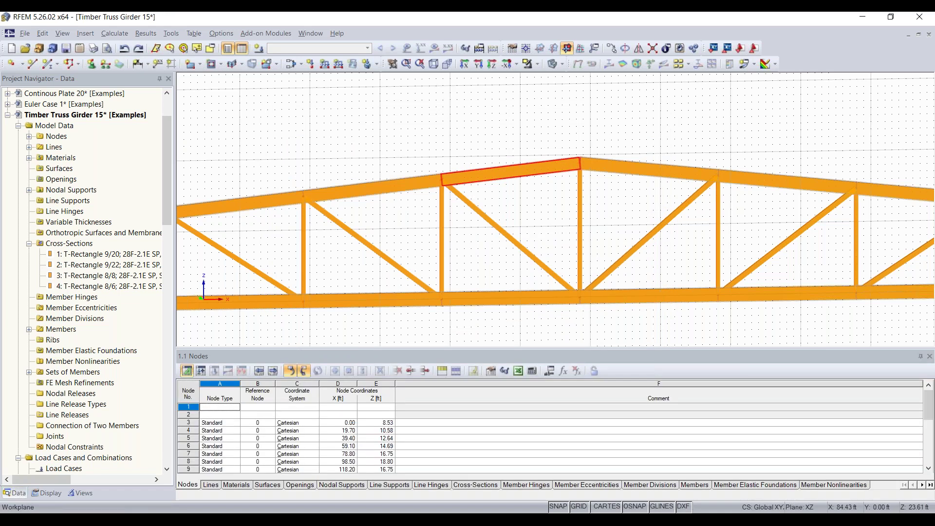
pyautogui.scroll(-4, 607, 219)
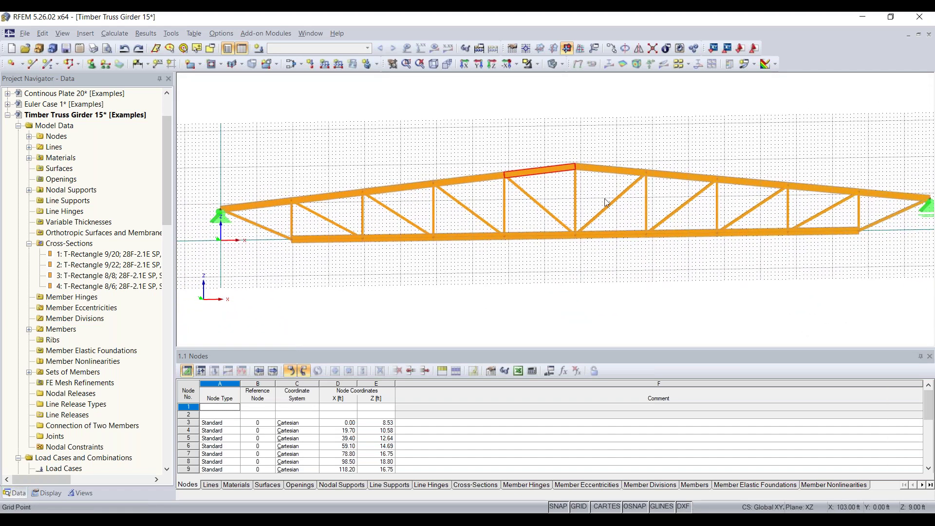
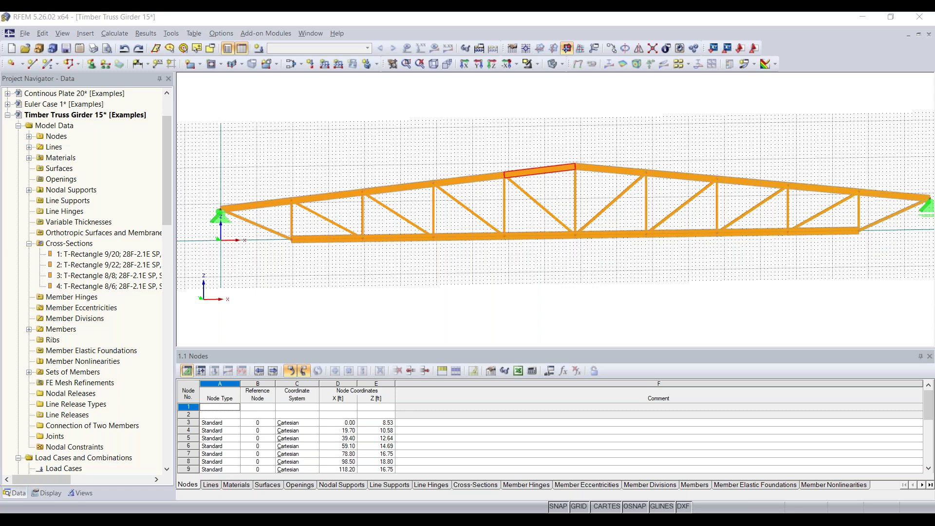
# Step: Open the load case settings and describe load case LC1 as "Selfweight + roofload"
pyautogui.scroll(-1, 478, 152)
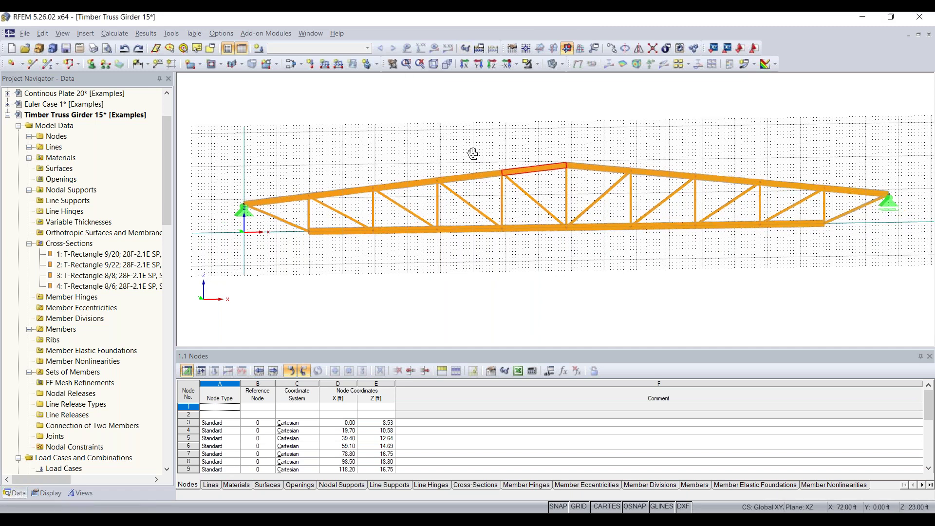
pyautogui.moveTo(478, 152); pyautogui.dragTo(433, 153, button='middle')
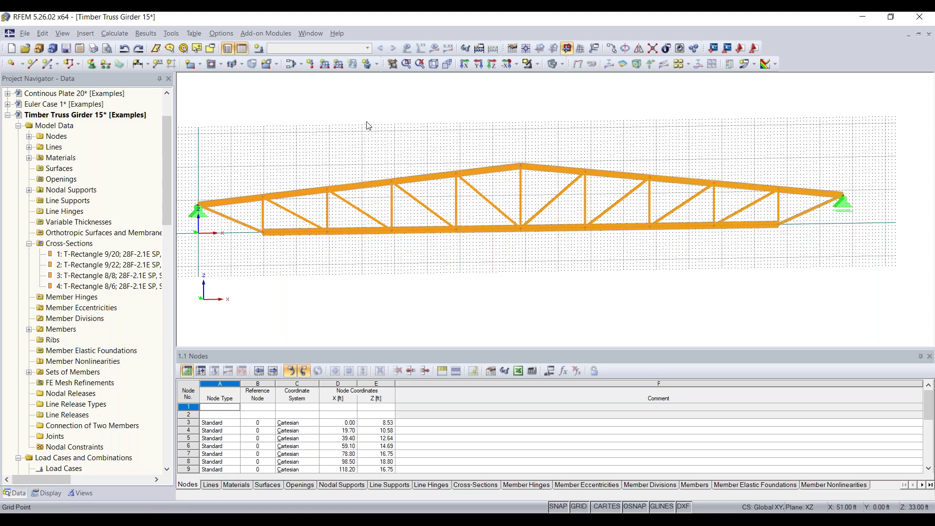
pyautogui.click(259, 49)
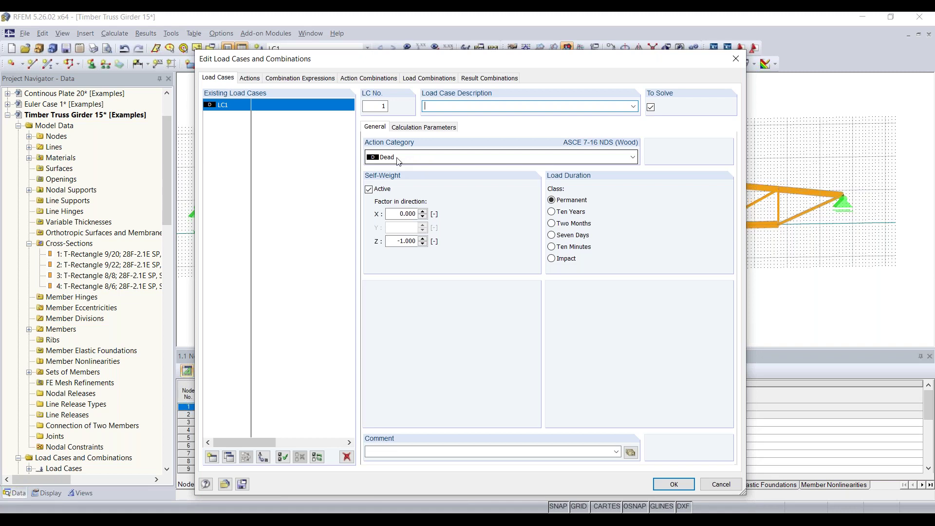
pyautogui.doubleClick(404, 241)
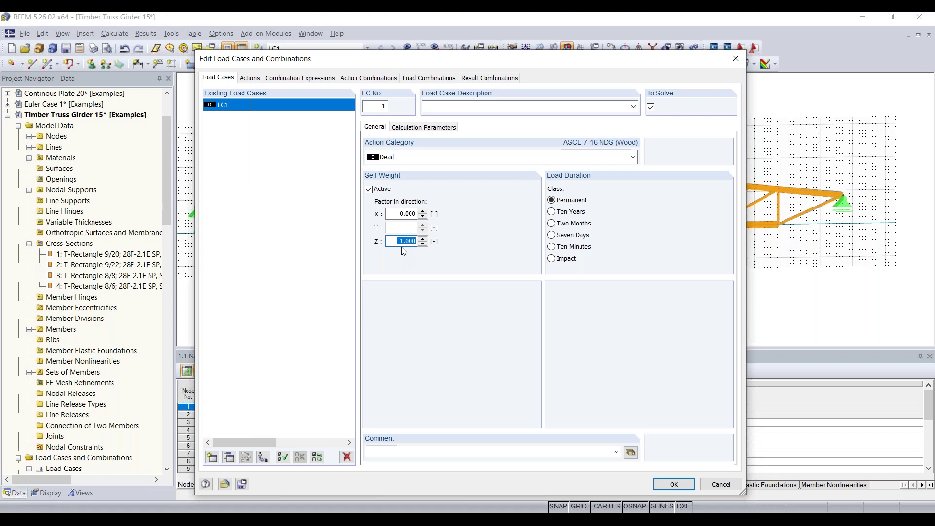
pyautogui.click(467, 109)
pyautogui.write('Self')
pyautogui.write('-w')
pyautogui.write('eight')
pyautogui.press('BackSpace')
pyautogui.press('BackSpace')
pyautogui.press('BackSpace')
pyautogui.press('BackSpace')
pyautogui.press('BackSpace')
pyautogui.press('BackSpace')
pyautogui.write('weigh')
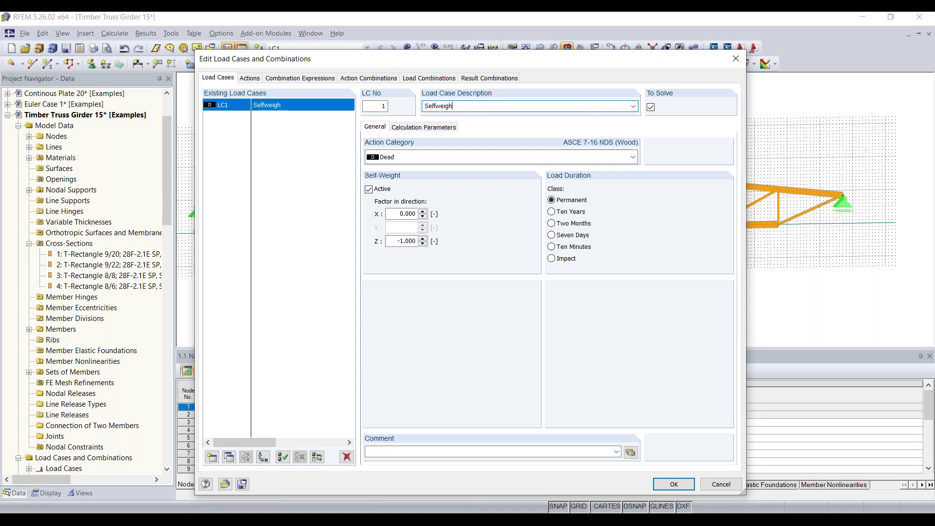
pyautogui.write('t + roofload')
# Step: Create load case LC2 with the Snow action category and the description "Snow on left side"
pyautogui.click(212, 461)
pyautogui.click(213, 458)
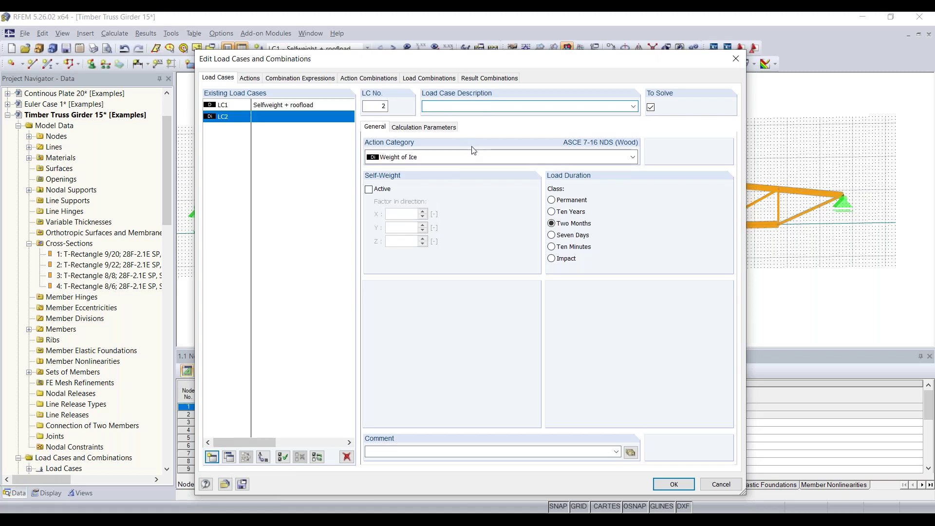
pyautogui.click(481, 159)
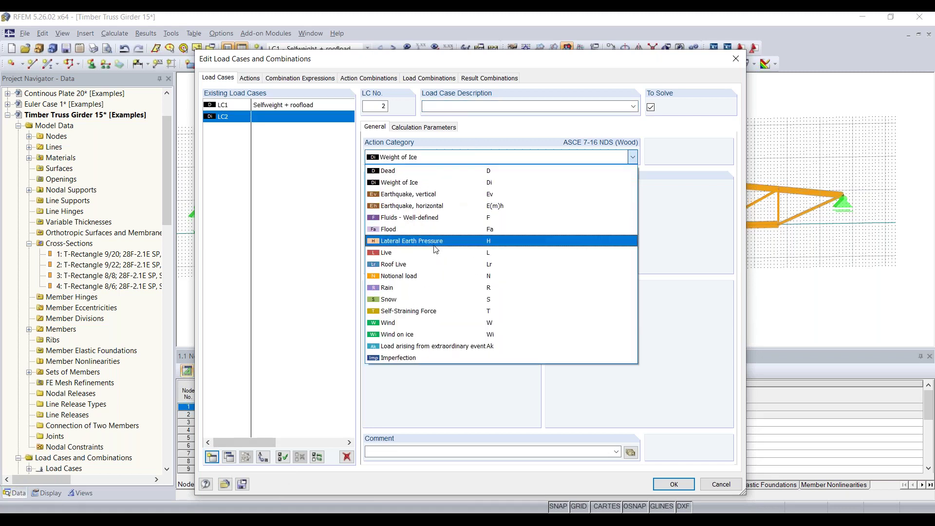
pyautogui.click(407, 299)
pyautogui.click(489, 106)
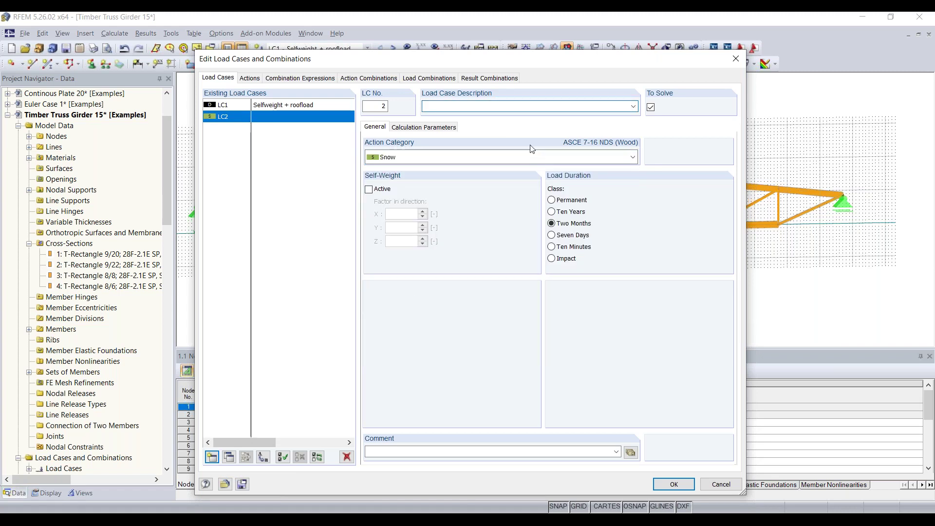
pyautogui.write('Sno')
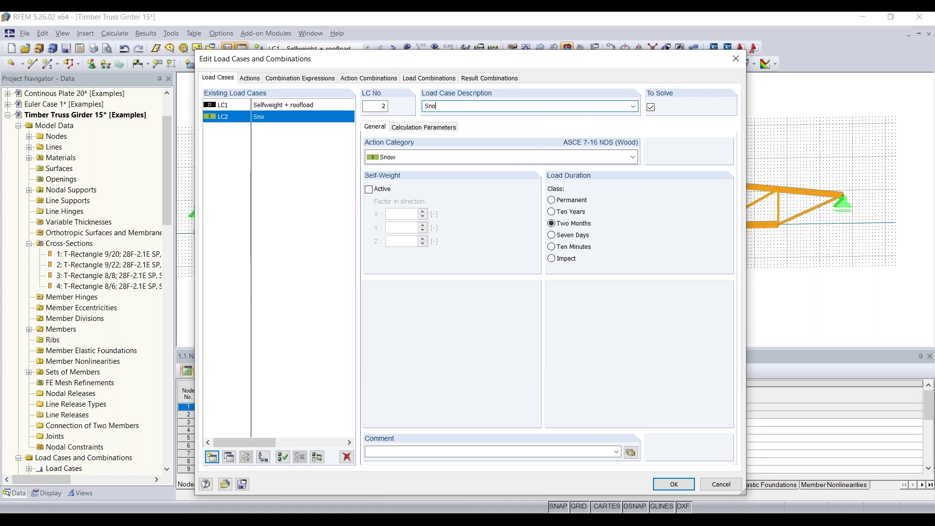
pyautogui.write('w on left side')
# Step: Add load case LC3 in the Snow category with the description "Snow on right side"
pyautogui.click(213, 457)
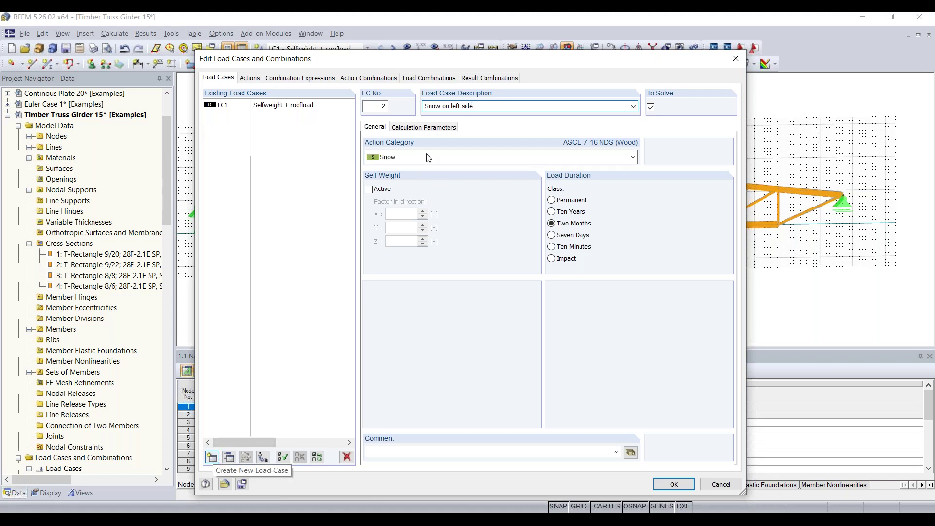
pyautogui.click(471, 108)
pyautogui.write('Snow on right side')
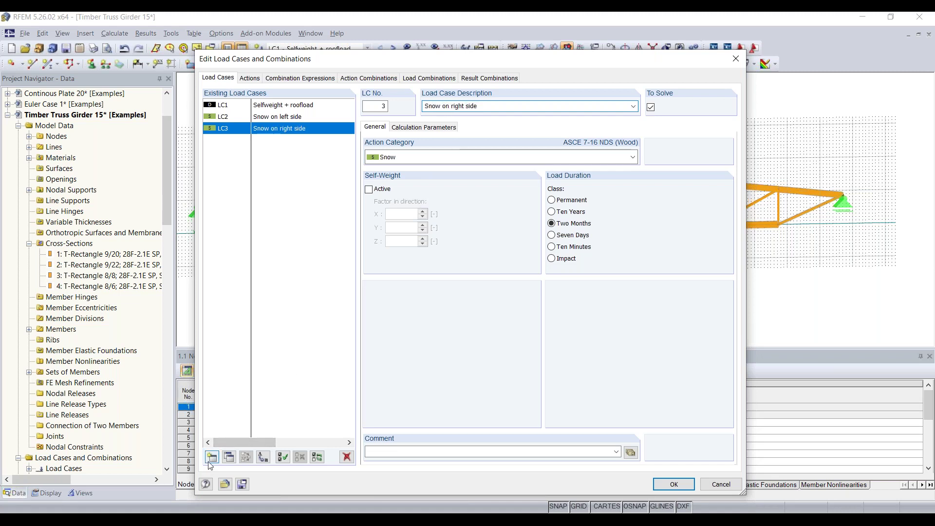
# Step: Create load case LC4 described as "Wind uplift" and set its action category to Wind
pyautogui.click(214, 458)
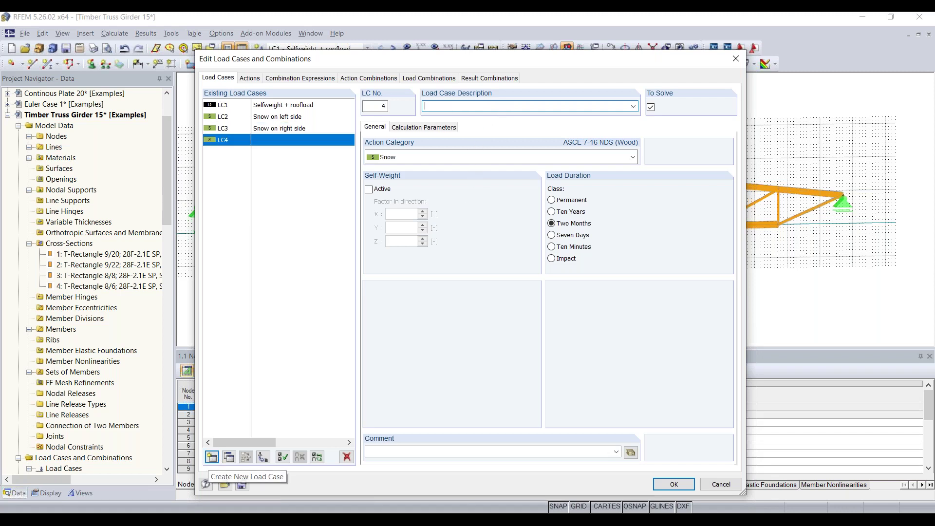
pyautogui.write('Wind on sucti')
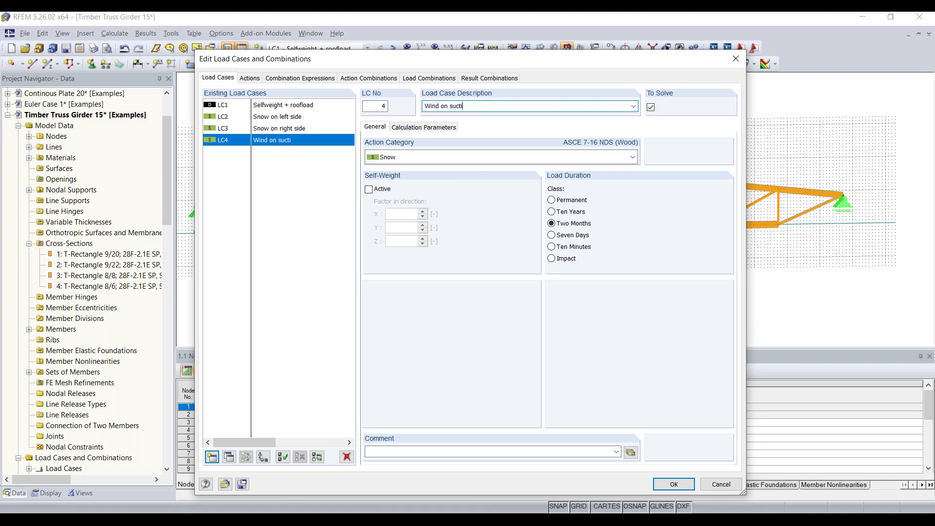
pyautogui.press('BackSpace')
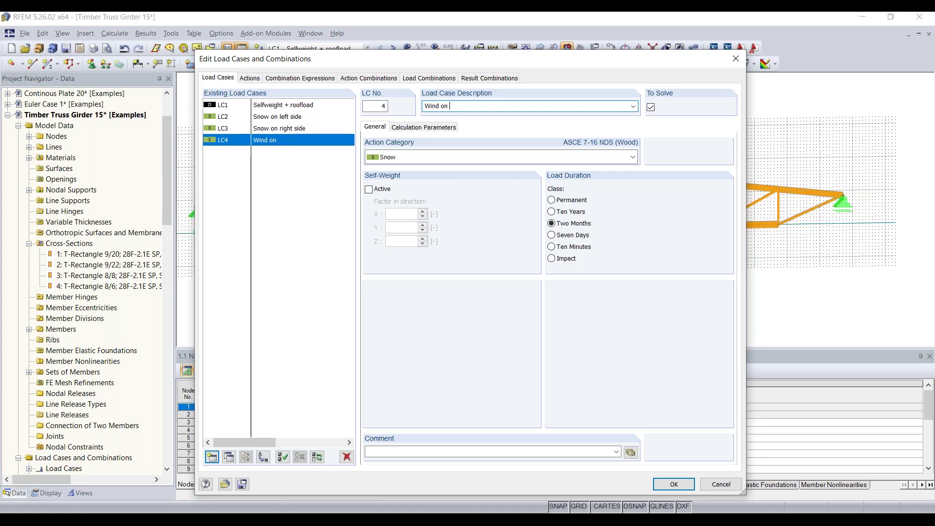
pyautogui.press('BackSpace')
pyautogui.press('BackSpace')
pyautogui.press('BackSpace')
pyautogui.write('uplift')
pyautogui.click(398, 159)
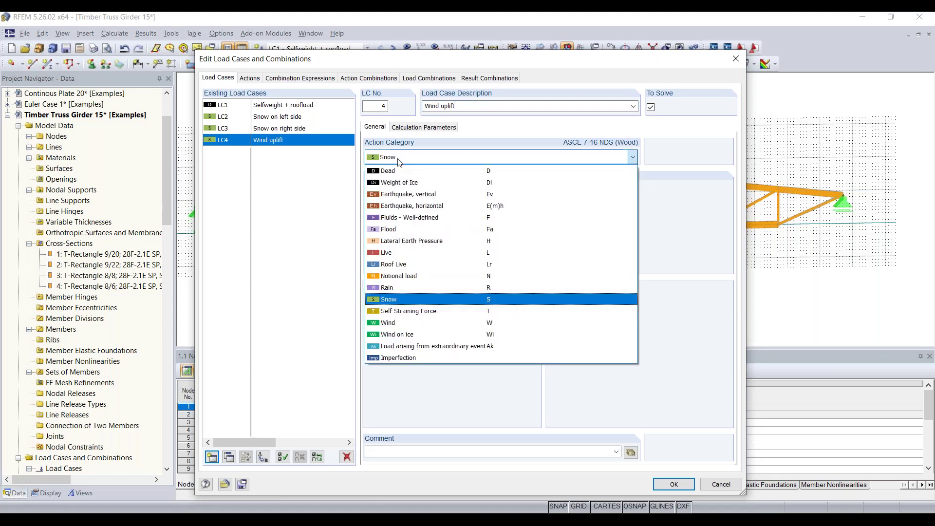
pyautogui.click(389, 322)
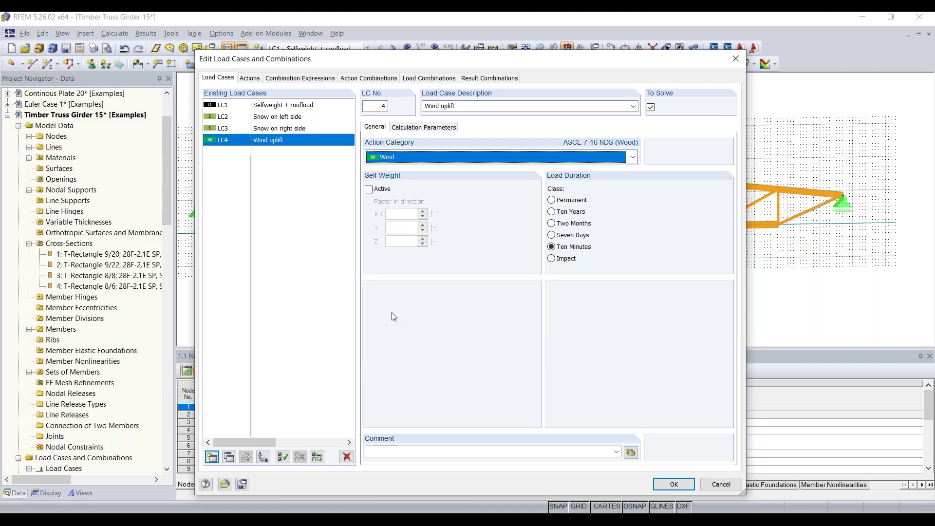
# Step: Set the load cases in the Snow action A2 to act simultaneously
pyautogui.click(253, 80)
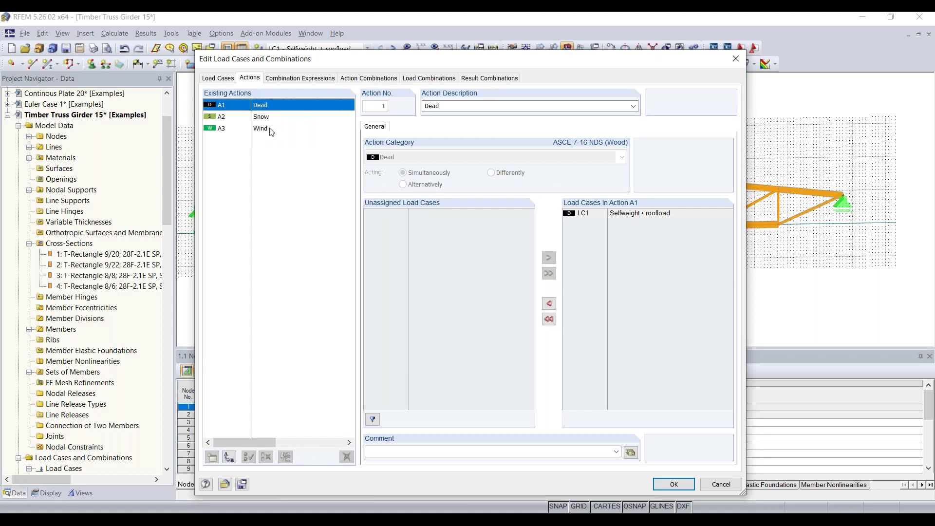
pyautogui.click(267, 119)
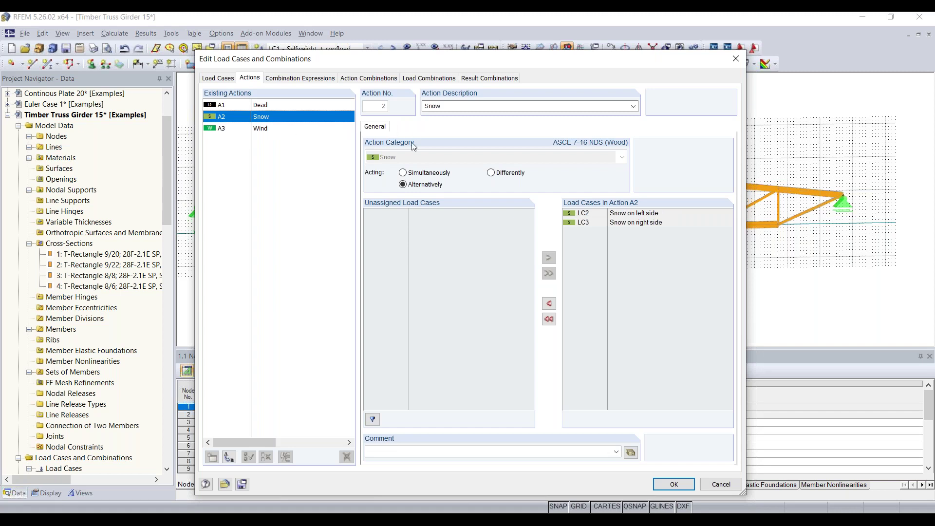
pyautogui.click(418, 174)
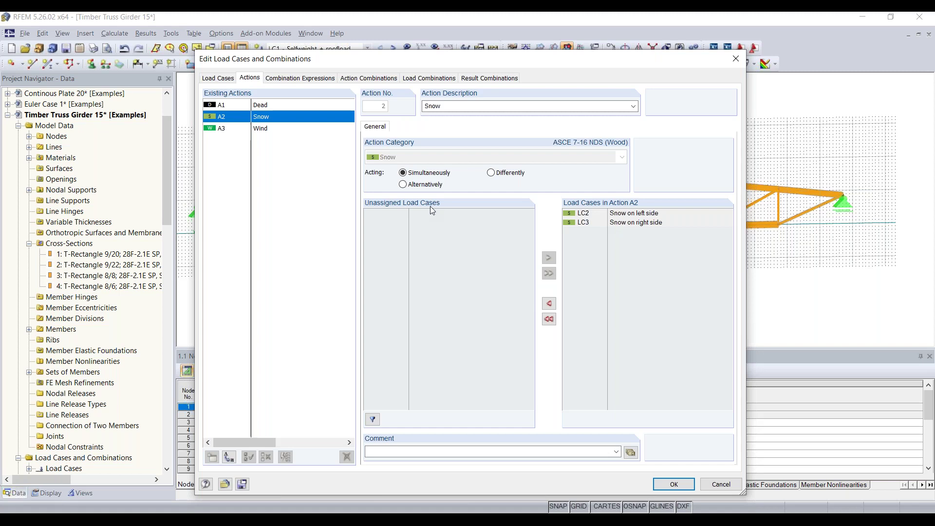
# Step: Examine the ASCE 7-16 Section 2.3 (LRFD) design situation formulas for combination expression CE1
pyautogui.click(302, 78)
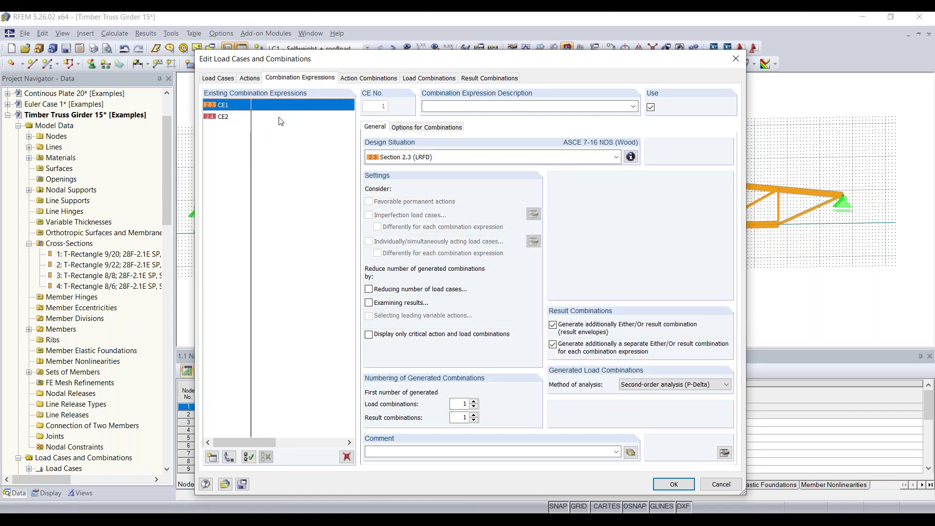
pyautogui.click(630, 157)
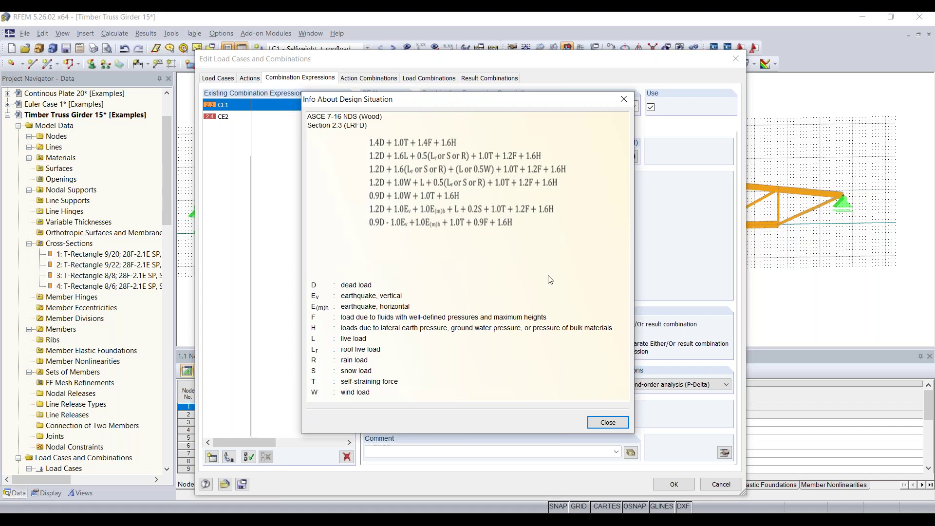
# Step: Review the generated action, load and result combinations, including RC1 and RC2, and accept the load case and combination settings
pyautogui.click(623, 101)
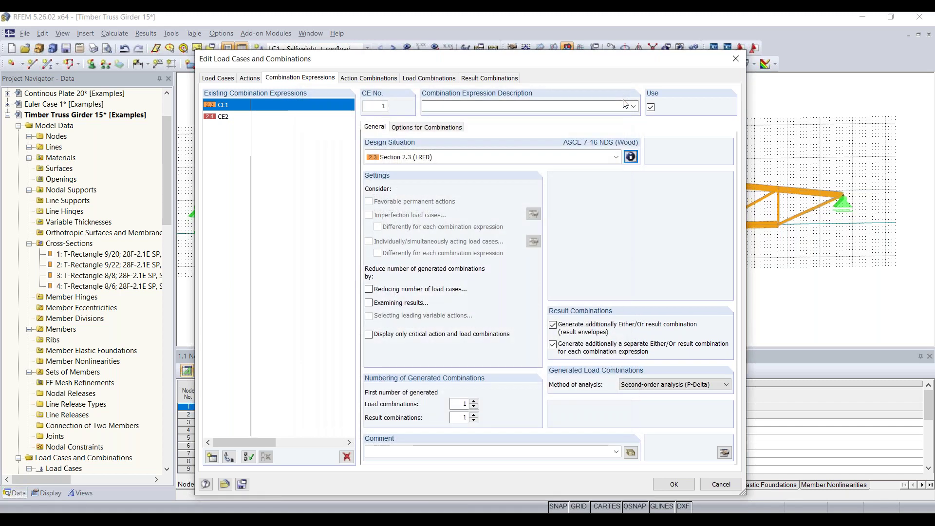
pyautogui.click(369, 78)
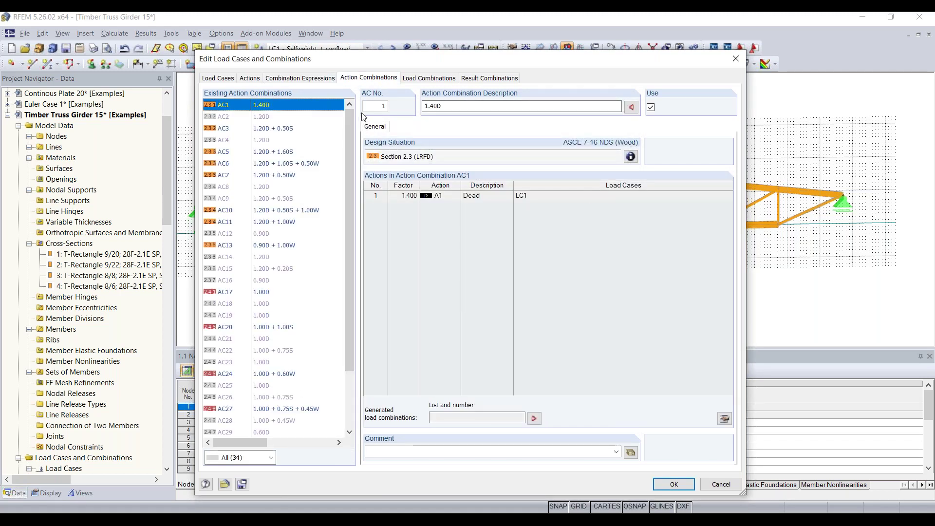
pyautogui.click(432, 83)
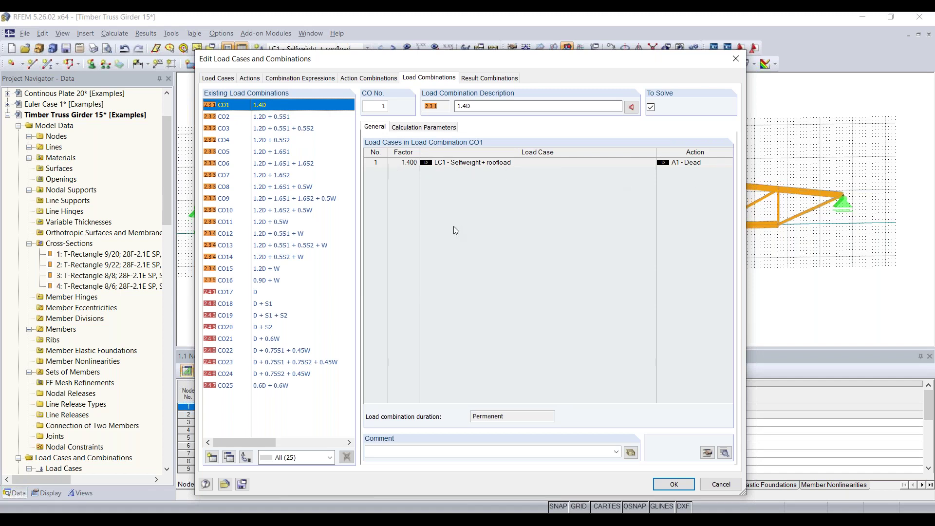
pyautogui.click(480, 80)
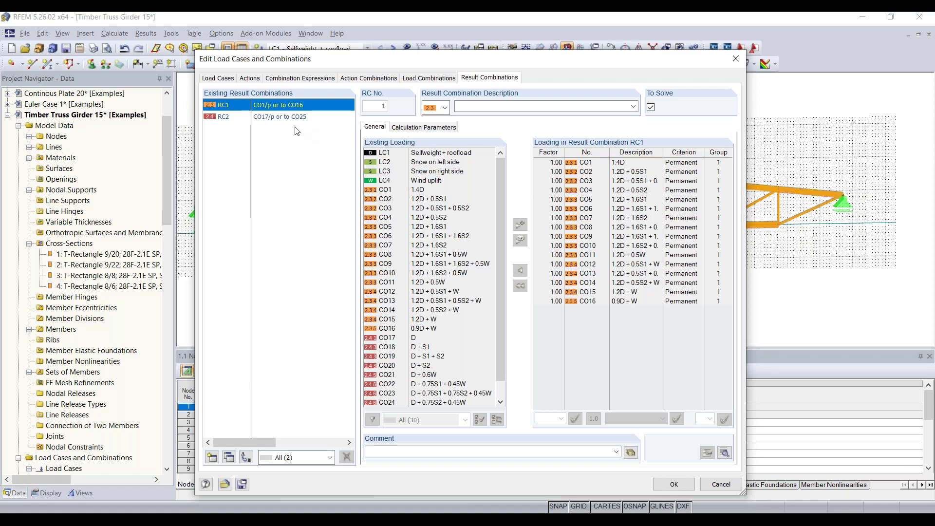
pyautogui.click(224, 117)
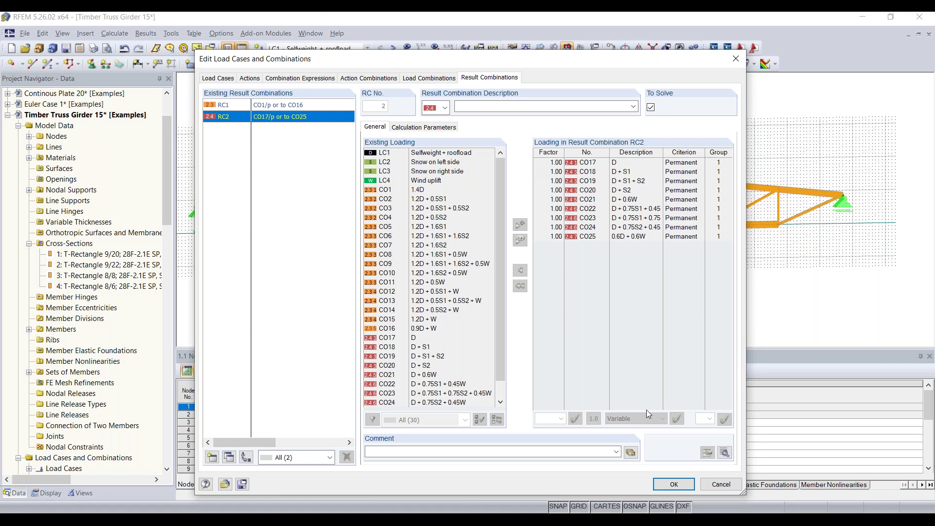
pyautogui.click(674, 485)
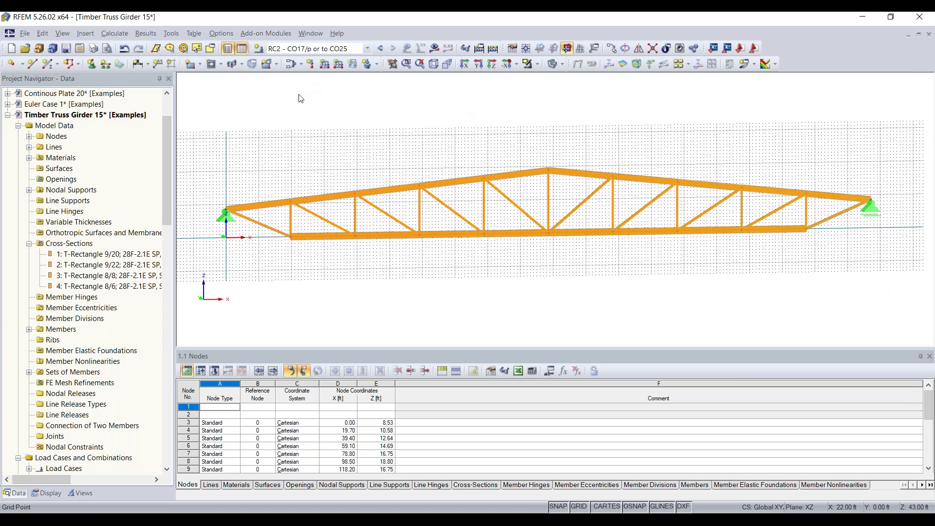
# Step: In load case LC1, apply a uniform -0.2 kip/ft force in global ZL to the top chord's set of members
pyautogui.click(310, 49)
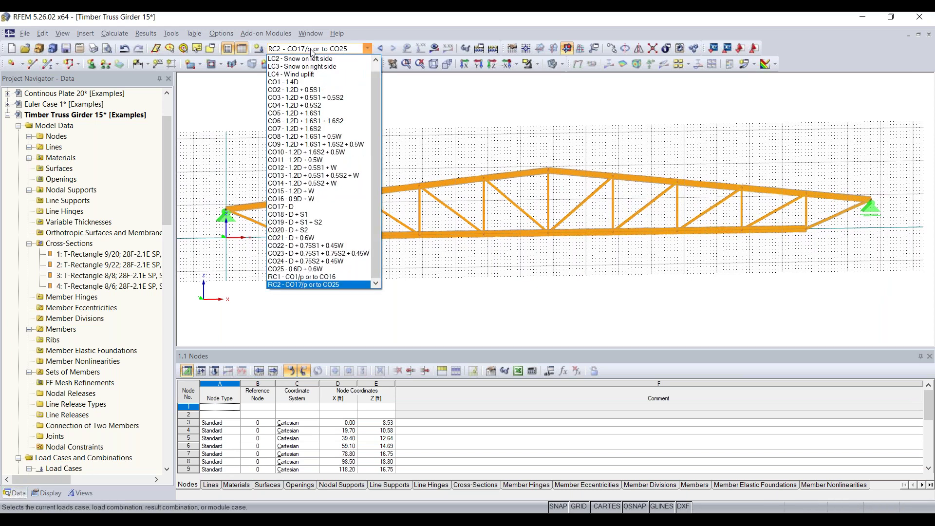
pyautogui.scroll(1, 314, 65)
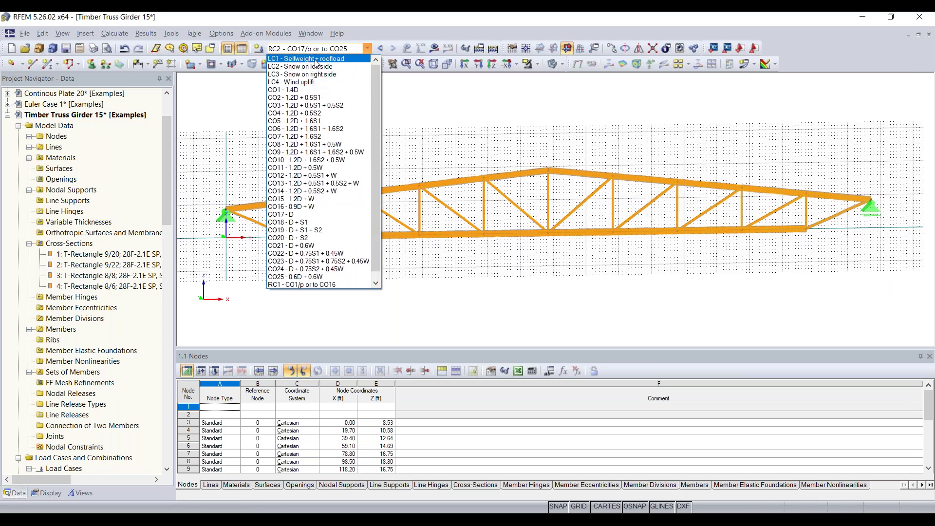
pyautogui.click(315, 60)
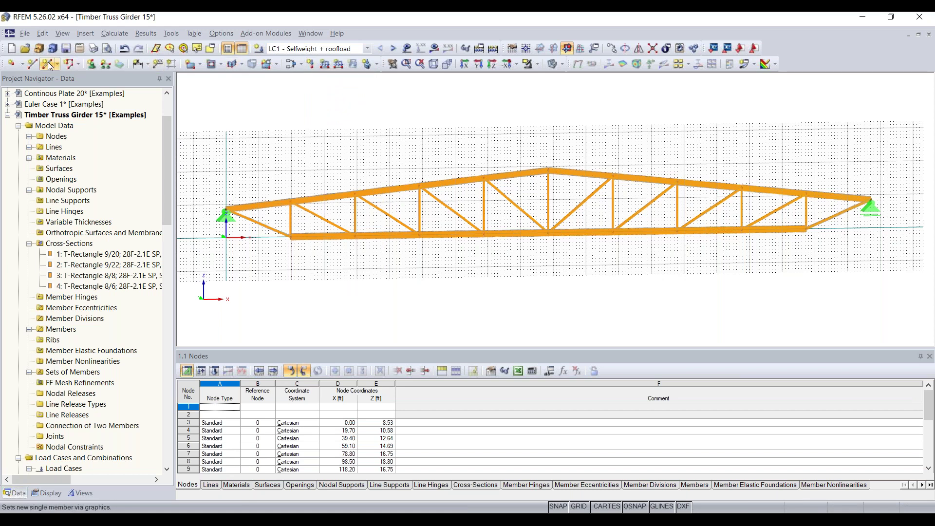
pyautogui.click(324, 64)
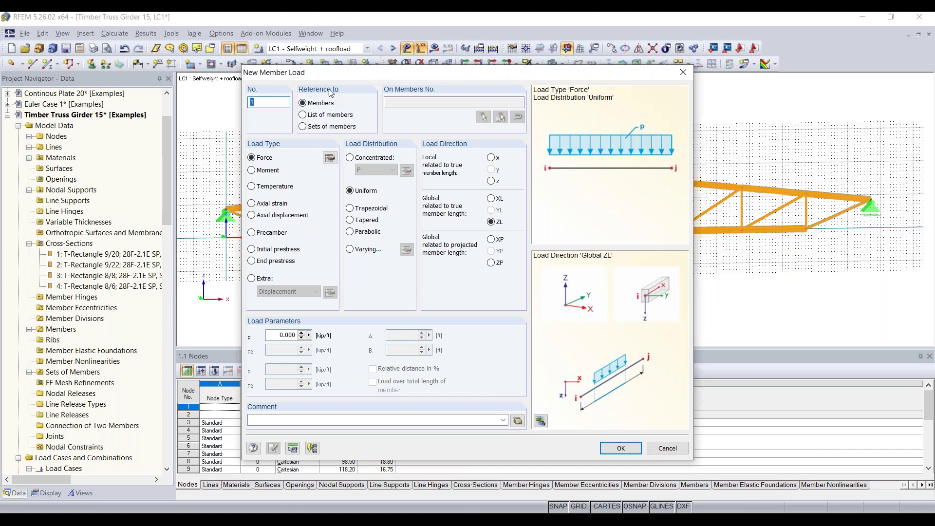
pyautogui.click(316, 128)
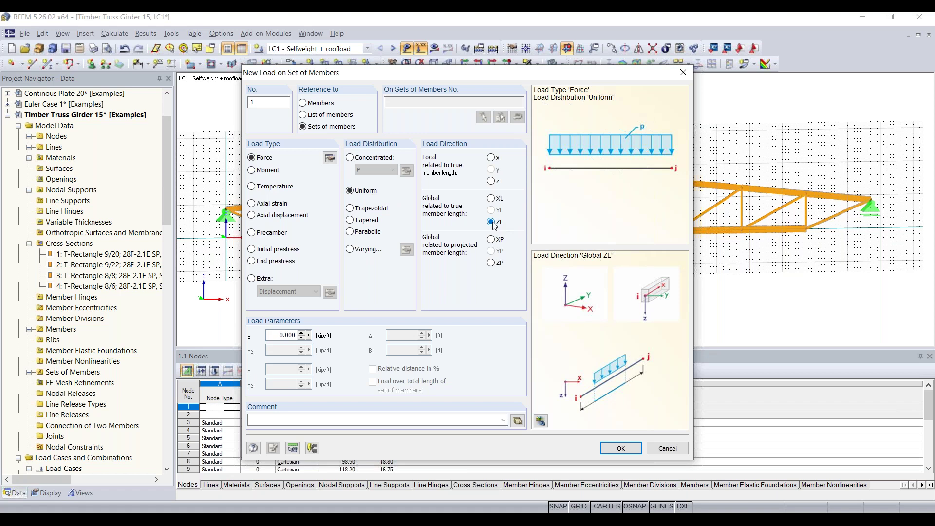
pyautogui.moveTo(273, 334); pyautogui.dragTo(368, 334)
pyautogui.write('-0.2')
pyautogui.click(620, 449)
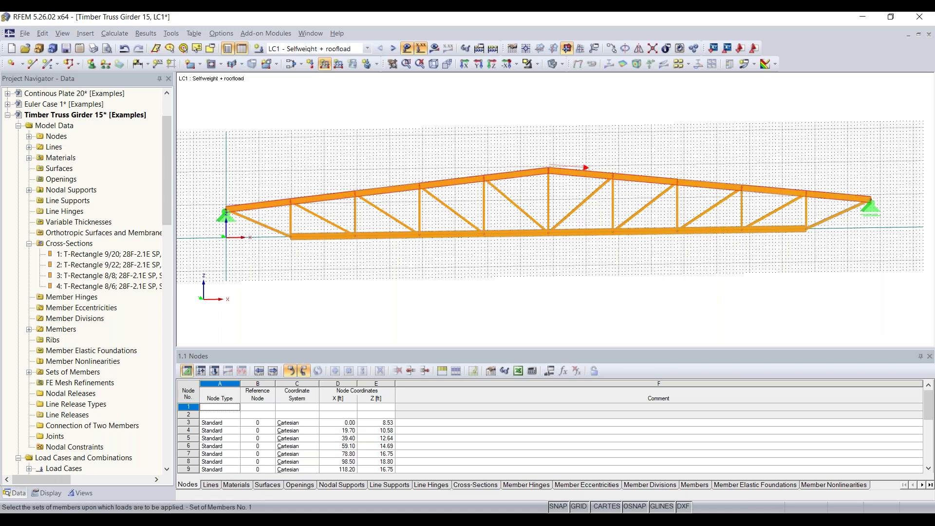
pyautogui.click(532, 189)
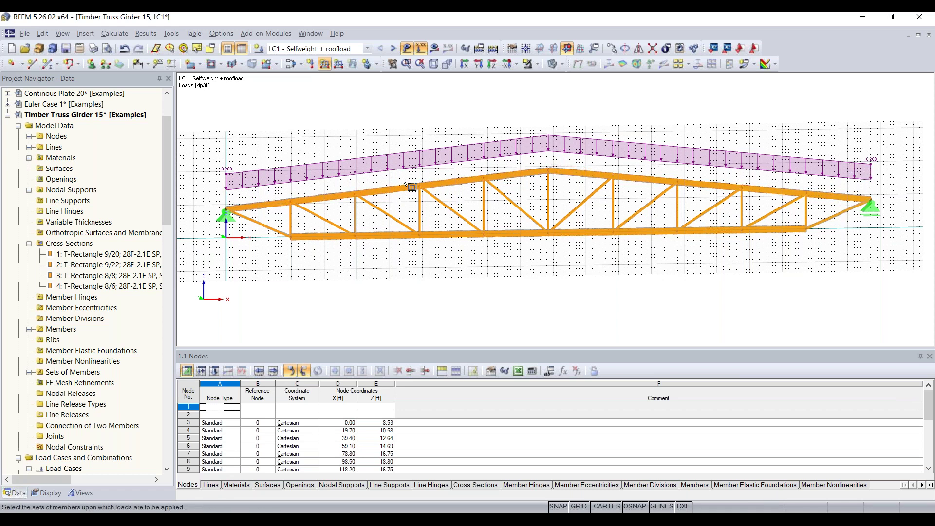
pyautogui.press('Escape')
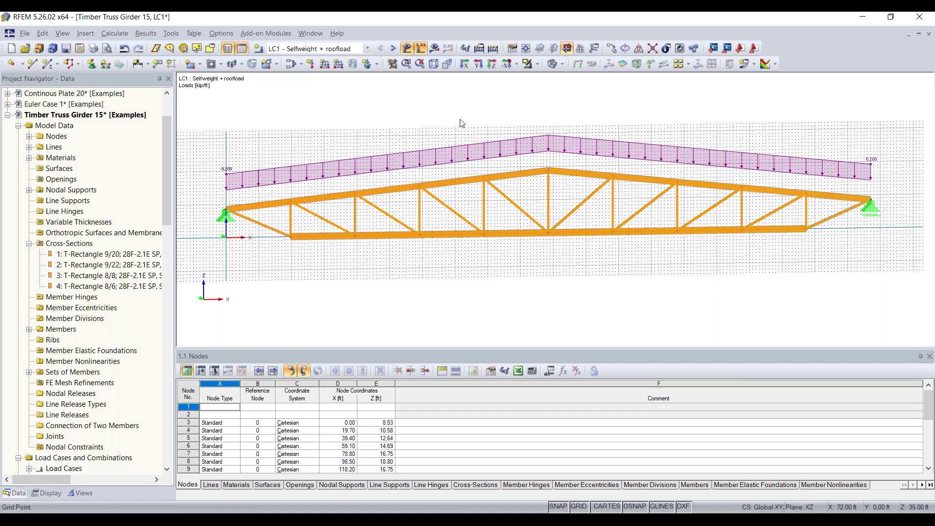
# Step: In load case LC2, apply a uniform -0.3 kip/ft member load in global ZP to the top chord members on the truss's left half
pyautogui.click(393, 48)
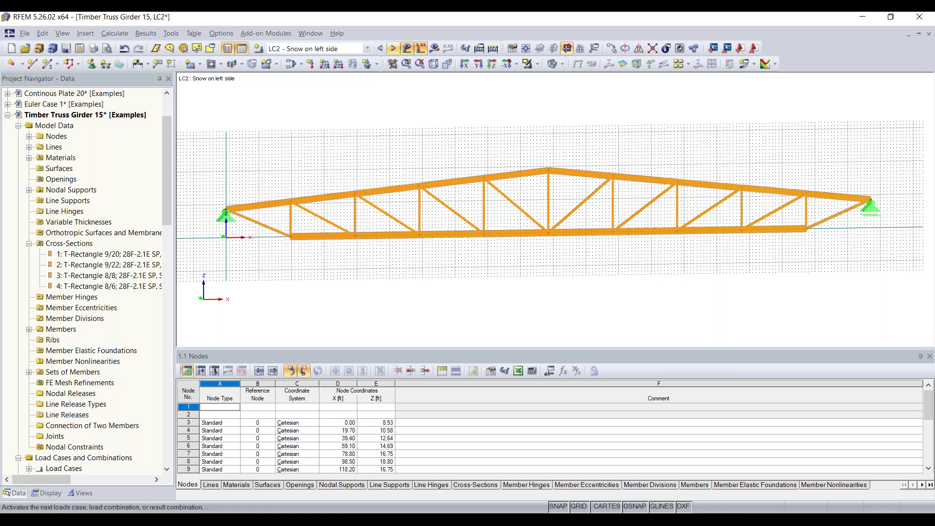
pyautogui.click(325, 65)
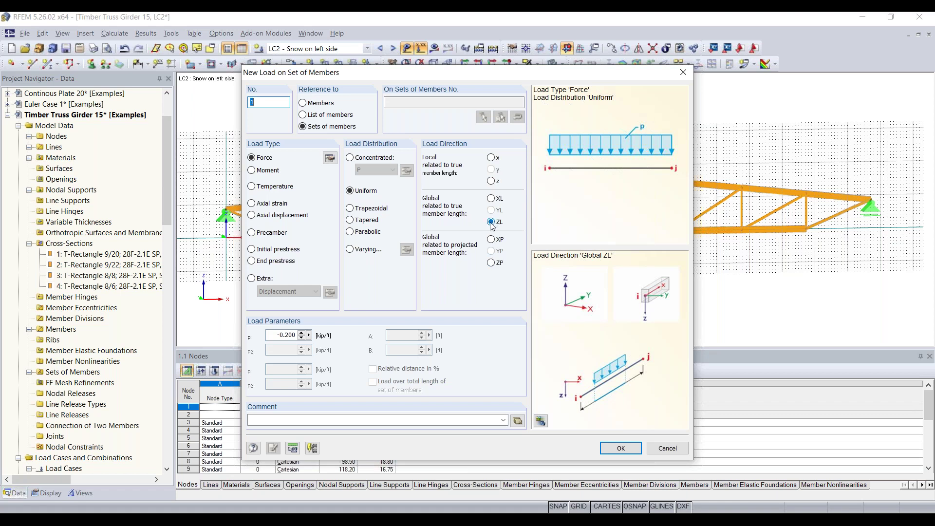
pyautogui.click(492, 263)
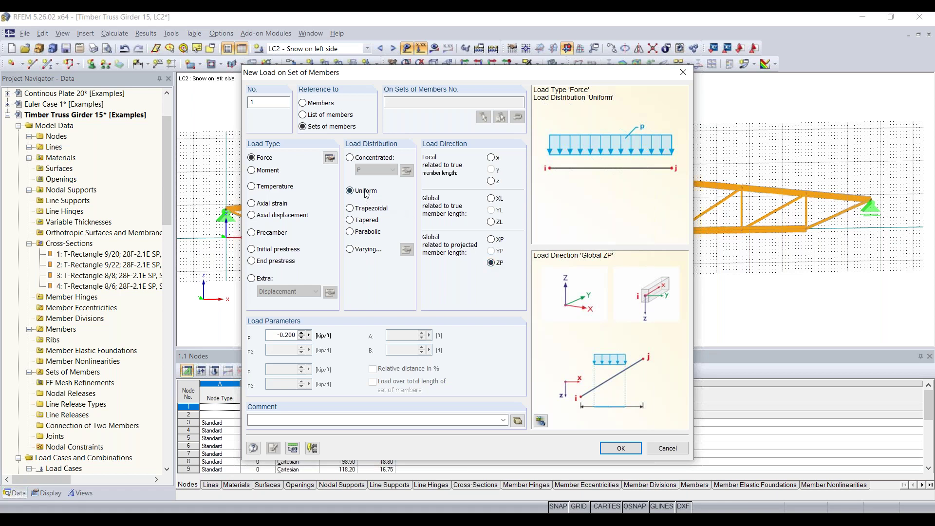
pyautogui.doubleClick(271, 336)
pyautogui.press('BackSpace')
pyautogui.click(623, 446)
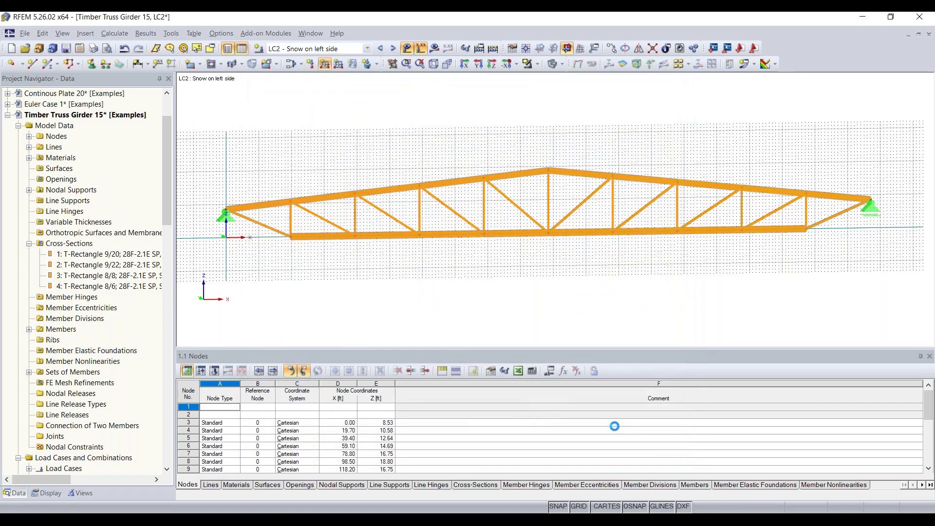
pyautogui.press('Escape')
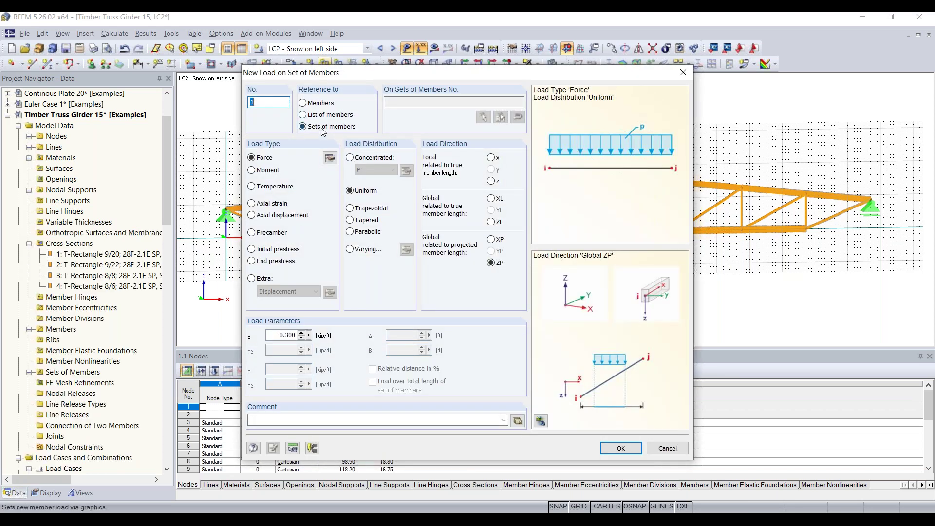
pyautogui.click(302, 103)
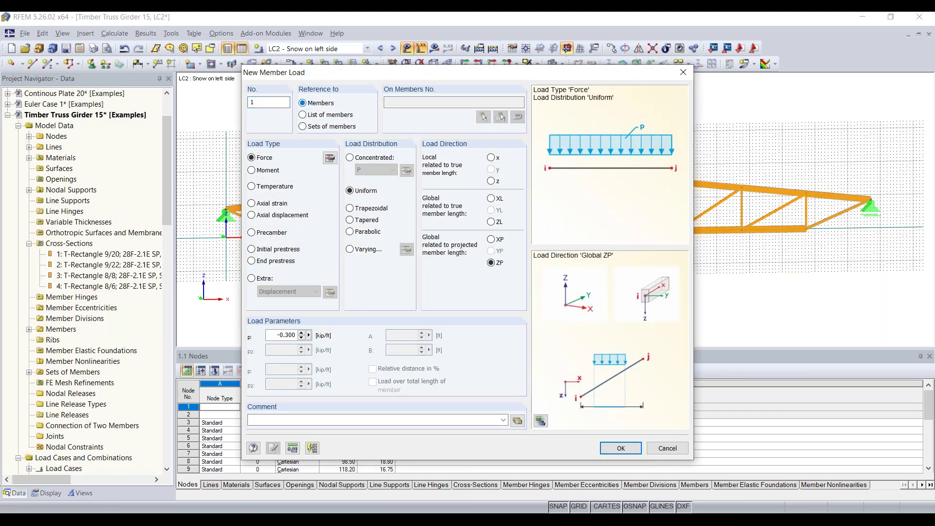
pyautogui.click(620, 448)
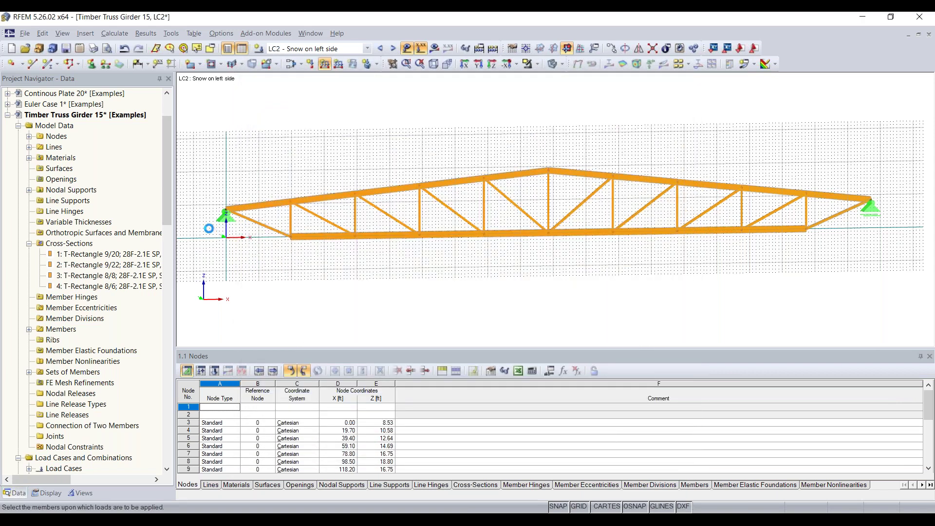
pyautogui.moveTo(209, 229); pyautogui.dragTo(563, 132)
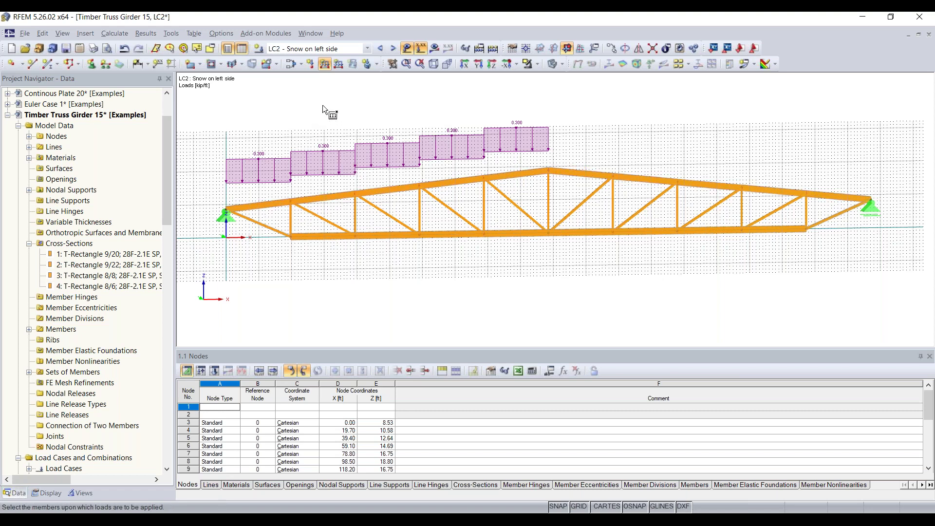
pyautogui.press('Escape')
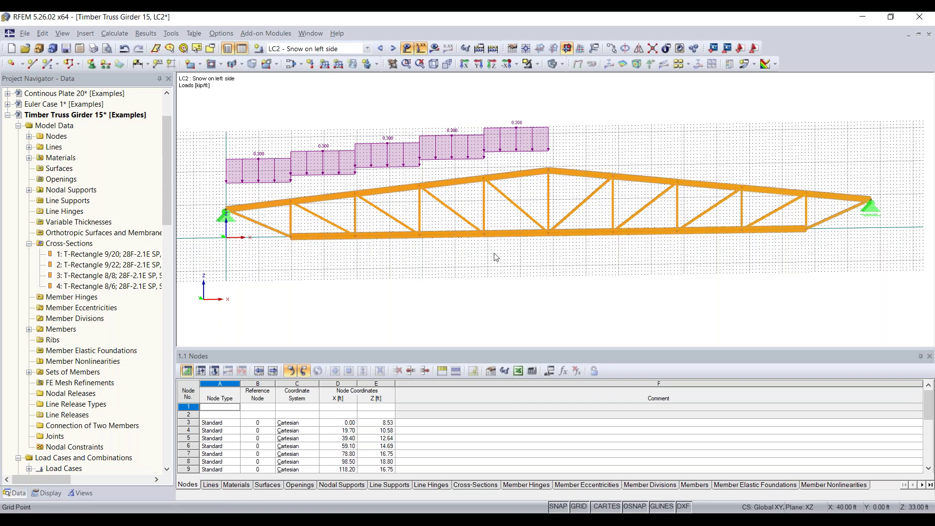
# Step: Apply a uniform -0.3 kip/ft load in global ZP to top chord members 6-10 in load case LC2, working from the truss's reverse side
pyautogui.keyDown('ctrl'); pyautogui.moveTo(304, 286); pyautogui.dragTo(793, 266, button='middle'); pyautogui.keyUp('ctrl')
pyautogui.rightClick(794, 265)
pyautogui.keyDown('ctrl'); pyautogui.moveTo(433, 281); pyautogui.dragTo(581, 264, button='middle'); pyautogui.keyUp('ctrl')
pyautogui.rightClick(550, 274)
pyautogui.click(503, 282)
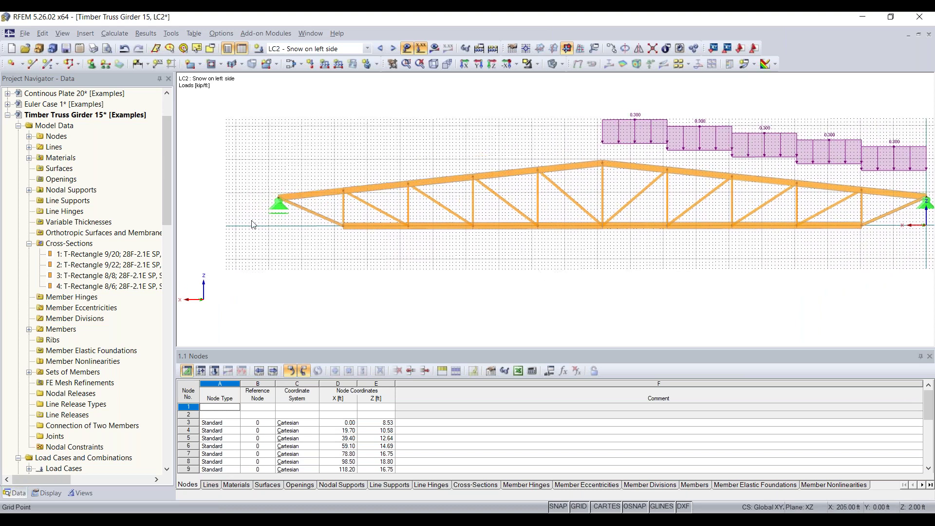
pyautogui.moveTo(252, 225); pyautogui.dragTo(621, 141)
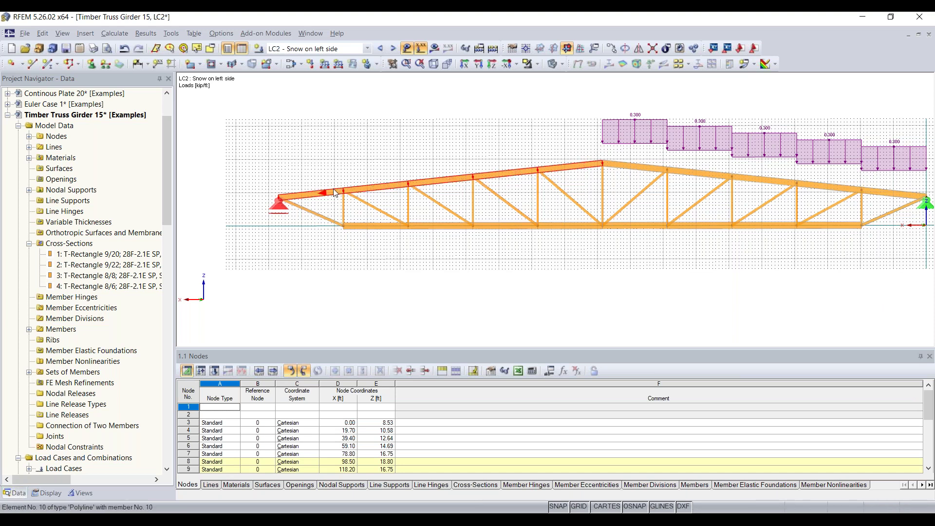
pyautogui.click(325, 64)
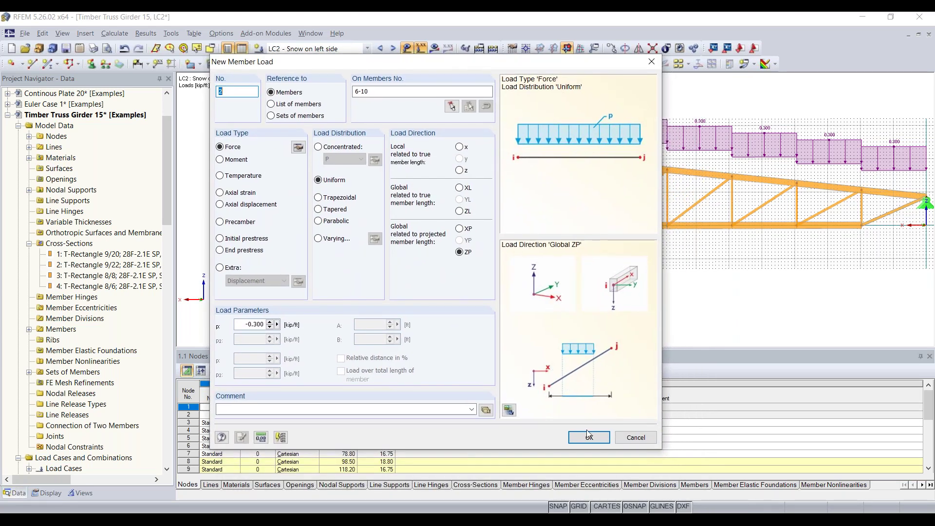
pyautogui.click(590, 437)
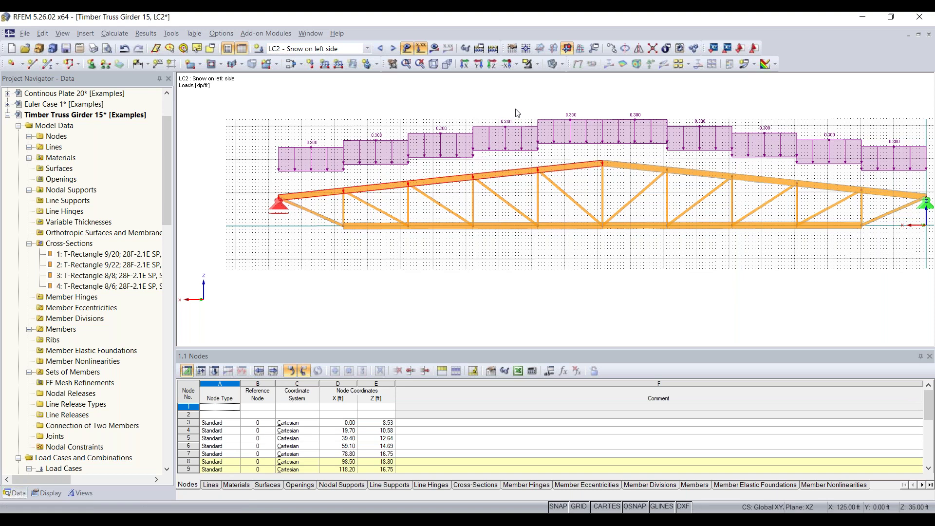
# Step: In load case LC3, apply a uniform -0.3 kip/ft load in global ZP to the selected top chord members 6-10
pyautogui.click(393, 48)
pyautogui.click(393, 48)
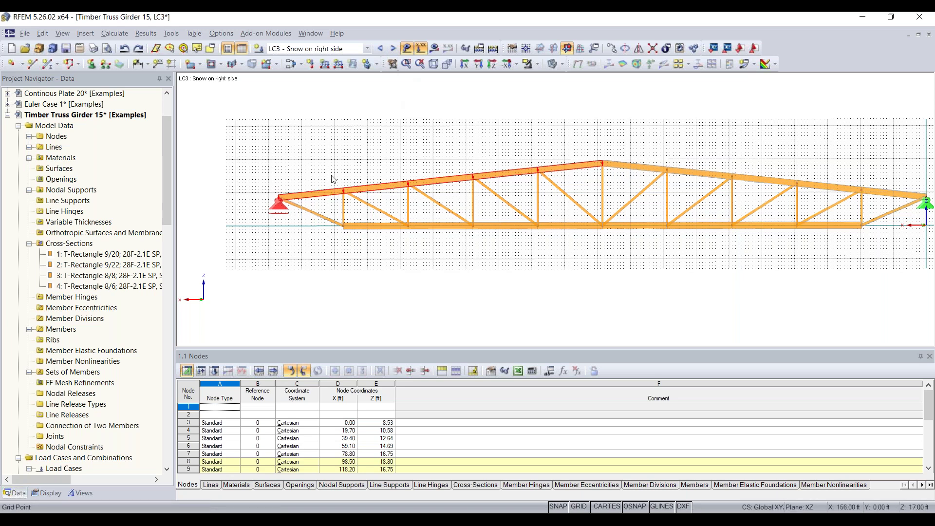
pyautogui.click(325, 64)
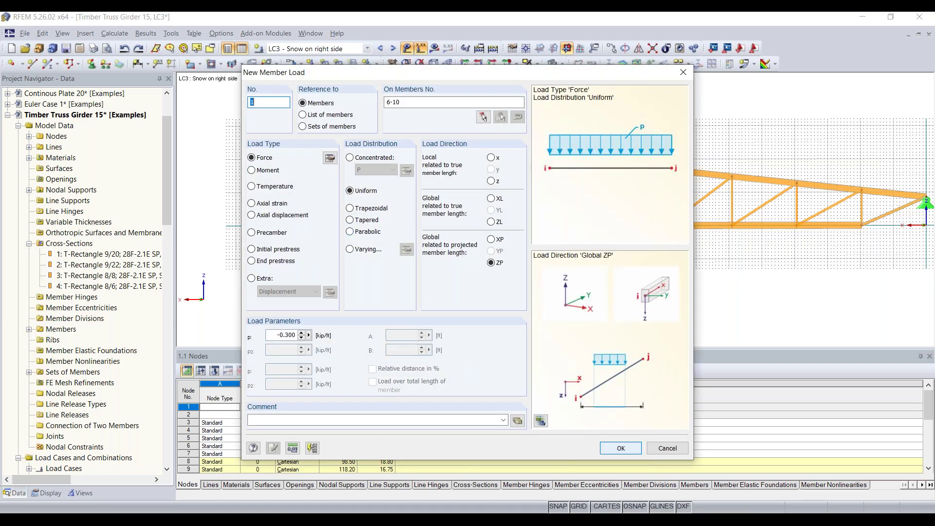
pyautogui.click(621, 448)
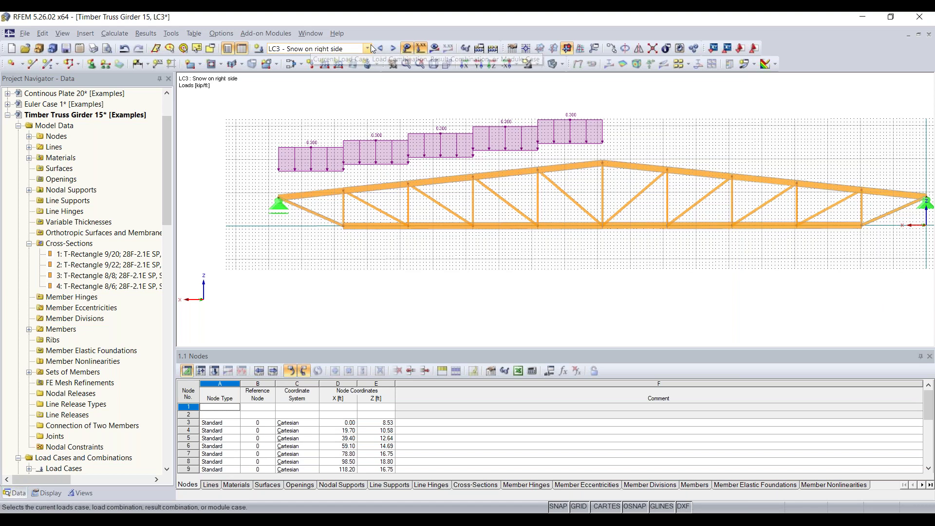
# Step: In load case LC4, apply a uniform -0.035 kip/ft force in local z to the top chord's set of members
pyautogui.click(393, 48)
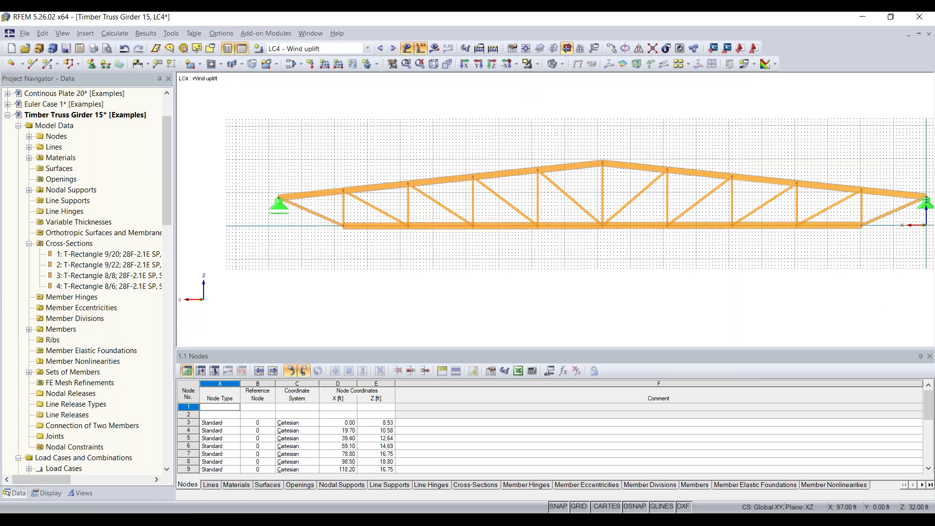
pyautogui.moveTo(606, 121); pyautogui.dragTo(528, 117, button='middle')
pyautogui.scroll(-1, 529, 118)
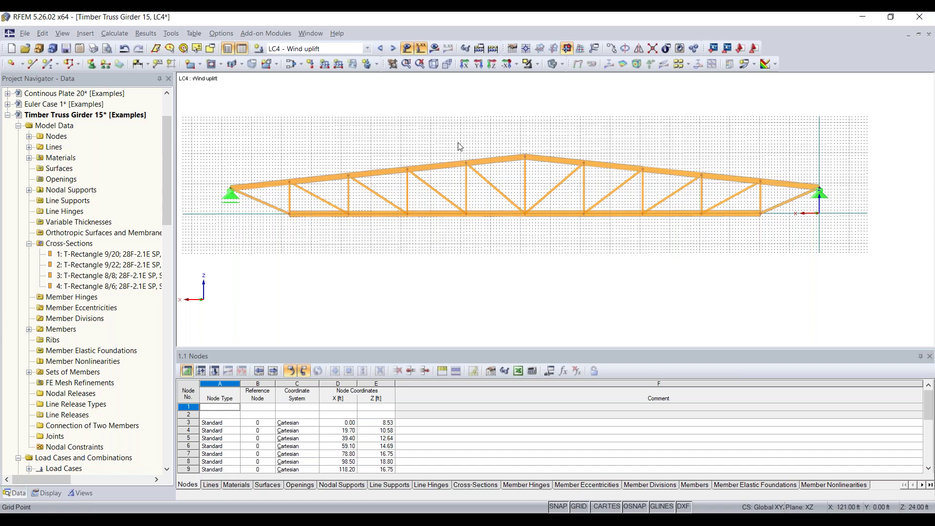
pyautogui.click(325, 64)
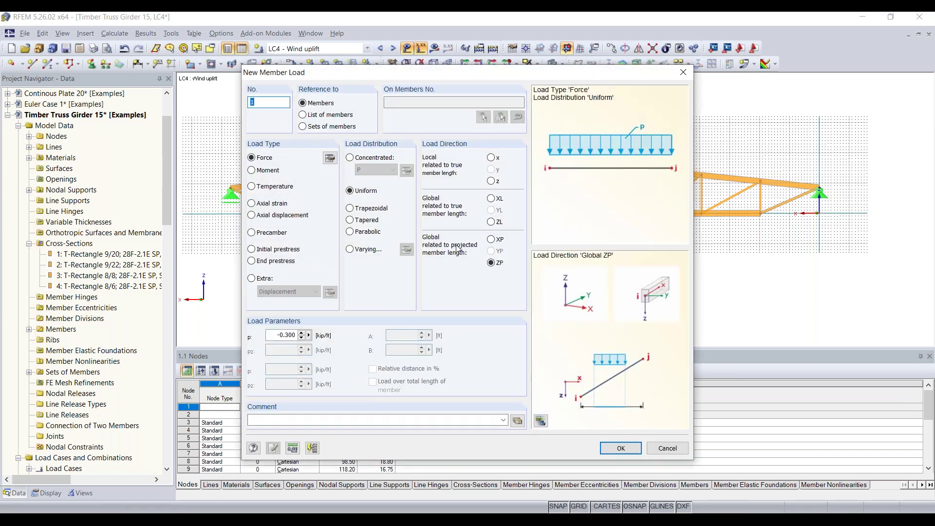
pyautogui.click(492, 182)
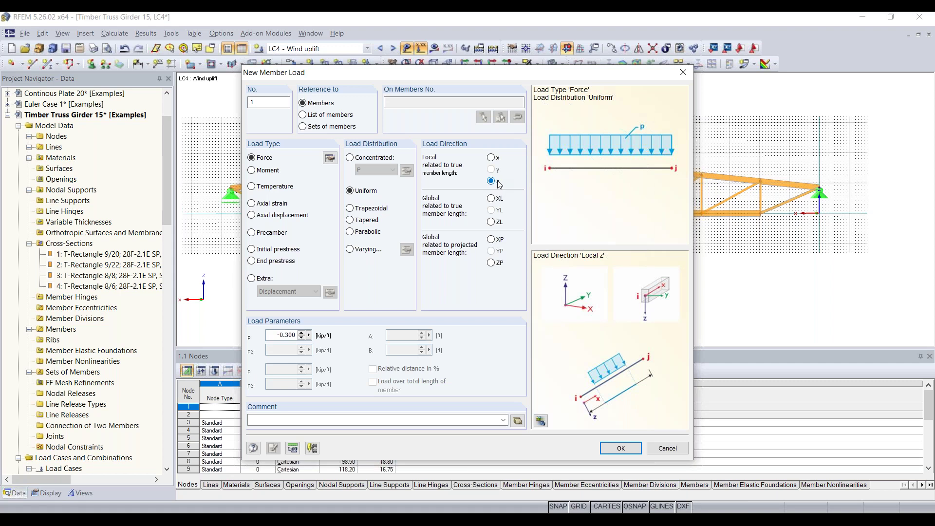
pyautogui.doubleClick(273, 335)
pyautogui.write('-0')
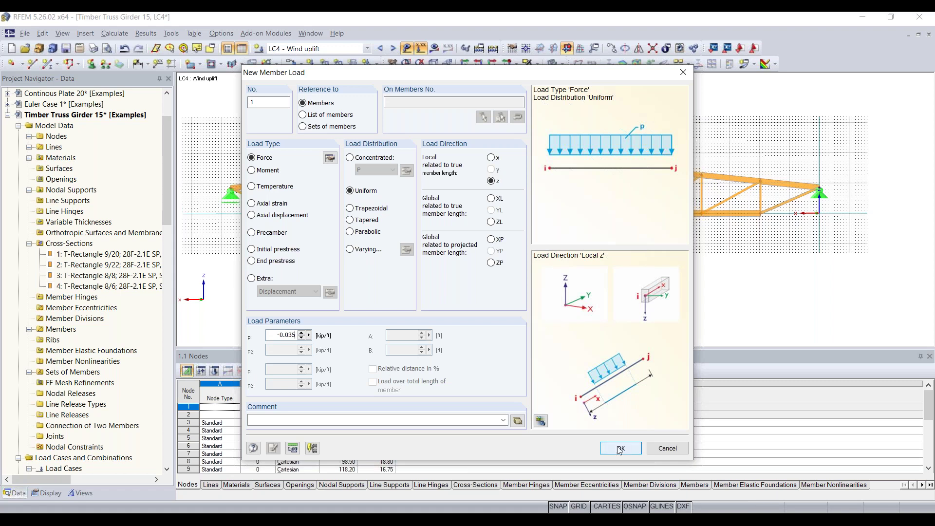
pyautogui.click(303, 127)
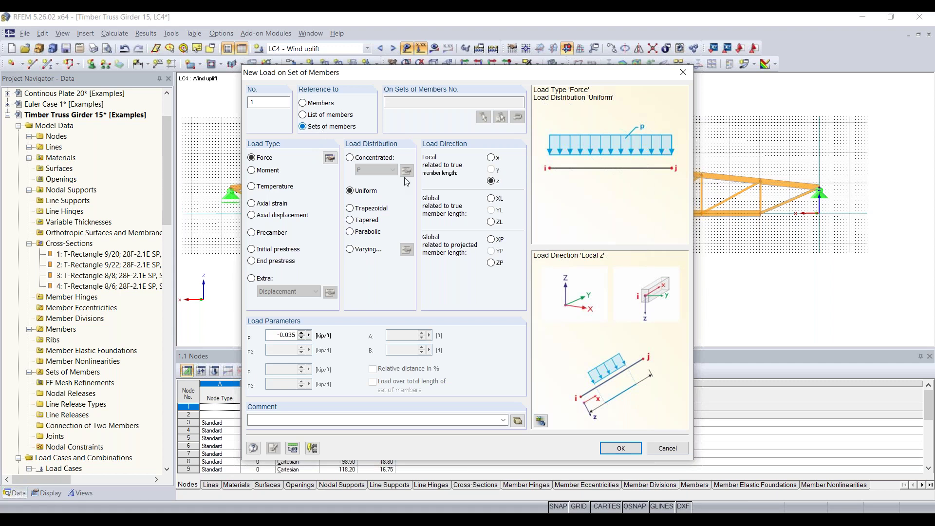
pyautogui.click(619, 447)
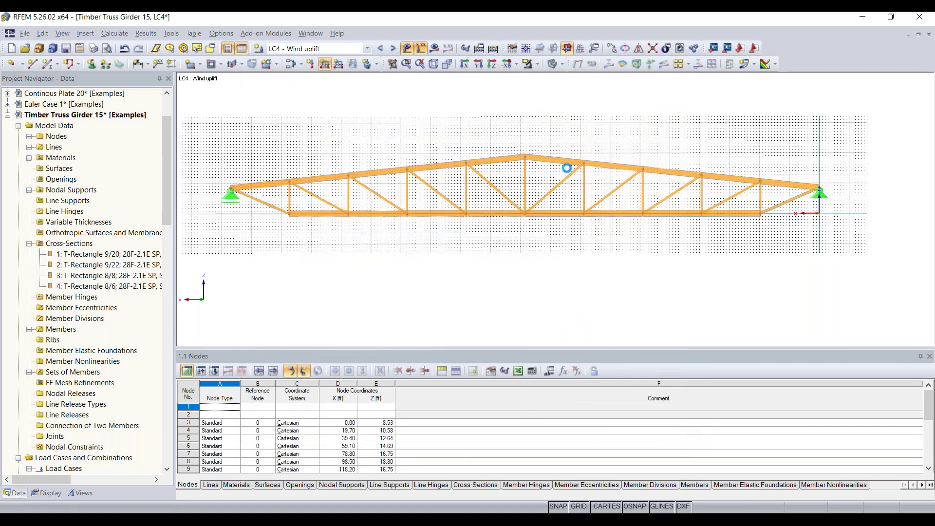
pyautogui.click(536, 158)
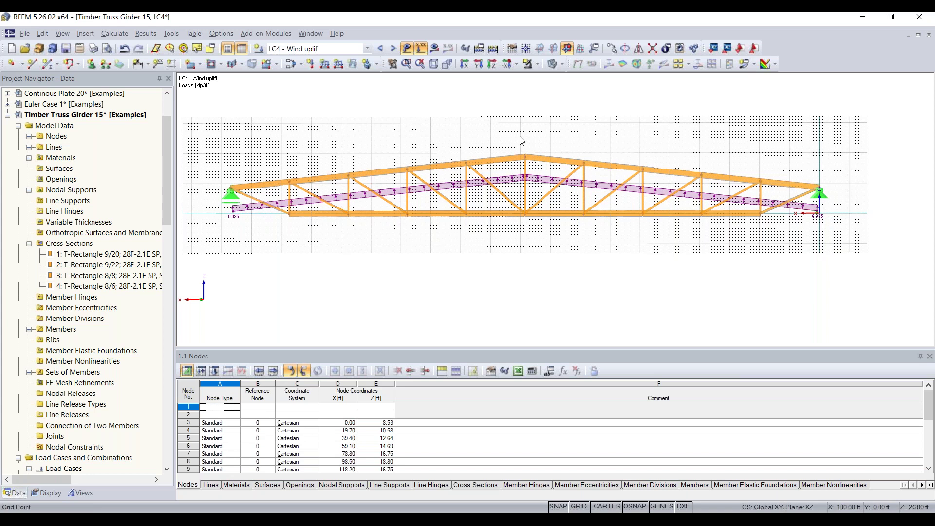
pyautogui.click(495, 48)
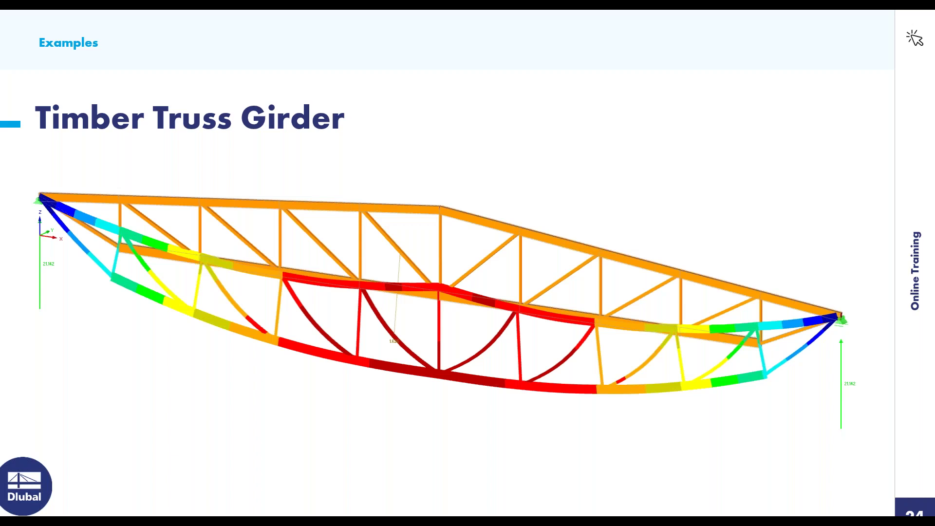
pyautogui.press('Right')
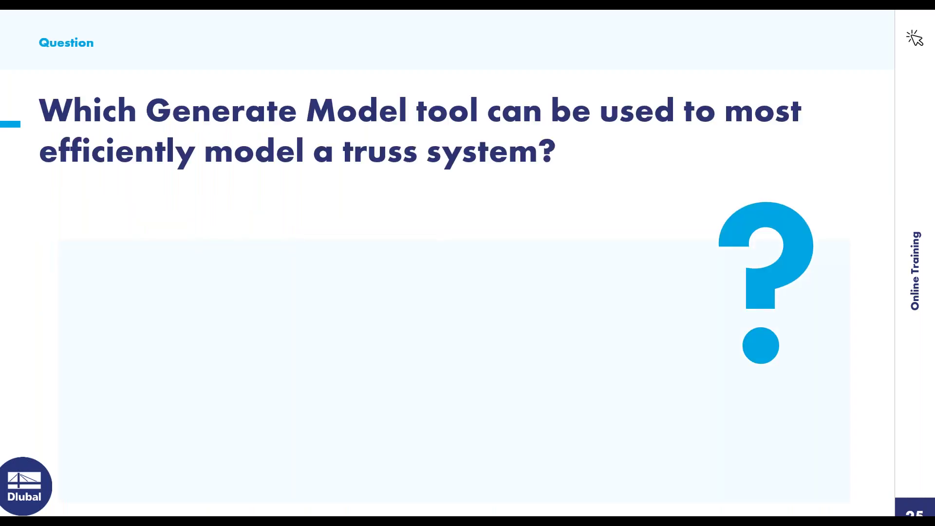
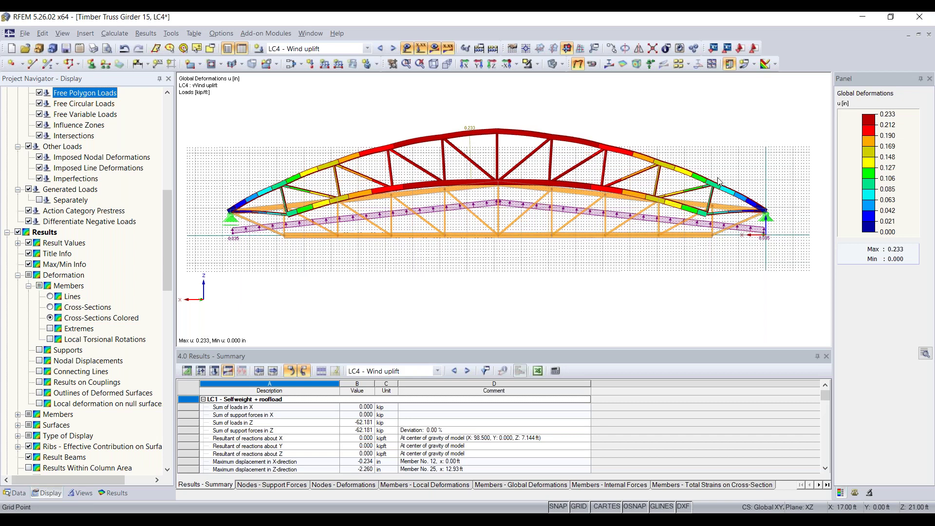
# Step: Hide the loads and deformation results and display the truss as a wireframe model
pyautogui.click(432, 48)
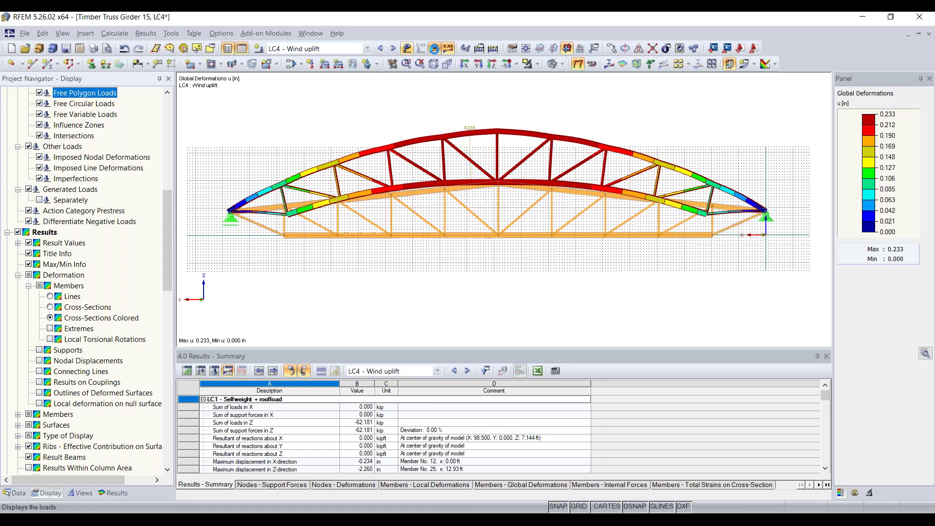
pyautogui.click(433, 48)
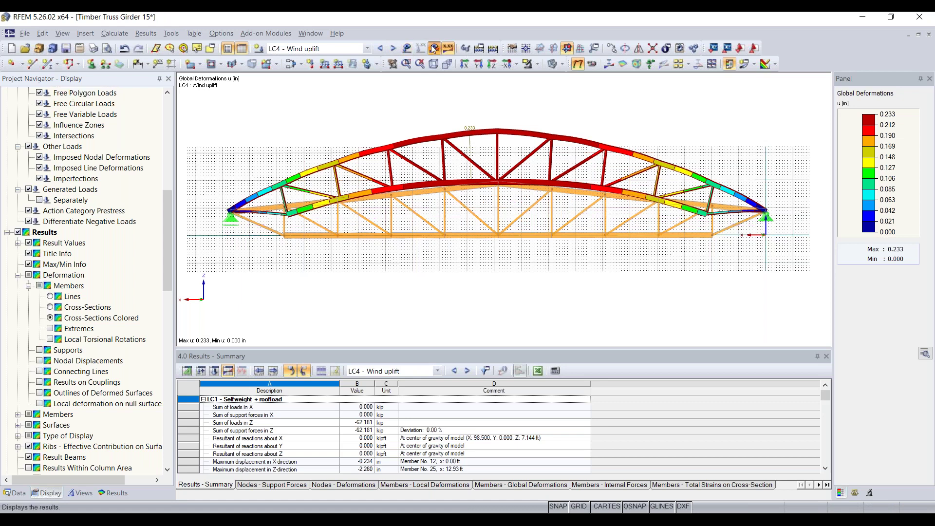
pyautogui.click(552, 64)
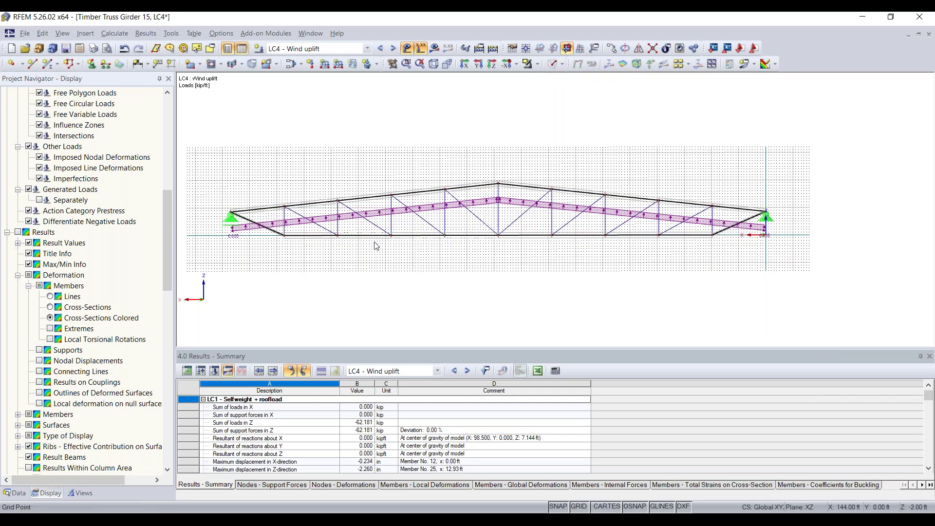
pyautogui.click(407, 48)
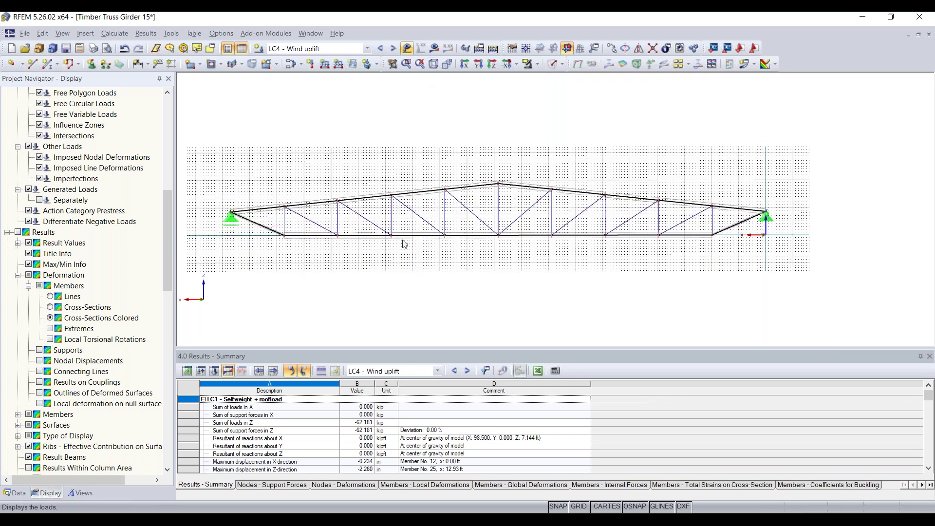
# Step: Examine how the vertical and diagonal web members meet the lower chord, especially at its left end joint
pyautogui.scroll(5, 395, 240)
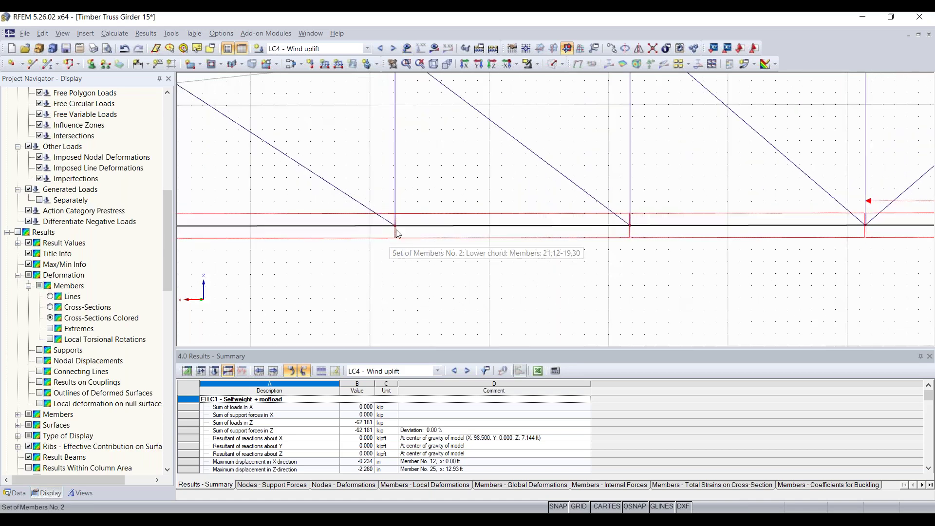
pyautogui.moveTo(409, 167); pyautogui.dragTo(475, 246, button='middle')
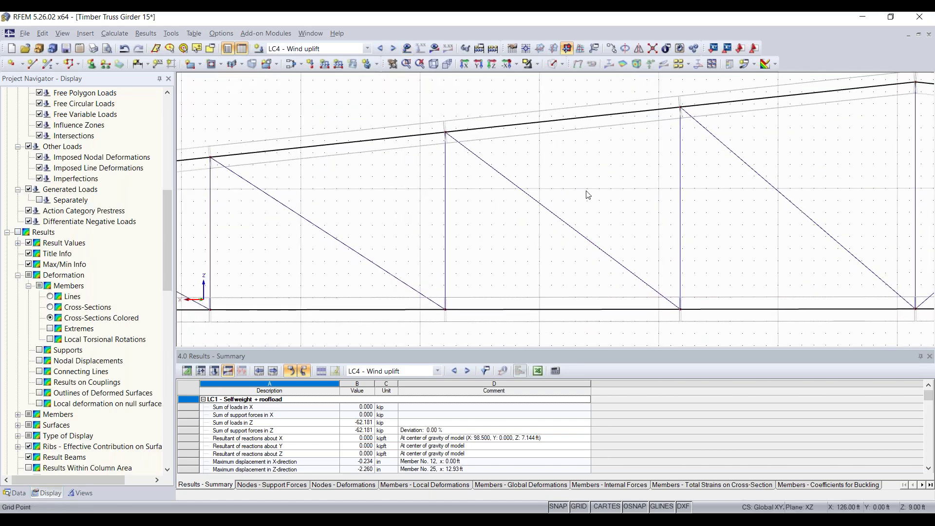
pyautogui.moveTo(346, 217); pyautogui.dragTo(474, 229, button='middle')
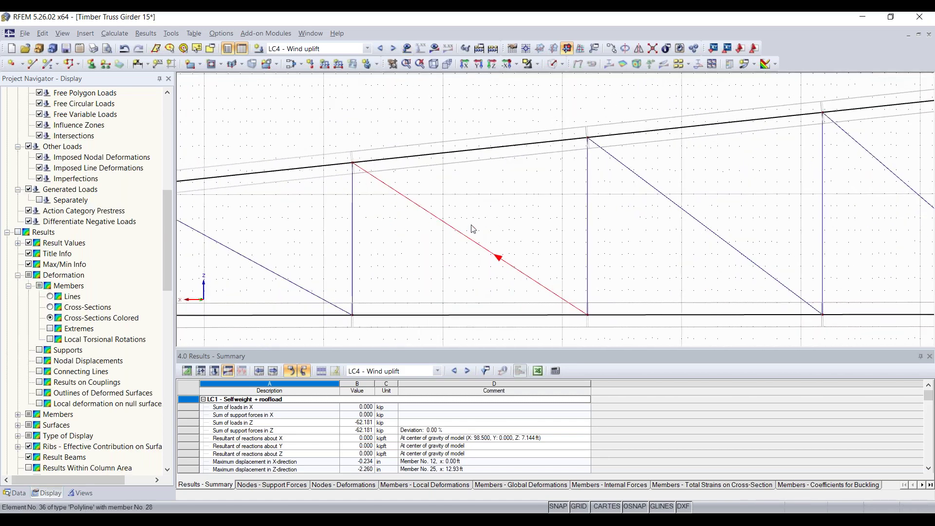
pyautogui.scroll(-3, 517, 235)
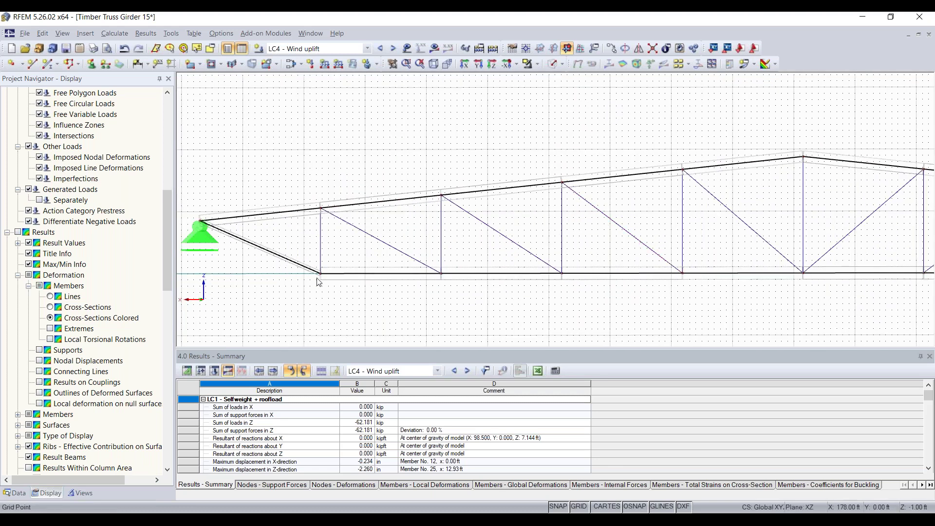
pyautogui.moveTo(319, 277)
pyautogui.scroll(5, 319, 277)
pyautogui.scroll(10, 293, 258)
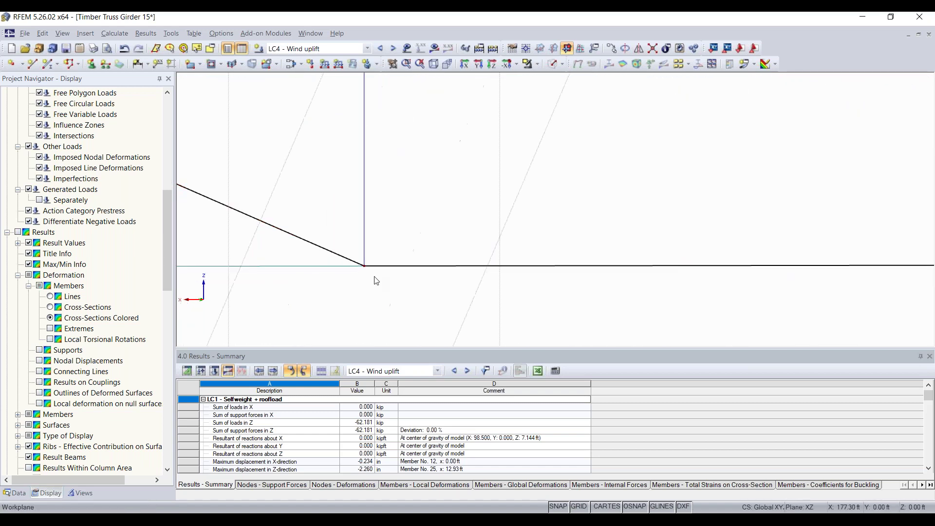
pyautogui.scroll(-5, 348, 245)
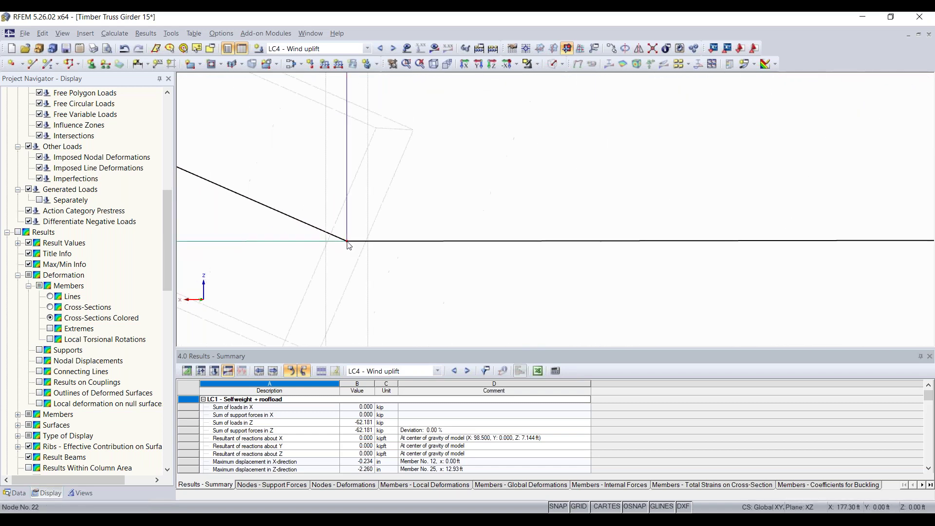
pyautogui.scroll(-6, 385, 217)
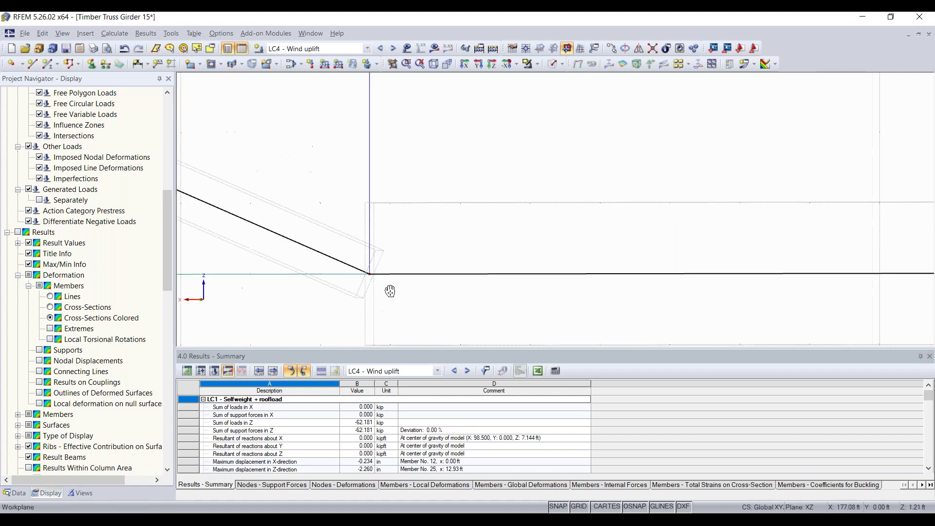
# Step: Examine how the web members connect to the top chord at nodes 12 and 11 on the truss's left half
pyautogui.moveTo(411, 170); pyautogui.dragTo(410, 265, button='middle')
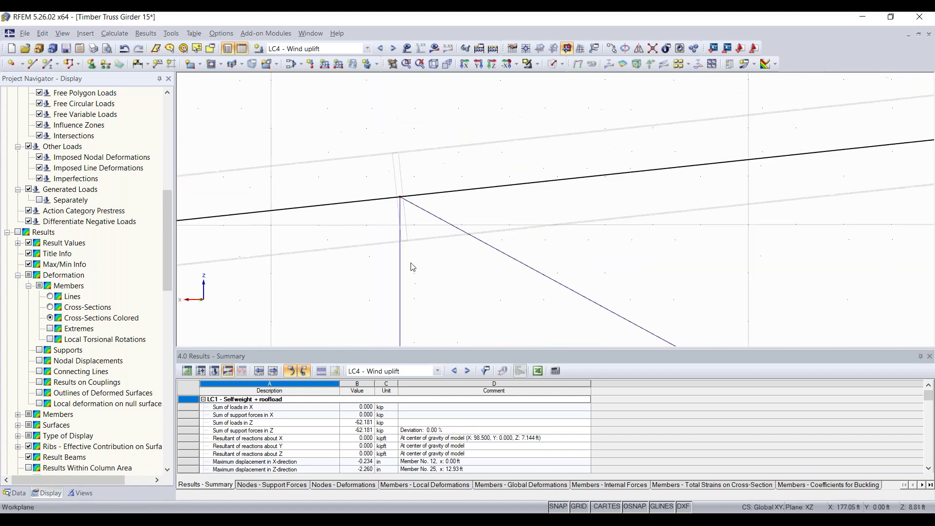
pyautogui.scroll(5, 398, 194)
pyautogui.scroll(-3, 458, 264)
pyautogui.scroll(-3, 457, 265)
pyautogui.scroll(5, 457, 265)
pyautogui.scroll(4, 410, 251)
pyautogui.scroll(4, 483, 237)
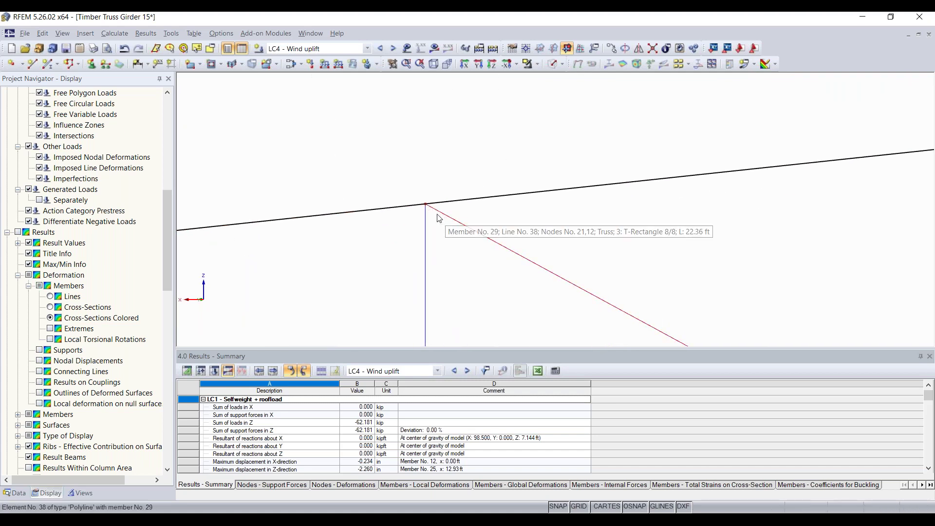
pyautogui.scroll(-5, 443, 218)
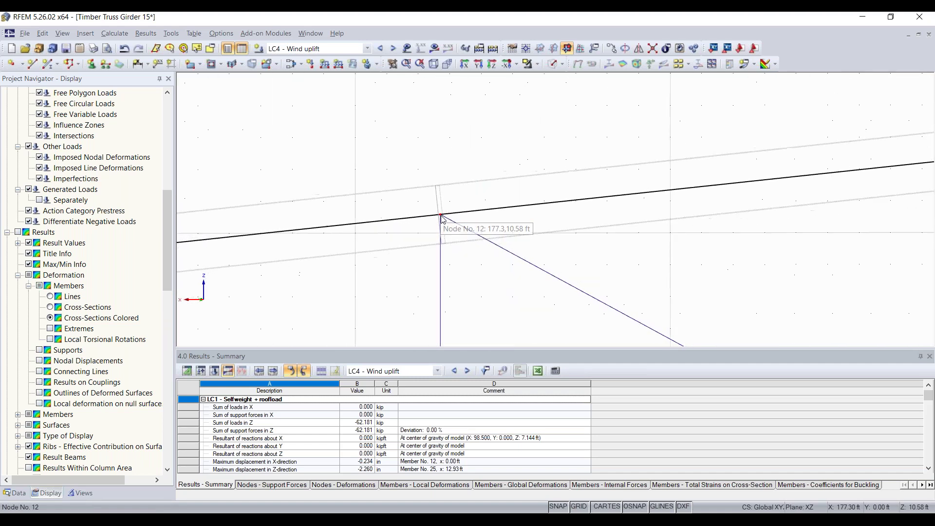
pyautogui.scroll(-2, 556, 226)
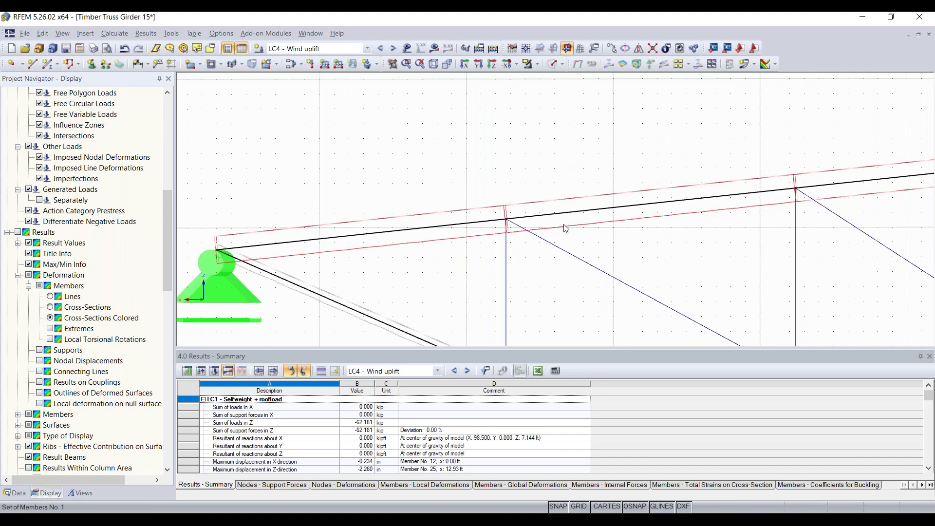
pyautogui.scroll(-4, 565, 232)
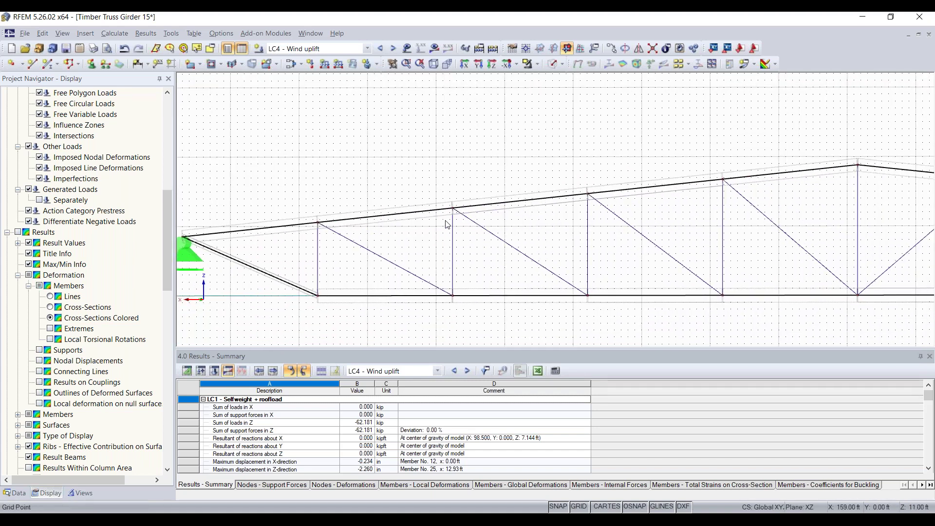
pyautogui.scroll(6, 457, 214)
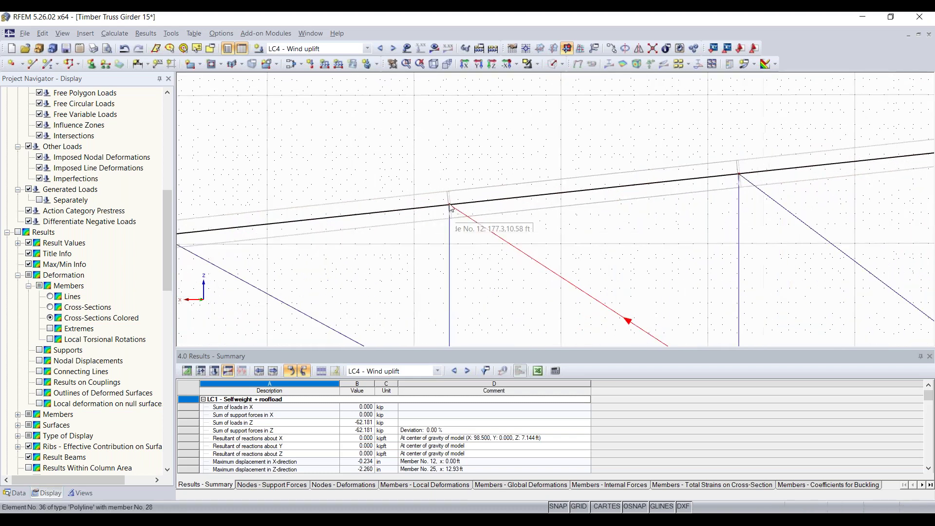
pyautogui.moveTo(422, 265); pyautogui.dragTo(426, 250, button='middle')
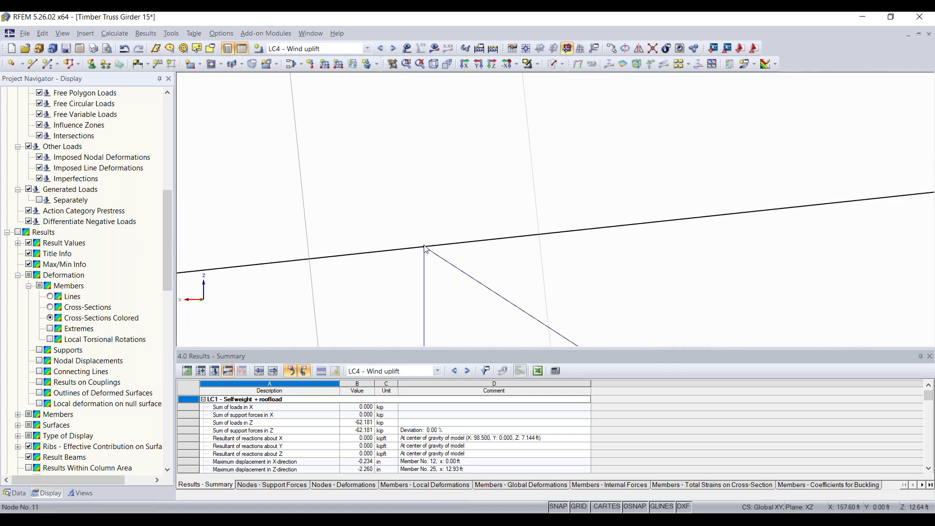
pyautogui.scroll(-3, 487, 261)
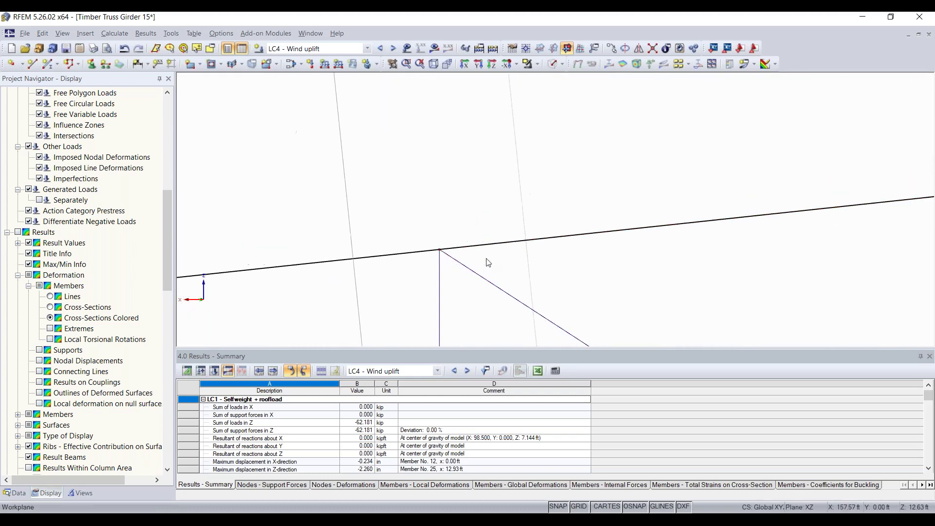
pyautogui.scroll(-4, 488, 262)
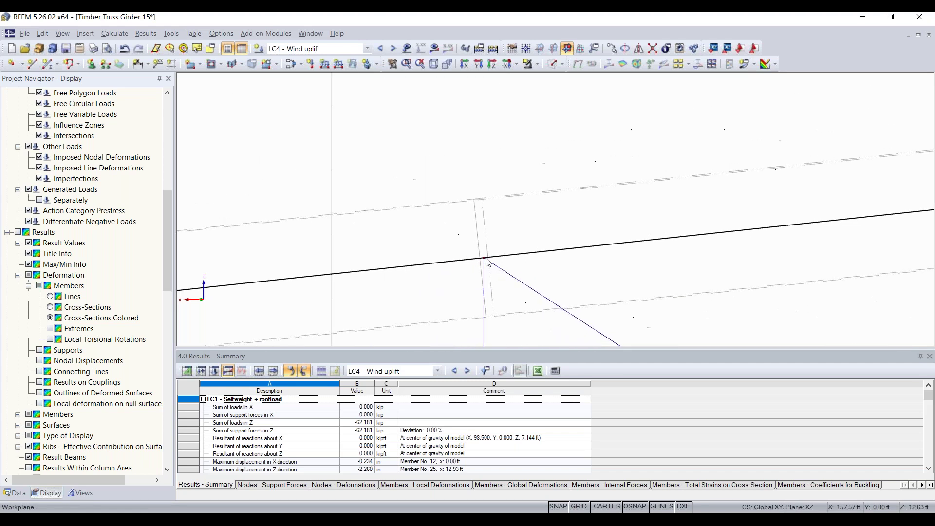
pyautogui.scroll(-14, 487, 259)
pyautogui.moveTo(511, 250); pyautogui.dragTo(317, 187, button='middle')
pyautogui.scroll(-1, 480, 215)
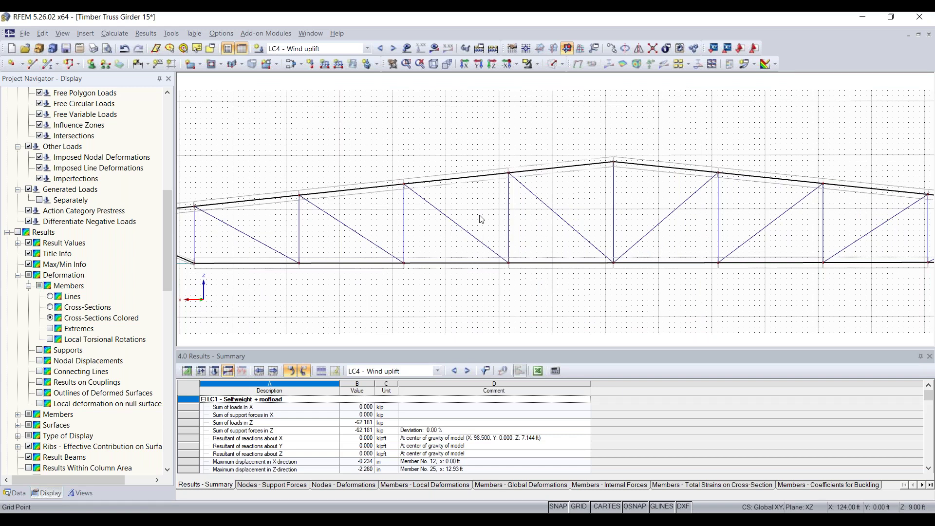
# Step: Switch the current load case to LC1 - Selfweight + roofload
pyautogui.click(352, 51)
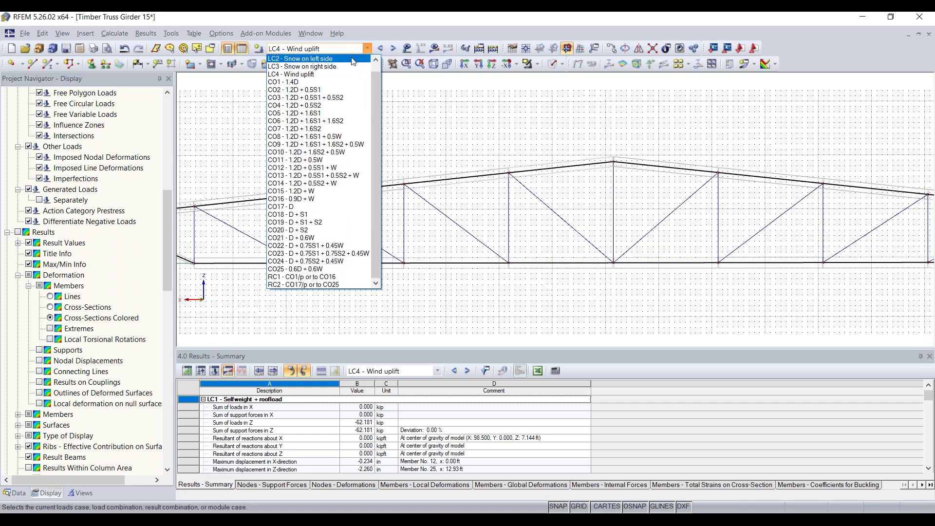
pyautogui.click(350, 58)
pyautogui.click(345, 50)
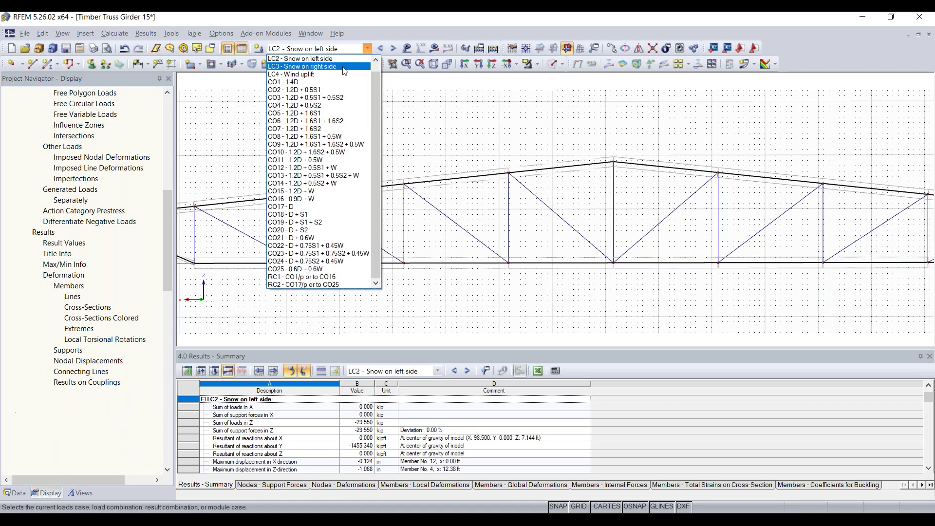
pyautogui.click(342, 59)
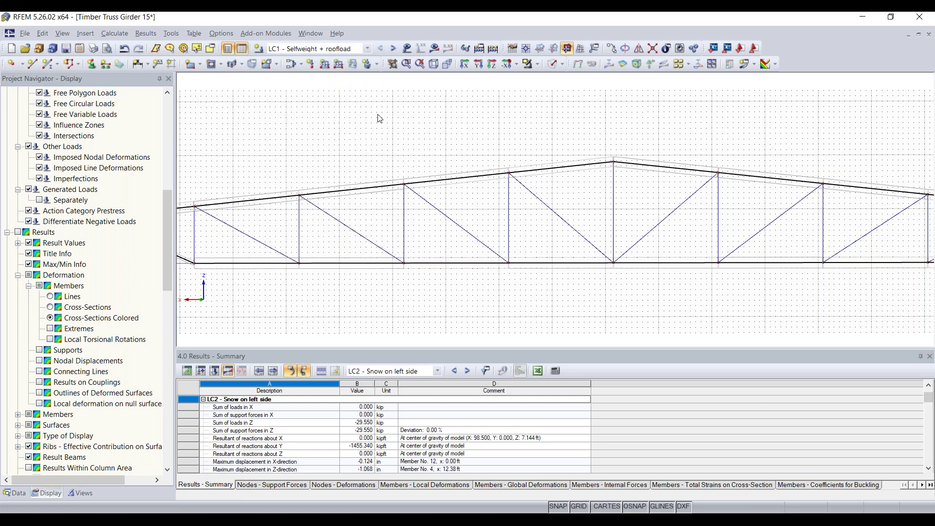
# Step: Display the LC1 results as global deformations on the whole truss, view the vertical component uZ, and return to total u
pyautogui.scroll(-3, 387, 124)
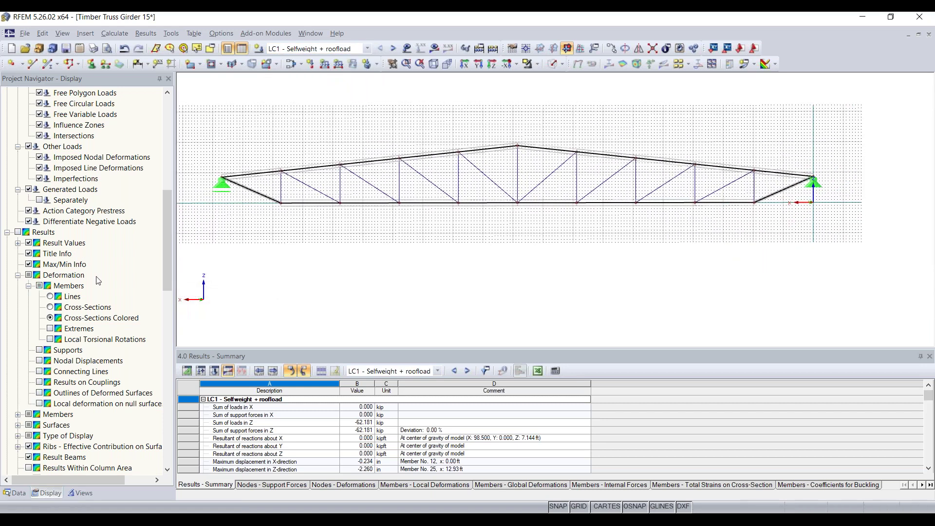
pyautogui.scroll(7, 98, 351)
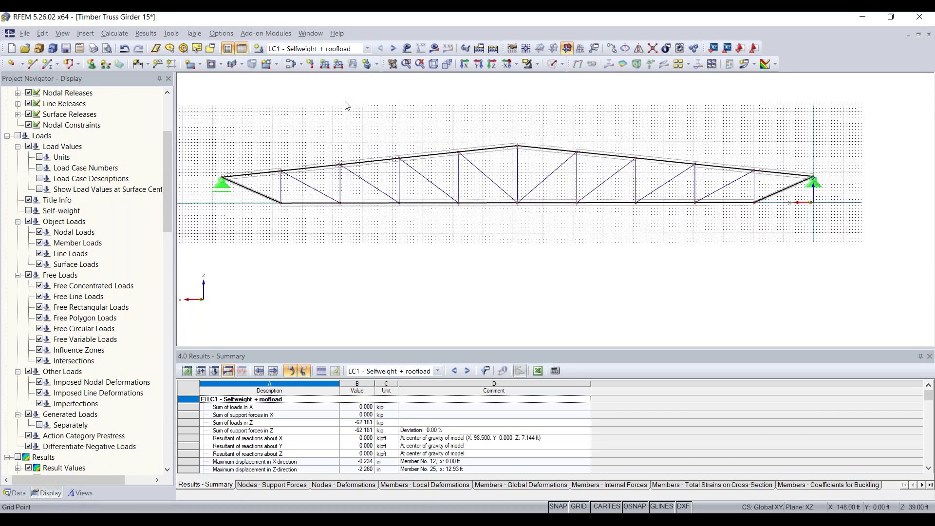
pyautogui.scroll(4, 69, 208)
pyautogui.click(434, 48)
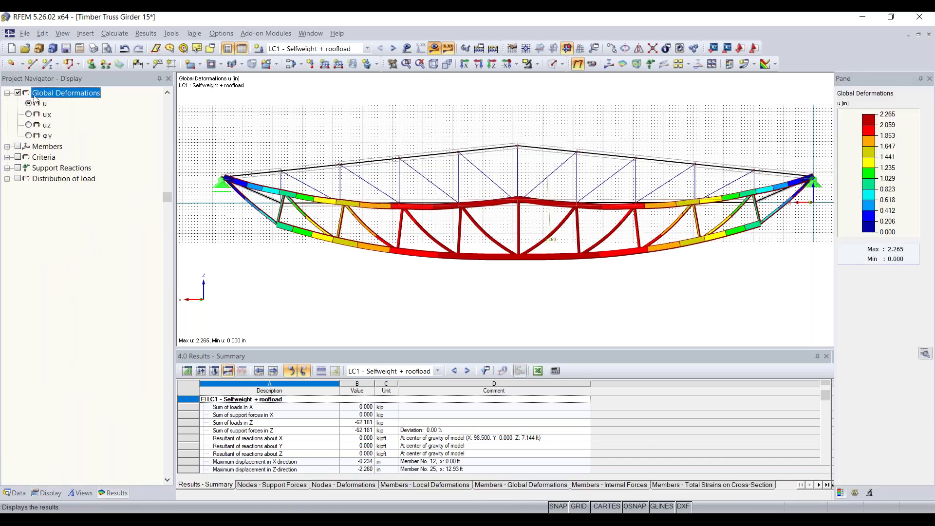
pyautogui.moveTo(565, 288); pyautogui.dragTo(539, 286, button='middle')
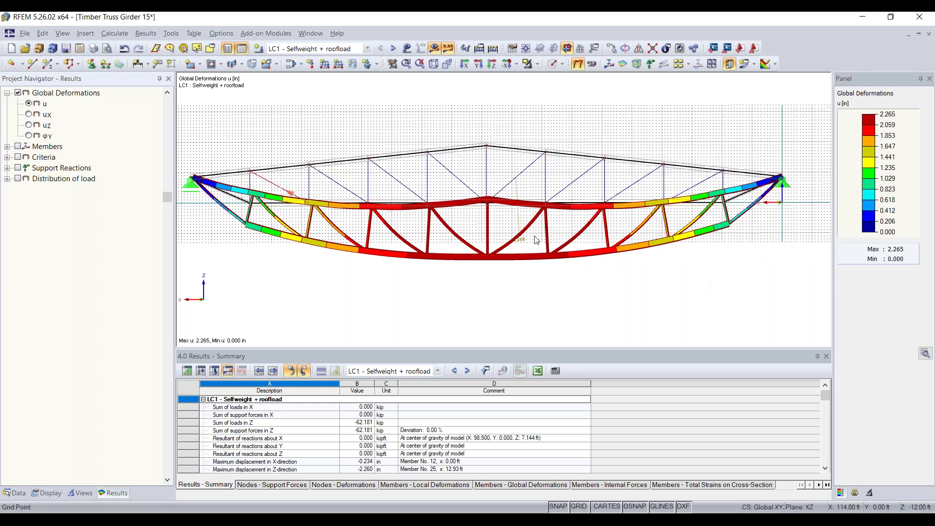
pyautogui.click(28, 126)
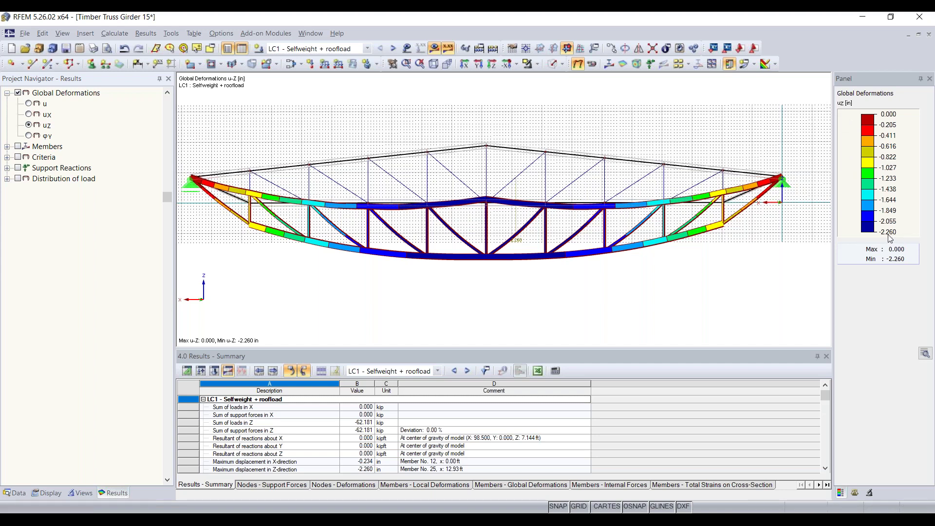
pyautogui.click(28, 103)
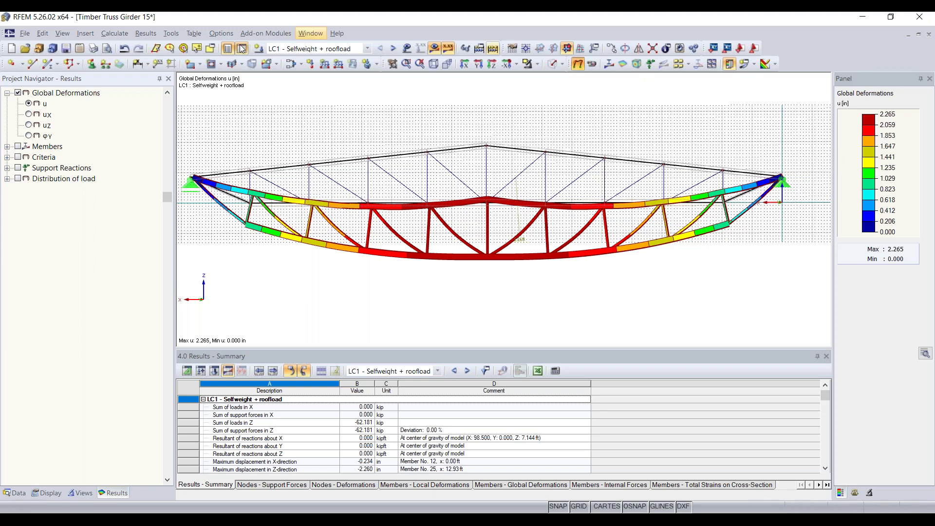
# Step: Replace the global deformations with the member internal force diagrams and show the axial force N
pyautogui.click(7, 146)
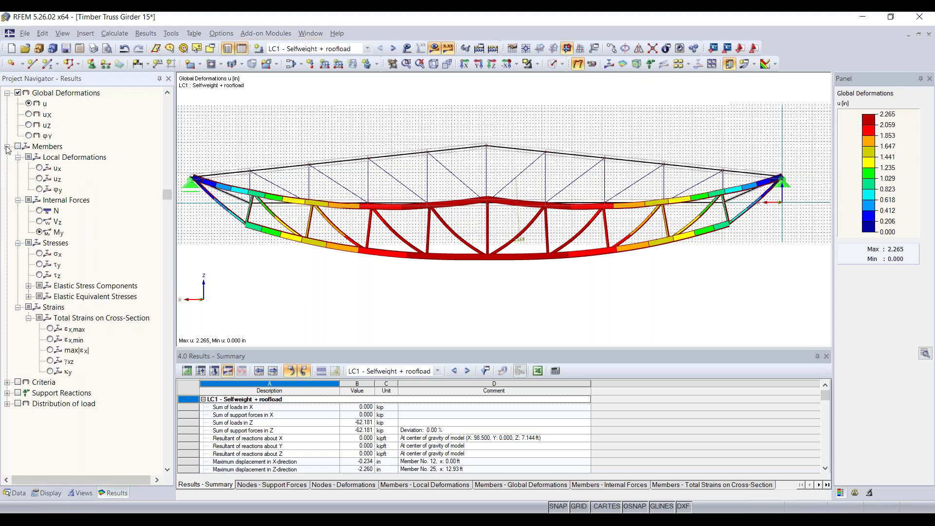
pyautogui.click(18, 146)
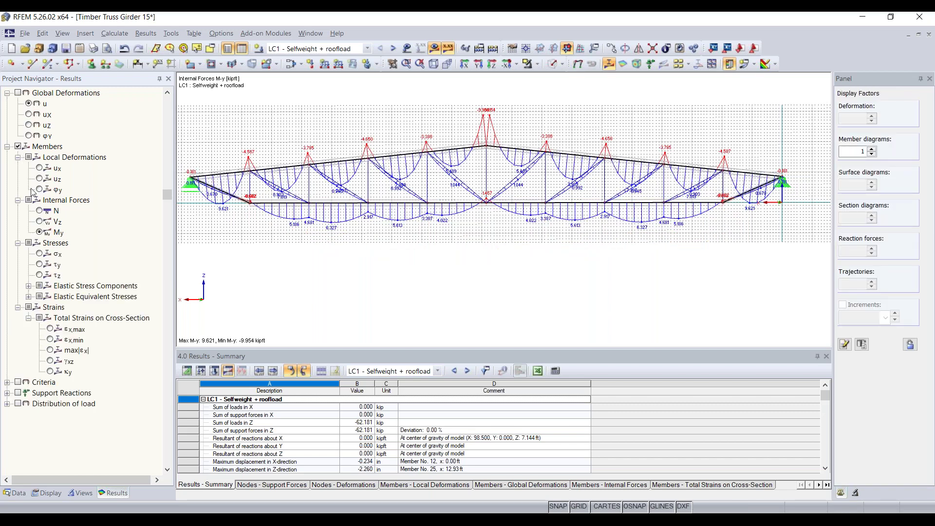
pyautogui.click(40, 211)
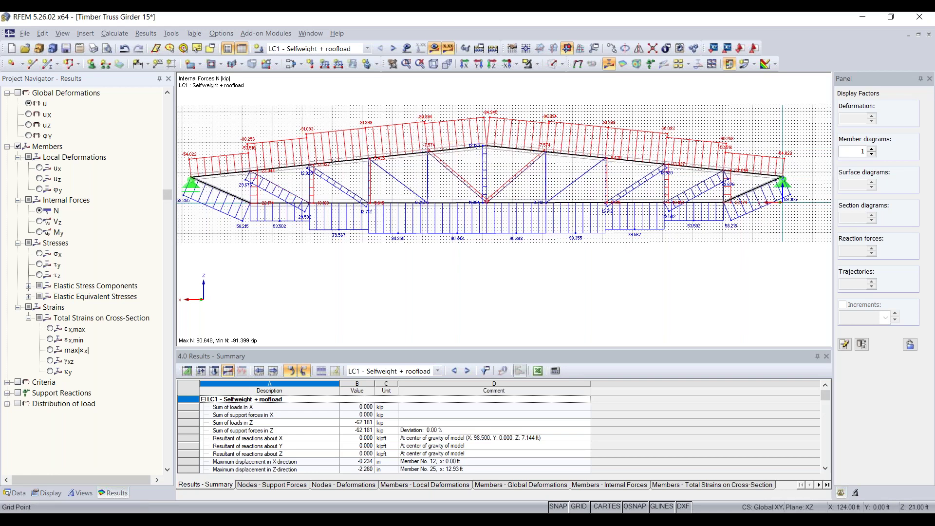
# Step: Examine the axial forces along the lower chord and in the truss's left end diagonal
pyautogui.scroll(-2, 414, 137)
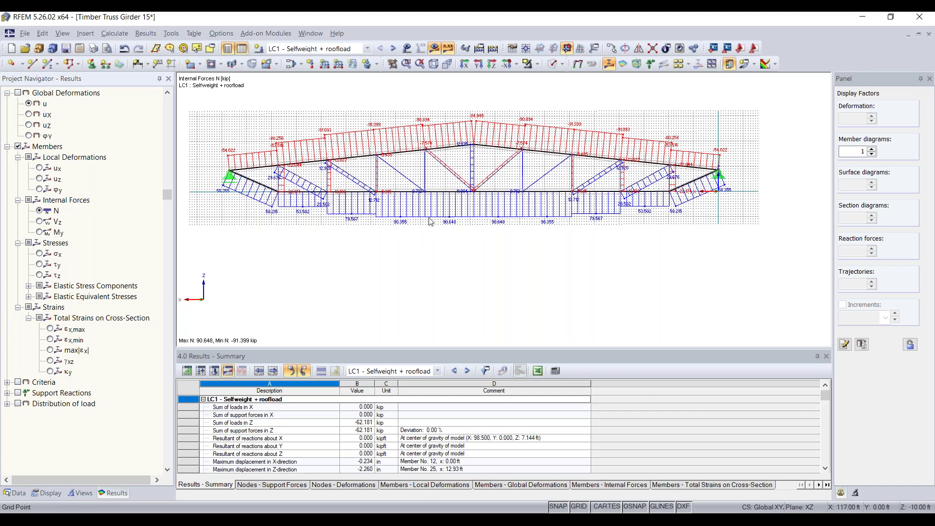
pyautogui.scroll(1, 454, 227)
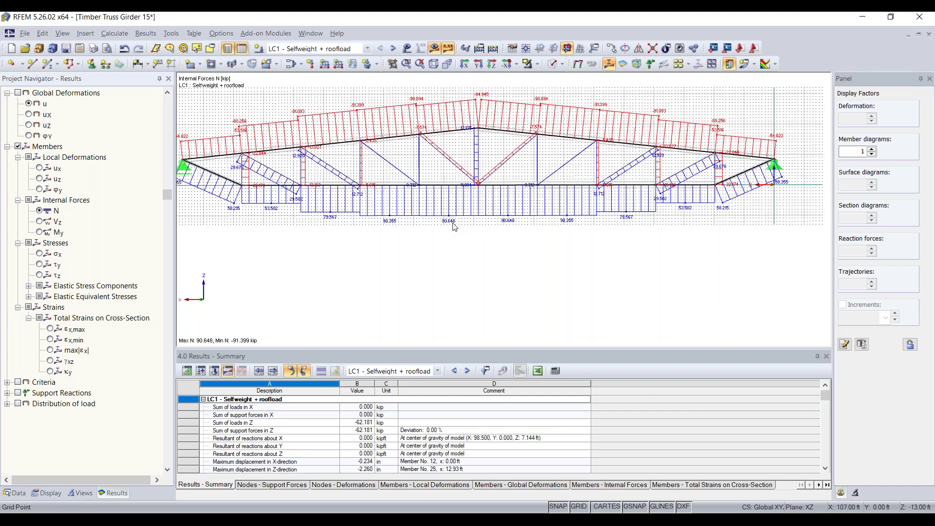
pyautogui.scroll(2, 454, 227)
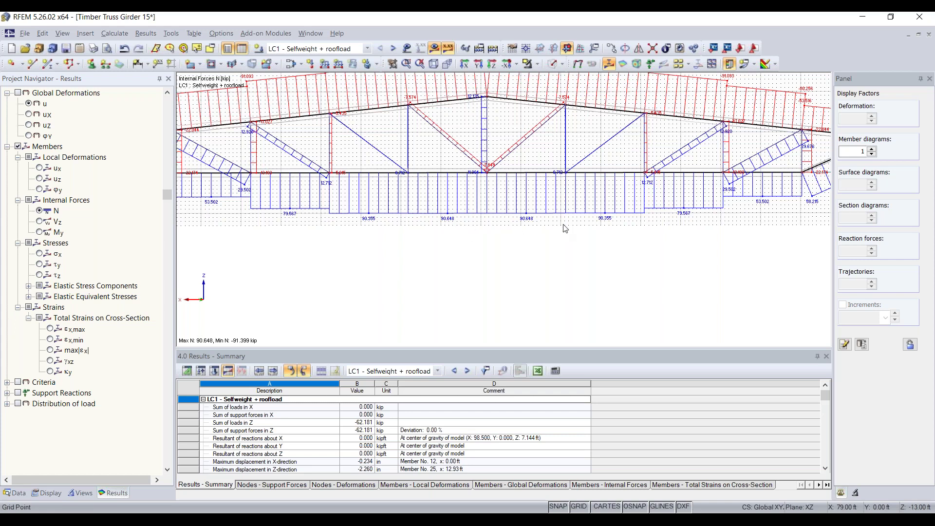
pyautogui.scroll(-1, 557, 221)
pyautogui.scroll(-1, 557, 220)
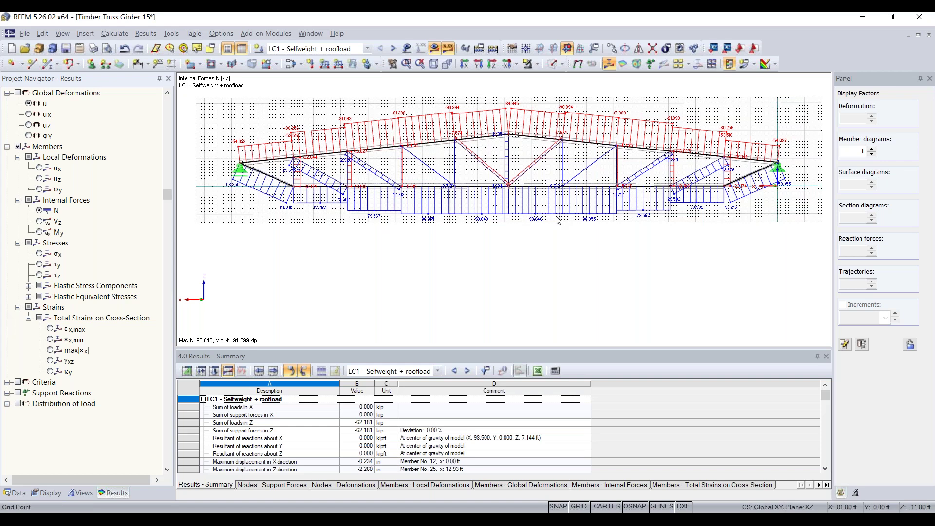
pyautogui.scroll(3, 256, 173)
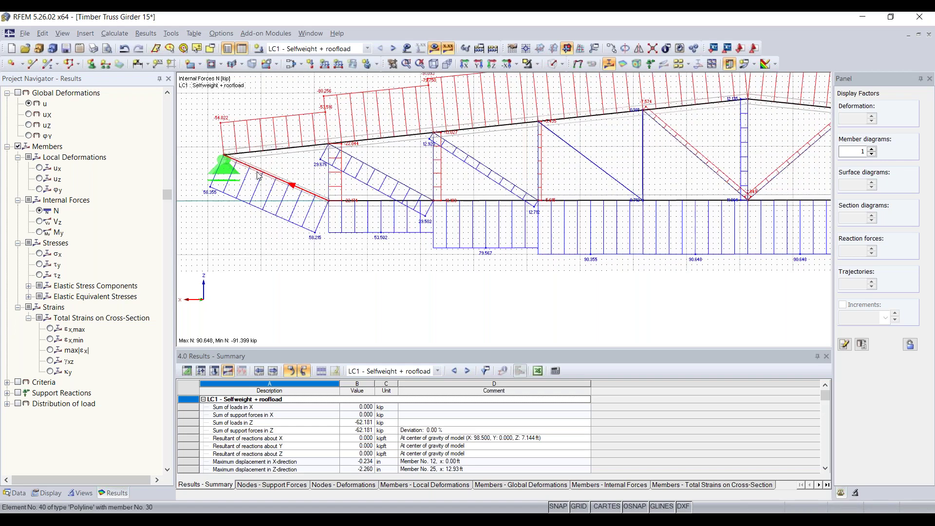
pyautogui.moveTo(268, 202); pyautogui.dragTo(338, 238, button='middle')
pyautogui.scroll(2, 322, 207)
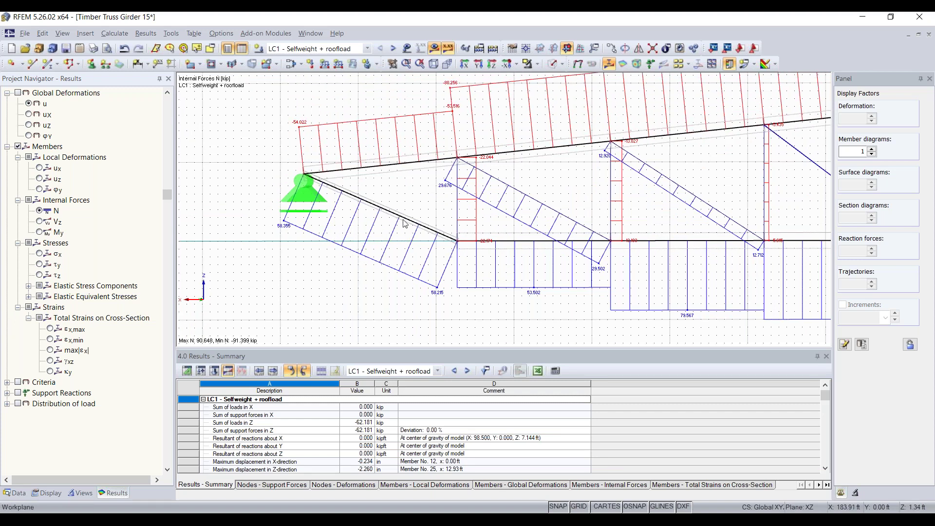
# Step: Examine the axial forces near the right support, in the end diagonal and the adjoining lower chord members
pyautogui.scroll(-1, 385, 218)
pyautogui.scroll(-9, 385, 218)
pyautogui.moveTo(507, 261); pyautogui.dragTo(366, 264, button='middle')
pyautogui.moveTo(657, 245); pyautogui.dragTo(468, 248, button='middle')
pyautogui.scroll(5, 467, 247)
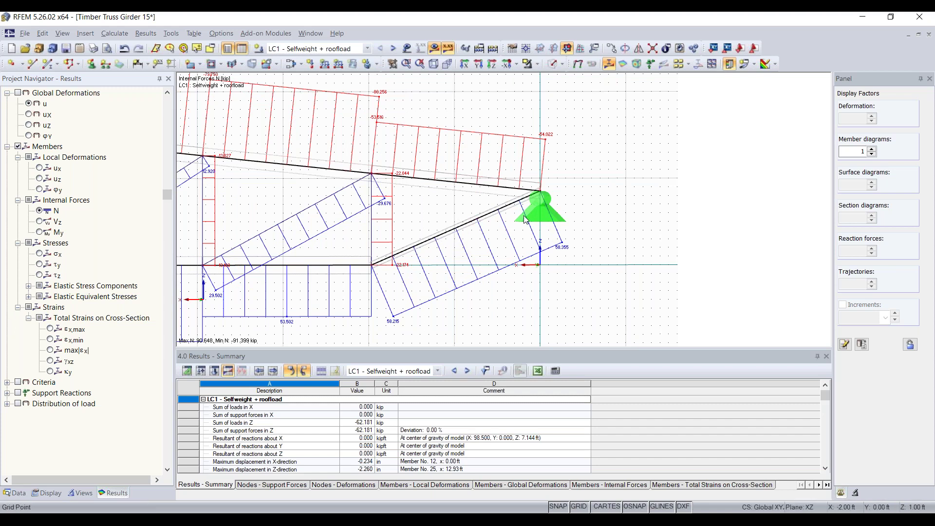
pyautogui.click(416, 242)
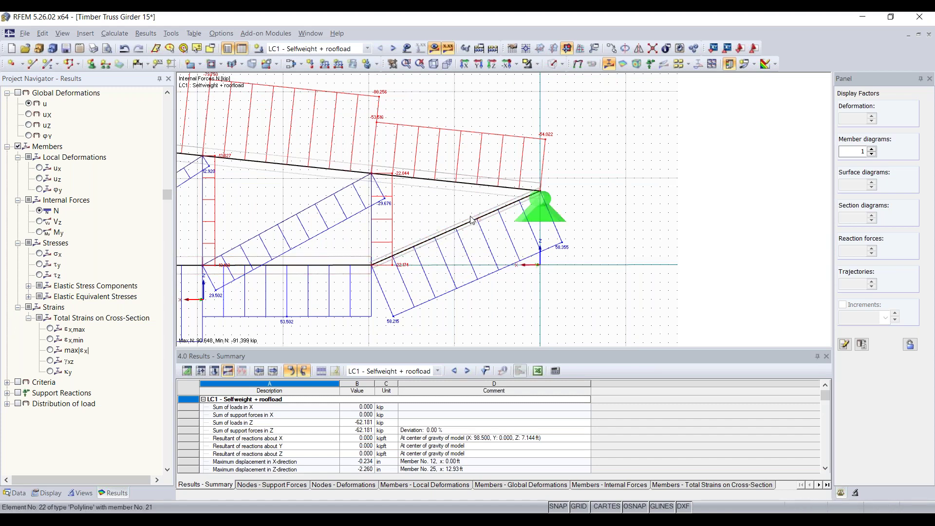
pyautogui.scroll(-1, 434, 242)
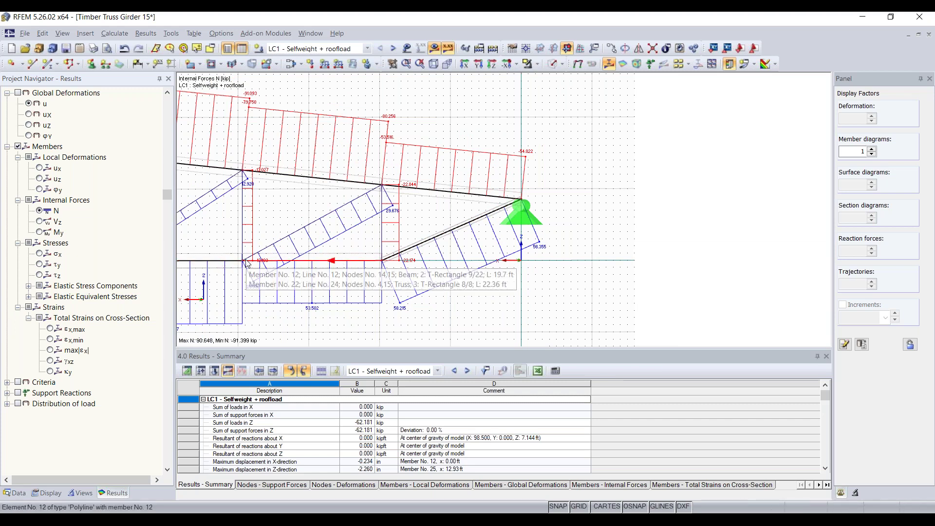
pyautogui.scroll(-4, 246, 263)
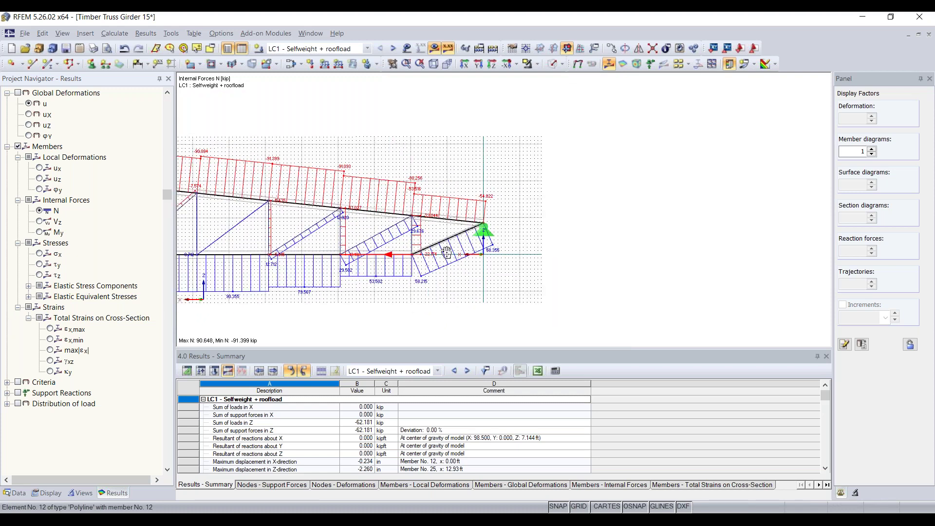
pyautogui.scroll(-1, 488, 249)
pyautogui.moveTo(440, 260); pyautogui.dragTo(534, 247, button='middle')
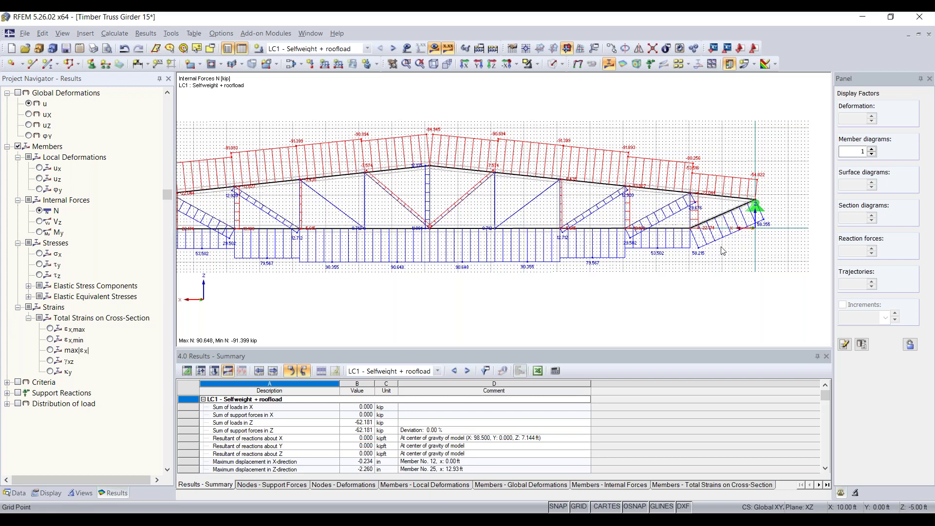
# Step: View the shear force Vz diagram for all truss members, followed by the bending moment My diagram
pyautogui.scroll(-2, 542, 234)
pyautogui.moveTo(535, 234); pyautogui.dragTo(605, 225, button='middle')
pyautogui.click(40, 222)
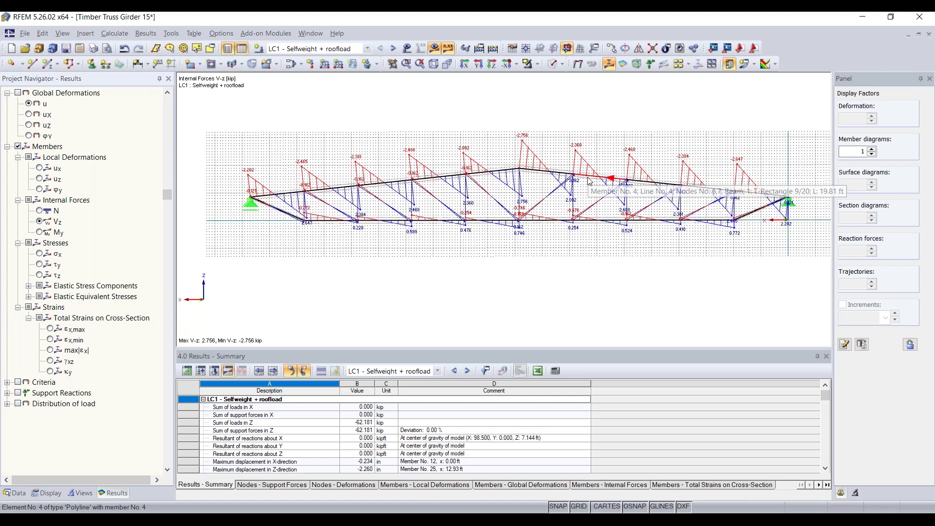
pyautogui.click(39, 232)
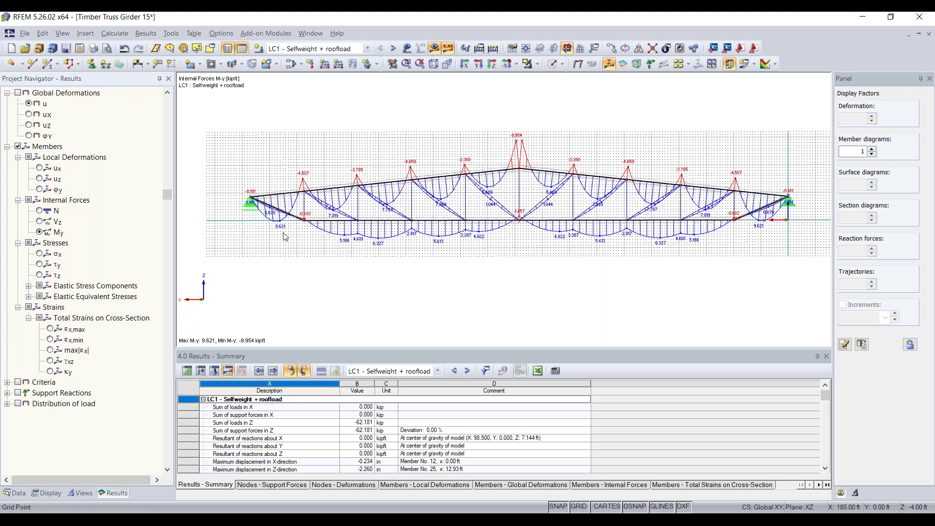
# Step: Display the support reactions together with the moment diagram and hide the work plane grid
pyautogui.click(18, 393)
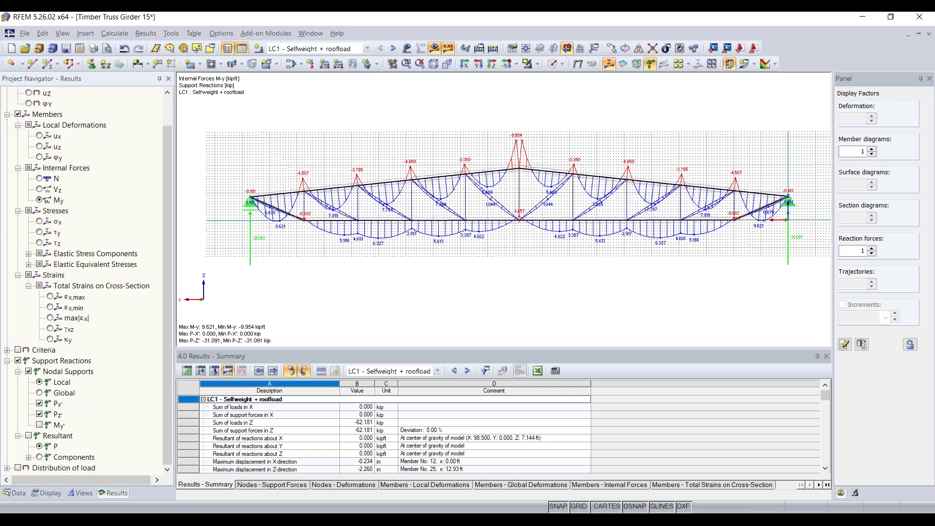
pyautogui.moveTo(268, 261); pyautogui.dragTo(255, 262, button='middle')
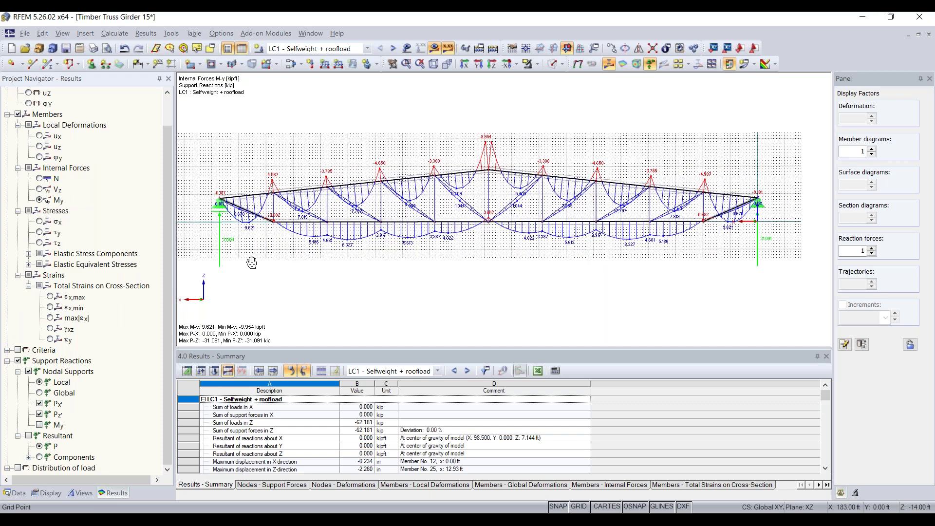
pyautogui.click(582, 508)
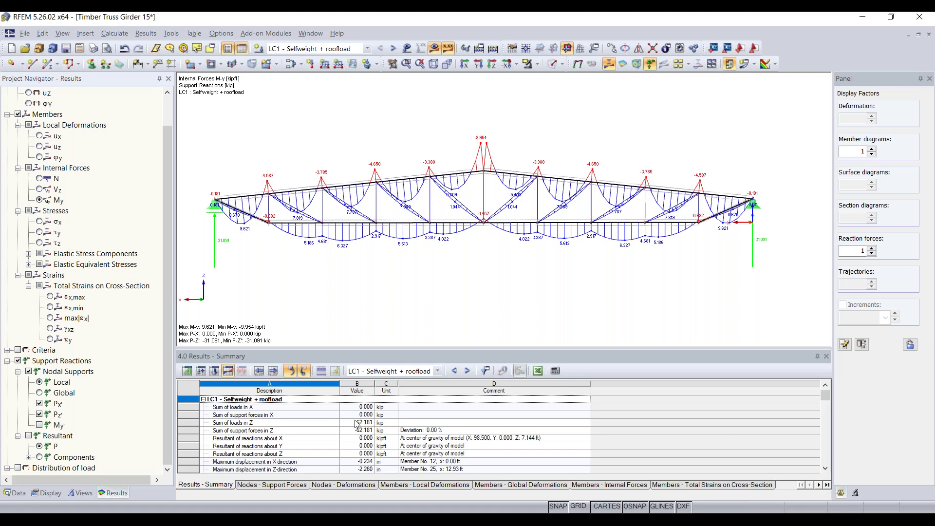
# Step: Compare the LC1 sum of loads in Z with the sum of support forces in Z and check their deviation
pyautogui.click(226, 424)
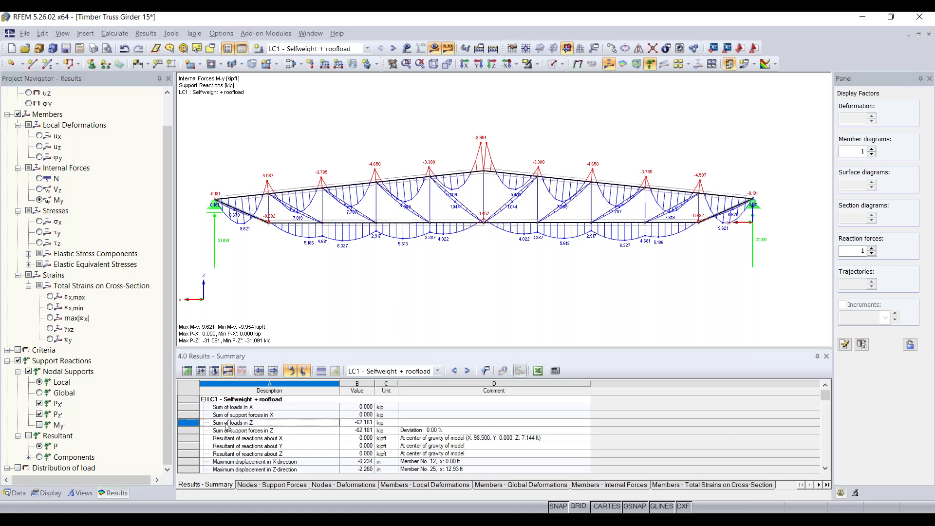
pyautogui.click(253, 431)
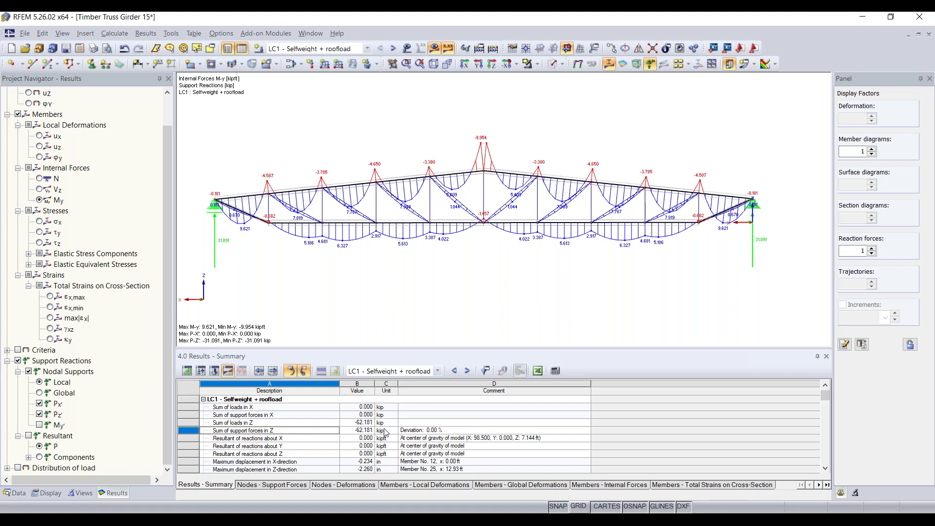
pyautogui.click(360, 424)
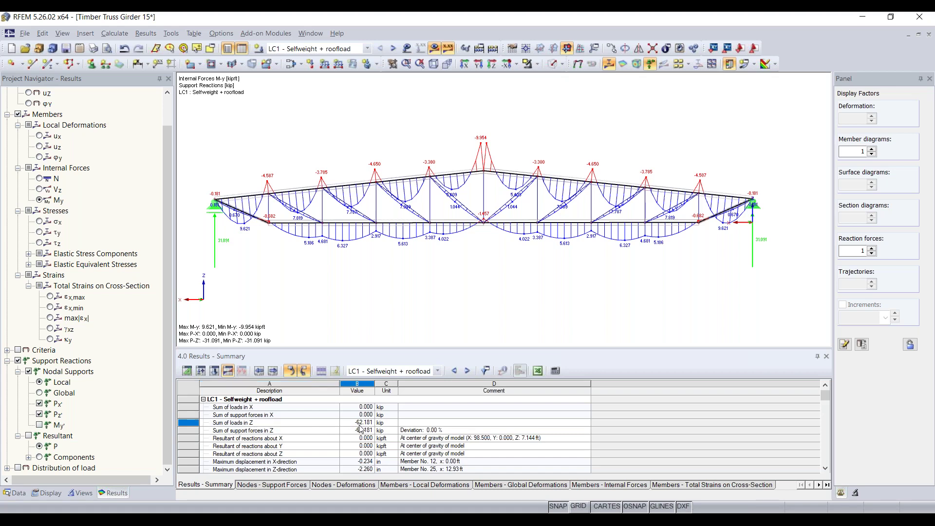
pyautogui.click(360, 431)
pyautogui.click(430, 431)
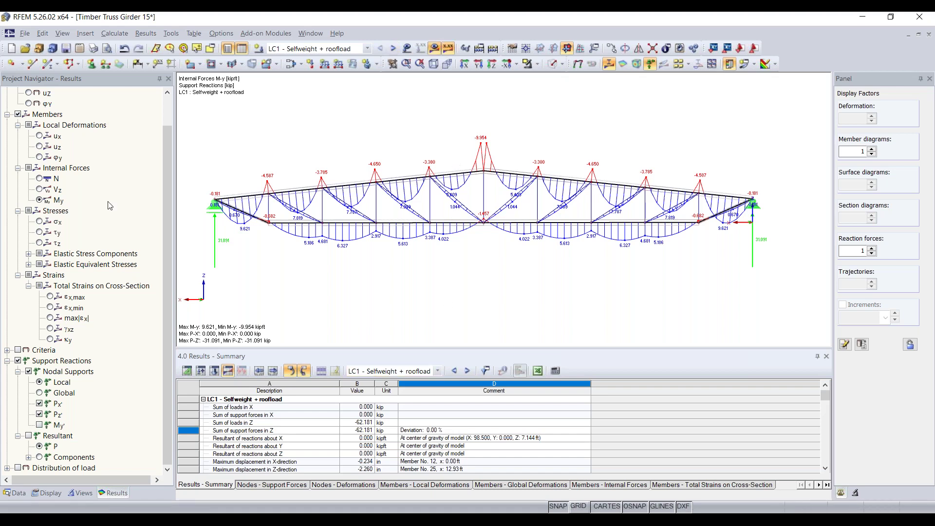
# Step: Switch the member internal force diagrams back to axial force N
pyautogui.scroll(1, 63, 198)
pyautogui.click(40, 210)
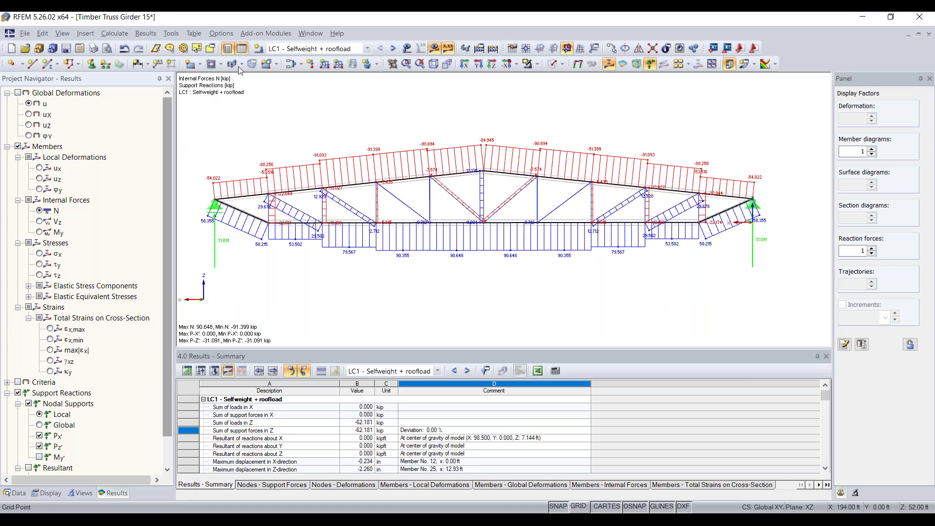
# Step: Examine the available timber design modules and the full list of add-on modules and favorites in the project data
pyautogui.click(263, 37)
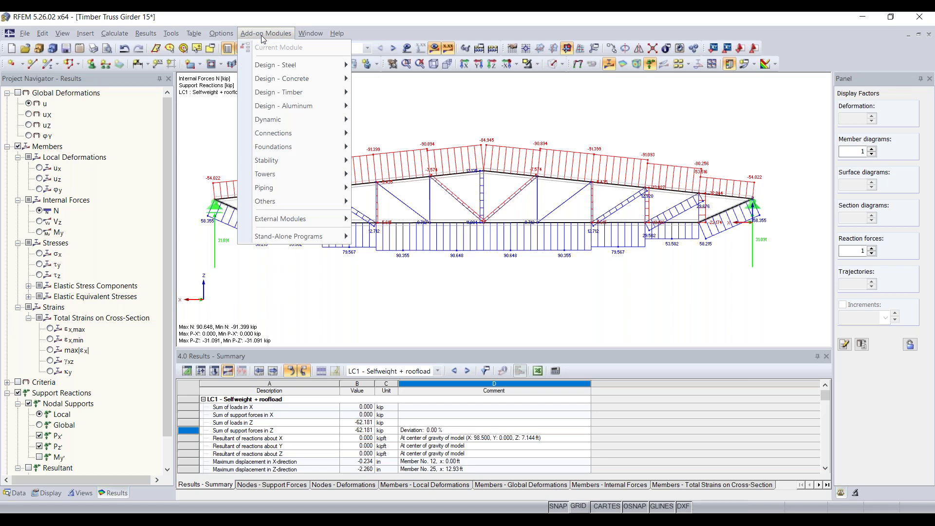
pyautogui.moveTo(281, 94)
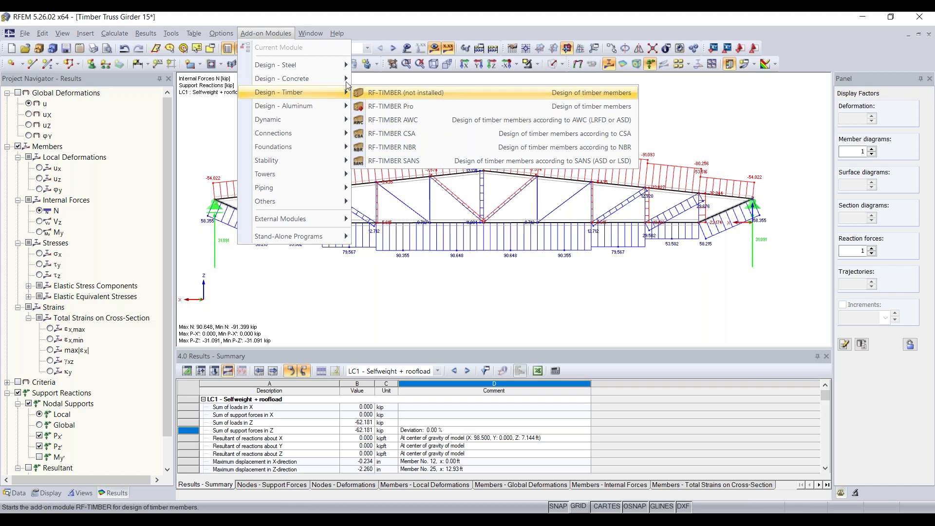
pyautogui.click(283, 34)
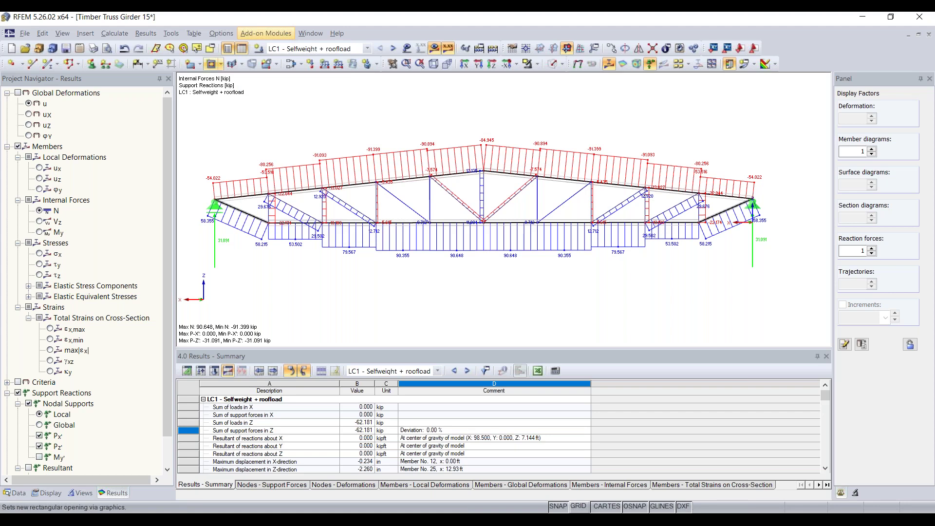
pyautogui.click(19, 492)
pyautogui.scroll(-6, 81, 374)
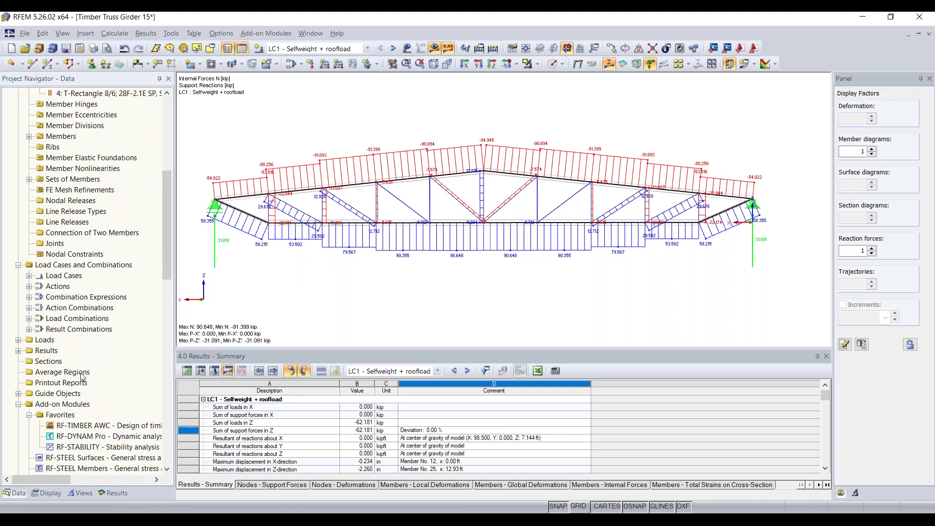
pyautogui.scroll(-10, 81, 376)
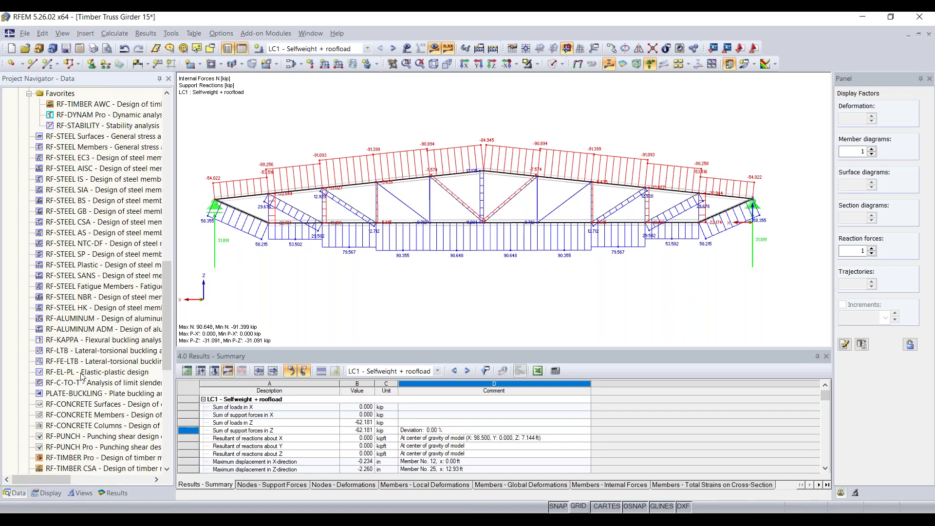
pyautogui.scroll(-5, 111, 242)
pyautogui.scroll(5, 95, 357)
pyautogui.scroll(7, 103, 310)
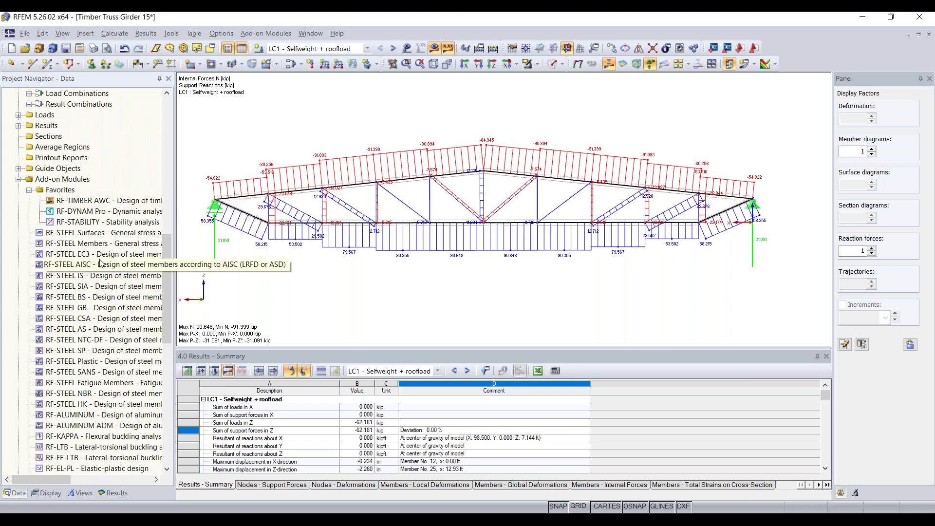
pyautogui.scroll(-5, 101, 263)
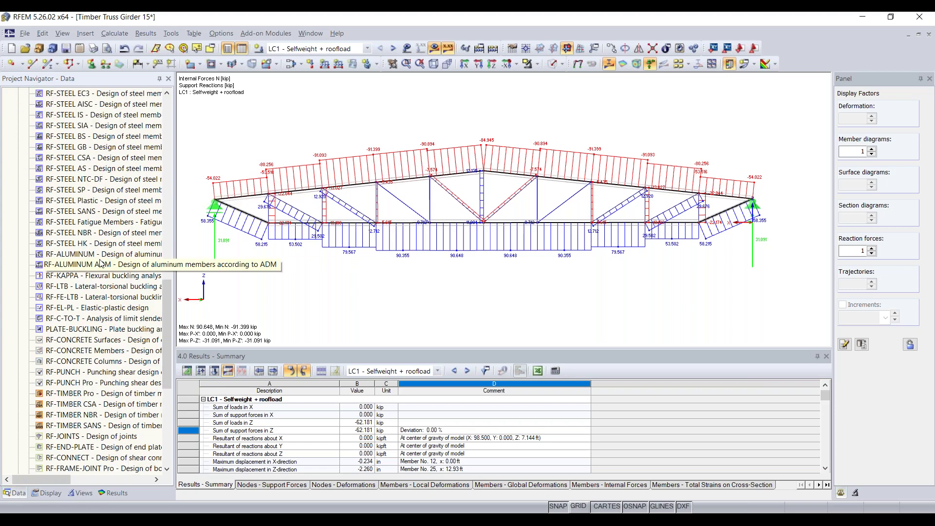
# Step: Add RF-ALUMINUM to the favorite add-on modules, and remove it from the favorites again
pyautogui.rightClick(101, 253)
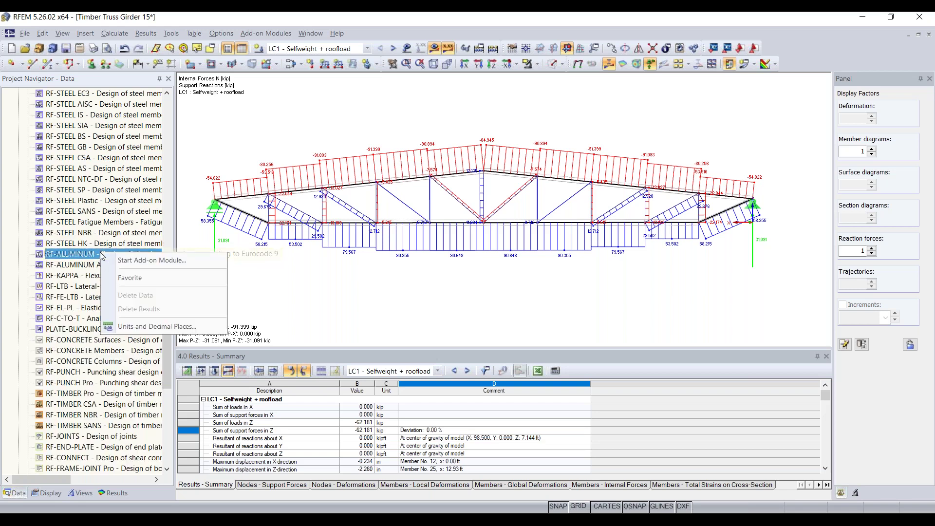
pyautogui.click(134, 278)
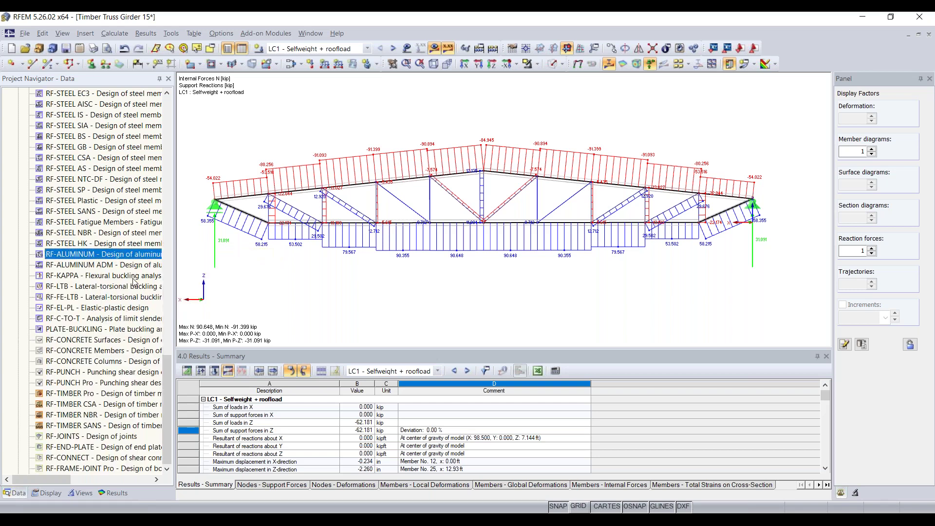
pyautogui.scroll(8, 134, 283)
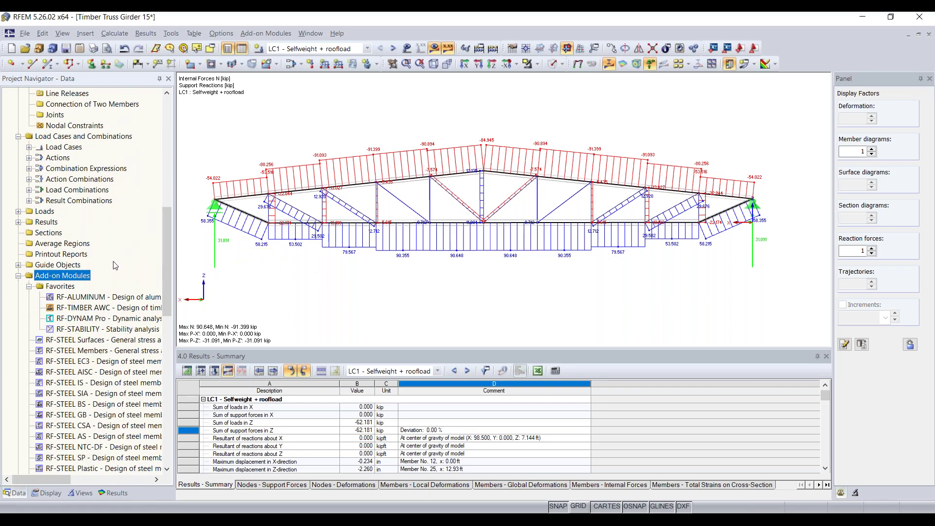
pyautogui.click(96, 298)
pyautogui.rightClick(96, 298)
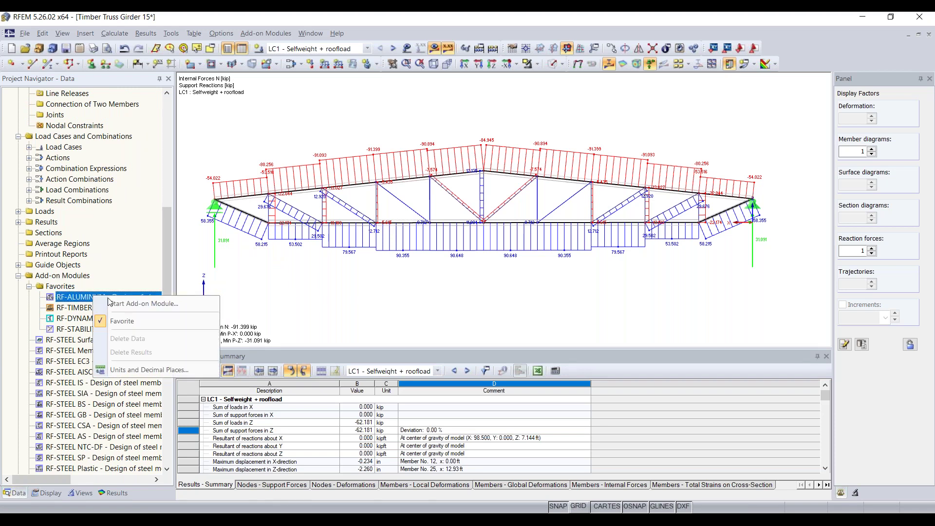
pyautogui.click(153, 324)
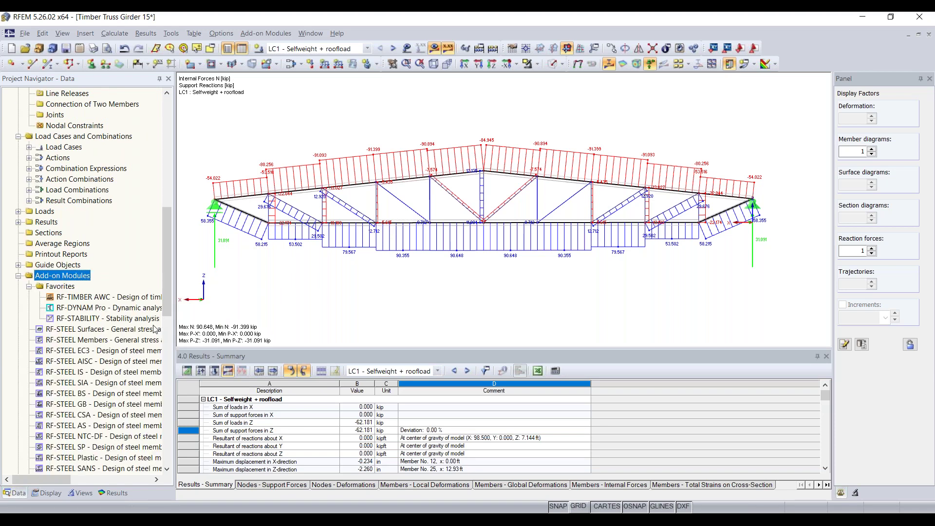
# Step: Start the RF-TIMBER AWC module, clear the list of individual members and include all sets of members in the design
pyautogui.doubleClick(99, 300)
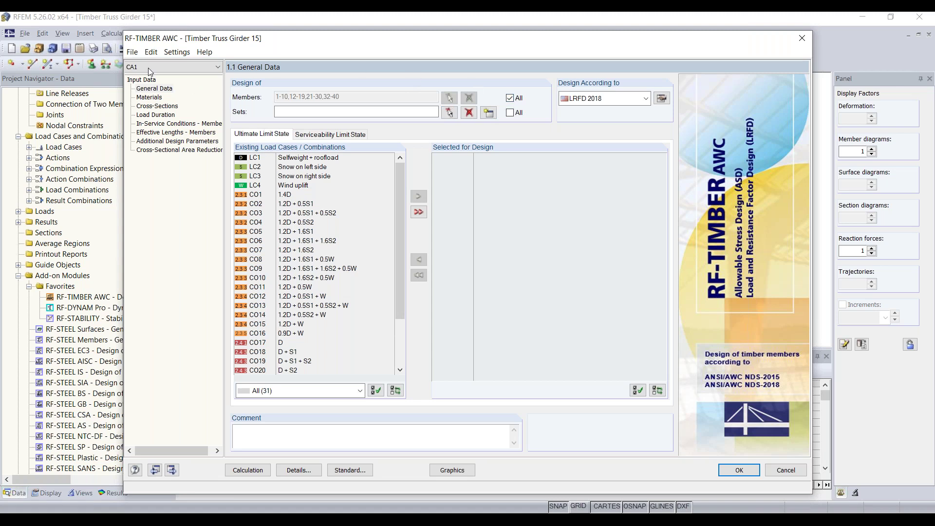
pyautogui.moveTo(329, 40); pyautogui.dragTo(317, 37)
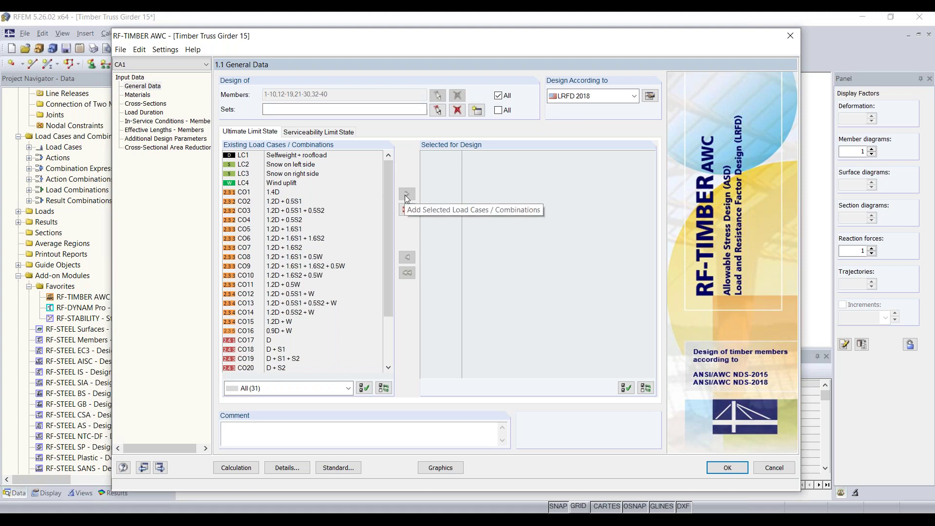
pyautogui.click(151, 86)
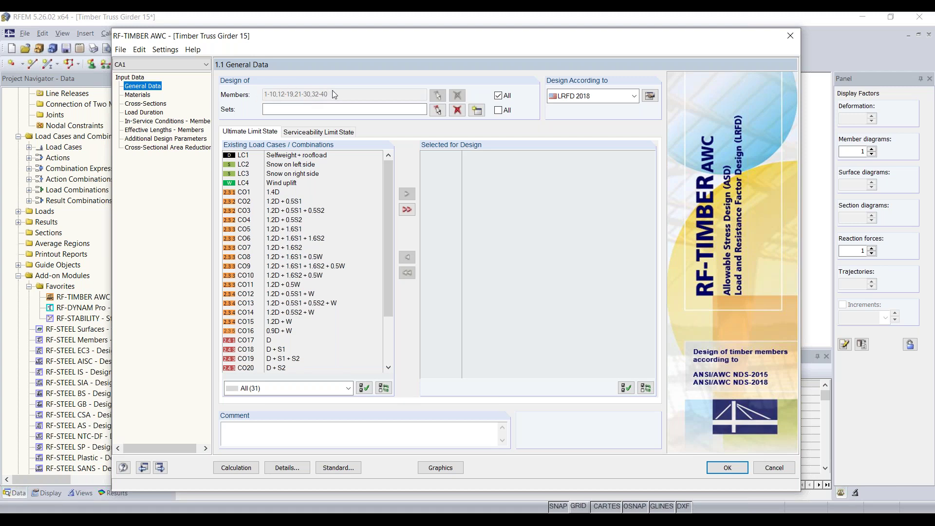
pyautogui.click(499, 98)
pyautogui.click(498, 96)
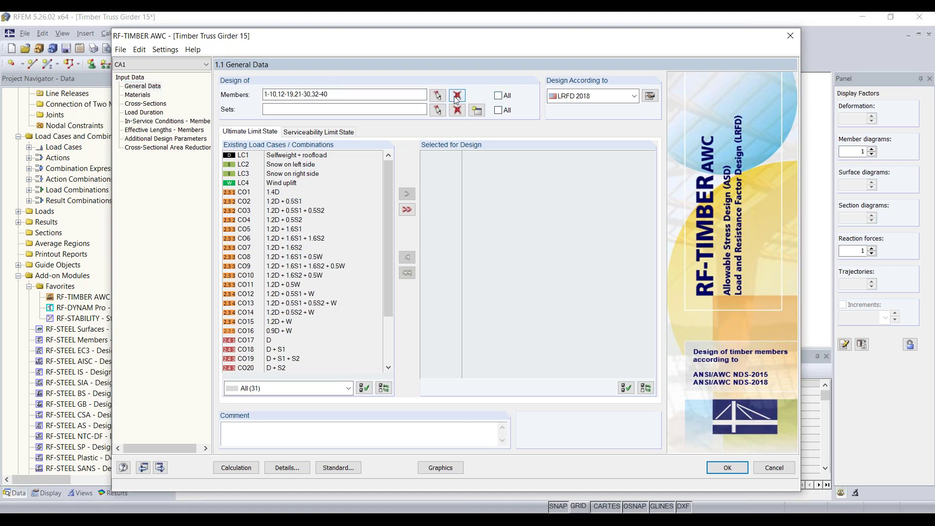
pyautogui.click(457, 97)
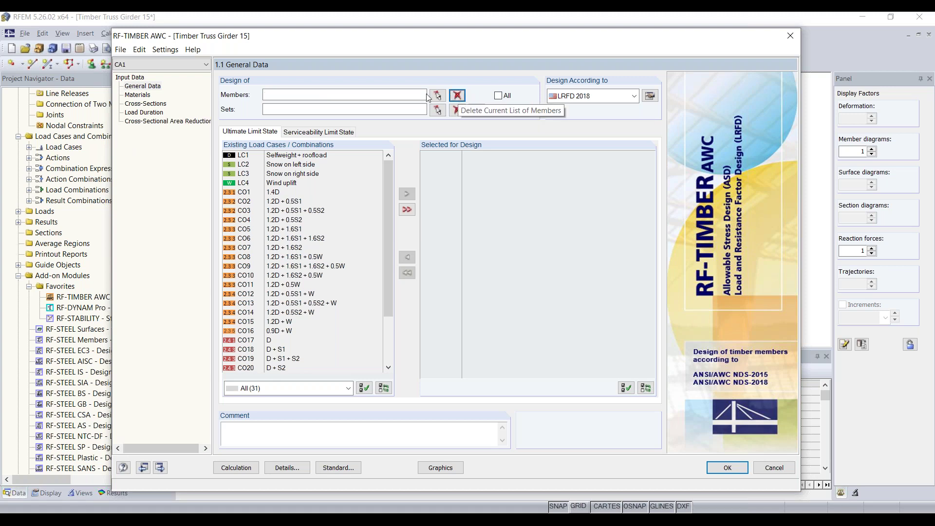
pyautogui.click(498, 110)
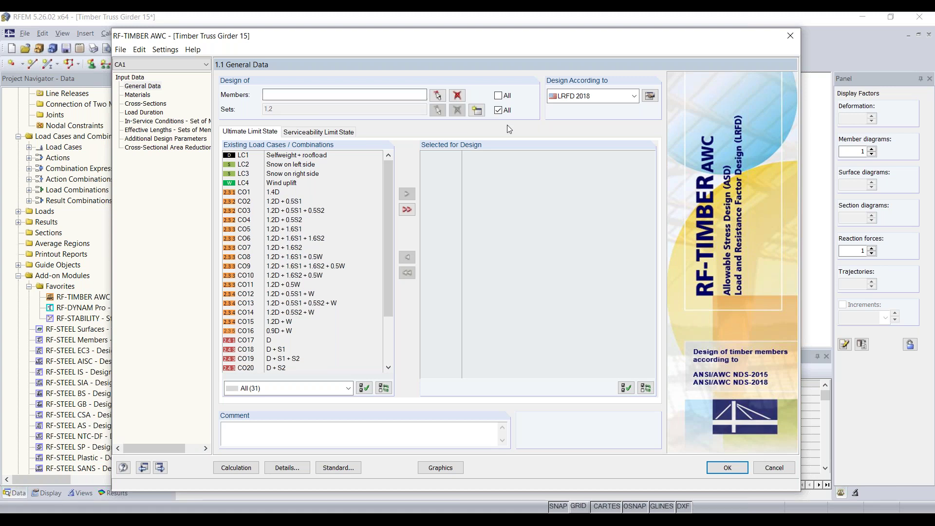
# Step: Keep LRFD 2018 as the design standard and add load combinations CO1 to CO16 to the ultimate limit state design
pyautogui.click(603, 97)
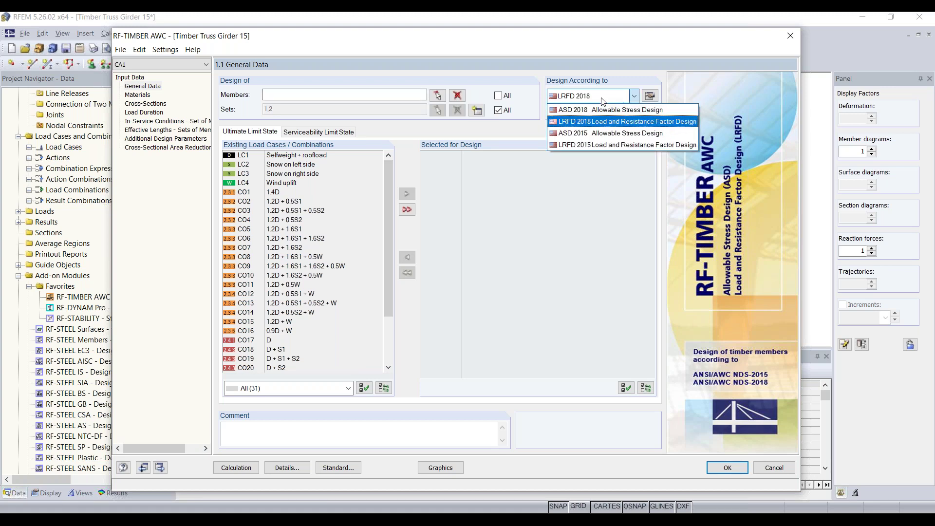
pyautogui.click(608, 124)
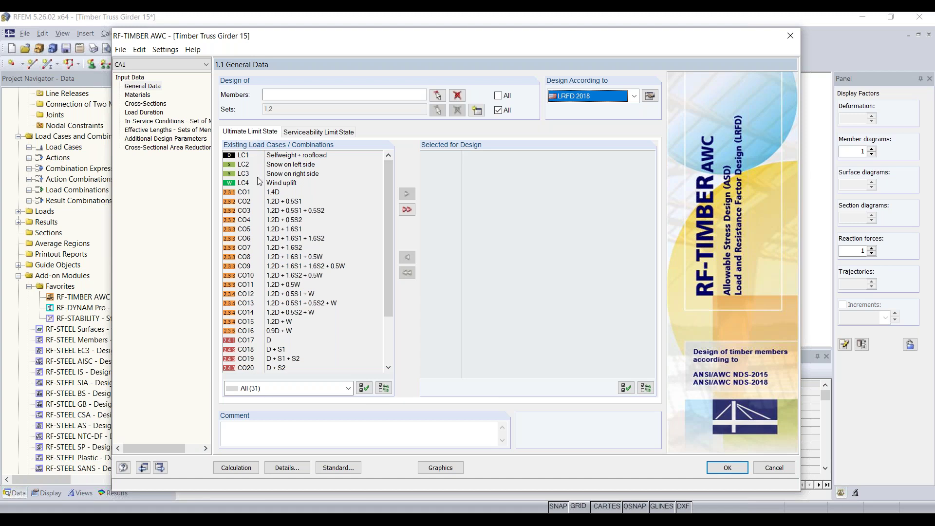
pyautogui.click(259, 192)
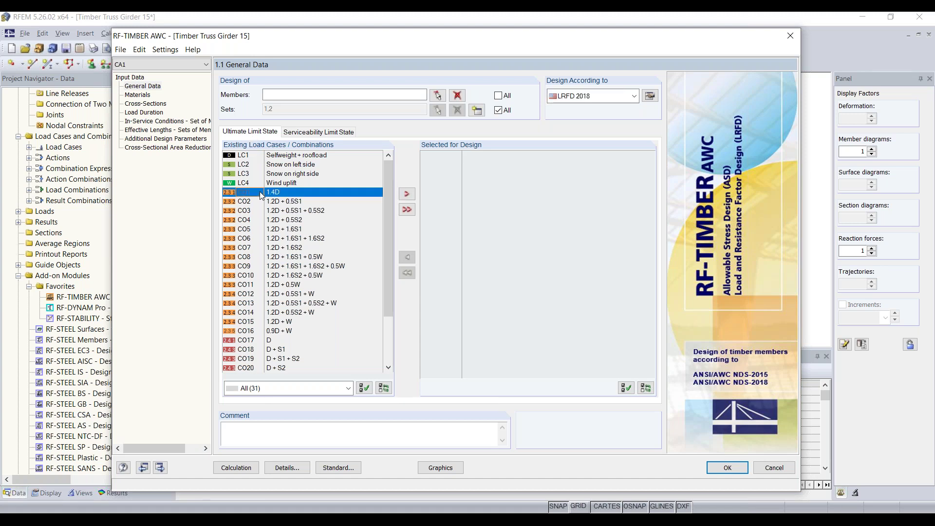
pyautogui.keyDown('shift'); pyautogui.click(276, 332); pyautogui.keyUp('shift')
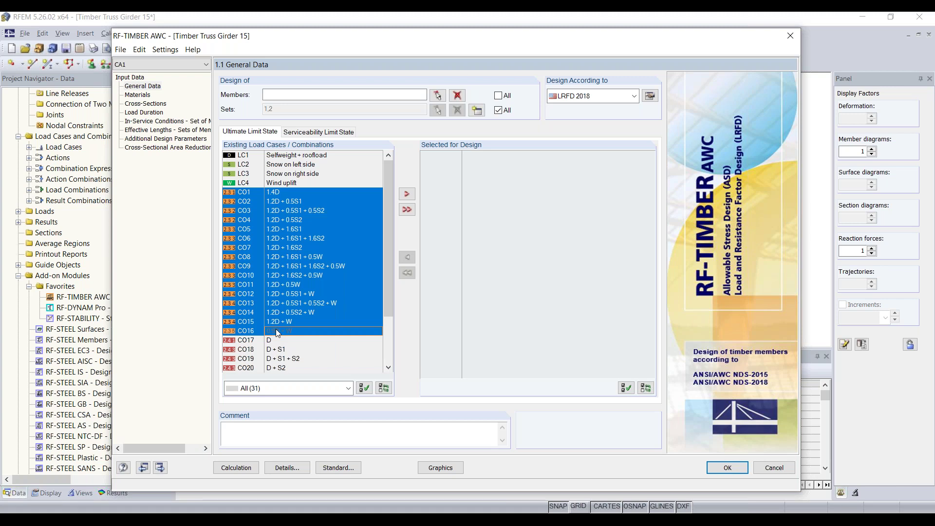
pyautogui.click(405, 195)
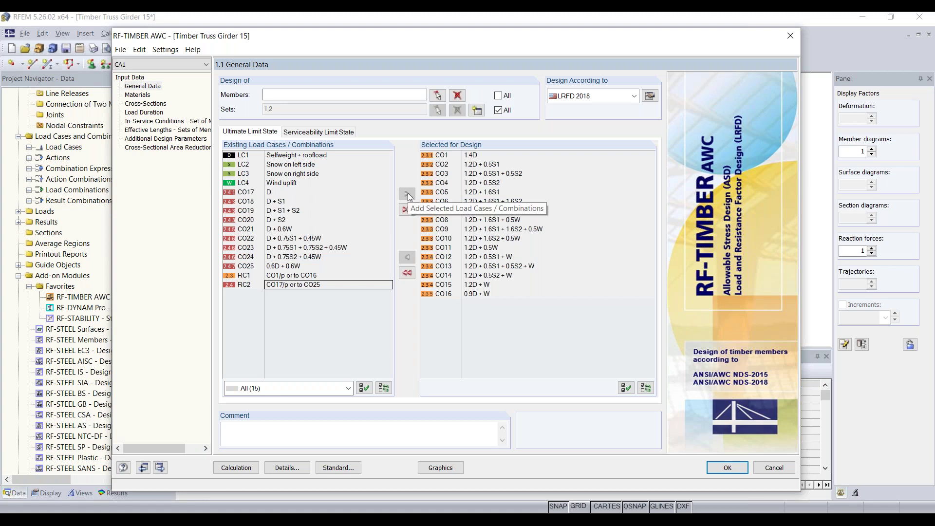
pyautogui.click(269, 278)
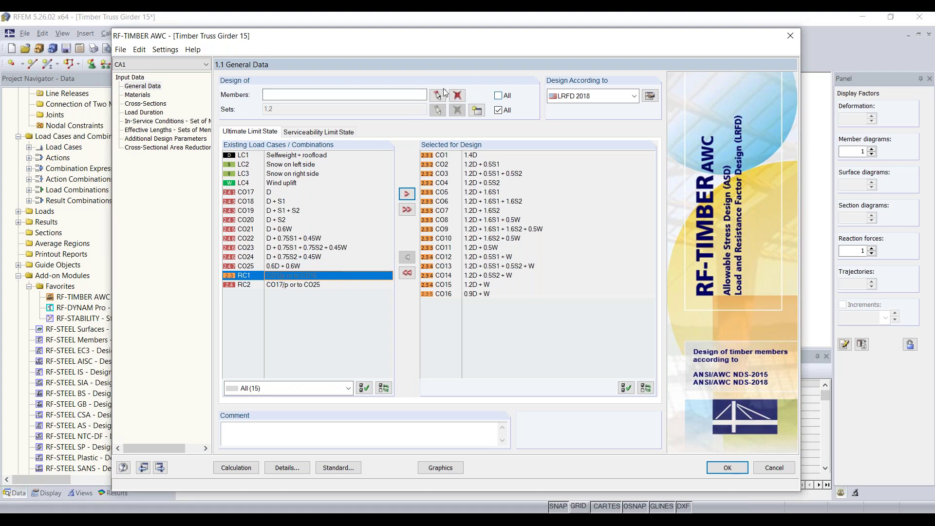
# Step: Review the properties of material 2, 28F-2.1E SP softwood glulam, and the details of the T-Rectangle 9/20 cross-section
pyautogui.click(145, 95)
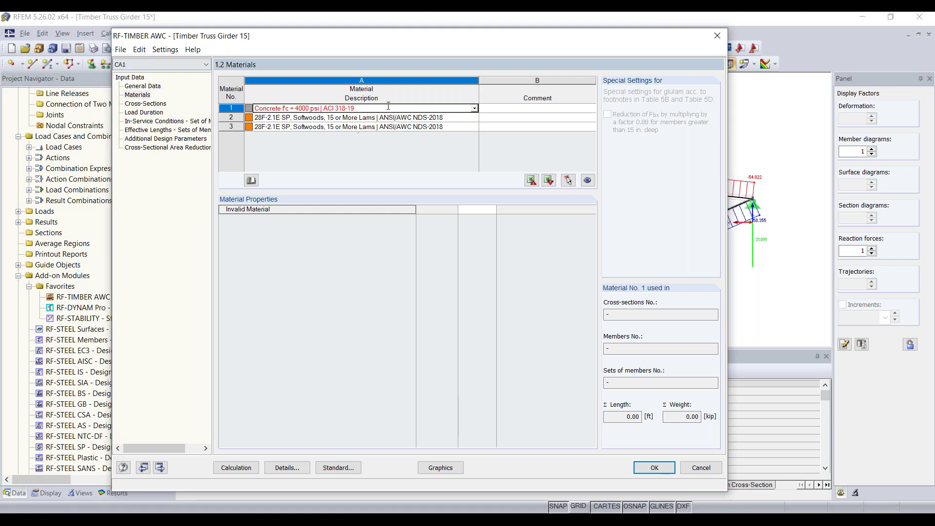
pyautogui.click(323, 117)
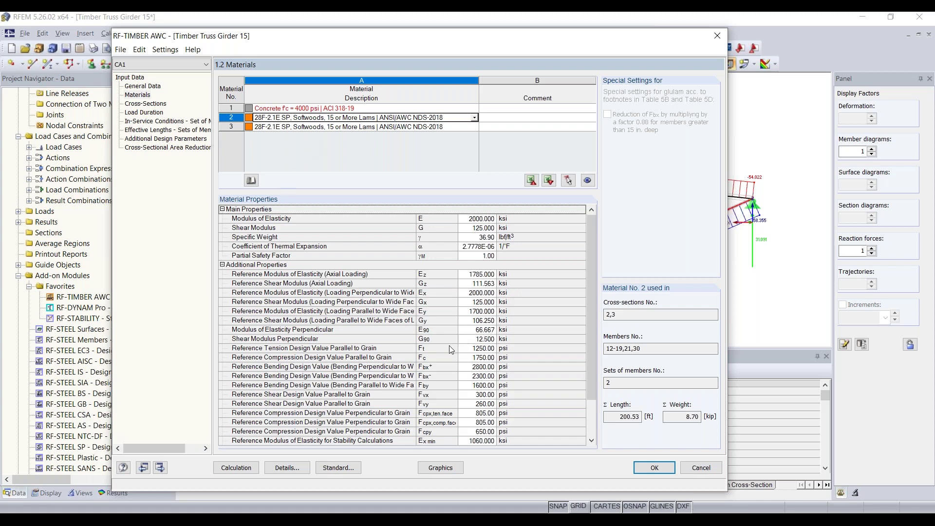
pyautogui.scroll(-2, 450, 349)
pyautogui.scroll(2, 414, 366)
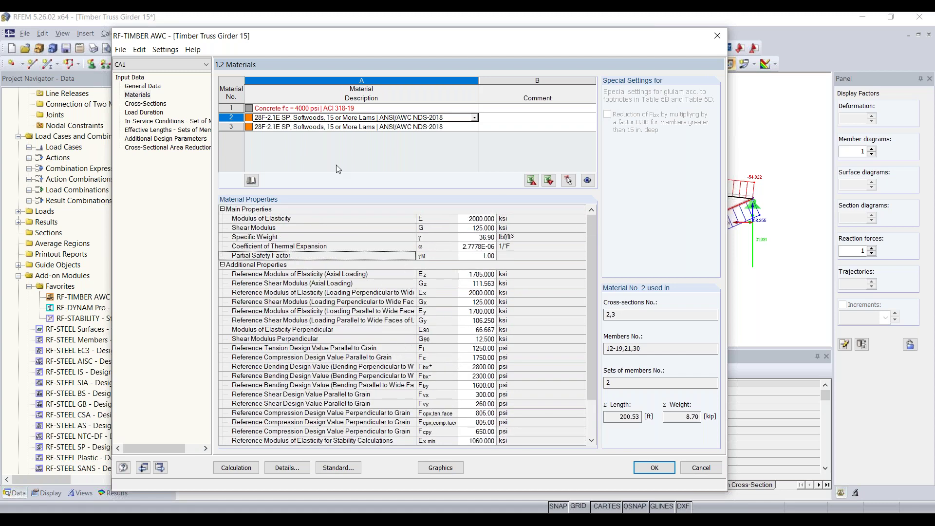
pyautogui.click(141, 105)
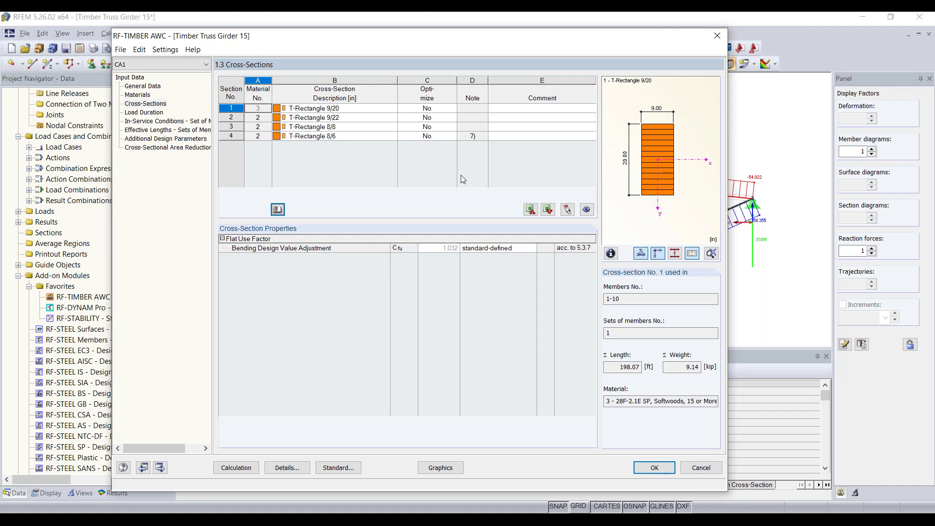
pyautogui.click(336, 110)
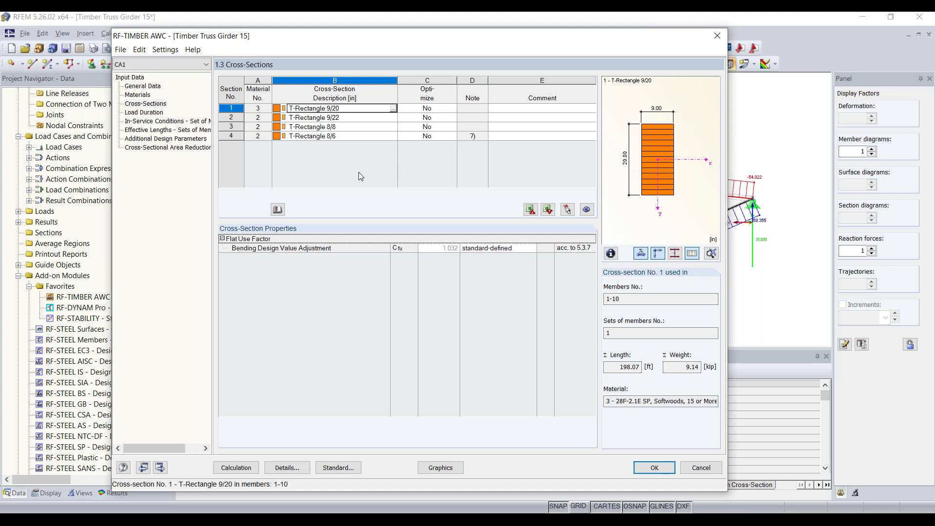
# Step: Review the load duration factors under user-defined settings, and return to the design situation or shortest load duration option
pyautogui.click(136, 113)
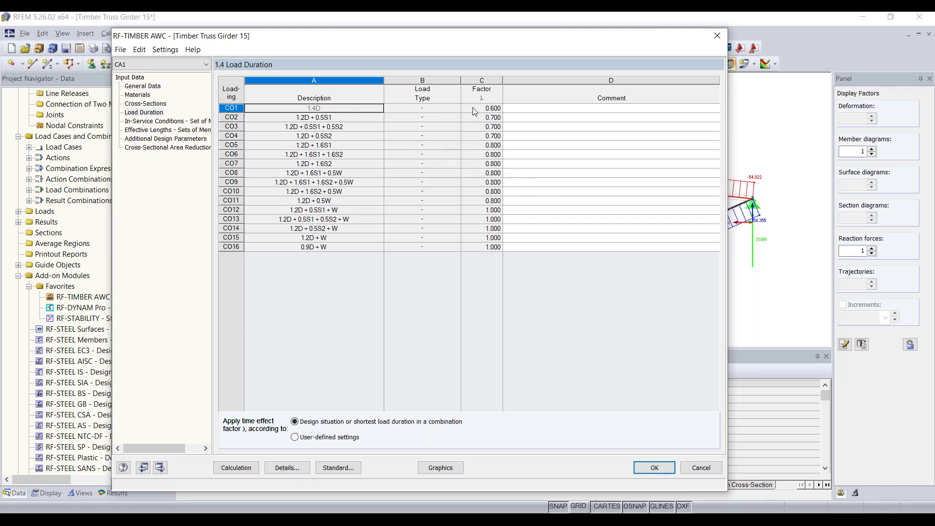
pyautogui.click(445, 109)
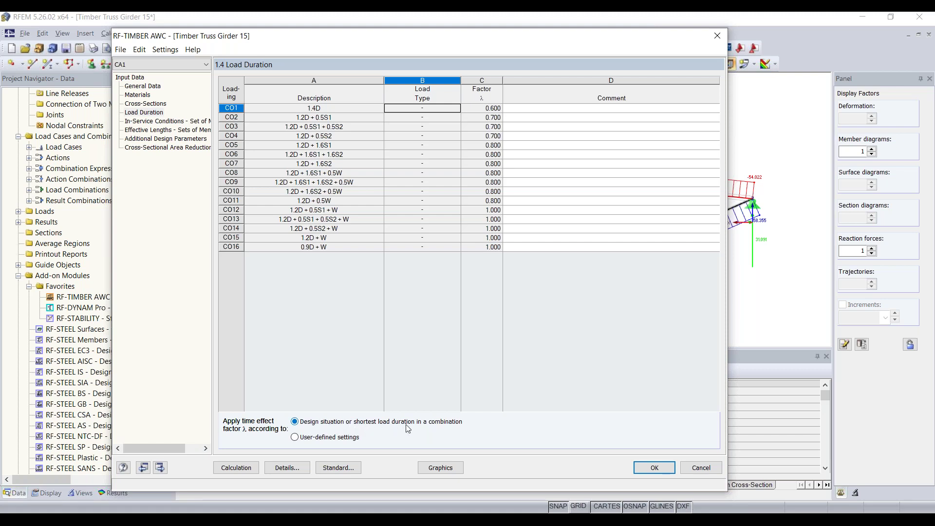
pyautogui.click(340, 442)
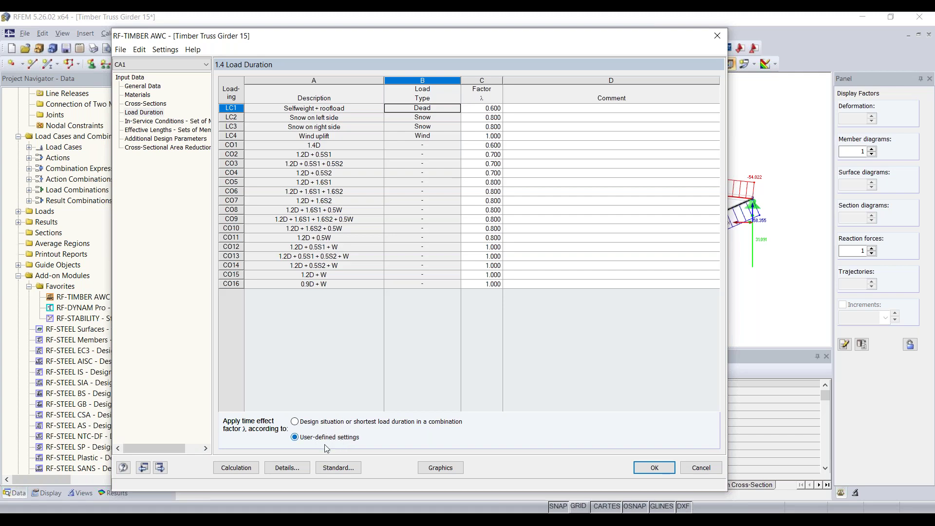
pyautogui.click(318, 422)
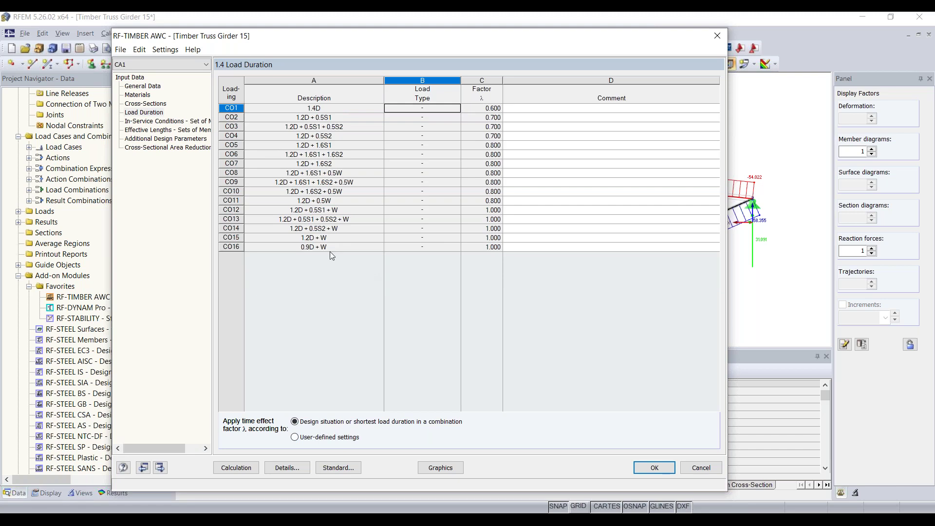
# Step: Check the moisture service condition and temperature settings for member set 1 in the in-service conditions
pyautogui.click(174, 121)
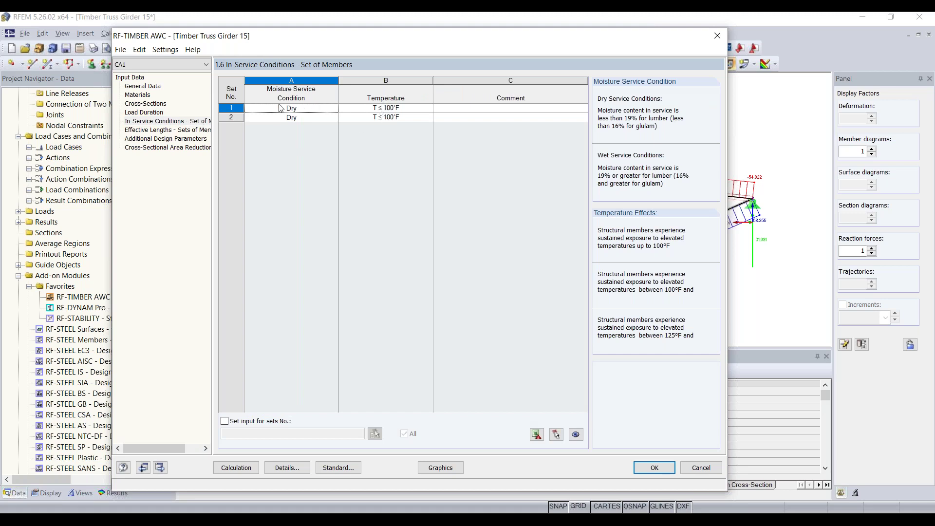
pyautogui.click(327, 112)
pyautogui.click(428, 111)
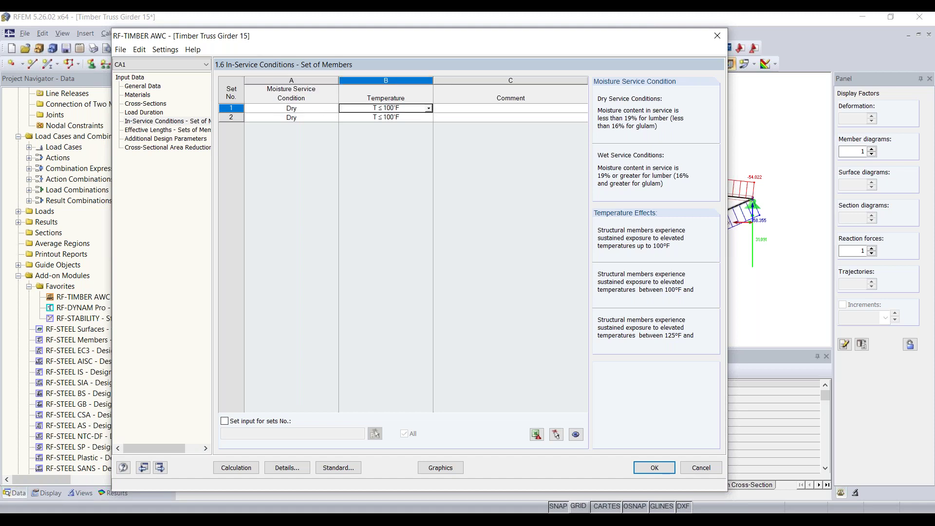
# Step: Review the available temperature ranges for member set 1 in the in-service conditions
pyautogui.click(430, 110)
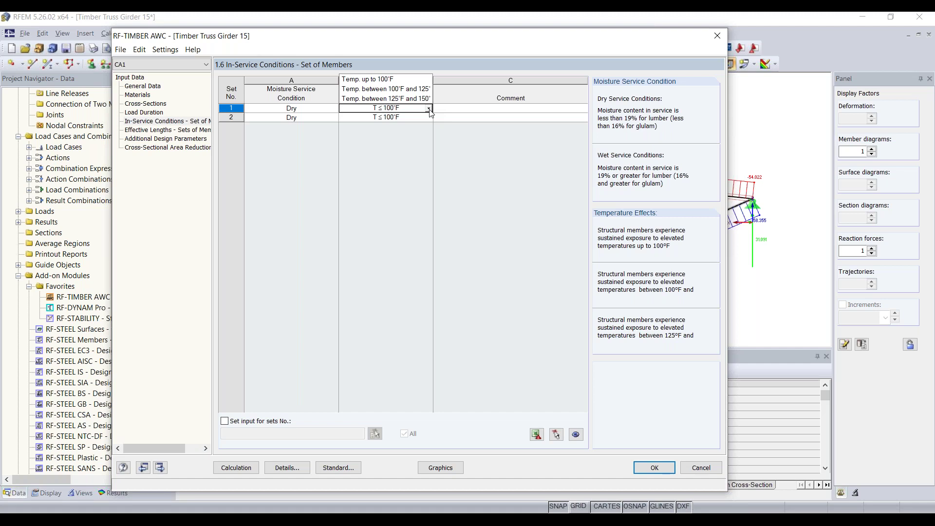
pyautogui.click(430, 111)
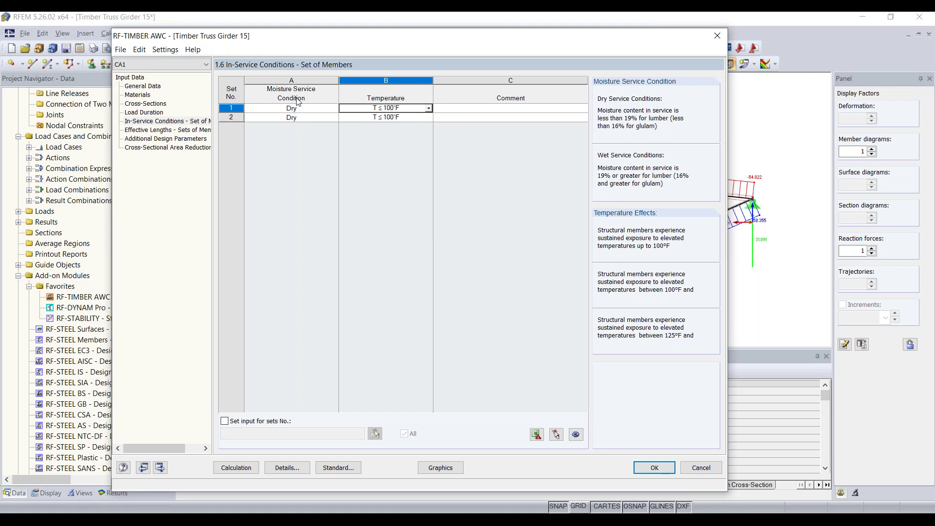
# Step: In the effective lengths, turn off buckling and lateral-torsional buckling for member set 1, the upper chord
pyautogui.click(149, 134)
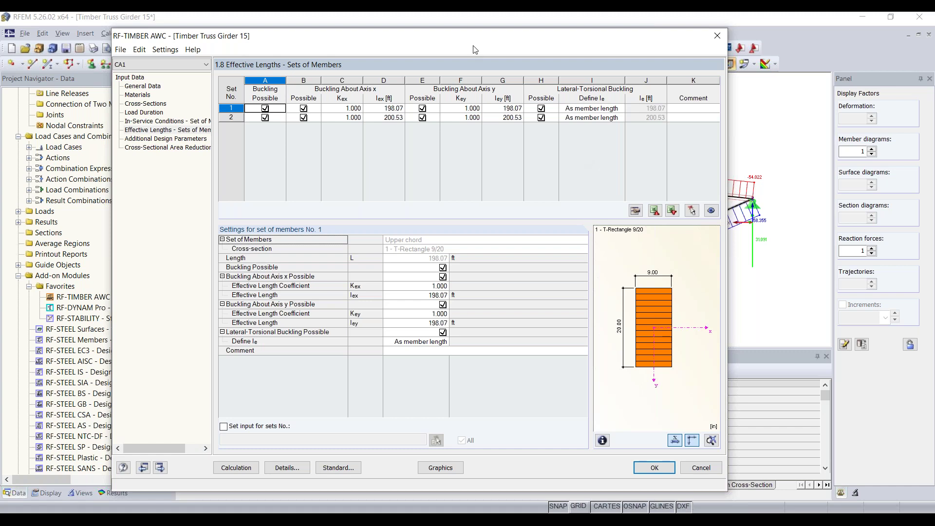
pyautogui.moveTo(466, 39); pyautogui.dragTo(528, 265)
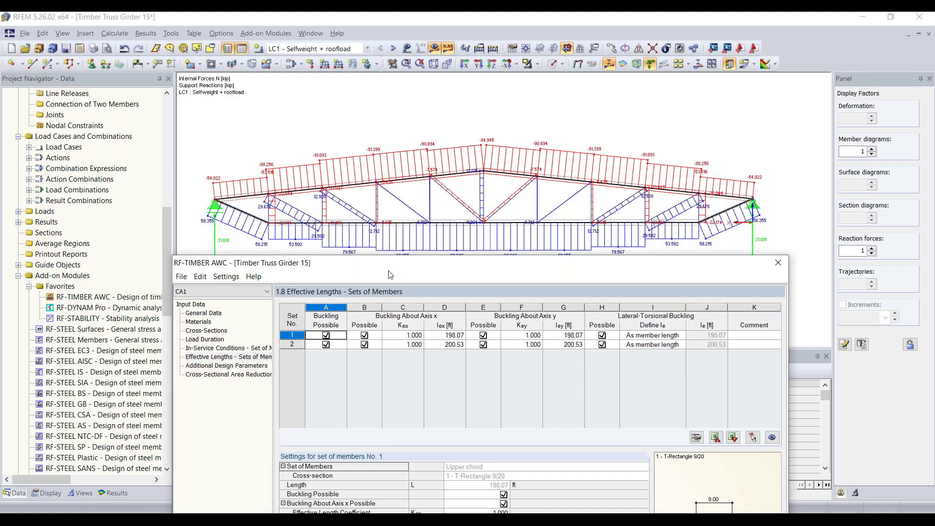
pyautogui.moveTo(405, 263); pyautogui.dragTo(368, 53)
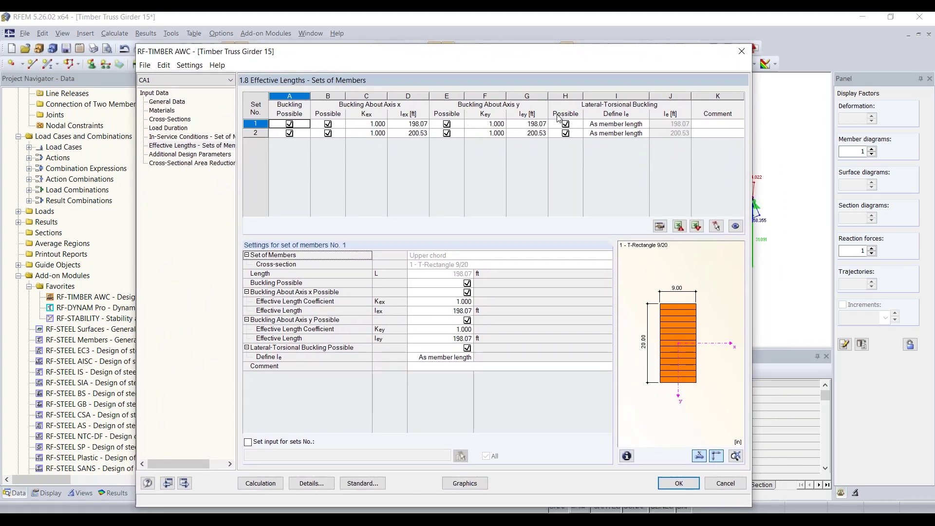
pyautogui.click(284, 125)
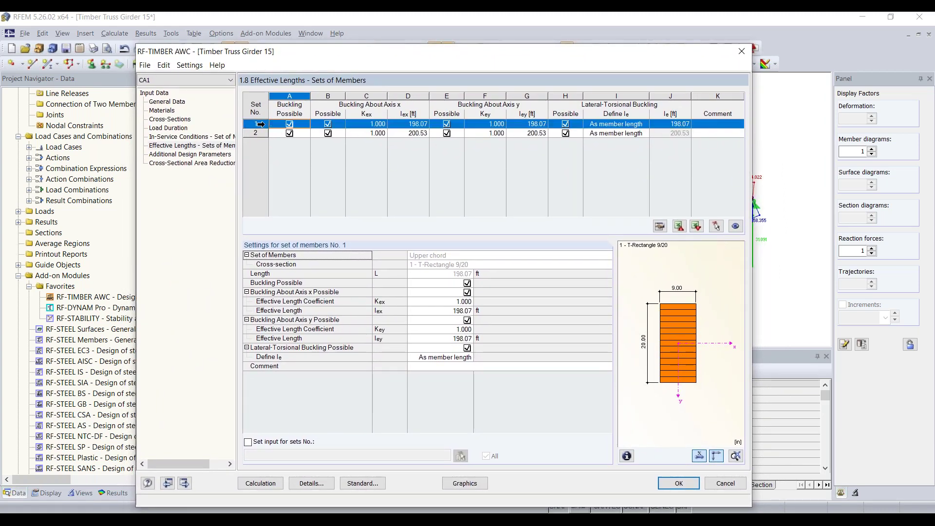
pyautogui.click(289, 124)
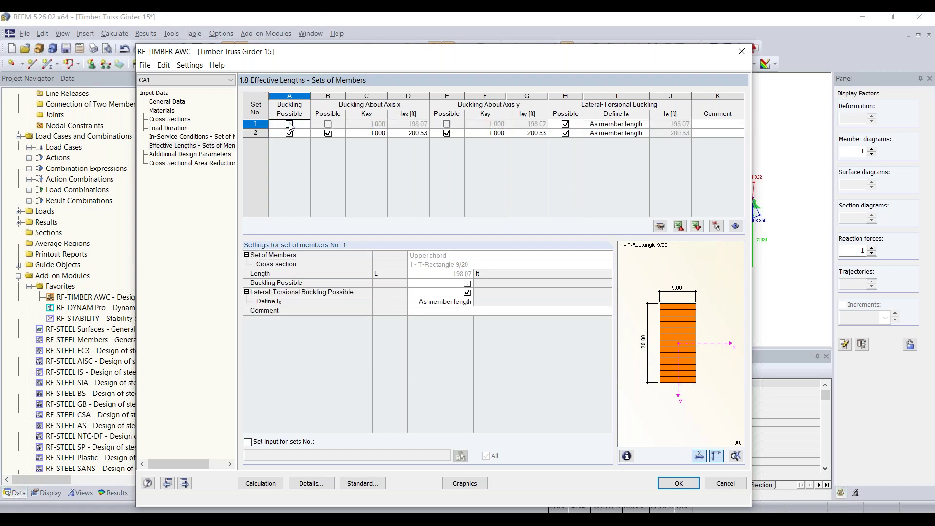
pyautogui.click(565, 124)
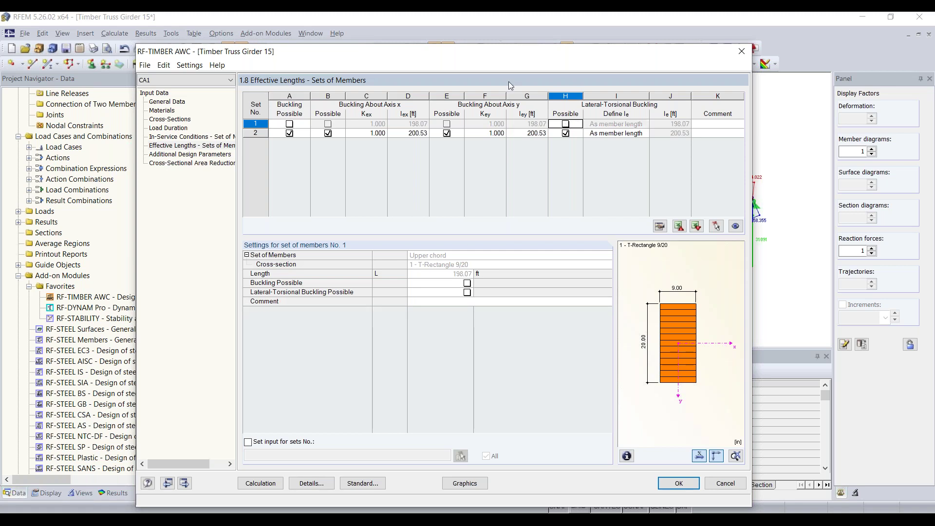
# Step: Turn off buckling and lateral-torsional buckling for member set 2, the lower chord
pyautogui.moveTo(473, 51); pyautogui.dragTo(511, 273)
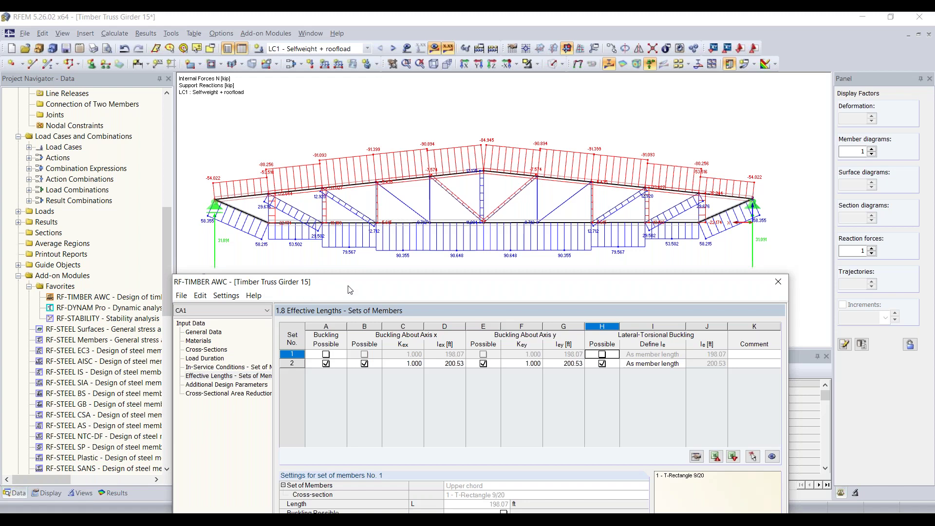
pyautogui.moveTo(352, 287); pyautogui.dragTo(343, 69)
pyautogui.click(315, 144)
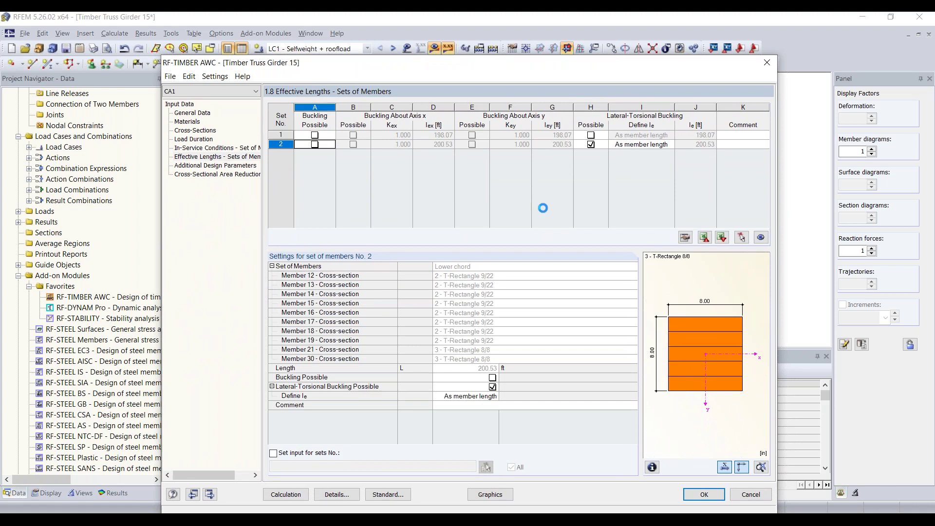
pyautogui.click(590, 144)
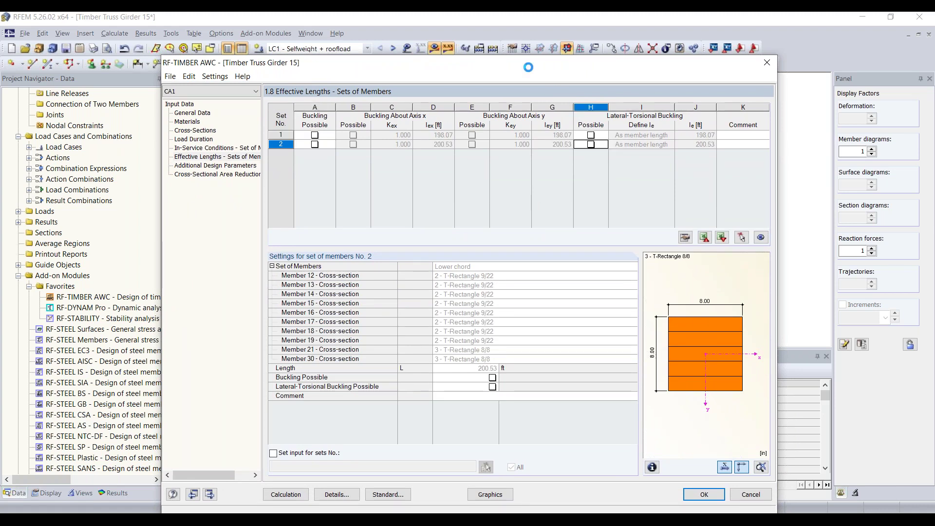
pyautogui.moveTo(518, 65); pyautogui.dragTo(518, 40)
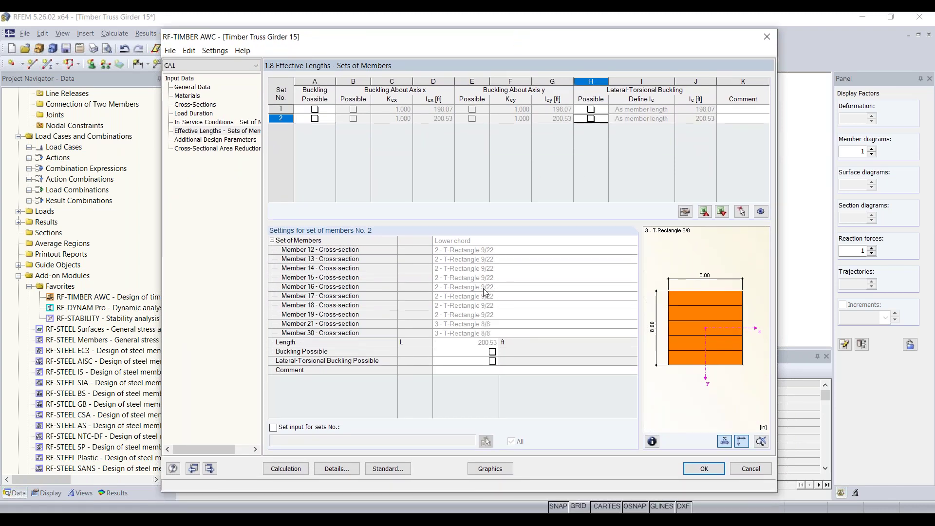
# Step: Review the stability analysis settings in the design details and accept them with stability analysis by the equivalent member method
pyautogui.click(345, 469)
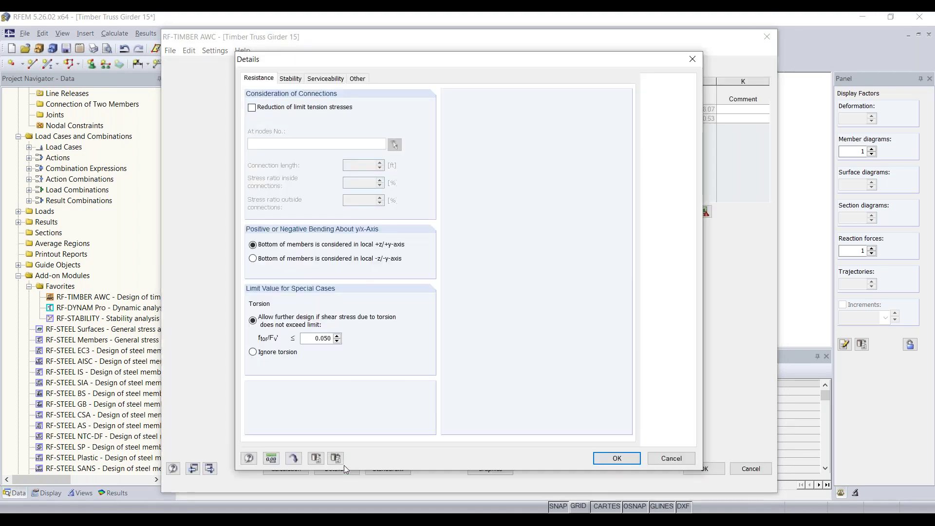
pyautogui.click(298, 80)
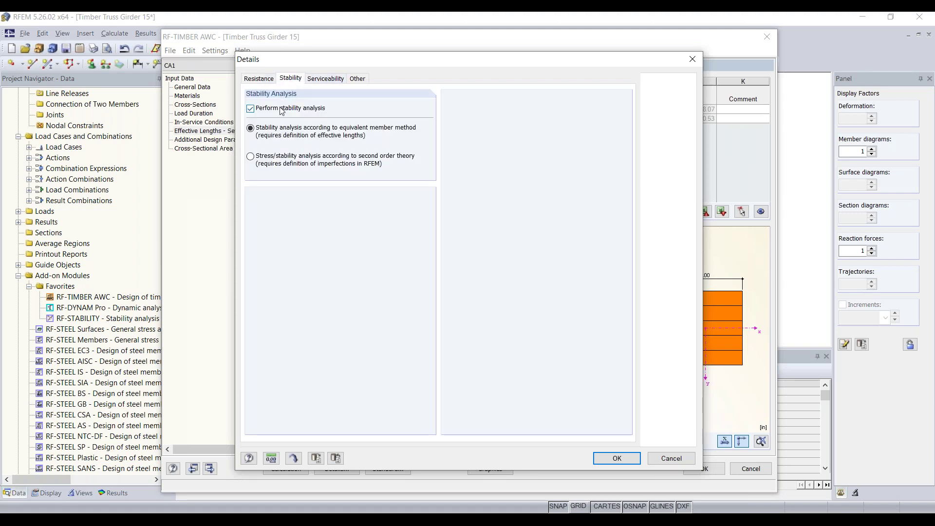
pyautogui.click(617, 459)
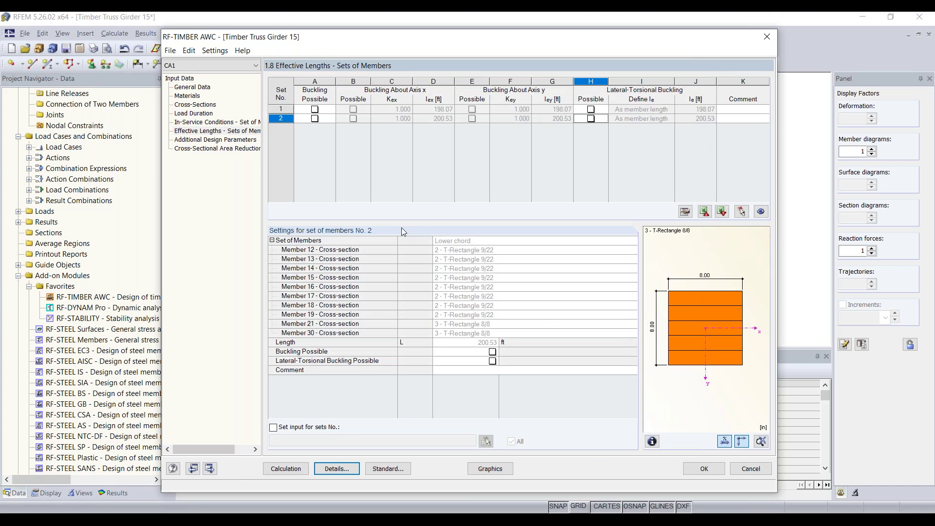
# Step: Review the shear reduction and edge-bonded factor options for member 1 in the additional design parameters, keeping No Shear Reduction and Edge-Bonded
pyautogui.click(227, 140)
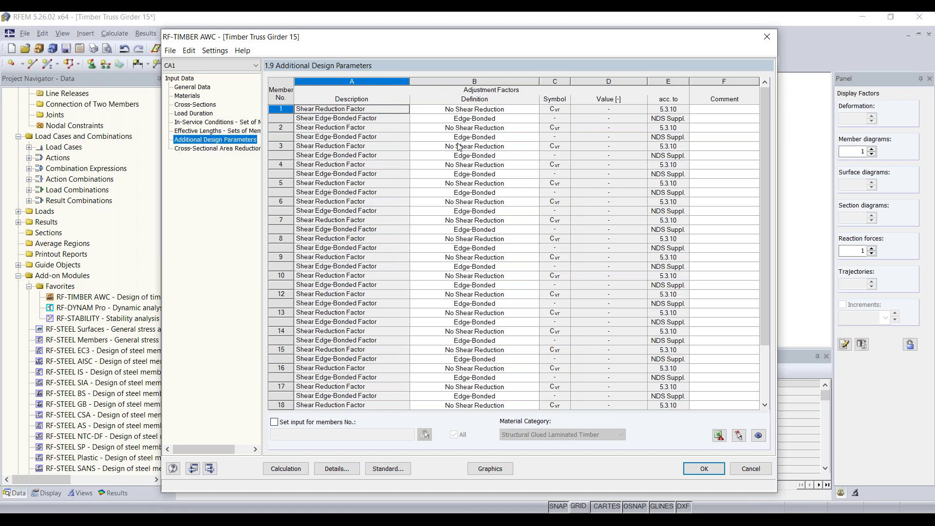
pyautogui.click(497, 110)
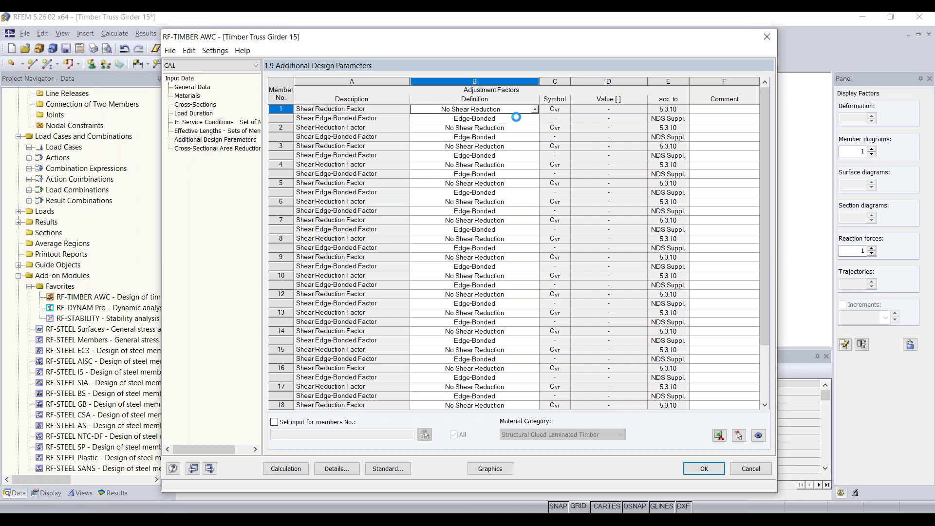
pyautogui.click(512, 119)
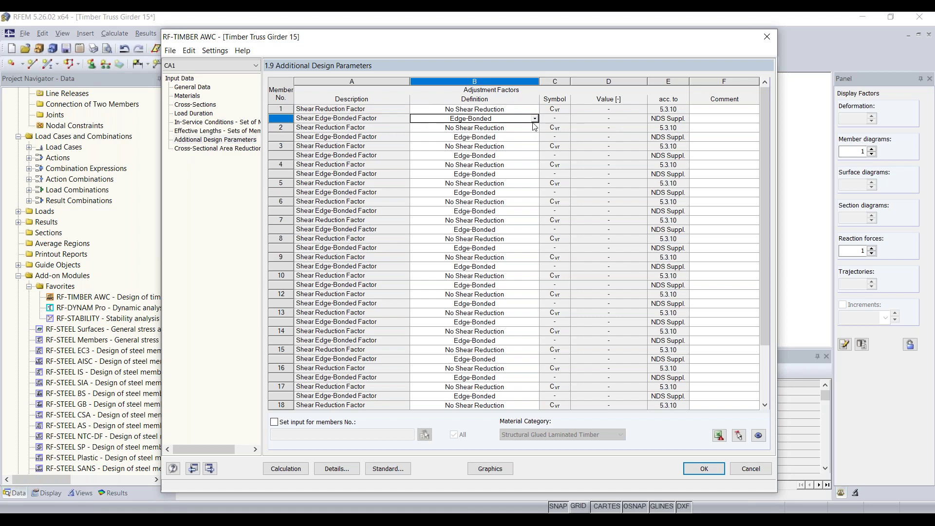
pyautogui.click(534, 120)
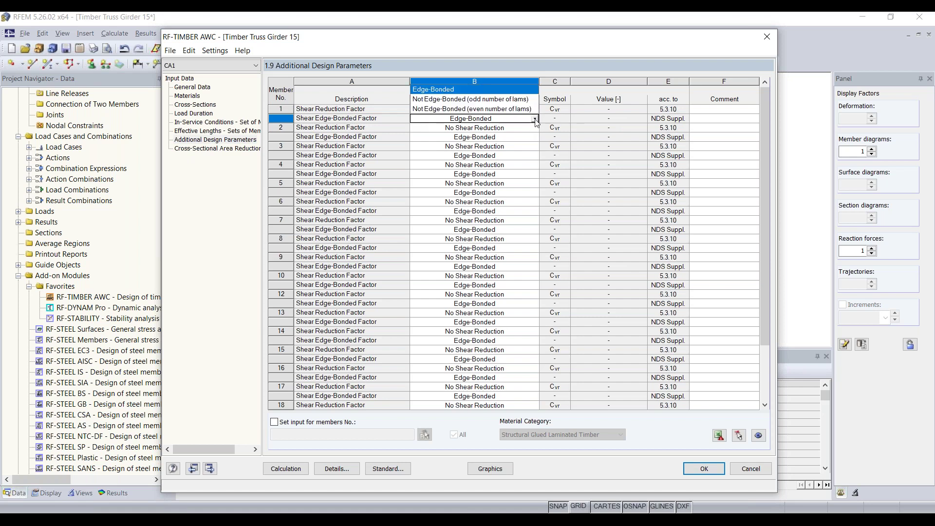
pyautogui.press('Down')
pyautogui.press('Down')
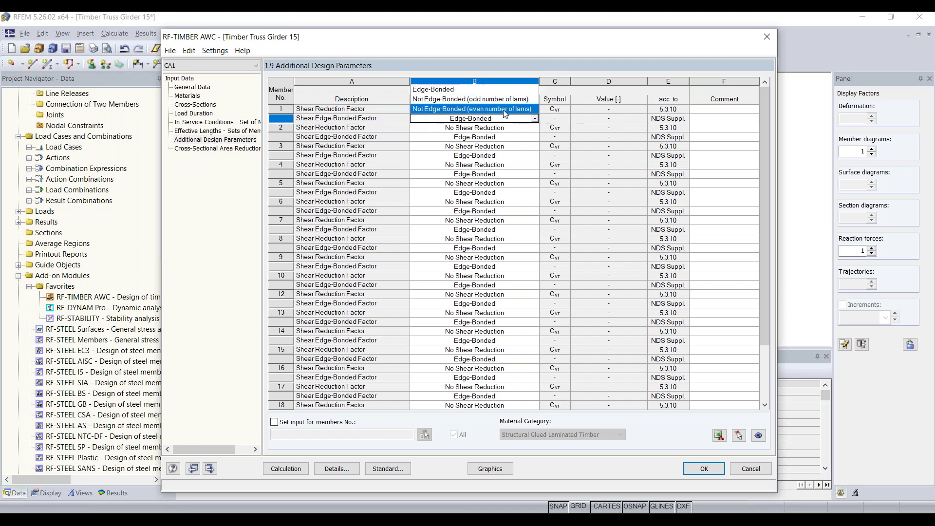
pyautogui.click(536, 120)
pyautogui.click(535, 110)
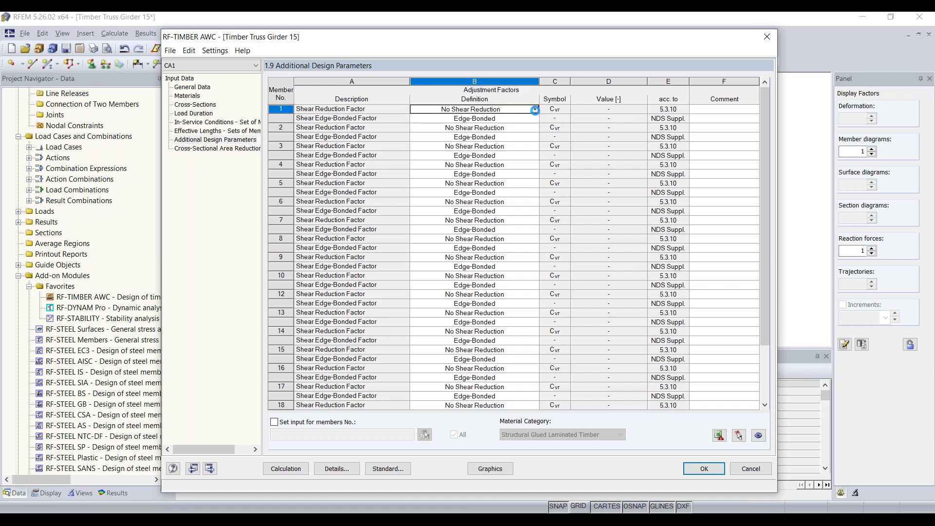
pyautogui.click(535, 110)
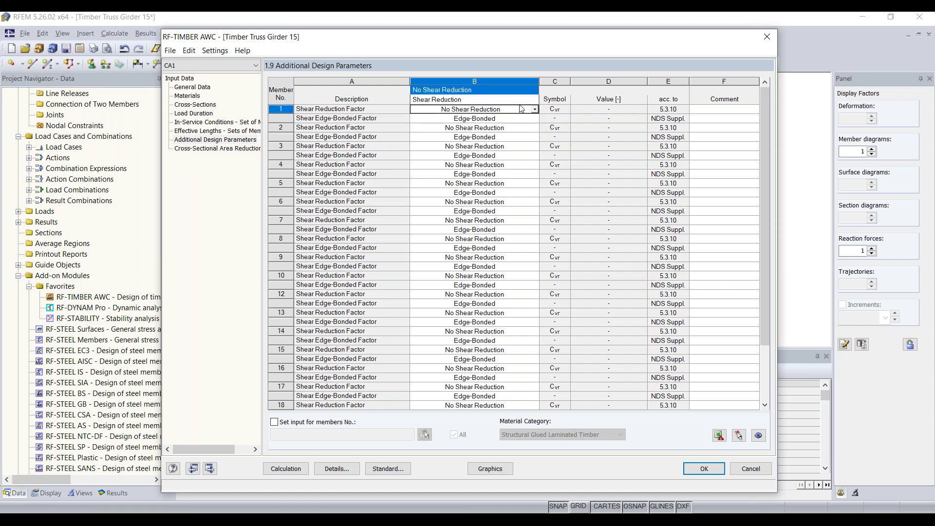
pyautogui.click(535, 112)
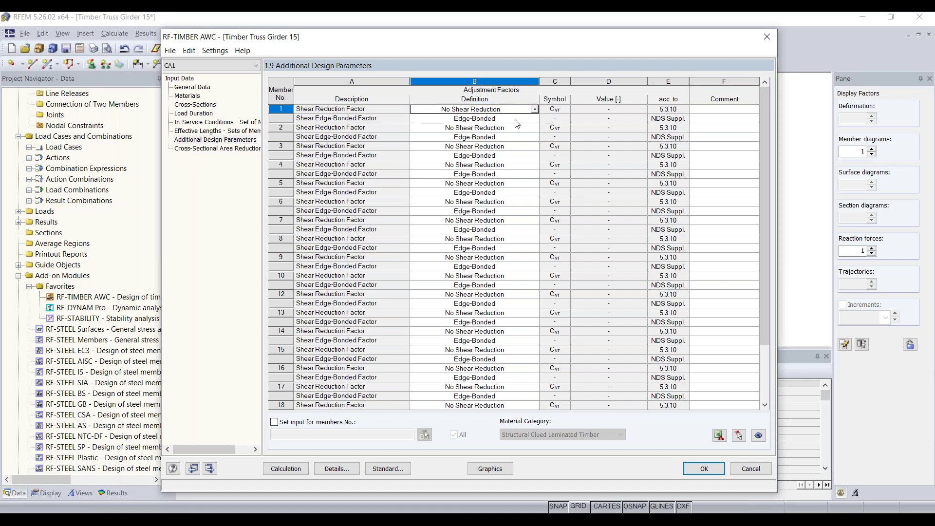
# Step: Check the cross-sectional area reduction input, leave it empty, and run the timber design calculation
pyautogui.click(214, 150)
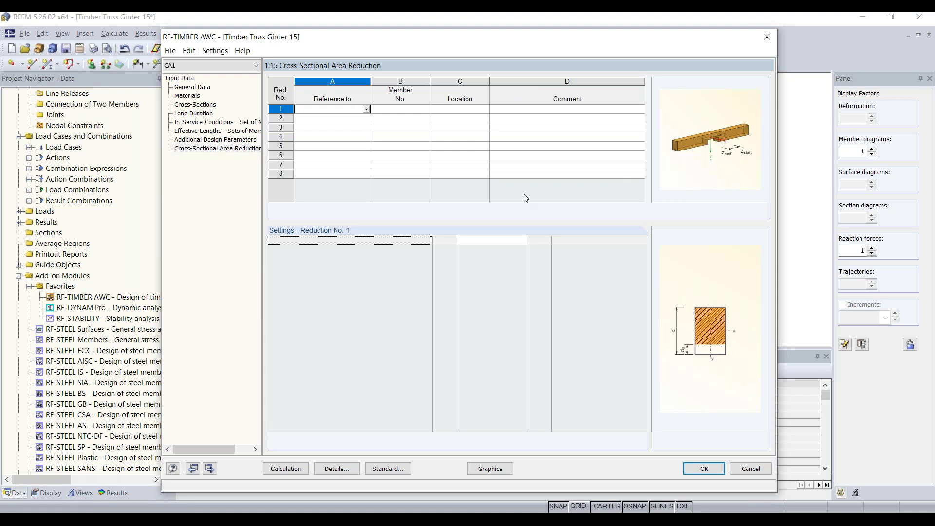
pyautogui.click(285, 469)
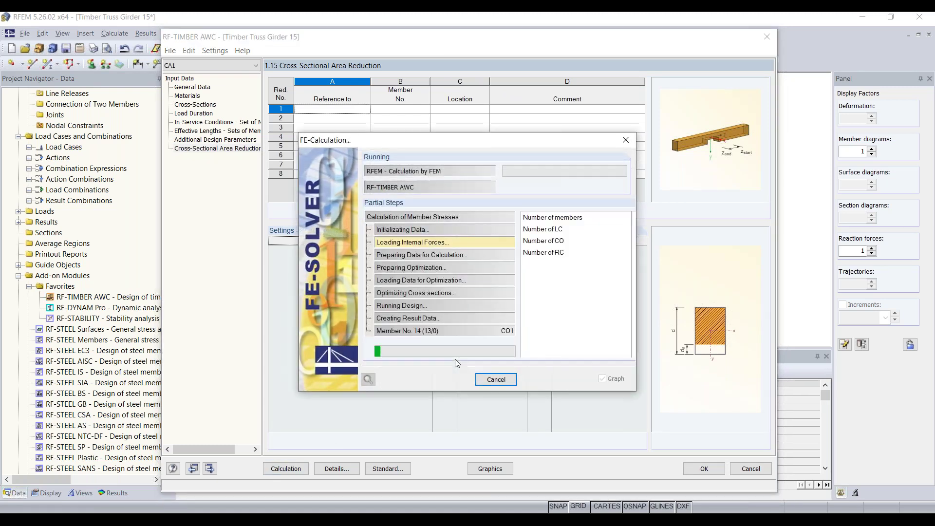
pyautogui.click(587, 520)
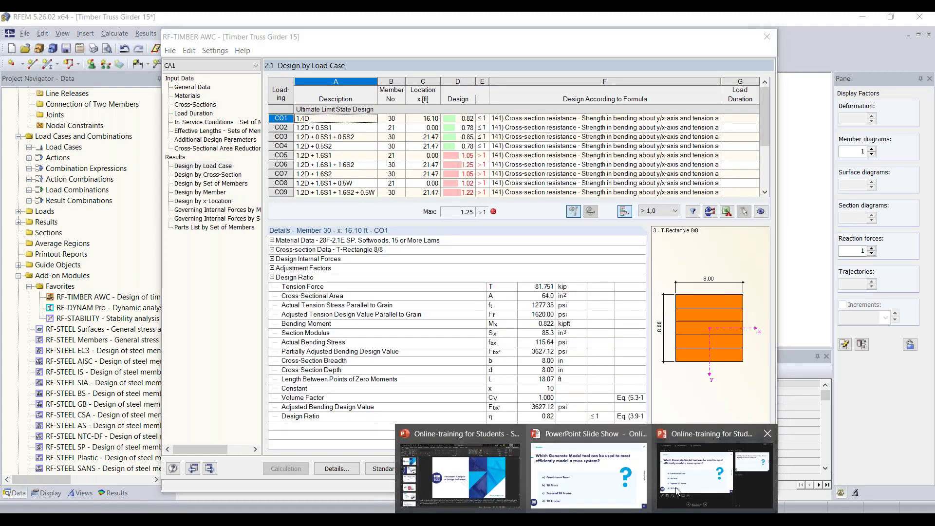
pyautogui.moveTo(695, 449)
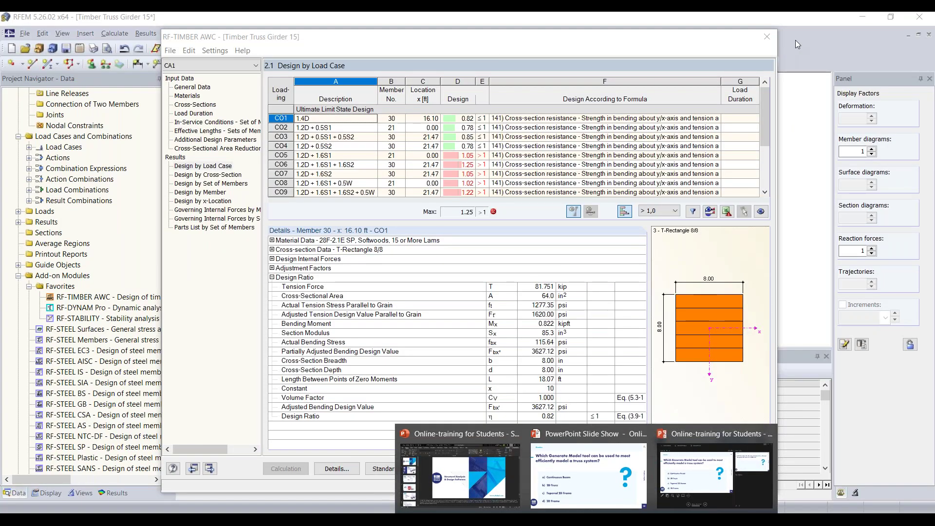
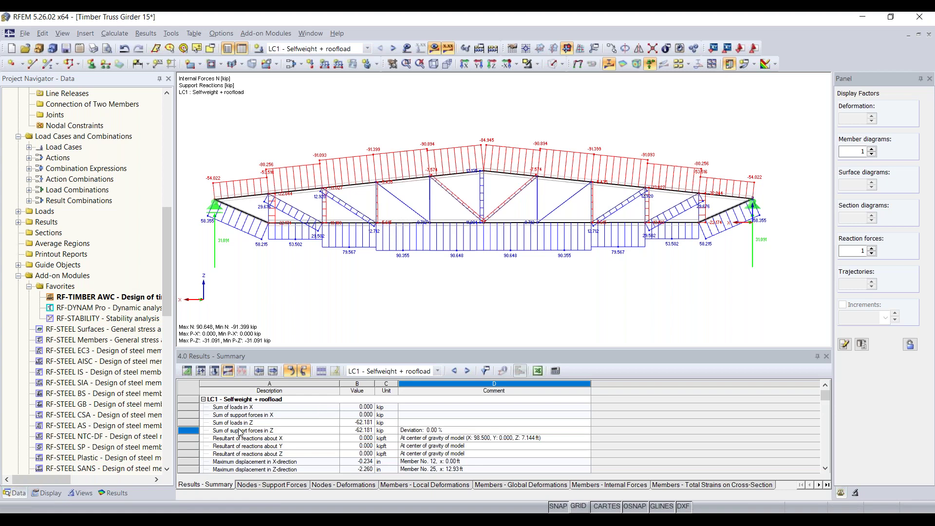
# Step: Compare the sum of loads and sum of support forces in Z for LC1 in the results summary
pyautogui.click(328, 423)
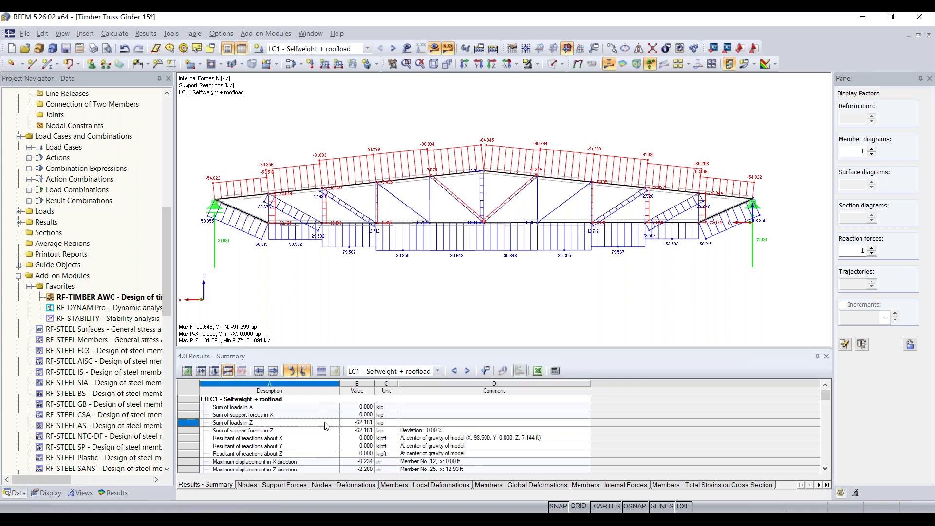
pyautogui.click(280, 431)
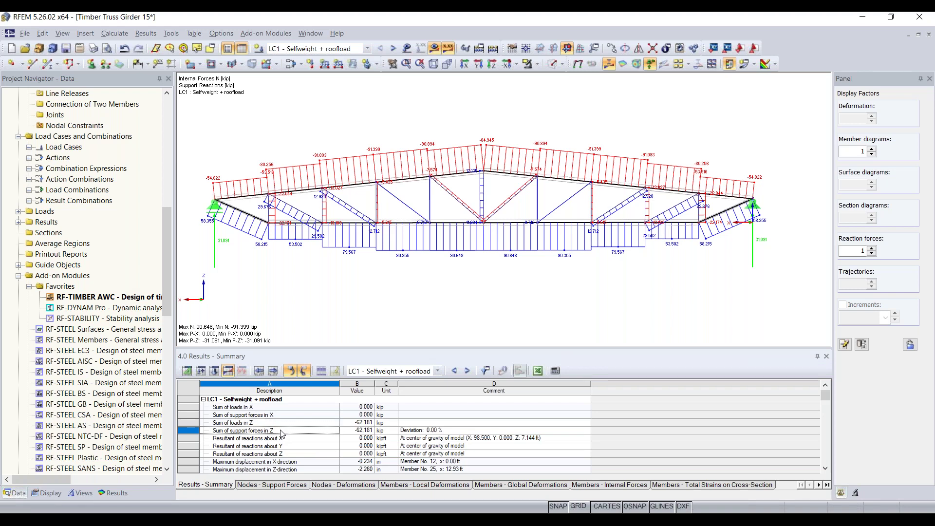
pyautogui.click(431, 432)
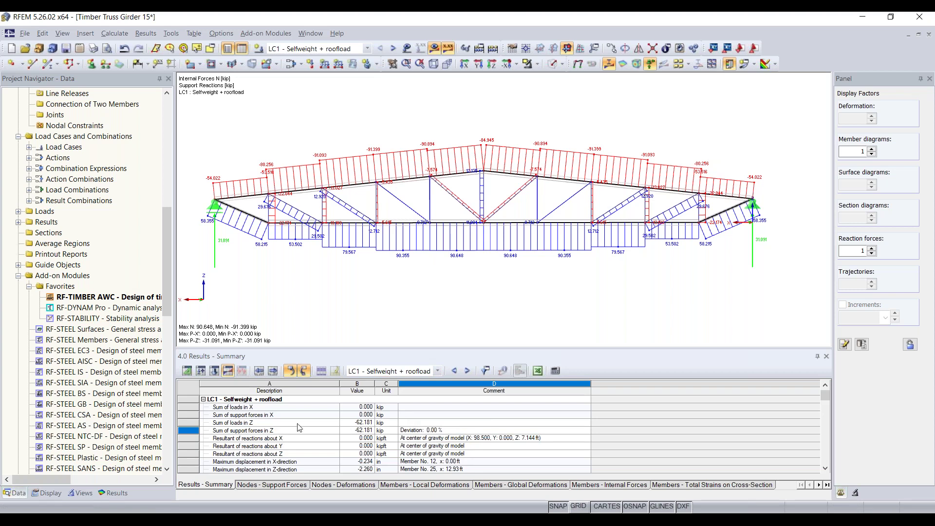
pyautogui.click(233, 425)
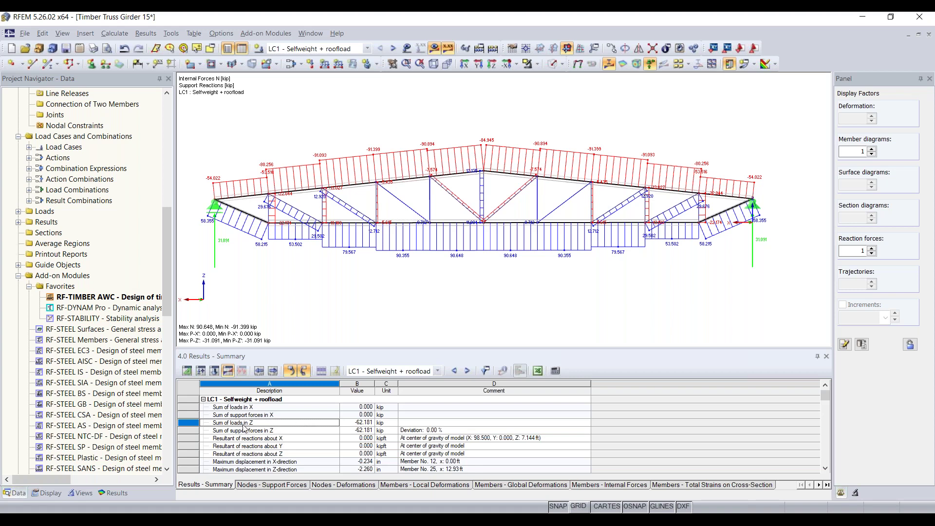
pyautogui.click(309, 432)
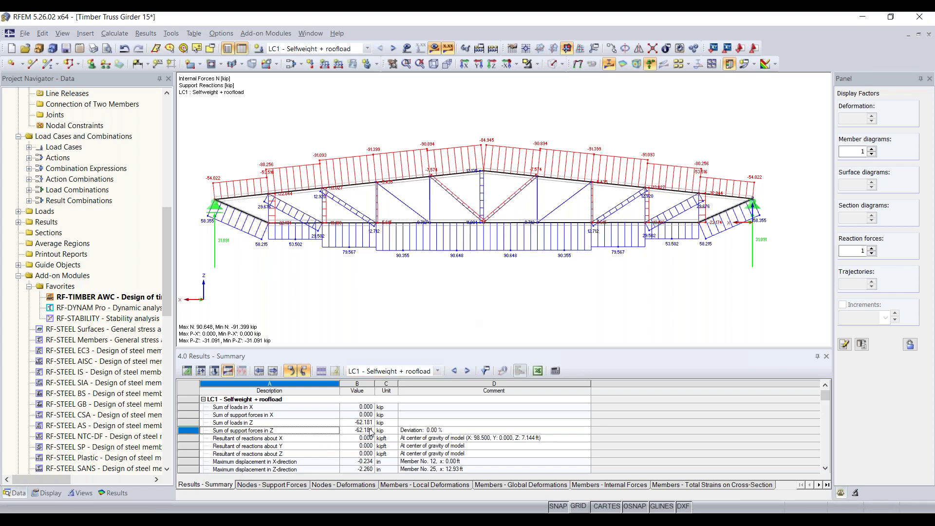
# Step: Reopen the RF-TIMBER AWC design module and display the design results by set of members
pyautogui.doubleClick(138, 297)
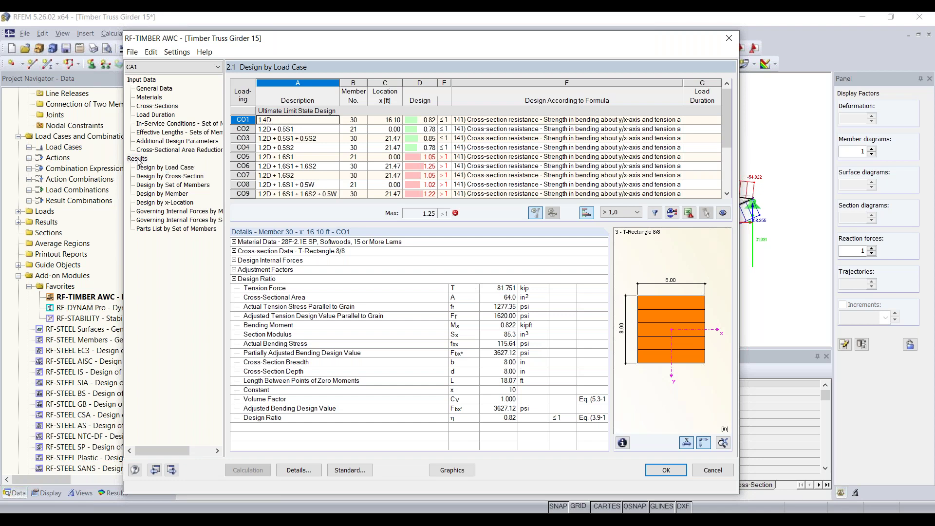
pyautogui.click(171, 178)
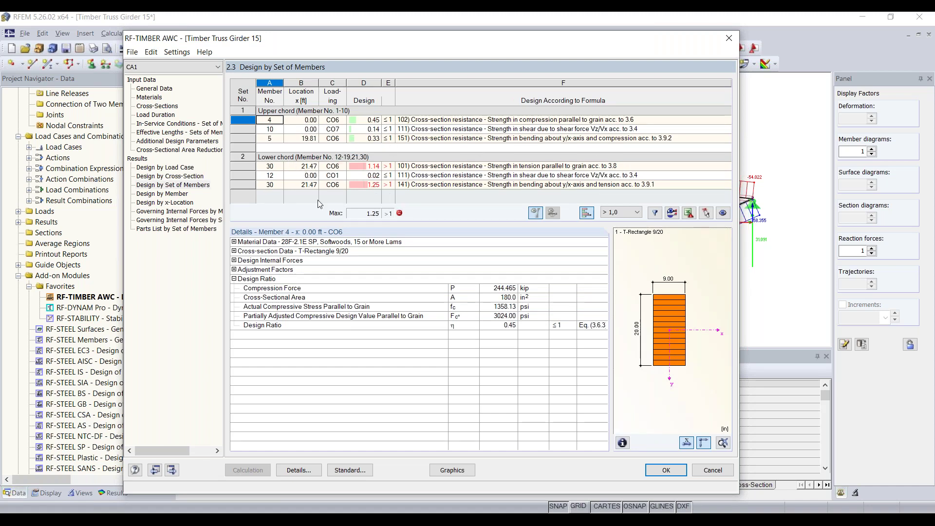
# Step: Display the design results by cross-section and compare the tension and combined bending-tension checks for member 30 with T-Rectangle 8/8
pyautogui.click(170, 176)
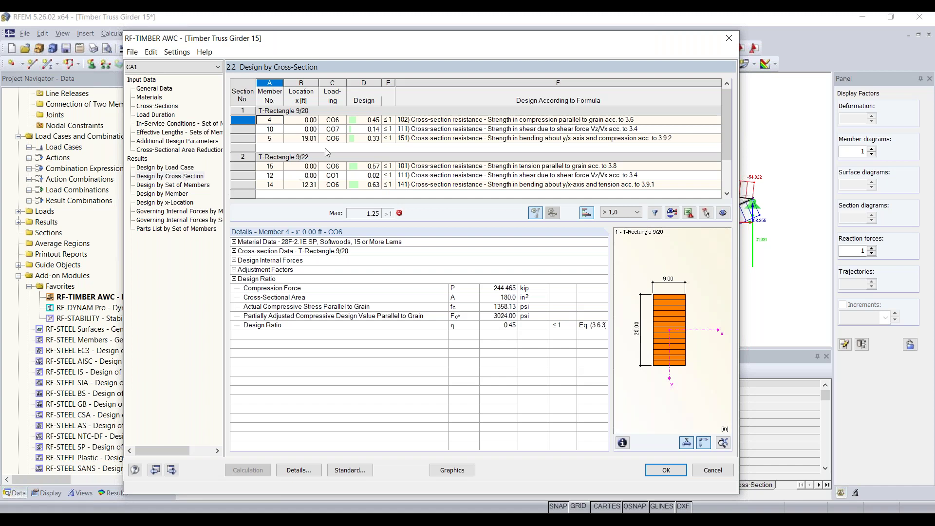
pyautogui.scroll(-2, 309, 140)
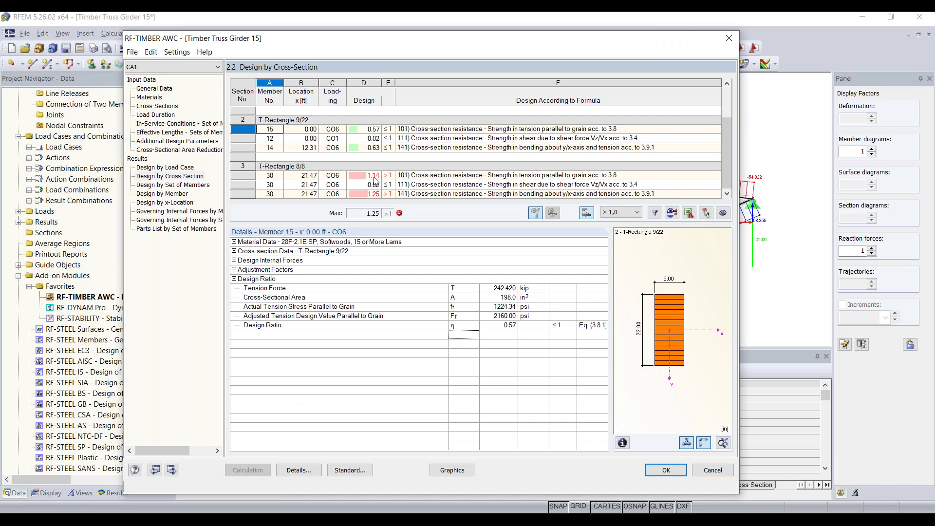
pyautogui.click(455, 177)
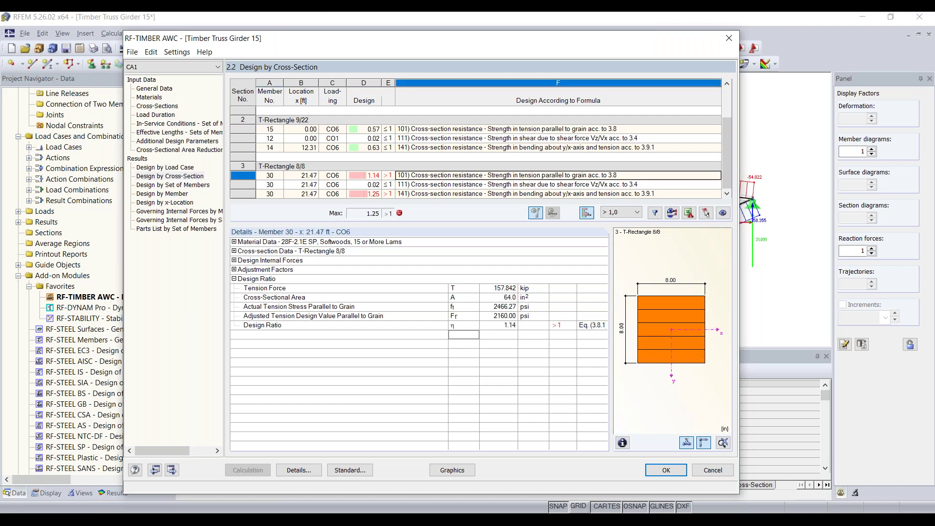
pyautogui.click(458, 194)
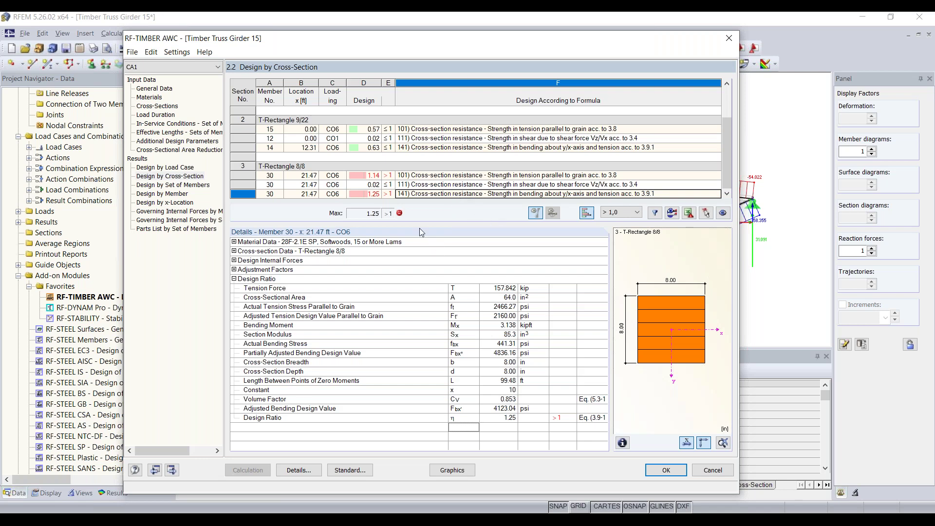
# Step: Review the material data and cross-section properties behind member 30's combined bending and tension check
pyautogui.click(234, 242)
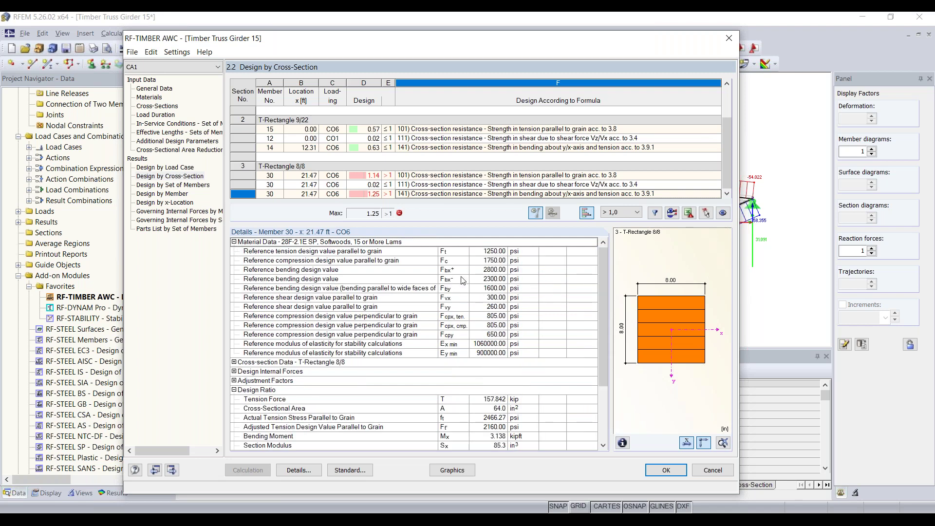
pyautogui.scroll(-2, 409, 271)
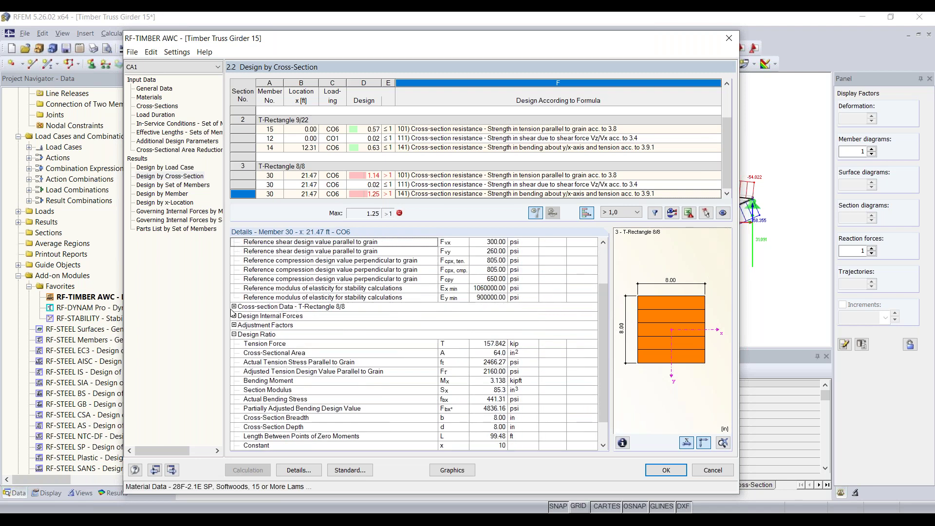
pyautogui.click(233, 307)
pyautogui.scroll(-1, 387, 319)
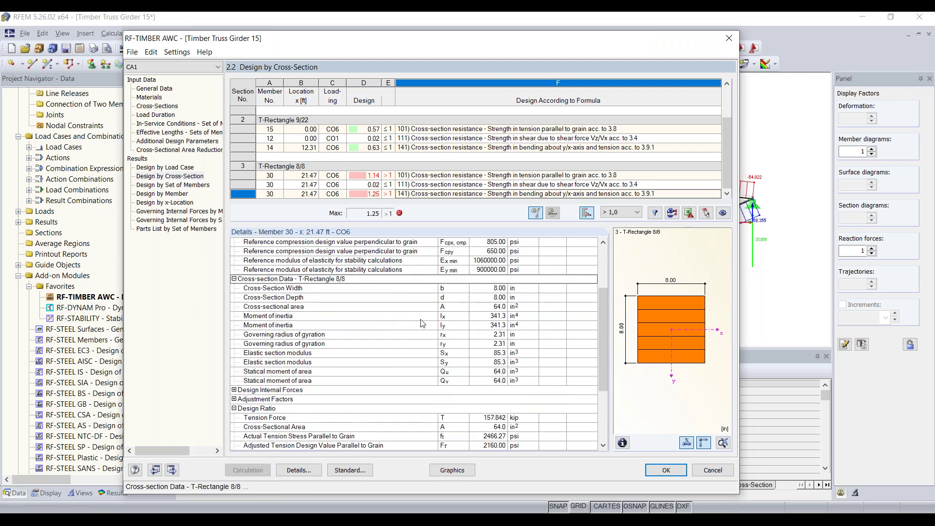
pyautogui.scroll(-3, 422, 323)
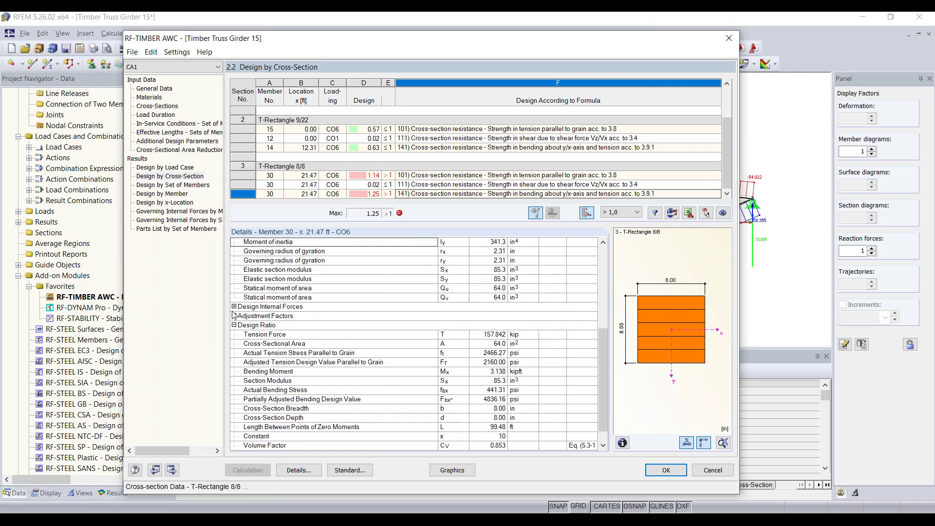
# Step: Review the design internal forces of member 30, including its normal force and bending moment
pyautogui.click(234, 307)
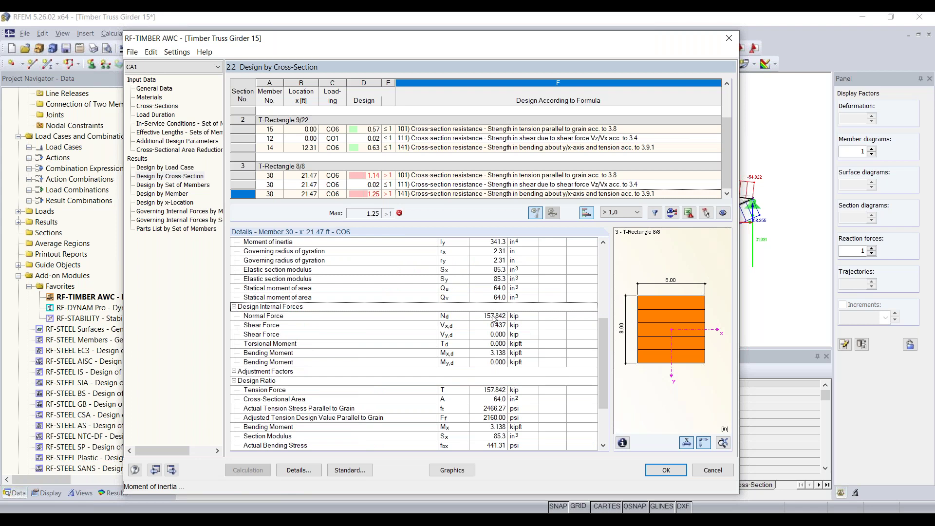
pyautogui.click(383, 320)
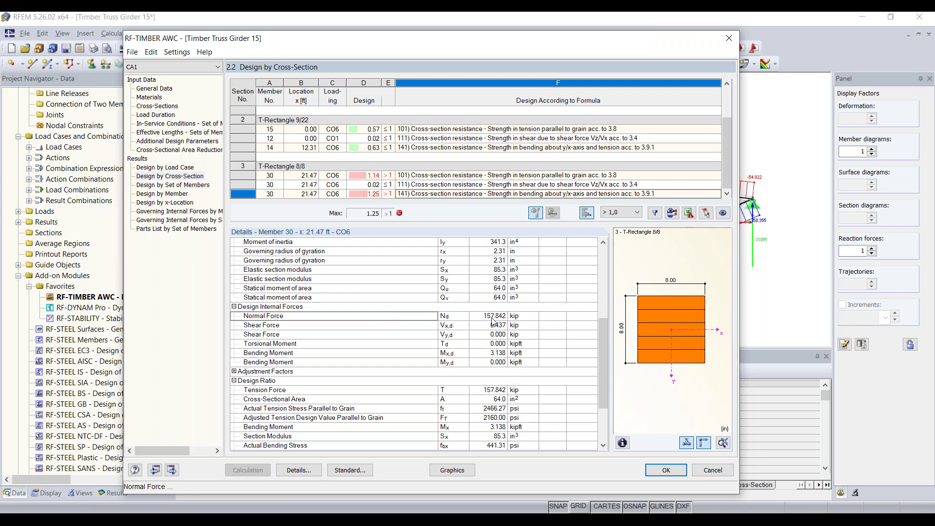
pyautogui.scroll(-1, 494, 321)
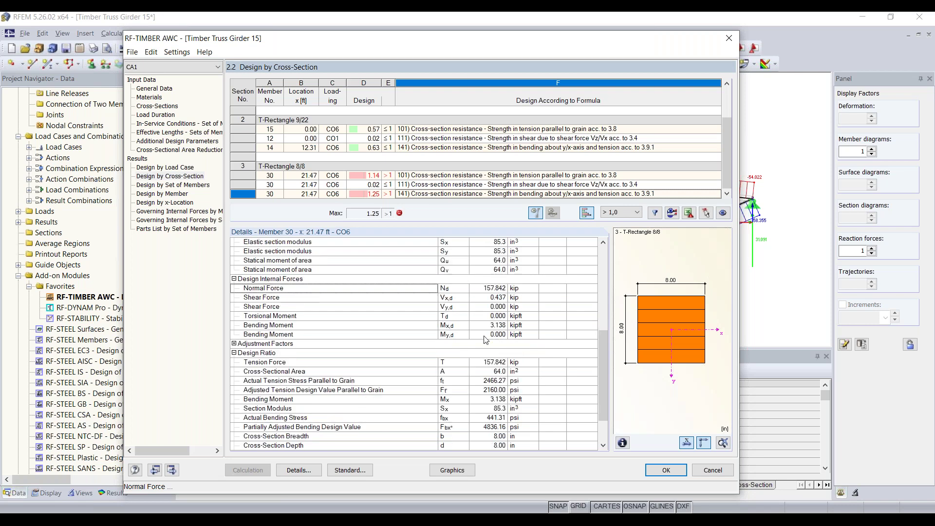
pyautogui.scroll(-2, 485, 332)
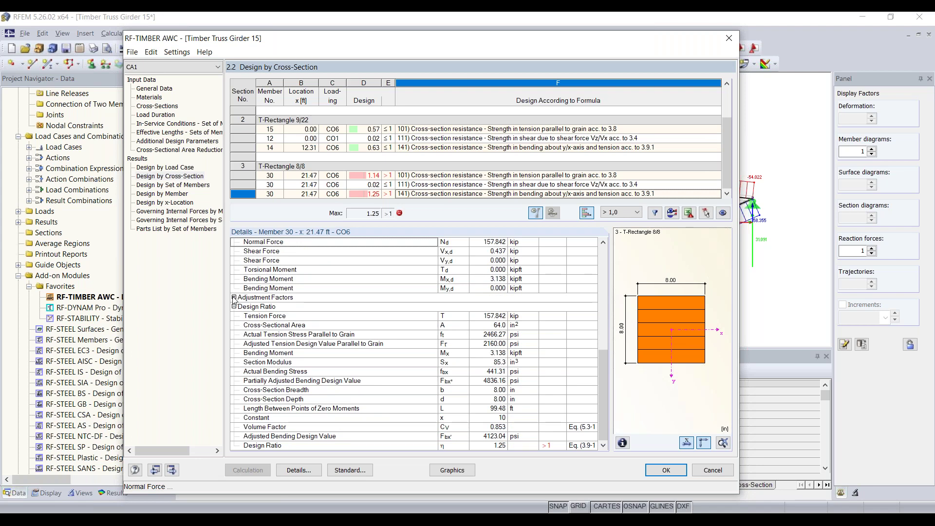
# Step: Examine the tension and bending adjustment factors with their NDS references, and the design ratio details for member 30
pyautogui.click(234, 298)
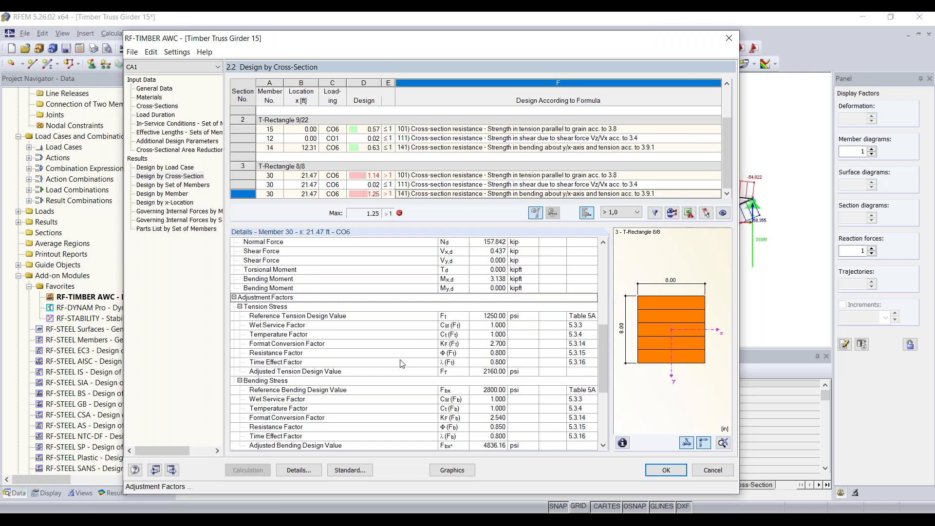
pyautogui.scroll(-2, 531, 351)
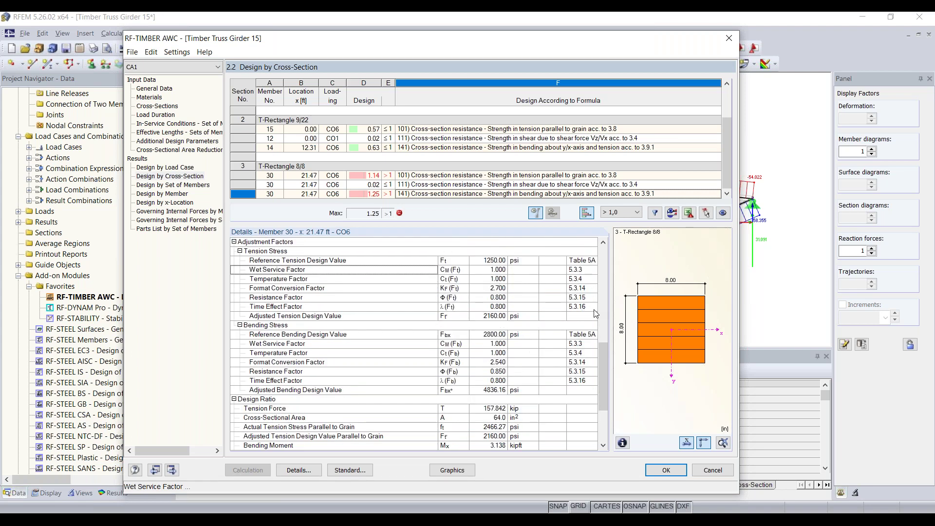
pyautogui.scroll(-1, 578, 308)
pyautogui.scroll(-1, 577, 308)
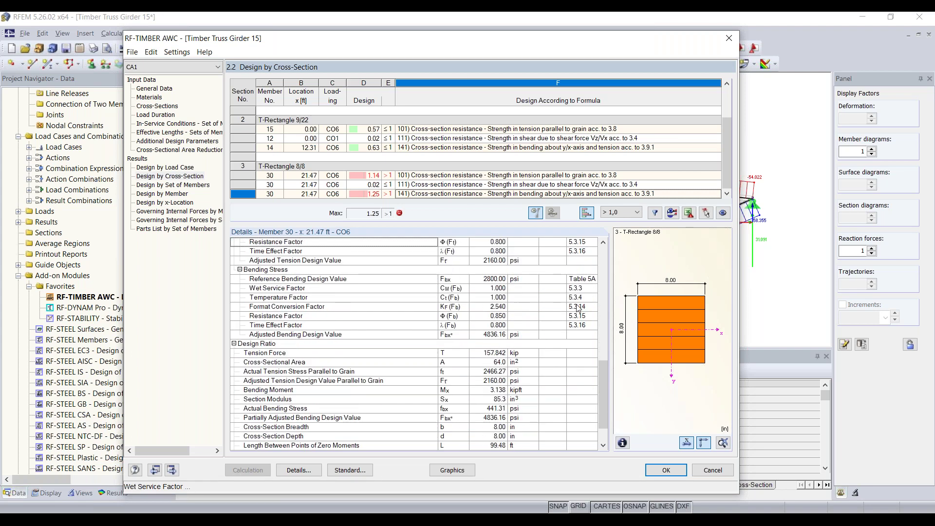
pyautogui.scroll(3, 603, 356)
pyautogui.scroll(-2, 333, 316)
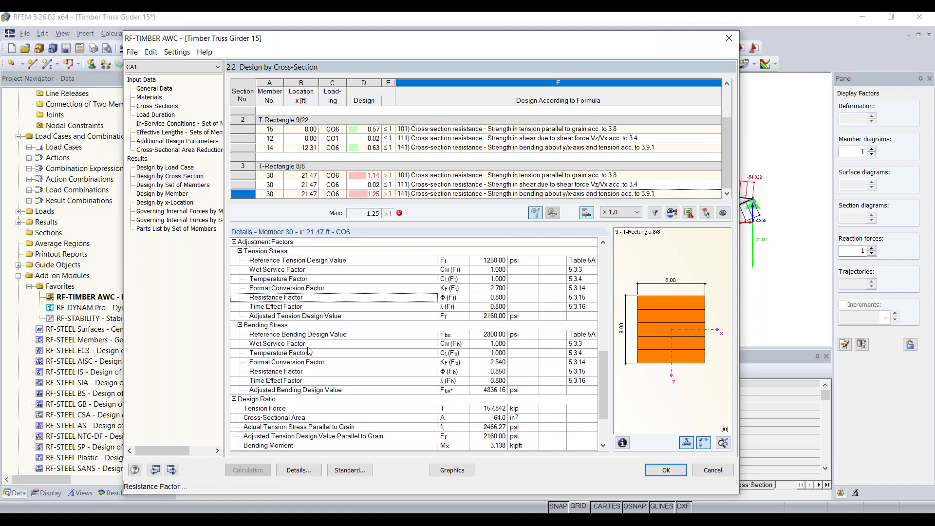
pyautogui.scroll(-1, 449, 338)
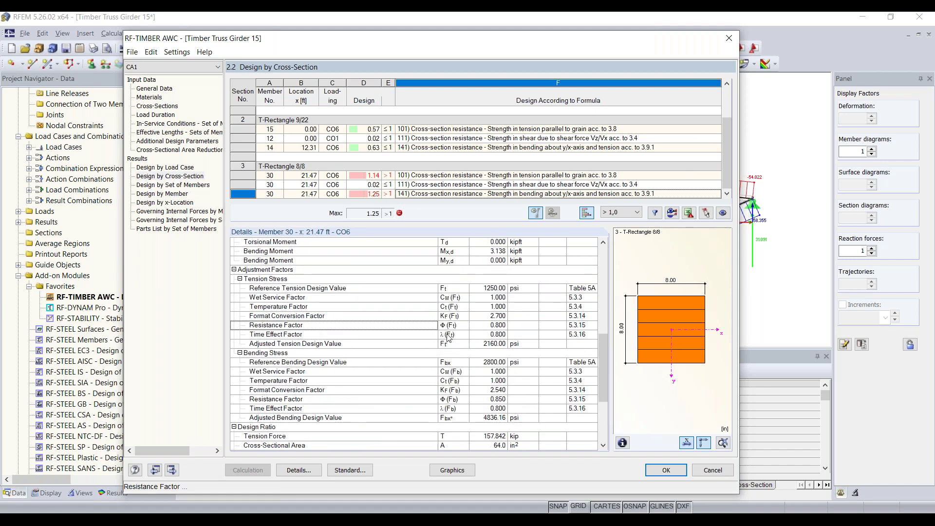
pyautogui.scroll(-2, 502, 326)
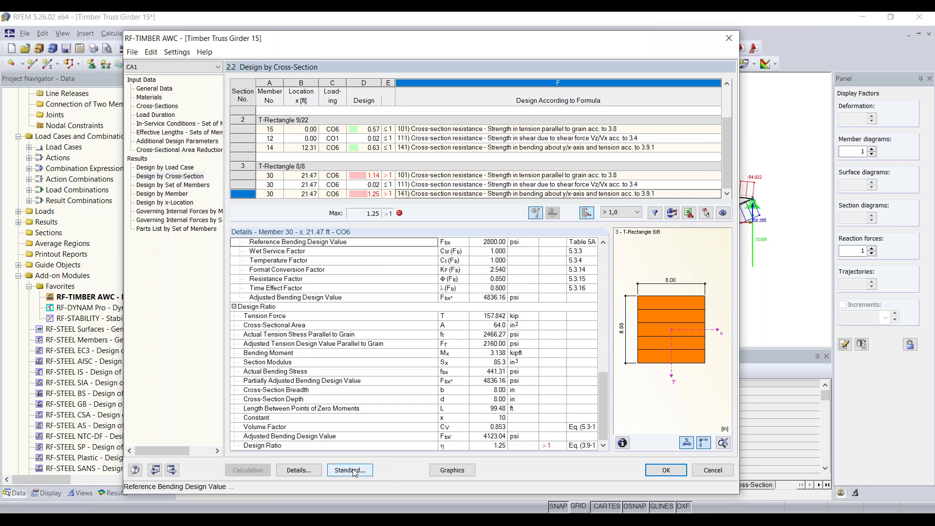
# Step: Set the maximum allowable design ratio for cross-section optimization to 0.90 in the calculation details
pyautogui.click(299, 472)
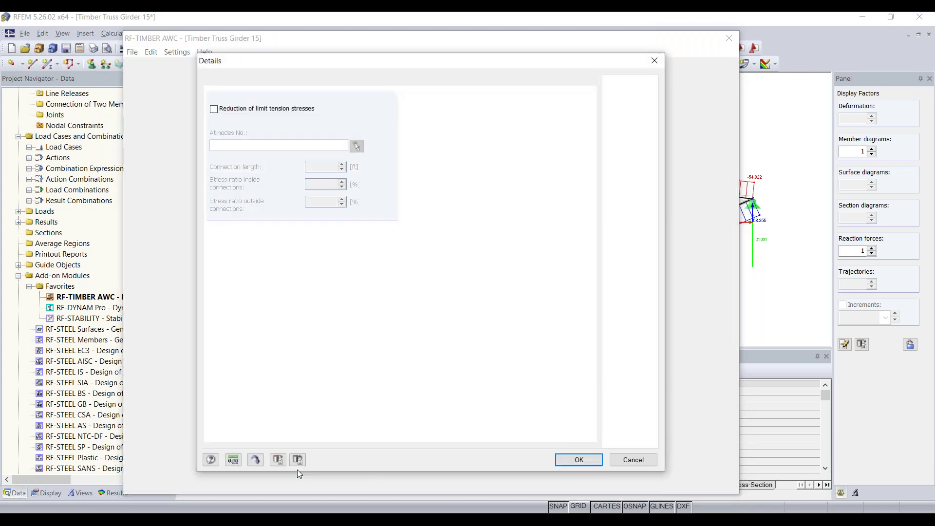
pyautogui.click(317, 82)
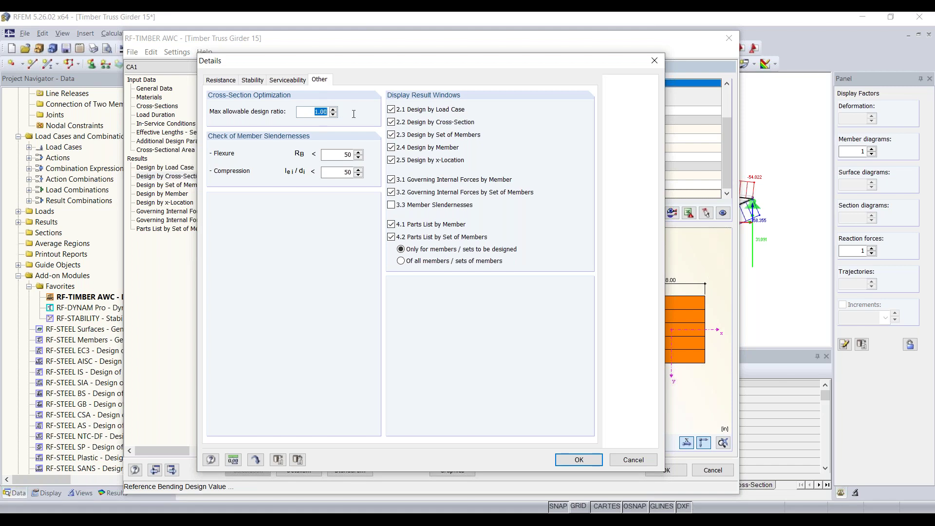
pyautogui.write('0.90')
pyautogui.click(579, 460)
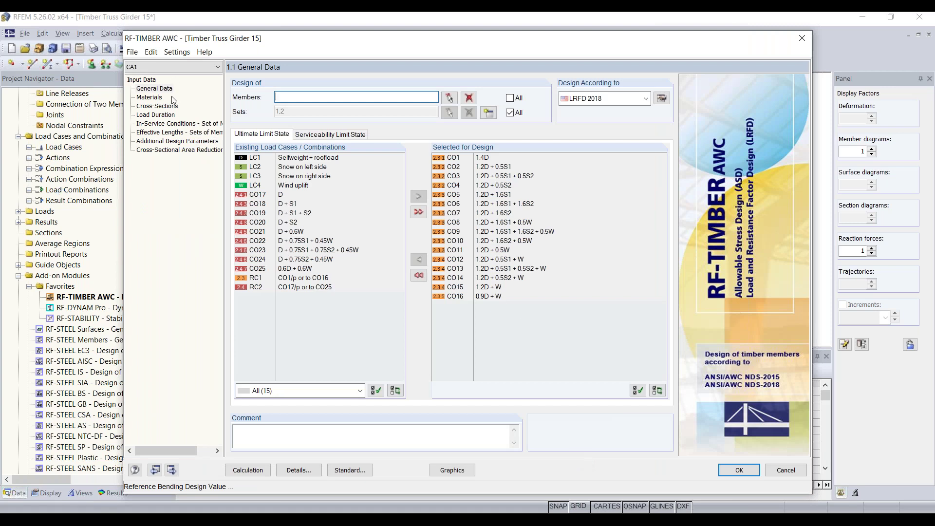
# Step: In the cross-section input, choose optimization from the current row for section 3, T-Rectangle 8/8
pyautogui.click(169, 110)
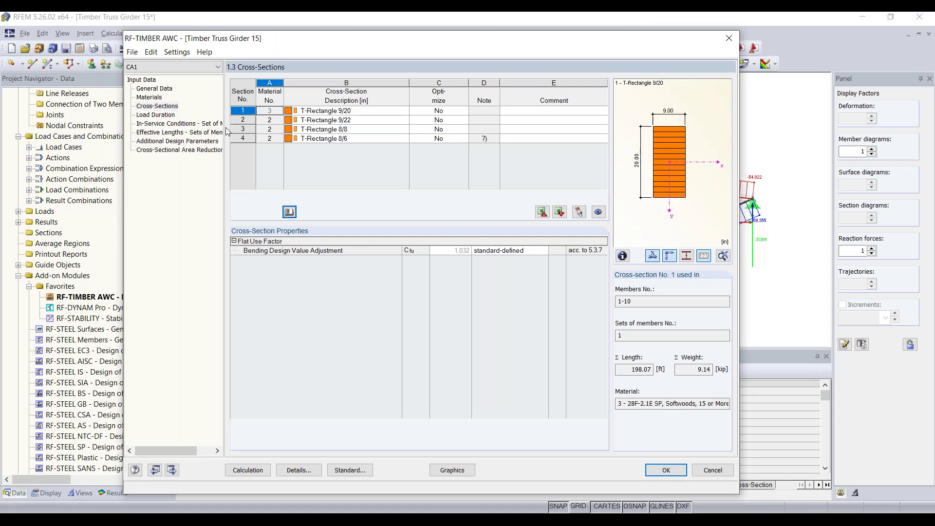
pyautogui.click(341, 129)
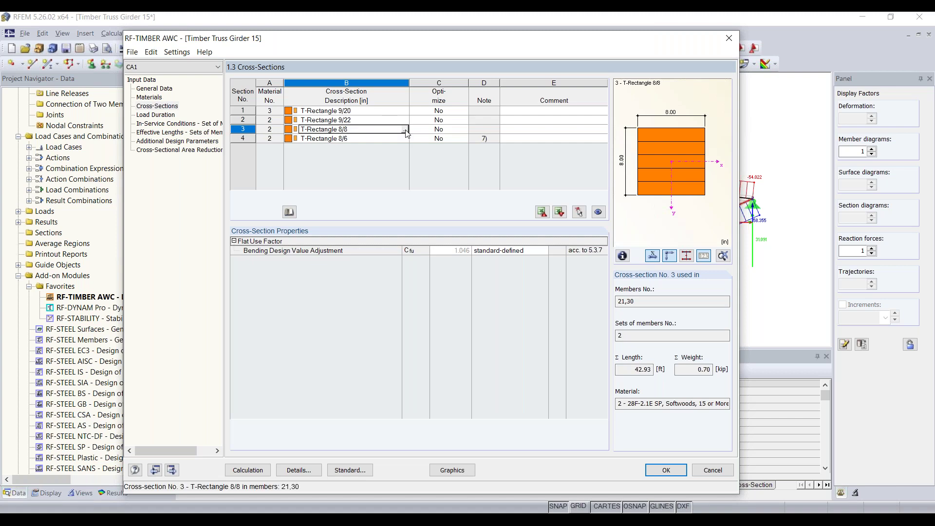
pyautogui.press('Tab')
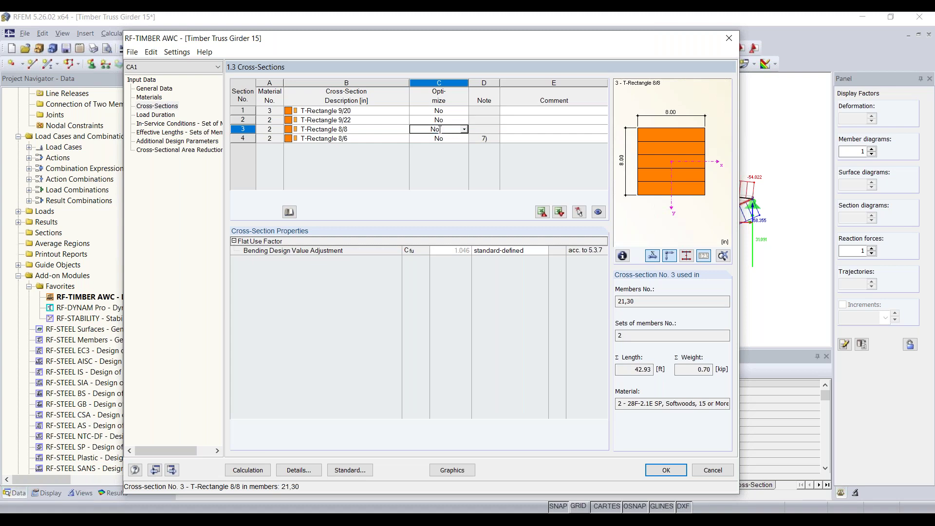
pyautogui.click(464, 131)
pyautogui.click(437, 121)
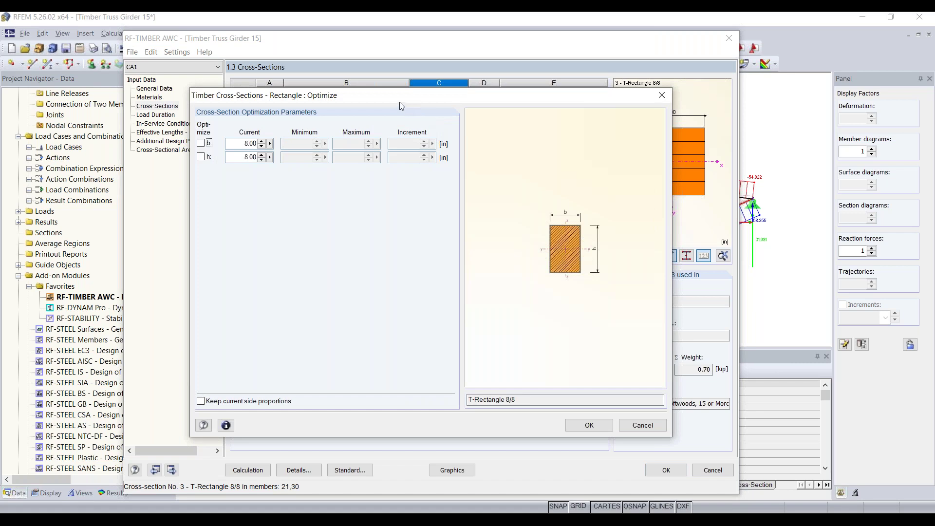
# Step: Enable optimization of both width b and height h while keeping the current side proportions
pyautogui.moveTo(355, 98); pyautogui.dragTo(350, 87)
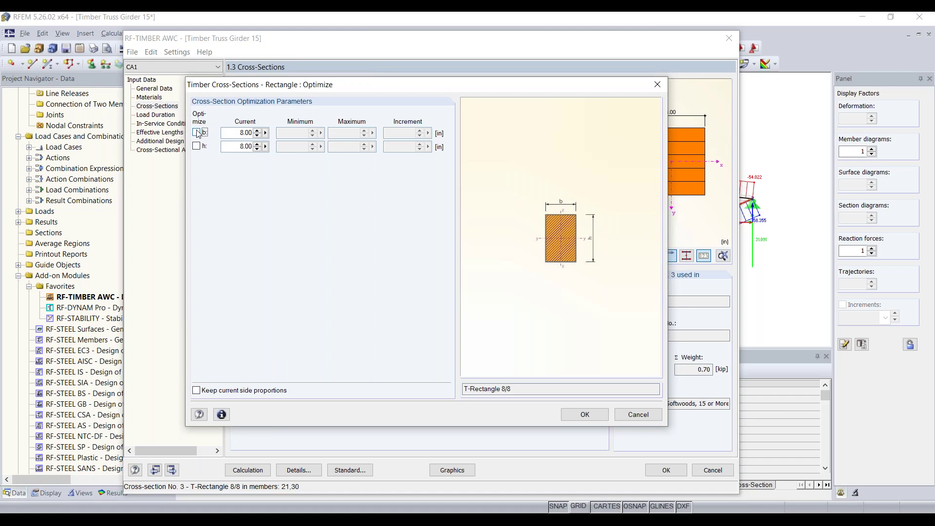
pyautogui.click(197, 390)
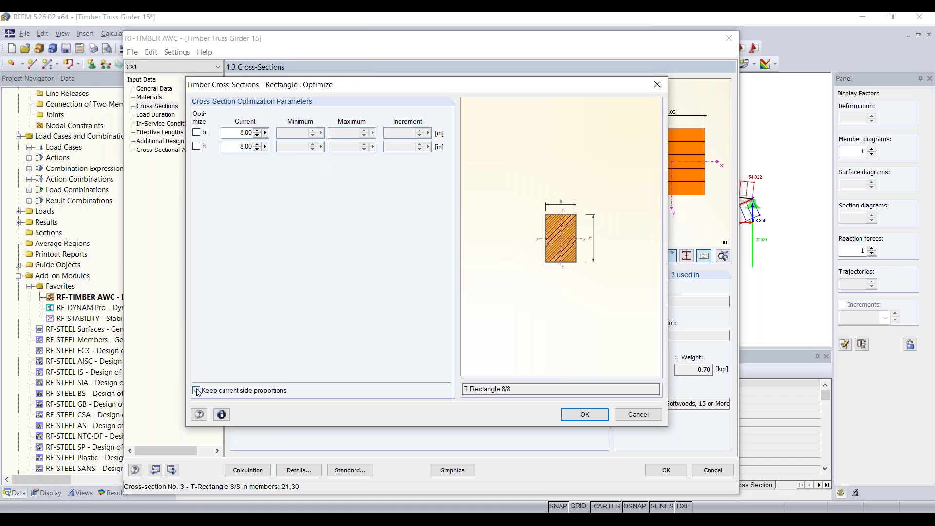
pyautogui.click(196, 132)
pyautogui.click(197, 147)
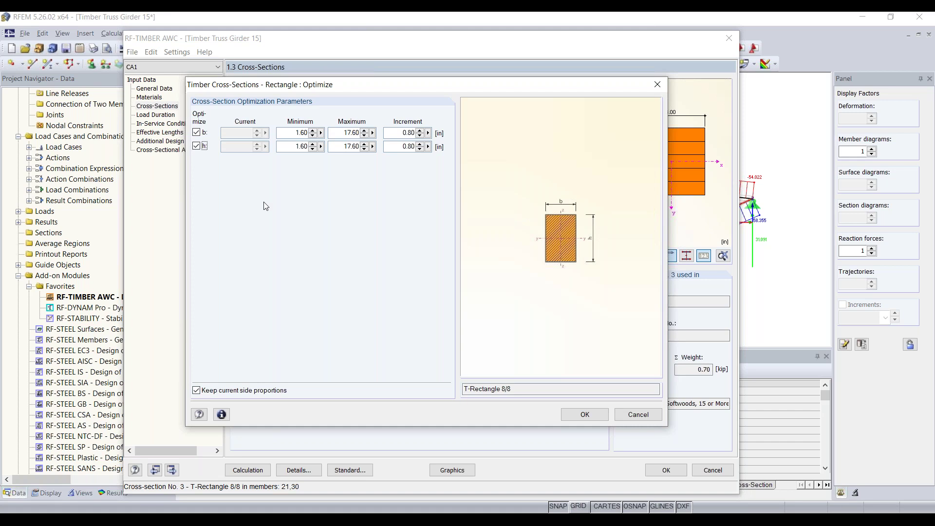
# Step: Set the optimization range for b and h to a minimum of 8 in, maximum of 17 in and increment of 1 in
pyautogui.doubleClick(300, 132)
pyautogui.write('8')
pyautogui.press('Tab')
pyautogui.write('8')
pyautogui.press('Tab')
pyautogui.write('1')
pyautogui.press('Tab')
pyautogui.write('17')
pyautogui.press('Tab')
pyautogui.write('1')
pyautogui.press('Tab')
pyautogui.write('1')
pyautogui.click(588, 413)
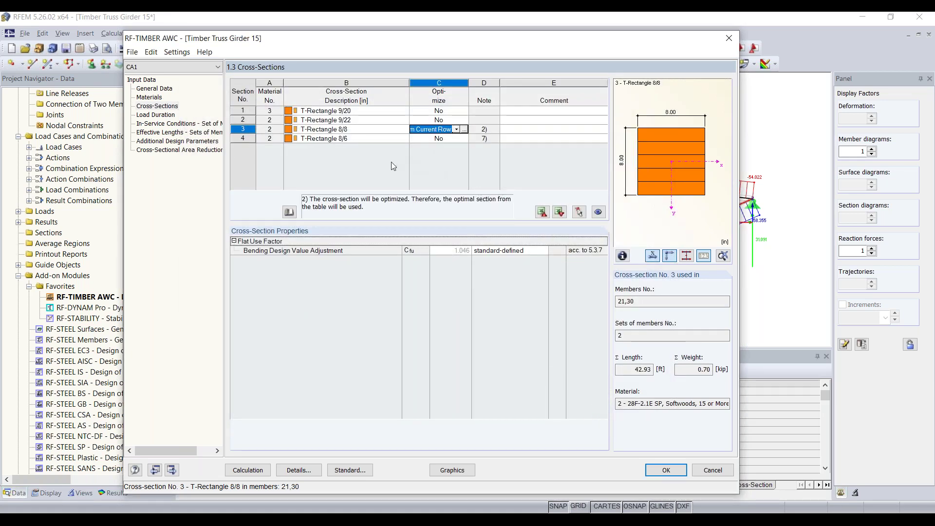
# Step: Run the timber design calculation with the optimization and review the design ratios by load case and by cross-section
pyautogui.click(248, 470)
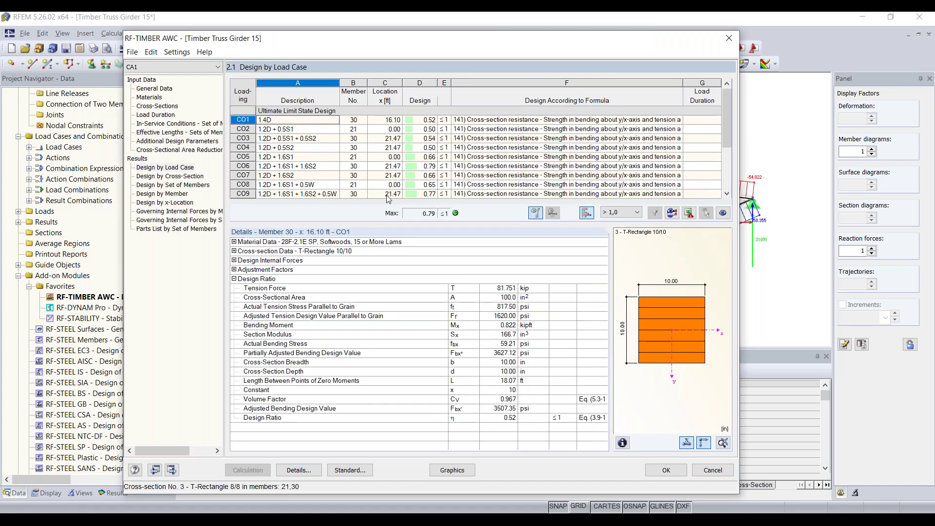
pyautogui.scroll(-2, 432, 175)
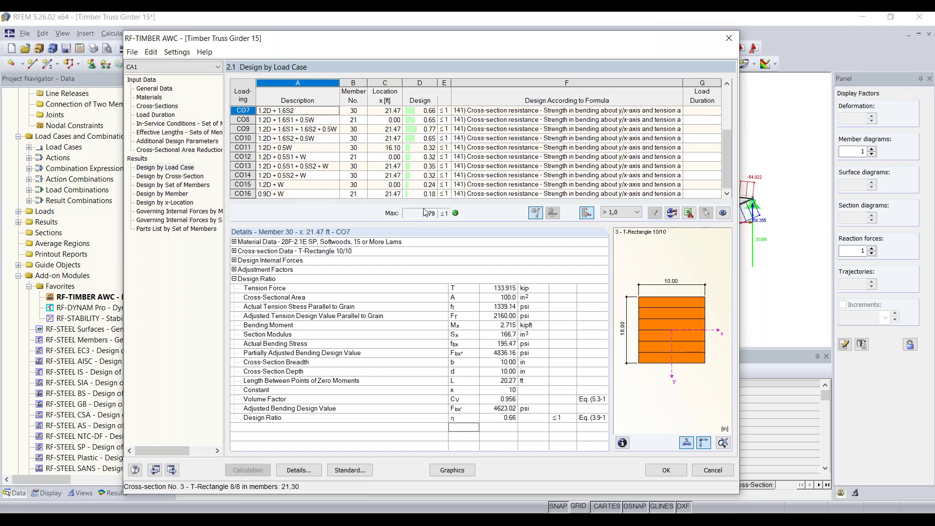
pyautogui.click(157, 177)
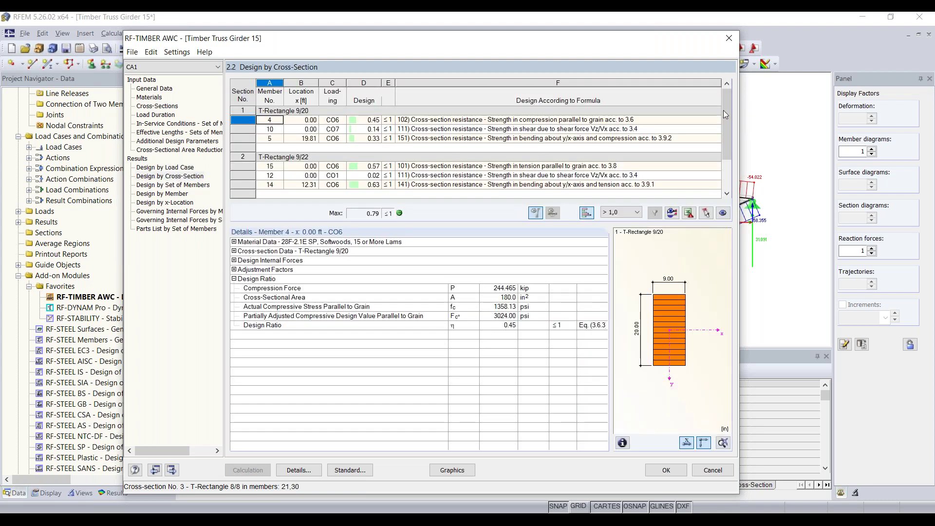
pyautogui.scroll(-1, 723, 110)
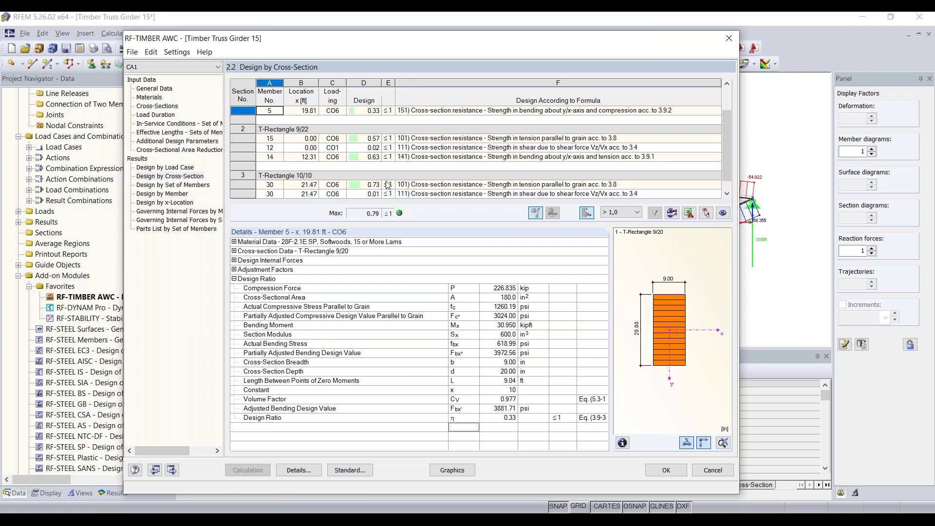
pyautogui.scroll(1, 352, 174)
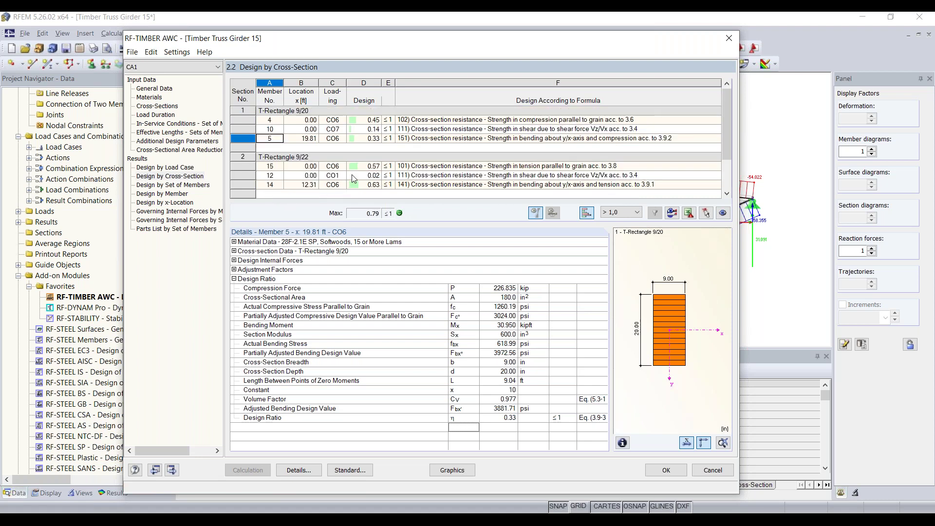
# Step: Compare the cross-sections in the section list with the truss model, and review the design ratios by set of members
pyautogui.click(161, 106)
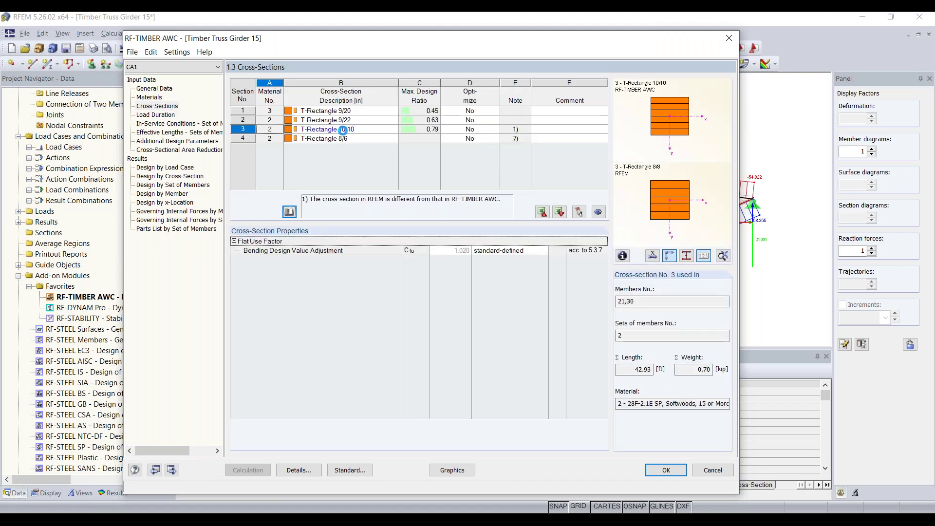
pyautogui.click(244, 130)
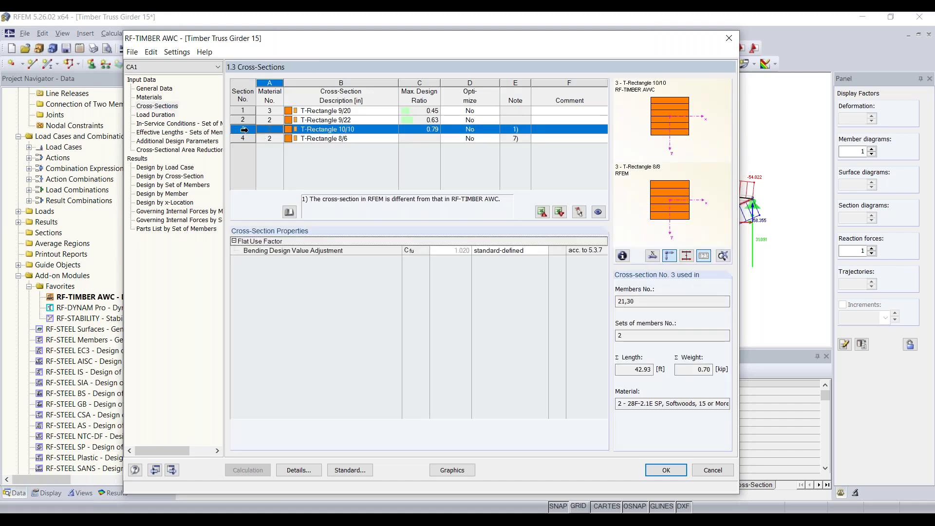
pyautogui.click(378, 139)
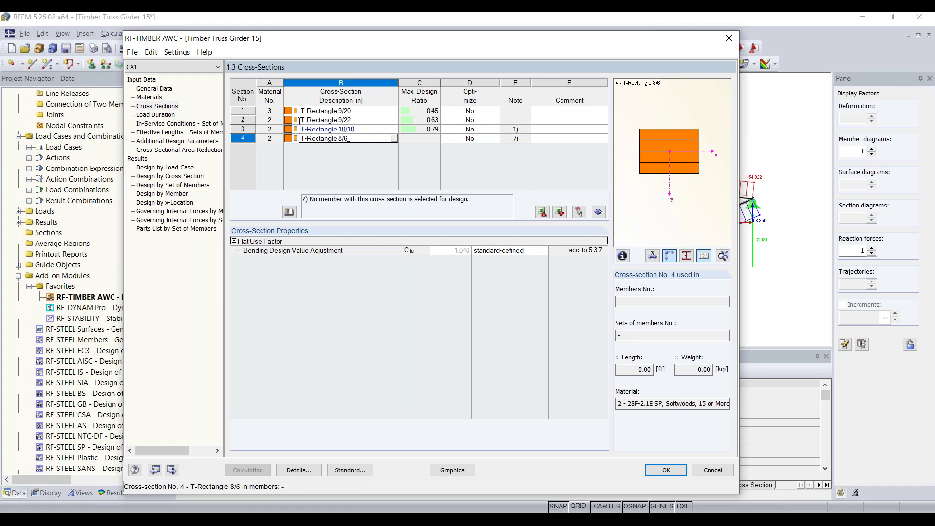
pyautogui.click(312, 130)
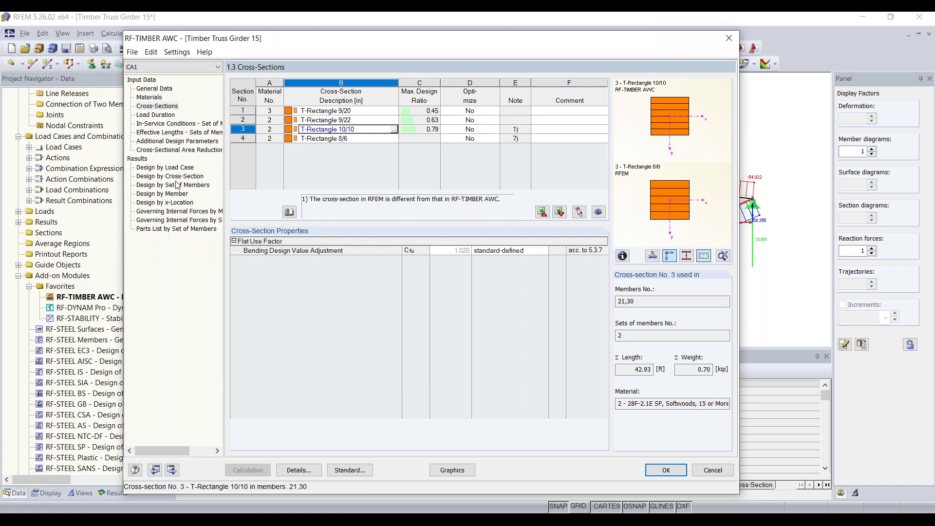
pyautogui.moveTo(355, 45); pyautogui.dragTo(360, 281)
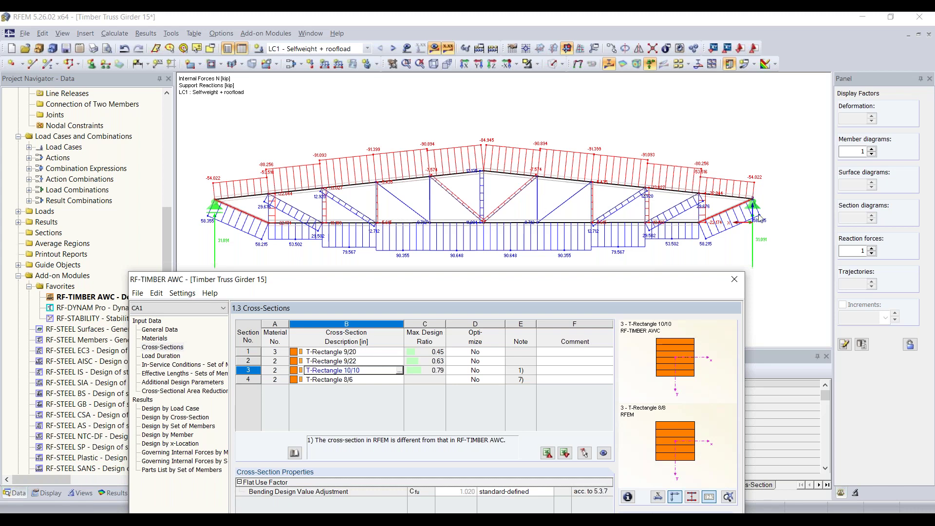
pyautogui.moveTo(353, 282); pyautogui.dragTo(322, 56)
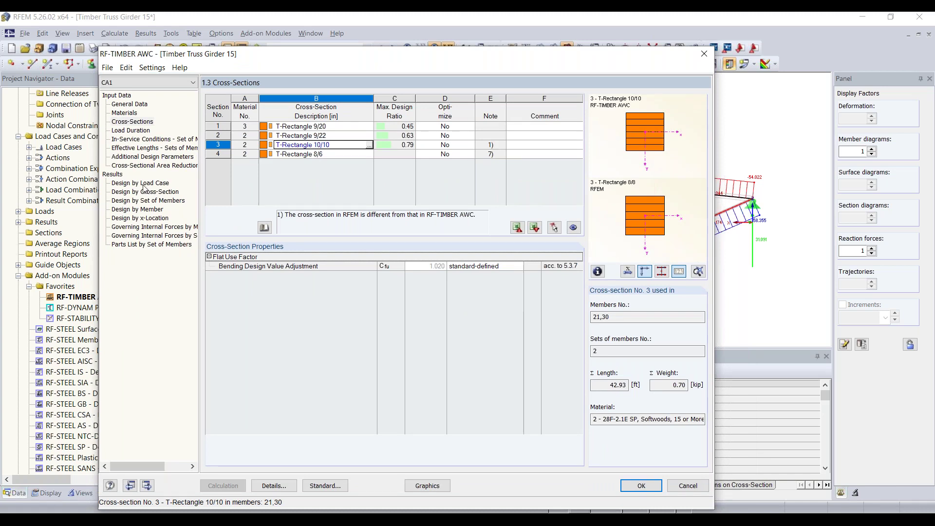
pyautogui.click(148, 200)
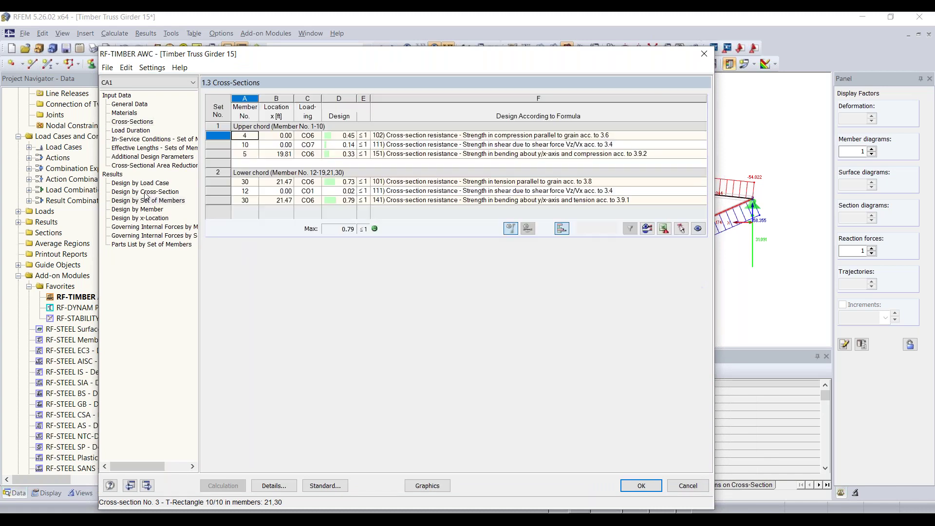
# Step: Export all cross-sections from the cross-section input to RFEM, accepting deletion of the existing results, and rerun the timber design calculation
pyautogui.click(130, 122)
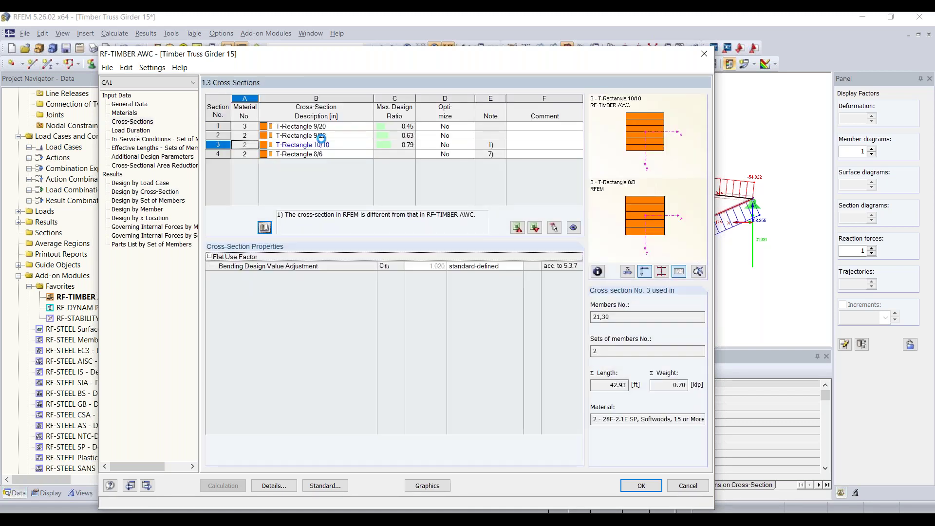
pyautogui.rightClick(322, 145)
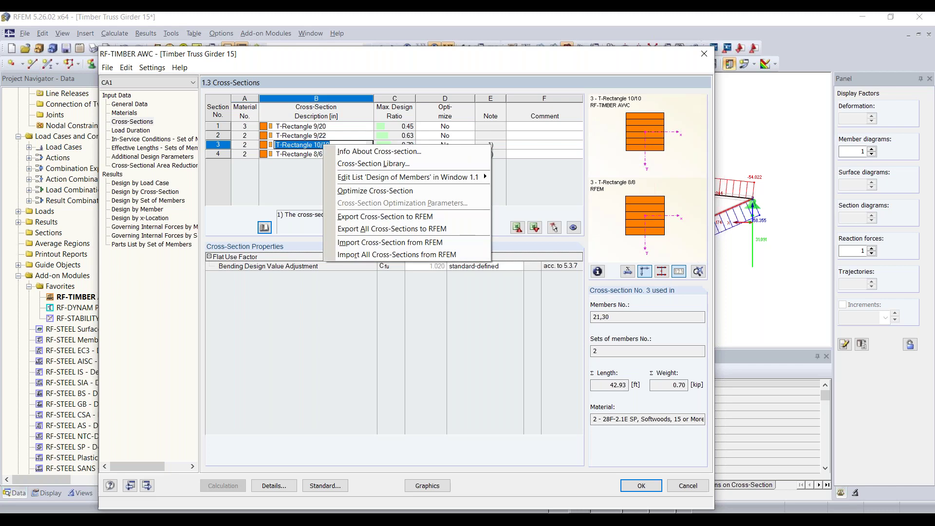
pyautogui.click(394, 231)
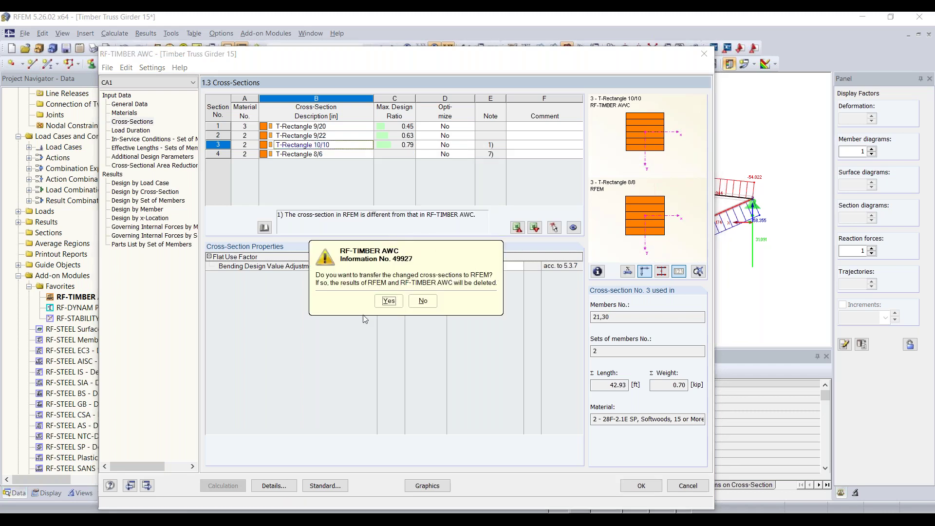
pyautogui.click(388, 301)
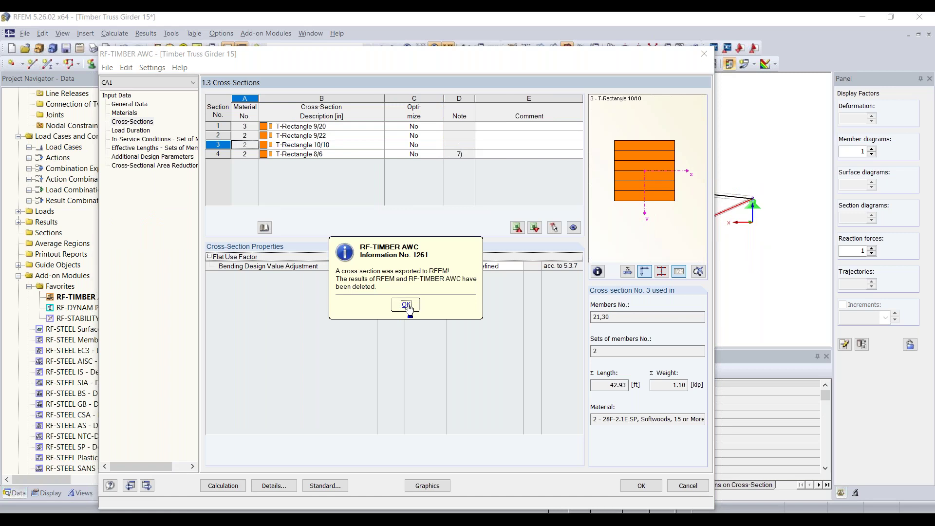
pyautogui.click(406, 305)
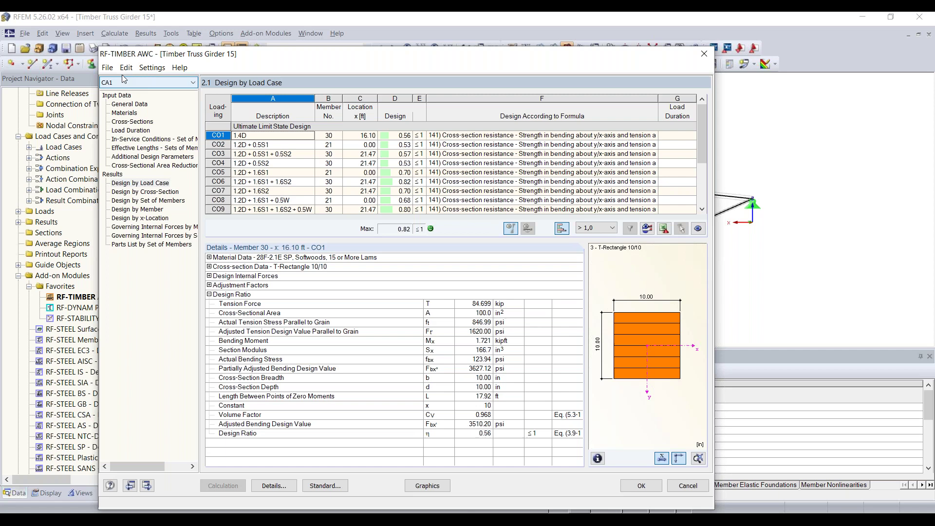
# Step: Rename the current design case, No. 1, with the description "Upper + lower chords"
pyautogui.click(107, 68)
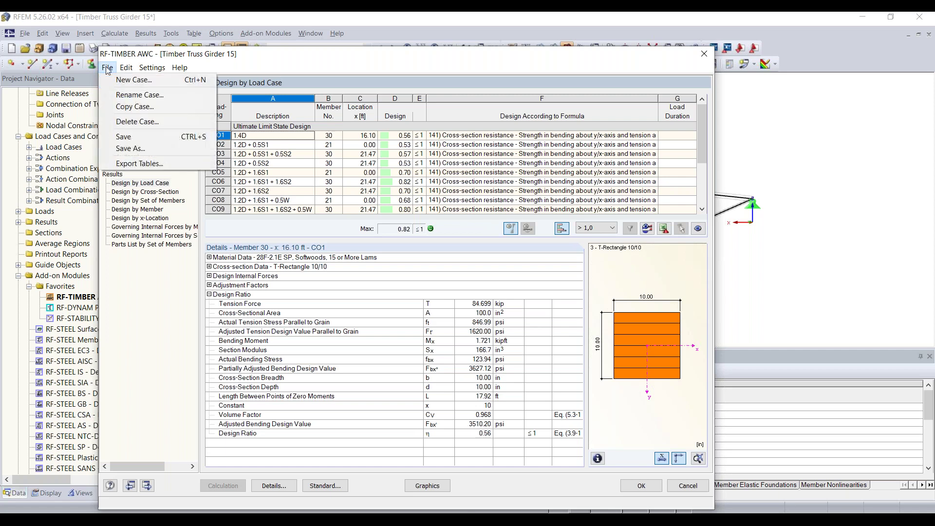
pyautogui.click(139, 96)
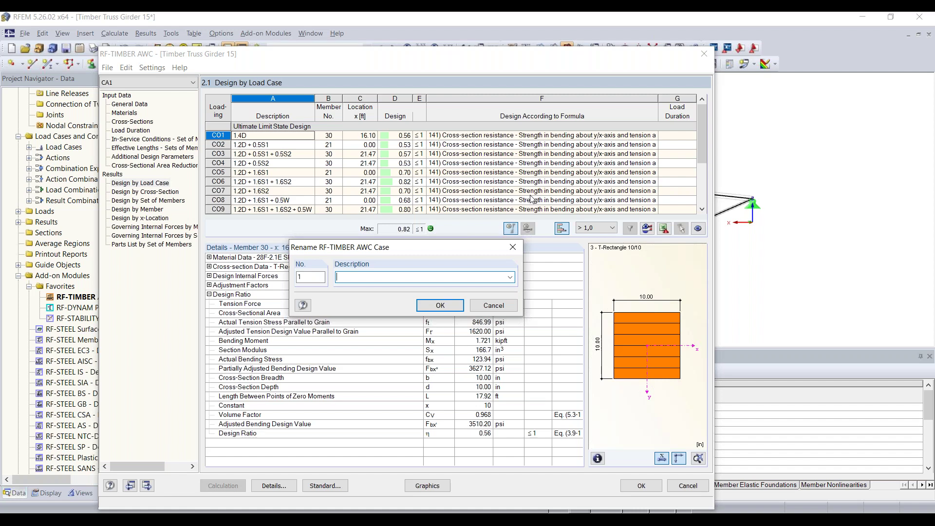
pyautogui.write('Upper + lower chords')
pyautogui.press('Return')
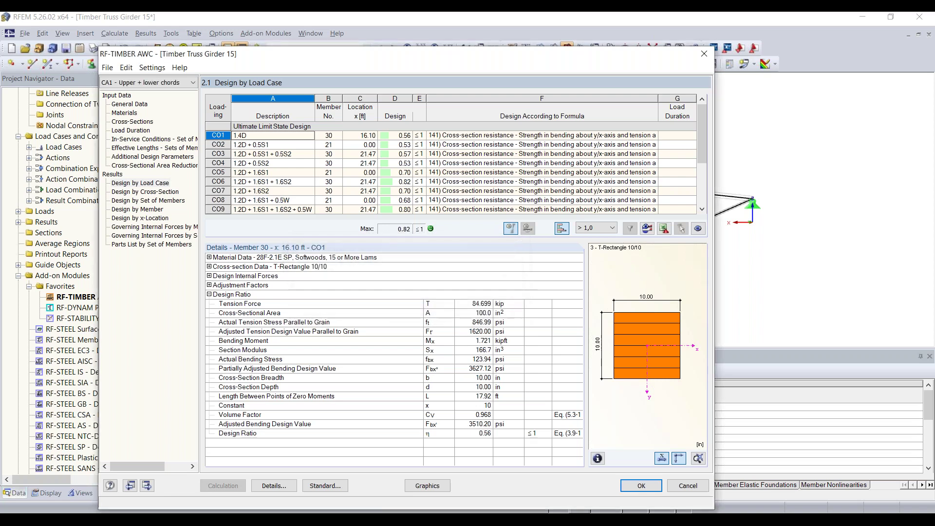
# Step: Create new design case No. 2 with the description "Diagonals" and save the changes to case CA1
pyautogui.click(104, 72)
pyautogui.click(116, 82)
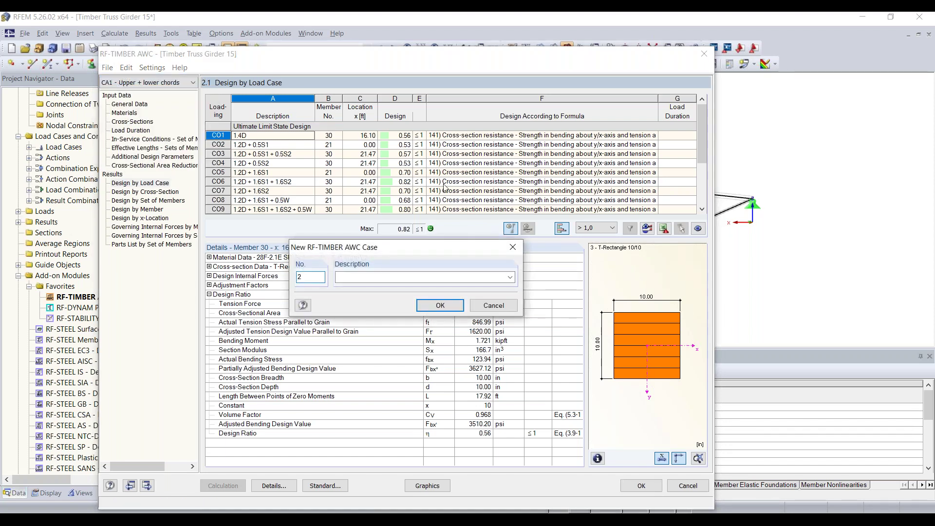
pyautogui.click(411, 276)
pyautogui.write('Diag')
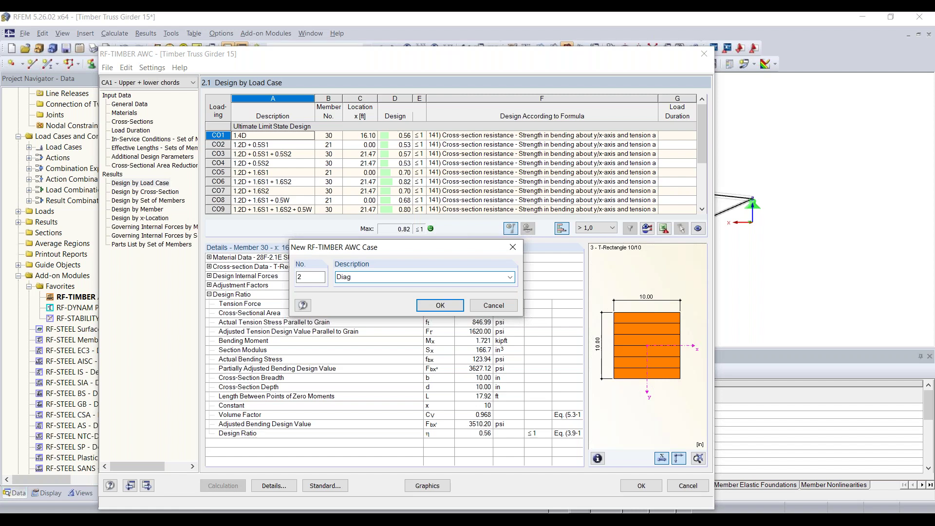
pyautogui.write('onals')
pyautogui.click(446, 306)
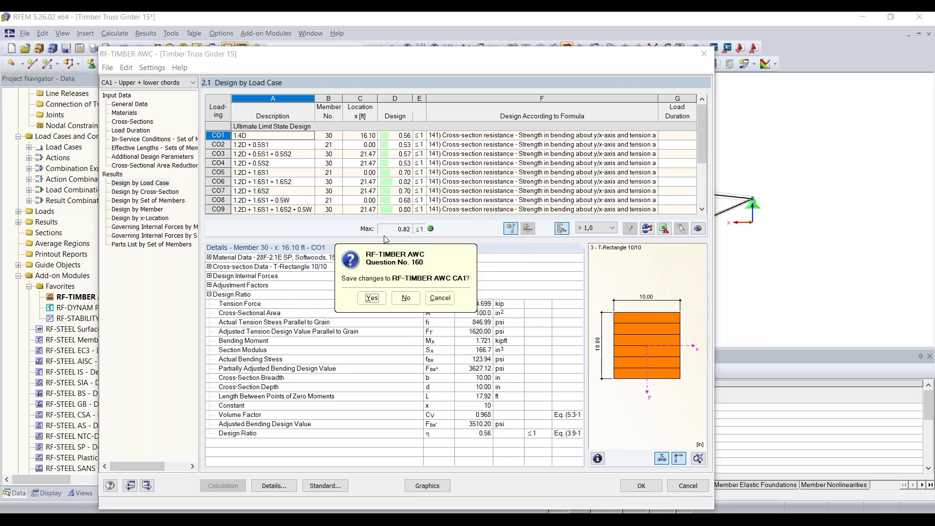
pyautogui.click(372, 298)
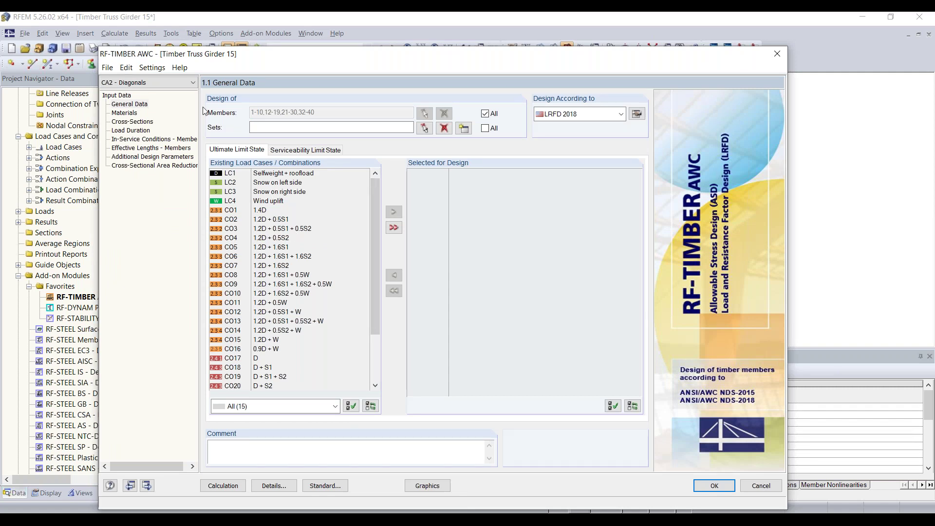
# Step: Turn off the design of all members, clear the member list and start selecting members graphically in the model
pyautogui.click(485, 115)
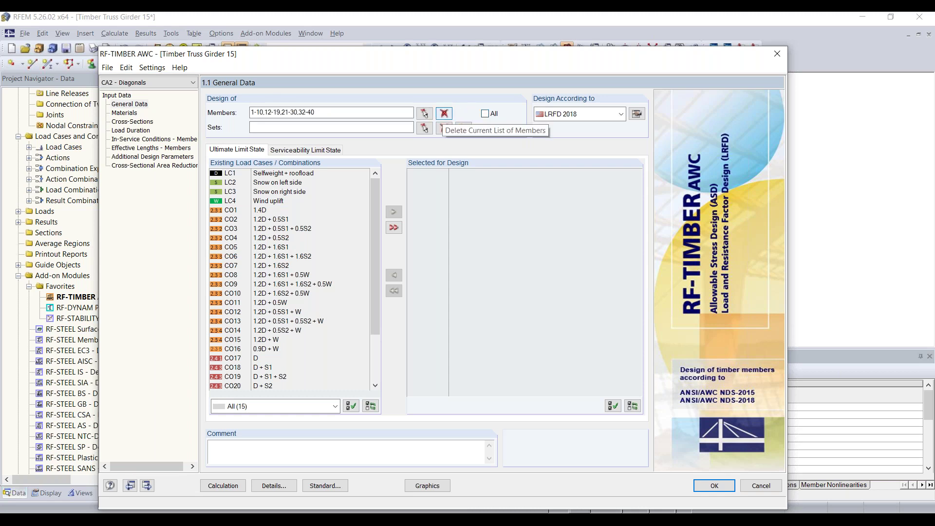
pyautogui.click(444, 114)
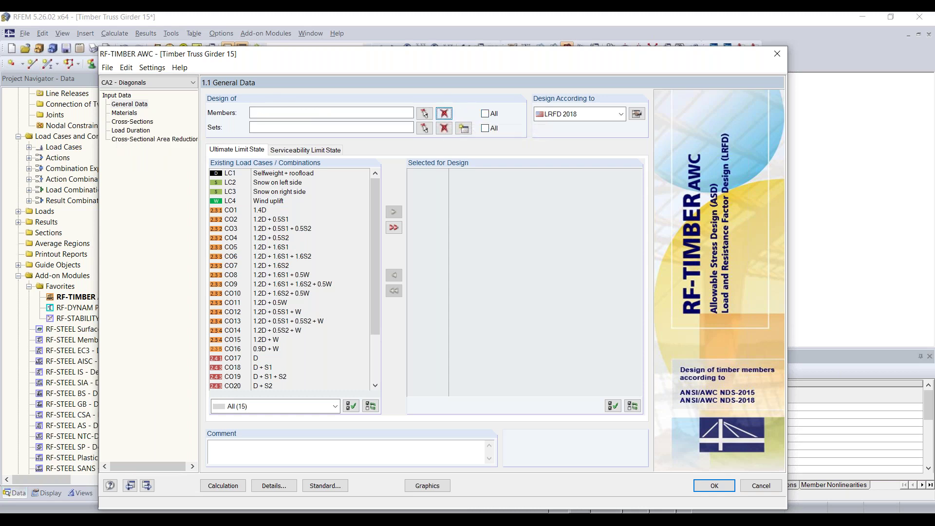
pyautogui.click(425, 114)
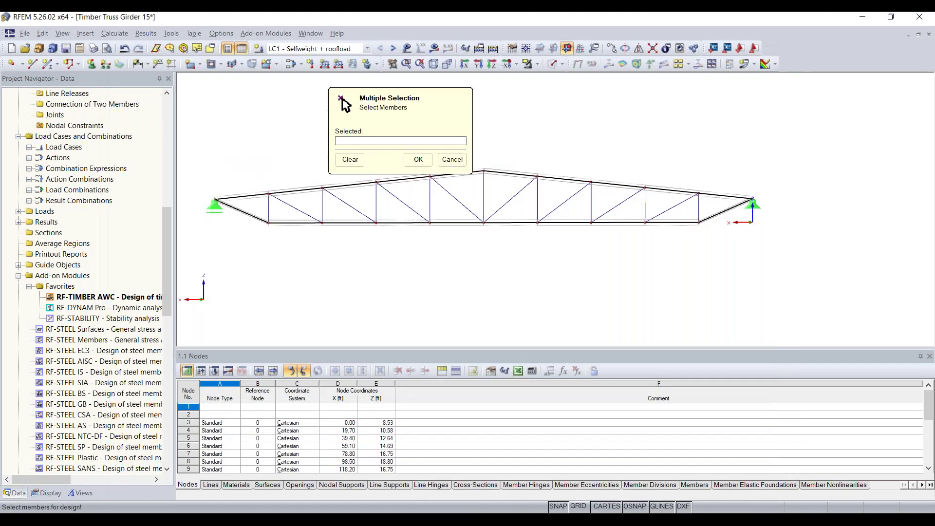
pyautogui.moveTo(435, 104); pyautogui.dragTo(154, 112)
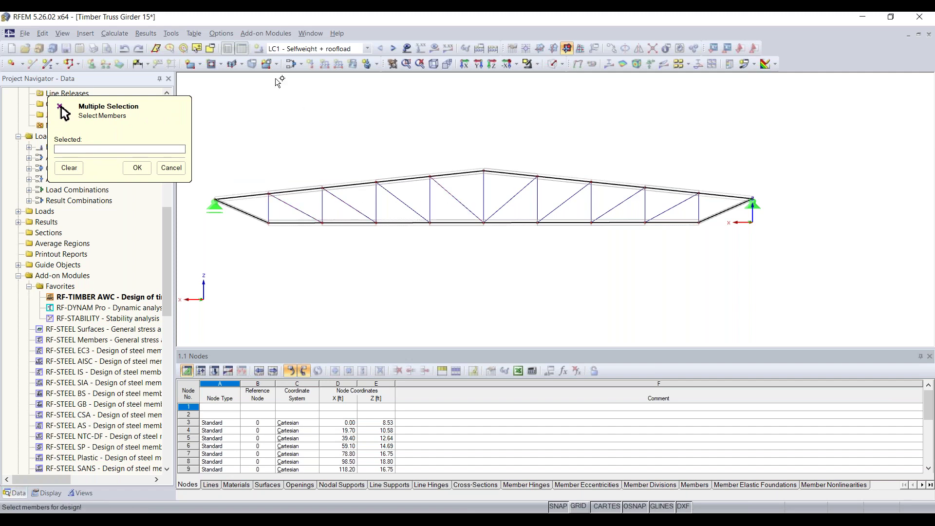
# Step: Use Special Selection to pick all members with cross-section 3, T-Rectangle 10/10, and adopt them as the members for design
pyautogui.click(211, 49)
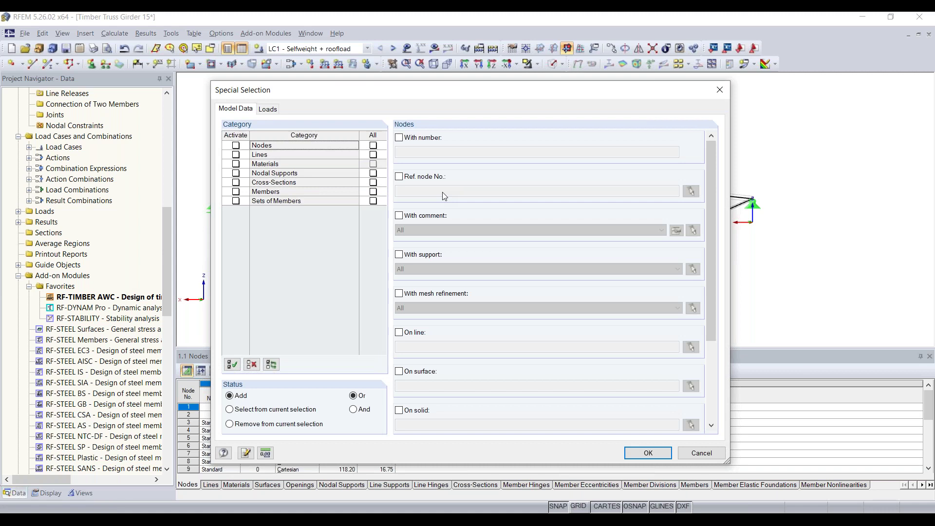
pyautogui.click(236, 193)
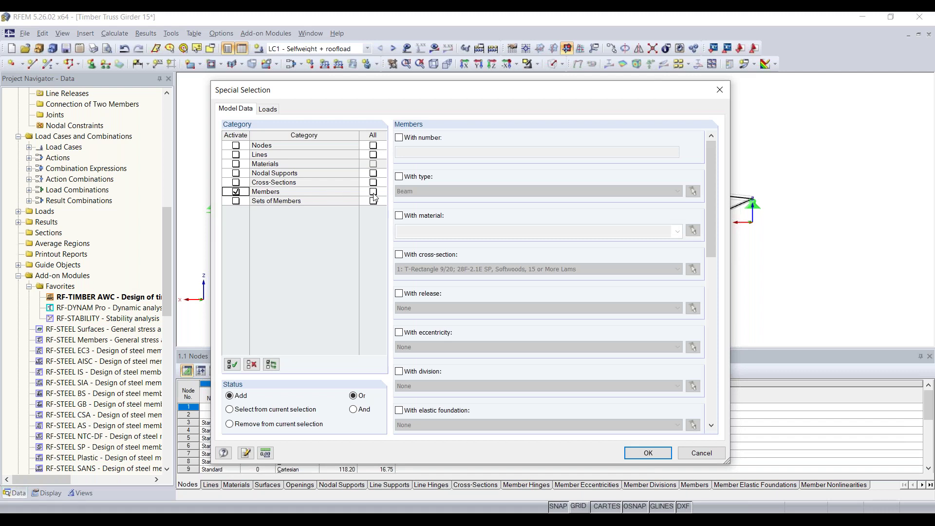
pyautogui.scroll(-5, 490, 279)
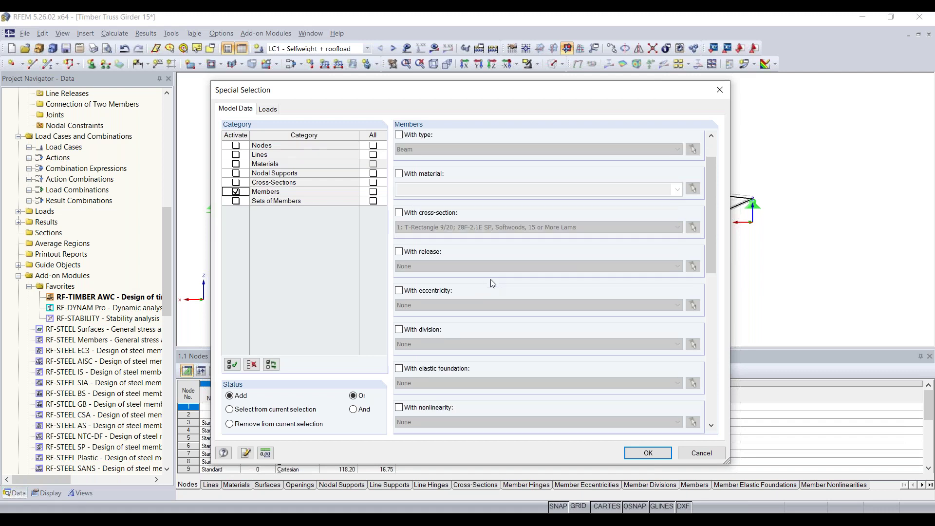
pyautogui.scroll(5, 490, 279)
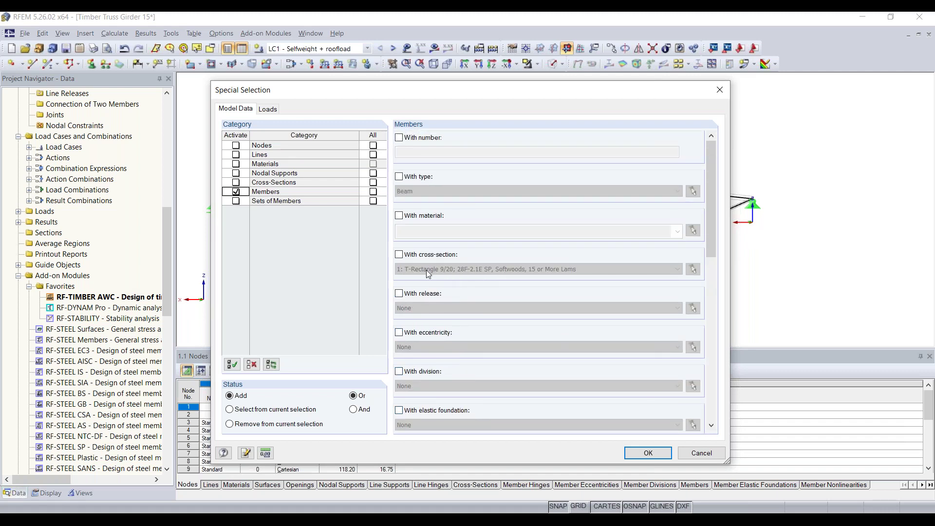
pyautogui.click(398, 255)
pyautogui.click(399, 255)
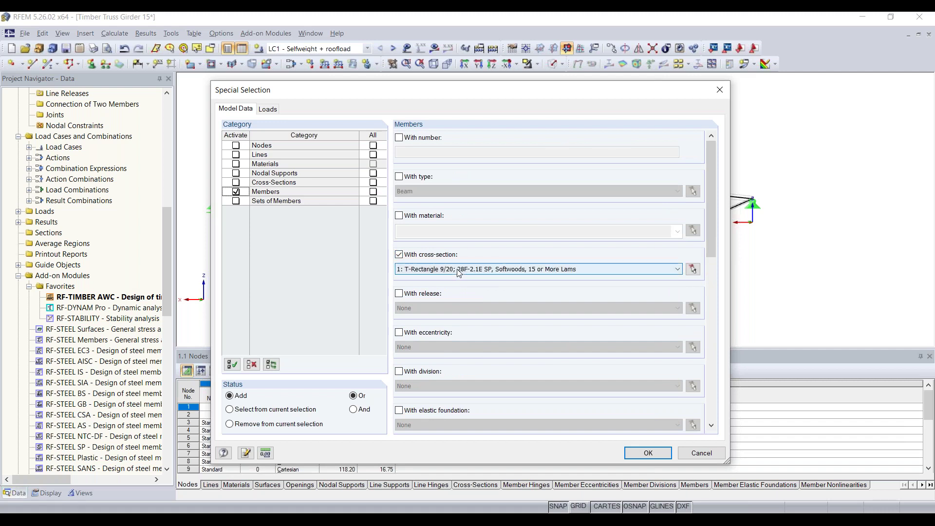
pyautogui.click(458, 271)
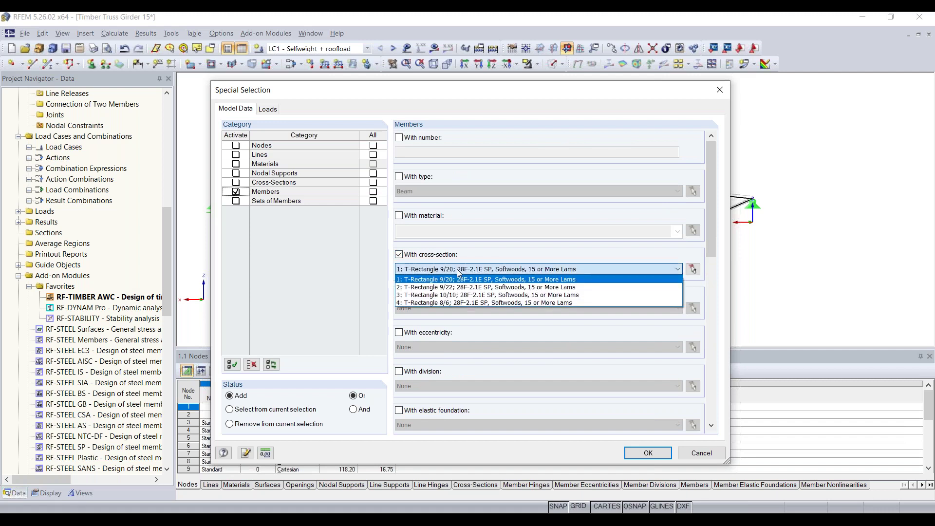
pyautogui.click(478, 295)
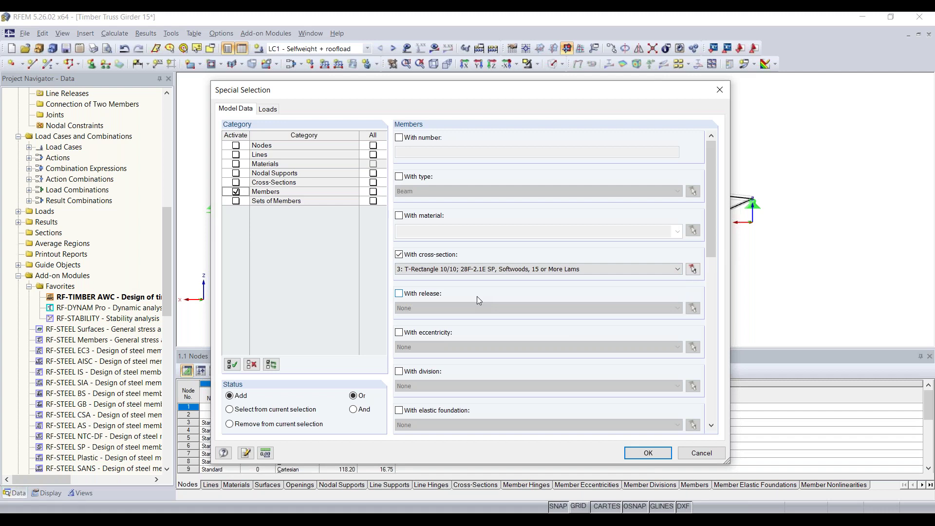
pyautogui.click(489, 271)
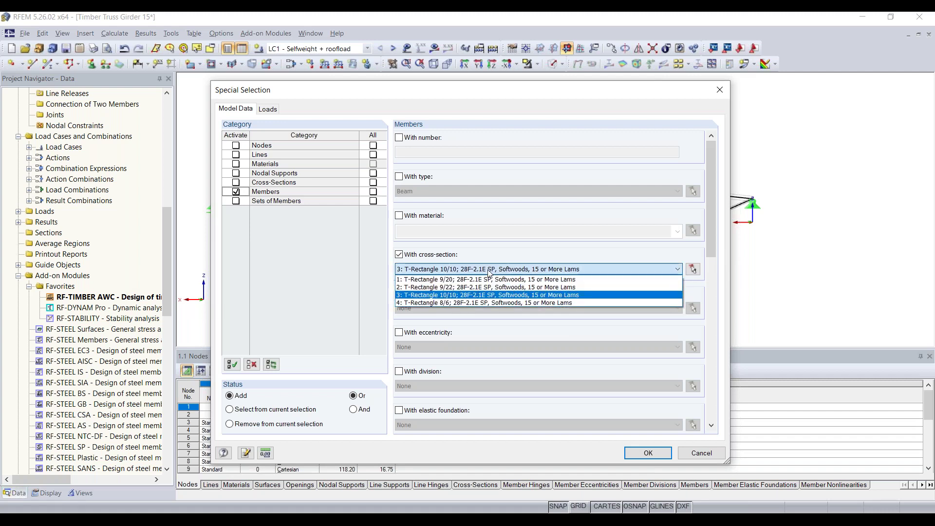
pyautogui.click(488, 271)
pyautogui.click(648, 453)
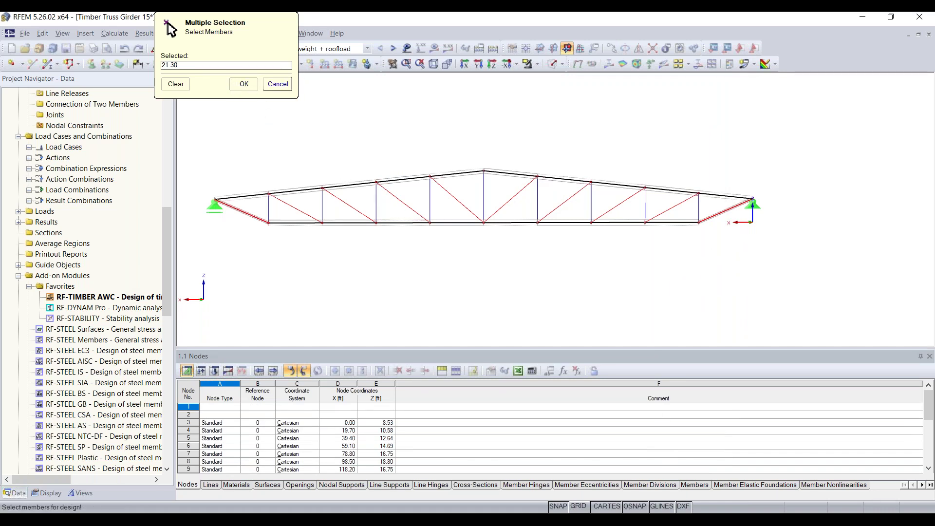
pyautogui.click(244, 85)
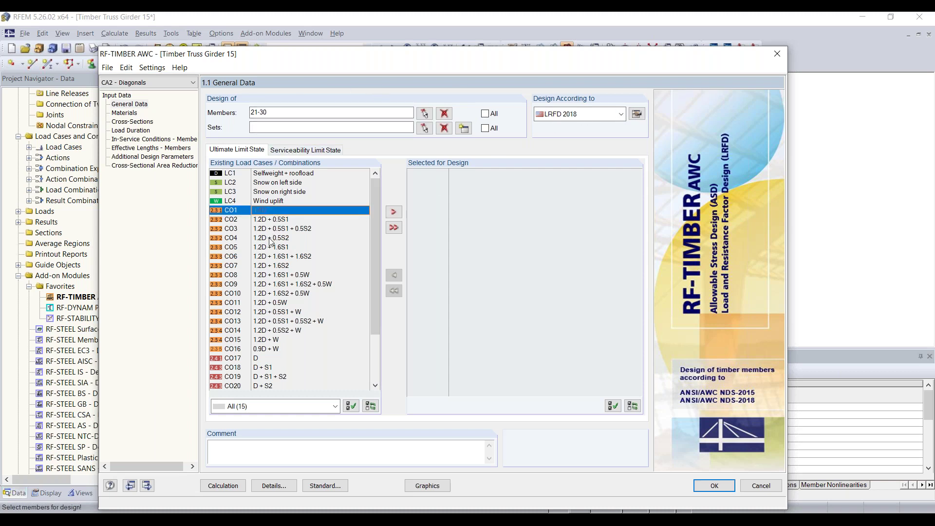
# Step: Add load combinations CO1 to CO16 to the ultimate limit state design of the diagonals case
pyautogui.keyDown('shift'); pyautogui.click(276, 348); pyautogui.keyUp('shift')
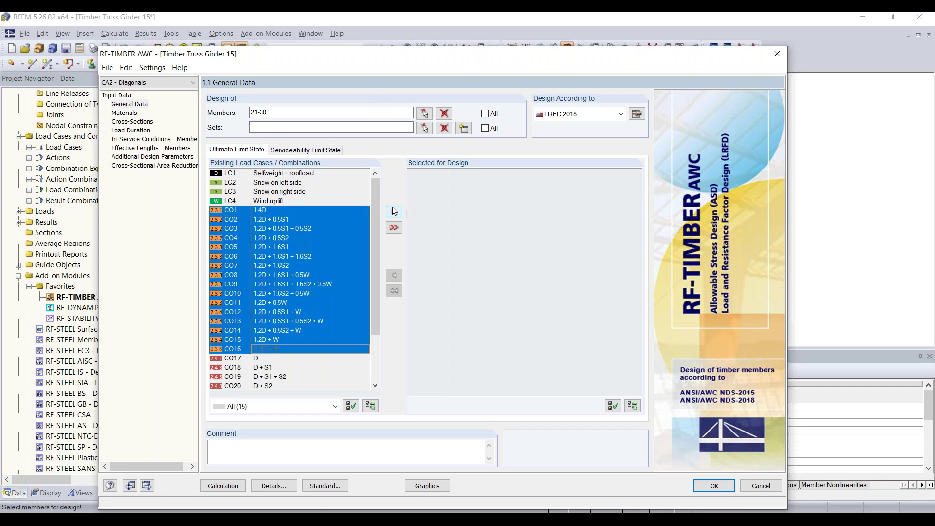
pyautogui.click(394, 210)
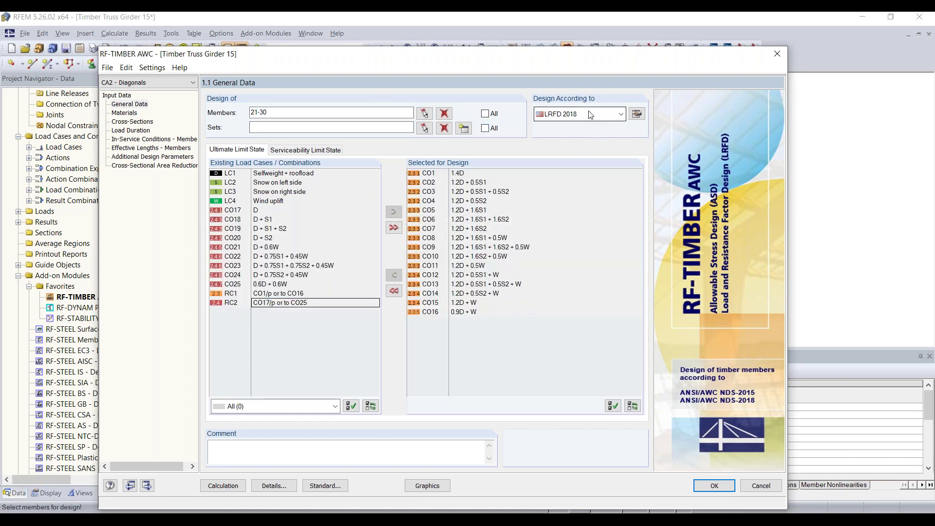
# Step: Review the diagonals case's materials, cross-sections, load duration factors, in-service conditions, effective lengths, additional design parameters and cross-sectional area reductions
pyautogui.click(124, 113)
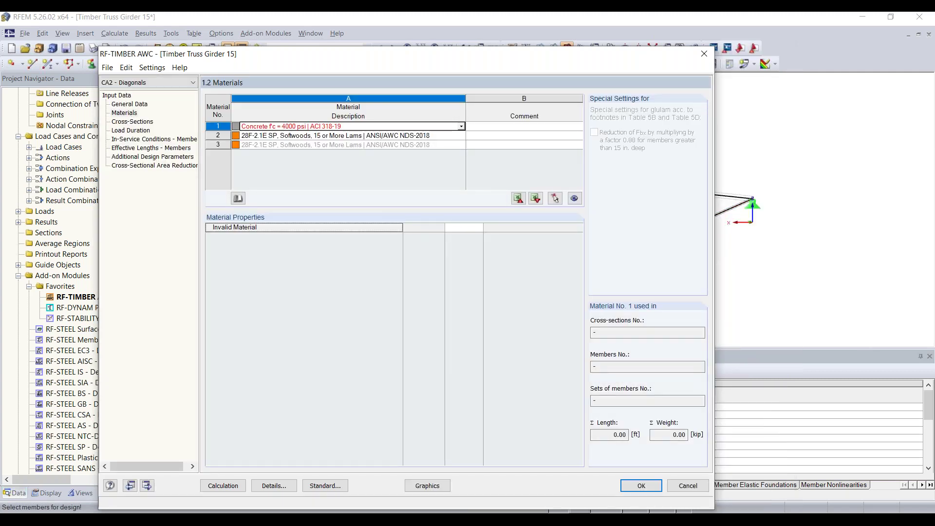
pyautogui.click(127, 122)
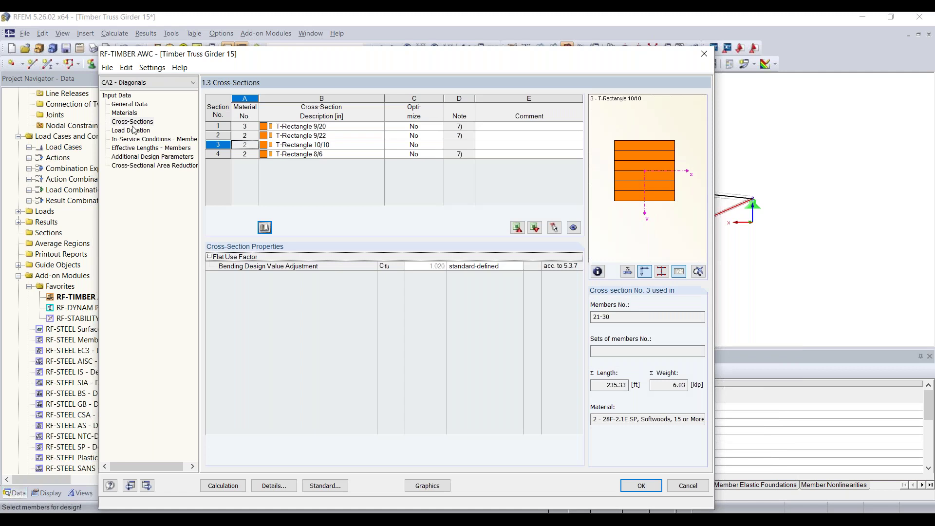
pyautogui.click(131, 130)
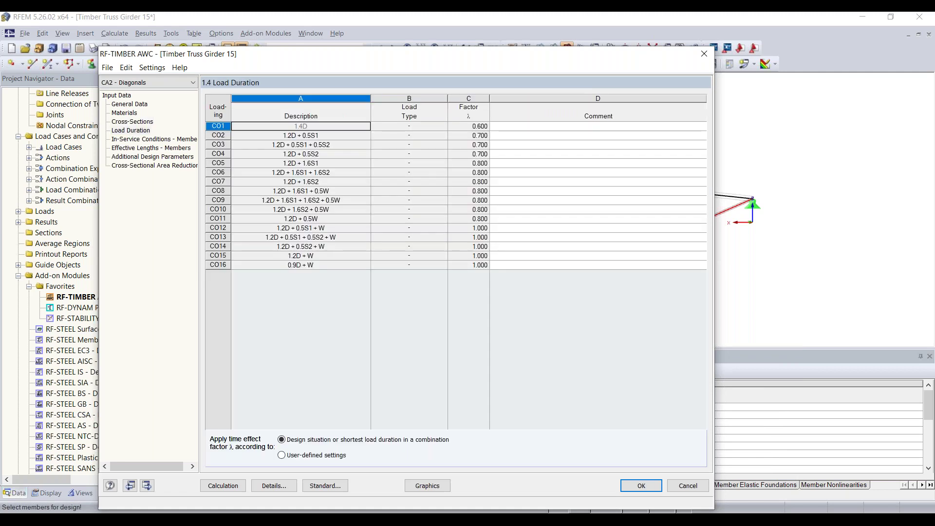
pyautogui.click(142, 140)
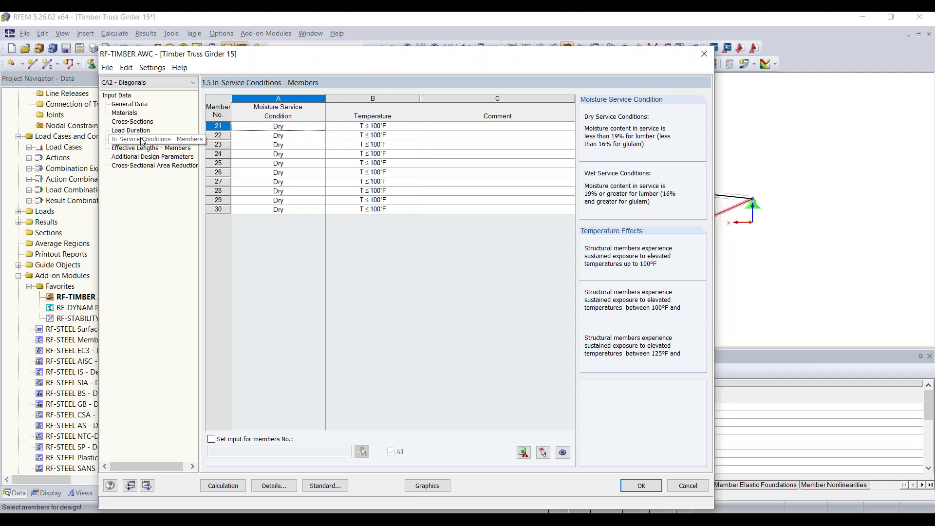
pyautogui.click(147, 148)
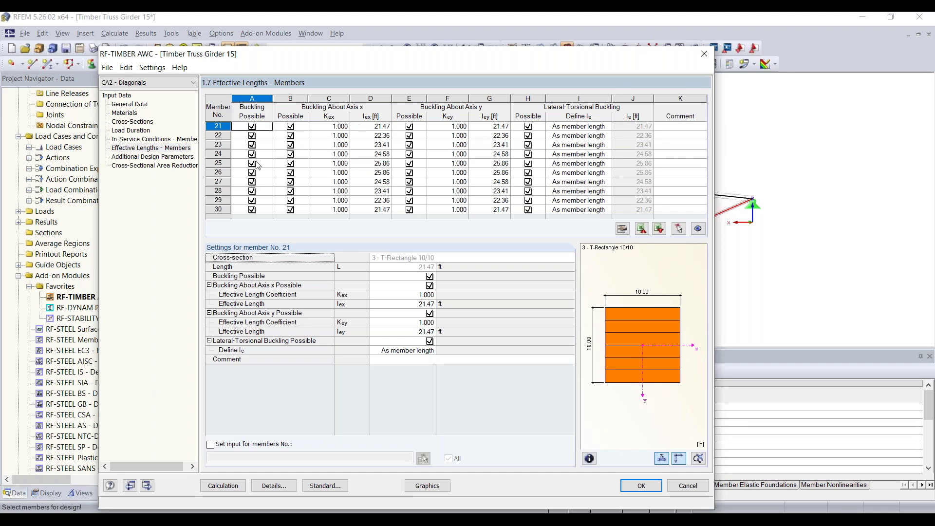
pyautogui.click(152, 157)
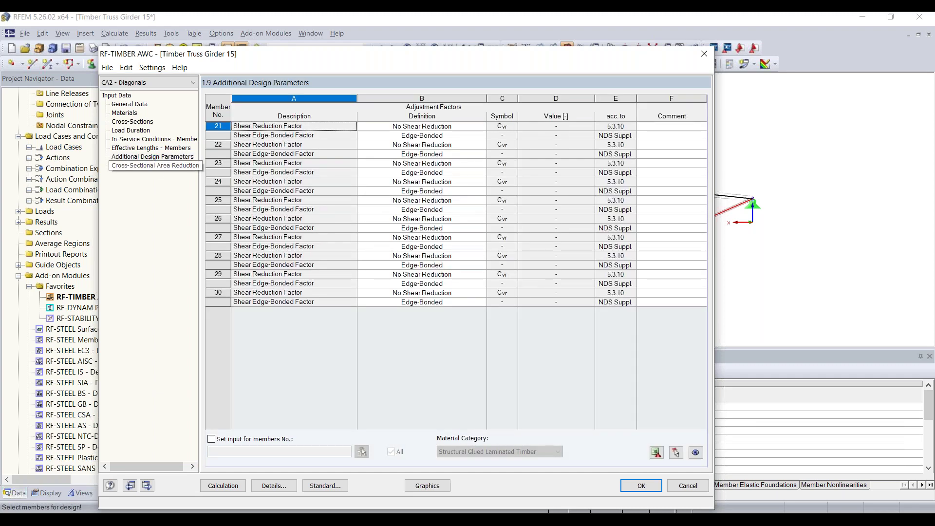
pyautogui.click(155, 165)
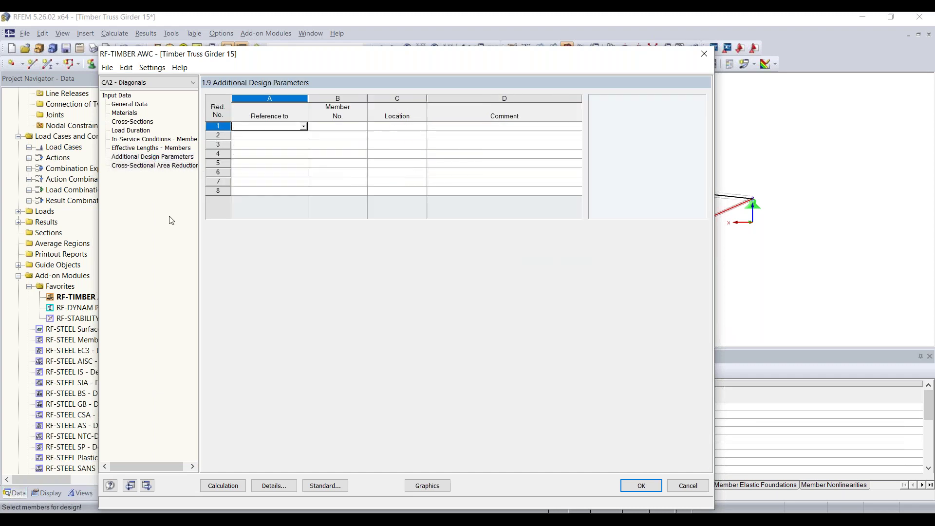
# Step: Calculate the diagonals case and filter the design results by load case to the Max design ratio only
pyautogui.click(218, 487)
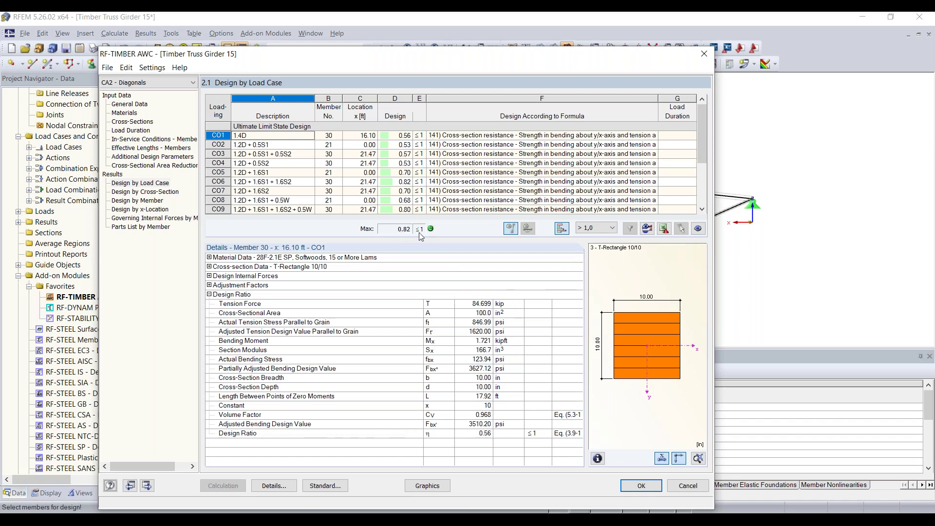
pyautogui.scroll(-2, 442, 161)
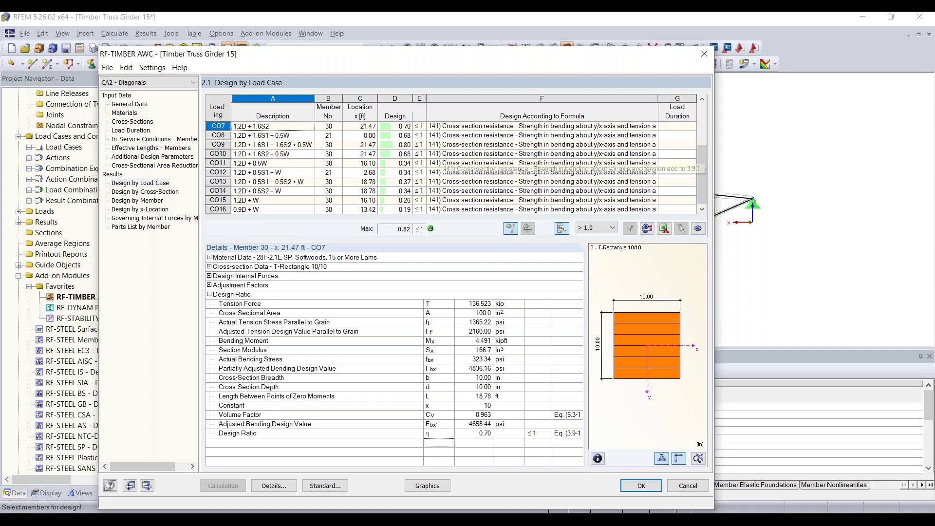
pyautogui.scroll(3, 442, 164)
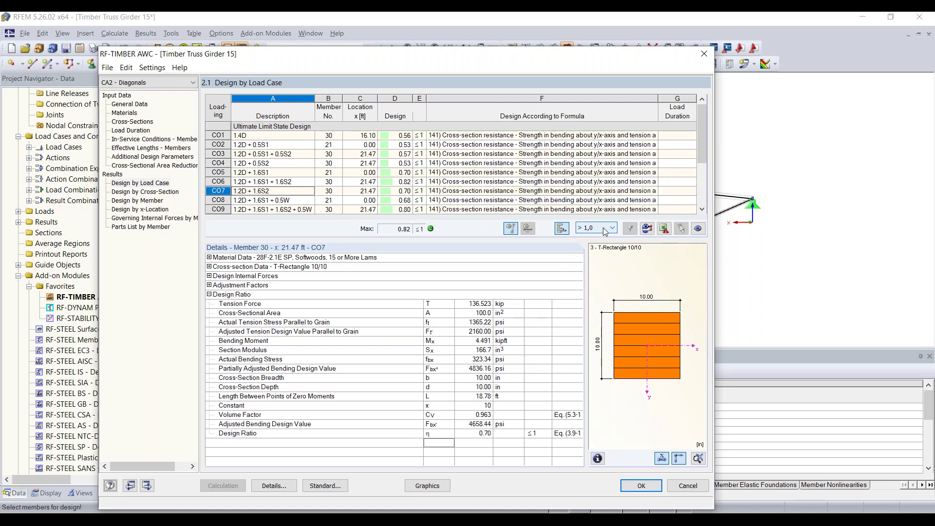
pyautogui.click(605, 233)
pyautogui.click(584, 245)
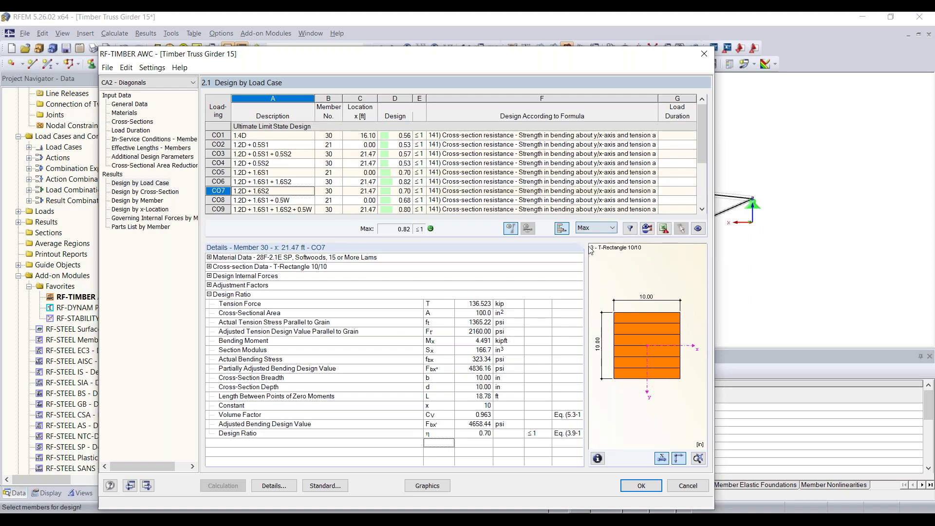
pyautogui.click(631, 231)
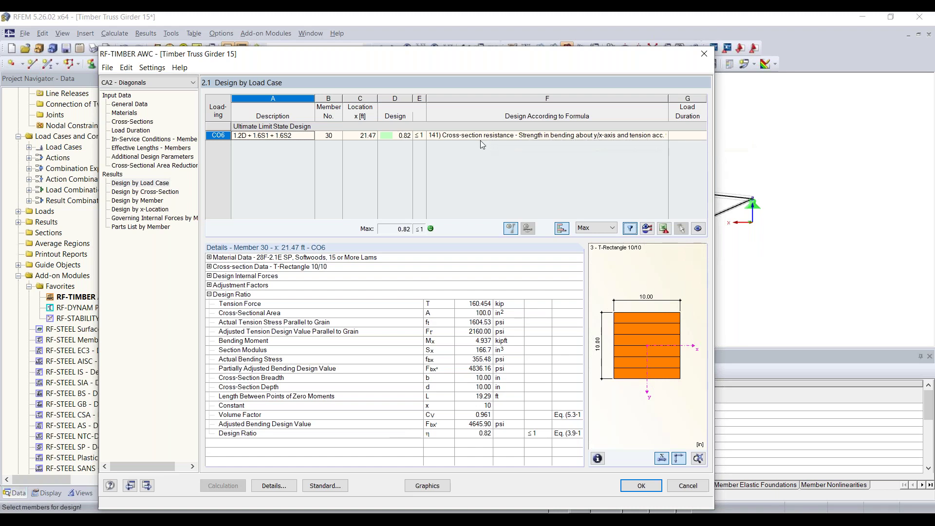
# Step: Locate the governing member of the filtered result in the truss model and check the design results by cross-section
pyautogui.click(216, 136)
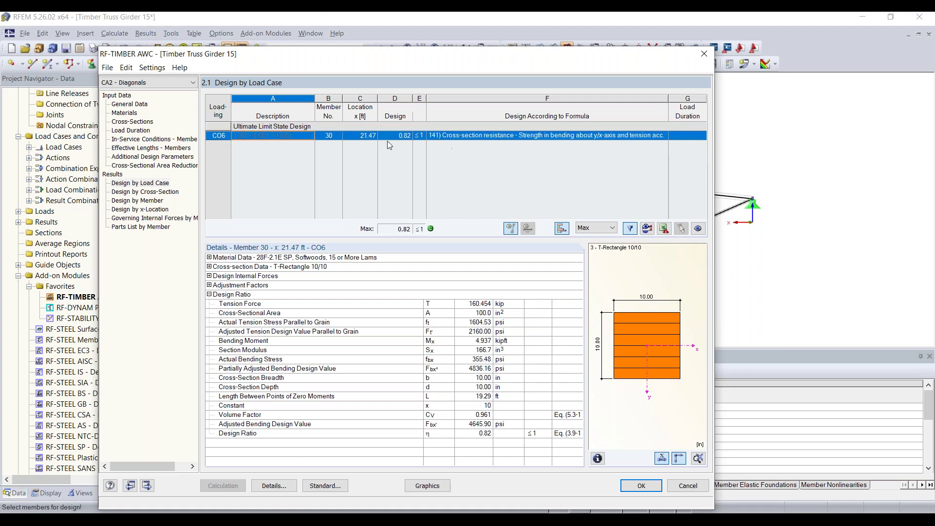
pyautogui.click(329, 136)
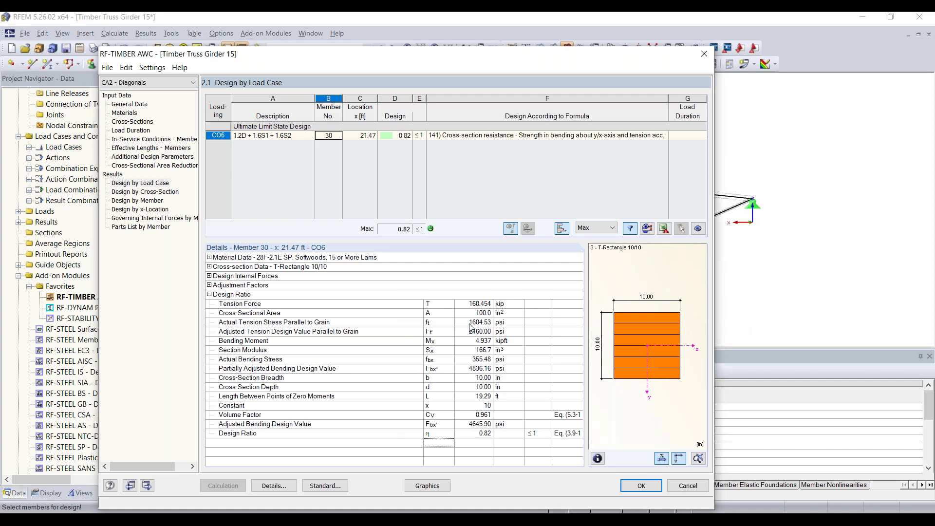
pyautogui.moveTo(494, 53); pyautogui.dragTo(507, 177)
pyautogui.click(405, 259)
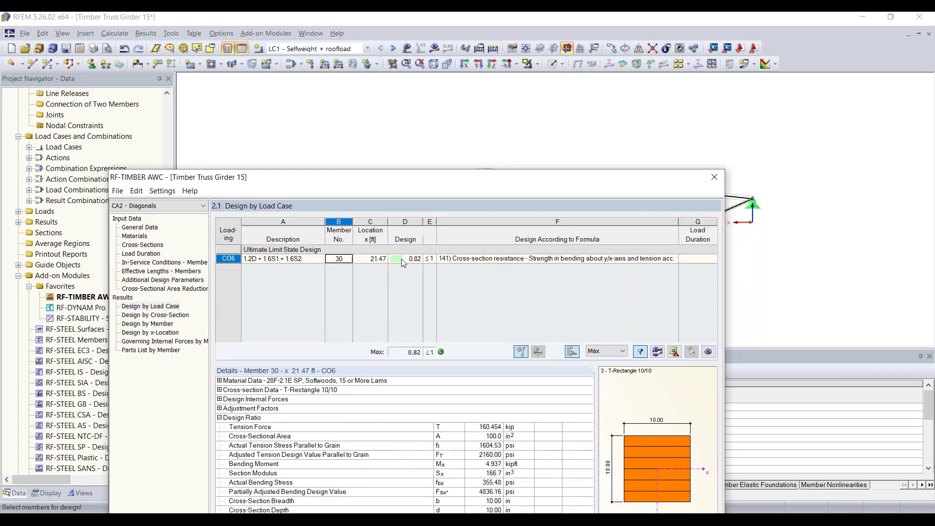
pyautogui.click(336, 259)
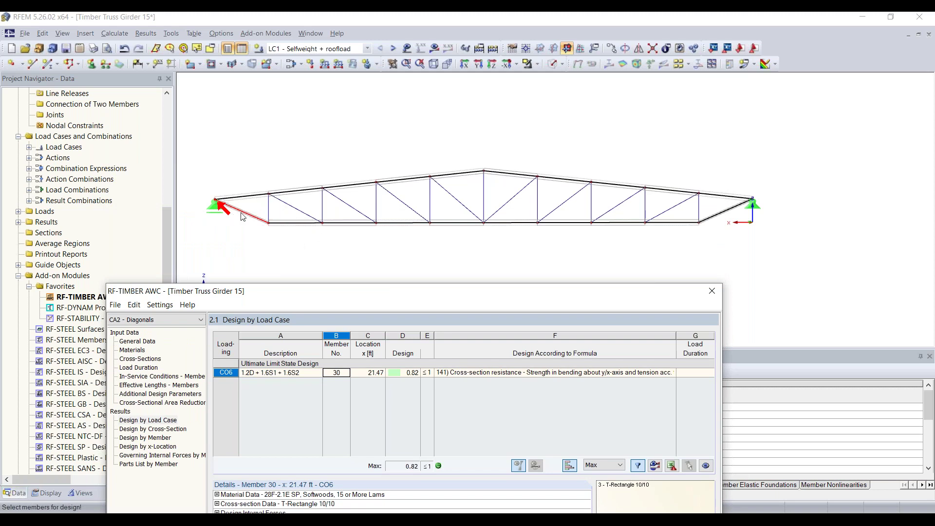
pyautogui.moveTo(369, 297); pyautogui.dragTo(380, 76)
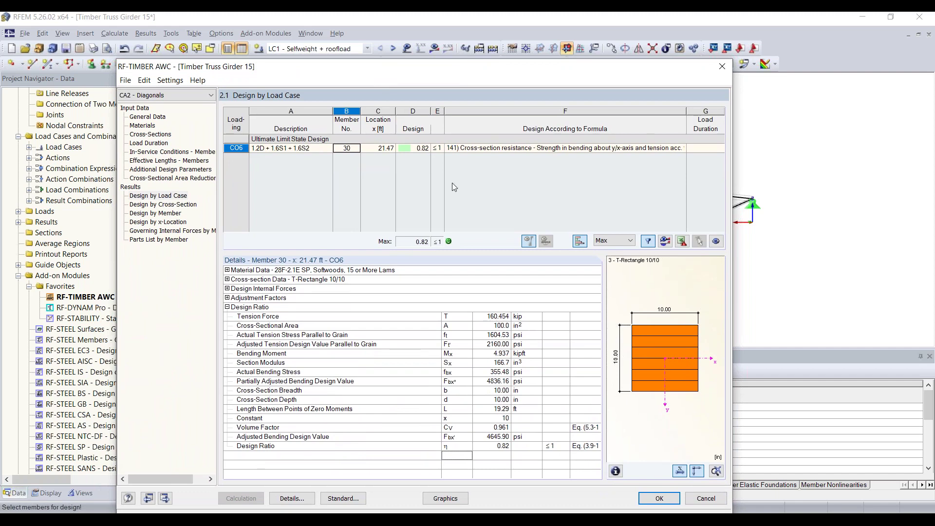
pyautogui.click(179, 205)
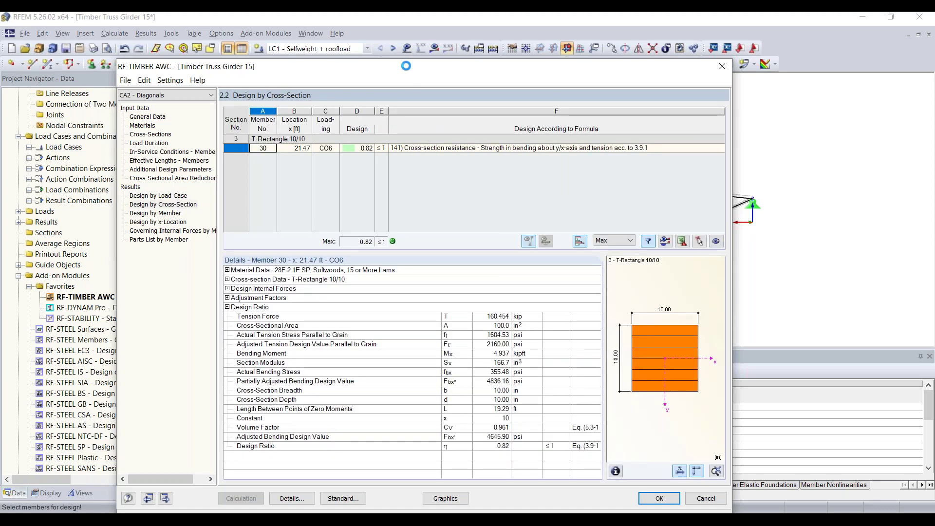
pyautogui.moveTo(406, 66); pyautogui.dragTo(411, 30)
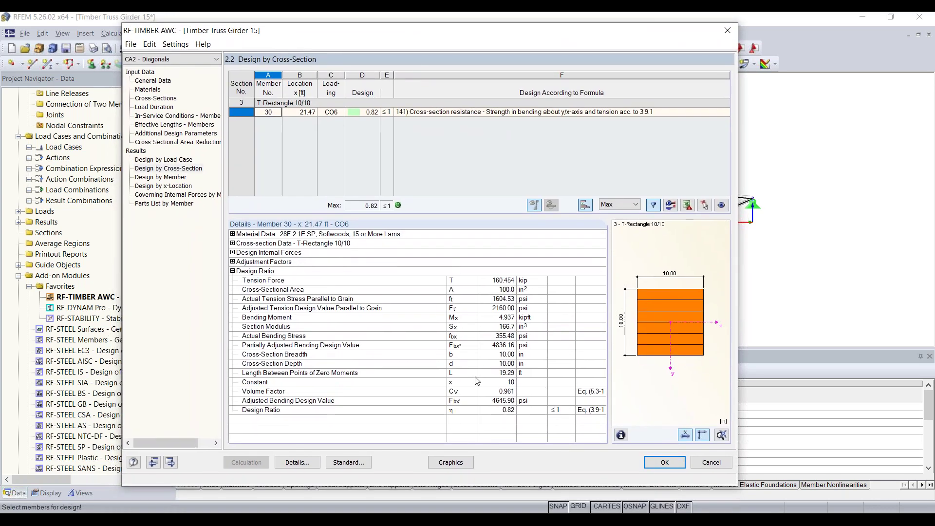
# Step: Display the diagonals' maximum design ratios graphically on the truss and examine their distribution along the girder
pyautogui.click(451, 461)
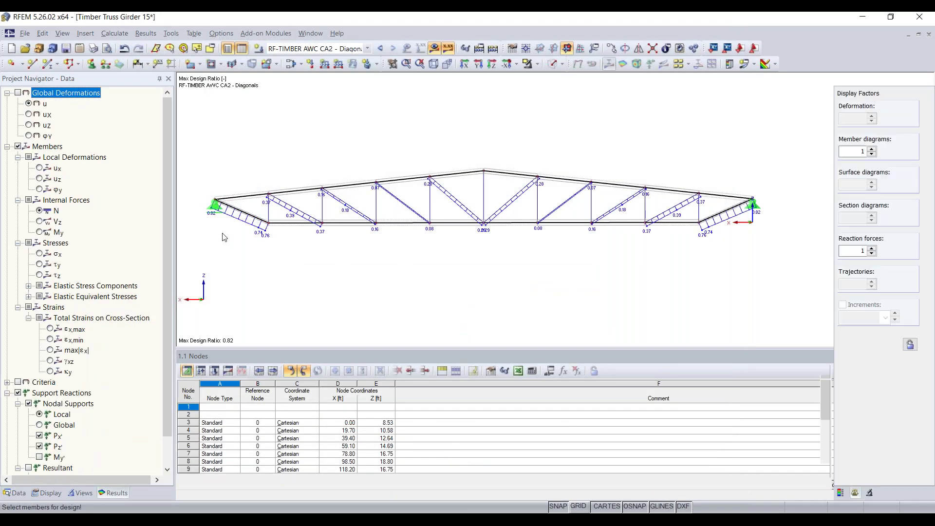
pyautogui.moveTo(373, 280); pyautogui.dragTo(400, 284, button='middle')
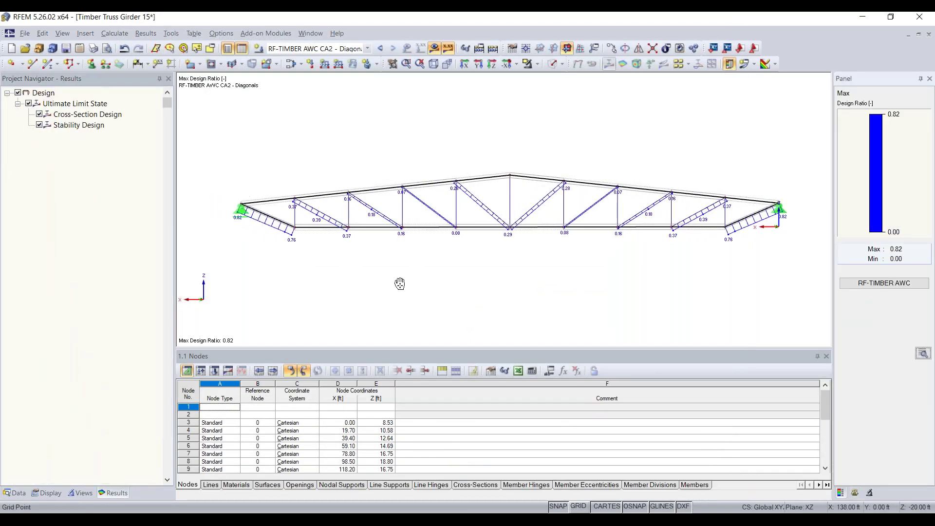
pyautogui.scroll(1, 312, 231)
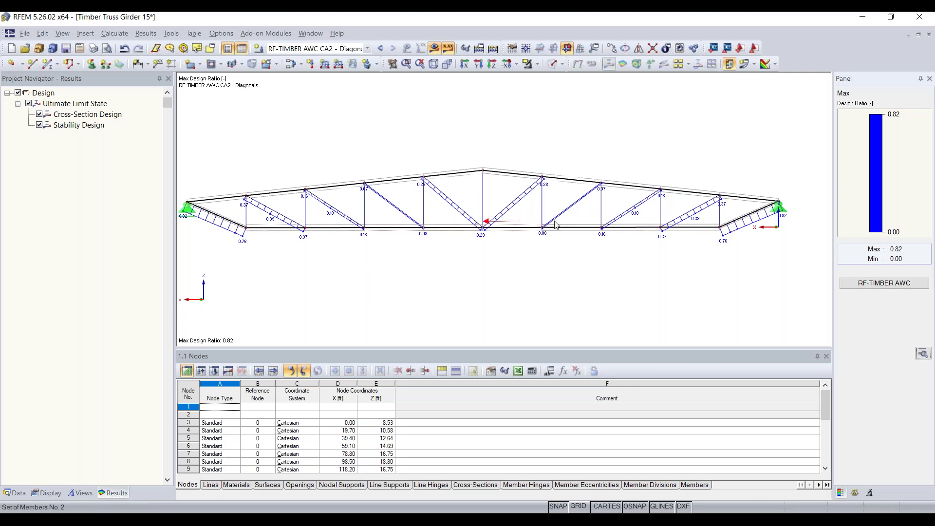
pyautogui.scroll(3, 394, 207)
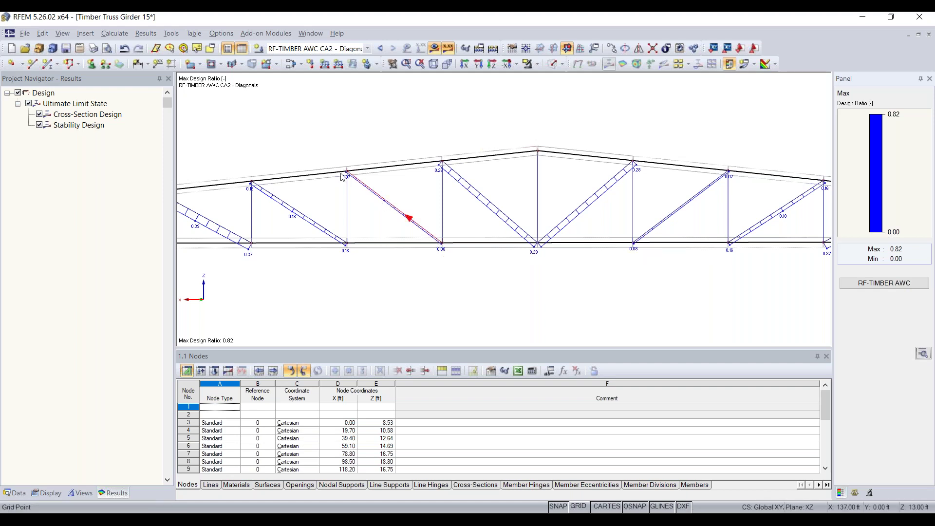
pyautogui.scroll(-3, 492, 284)
pyautogui.scroll(2, 643, 275)
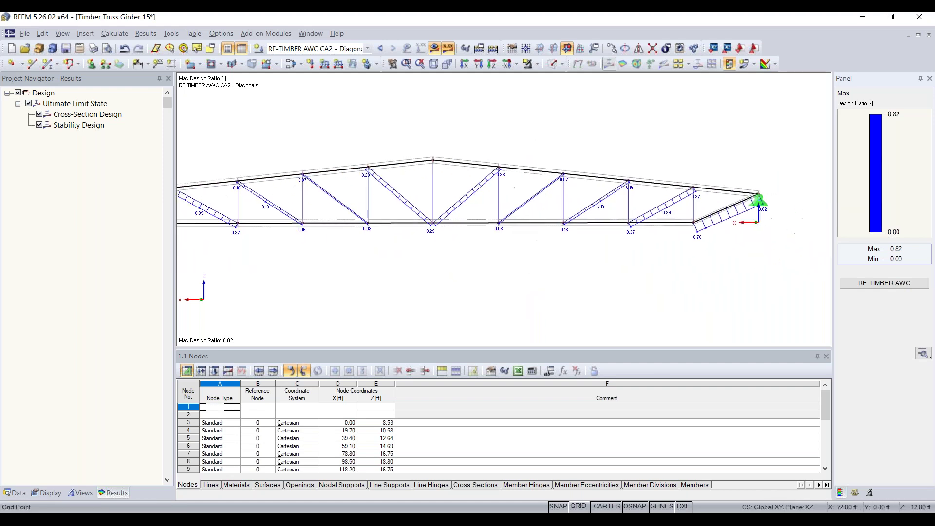
pyautogui.scroll(-1, 526, 268)
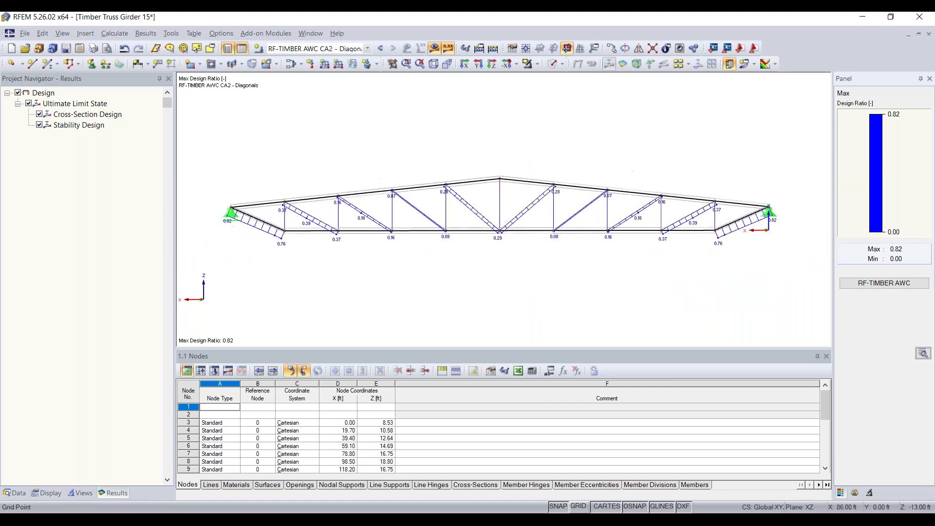
# Step: Return to the timber design module, create case No. 3 with the description "Verticals" and turn off the design of all members
pyautogui.click(909, 289)
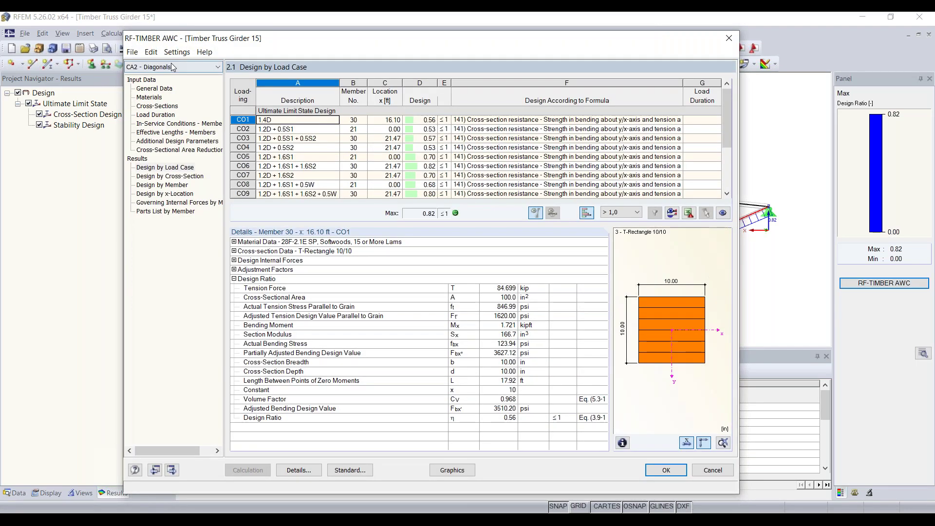
pyautogui.click(133, 52)
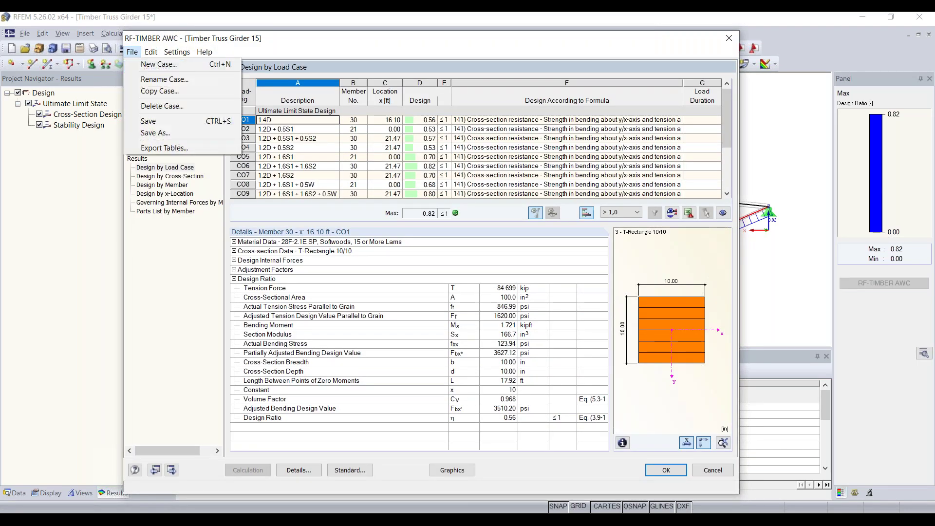
pyautogui.click(158, 67)
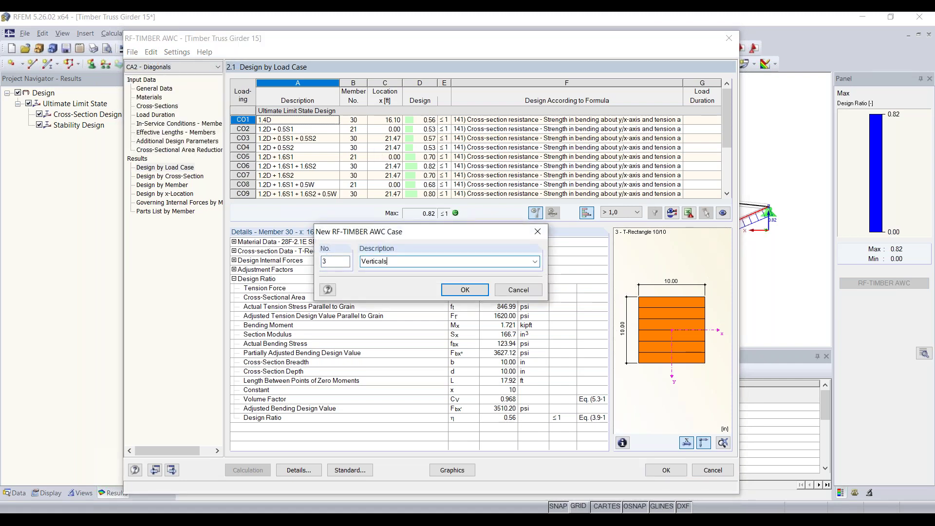
pyautogui.click(473, 290)
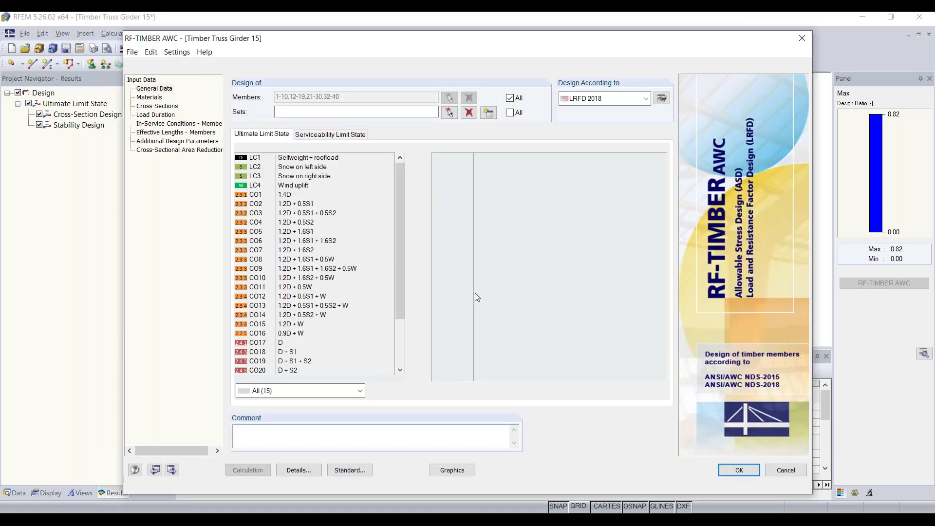
pyautogui.click(512, 98)
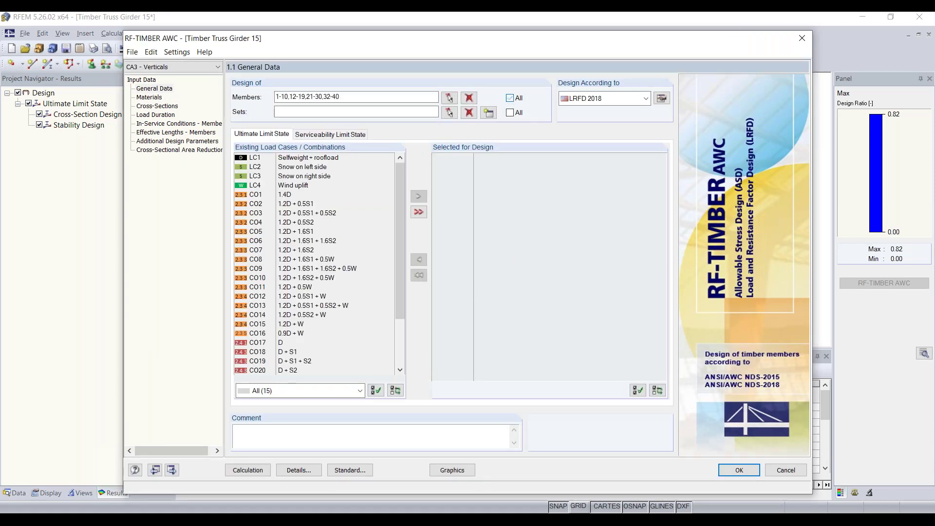
pyautogui.click(449, 112)
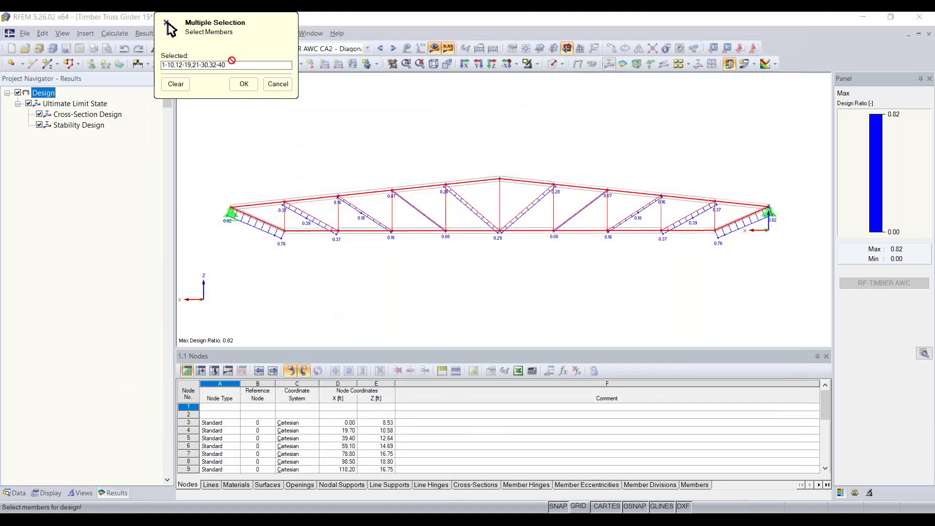
pyautogui.click(209, 49)
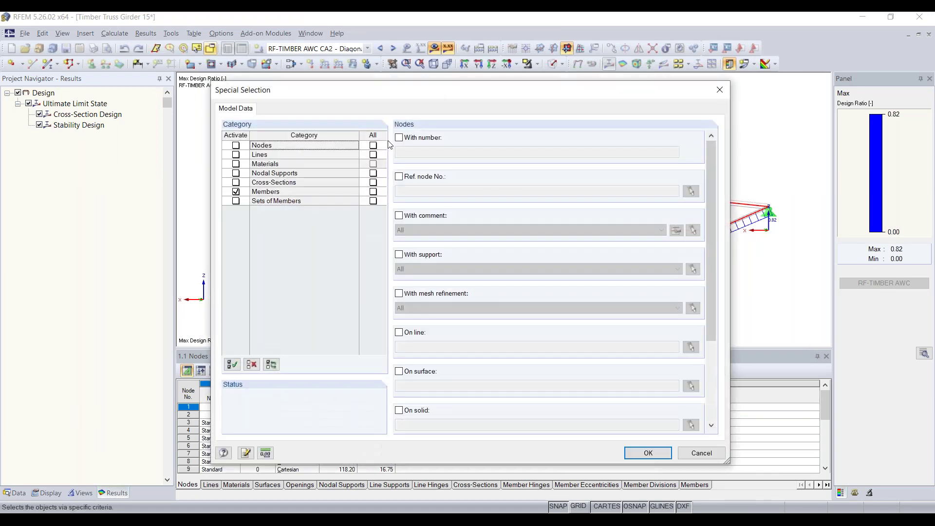
pyautogui.click(722, 84)
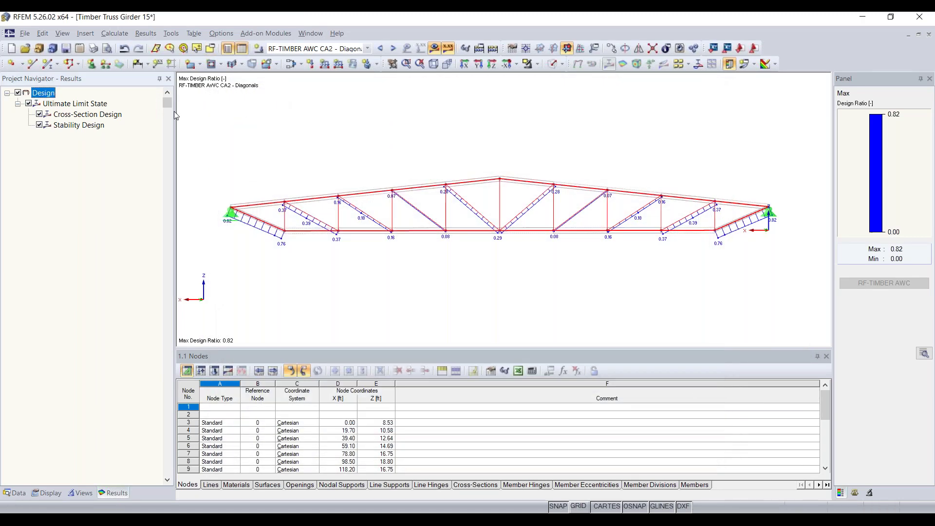
pyautogui.click(422, 250)
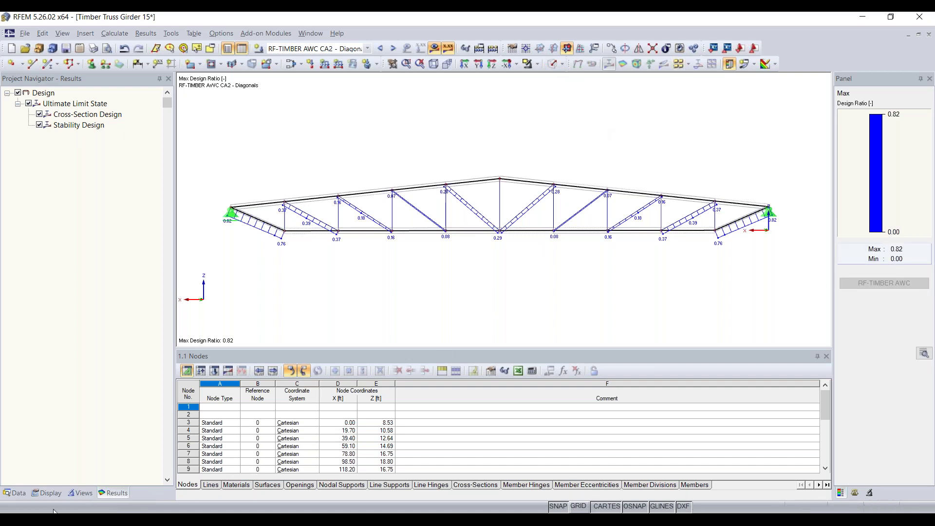
pyautogui.click(15, 493)
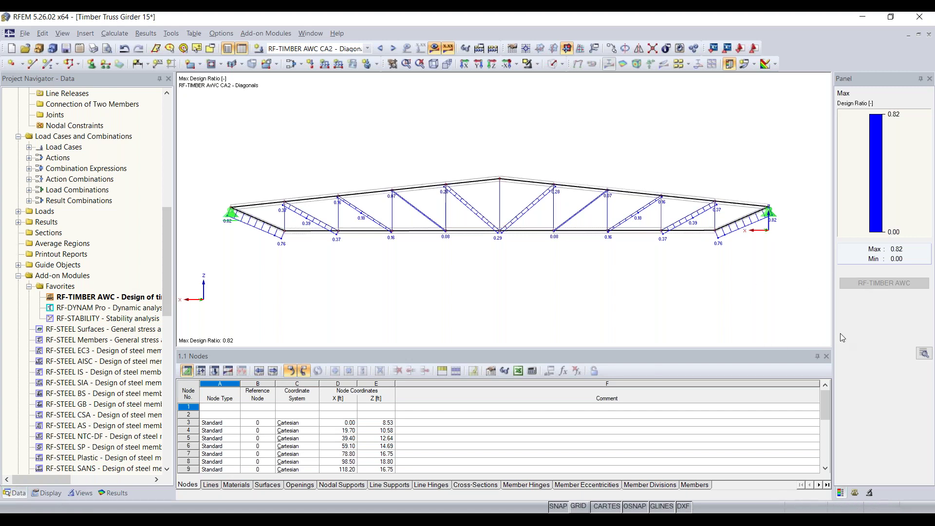
# Step: Open the properties of the second vertical from the truss's support, check its member type and cross-section, and close them without changes
pyautogui.doubleClick(339, 212)
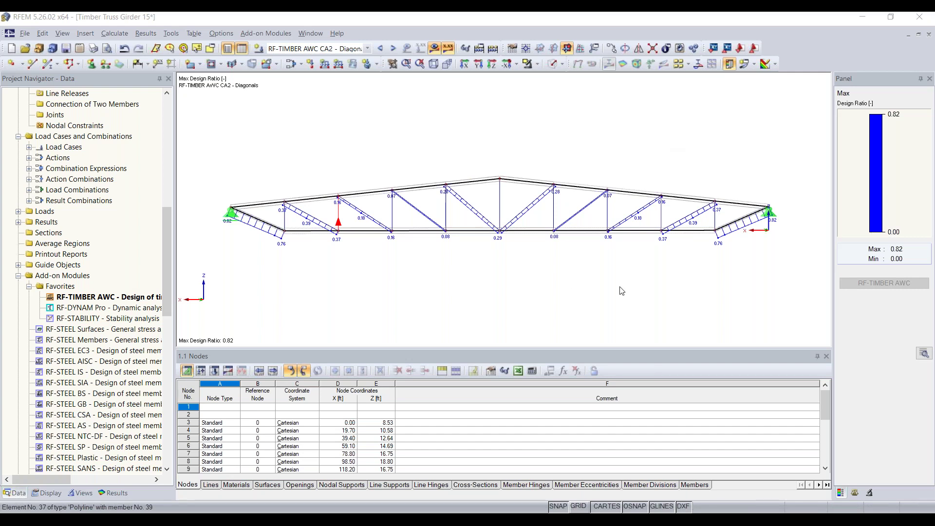
pyautogui.doubleClick(338, 214)
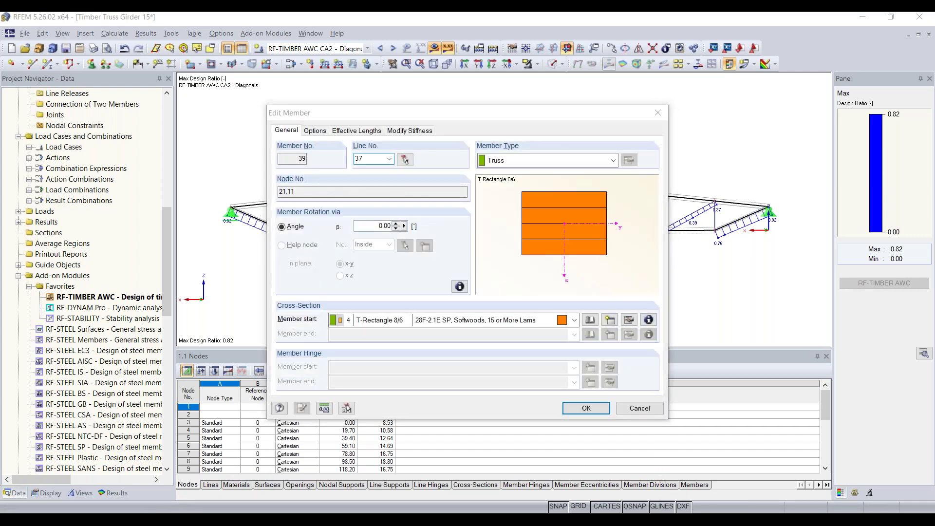
pyautogui.click(656, 114)
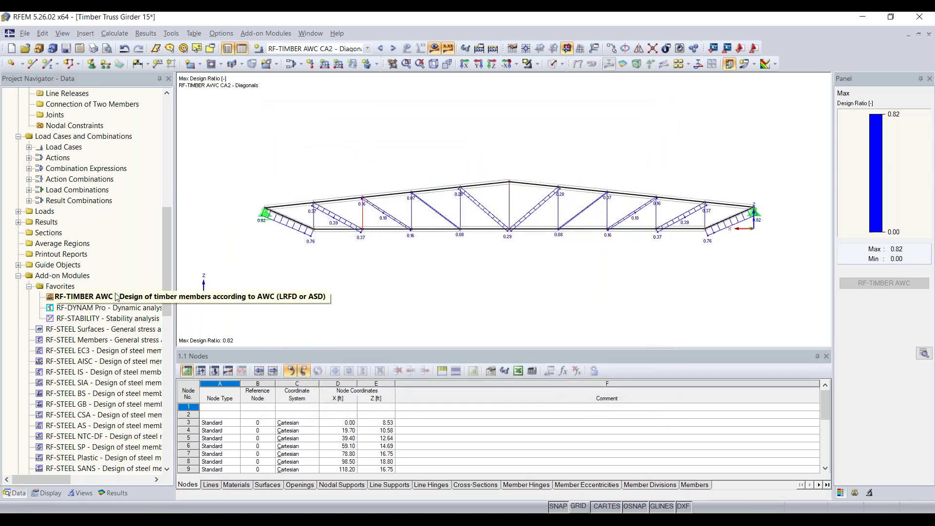
pyautogui.click(862, 17)
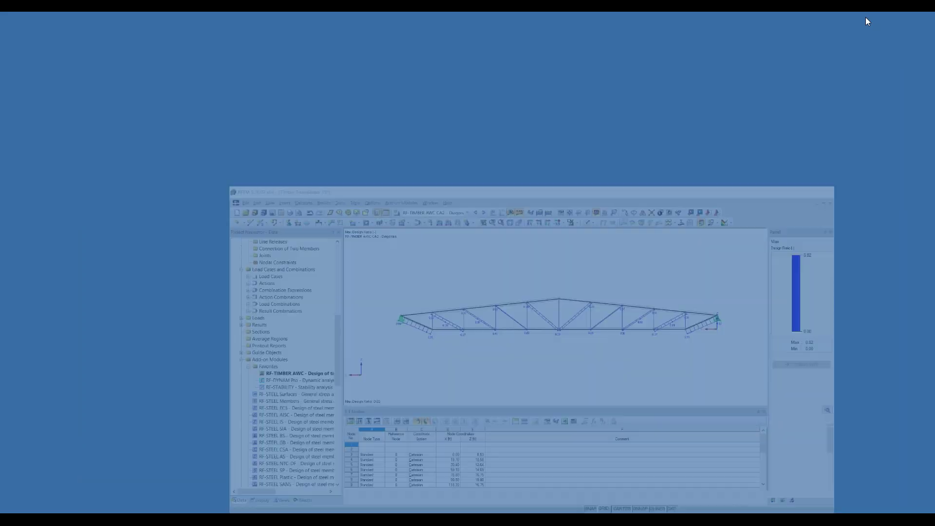
pyautogui.click(571, 518)
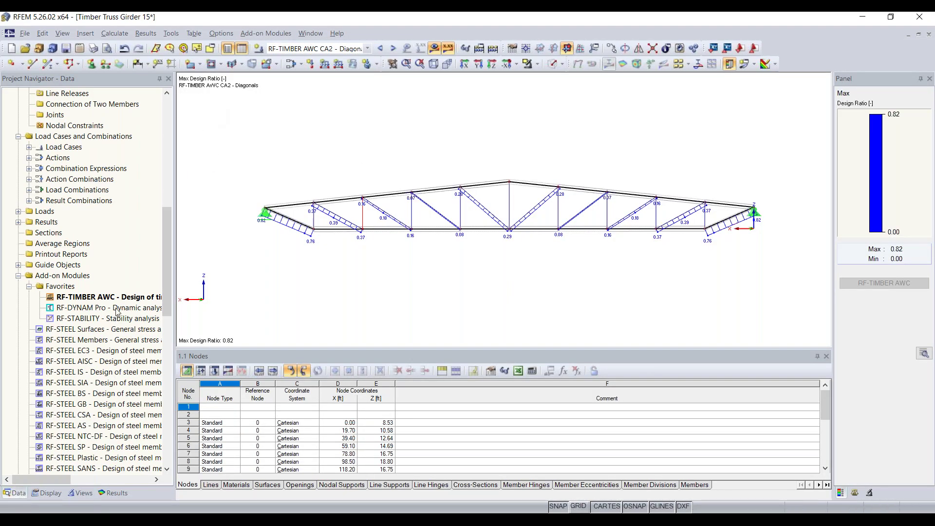
# Step: Open the RF-TIMBER AWC design module from the favorites, return to the truss model and save all open models
pyautogui.doubleClick(97, 296)
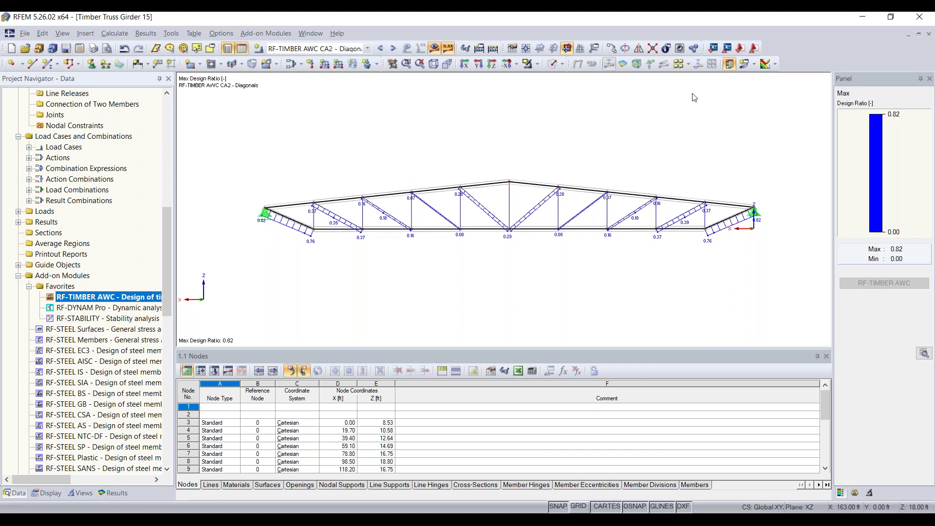
pyautogui.click(25, 33)
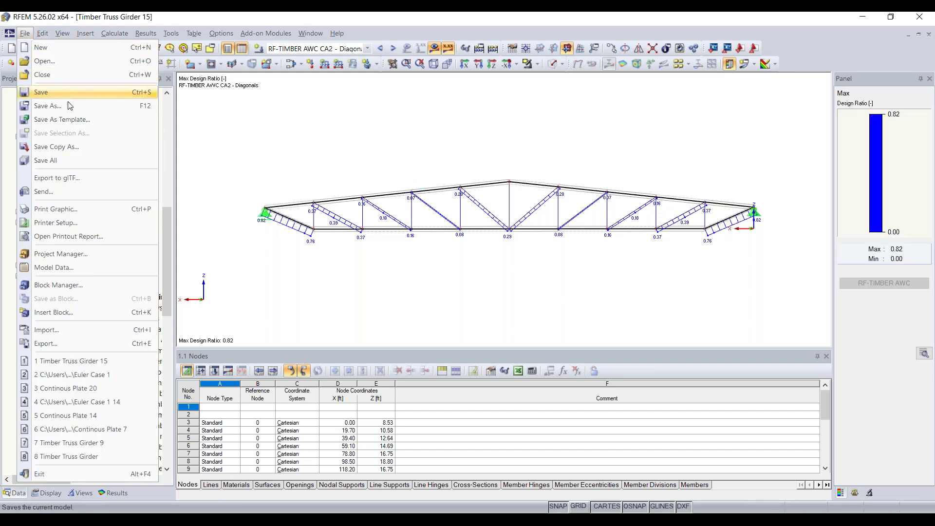
pyautogui.click(65, 162)
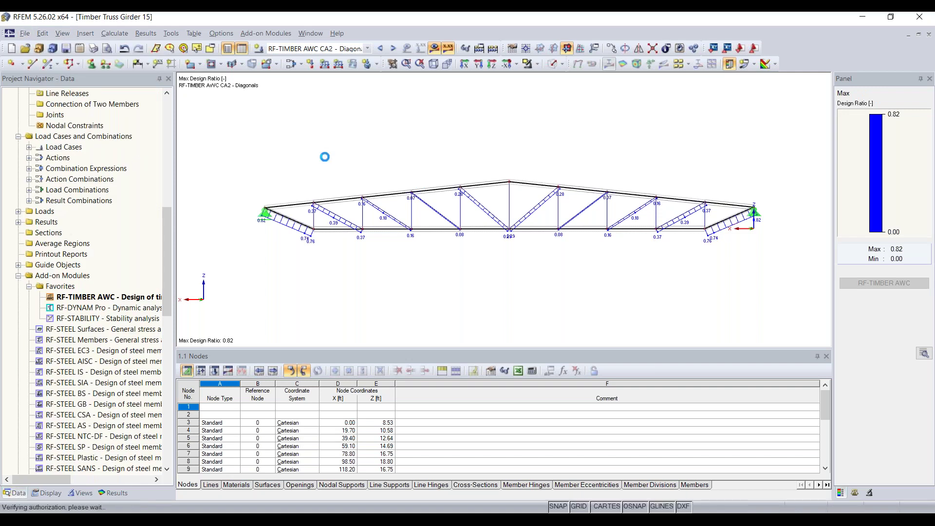